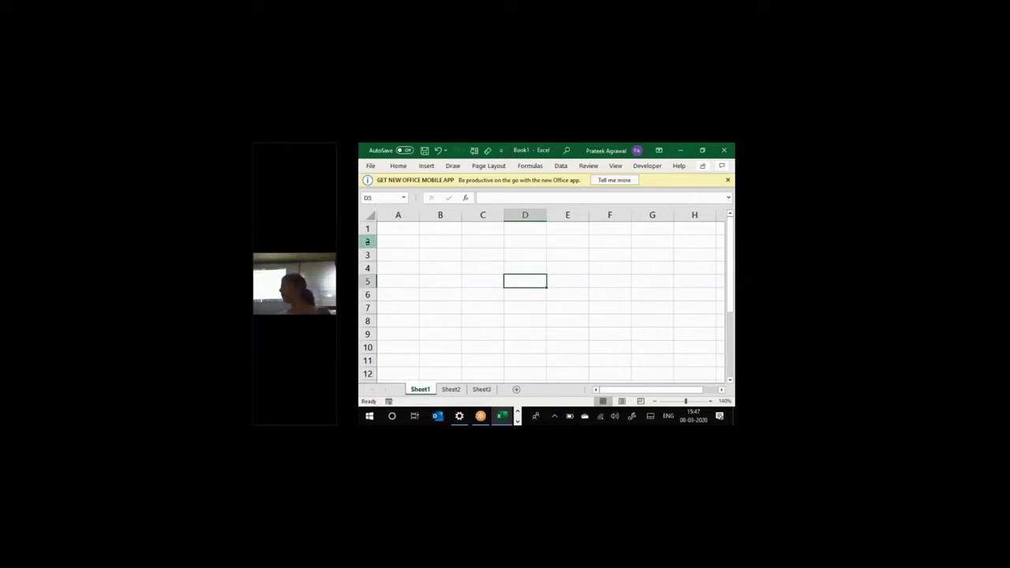
Enter the heading 'Copy Paste' in cell A1.
{"action": "left_click", "coordinate": [522, 242]}
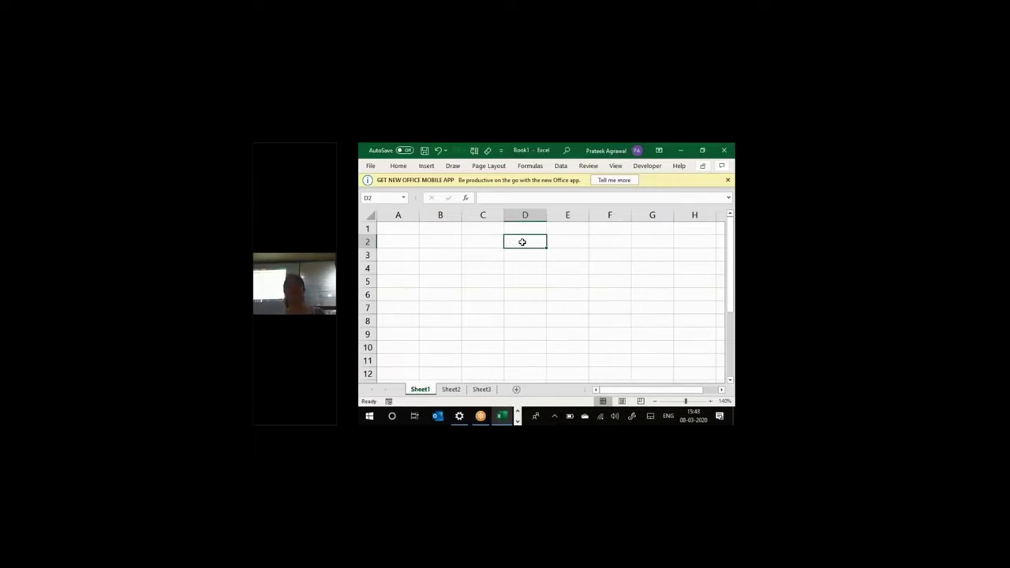
{"action": "key", "text": "Left"}
{"action": "key", "text": "Left"}
{"action": "key", "text": "Left"}
{"action": "key", "text": "Up"}
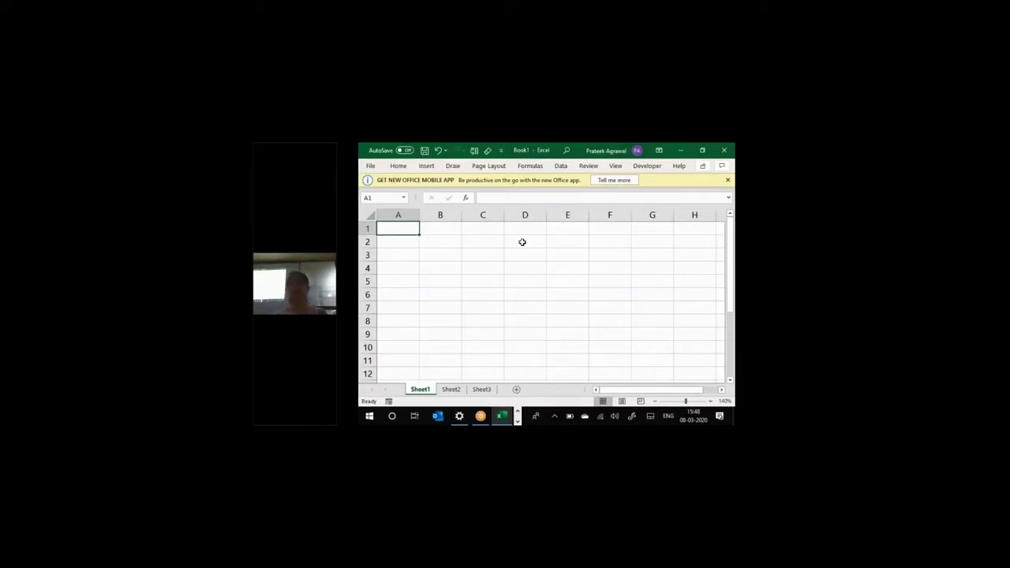
{"action": "type", "text": "Copy Paste"}
{"action": "key", "text": "Return"}
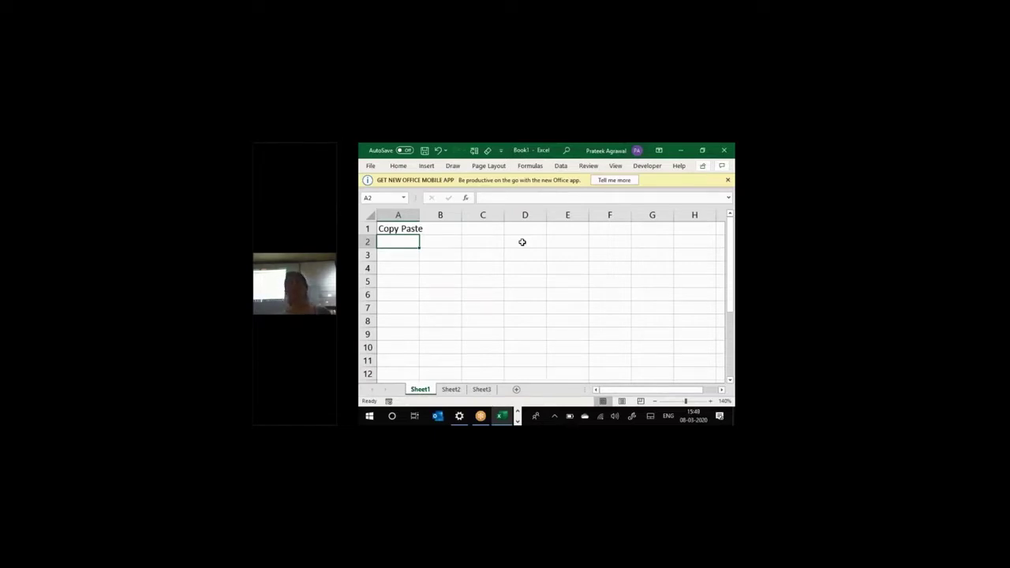
Note the Ctrl+c shortcut in C1 with the label 'Copy' in D1.
{"action": "key", "text": "Up"}
{"action": "key", "text": "Right"}
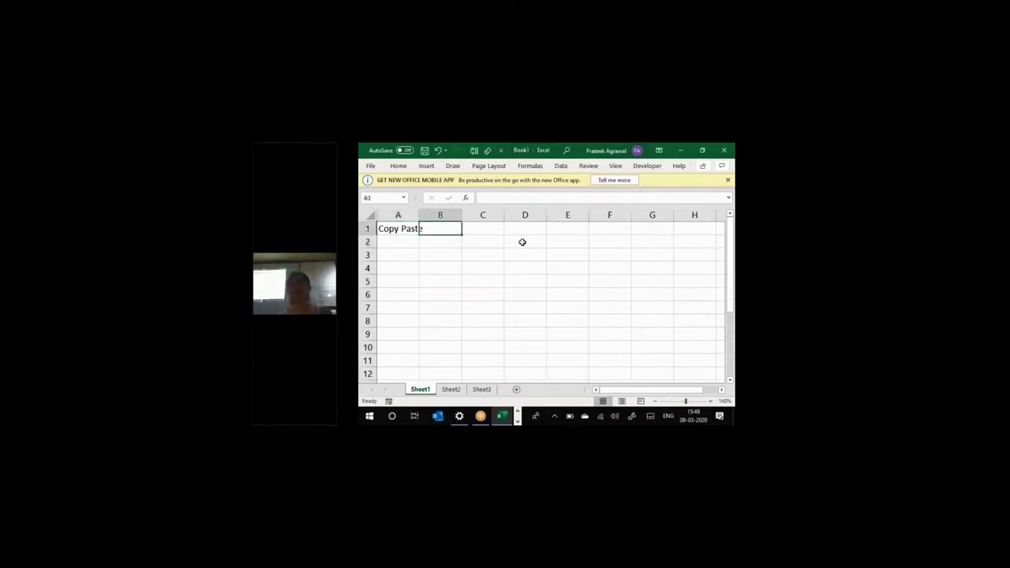
{"action": "key", "text": "Right"}
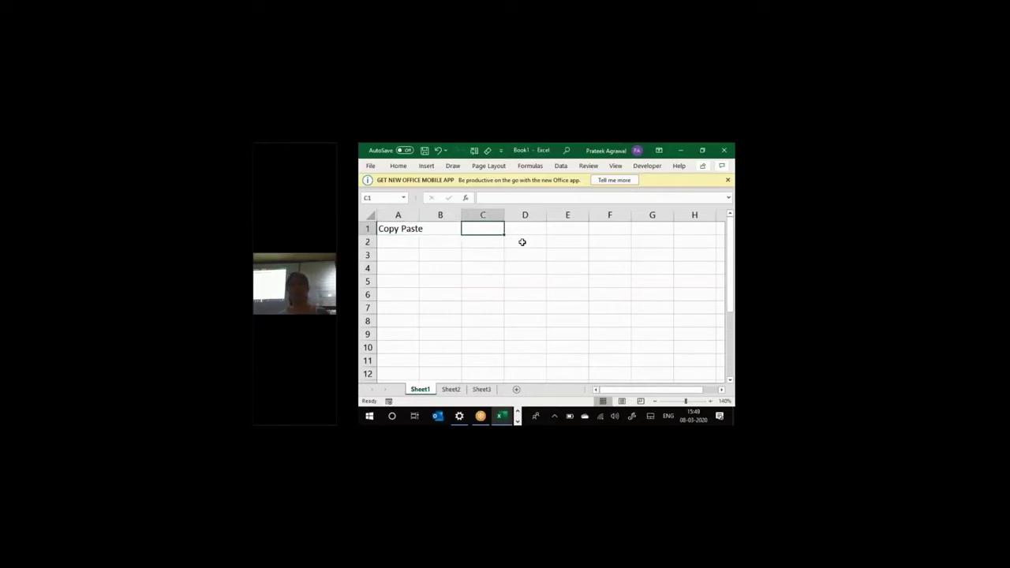
{"action": "type", "text": "Ctrl"}
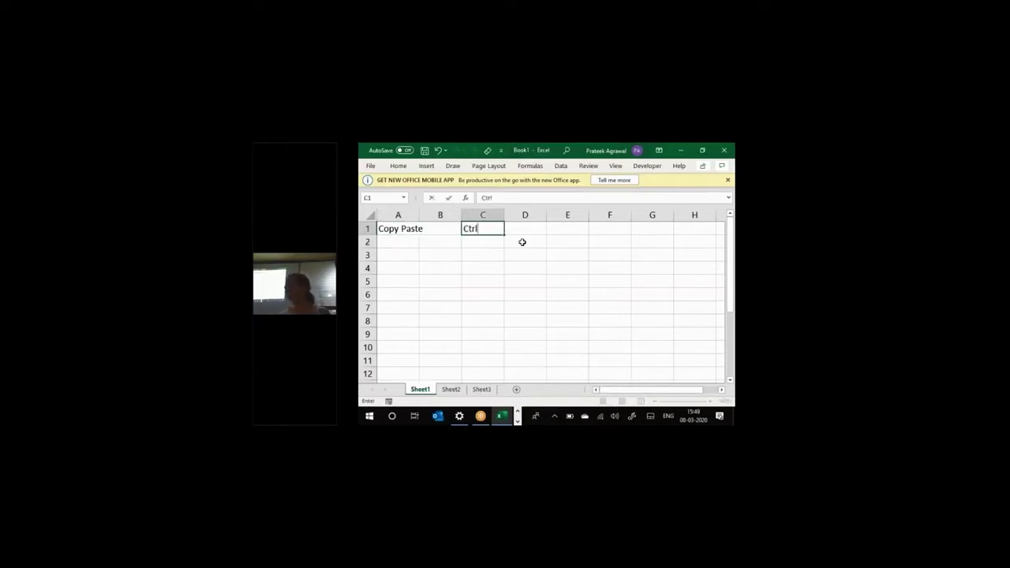
{"action": "type", "text": "+c"}
{"action": "key", "text": "Return"}
{"action": "key", "text": "Up"}
{"action": "key", "text": "Right"}
{"action": "type", "text": "Copy"}
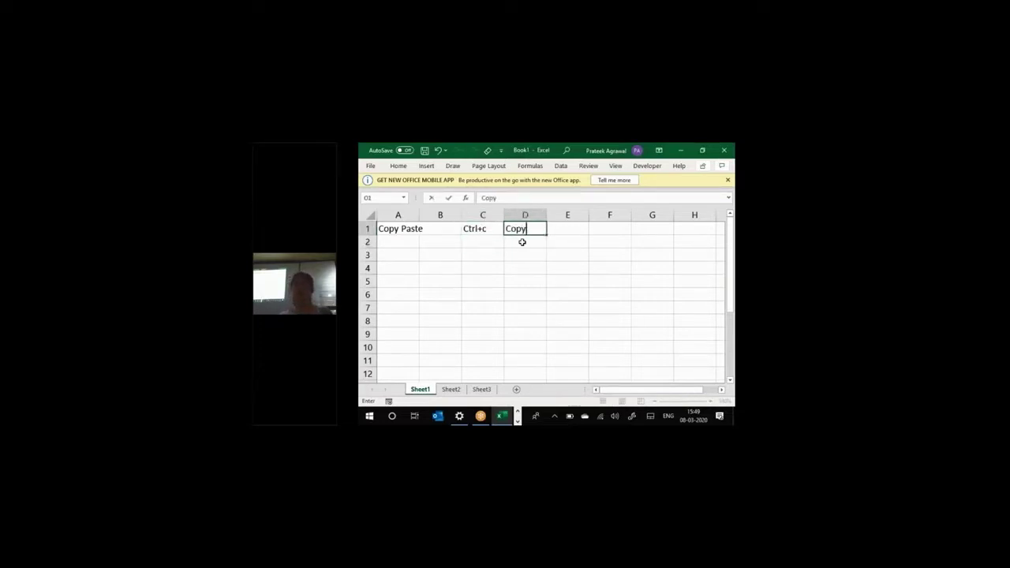
{"action": "key", "text": "Return"}
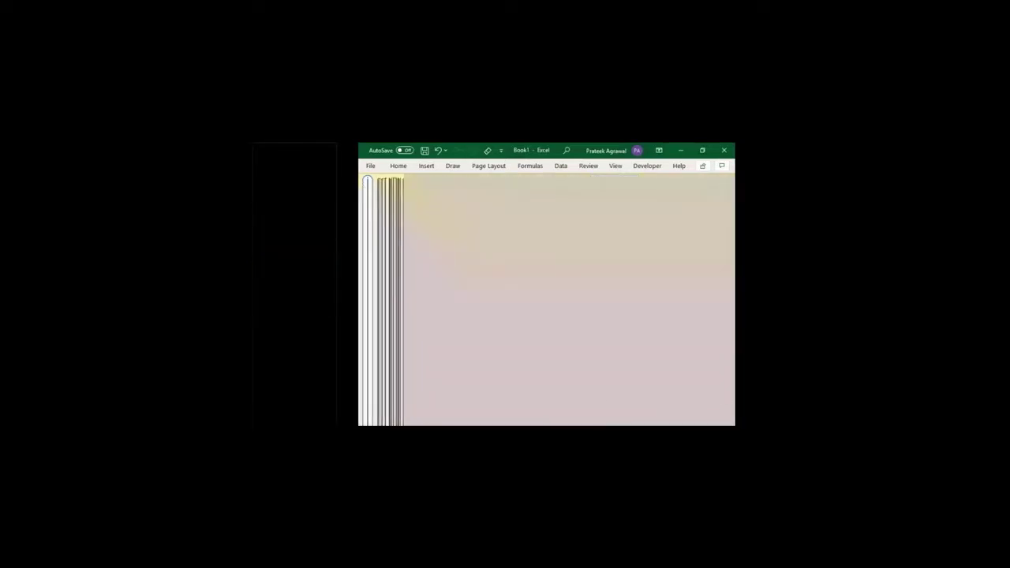
Note the ctrl+v shortcut in C2 with the label 'paste' in D2.
{"action": "key", "text": "Left"}
{"action": "type", "text": "ctrl+c"}
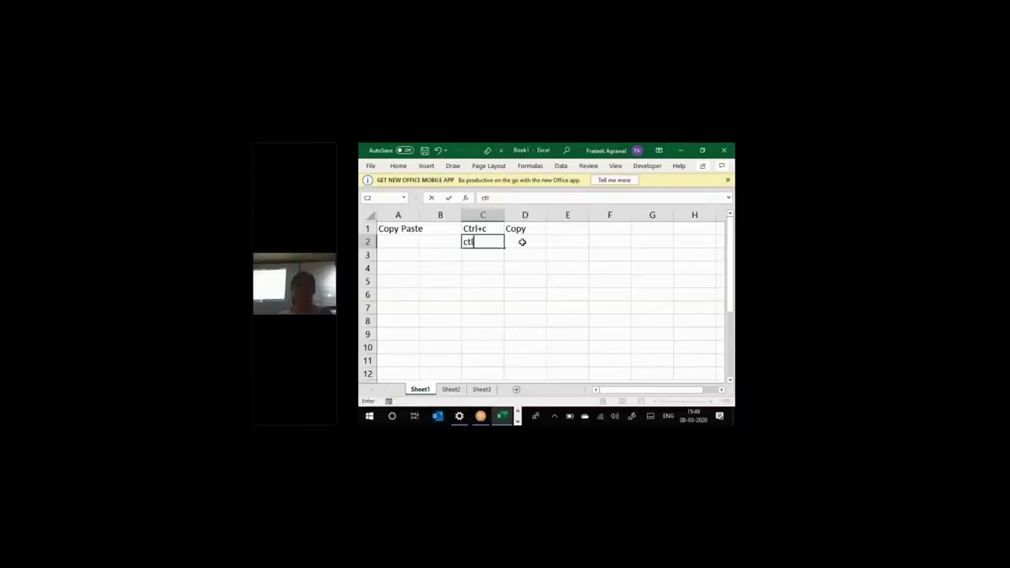
{"action": "type", "text": "+v"}
{"action": "key", "text": "Return"}
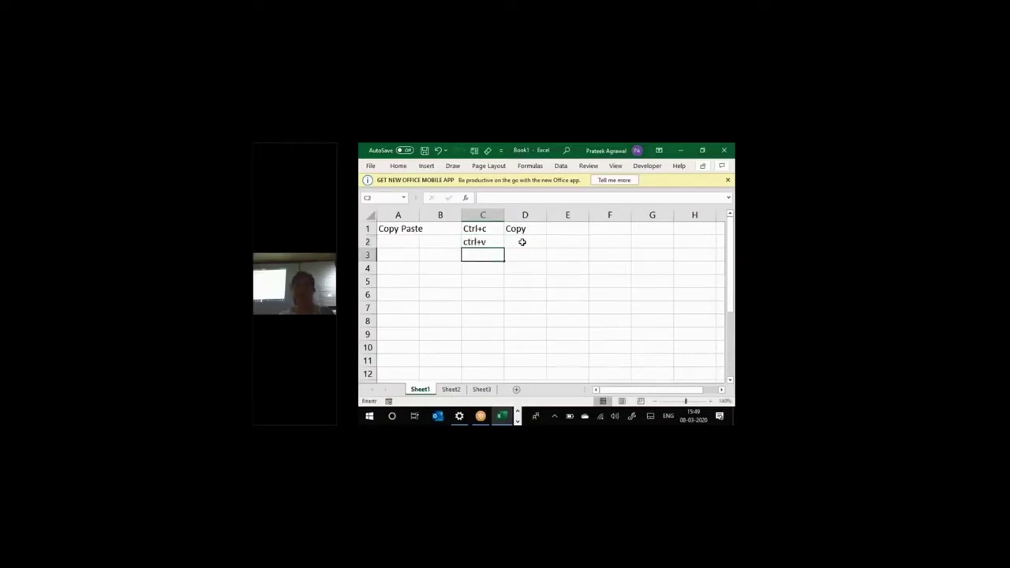
{"action": "key", "text": "Up"}
{"action": "key", "text": "Right"}
{"action": "type", "text": "paste"}
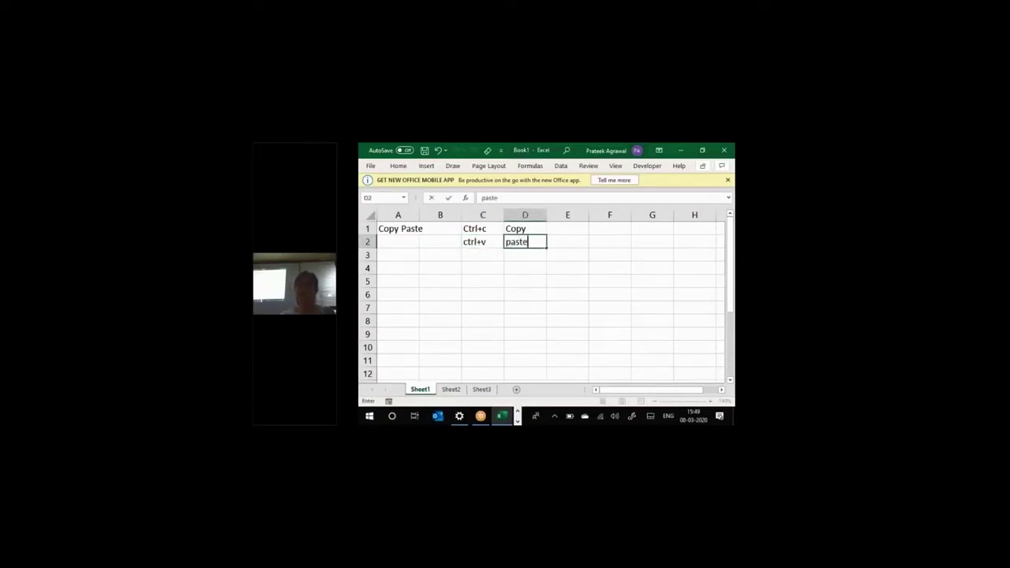
{"action": "key", "text": "Return"}
Copy C4's value 34 into E4, then cancel the copy mode.
{"action": "left_click", "coordinate": [486, 264]}
{"action": "key", "text": "ctrl+c"}
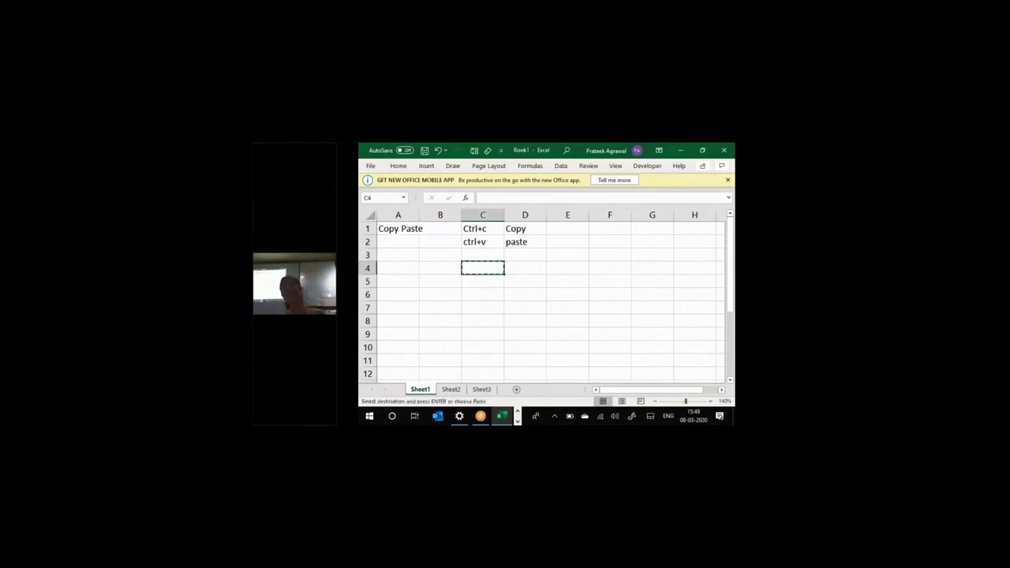
{"action": "key", "text": "Right"}
{"action": "key", "text": "Right"}
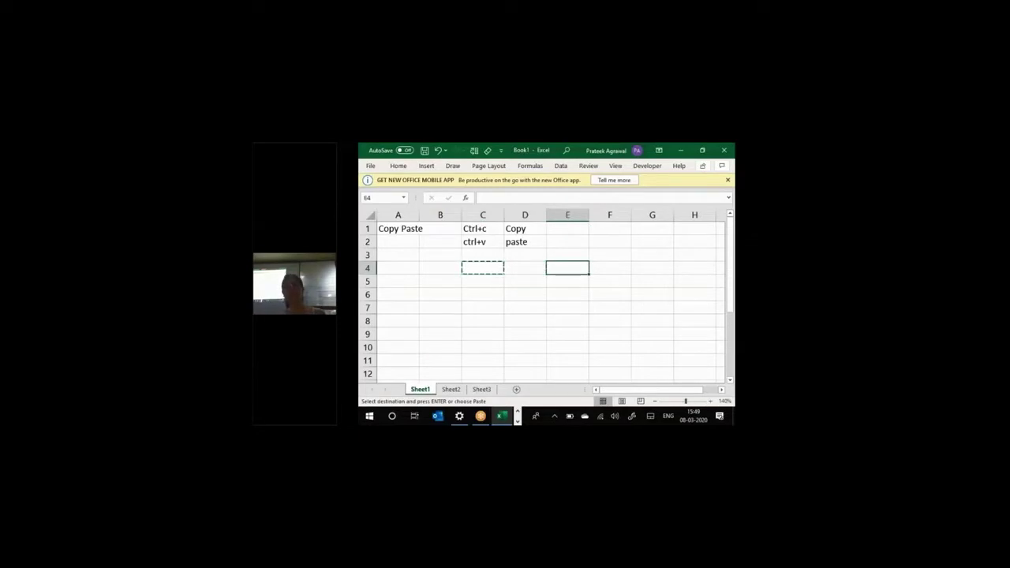
{"action": "key", "text": "ctrl+v"}
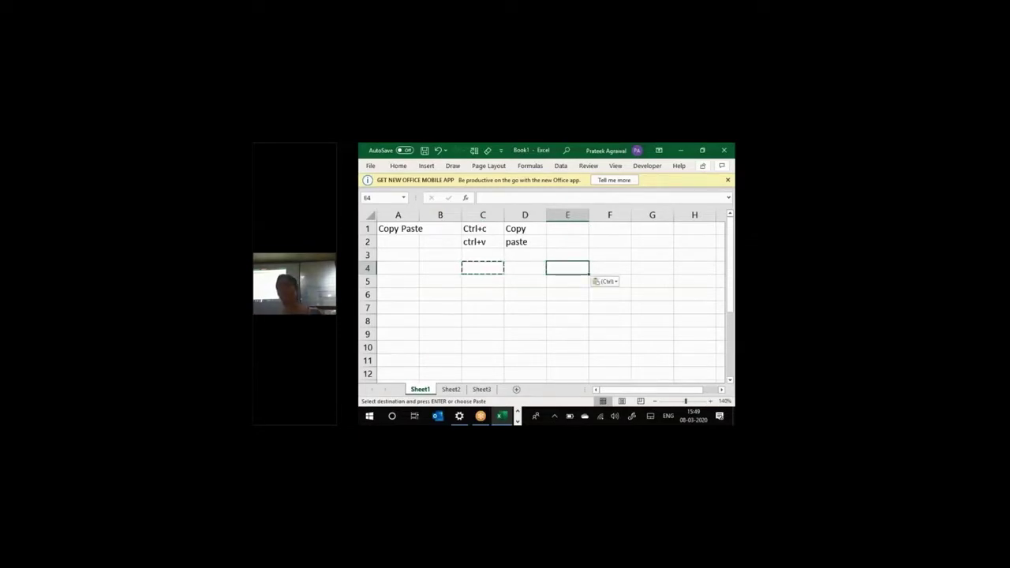
{"action": "key", "text": "Escape"}
{"action": "key", "text": "Left"}
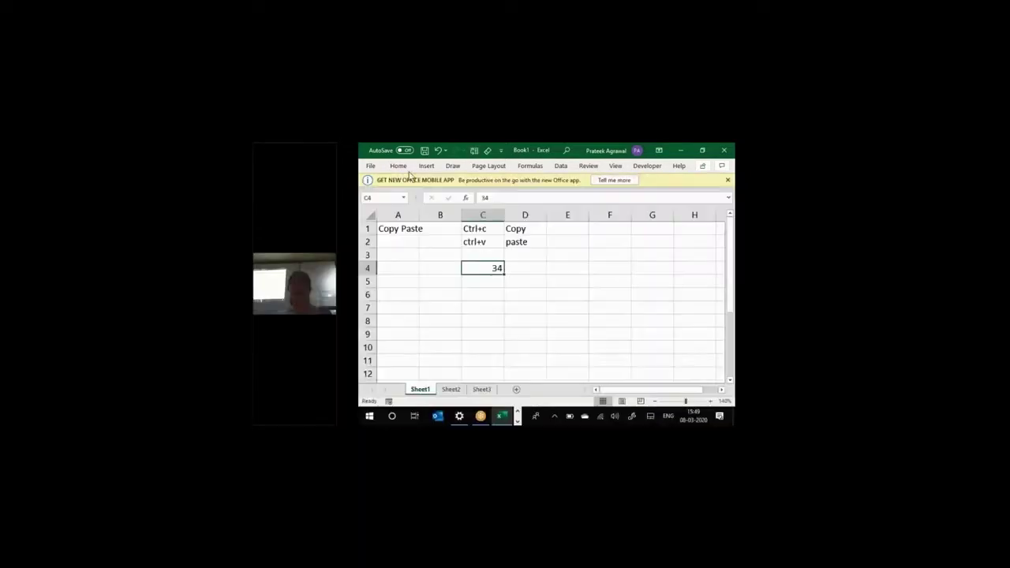
Give cell C4 a yellow fill and make its 34 bold.
{"action": "left_click", "coordinate": [402, 168]}
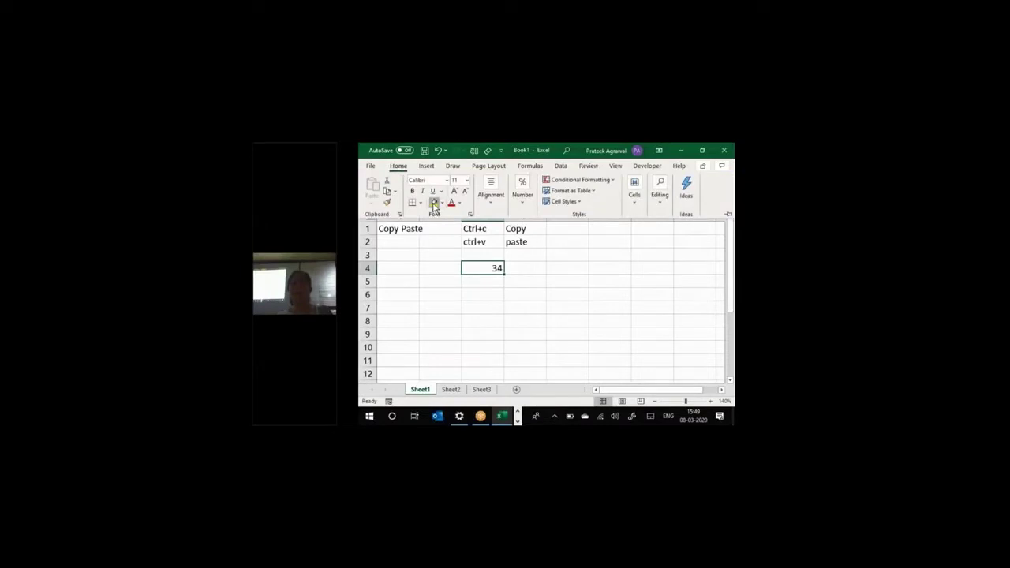
{"action": "left_click", "coordinate": [433, 202]}
{"action": "left_click", "coordinate": [412, 191]}
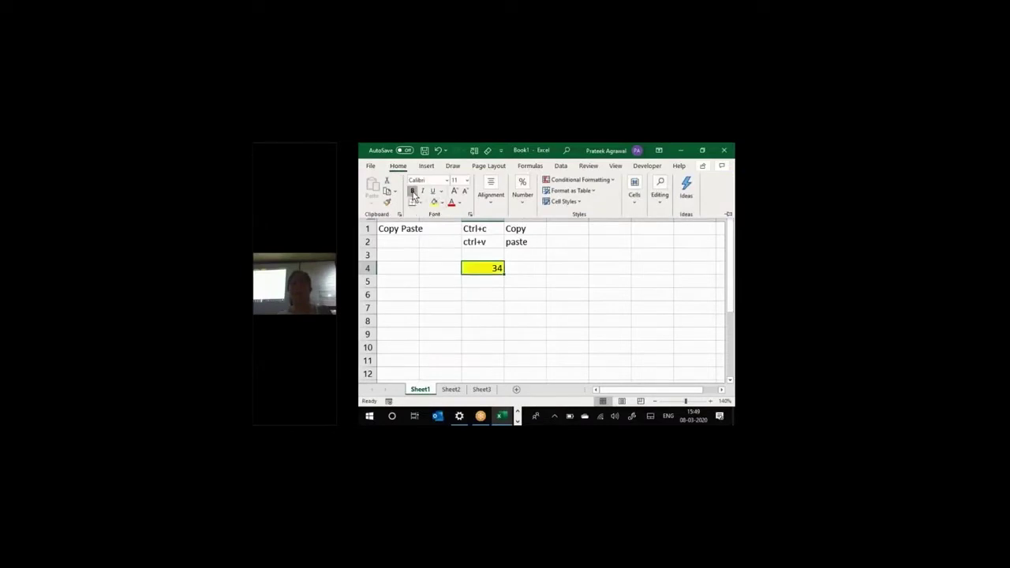
Add a comment reading 'Hello' to cell C4 and view it.
{"action": "right_click", "coordinate": [484, 270]}
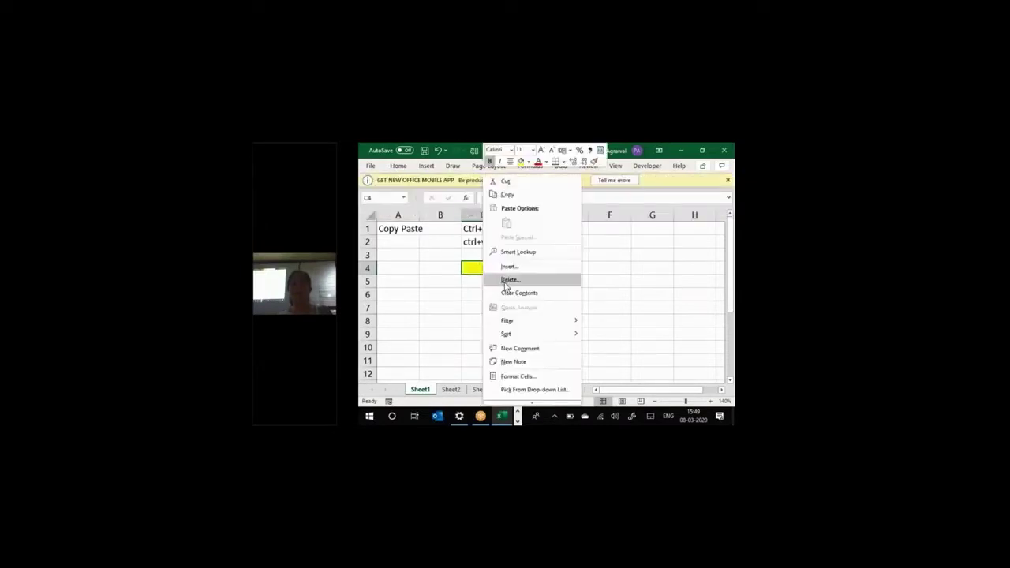
{"action": "left_click", "coordinate": [511, 348]}
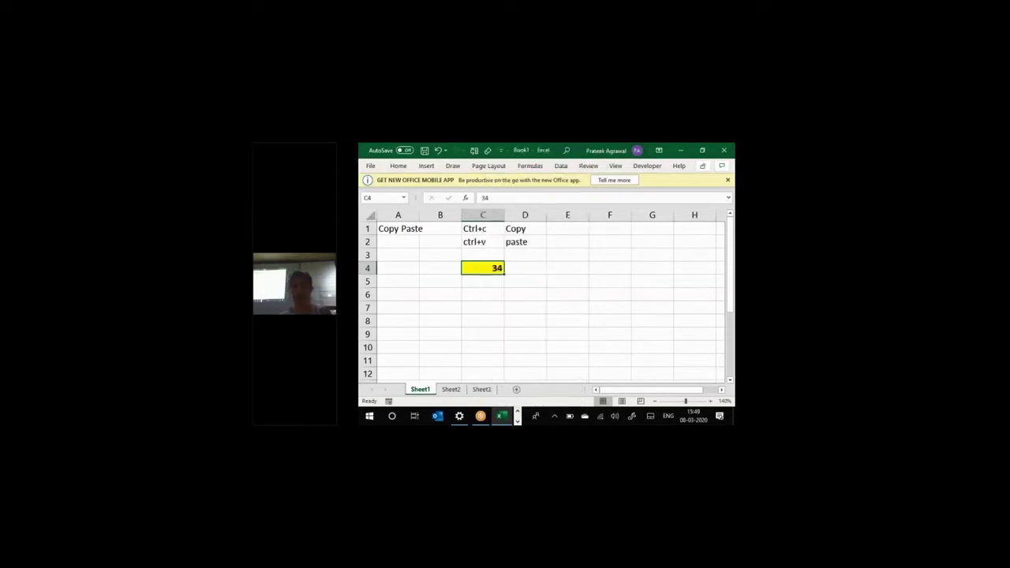
{"action": "type", "text": "Hello"}
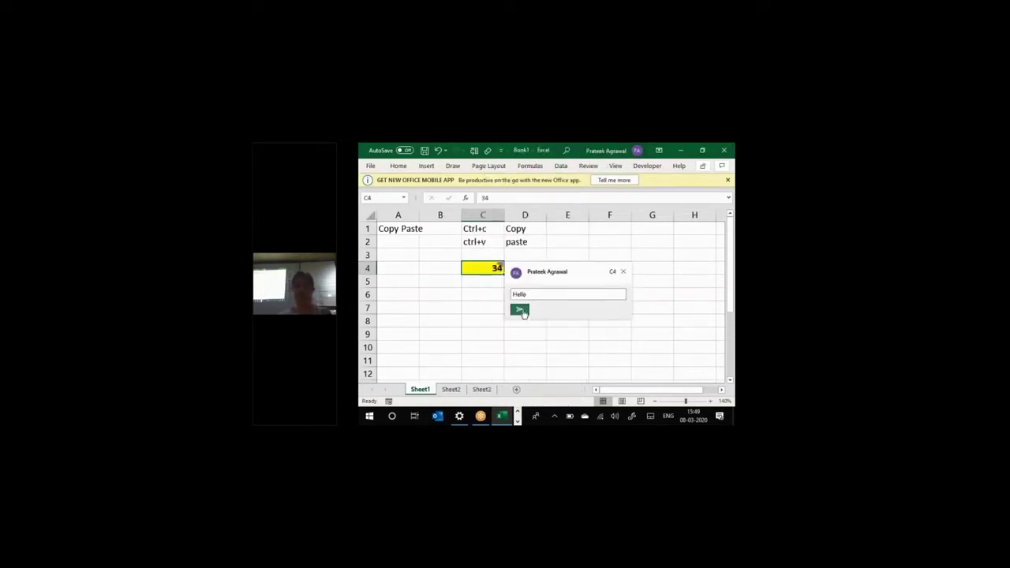
{"action": "left_click", "coordinate": [519, 309]}
{"action": "left_click", "coordinate": [487, 285]}
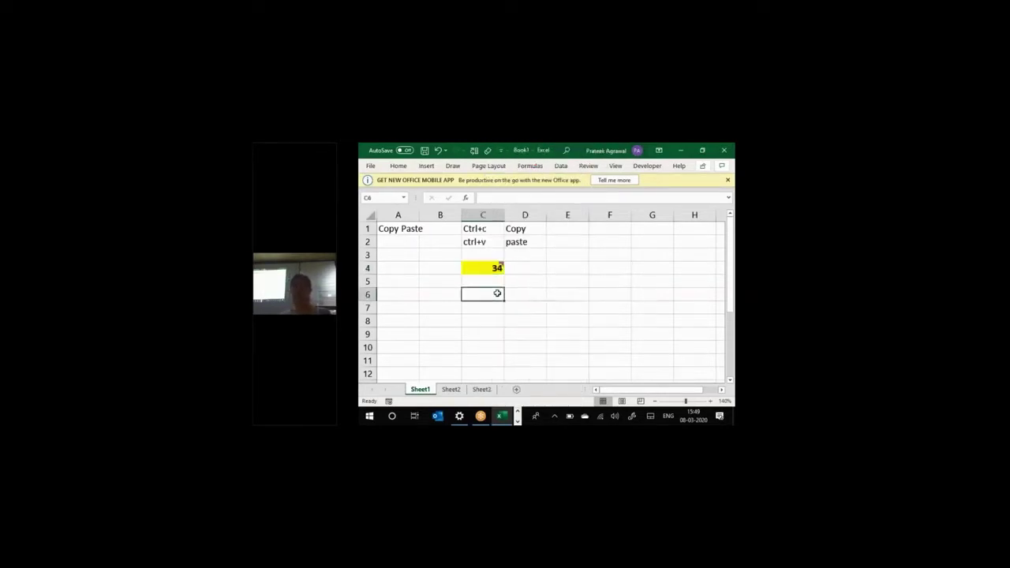
{"action": "left_click", "coordinate": [493, 267]}
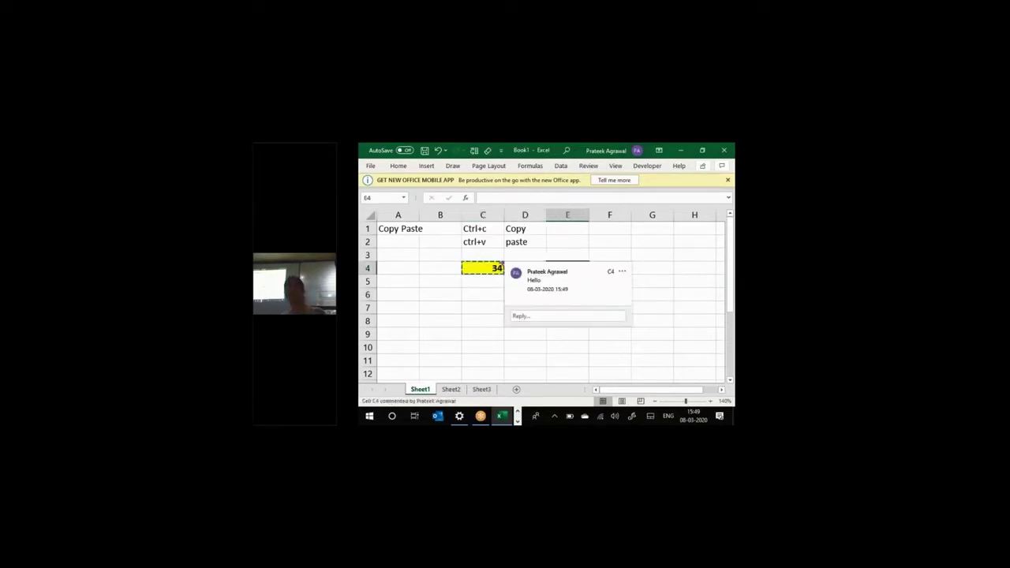
{"action": "left_click", "coordinate": [609, 241]}
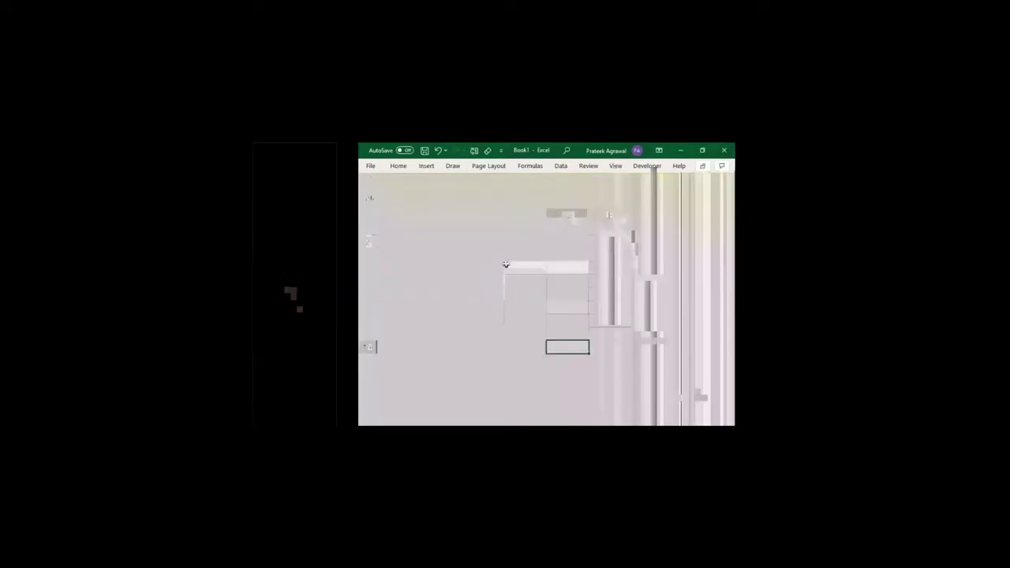
{"action": "left_click", "coordinate": [490, 266]}
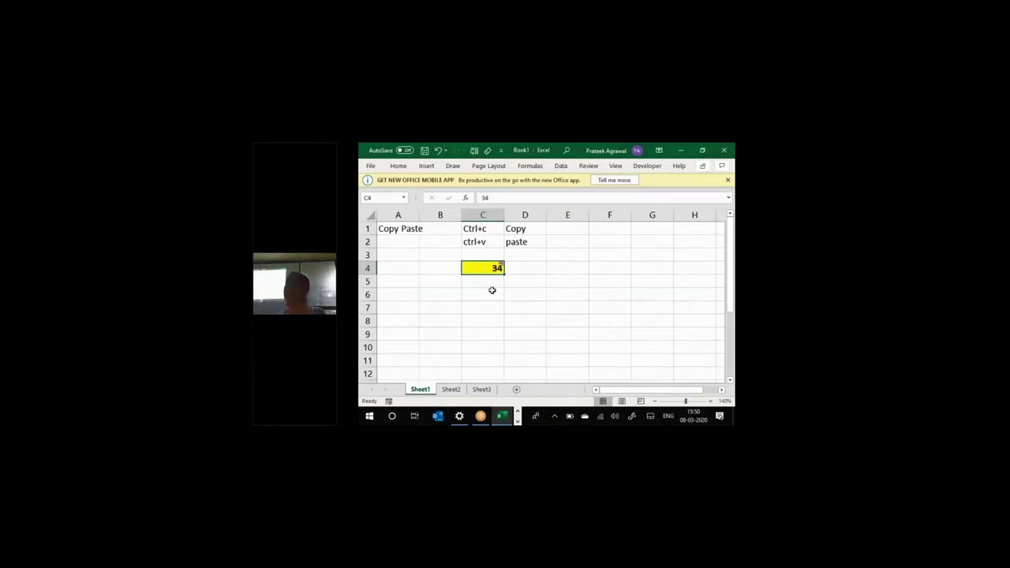
Copy C4's bold yellow 34 into E4, then reselect C4.
{"action": "key", "text": "ctrl+c"}
{"action": "key", "text": "Right"}
{"action": "key", "text": "Right"}
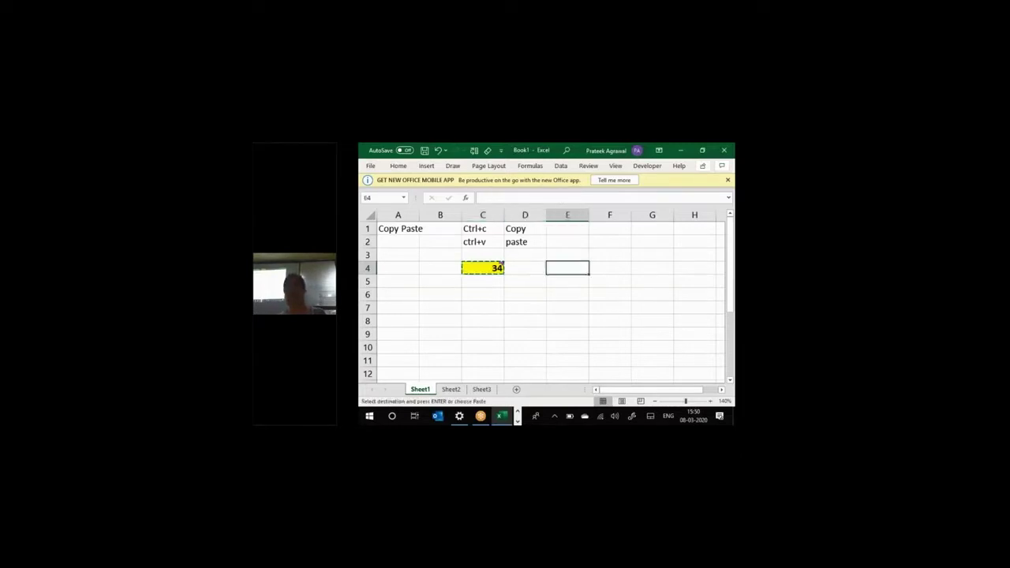
{"action": "key", "text": "ctrl+v"}
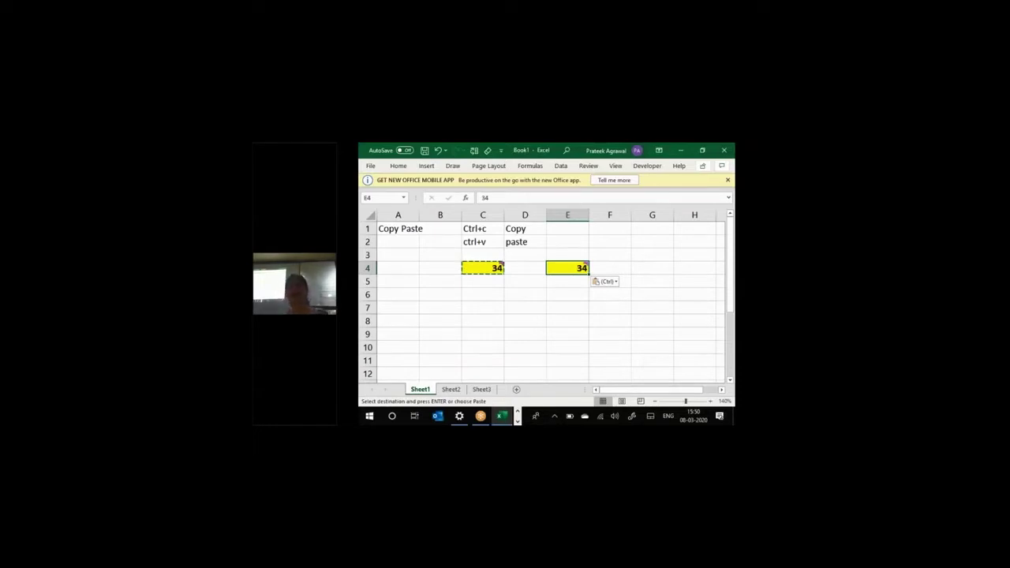
{"action": "left_click", "coordinate": [482, 267]}
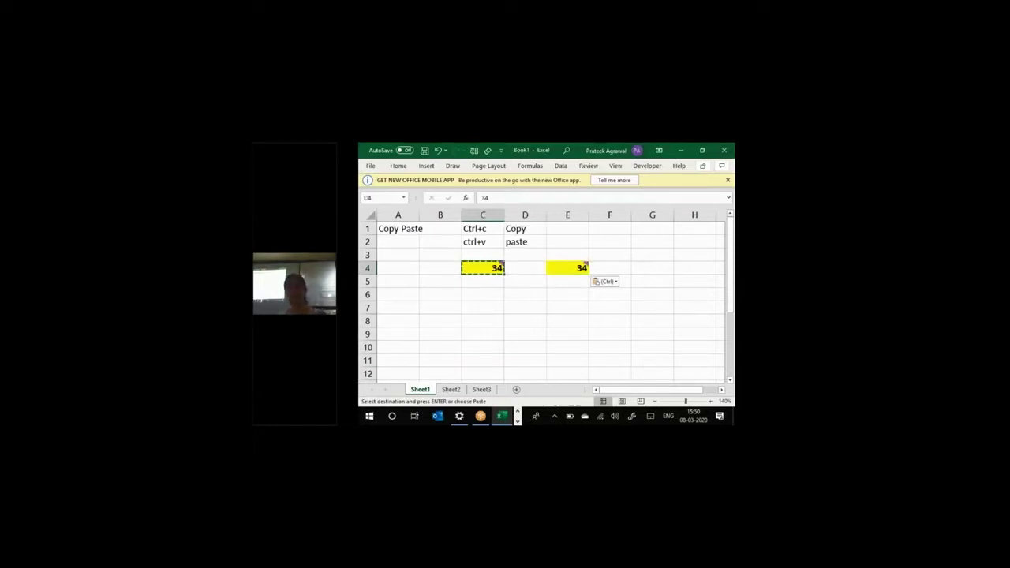
Compare the Formulas, Values and Formats options in Paste Special, then close without pasting.
{"action": "right_click", "coordinate": [609, 242]}
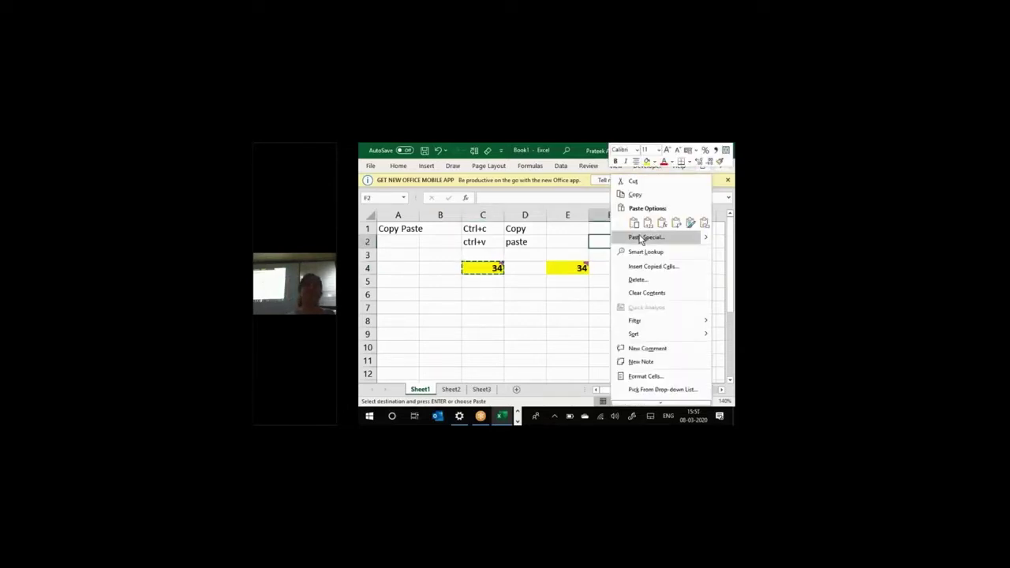
{"action": "left_click", "coordinate": [639, 238]}
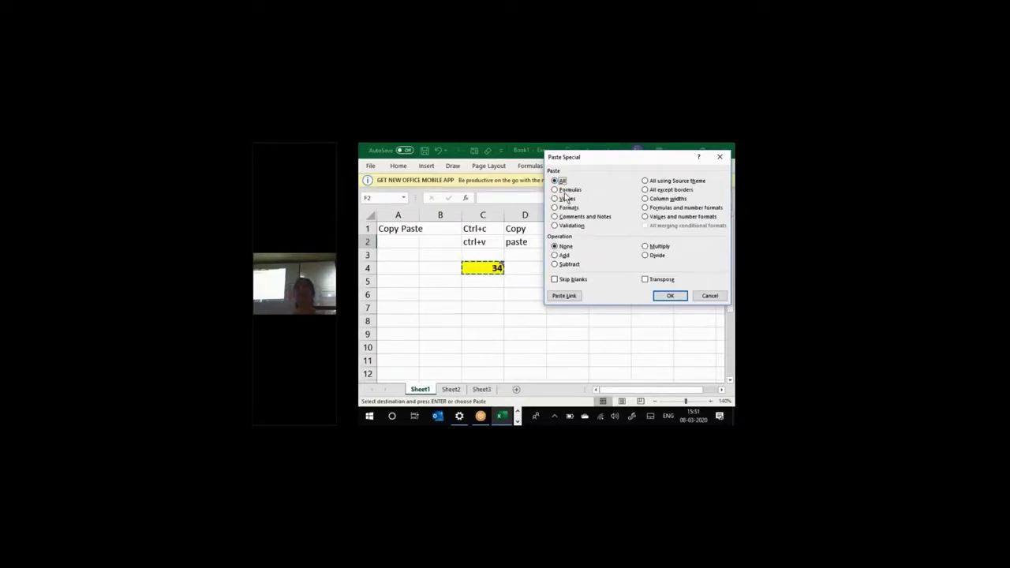
{"action": "left_click", "coordinate": [563, 191]}
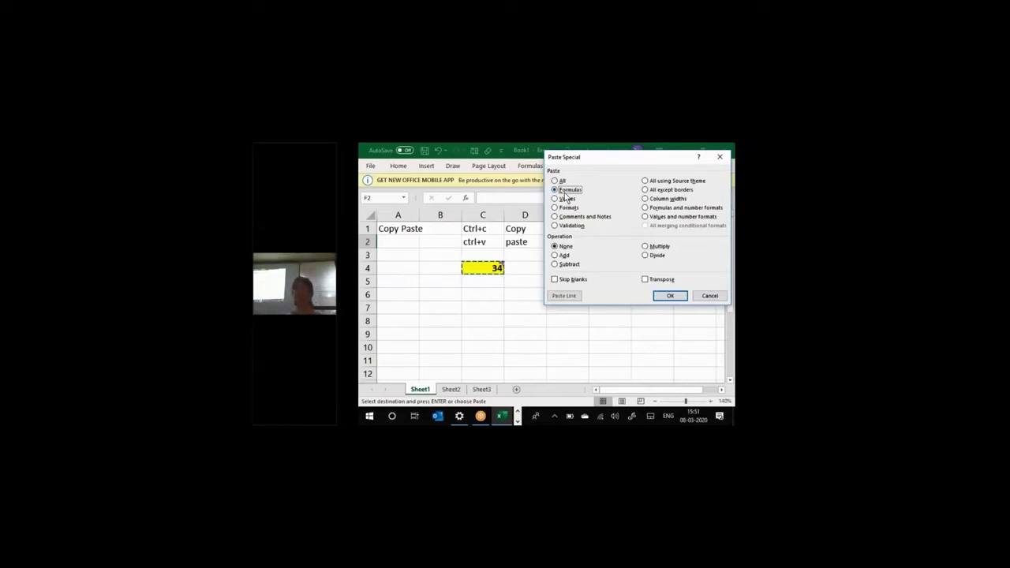
{"action": "left_click", "coordinate": [566, 198]}
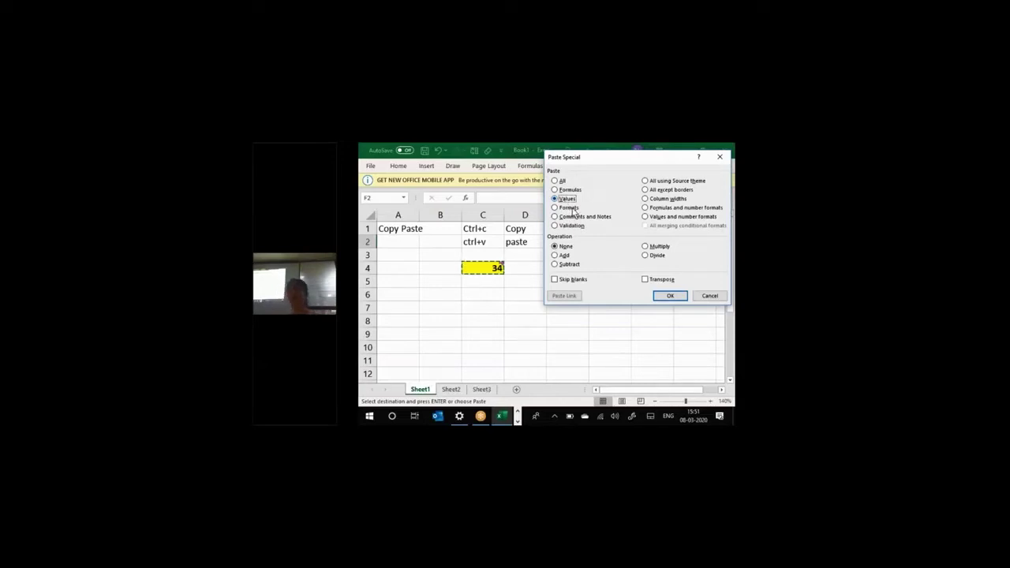
{"action": "left_click", "coordinate": [570, 208]}
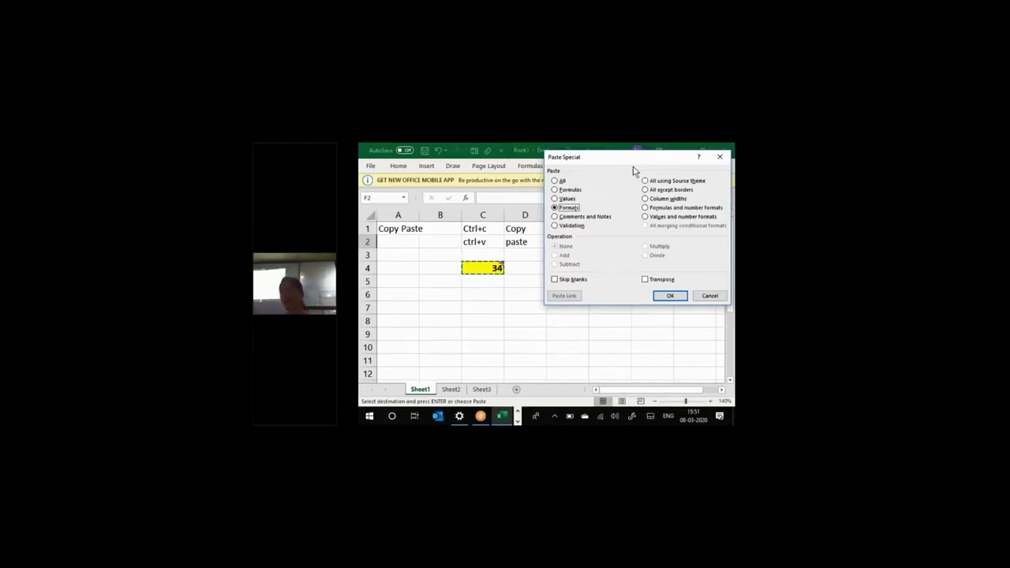
{"action": "key", "text": "Return"}
{"action": "key", "text": "Left"}
{"action": "key", "text": "Left"}
Enter the shortcut note 'alt,e,s' in cell C3, correcting it from ctrl,e,s.
{"action": "key", "text": "Down"}
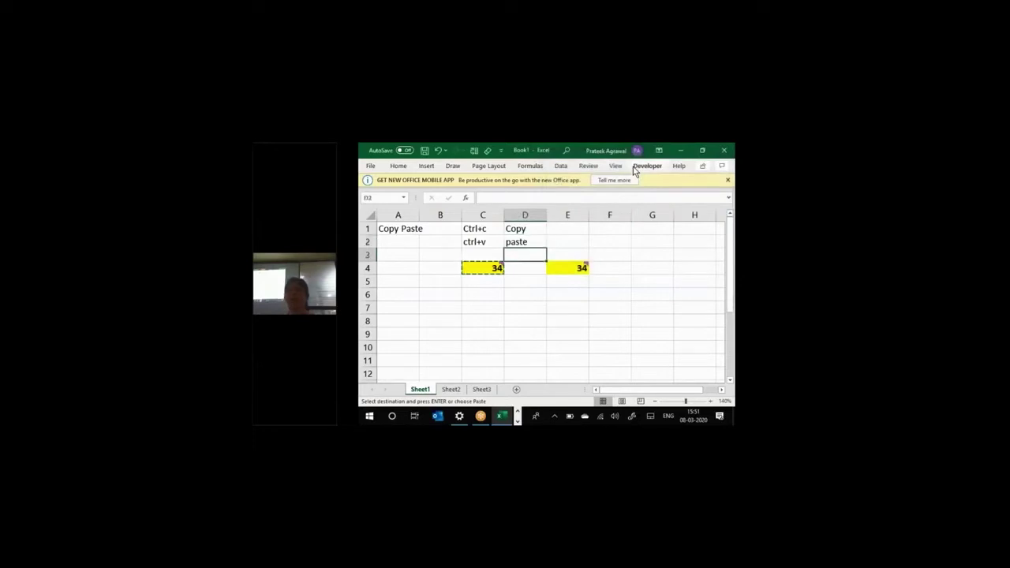
{"action": "key", "text": "Left"}
{"action": "type", "text": "c"}
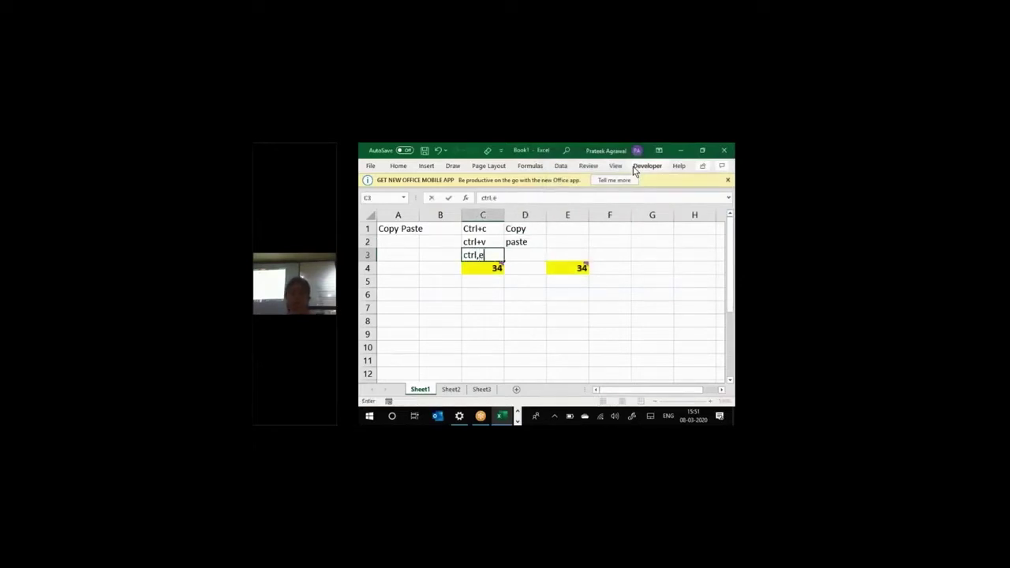
{"action": "key", "text": "Return"}
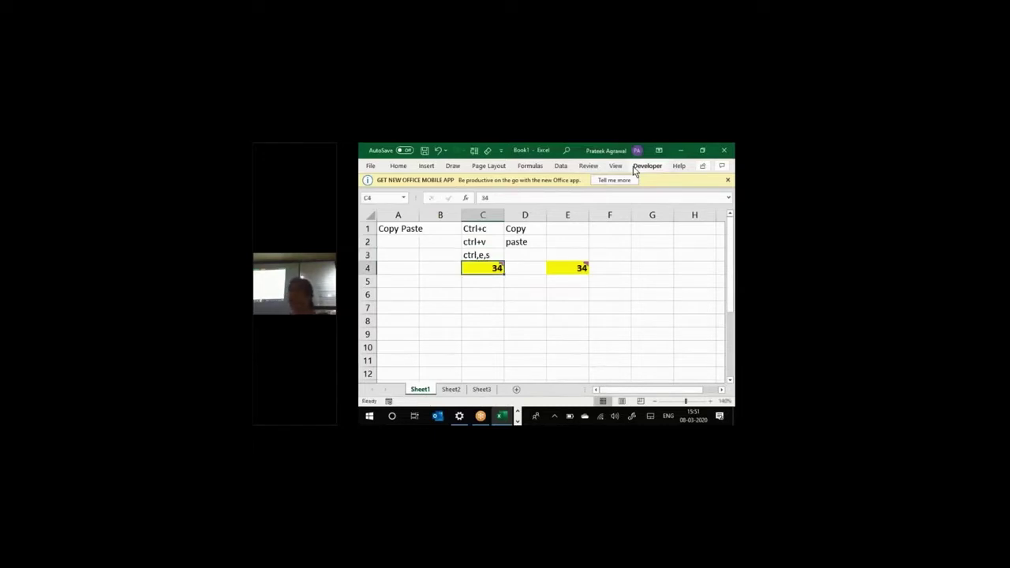
{"action": "key", "text": "Up"}
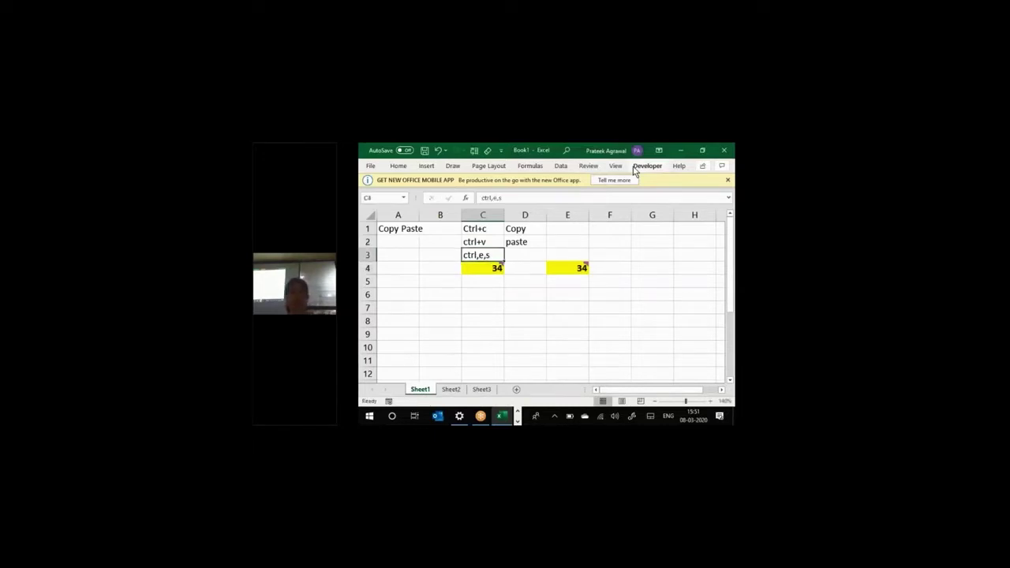
{"action": "key", "text": "F2"}
{"action": "key", "text": "BackSpace"}
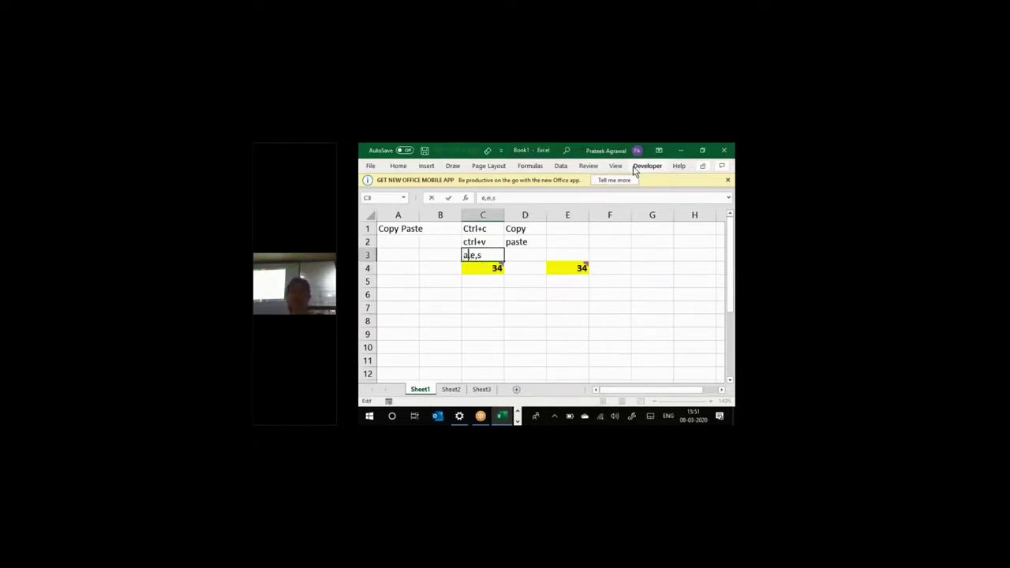
{"action": "type", "text": "alt"}
{"action": "key", "text": "Return"}
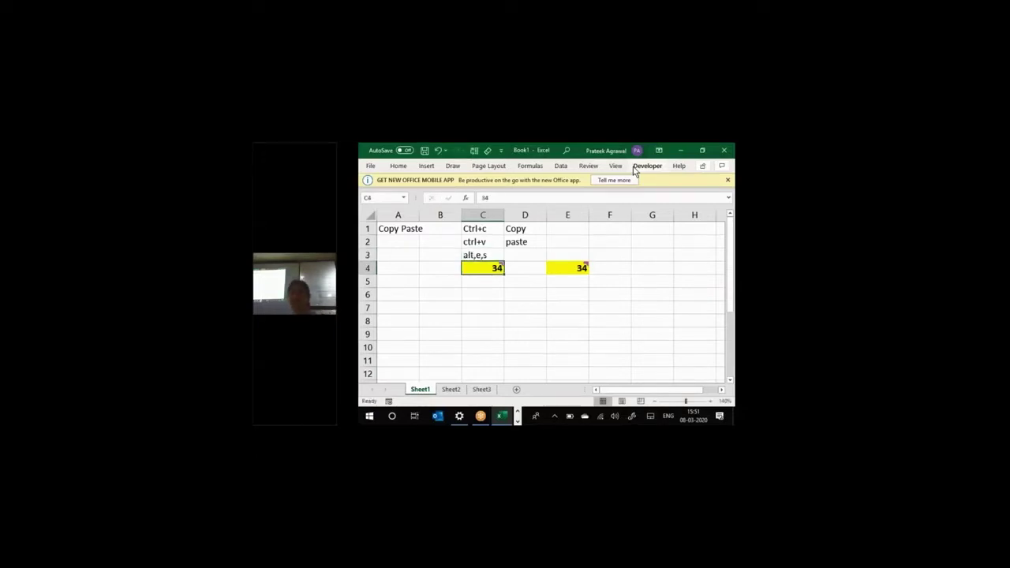
Copy C4 and bring up Paste Special with Alt+E+S, then dismiss it.
{"action": "key", "text": "ctrl+c"}
{"action": "key", "text": "alt+e"}
{"action": "key", "text": "s"}
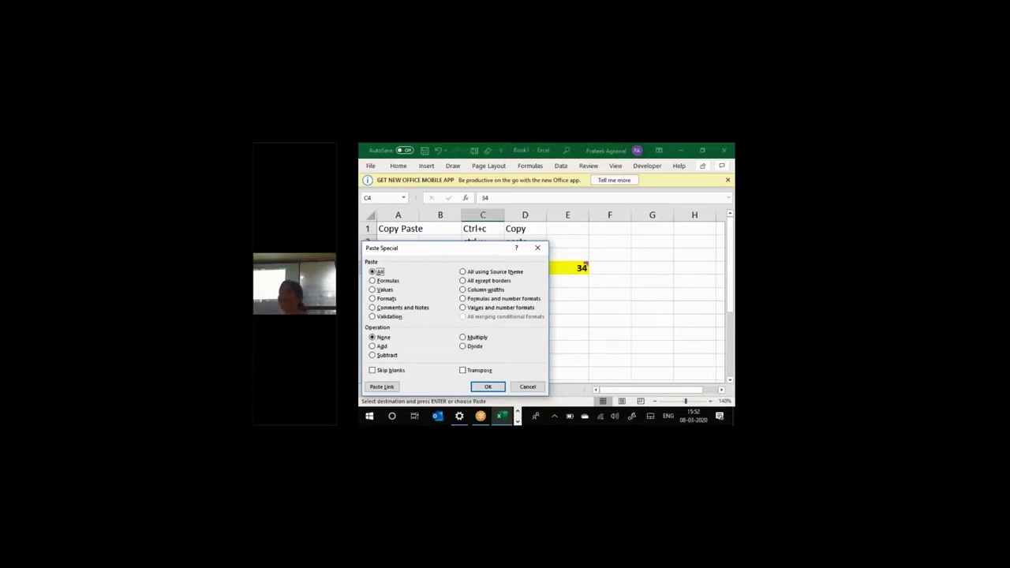
{"action": "key", "text": "Escape"}
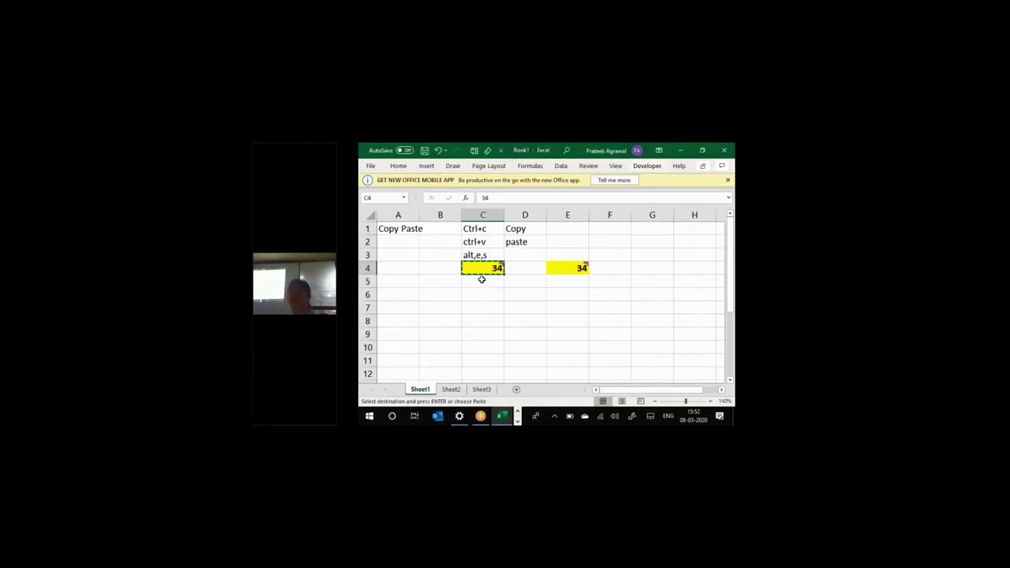
Label cell D3 'paste spl' beside the shortcut note.
{"action": "left_click", "coordinate": [533, 254]}
{"action": "type", "text": "paset sp"}
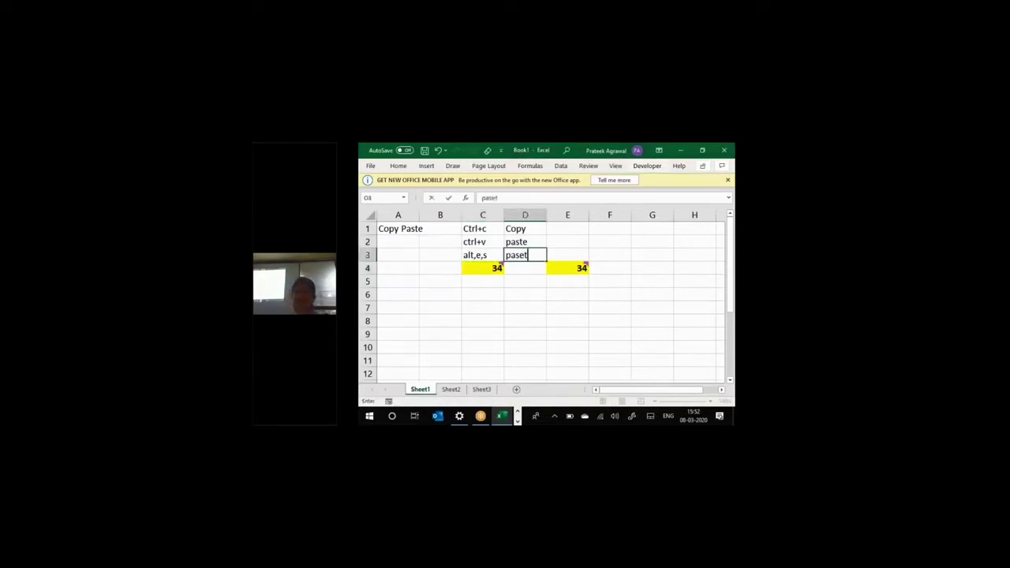
{"action": "key", "text": "BackSpace"}
{"action": "key", "text": "BackSpace"}
{"action": "key", "text": "BackSpace"}
{"action": "key", "text": "BackSpace"}
{"action": "key", "text": "BackSpace"}
{"action": "type", "text": "te spl"}
{"action": "key", "text": "Return"}
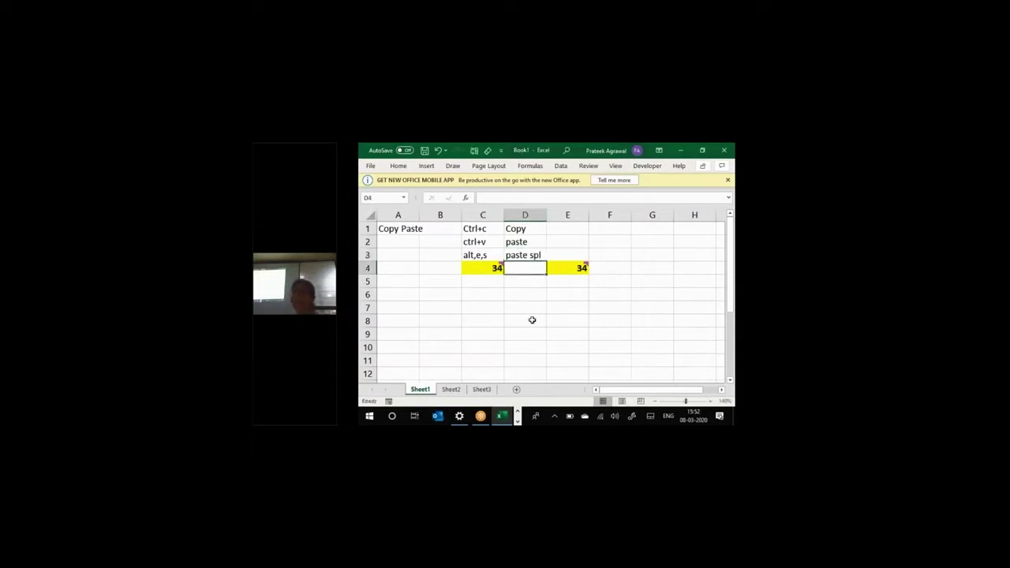
{"action": "left_click", "coordinate": [531, 319]}
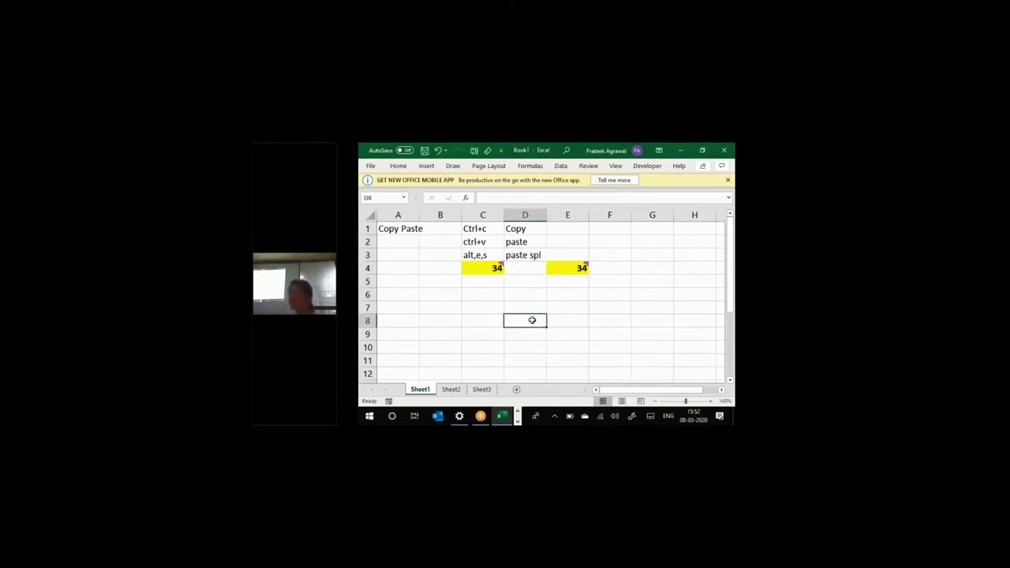
Change the Windows display resolution to 1280 × 768.
{"action": "key", "text": "alt+Tab"}
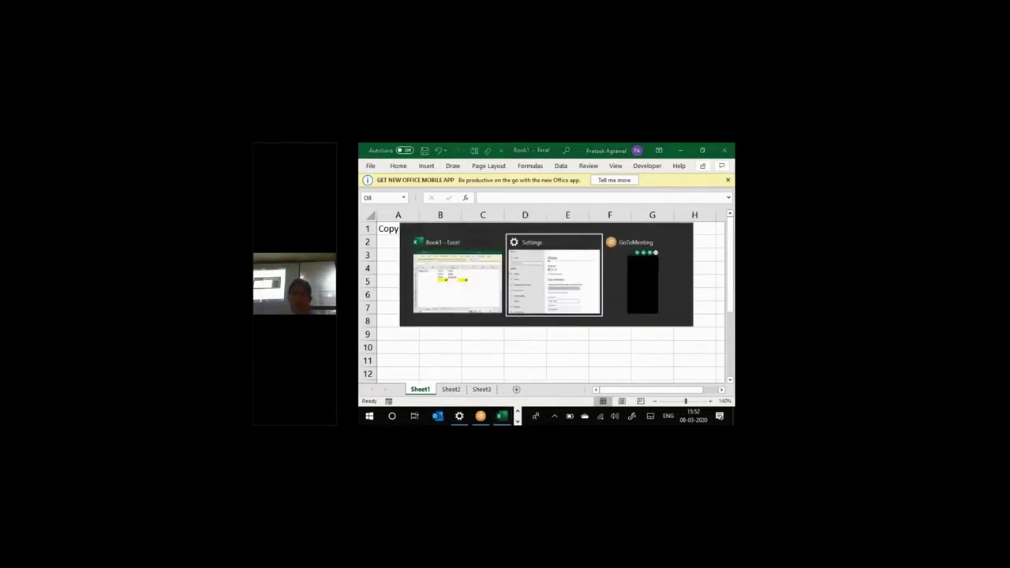
{"action": "left_click", "coordinate": [566, 354]}
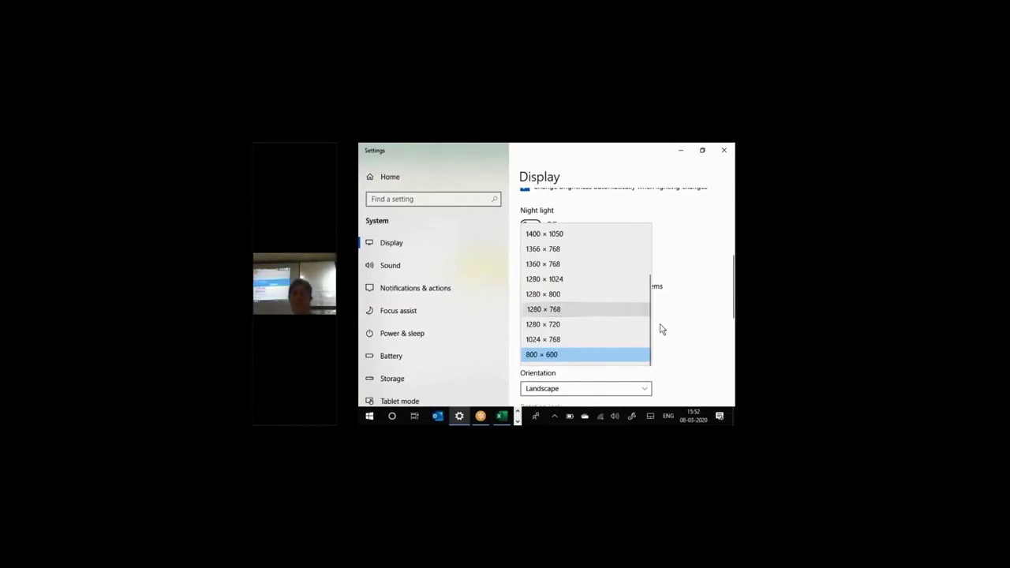
{"action": "left_click", "coordinate": [543, 309]}
{"action": "left_click", "coordinate": [596, 292]}
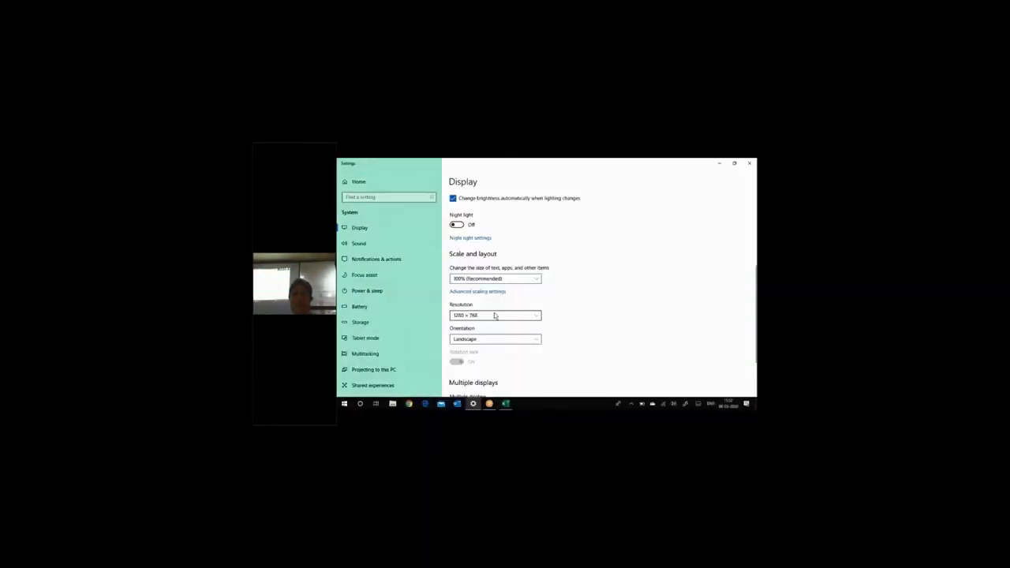
{"action": "left_click", "coordinate": [494, 312]}
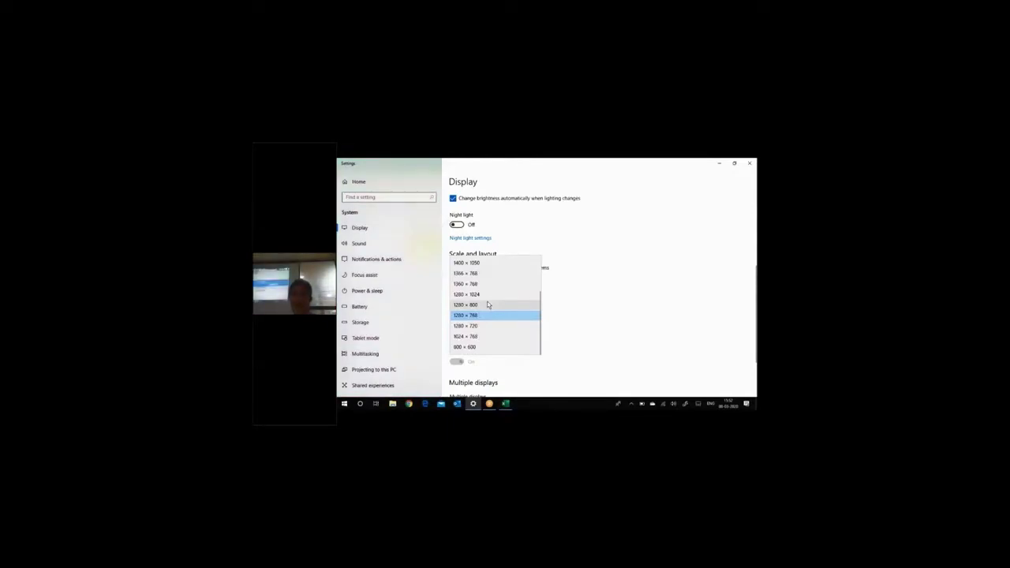
{"action": "left_click", "coordinate": [487, 304]}
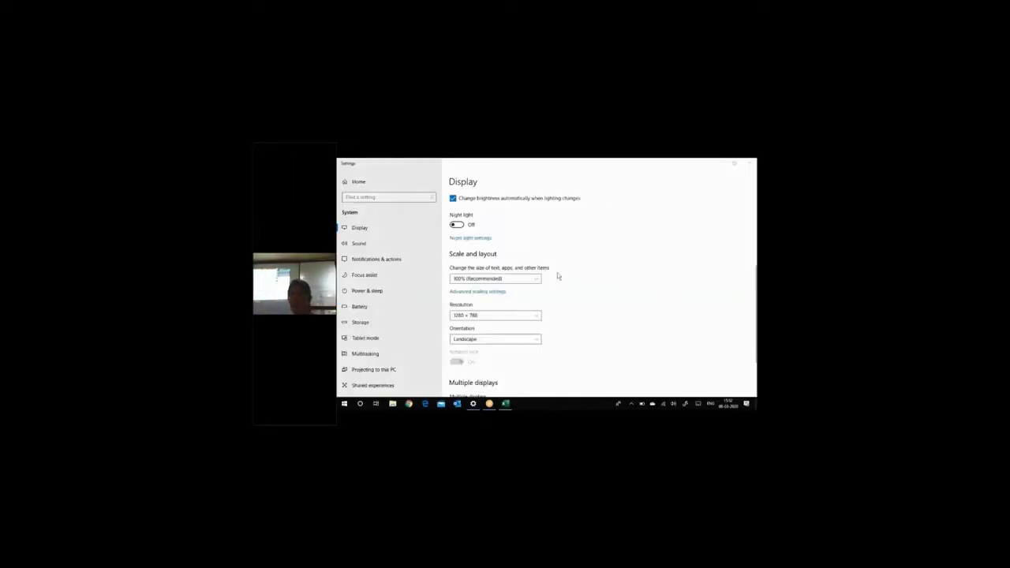
Restore the display resolution to 800 × 600, keep it, and return to Excel.
{"action": "left_click", "coordinate": [509, 318]}
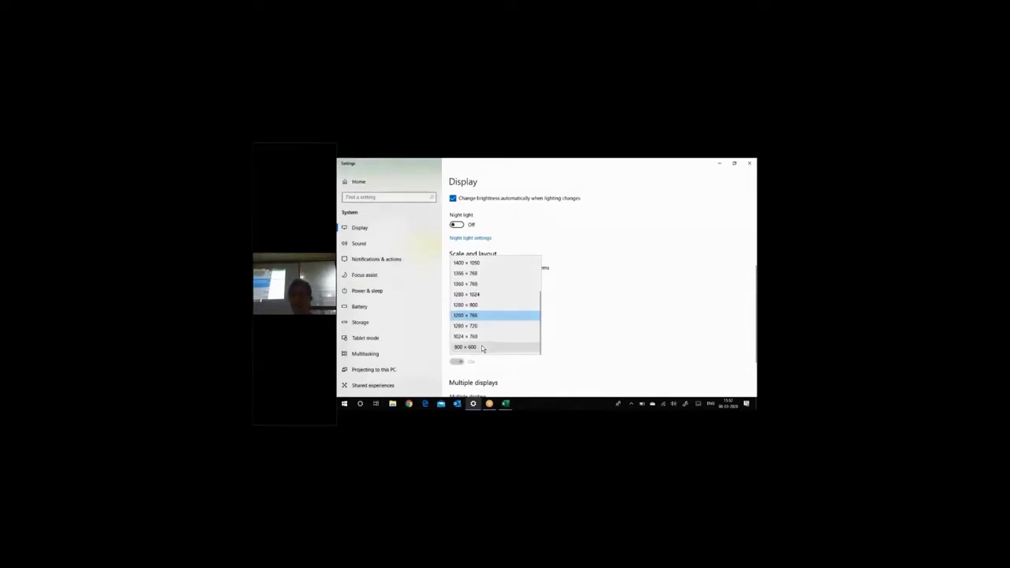
{"action": "left_click", "coordinate": [473, 347]}
{"action": "left_click", "coordinate": [612, 295]}
{"action": "key", "text": "alt+Tab"}
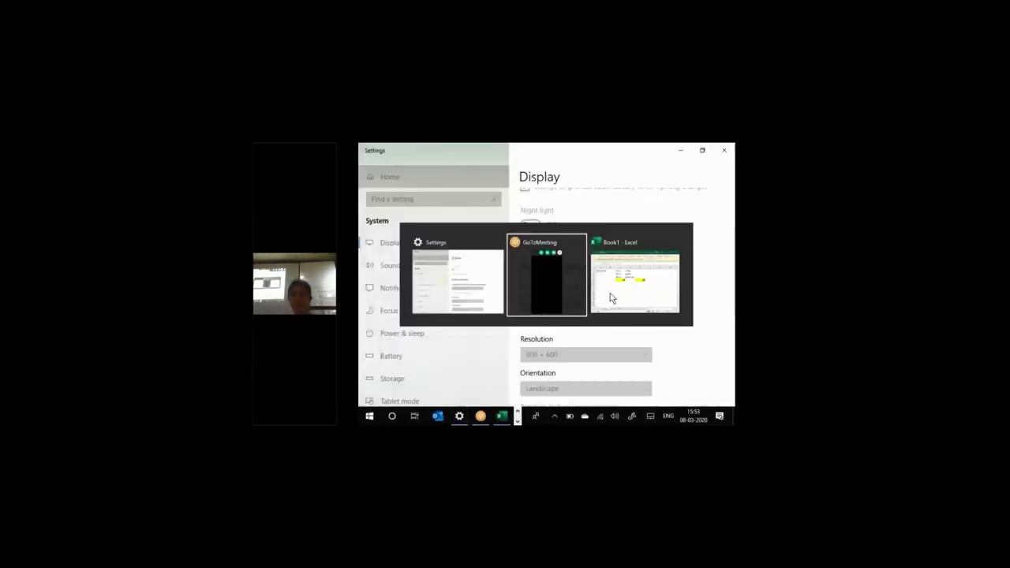
{"action": "left_click", "coordinate": [608, 295]}
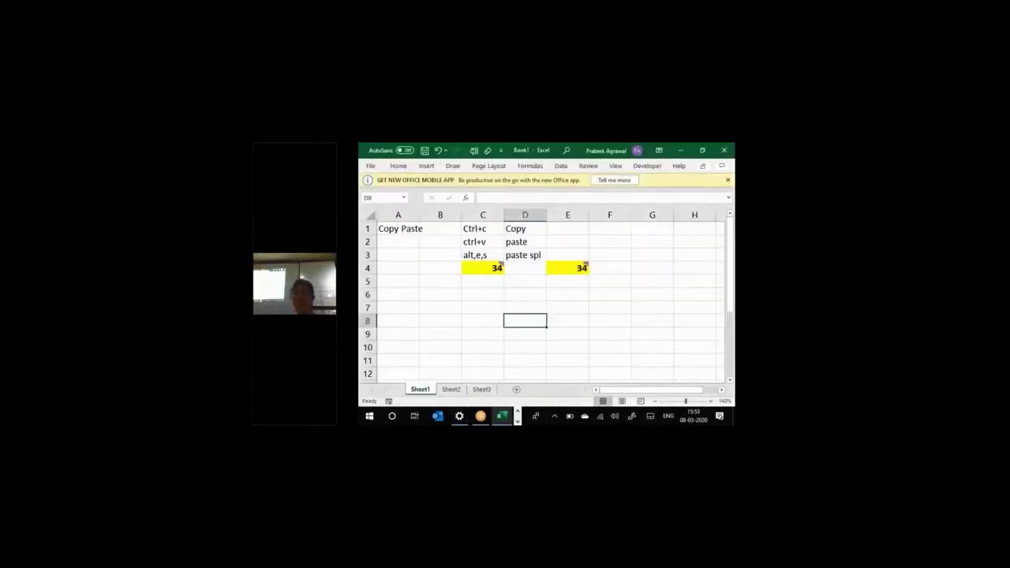
Zoom the sheet out to 100% and back in to 110%, ending at cell B7.
{"action": "key", "text": "Home"}
{"action": "key", "text": "Down"}
{"action": "key", "text": "Down"}
{"action": "key", "text": "Down"}
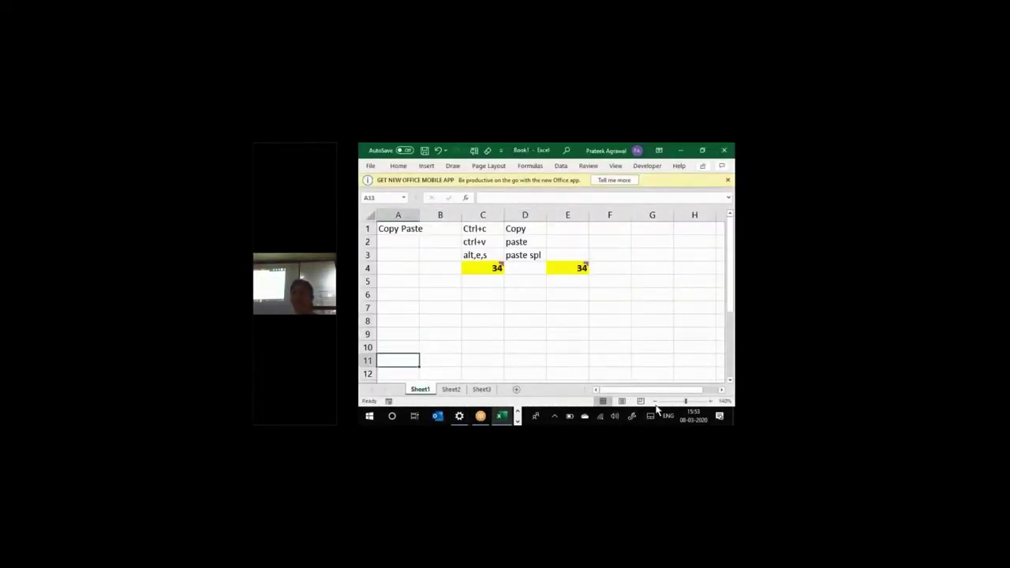
{"action": "left_click", "coordinate": [654, 401]}
{"action": "left_click", "coordinate": [654, 401]}
{"action": "left_click", "coordinate": [654, 400]}
{"action": "left_click", "coordinate": [654, 401]}
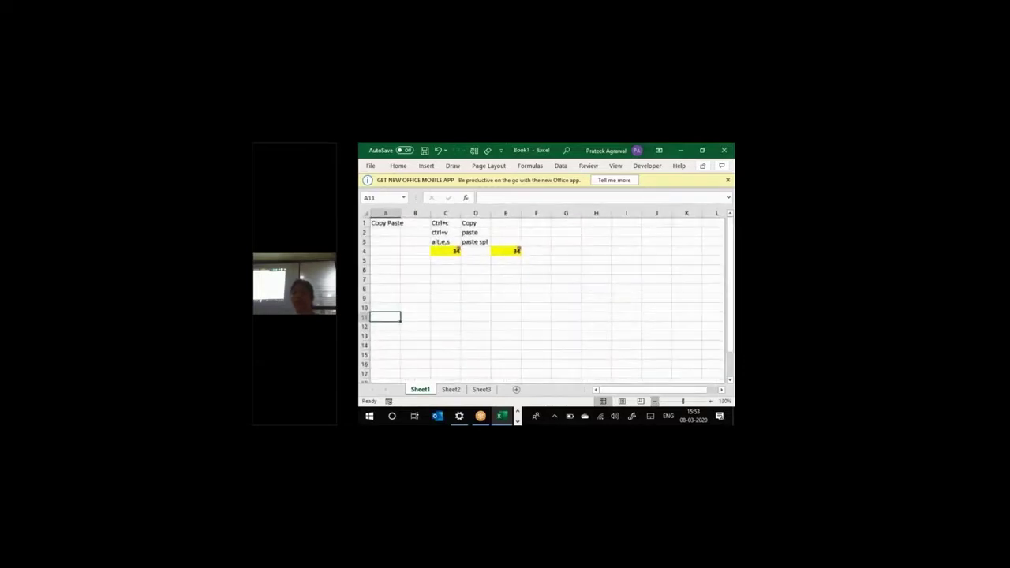
{"action": "left_click", "coordinate": [711, 401]}
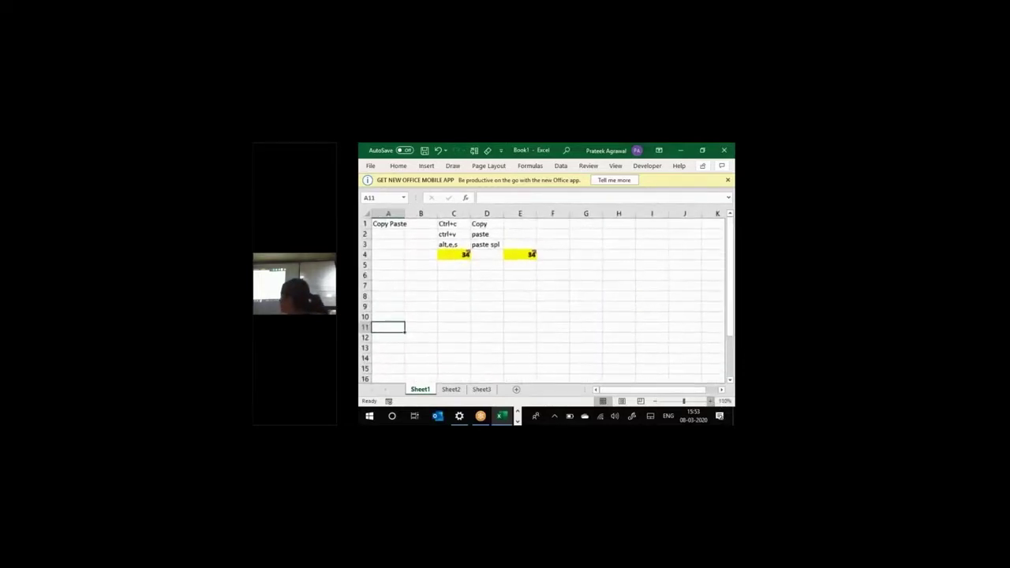
{"action": "key", "text": "Up"}
{"action": "key", "text": "Up"}
{"action": "key", "text": "Up"}
{"action": "key", "text": "Up"}
{"action": "key", "text": "Right"}
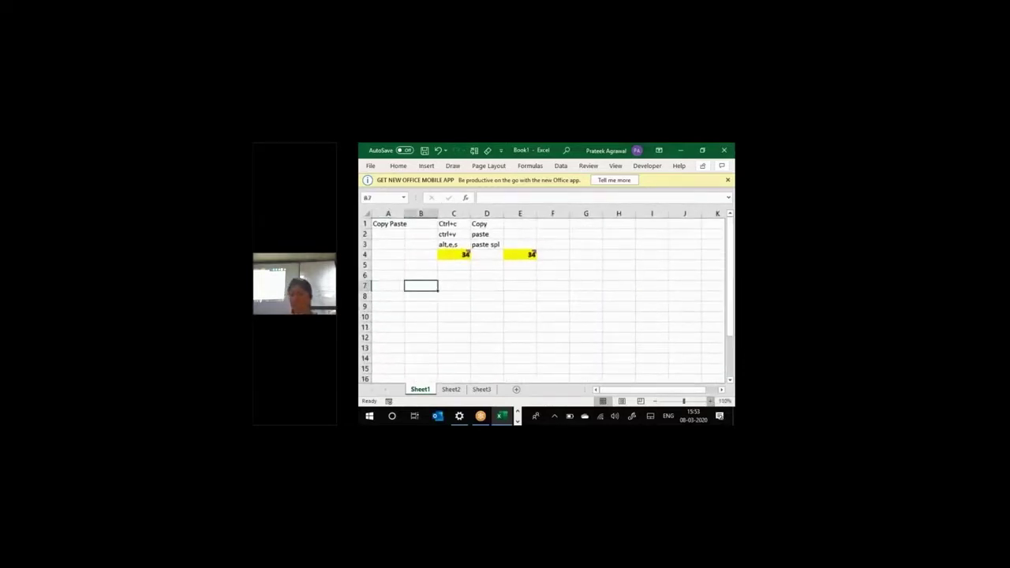
Enter the note RANDBETWEEN in capitals in cell B7.
{"action": "type", "text": "randbetween"}
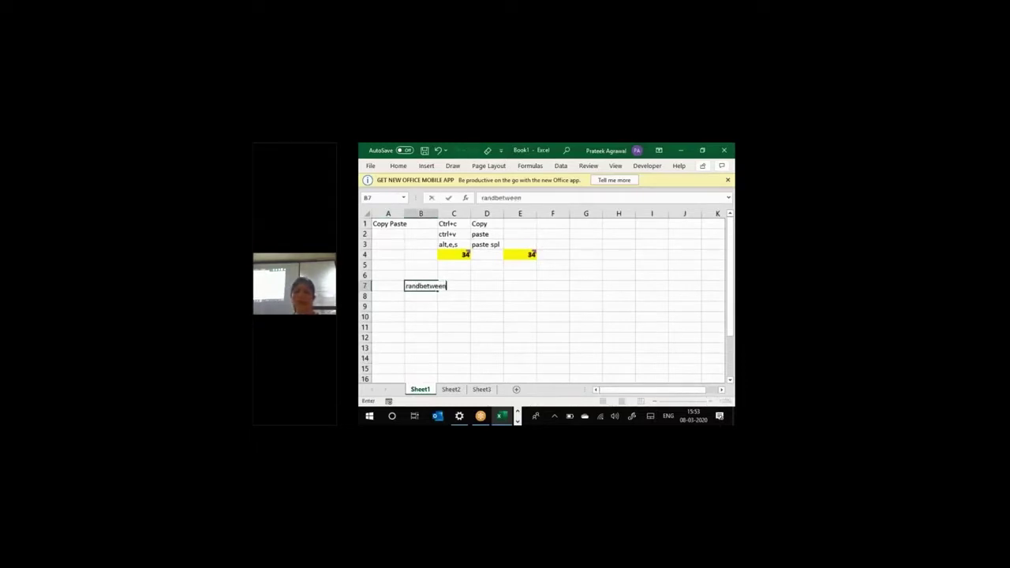
{"action": "key", "text": "Return"}
{"action": "left_click", "coordinate": [421, 286]}
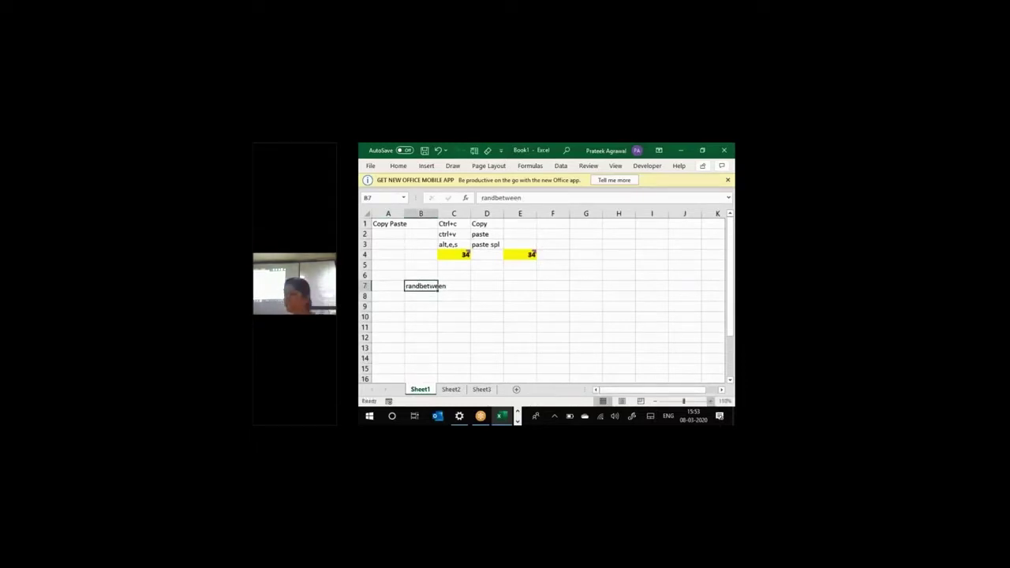
{"action": "key", "text": "Caps_Lock"}
{"action": "type", "text": "RAD"}
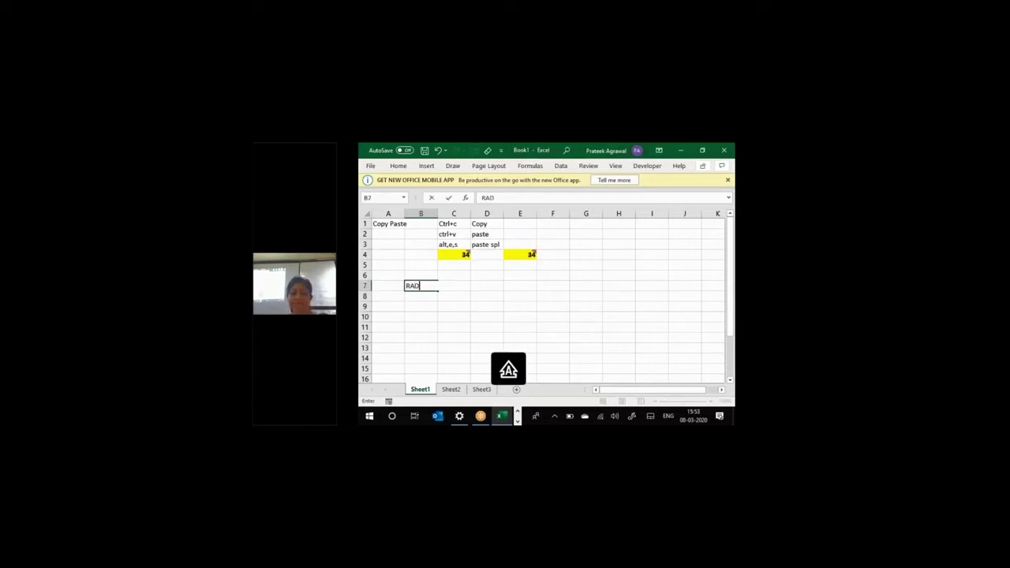
{"action": "type", "text": "DBETWEEN"}
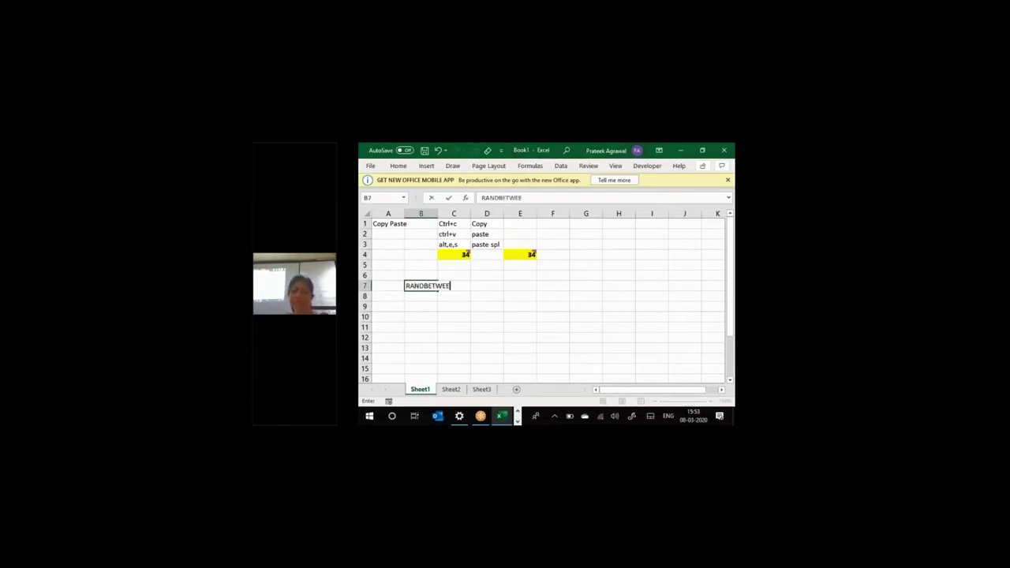
{"action": "key", "text": "Return"}
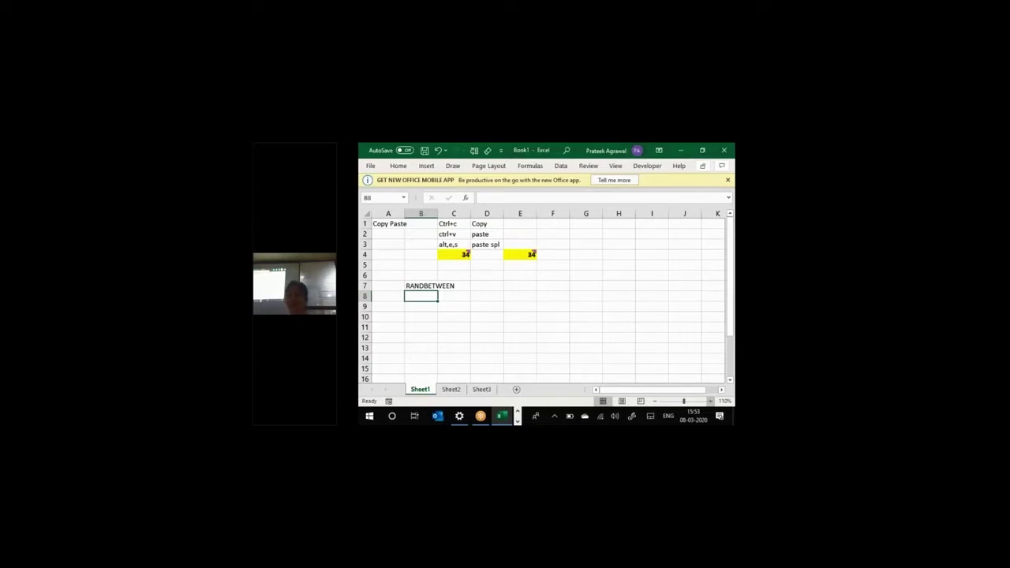
Add the notes 'BOTTOM, TOP' in B8 and '1,100' in B9.
{"action": "type", "text": "BOTTOM"}
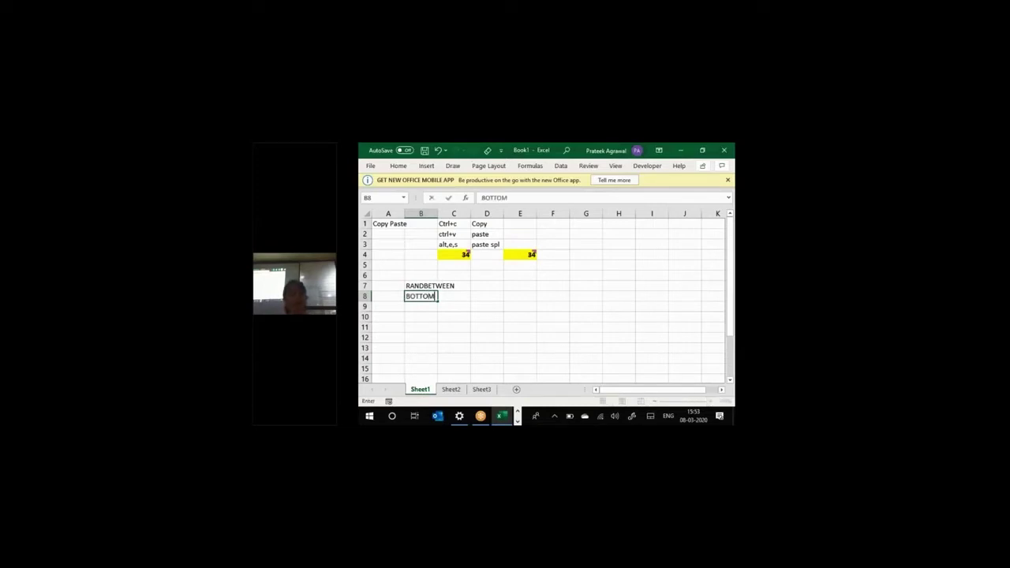
{"action": "type", "text": ", TOP"}
{"action": "key", "text": "Return"}
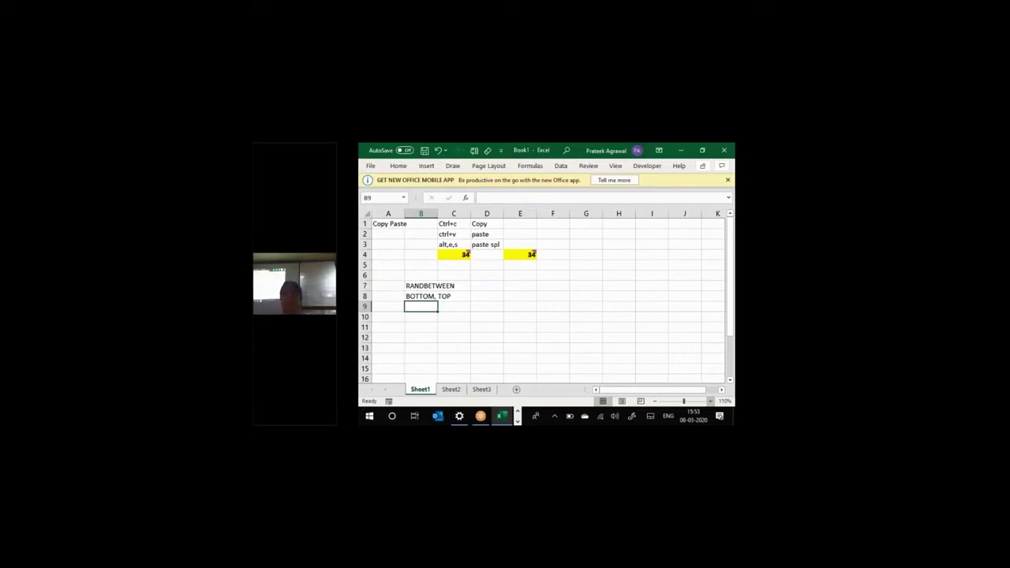
{"action": "type", "text": "1,100"}
{"action": "key", "text": "Return"}
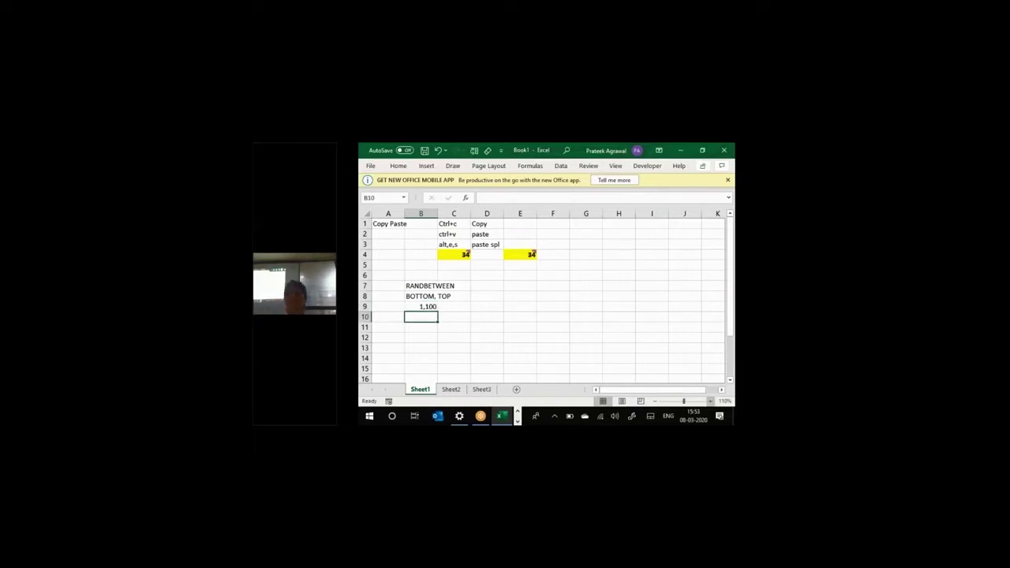
Enter =RANDBETWEEN(1,100) in B10, returning 87.
{"action": "type", "text": "=rand"}
{"action": "key", "text": "Down"}
{"action": "key", "text": "Down"}
{"action": "key", "text": "Tab"}
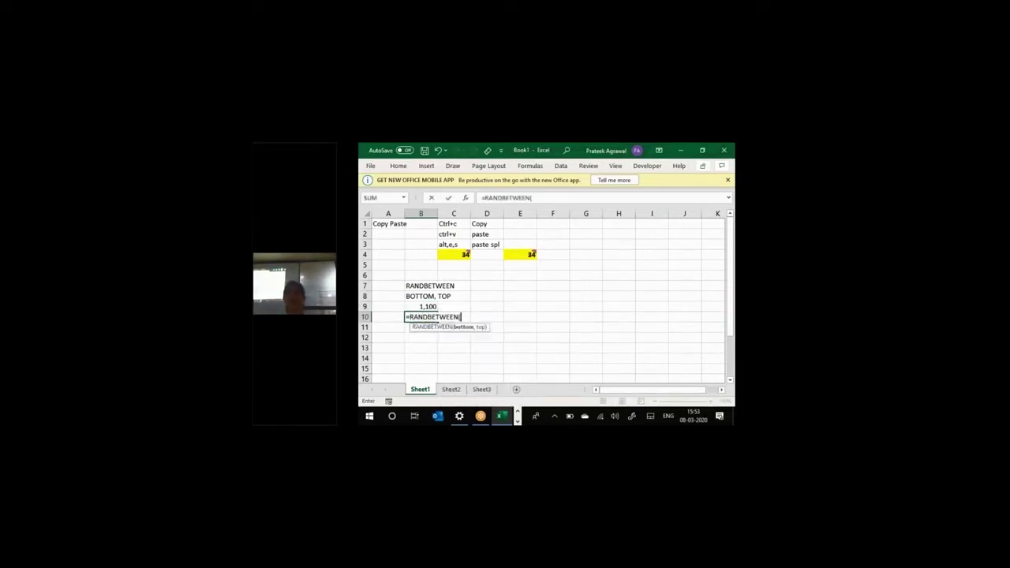
{"action": "type", "text": "1,100)"}
{"action": "key", "text": "Return"}
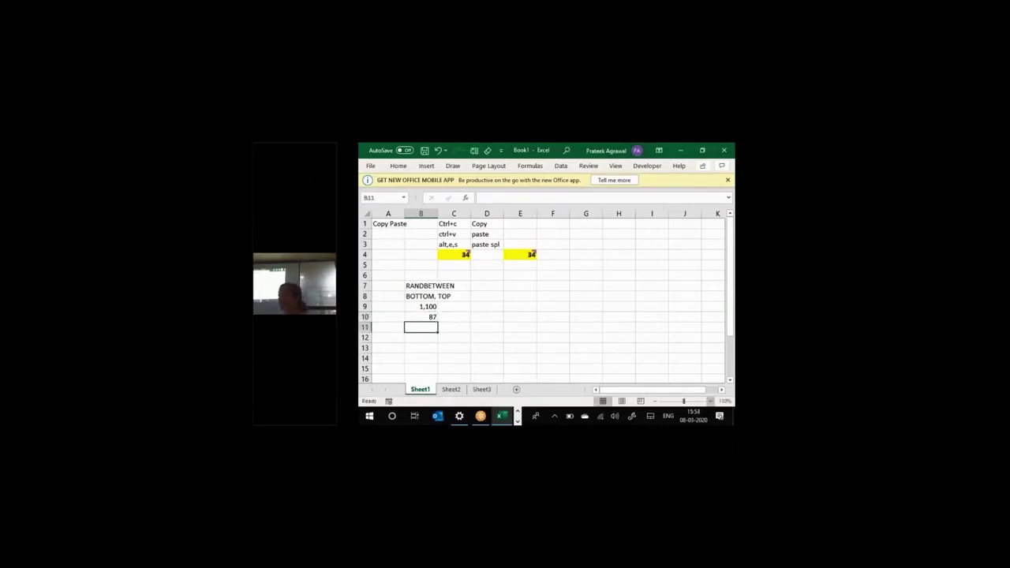
{"action": "left_click", "coordinate": [420, 317]}
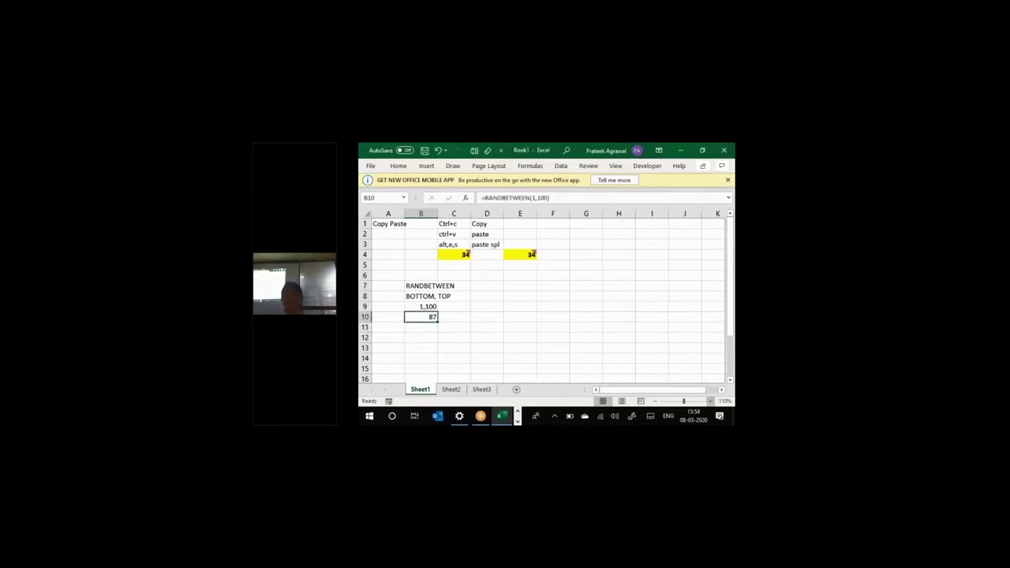
{"action": "key", "text": "Right"}
{"action": "key", "text": "Right"}
{"action": "key", "text": "Up"}
{"action": "key", "text": "Up"}
{"action": "key", "text": "Up"}
{"action": "key", "text": "Right"}
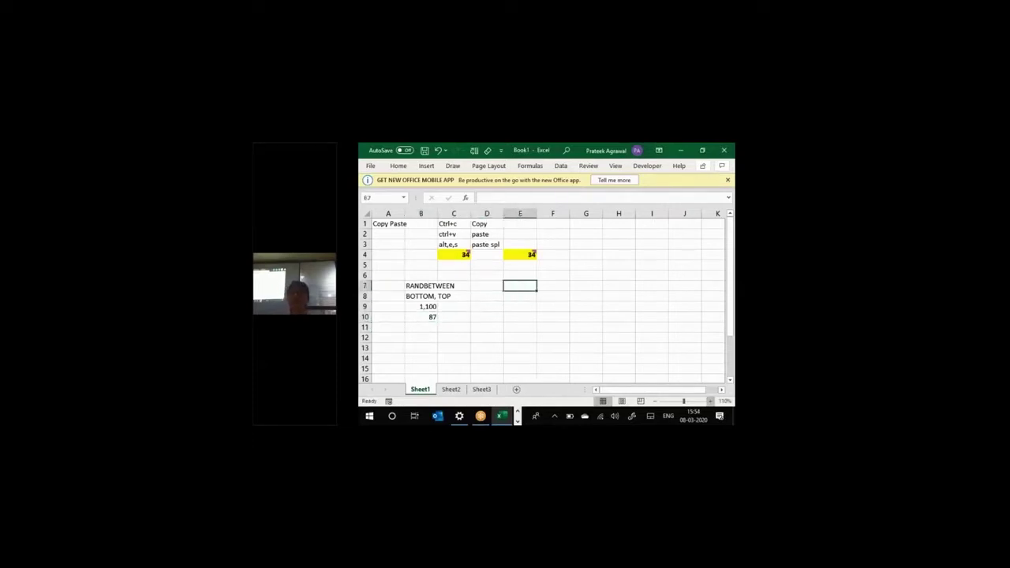
Enter 'VOLATILE FUNCTION' in E7 with XCV, SXCV and Gl in E8:E10.
{"action": "type", "text": "VOLATILE FUN"}
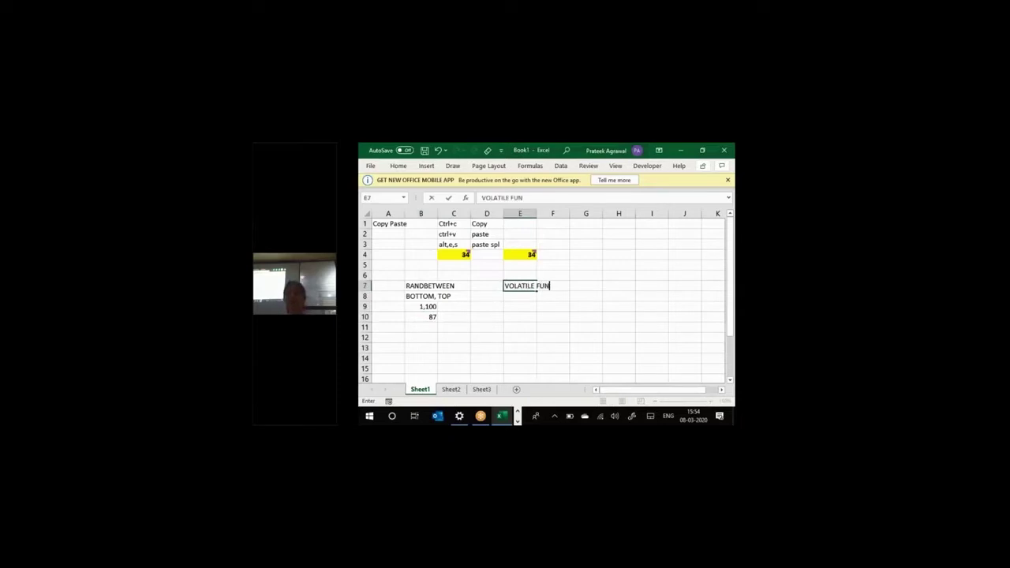
{"action": "type", "text": "CTION"}
{"action": "key", "text": "Return"}
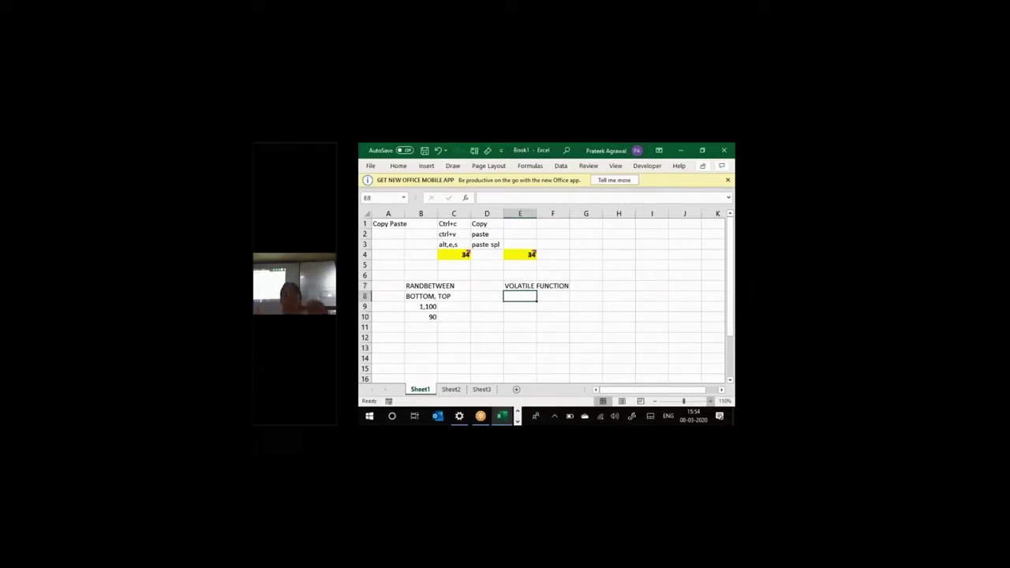
{"action": "type", "text": "XCV"}
{"action": "key", "text": "Return"}
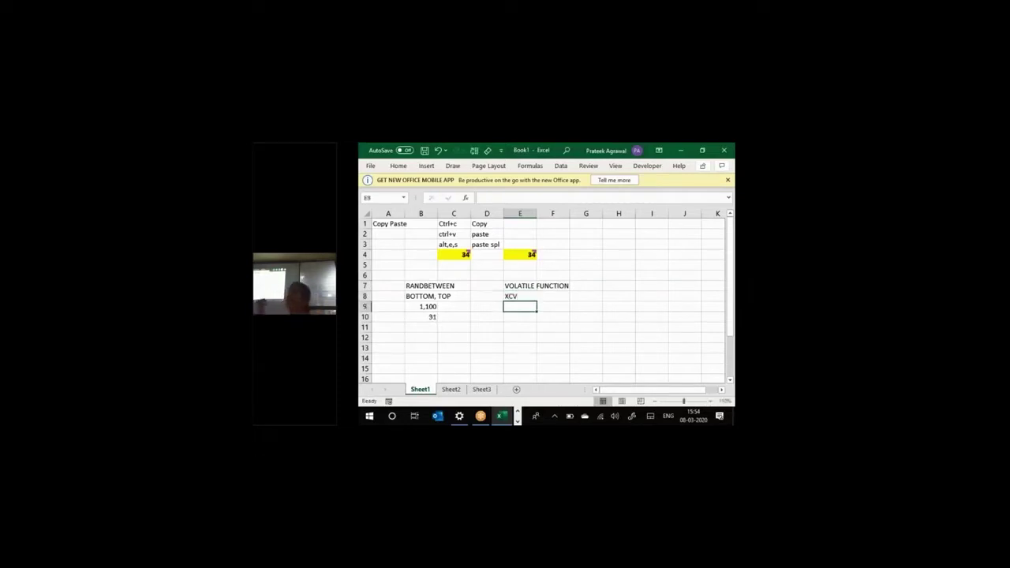
{"action": "type", "text": "SXCV"}
{"action": "key", "text": "Return"}
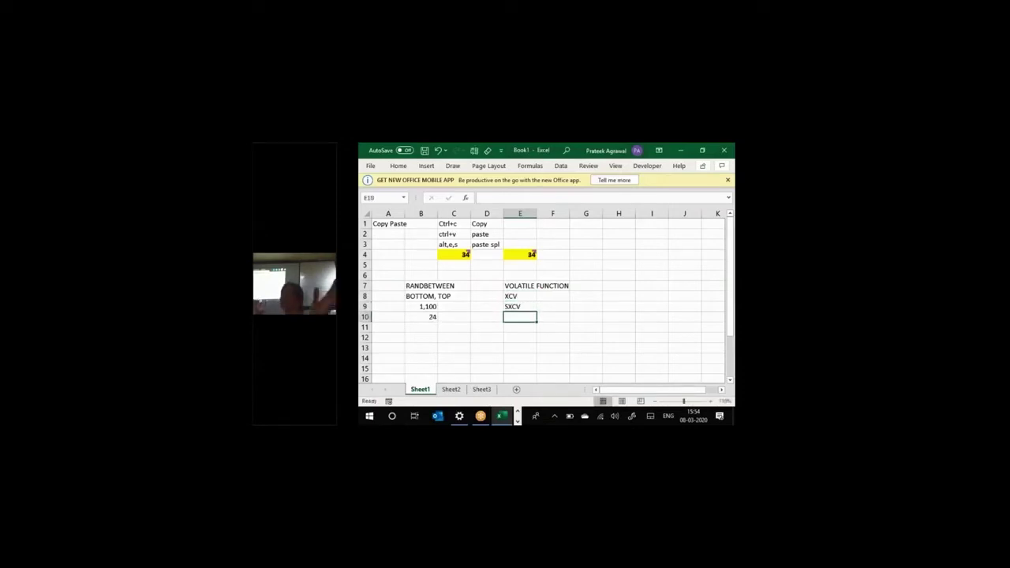
{"action": "type", "text": "Gl"}
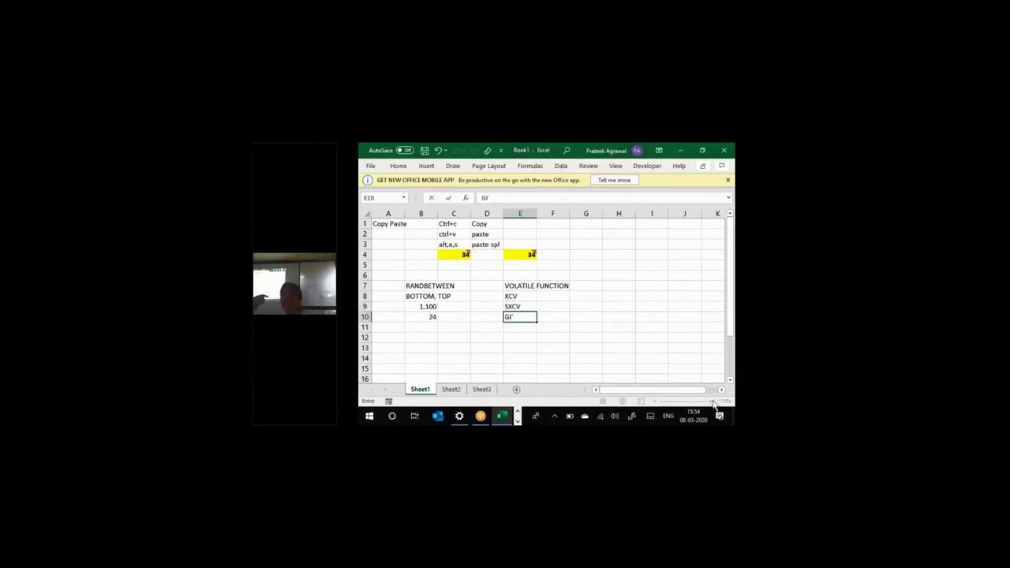
{"action": "key", "text": "Return"}
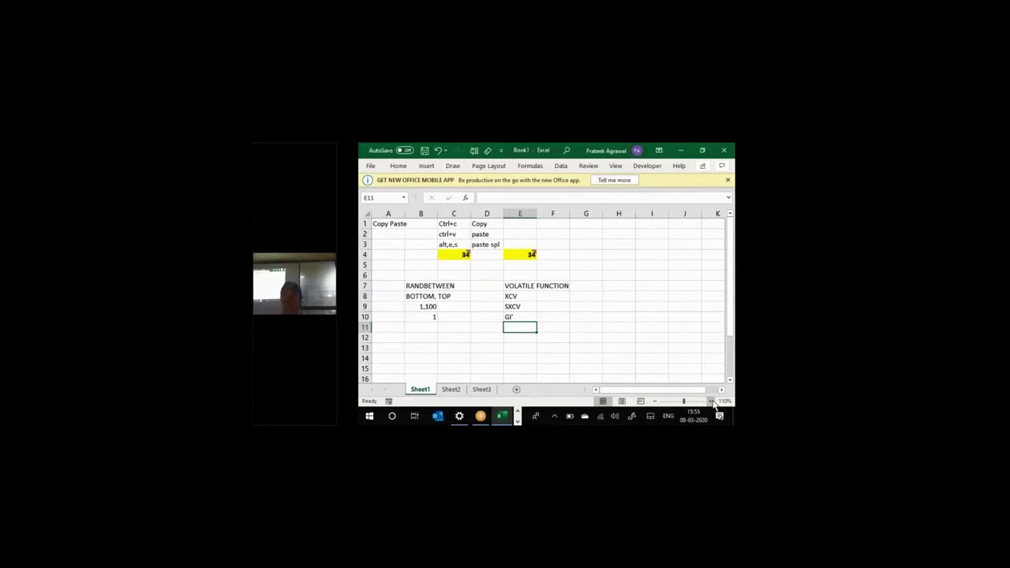
Enter =RAND() in E11, showing 0.900404, then return to B10.
{"action": "type", "text": "=RAND()"}
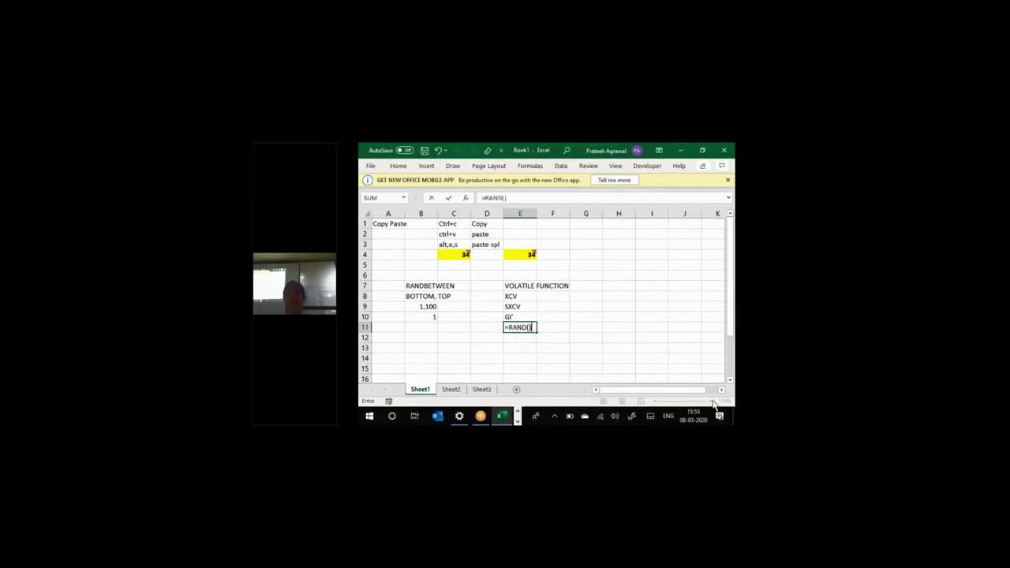
{"action": "key", "text": "Return"}
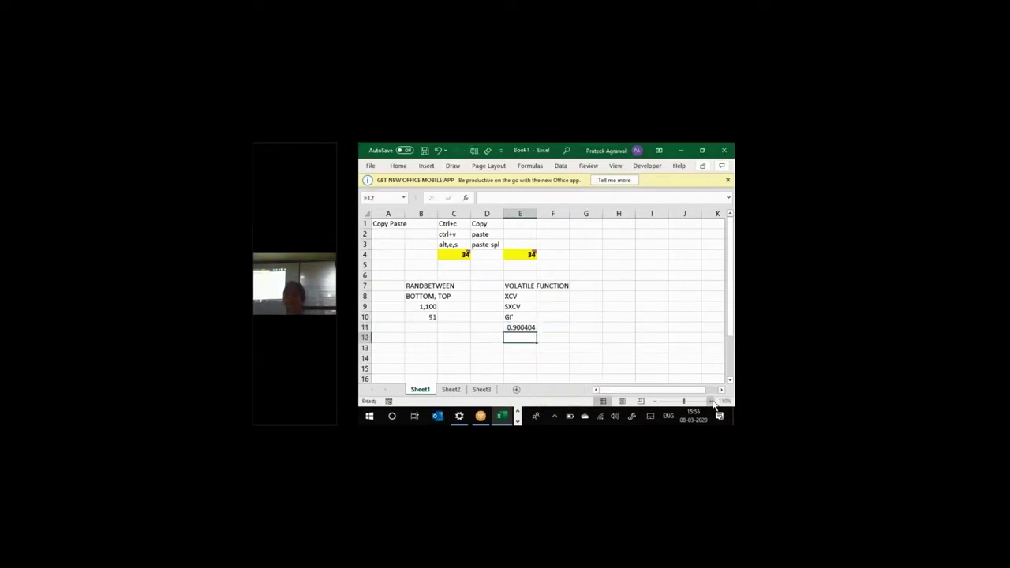
{"action": "key", "text": "Left"}
{"action": "key", "text": "Left"}
{"action": "key", "text": "Left"}
{"action": "key", "text": "Up"}
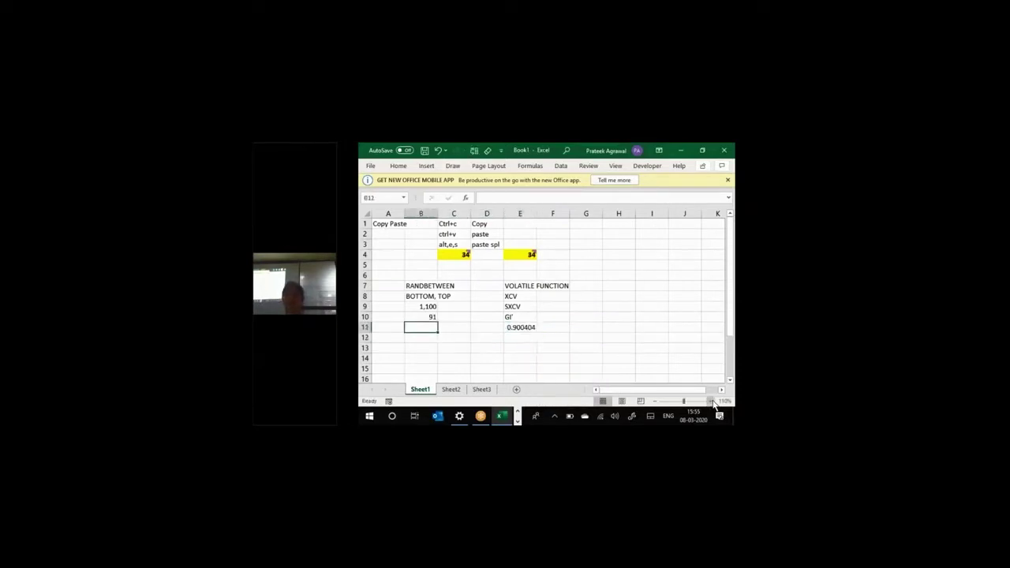
{"action": "key", "text": "Up"}
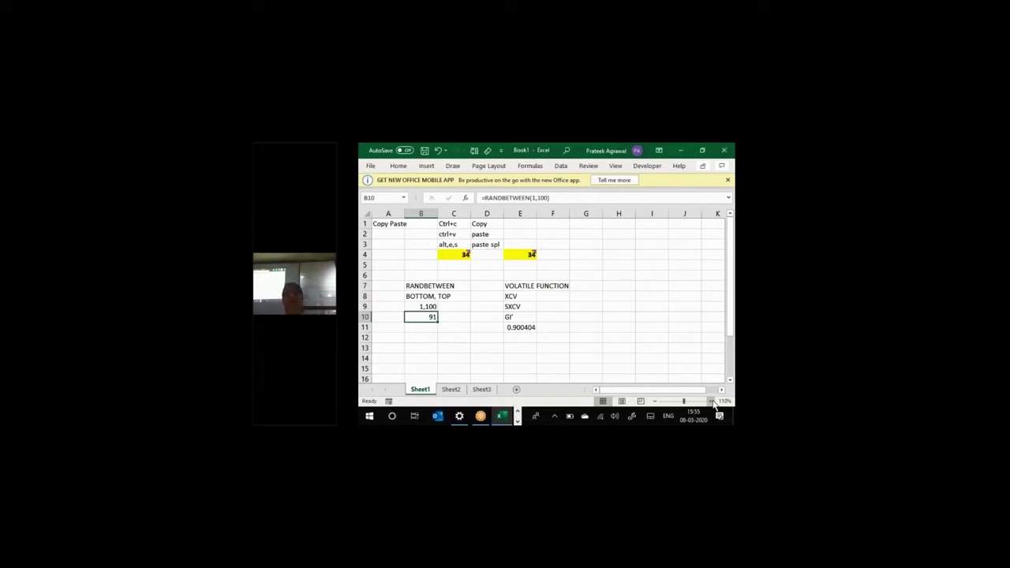
Turn B10's RANDBETWEEN formula into the fixed value 91 with Paste Special Values, then select H8.
{"action": "key", "text": "ctrl+c"}
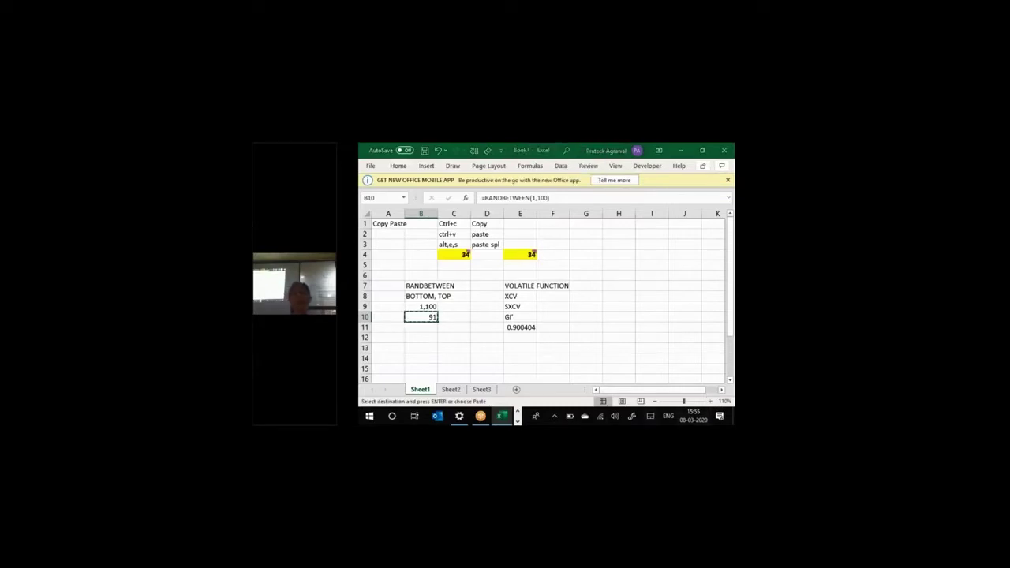
{"action": "key", "text": "alt+e"}
{"action": "key", "text": "s"}
{"action": "left_click", "coordinate": [385, 290]}
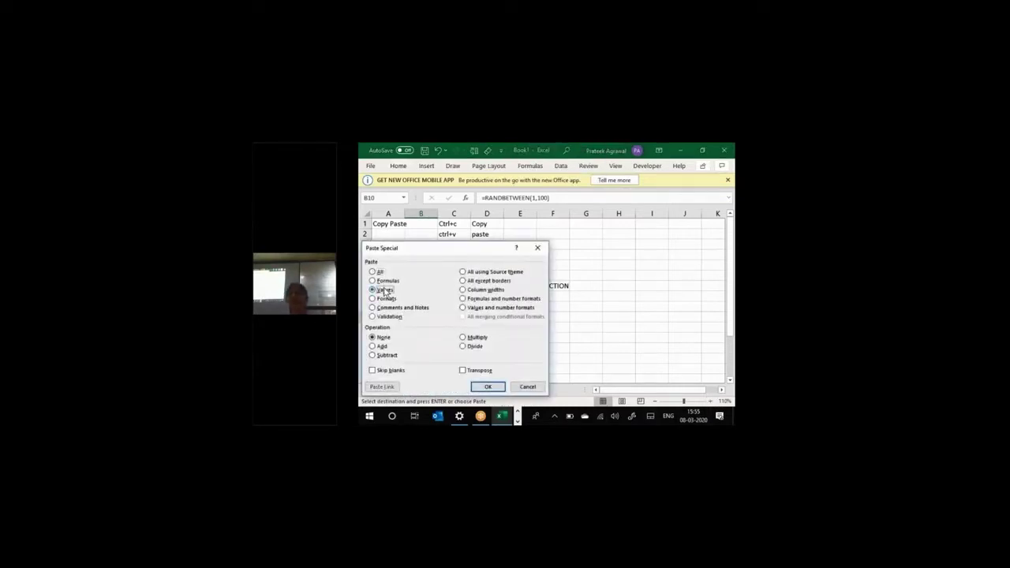
{"action": "left_click", "coordinate": [489, 386]}
{"action": "left_click", "coordinate": [614, 295]}
Enter SDF in each cell from H8 down to H13, then move back toward A13.
{"action": "type", "text": "SDF"}
{"action": "key", "text": "Return"}
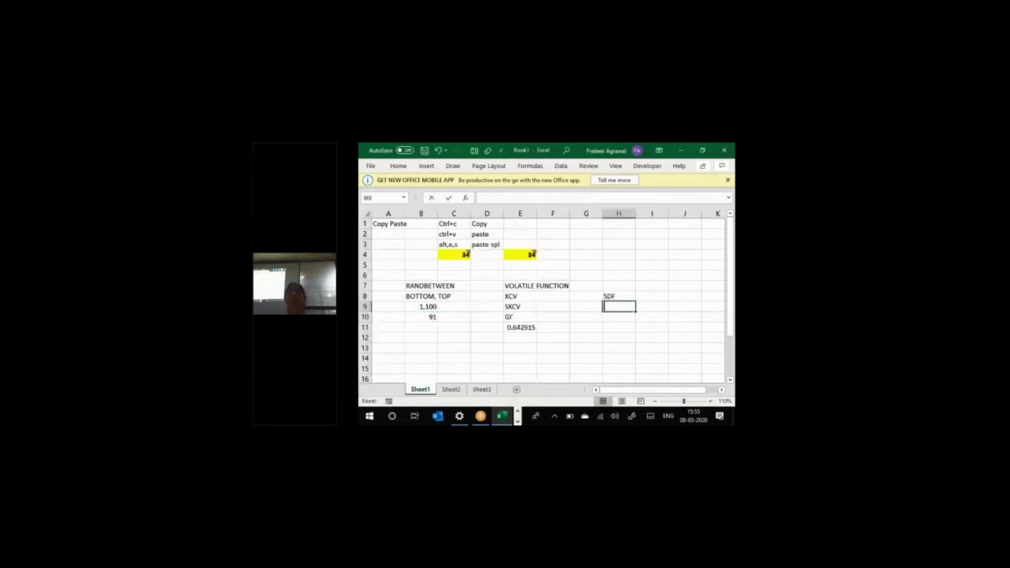
{"action": "type", "text": "SDF"}
{"action": "key", "text": "Return"}
{"action": "type", "text": "SDF"}
{"action": "key", "text": "Return"}
{"action": "type", "text": "SDF"}
{"action": "key", "text": "Return"}
{"action": "type", "text": "SDF"}
{"action": "key", "text": "Return"}
{"action": "type", "text": "SDF"}
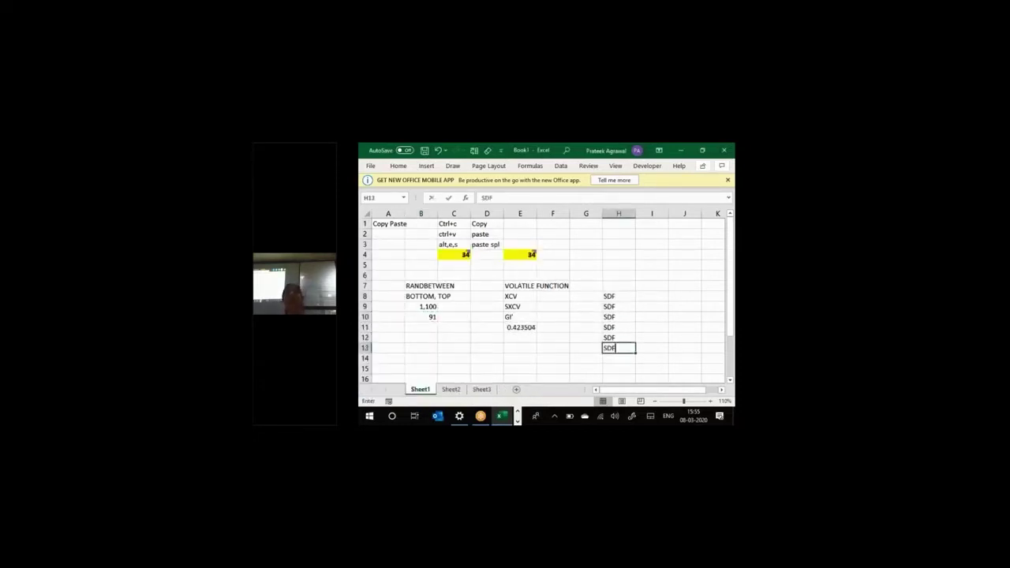
{"action": "key", "text": "Return"}
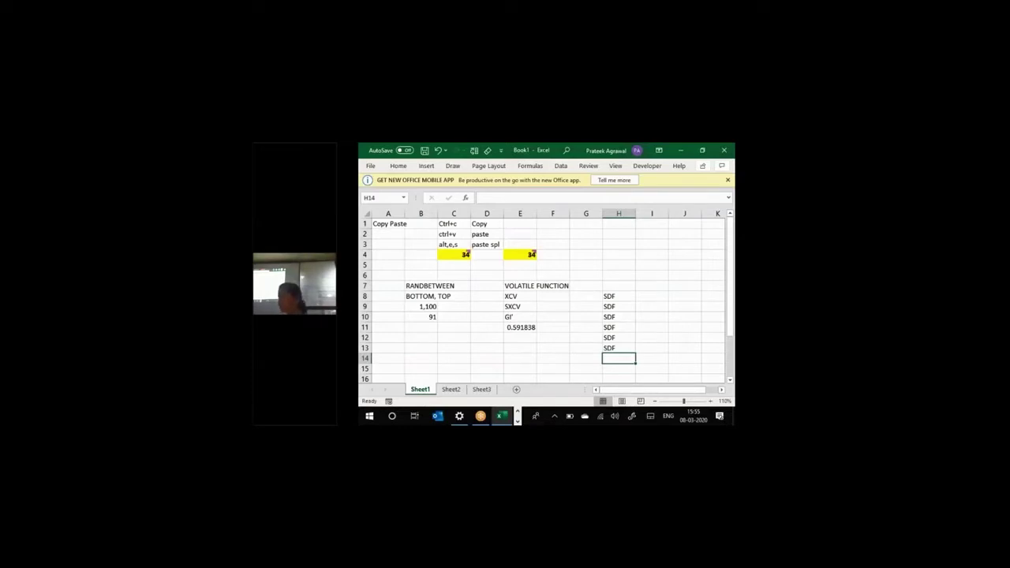
{"action": "key", "text": "Left"}
{"action": "key", "text": "Left"}
{"action": "key", "text": "Left"}
{"action": "key", "text": "Left"}
{"action": "key", "text": "Left"}
{"action": "key", "text": "Left"}
{"action": "key", "text": "Left"}
{"action": "key", "text": "Up"}
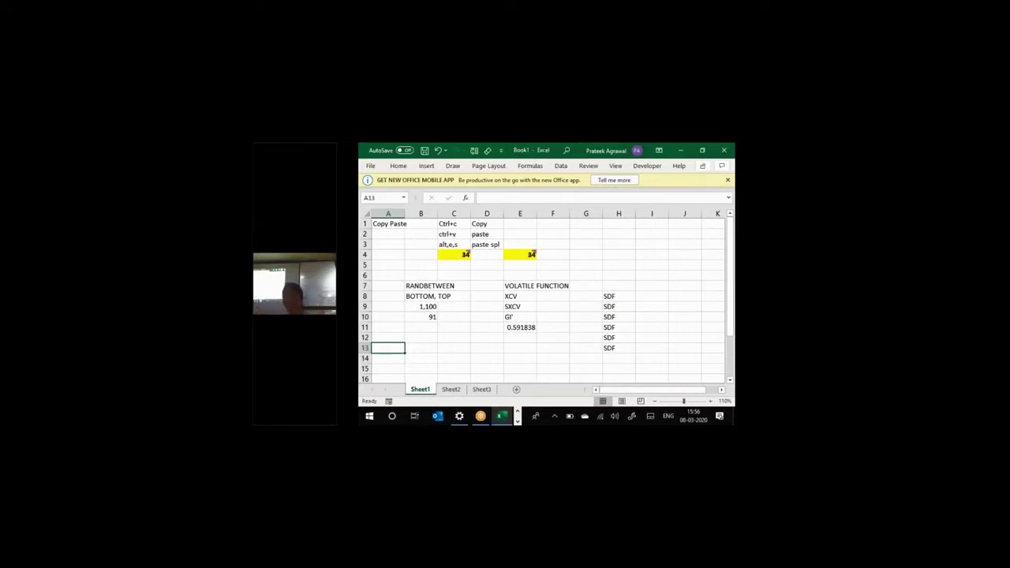
Select and clear the old notes block B7:H13, ending on cell A7.
{"action": "left_click", "coordinate": [419, 286]}
{"action": "key", "text": "shift+Right"}
{"action": "key", "text": "shift+Right"}
{"action": "key", "text": "shift+Right"}
{"action": "key", "text": "shift+Right"}
{"action": "key", "text": "shift+Right"}
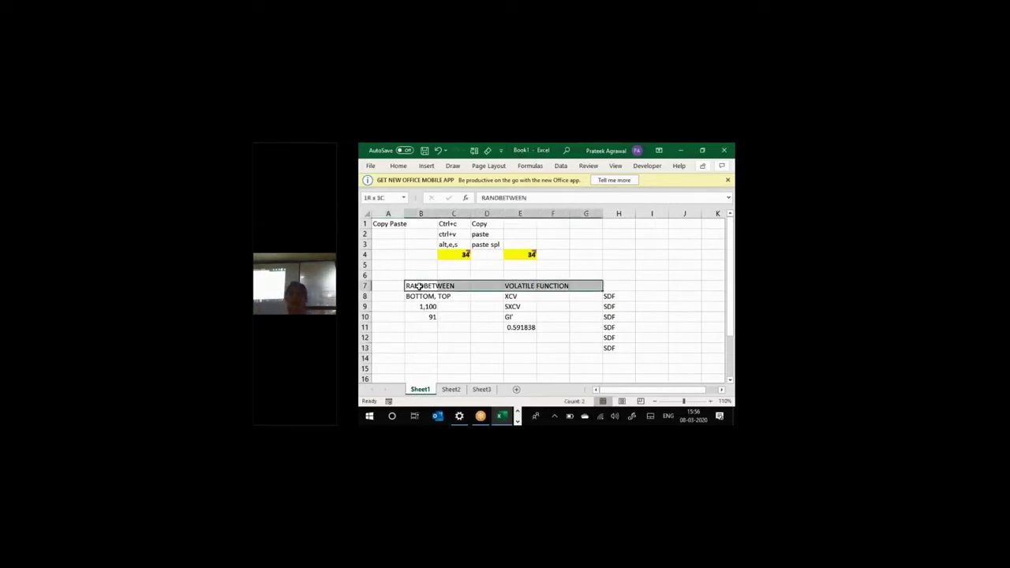
{"action": "key", "text": "shift+Down"}
{"action": "key", "text": "shift+Down"}
{"action": "key", "text": "shift+Down"}
{"action": "key", "text": "shift+Down"}
{"action": "key", "text": "shift+Down"}
{"action": "key", "text": "shift+Down"}
{"action": "key", "text": "shift+Right"}
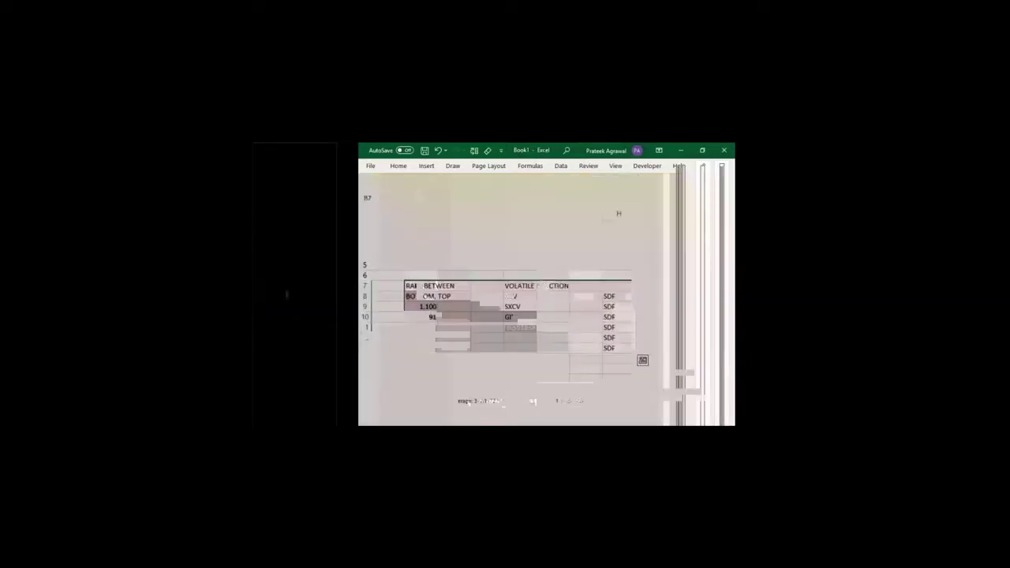
{"action": "left_click", "coordinate": [388, 286]}
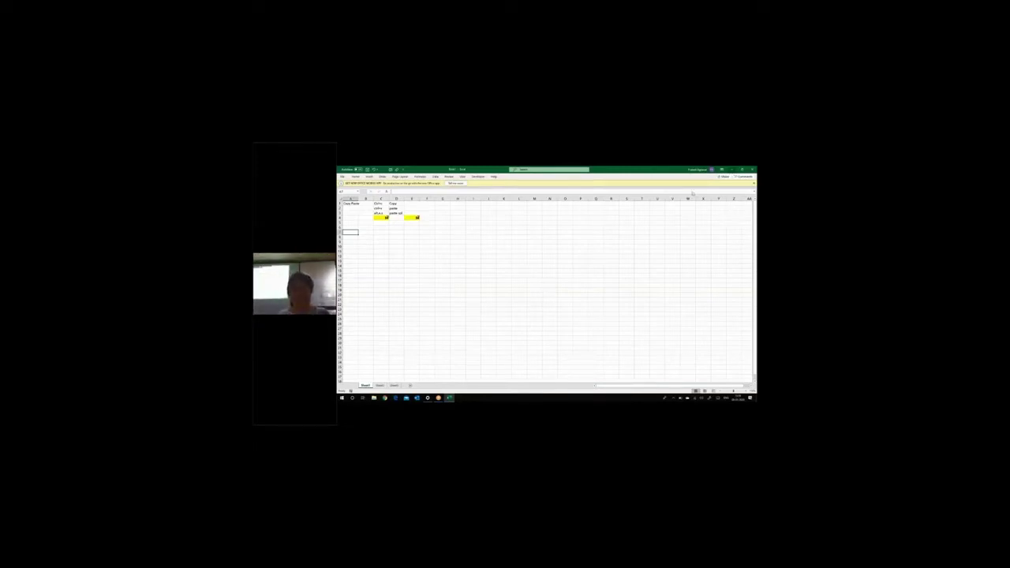
Change the Windows display resolution to 1280 × 800 and return to the Excel workbook.
{"action": "key", "text": "alt+Tab"}
{"action": "left_click", "coordinate": [454, 290]}
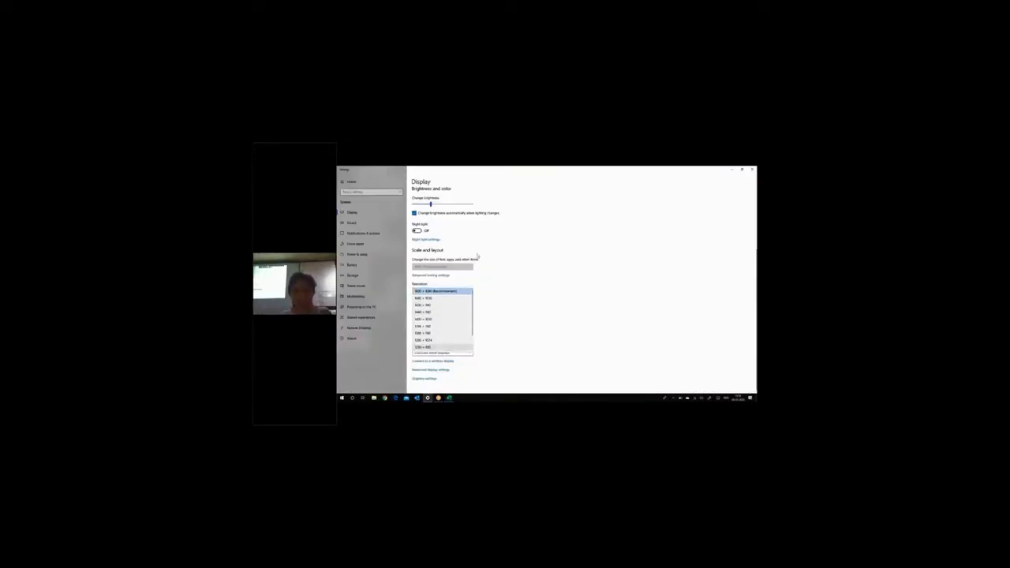
{"action": "left_click", "coordinate": [423, 347]}
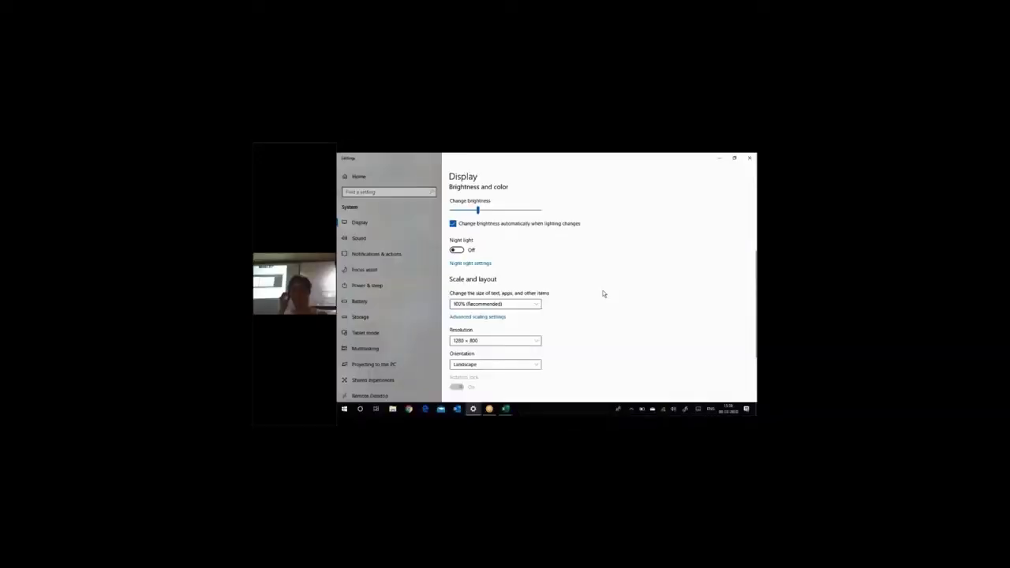
{"action": "key", "text": "alt+Tab"}
{"action": "left_click", "coordinate": [604, 294]}
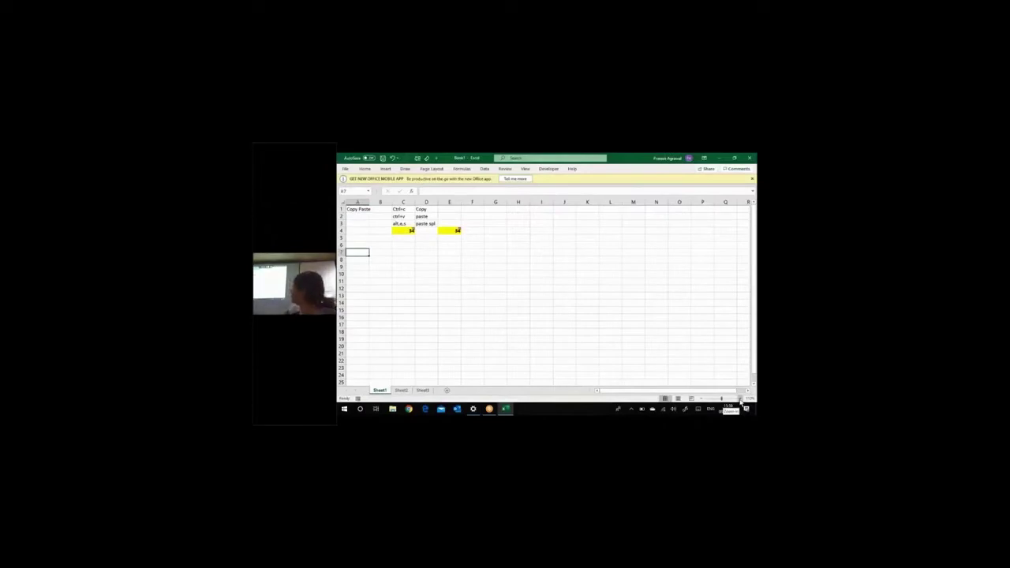
Zoom the sheet in and enter the heading Excel in A7.
{"action": "left_click", "coordinate": [747, 398]}
{"action": "left_click", "coordinate": [746, 398]}
{"action": "left_click", "coordinate": [746, 399]}
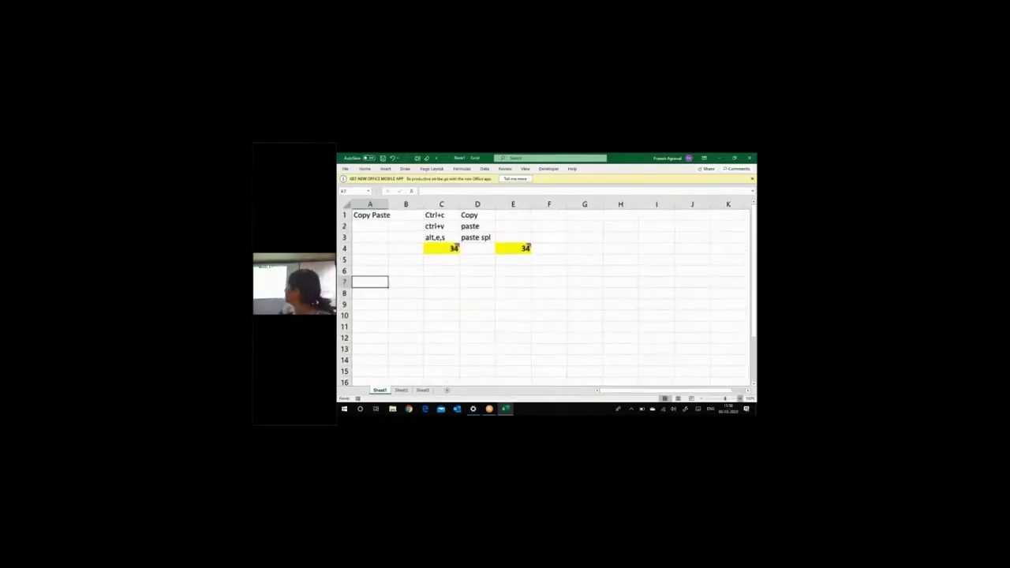
{"action": "left_click", "coordinate": [746, 399]}
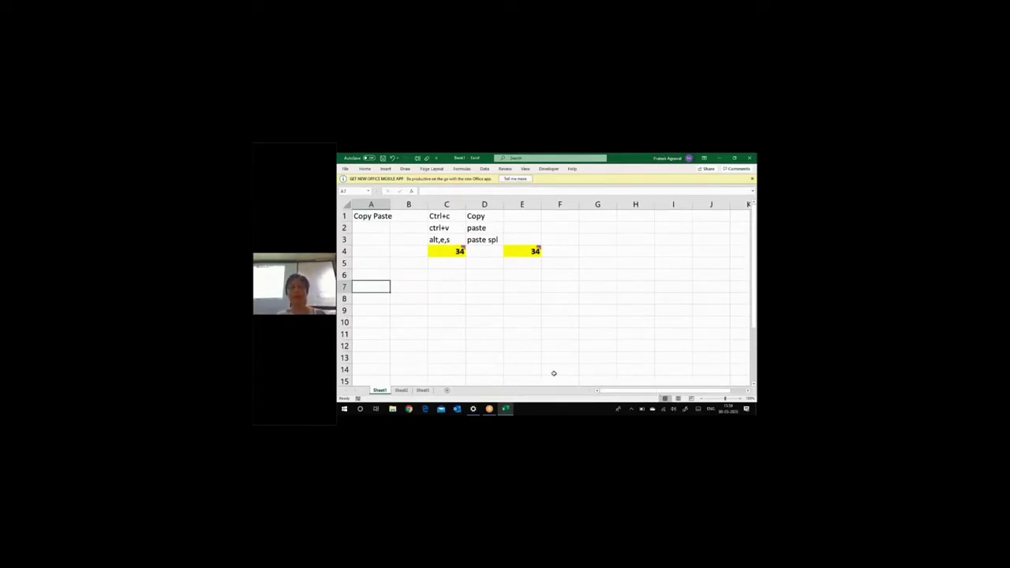
{"action": "type", "text": "Excel"}
{"action": "key", "text": "Return"}
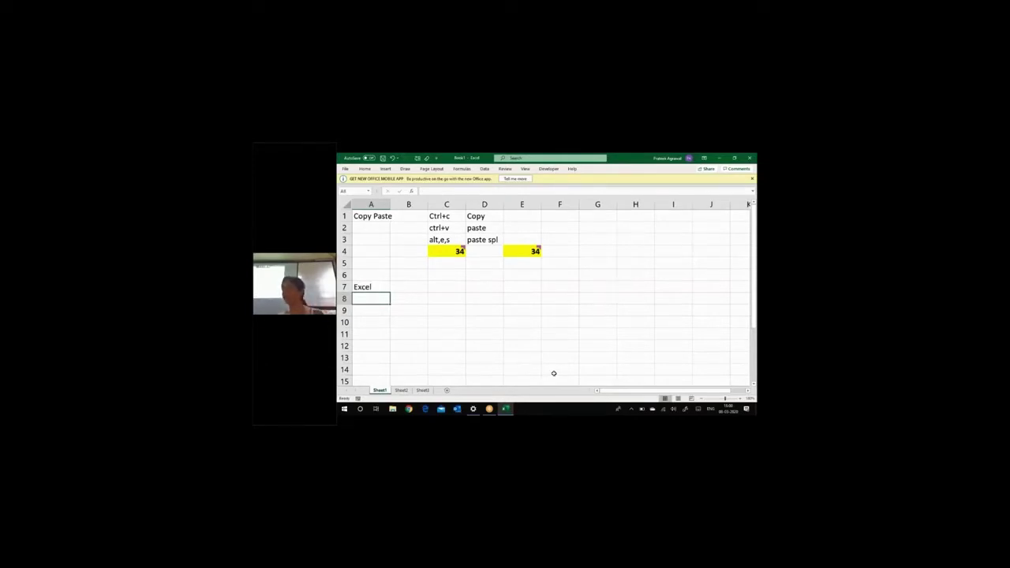
Enter the heading VBA in B7.
{"action": "key", "text": "Up"}
{"action": "key", "text": "Right"}
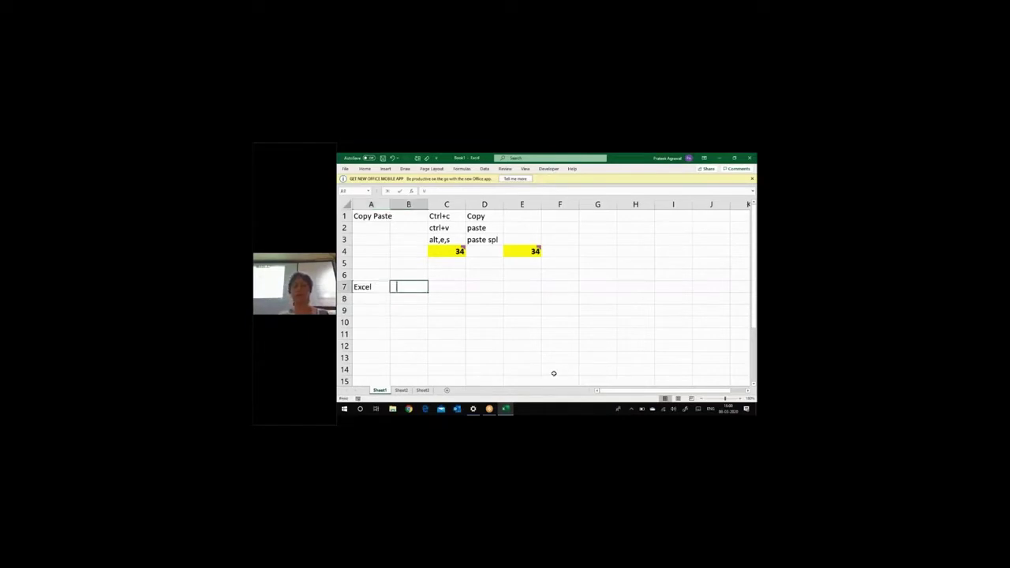
{"action": "type", "text": "VBA"}
{"action": "key", "text": "Tab"}
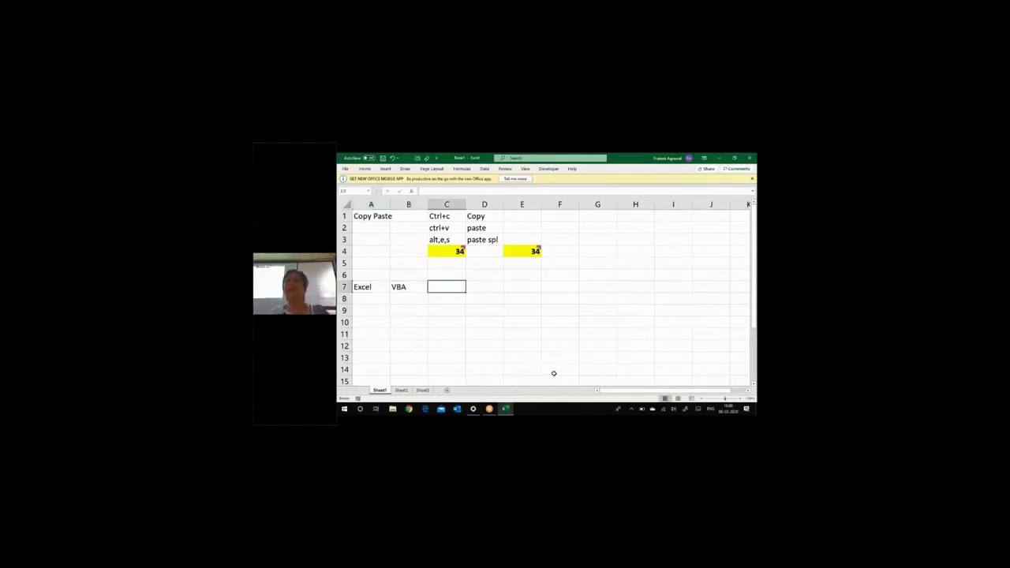
{"action": "key", "text": "Left"}
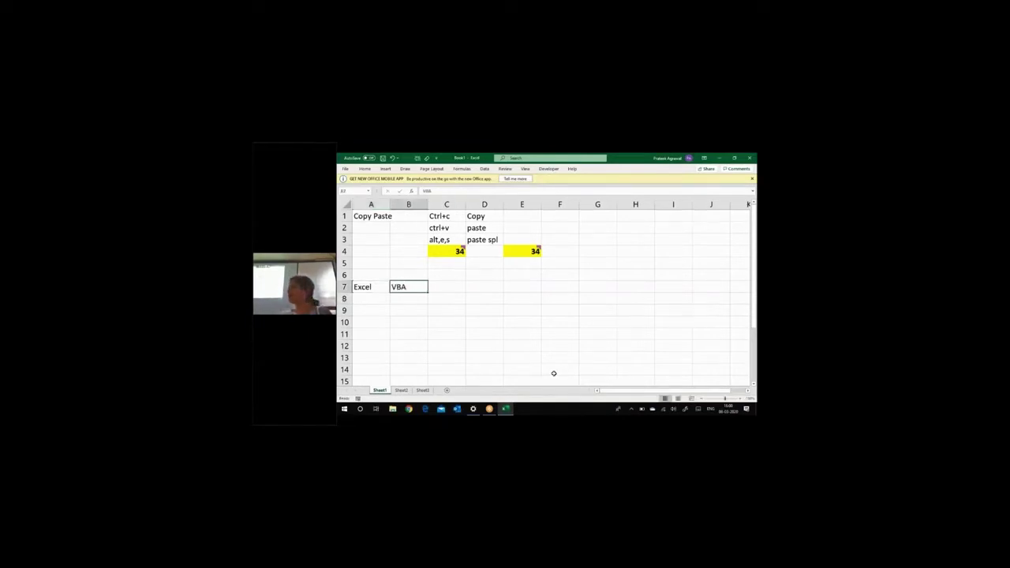
Select the range A8:B20 beneath the Excel and VBA headings.
{"action": "key", "text": "Down"}
{"action": "key", "text": "Left"}
{"action": "key", "text": "shift+Right"}
{"action": "key", "text": "shift+Down"}
{"action": "key", "text": "shift+Down"}
{"action": "key", "text": "shift+Down"}
{"action": "key", "text": "shift+Down"}
{"action": "key", "text": "shift+Down"}
{"action": "key", "text": "shift+Down"}
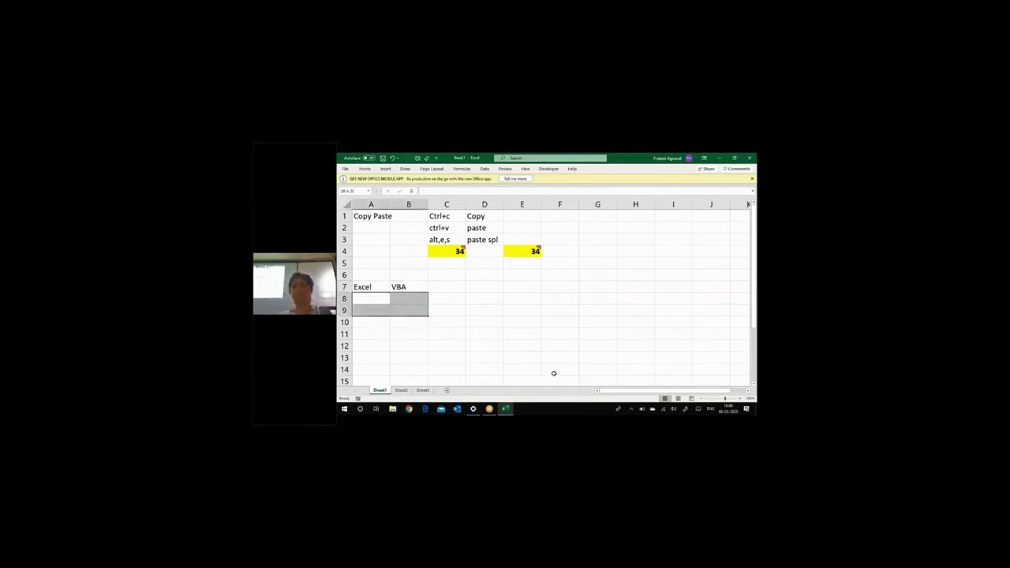
{"action": "key", "text": "shift+Down"}
{"action": "key", "text": "shift+Down"}
{"action": "key", "text": "shift+Down"}
{"action": "key", "text": "shift+Down"}
{"action": "key", "text": "shift+Down"}
{"action": "key", "text": "shift+Down"}
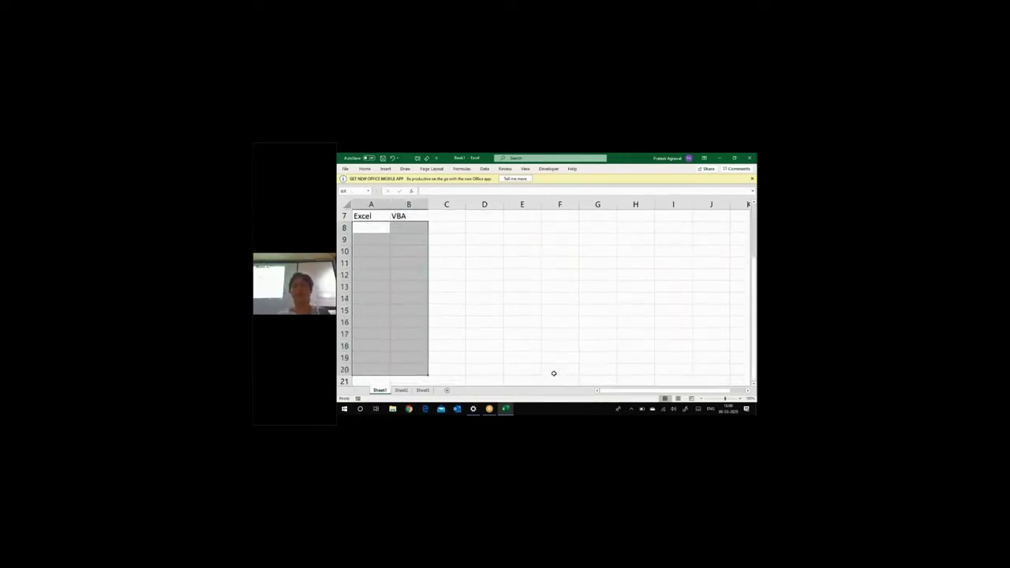
Enter =RANDBETWEEN(1,100) in A8.
{"action": "type", "text": "=randb"}
{"action": "key", "text": "Tab"}
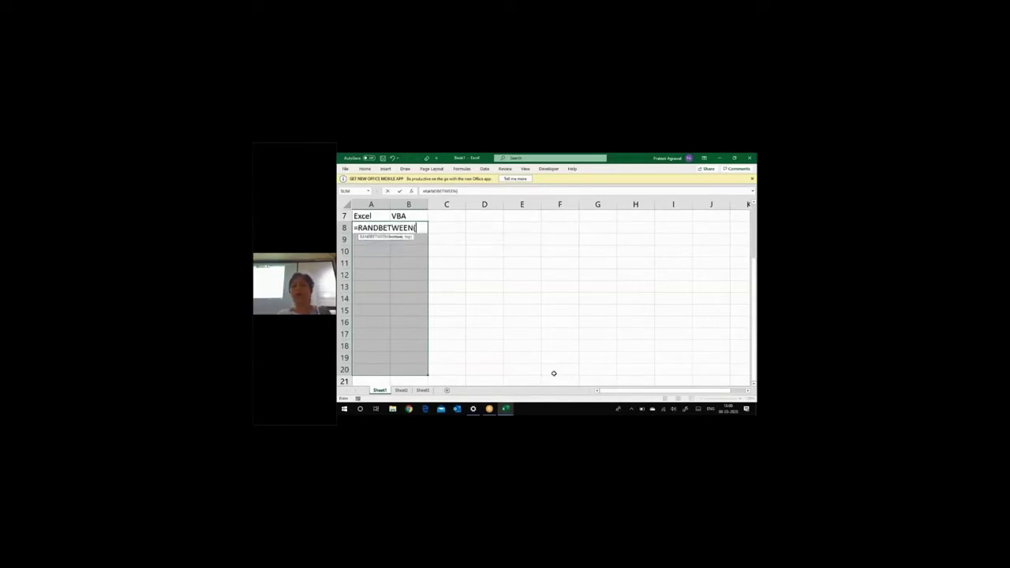
{"action": "type", "text": "1,100)"}
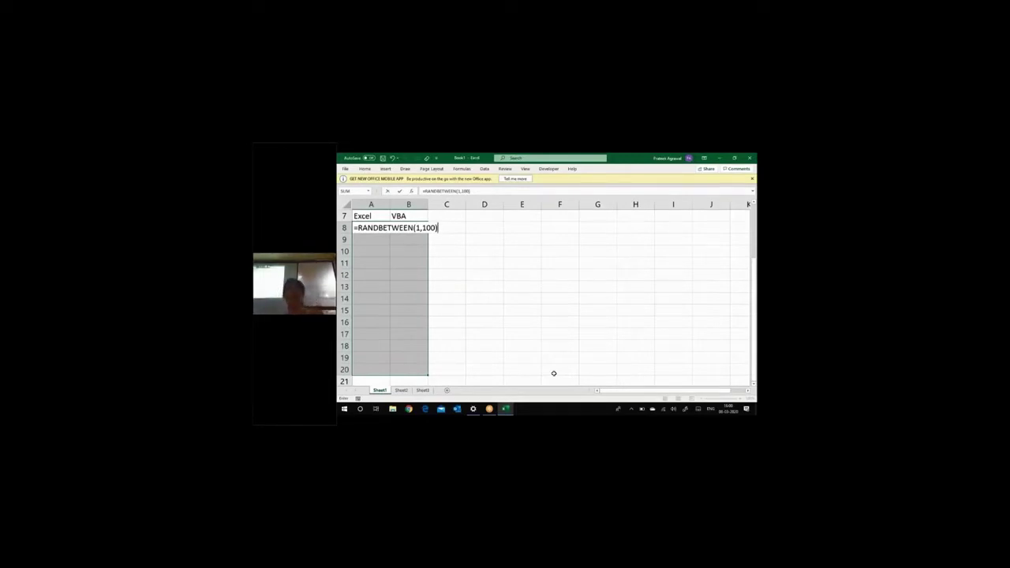
{"action": "key", "text": "Return"}
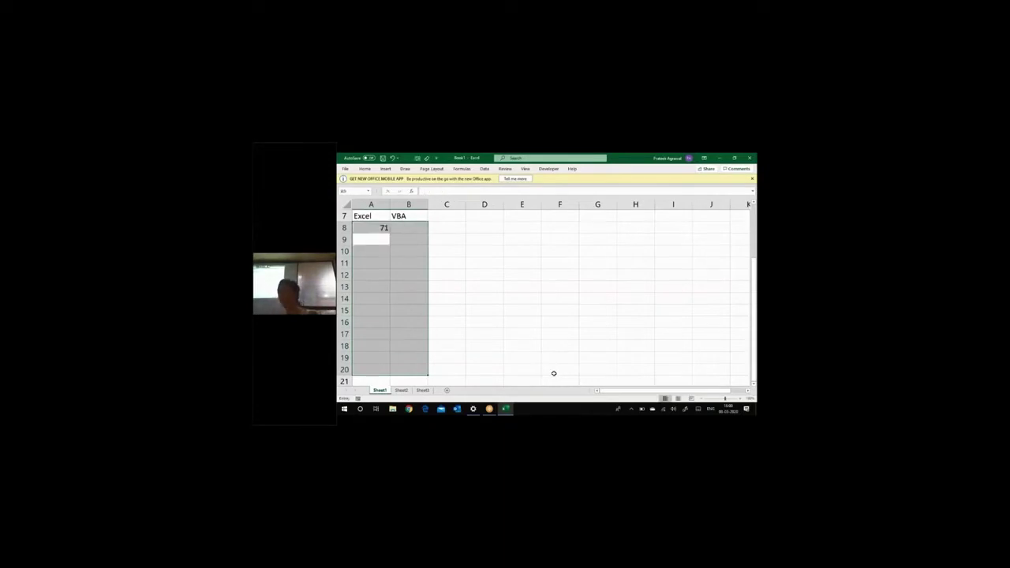
Fill the whole A8:B19 selection with =RANDBETWEEN(1,100) at once and copy the range.
{"action": "key", "text": "Up"}
{"action": "key", "text": "shift+Right"}
{"action": "key", "text": "shift+Down"}
{"action": "key", "text": "shift+Down"}
{"action": "key", "text": "shift+Down"}
{"action": "key", "text": "shift+Down"}
{"action": "key", "text": "shift+Down"}
{"action": "key", "text": "shift+Down"}
{"action": "key", "text": "shift+Down"}
{"action": "key", "text": "shift+Down"}
{"action": "key", "text": "shift+Down"}
{"action": "key", "text": "shift+Down"}
{"action": "key", "text": "shift+Down"}
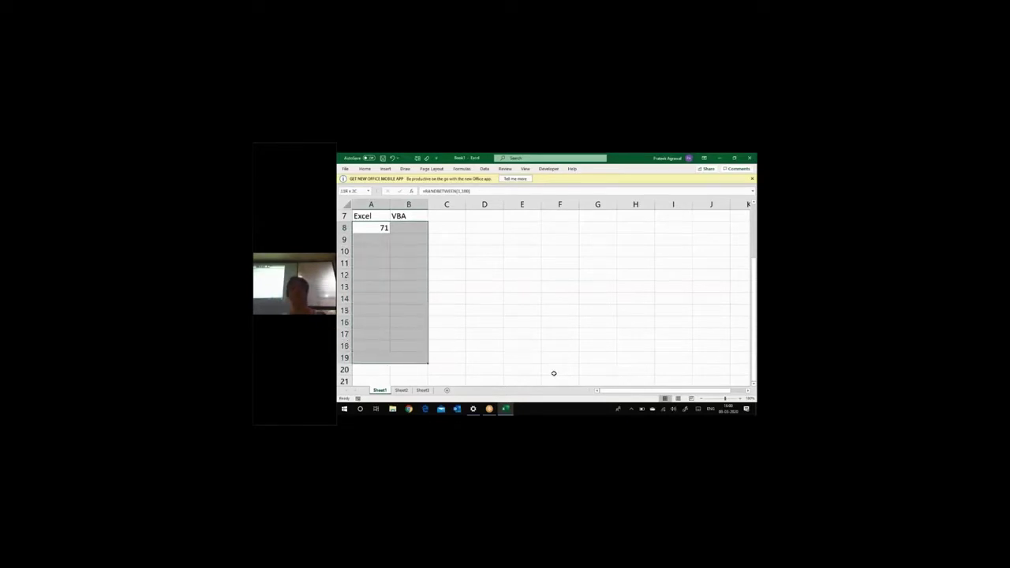
{"action": "type", "text": "=rand"}
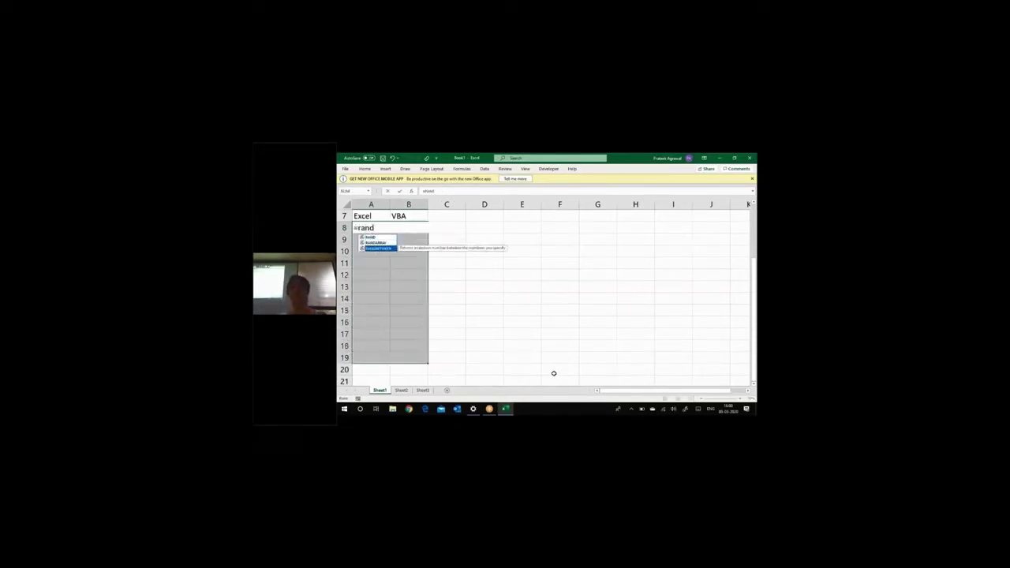
{"action": "key", "text": "Tab"}
{"action": "type", "text": "1,100)"}
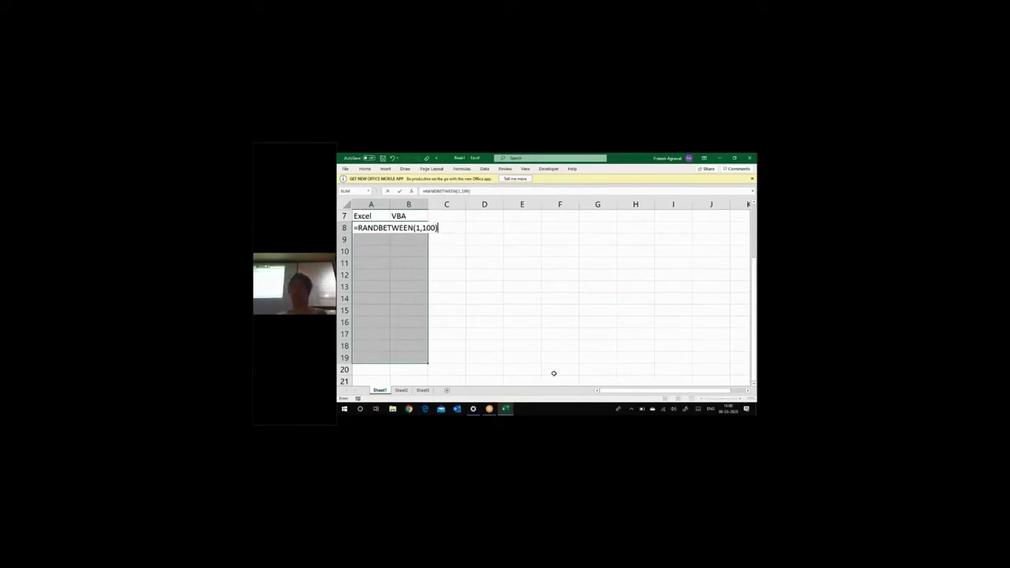
{"action": "key", "text": "ctrl+Return"}
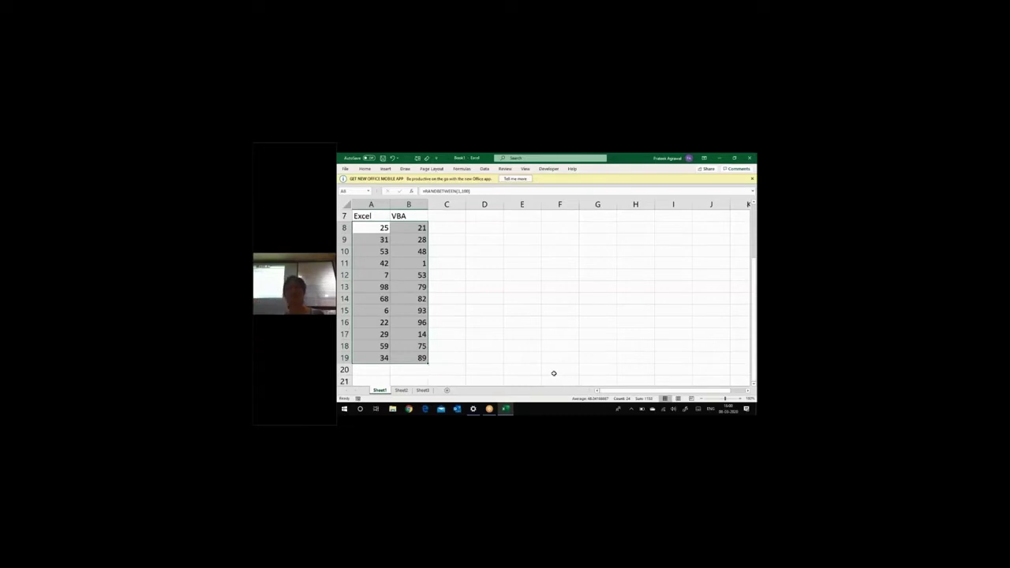
{"action": "key", "text": "ctrl+c"}
Paste A8:B19 back over itself as values so the random numbers stay fixed.
{"action": "left_click", "coordinate": [370, 227]}
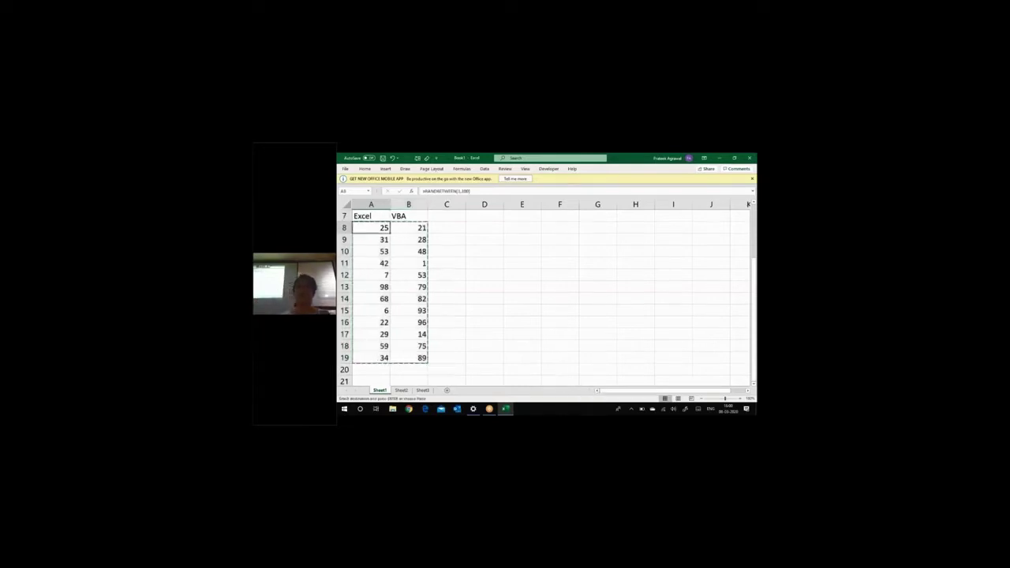
{"action": "key", "text": "alt+e"}
{"action": "key", "text": "s"}
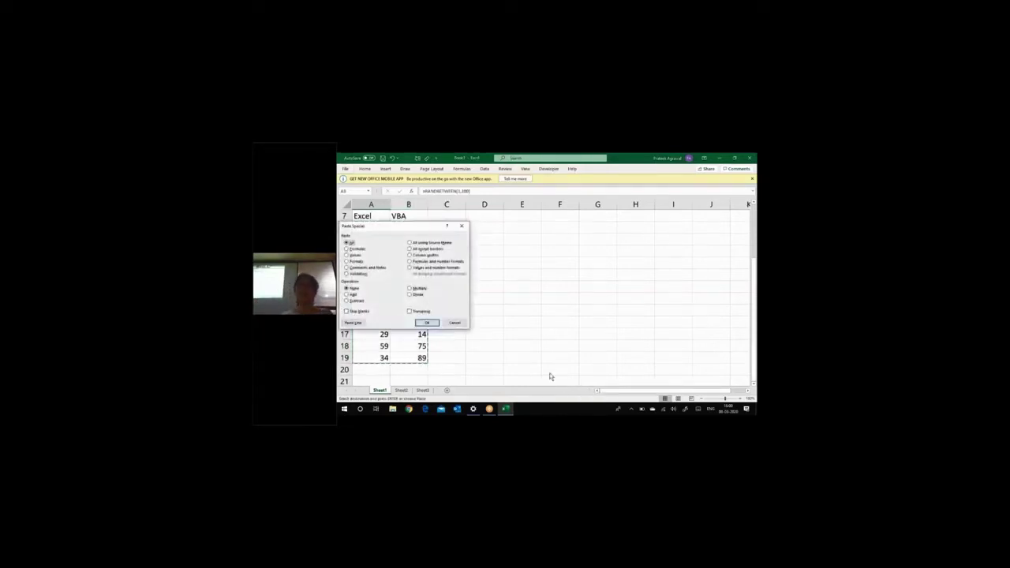
{"action": "left_click", "coordinate": [357, 256]}
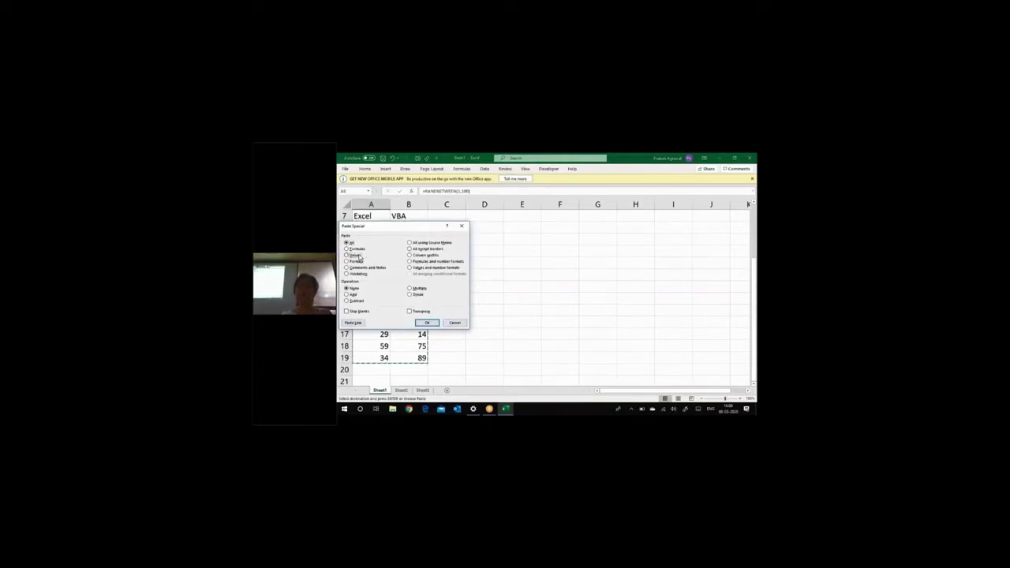
{"action": "left_click", "coordinate": [427, 324]}
{"action": "left_click", "coordinate": [516, 286]}
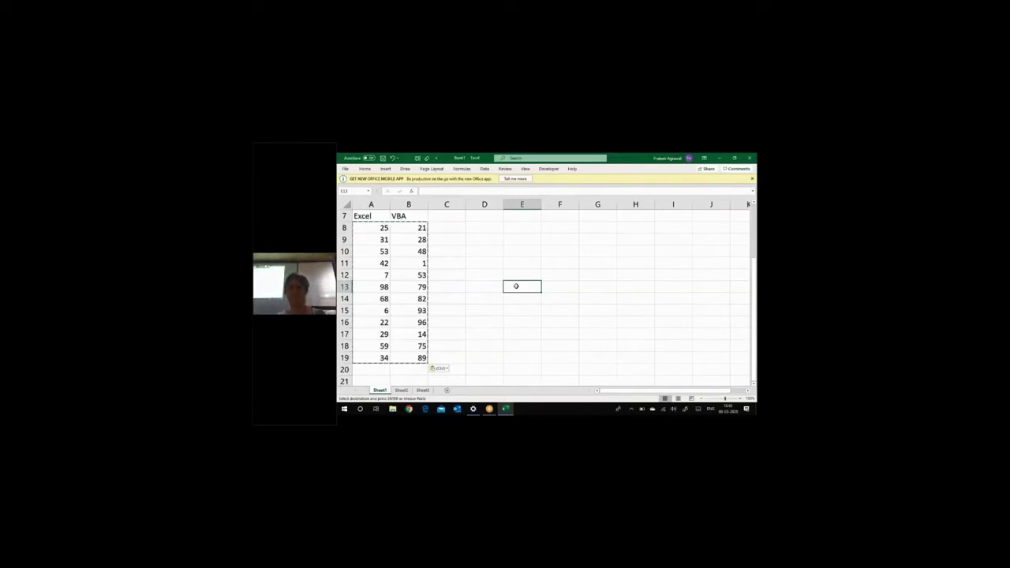
{"action": "key", "text": "Escape"}
{"action": "key", "text": "Left"}
{"action": "key", "text": "Left"}
Enter the heading Total in C7.
{"action": "key", "text": "Up"}
{"action": "key", "text": "Up"}
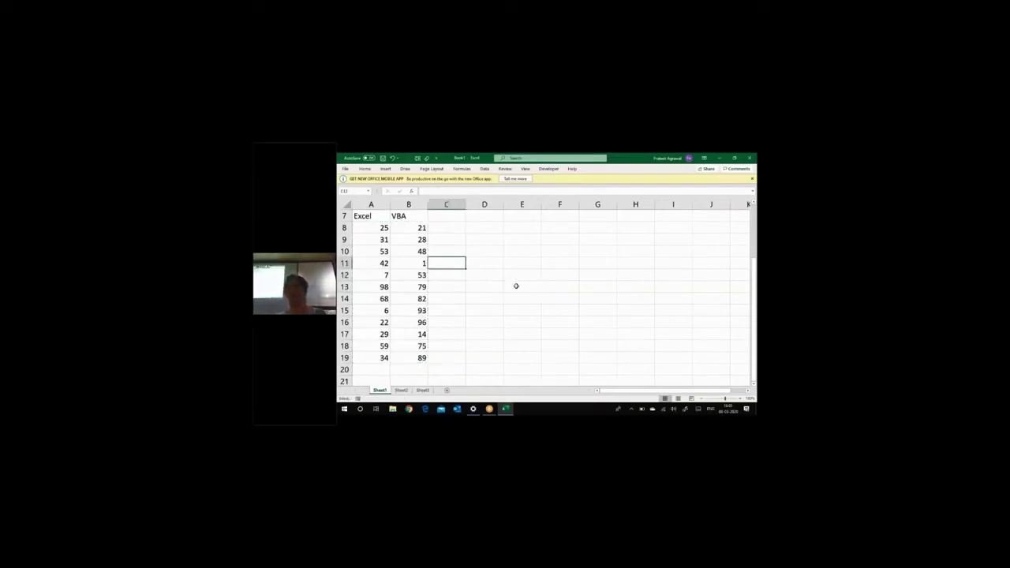
{"action": "key", "text": "Up"}
{"action": "key", "text": "Up"}
{"action": "key", "text": "Up"}
{"action": "key", "text": "Up"}
{"action": "type", "text": "tal"}
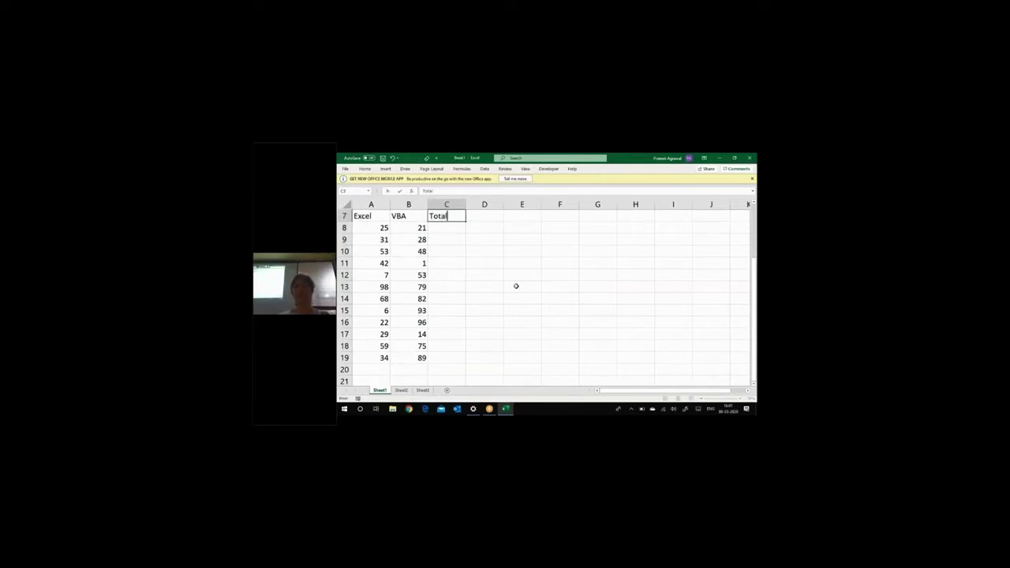
{"action": "key", "text": "Return"}
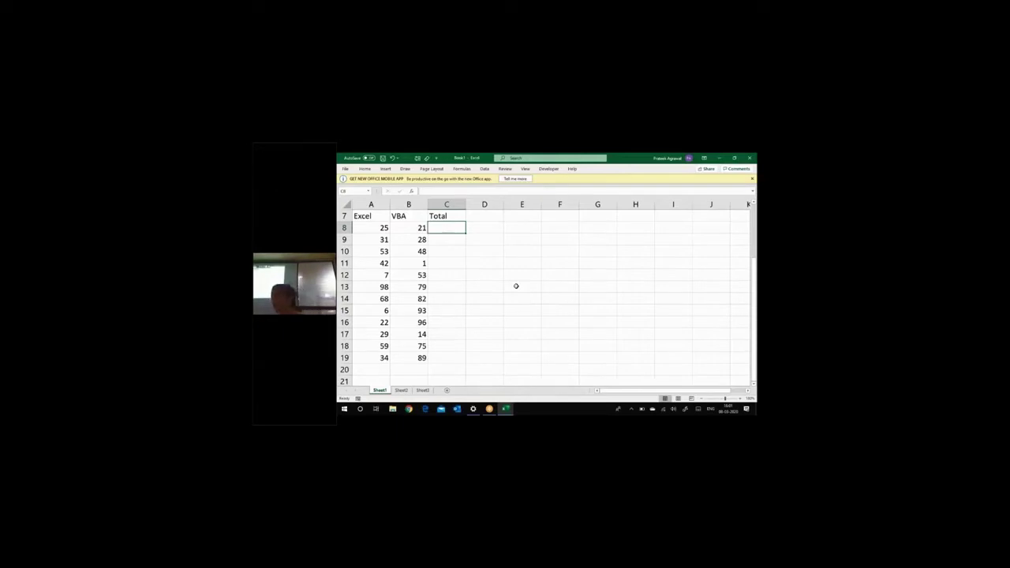
Put the formula =A8+B8 in C8, giving 46.
{"action": "type", "text": "="}
{"action": "key", "text": "Left"}
{"action": "key", "text": "Left"}
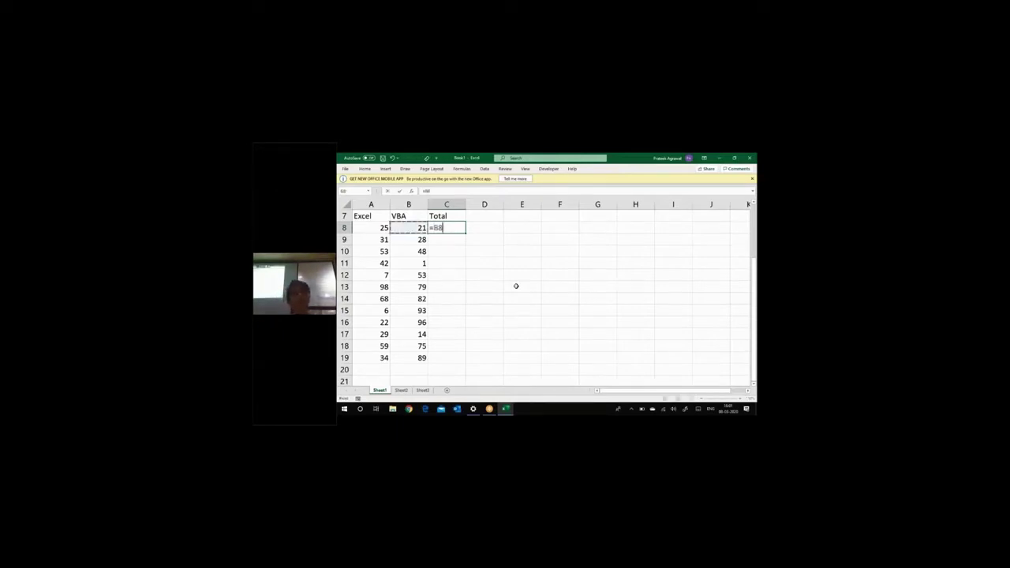
{"action": "type", "text": "+"}
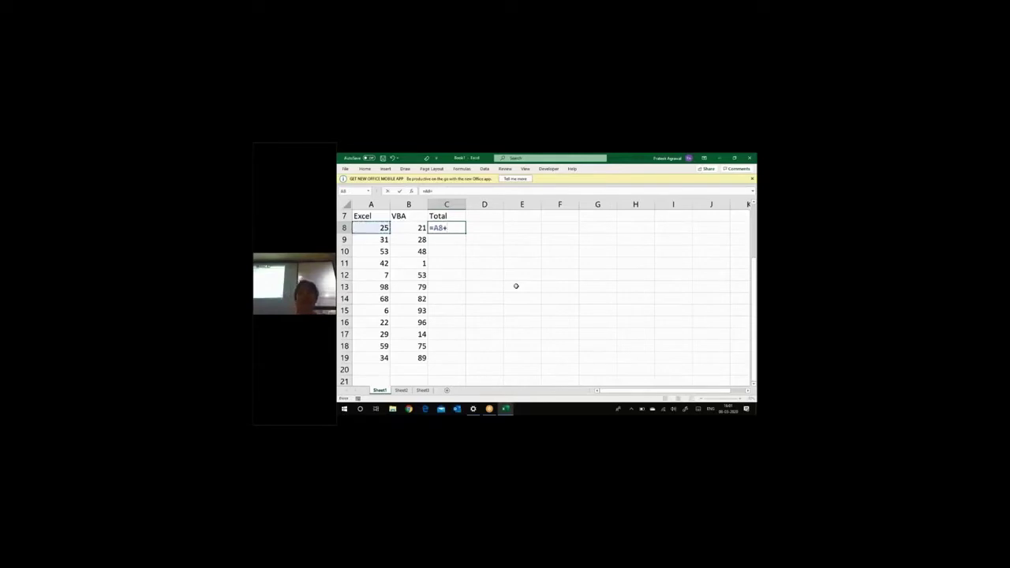
{"action": "key", "text": "Left"}
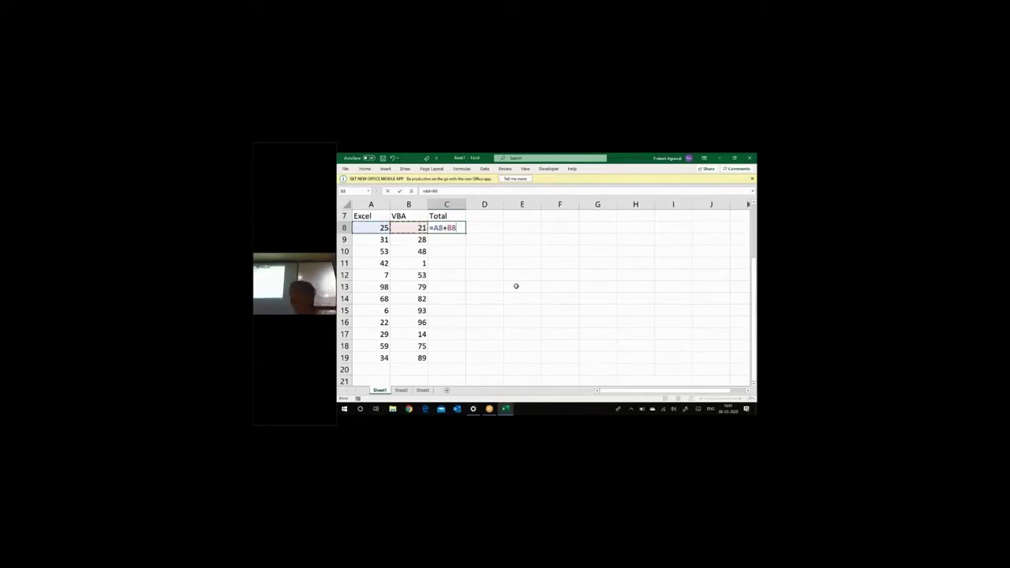
{"action": "key", "text": "Return"}
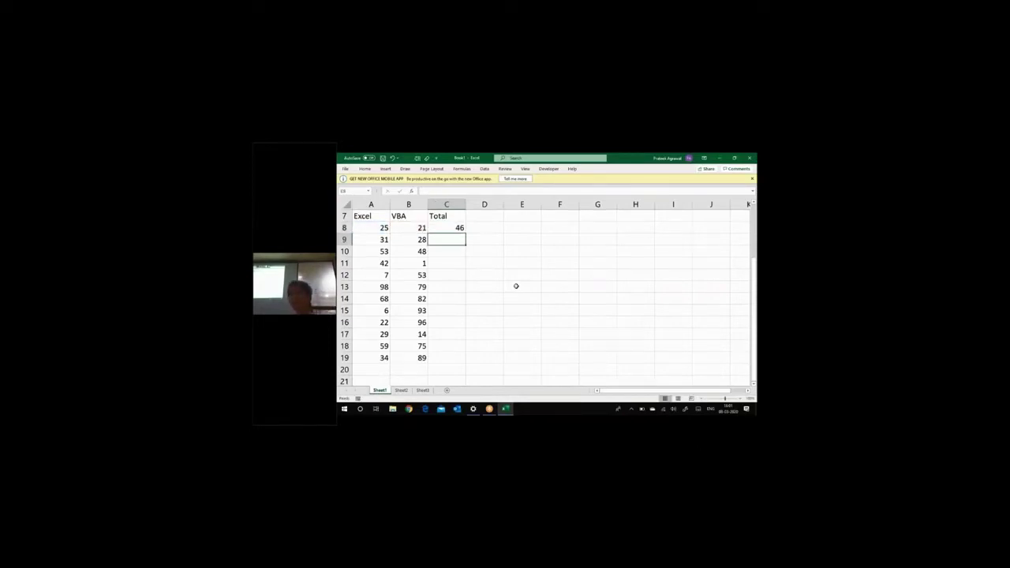
{"action": "key", "text": "Up"}
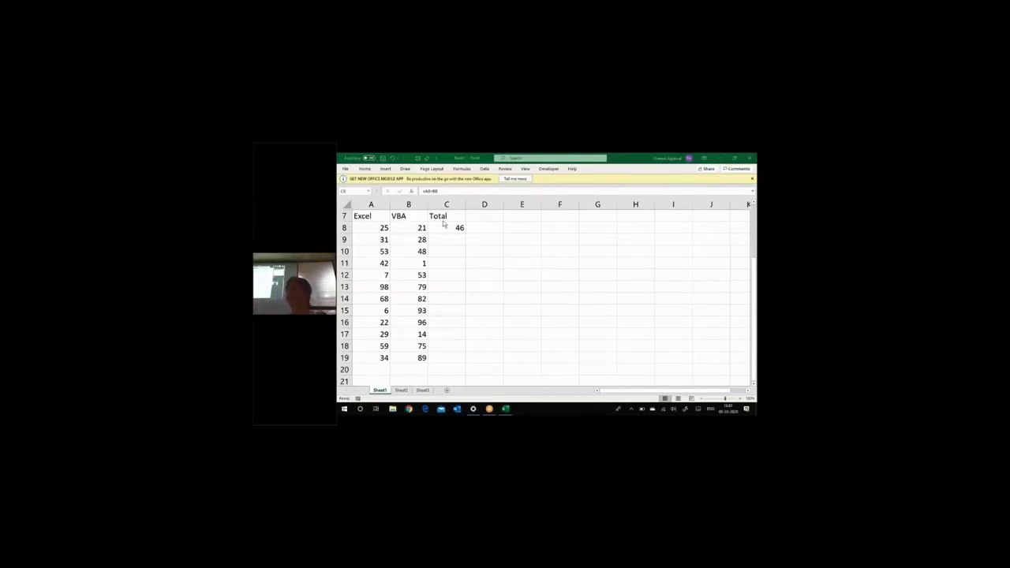
Copy C8's sum formula into C9:C19, producing totals 59 through 123.
{"action": "left_click", "coordinate": [443, 227]}
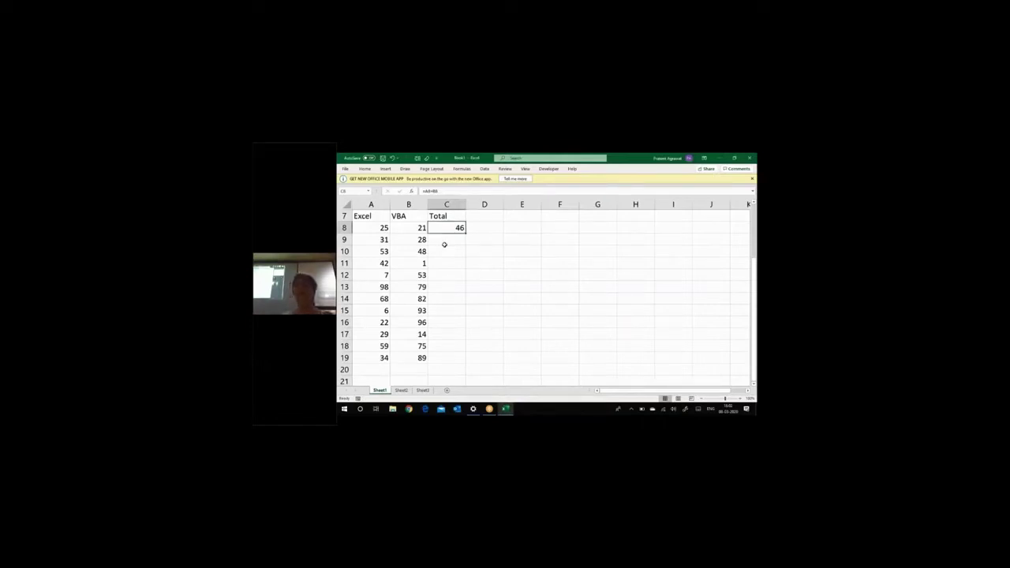
{"action": "key", "text": "ctrl+c"}
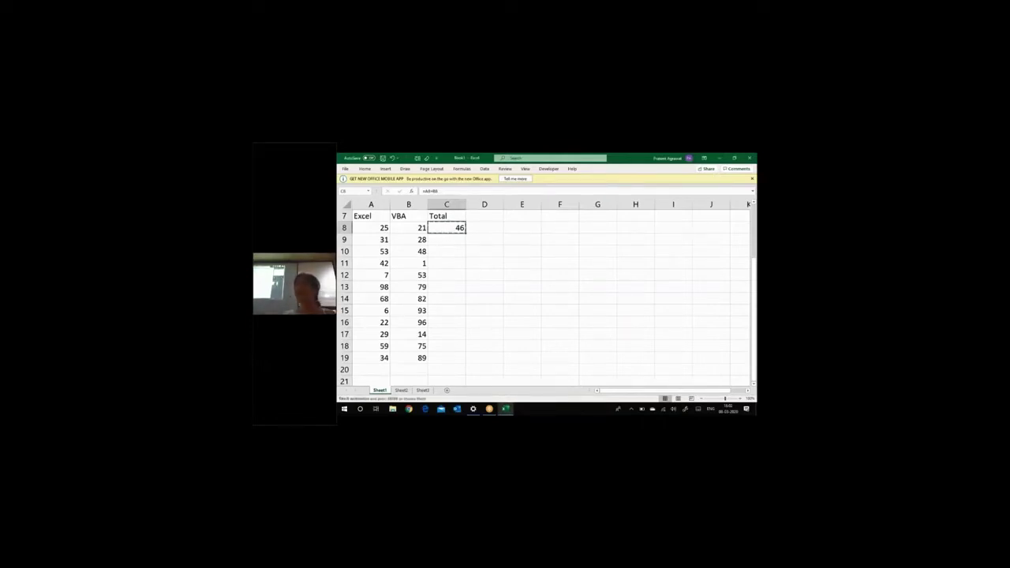
{"action": "left_click_drag", "start_coordinate": [444, 241], "coordinate": [445, 357]}
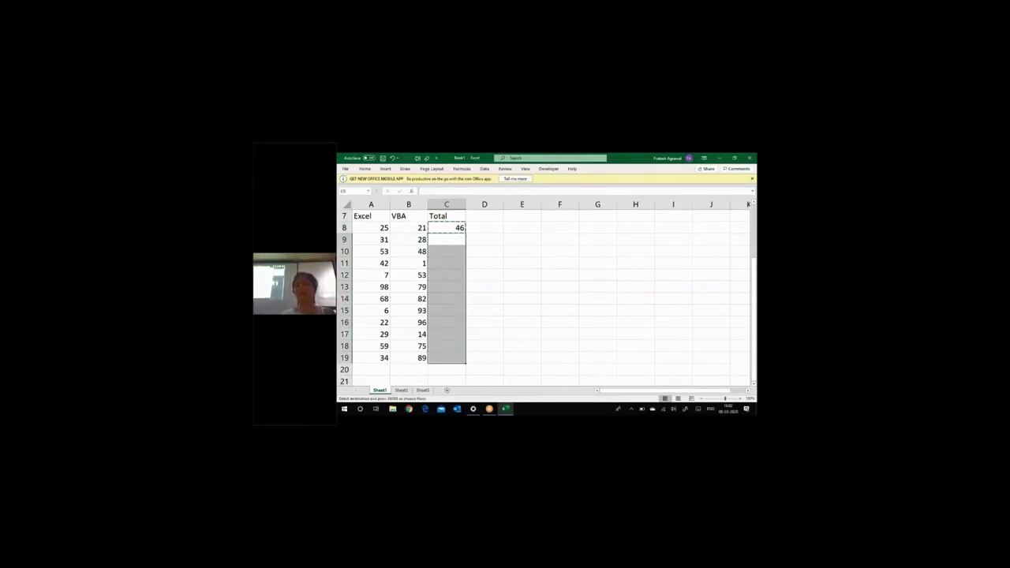
{"action": "key", "text": "ctrl+v"}
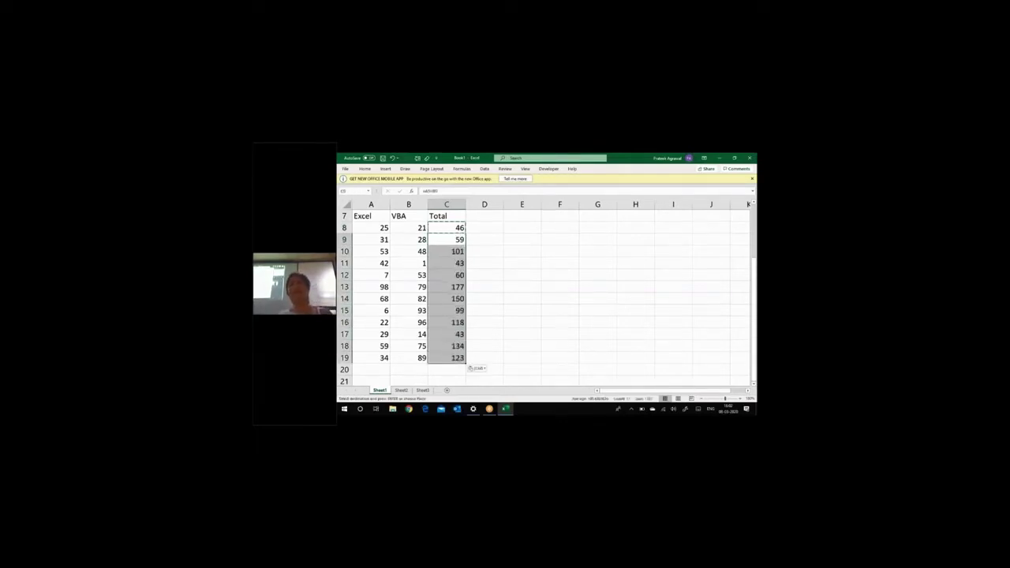
{"action": "left_click", "coordinate": [446, 227]}
Clear the pasted totals from C9:C19.
{"action": "left_click_drag", "start_coordinate": [446, 239], "coordinate": [445, 357]}
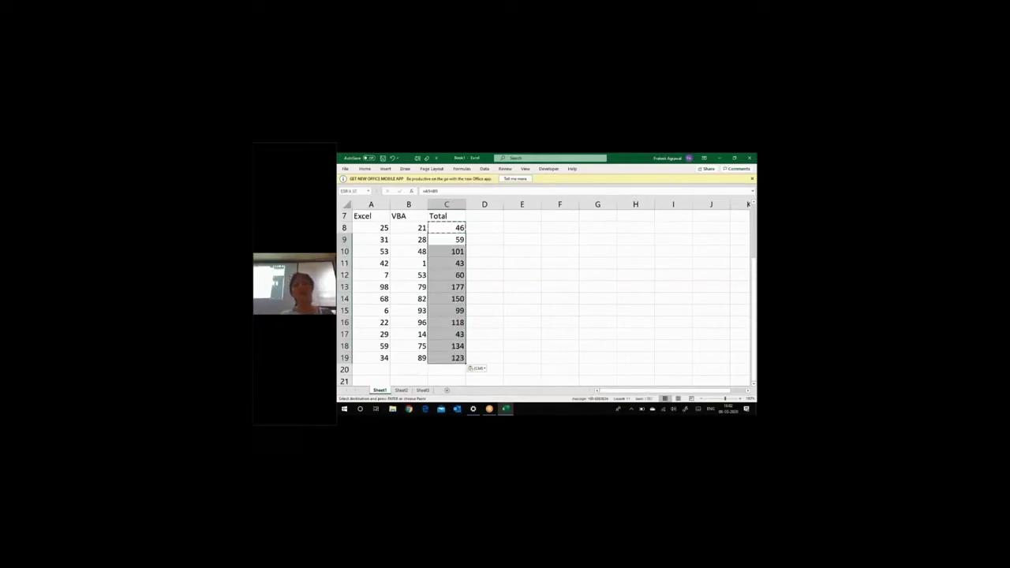
{"action": "key", "text": "Delete"}
{"action": "left_click", "coordinate": [445, 227]}
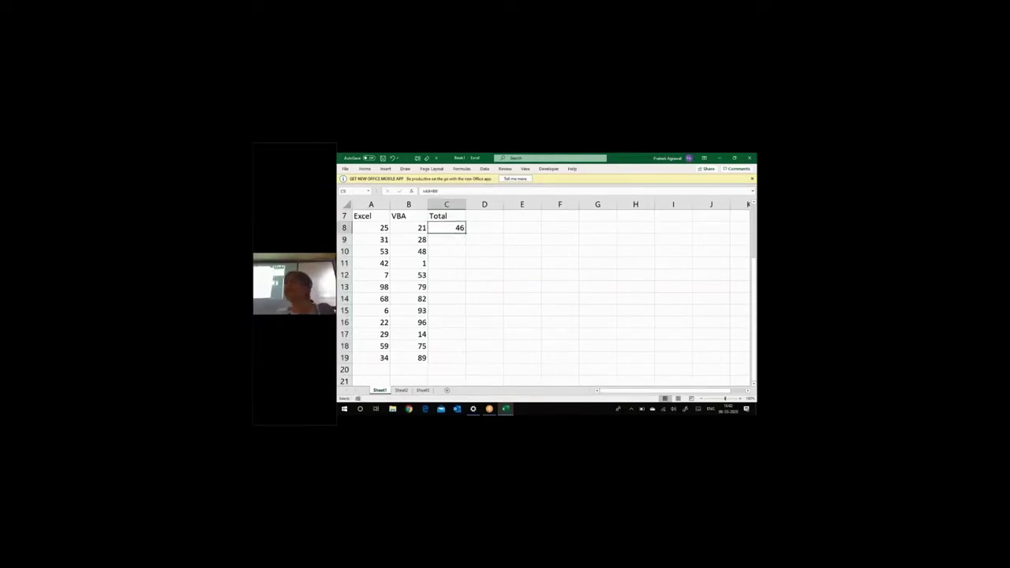
Try Flash Fill in C9, dismiss the no-pattern warning, and return to C8.
{"action": "left_click", "coordinate": [446, 239]}
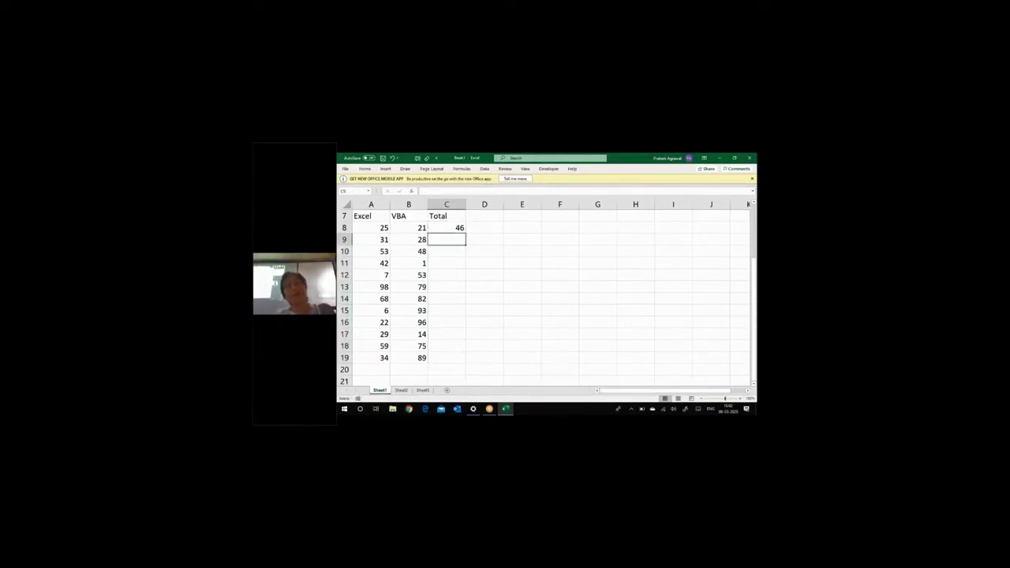
{"action": "key", "text": "ctrl+e"}
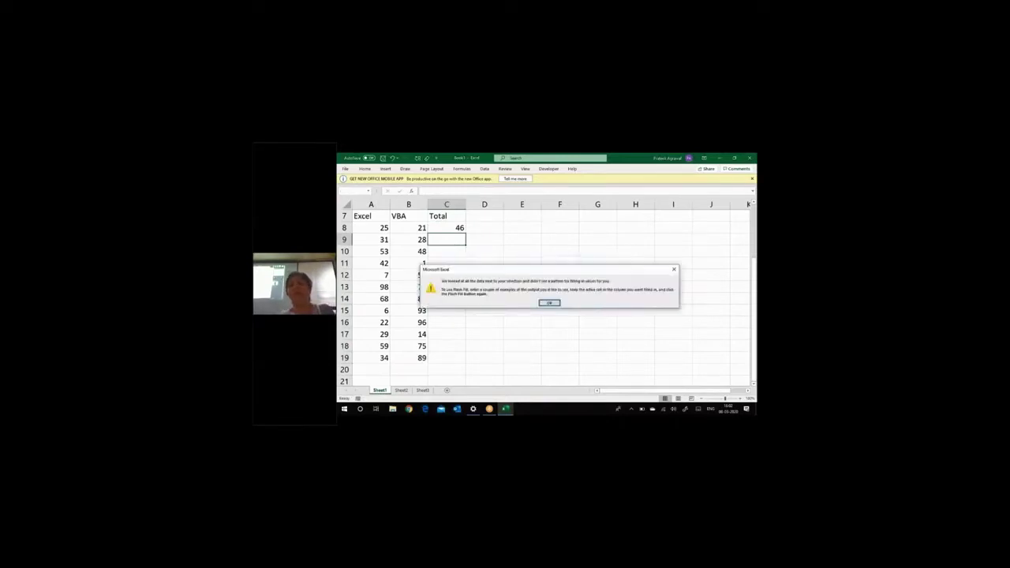
{"action": "key", "text": "Return"}
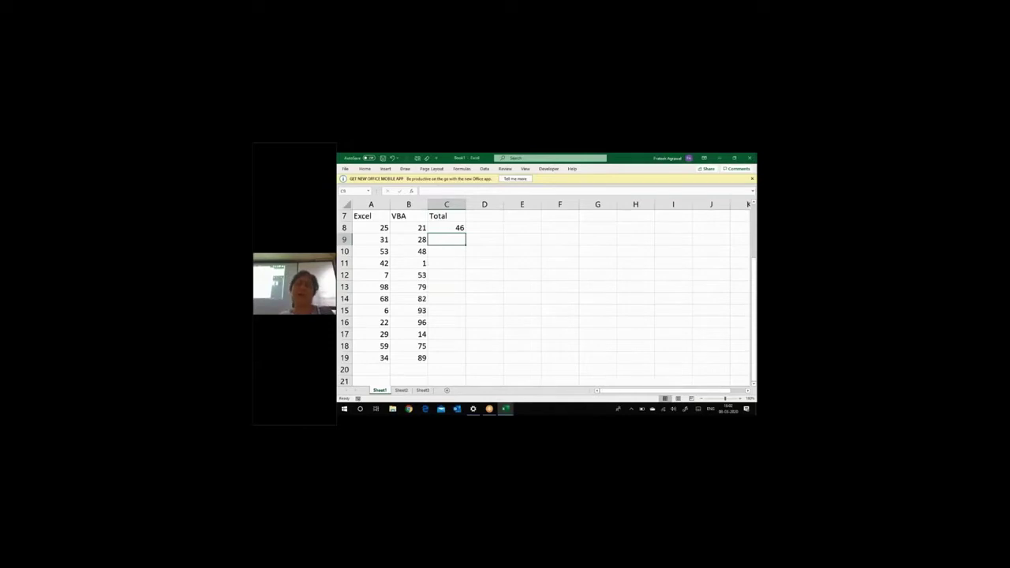
{"action": "left_click", "coordinate": [447, 227]}
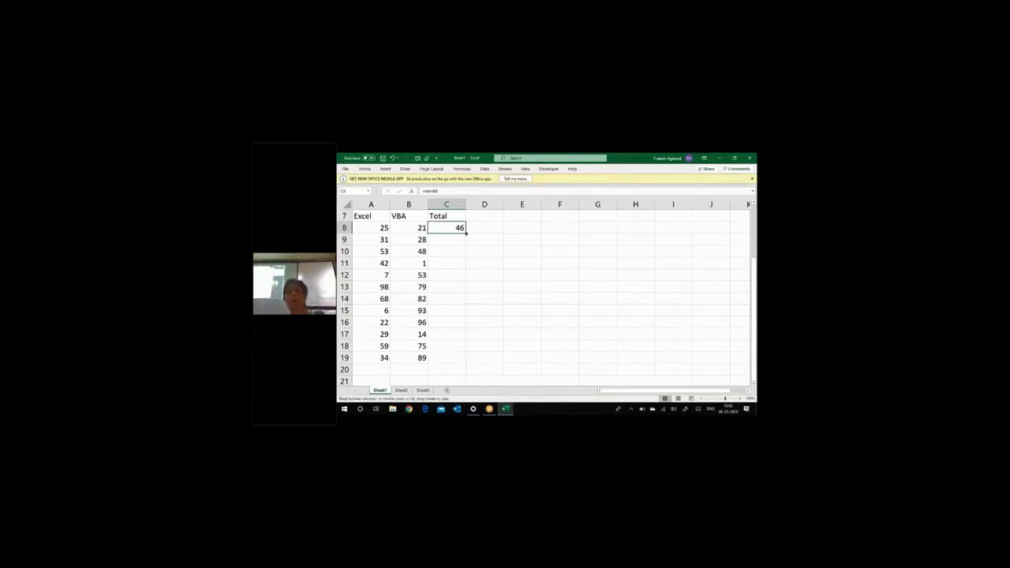
Fill the Total formula down C8:C19 and handwrite A8 in ink beside the totals.
{"action": "double_click", "coordinate": [466, 232]}
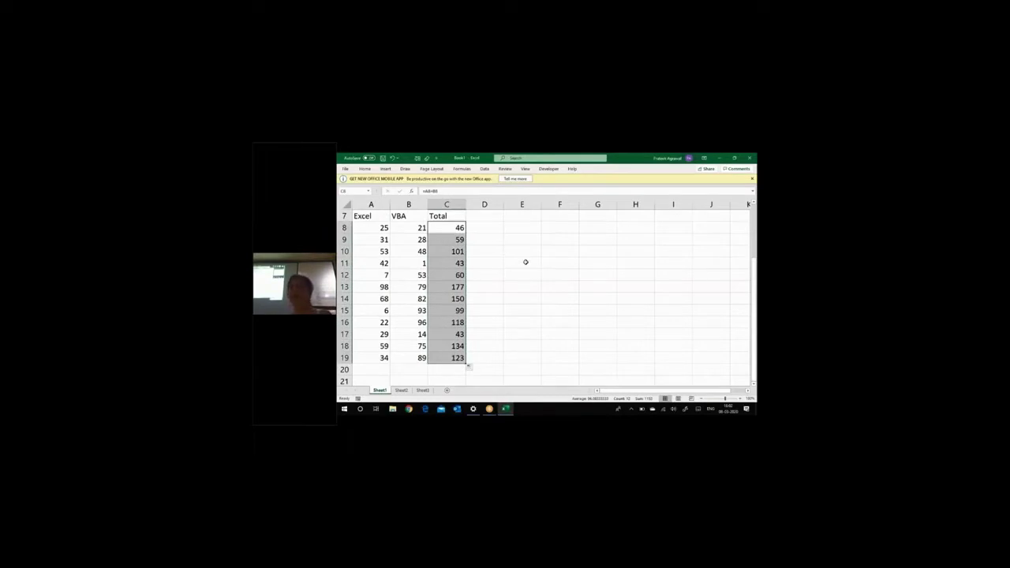
{"action": "left_click", "coordinate": [628, 166]}
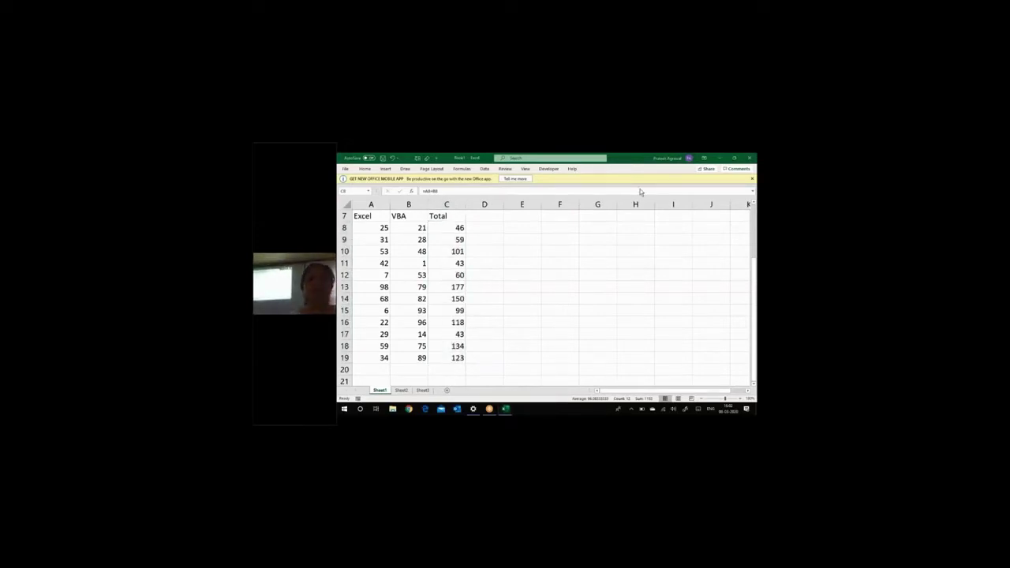
{"action": "mouse_move", "coordinate": [520, 237]}
{"action": "left_mouse_down"}
{"action": "mouse_move", "coordinate": [522, 226]}
{"action": "mouse_move", "coordinate": [563, 235]}
{"action": "left_mouse_up"}
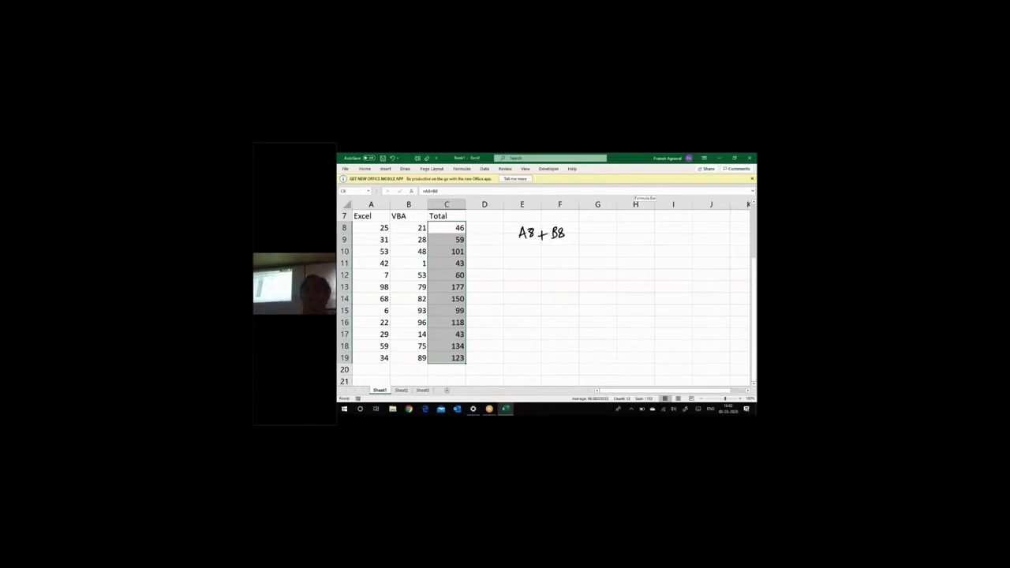
Sketch a down arrow to A9 + B9 under the A8 + B8 note, plus an arrow from C9.
{"action": "left_click_drag", "start_coordinate": [541, 242], "coordinate": [541, 258]}
{"action": "left_click_drag", "start_coordinate": [537, 252], "coordinate": [545, 252]}
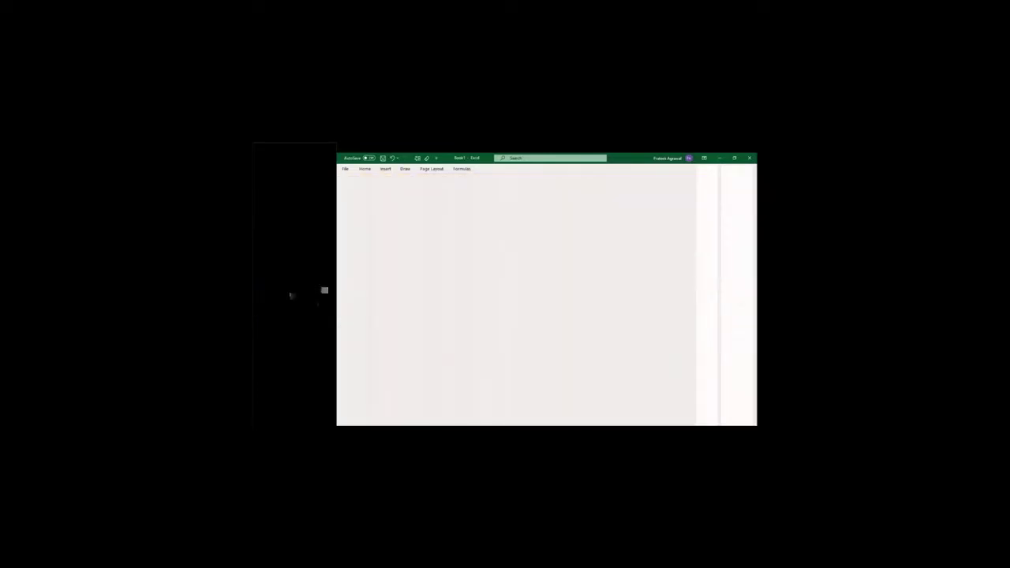
{"action": "left_click_drag", "start_coordinate": [523, 272], "coordinate": [572, 272]}
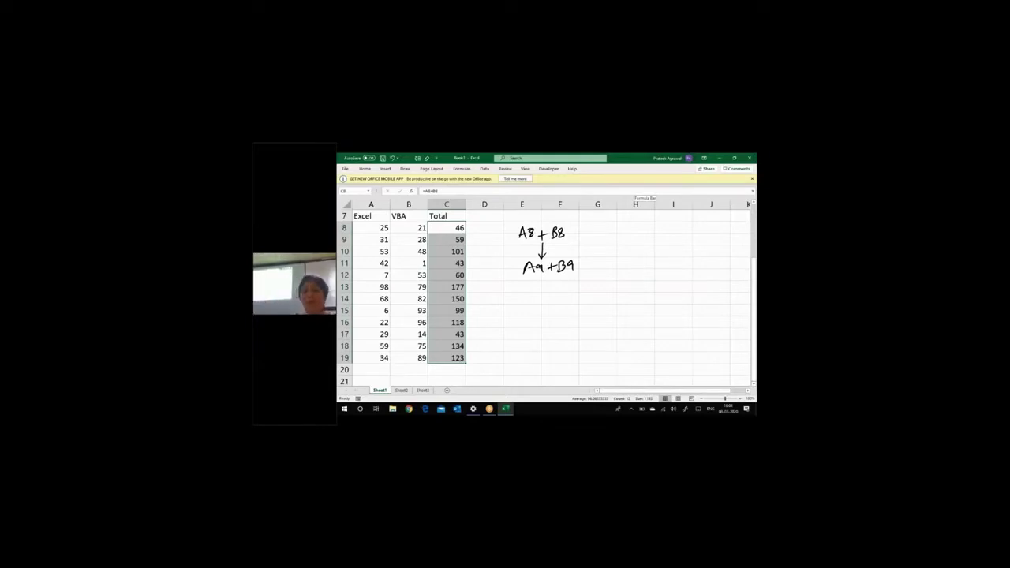
{"action": "left_click_drag", "start_coordinate": [474, 237], "coordinate": [493, 236]}
{"action": "left_click_drag", "start_coordinate": [486, 245], "coordinate": [519, 272]}
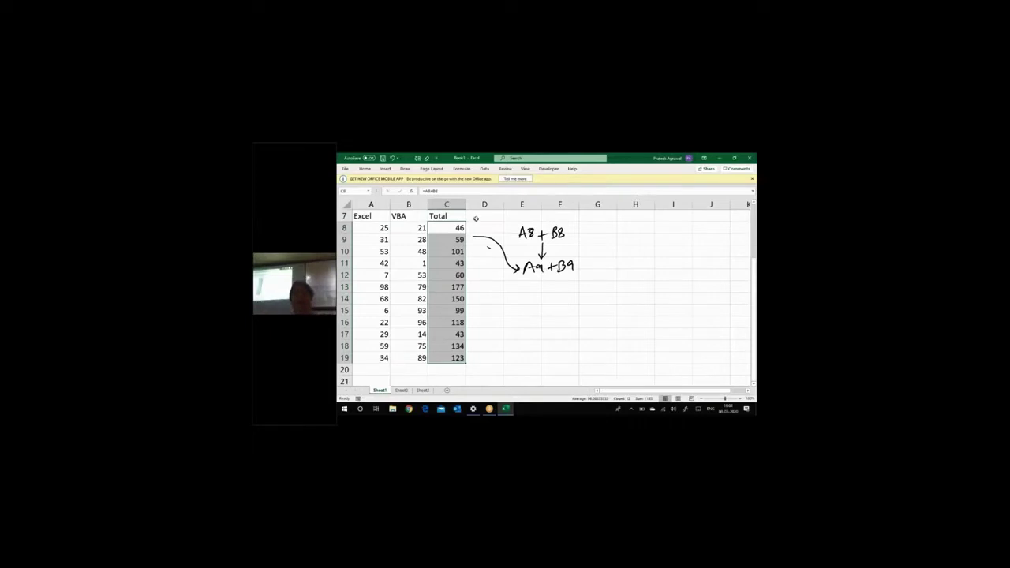
Inspect the =A8+B8 and =A9+B9 formulas in C8 and C9, then handwrite A1 near column H.
{"action": "double_click", "coordinate": [459, 227]}
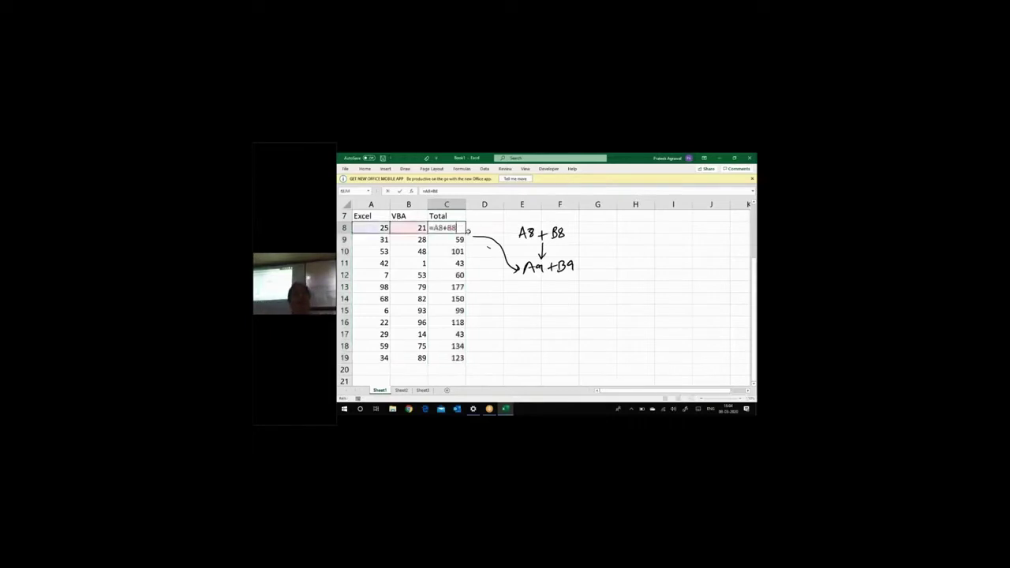
{"action": "double_click", "coordinate": [457, 239]}
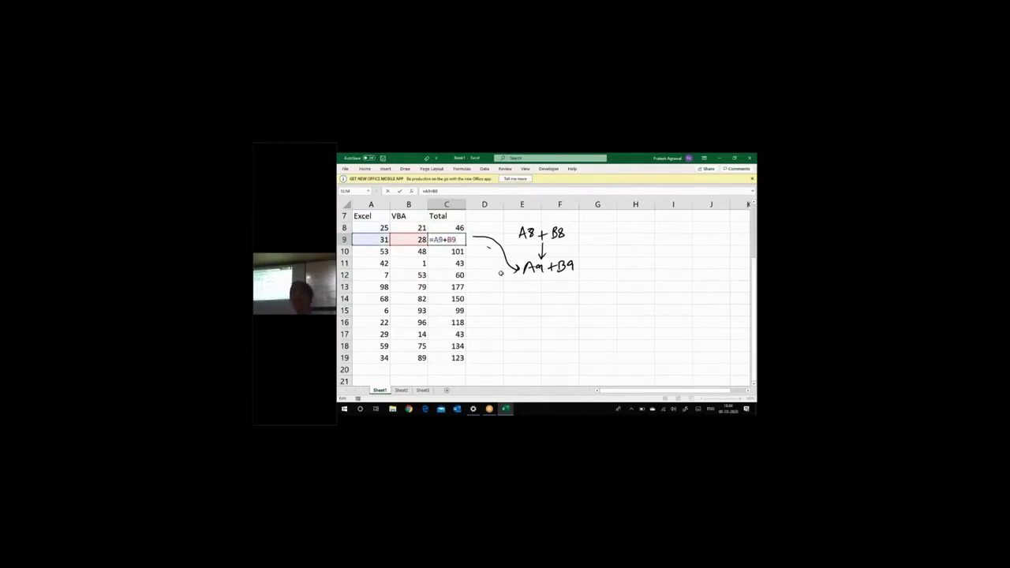
{"action": "key", "text": "ctrl+Return"}
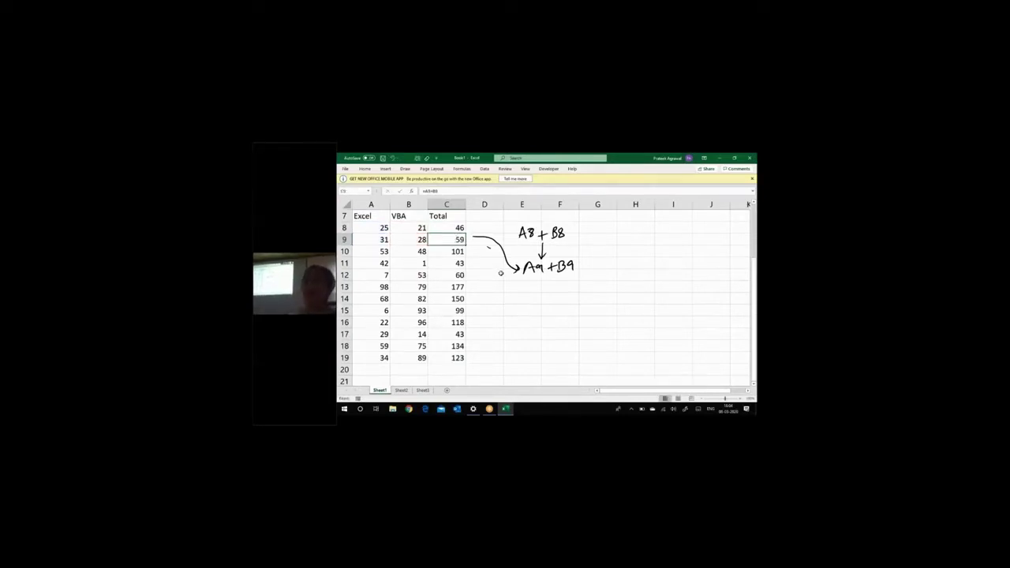
{"action": "left_click_drag", "start_coordinate": [645, 236], "coordinate": [656, 236]}
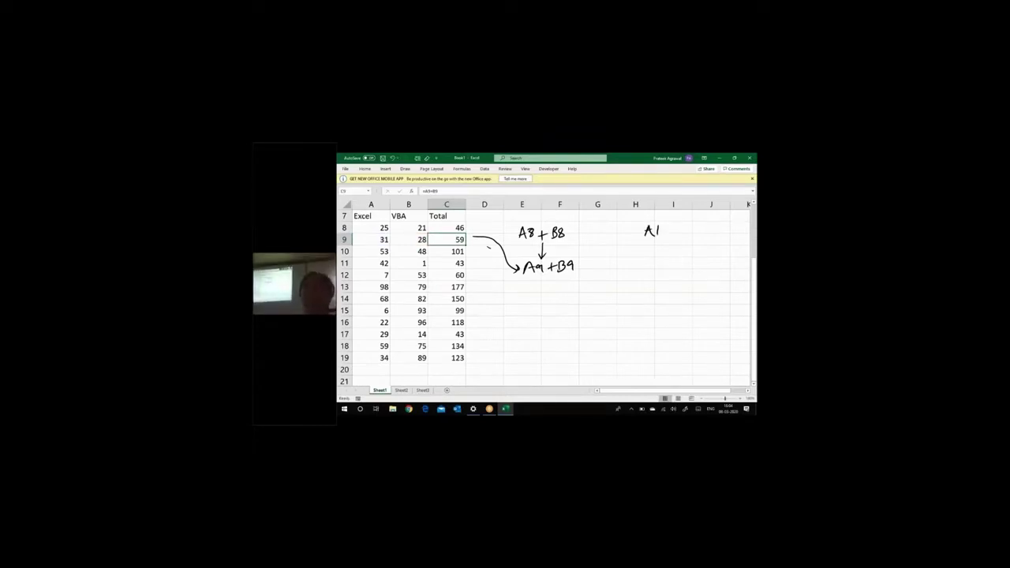
Branch the A1 note into col and row labels, draw a line above the notes, and circle the Total column.
{"action": "left_click_drag", "start_coordinate": [647, 239], "coordinate": [633, 258]}
{"action": "mouse_move", "coordinate": [629, 266]}
{"action": "left_mouse_down"}
{"action": "mouse_move", "coordinate": [621, 273]}
{"action": "mouse_move", "coordinate": [636, 272]}
{"action": "left_mouse_up"}
{"action": "mouse_move", "coordinate": [659, 241]}
{"action": "left_mouse_down"}
{"action": "mouse_move", "coordinate": [669, 265]}
{"action": "mouse_move", "coordinate": [682, 256]}
{"action": "left_mouse_up"}
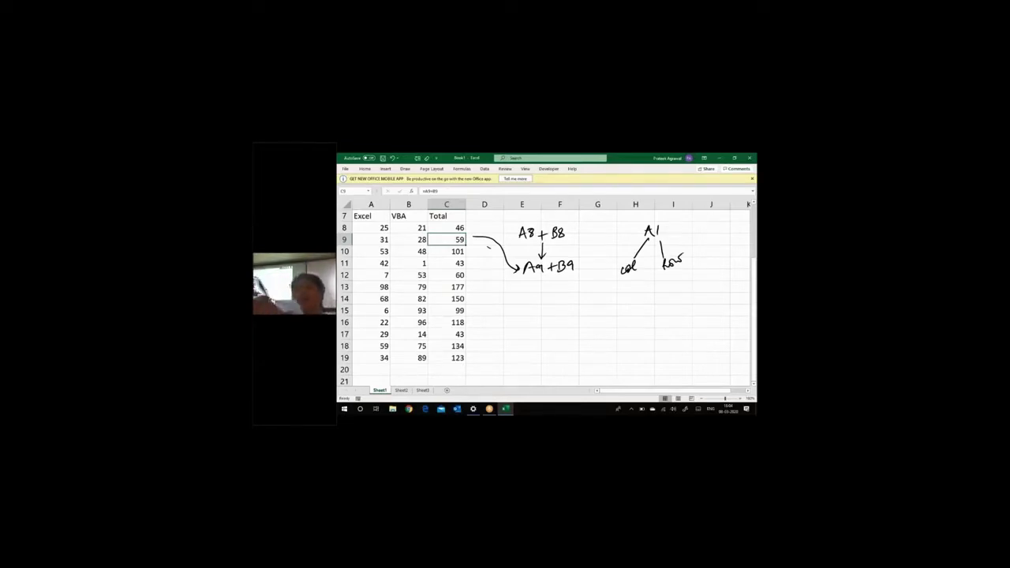
{"action": "left_click_drag", "start_coordinate": [522, 216], "coordinate": [645, 215]}
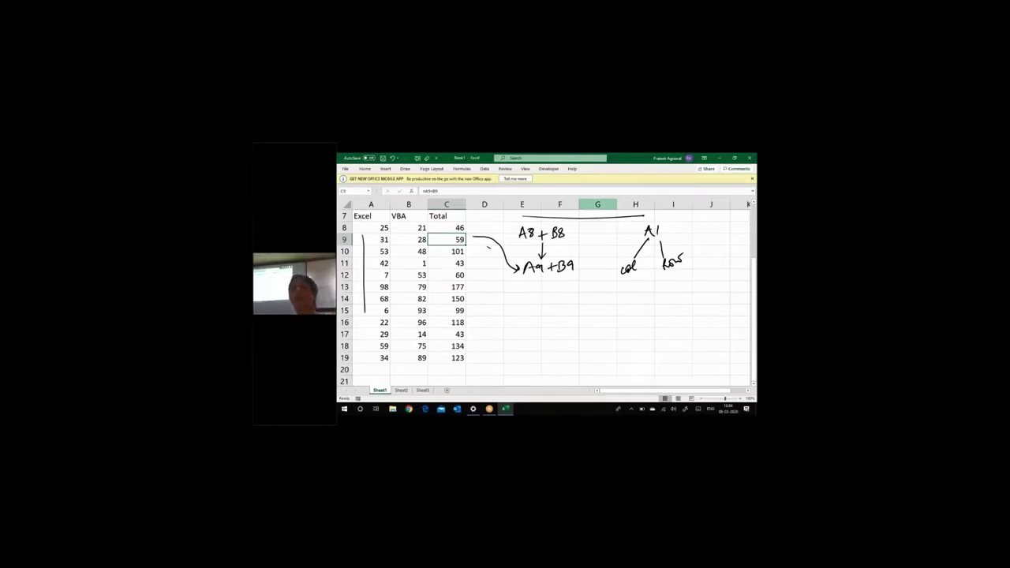
{"action": "mouse_move", "coordinate": [460, 211]}
{"action": "left_mouse_down"}
{"action": "mouse_move", "coordinate": [441, 344]}
{"action": "mouse_move", "coordinate": [450, 371]}
{"action": "mouse_move", "coordinate": [476, 309]}
{"action": "mouse_move", "coordinate": [475, 210]}
{"action": "left_mouse_up"}
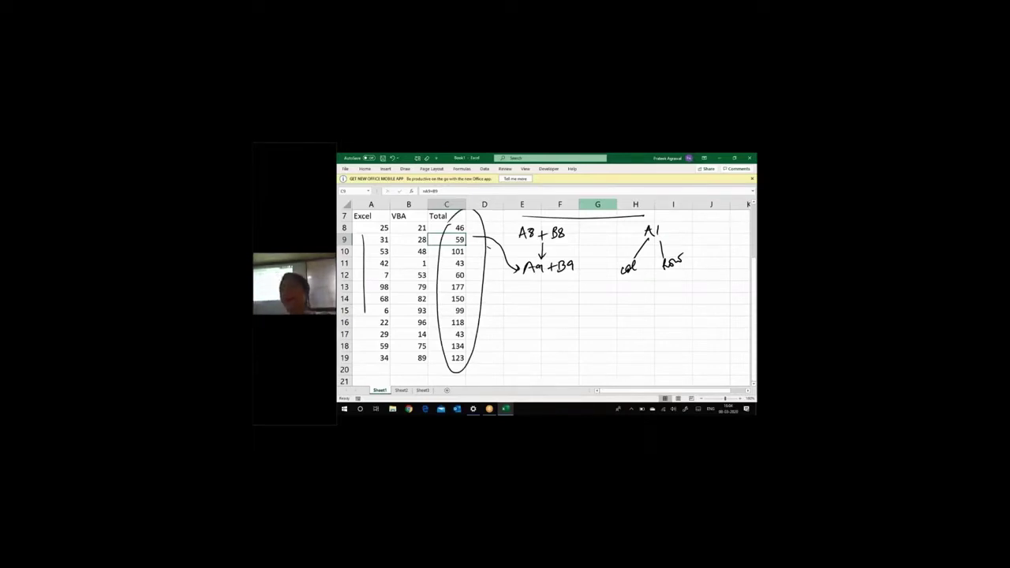
{"action": "double_click", "coordinate": [456, 229]}
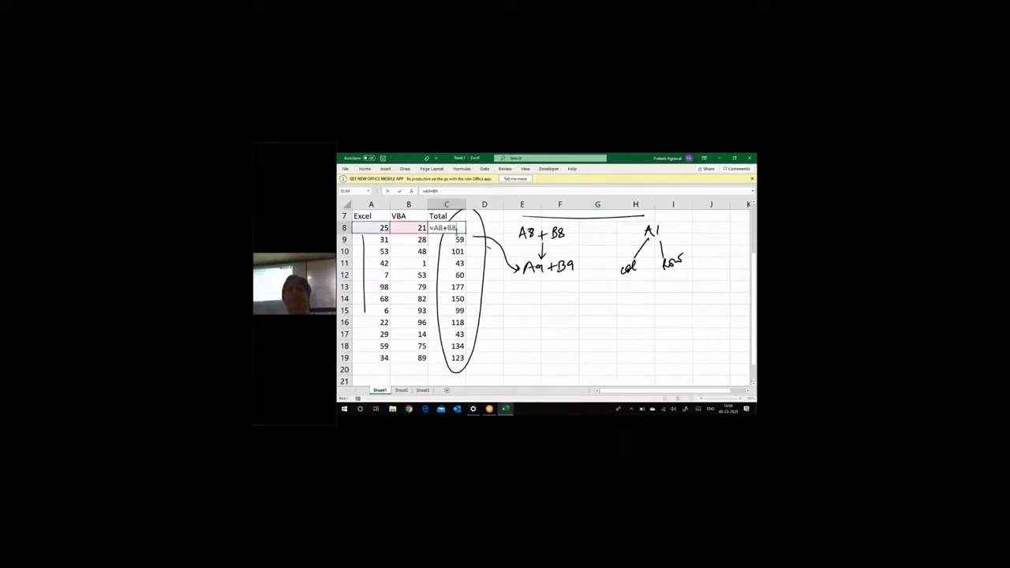
Review the =A9+B9 and =A10+B10 formulas in C9 and C10.
{"action": "key", "text": "Return"}
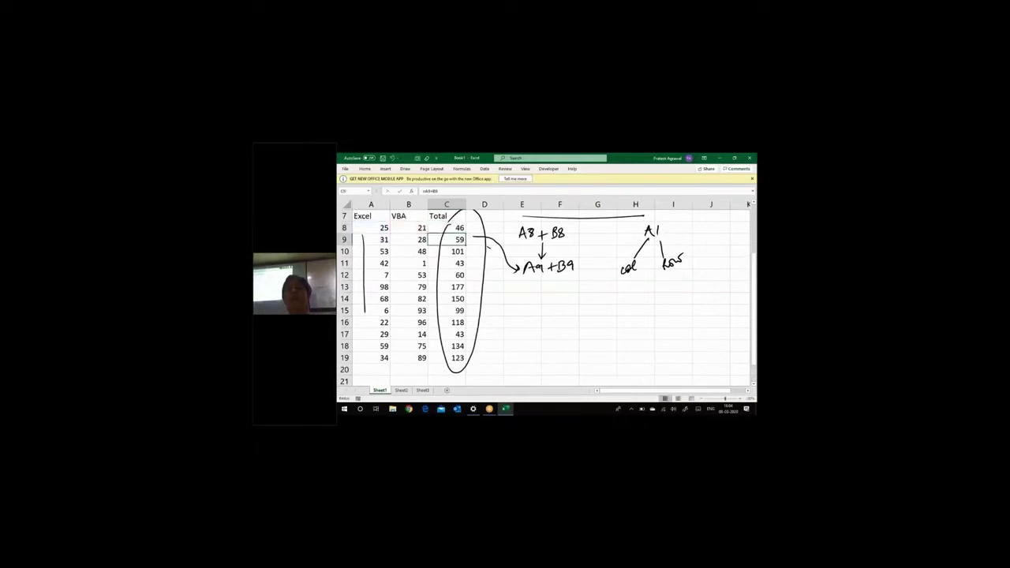
{"action": "double_click", "coordinate": [459, 240]}
{"action": "key", "text": "Return"}
{"action": "double_click", "coordinate": [457, 251]}
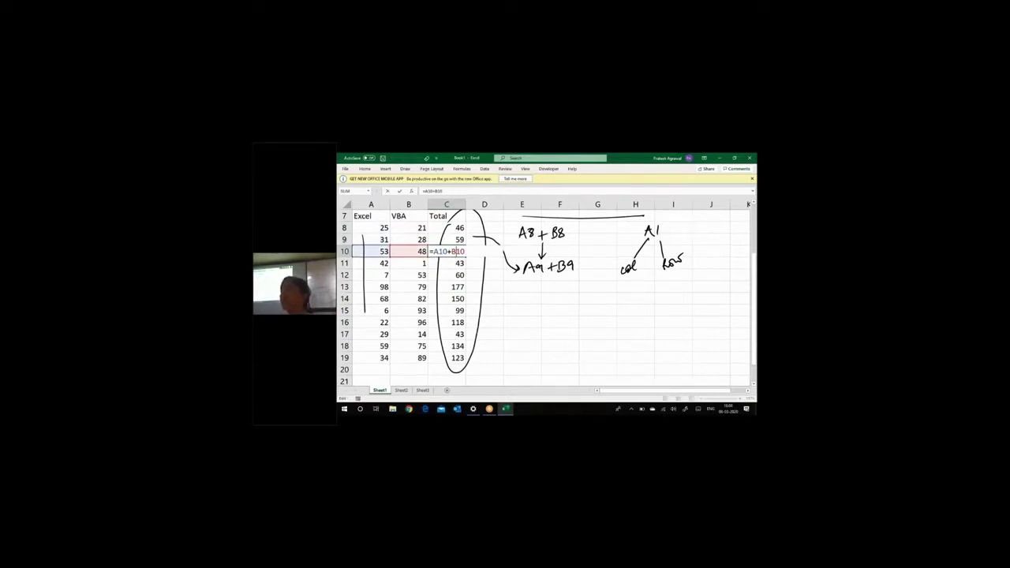
Underline A9 in the ink notes and bring up the Draw tools to erase the ink.
{"action": "left_click", "coordinate": [526, 313]}
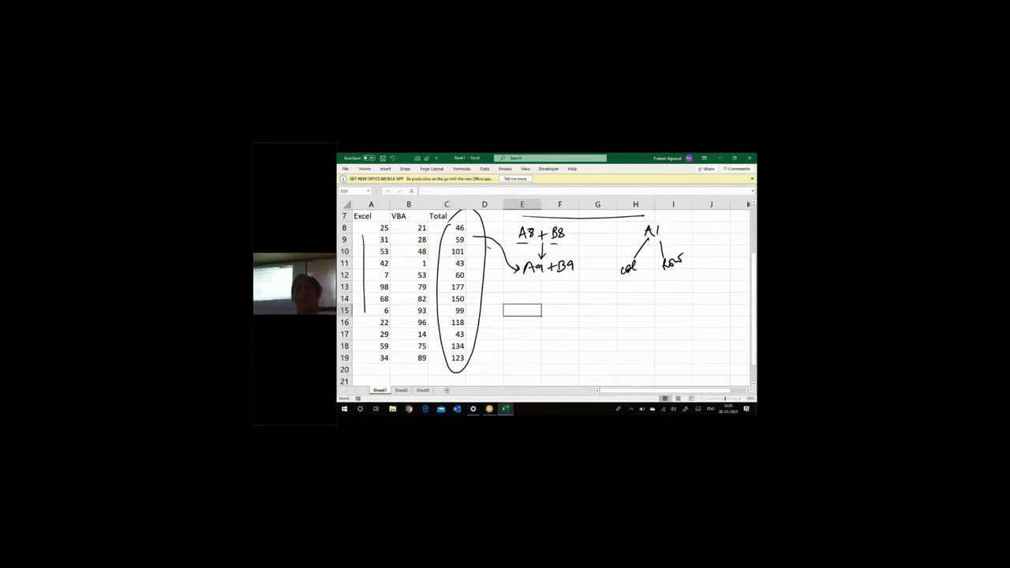
{"action": "left_click_drag", "start_coordinate": [524, 278], "coordinate": [538, 277]}
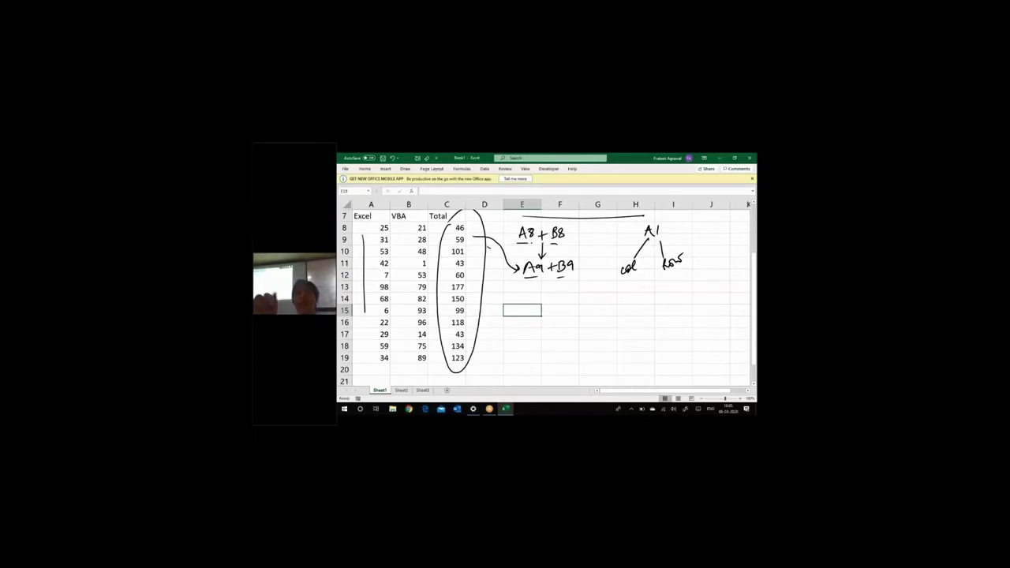
{"action": "left_click", "coordinate": [407, 170]}
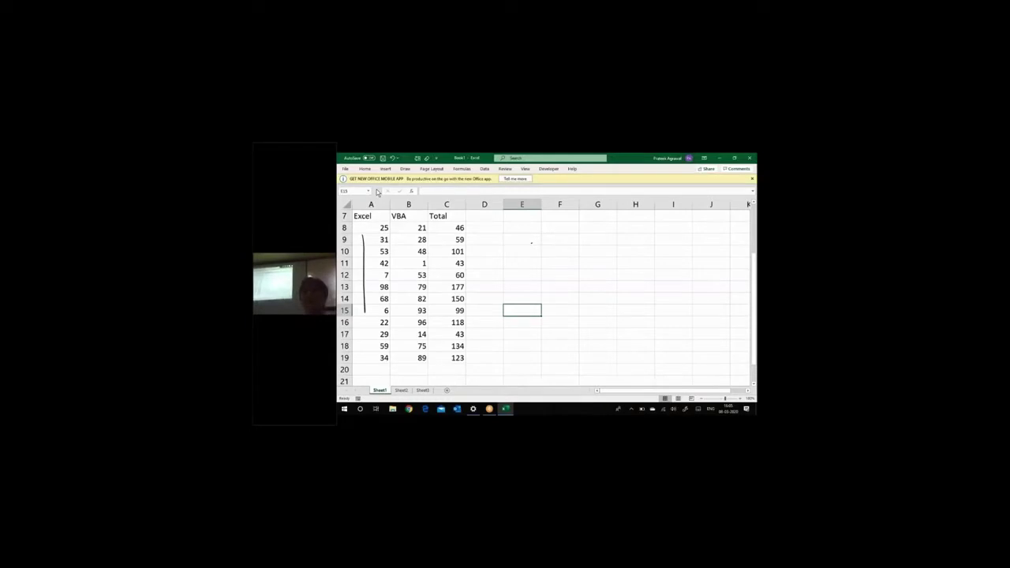
Handwrite A8+B8 with an arrow in E8 and circle the 46 total in C8.
{"action": "mouse_move", "coordinate": [515, 224]}
{"action": "left_mouse_down"}
{"action": "mouse_move", "coordinate": [509, 235]}
{"action": "mouse_move", "coordinate": [530, 230]}
{"action": "left_mouse_up"}
{"action": "mouse_move", "coordinate": [541, 225]}
{"action": "left_mouse_down"}
{"action": "mouse_move", "coordinate": [549, 237]}
{"action": "mouse_move", "coordinate": [587, 231]}
{"action": "left_mouse_up"}
{"action": "left_click_drag", "start_coordinate": [579, 227], "coordinate": [587, 232]}
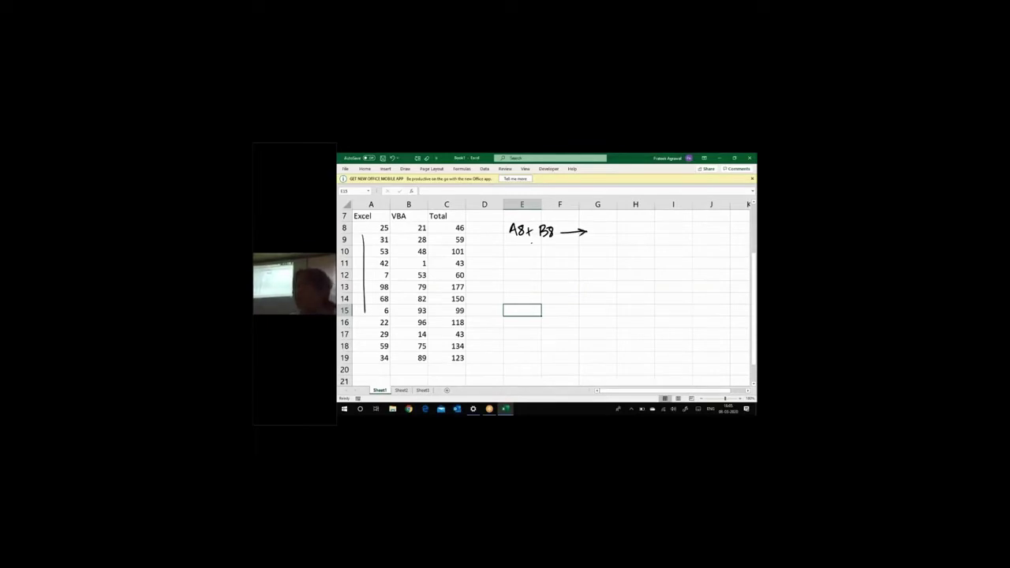
{"action": "mouse_move", "coordinate": [460, 221]}
{"action": "left_mouse_down"}
{"action": "mouse_move", "coordinate": [452, 235]}
{"action": "mouse_move", "coordinate": [471, 215]}
{"action": "mouse_move", "coordinate": [487, 224]}
{"action": "left_mouse_up"}
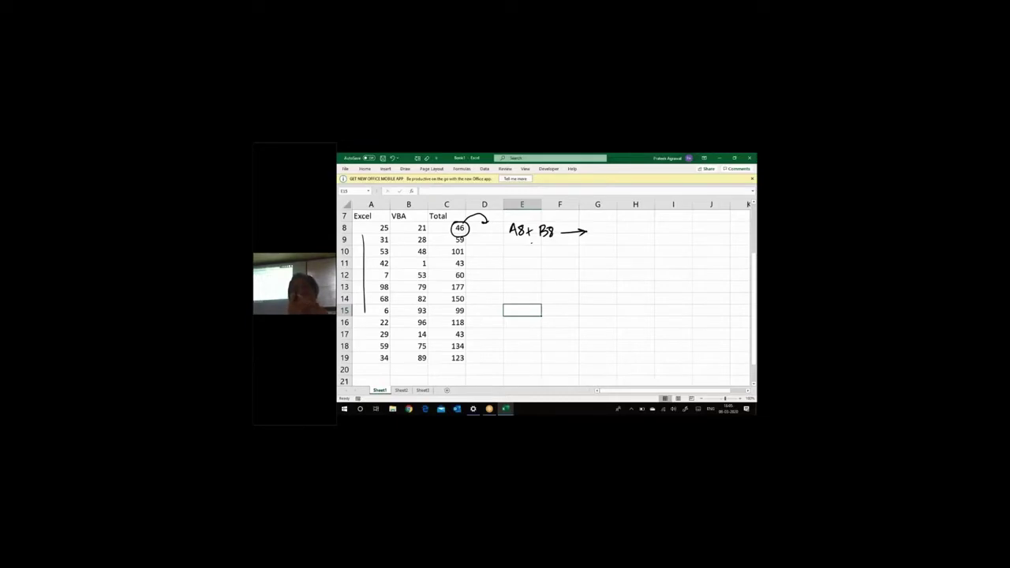
Continue the ink note with 'Same' and 'B8+C8' after the arrow, then return to cell D8.
{"action": "scroll", "coordinate": [545, 292], "scroll_direction": "right", "scroll_amount": 2}
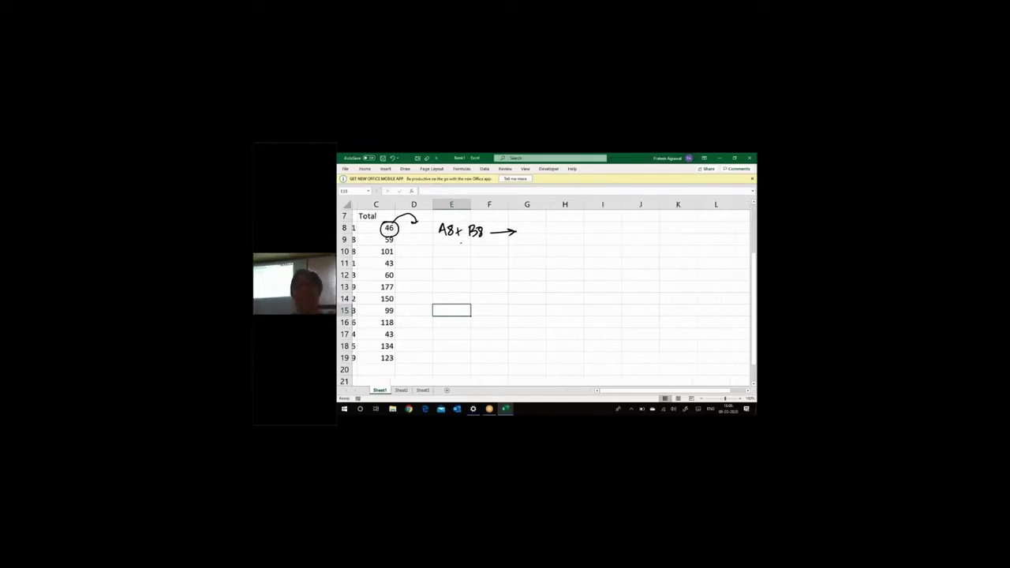
{"action": "mouse_move", "coordinate": [521, 226]}
{"action": "left_mouse_down"}
{"action": "mouse_move", "coordinate": [526, 236]}
{"action": "mouse_move", "coordinate": [564, 232]}
{"action": "left_mouse_up"}
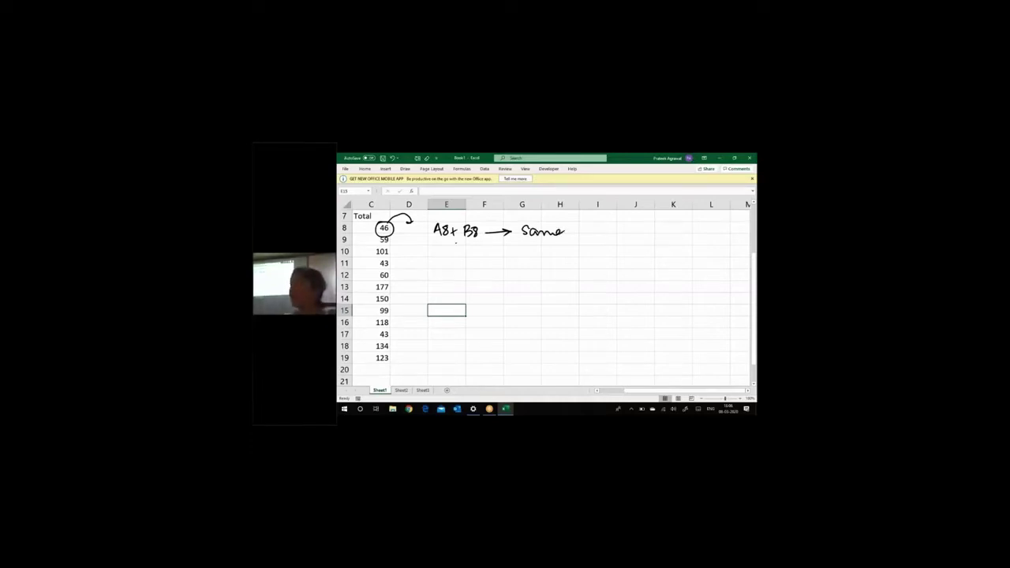
{"action": "mouse_move", "coordinate": [524, 243]}
{"action": "left_mouse_down"}
{"action": "mouse_move", "coordinate": [528, 253]}
{"action": "mouse_move", "coordinate": [562, 252]}
{"action": "left_mouse_up"}
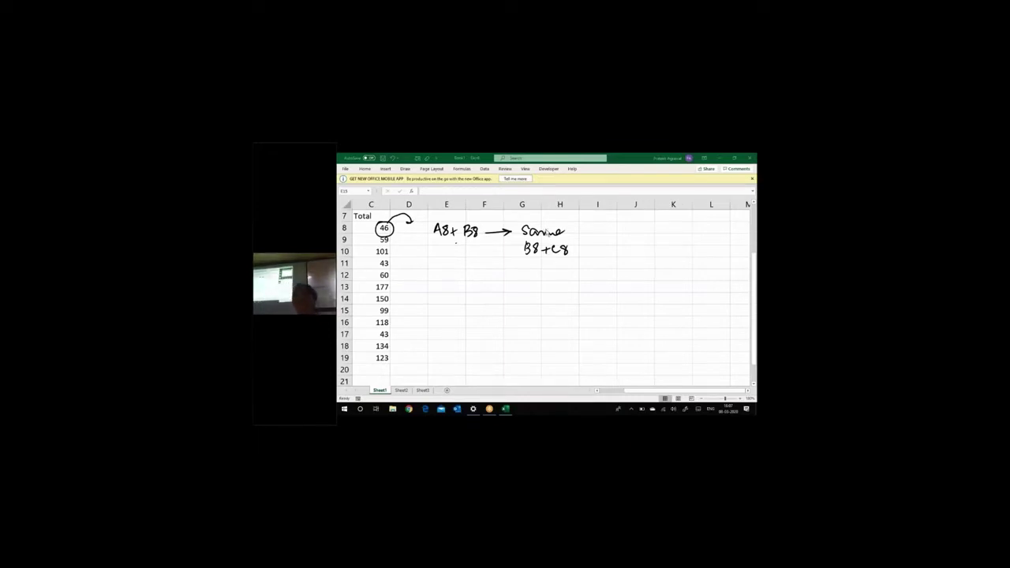
{"action": "key", "text": "Escape"}
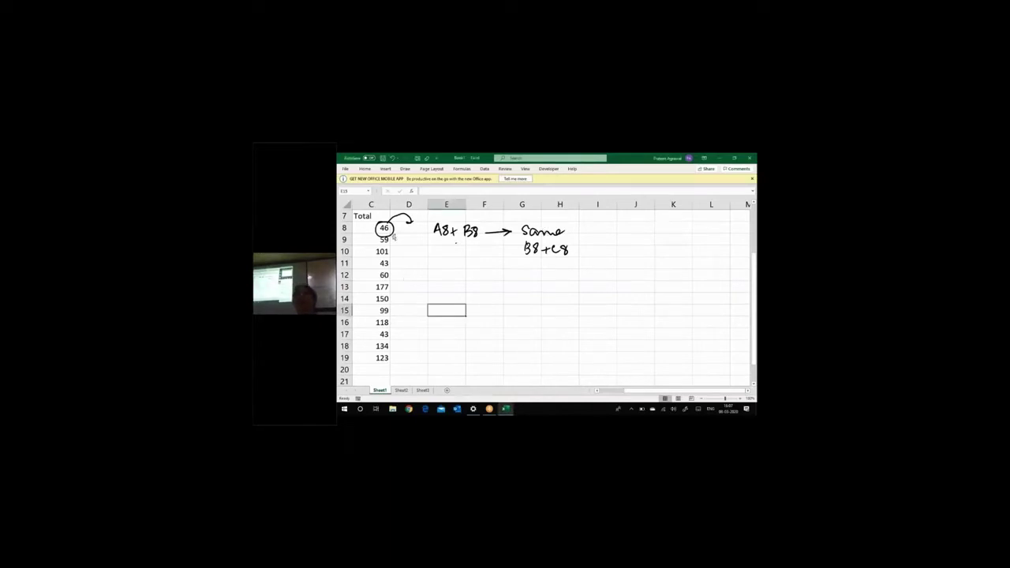
{"action": "left_click", "coordinate": [403, 228]}
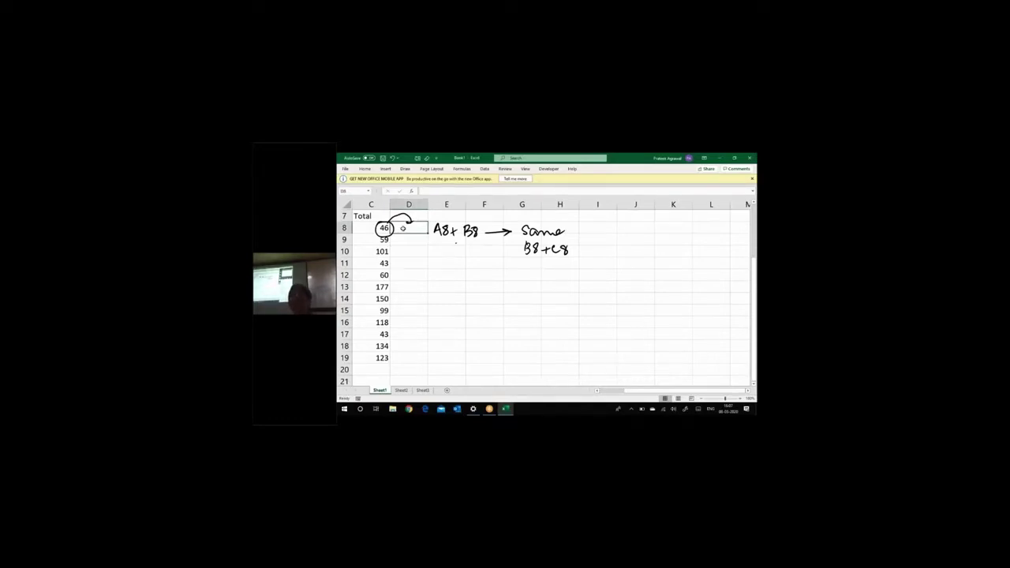
Show C8's =A8+B8 formula and confirm it unchanged.
{"action": "key", "text": "Left"}
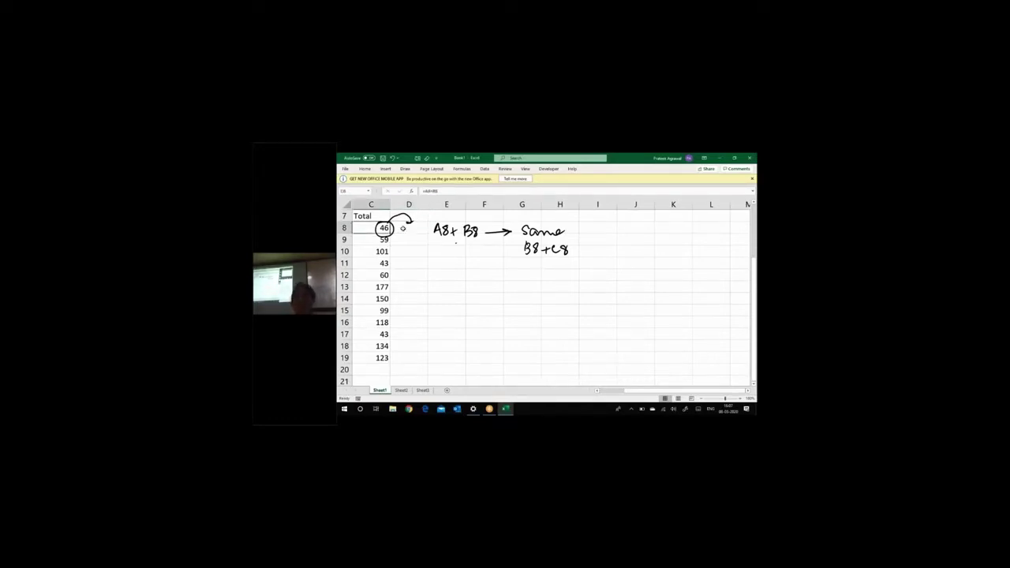
{"action": "type", "text": "=A8+B8"}
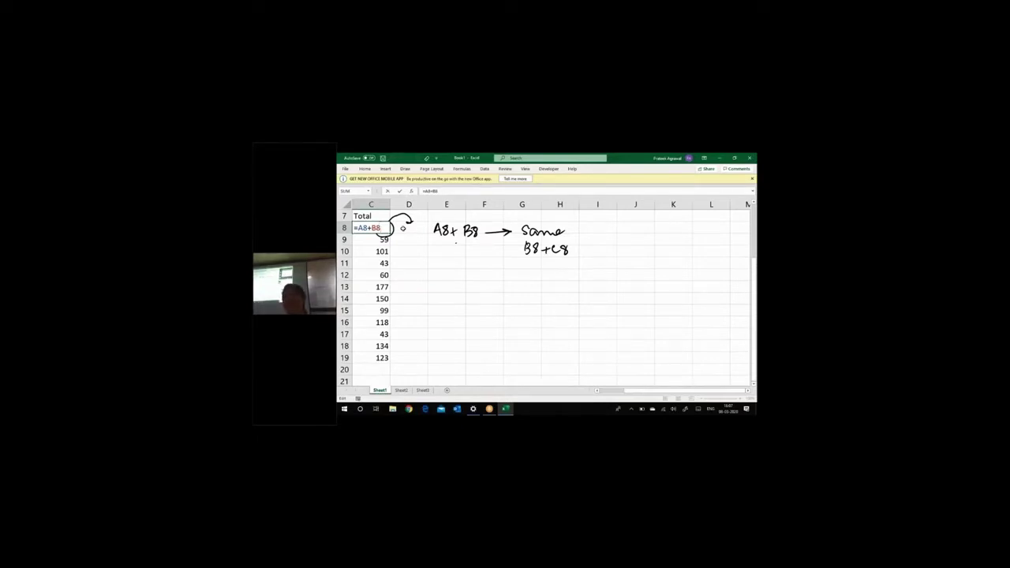
{"action": "key", "text": "shift+Left"}
{"action": "key", "text": "shift+Left"}
{"action": "key", "text": "shift+Left"}
{"action": "key", "text": "shift+Left"}
{"action": "key", "text": "shift+Left"}
{"action": "key", "text": "shift+Left"}
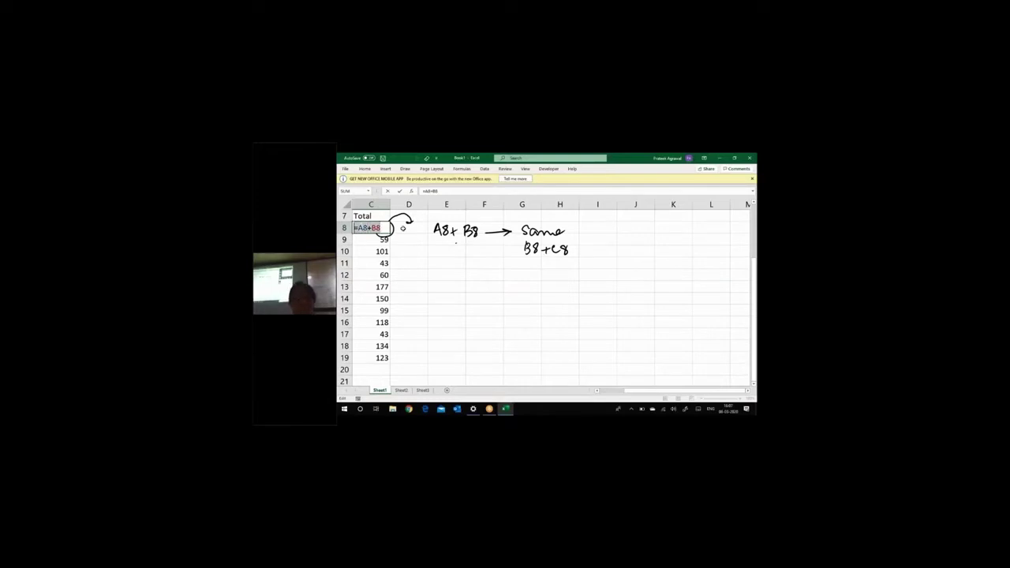
{"action": "key", "text": "Return"}
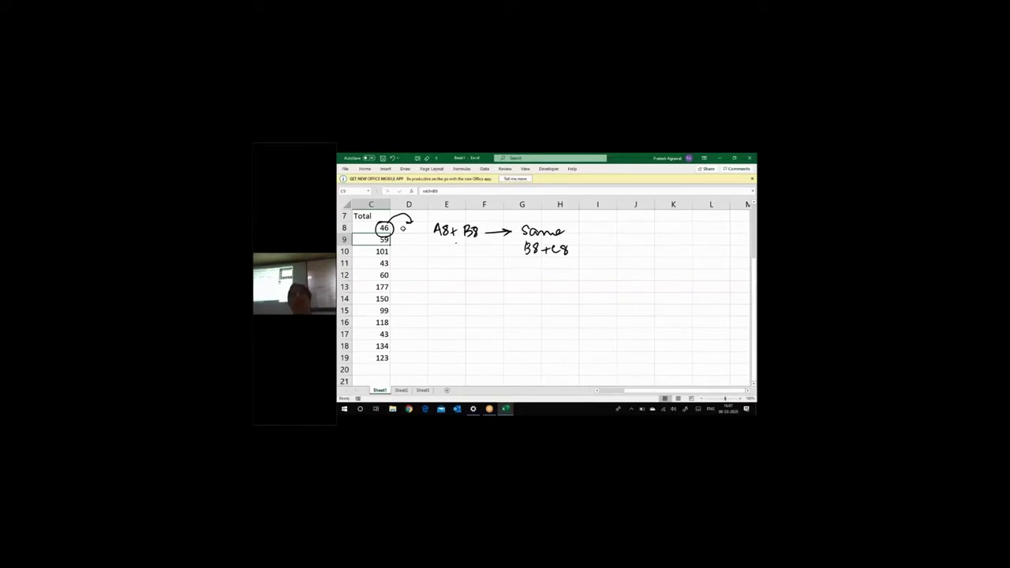
Enter =A8+B8 in D9, removing the extra equals sign, so it shows 46.
{"action": "key", "text": "Right"}
{"action": "type", "text": "==A8+B8"}
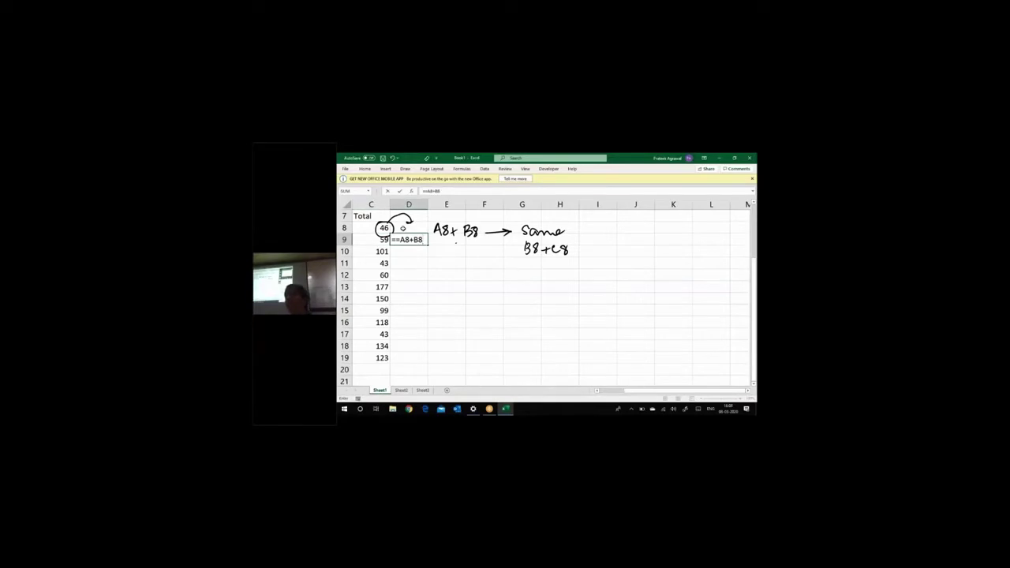
{"action": "key", "text": "Delete"}
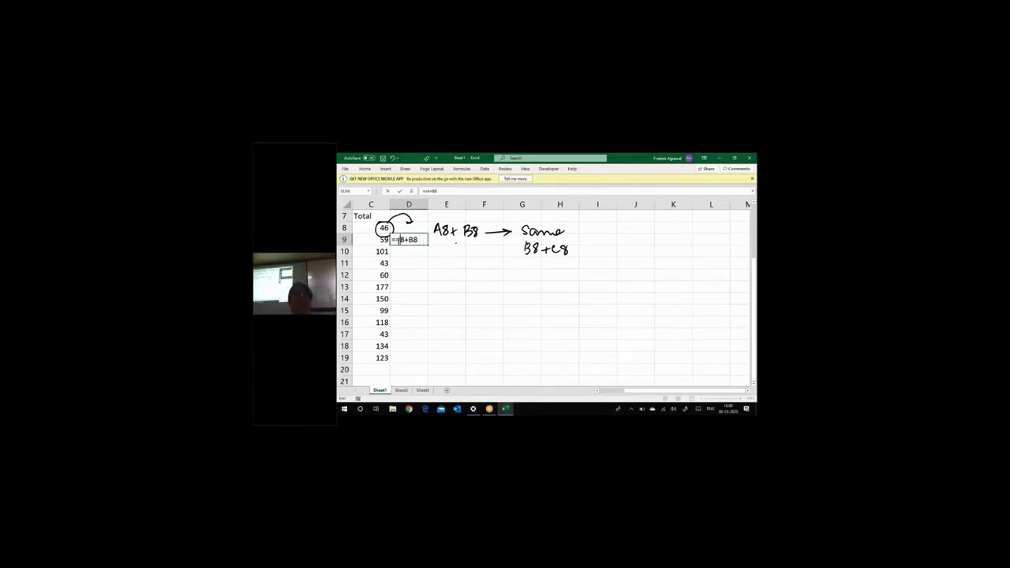
{"action": "key", "text": "BackSpace"}
{"action": "key", "text": "Return"}
{"action": "left_click", "coordinate": [425, 261]}
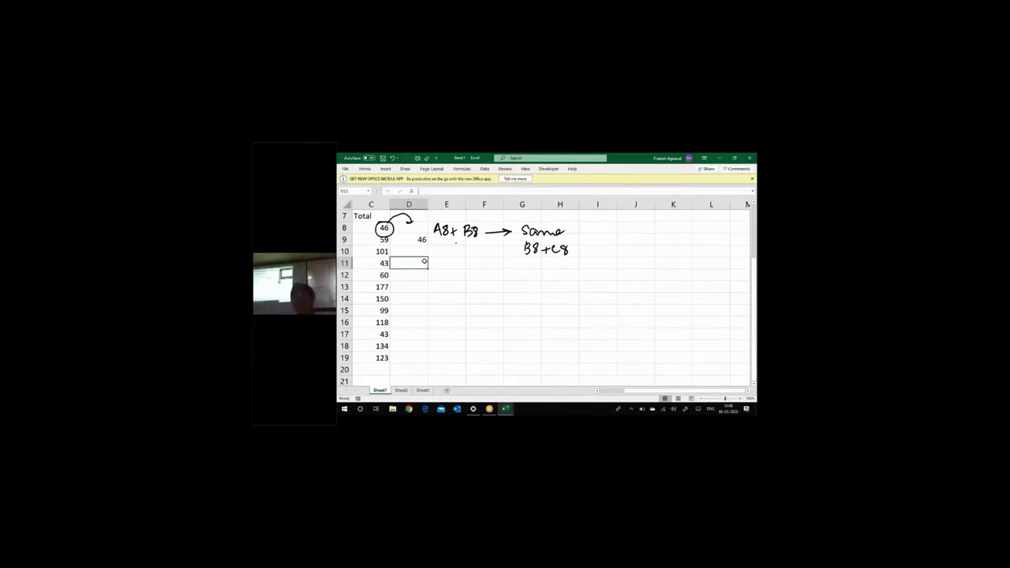
Erase the handwritten word 'Same' from the ink notes.
{"action": "left_click", "coordinate": [523, 233]}
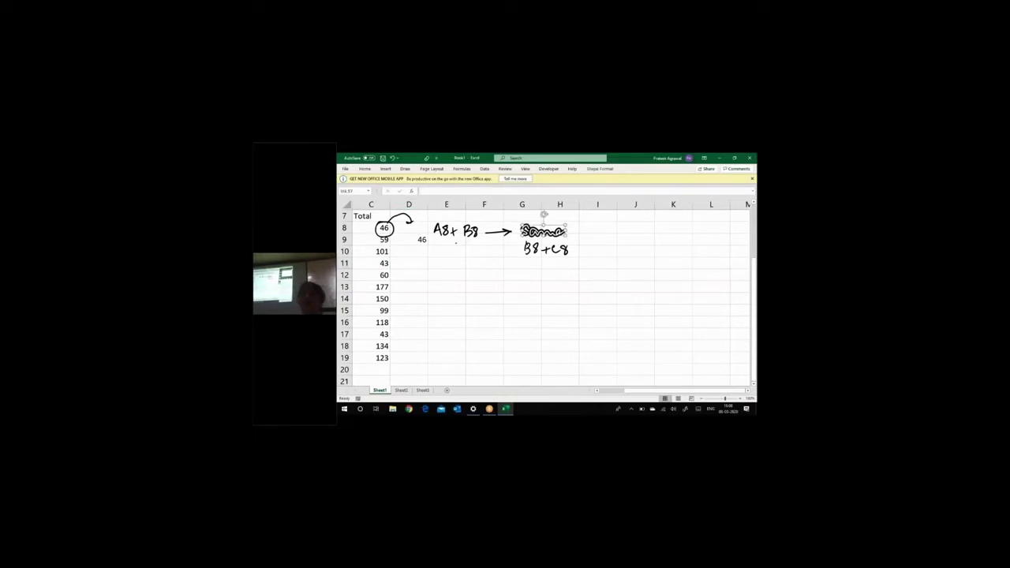
{"action": "key", "text": "Delete"}
{"action": "left_click", "coordinate": [544, 249]}
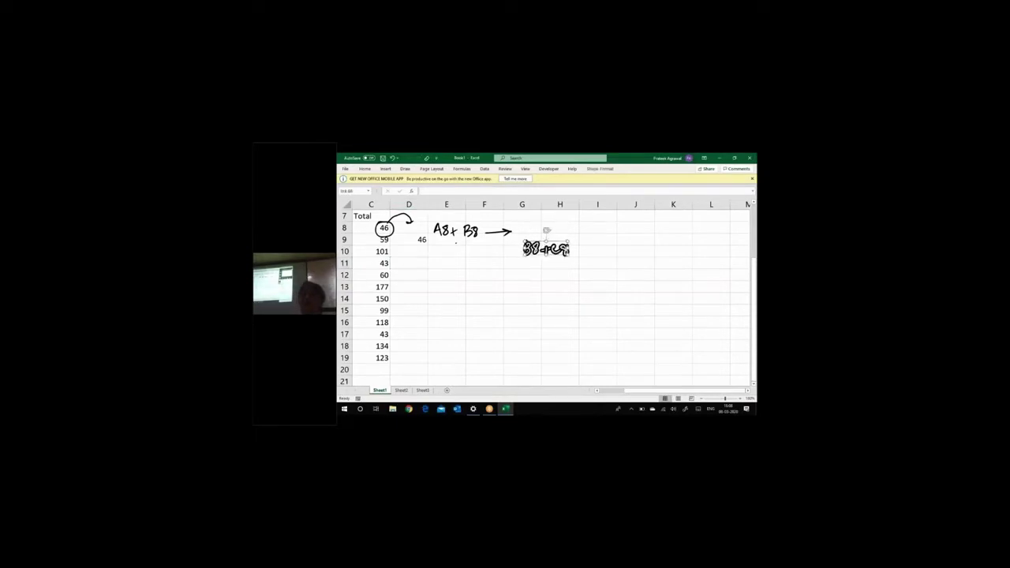
Replace the B8+C8 ink with a long arrow and a rewritten B8 + C8 note.
{"action": "key", "text": "Delete"}
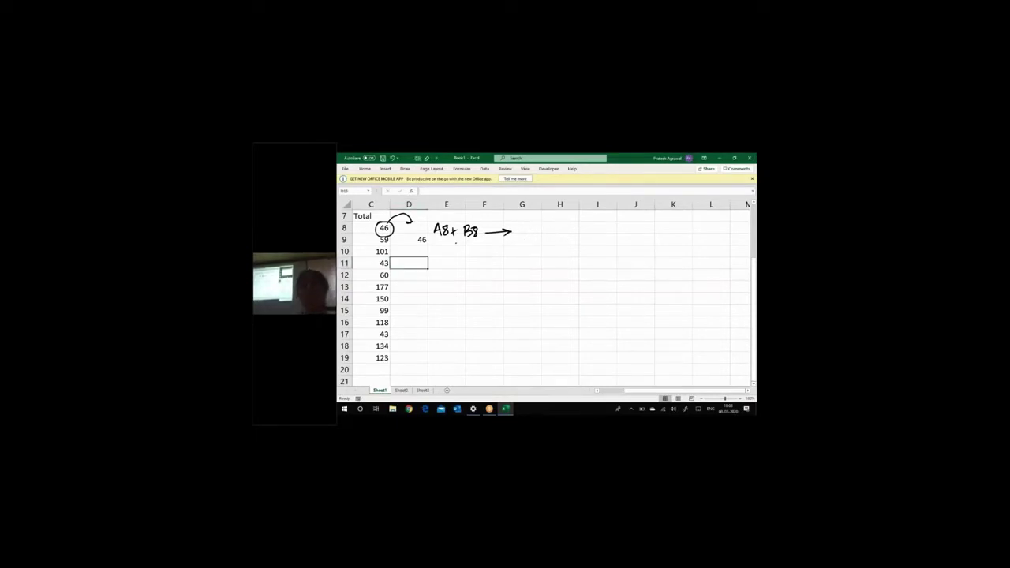
{"action": "left_click_drag", "start_coordinate": [430, 245], "coordinate": [587, 241]}
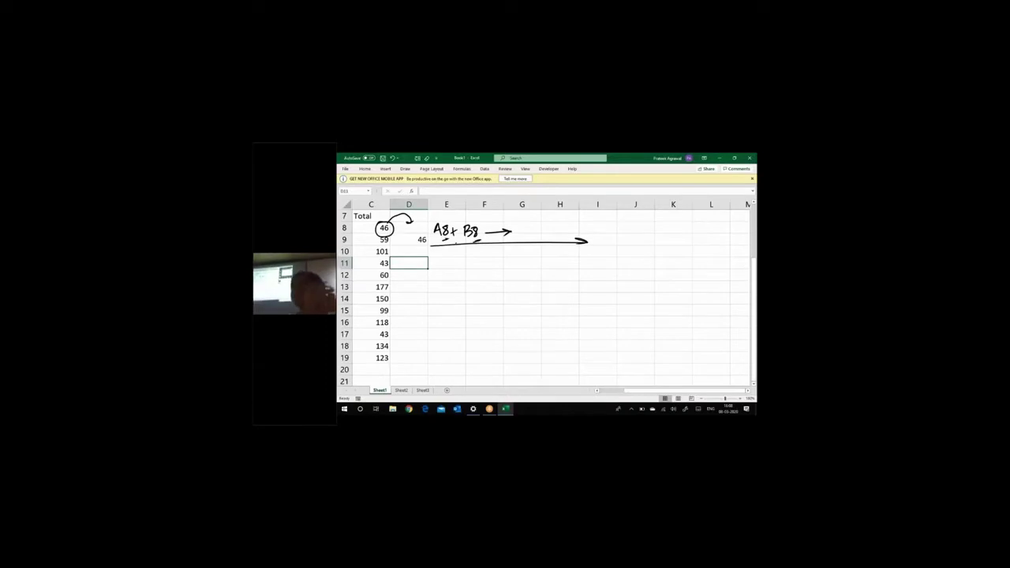
{"action": "mouse_move", "coordinate": [542, 226]}
{"action": "left_mouse_down"}
{"action": "mouse_move", "coordinate": [539, 236]}
{"action": "mouse_move", "coordinate": [565, 237]}
{"action": "left_mouse_up"}
{"action": "mouse_move", "coordinate": [562, 232]}
{"action": "left_mouse_down"}
{"action": "mouse_move", "coordinate": [583, 238]}
{"action": "mouse_move", "coordinate": [588, 228]}
{"action": "left_mouse_up"}
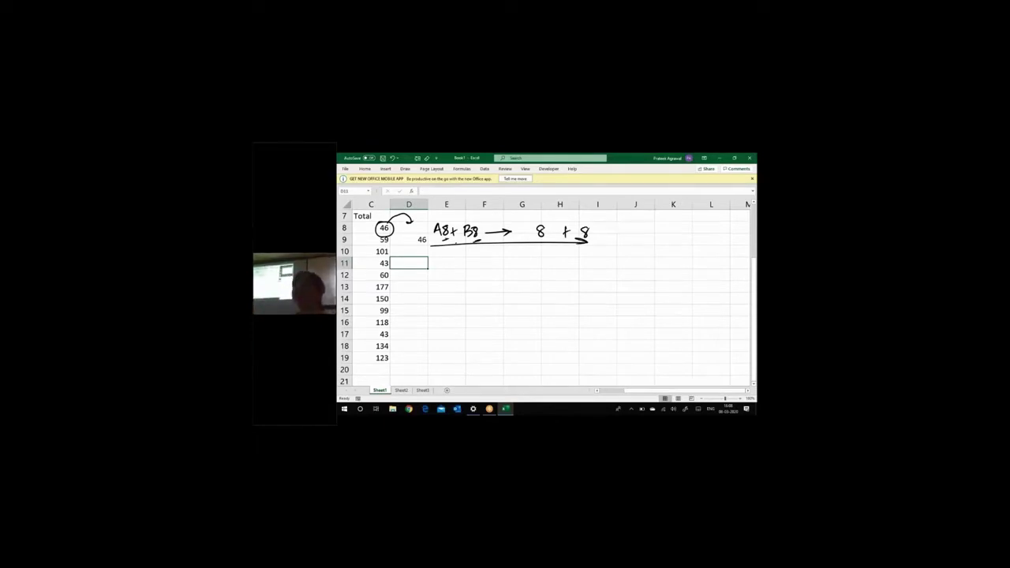
{"action": "mouse_move", "coordinate": [527, 227]}
{"action": "left_mouse_down"}
{"action": "mouse_move", "coordinate": [528, 237]}
{"action": "mouse_move", "coordinate": [578, 239]}
{"action": "left_mouse_up"}
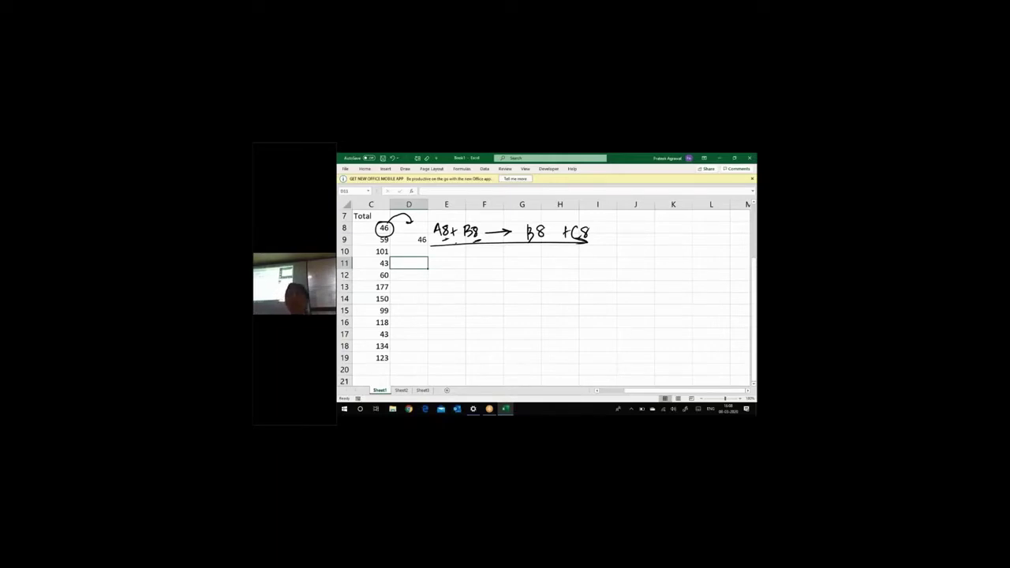
Erase the A8+B8 arrow note and the circle around 46, and clear D9.
{"action": "left_click", "coordinate": [471, 231]}
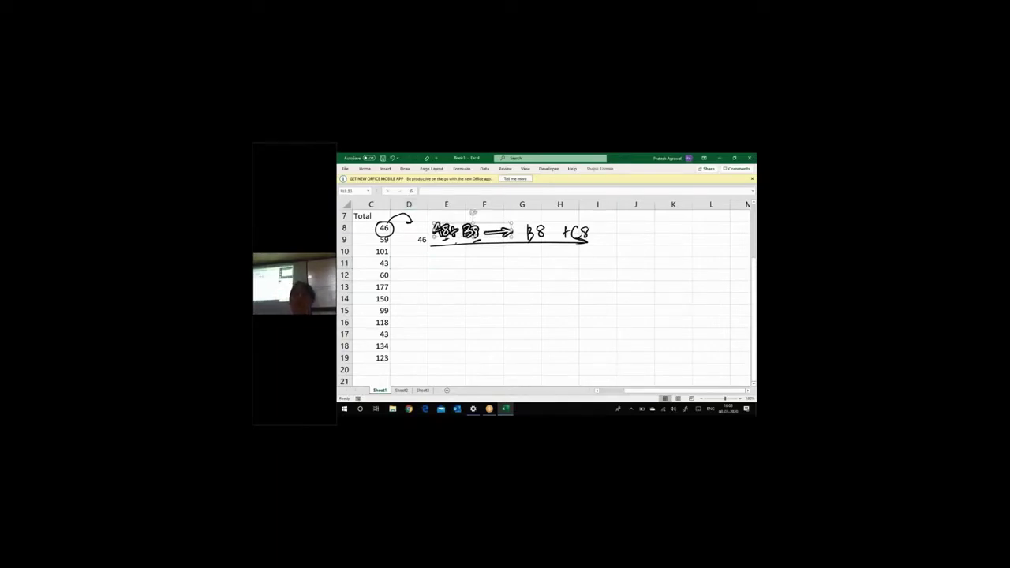
{"action": "key", "text": "Delete"}
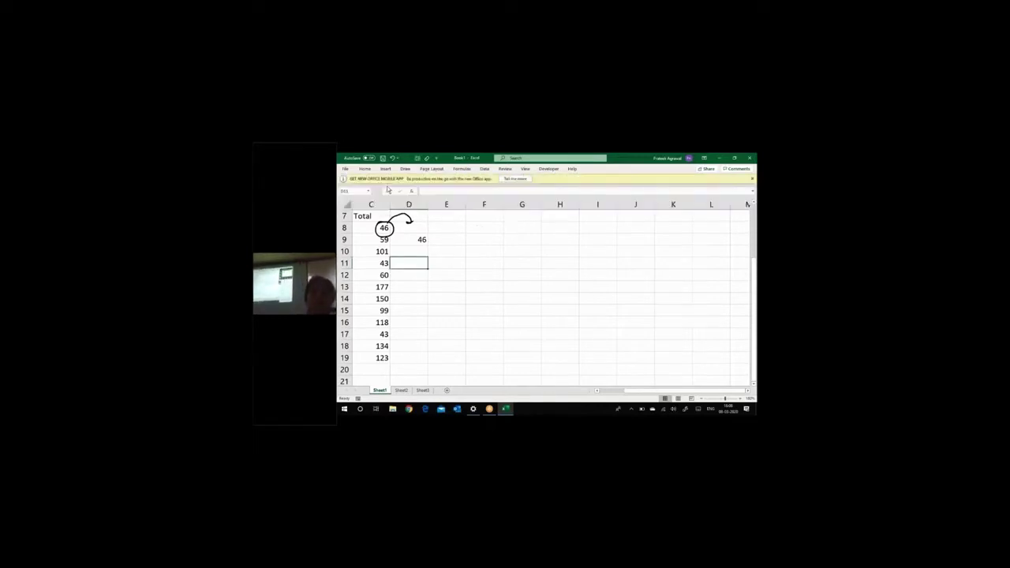
{"action": "left_click_drag", "start_coordinate": [384, 228], "coordinate": [406, 220]}
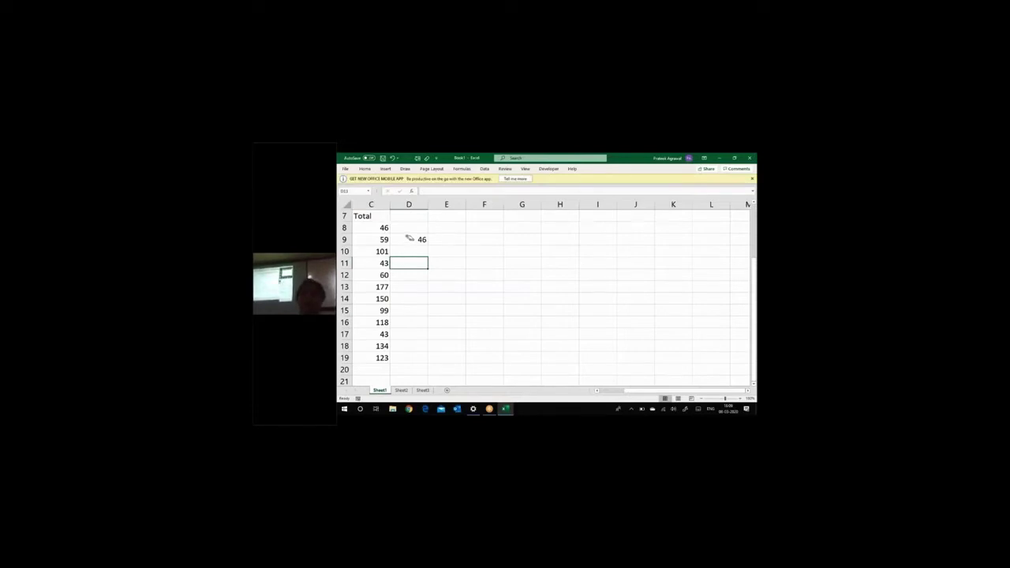
{"action": "left_click", "coordinate": [403, 239]}
{"action": "key", "text": "Delete"}
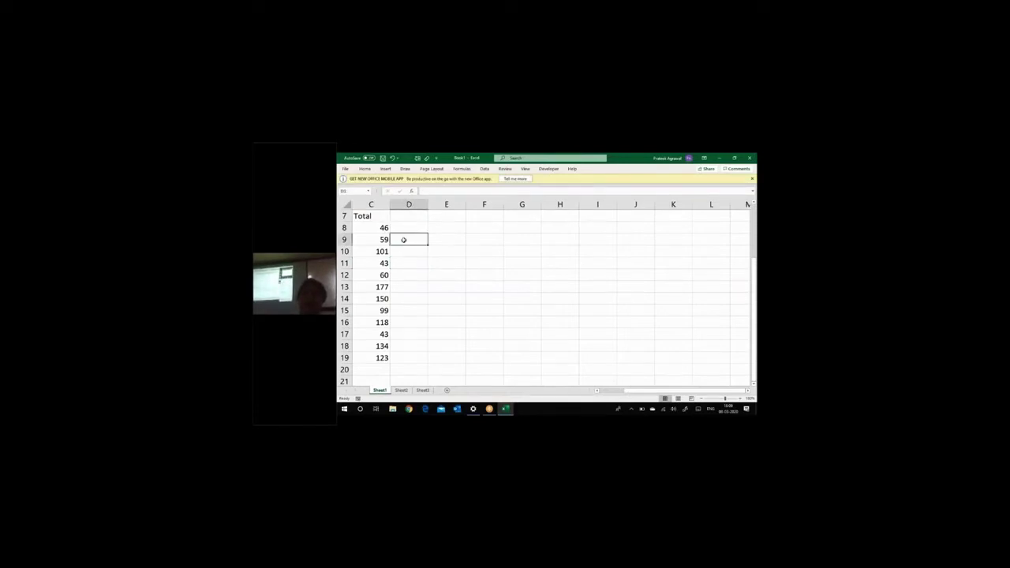
{"action": "key", "text": "Left"}
{"action": "key", "text": "Up"}
{"action": "left_click_drag", "start_coordinate": [390, 233], "coordinate": [485, 229]}
{"action": "double_click", "coordinate": [406, 228]}
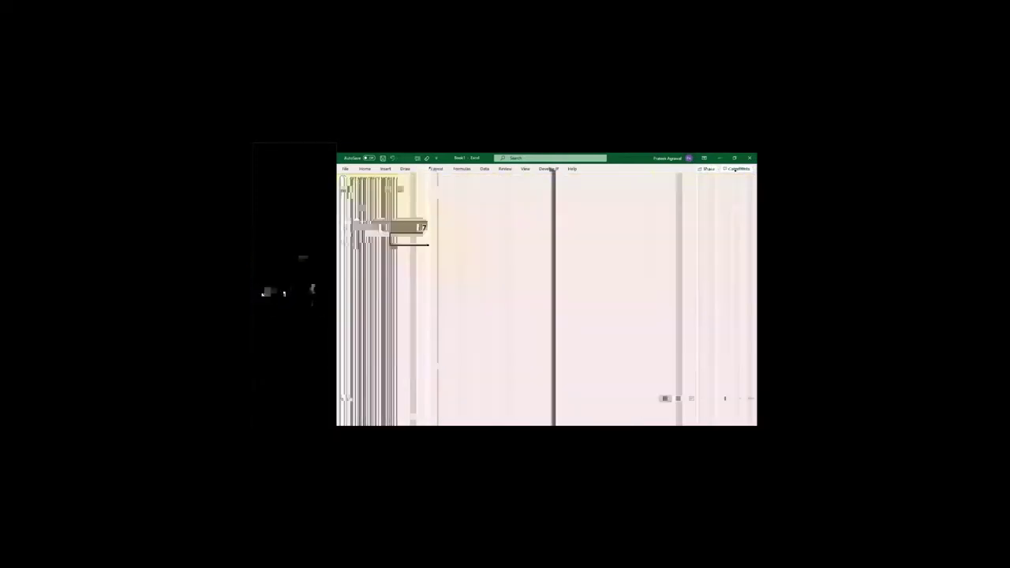
{"action": "double_click", "coordinate": [442, 228]}
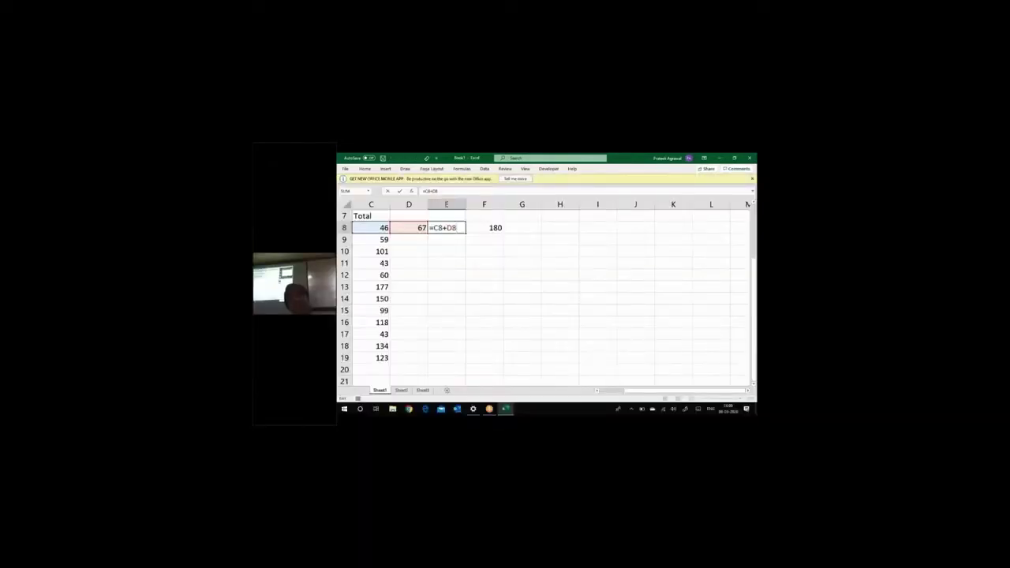
{"action": "key", "text": "Return"}
{"action": "double_click", "coordinate": [485, 227]}
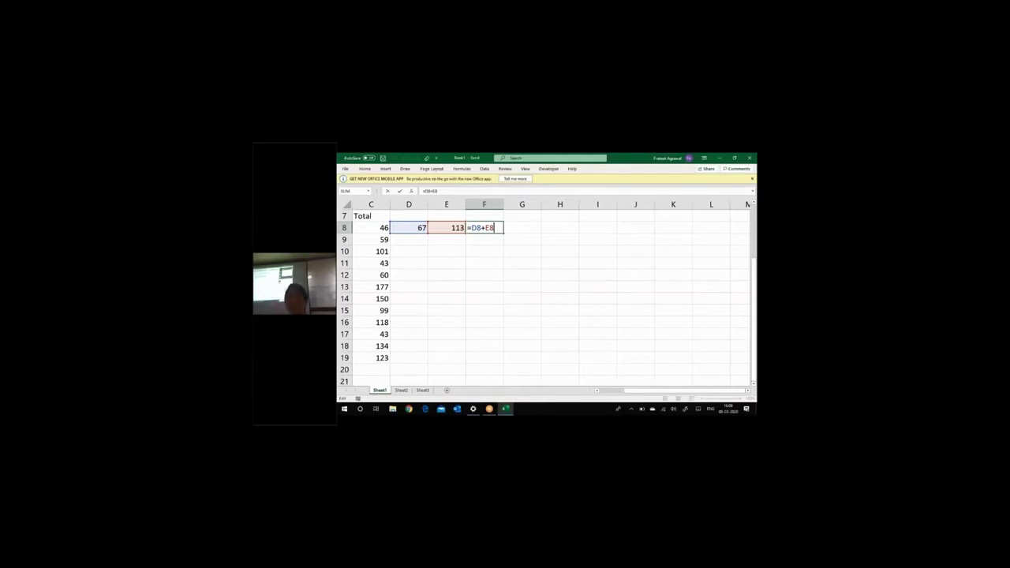
{"action": "key", "text": "Return"}
{"action": "left_click_drag", "start_coordinate": [408, 227], "coordinate": [499, 230]}
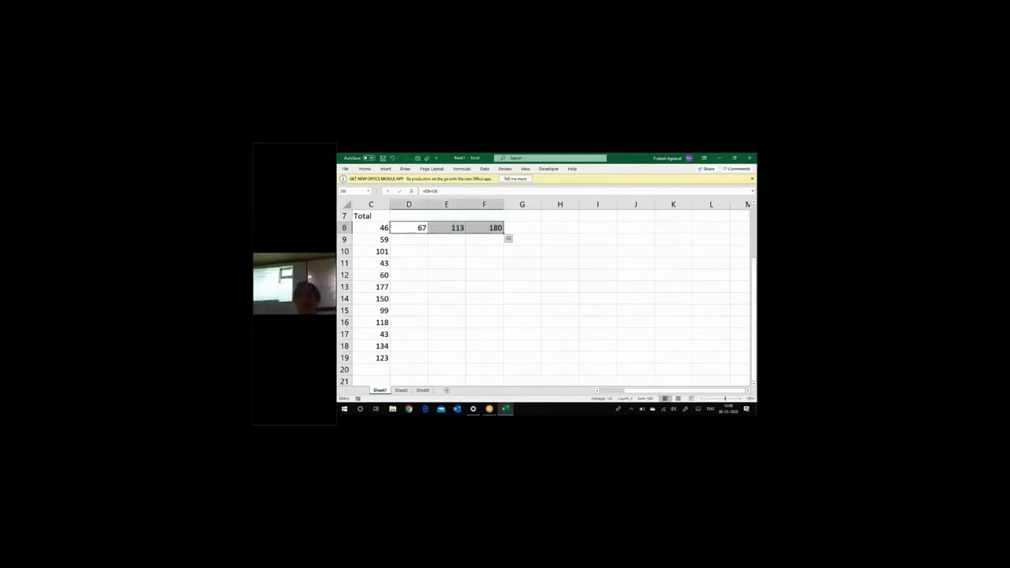
{"action": "key", "text": "Delete"}
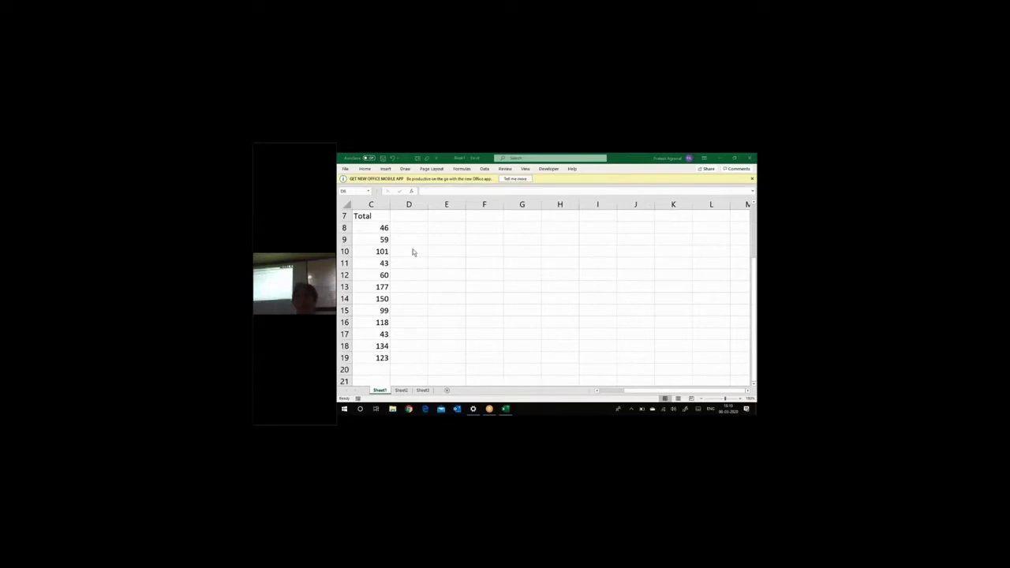
Add a 'Grand Total' heading in G1 with 200 beneath it in G2.
{"action": "left_click_drag", "start_coordinate": [408, 233], "coordinate": [489, 239]}
{"action": "key", "text": "Up"}
{"action": "key", "text": "Up"}
{"action": "key", "text": "Up"}
{"action": "key", "text": "Up"}
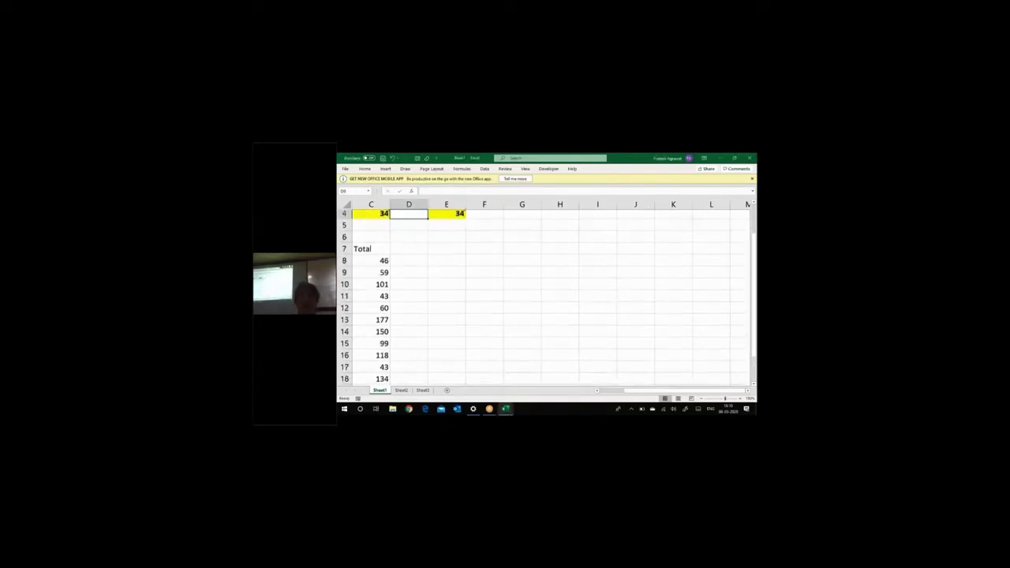
{"action": "key", "text": "Up"}
{"action": "key", "text": "Up"}
{"action": "key", "text": "Up"}
{"action": "key", "text": "Right"}
{"action": "key", "text": "Right"}
{"action": "key", "text": "Right"}
{"action": "type", "text": "Grand"}
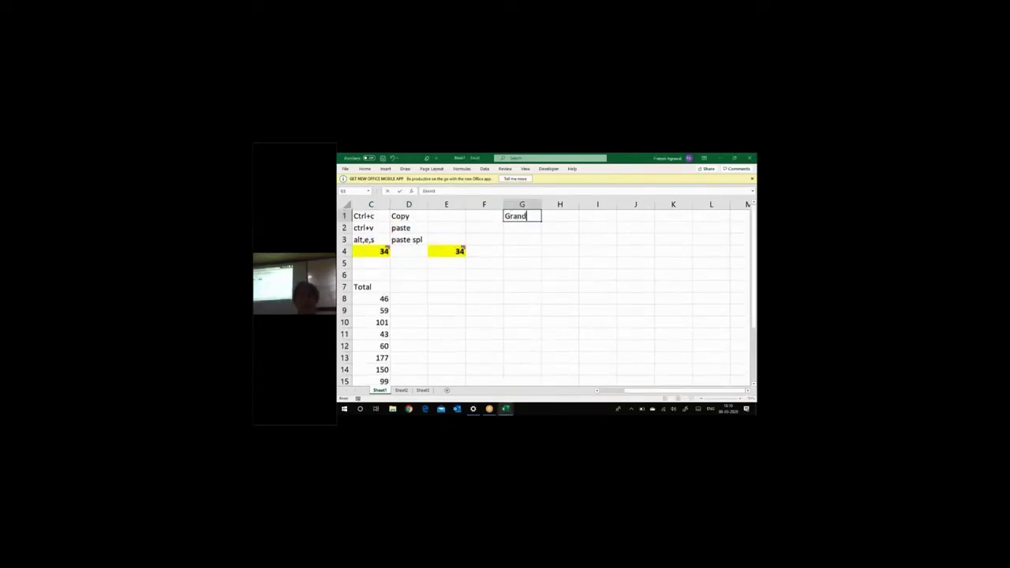
{"action": "type", "text": " Tot"}
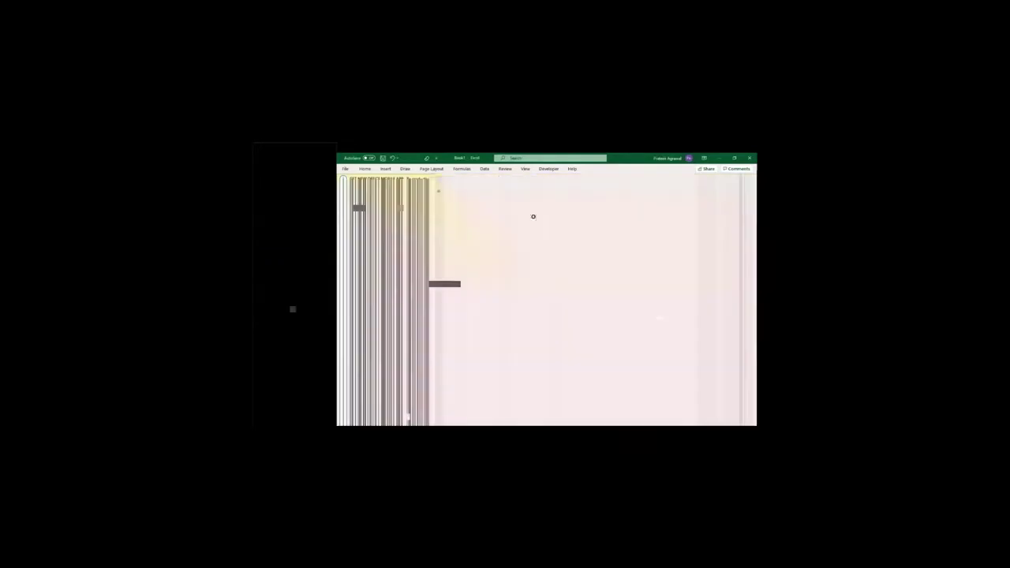
{"action": "type", "text": "al"}
{"action": "key", "text": "Return"}
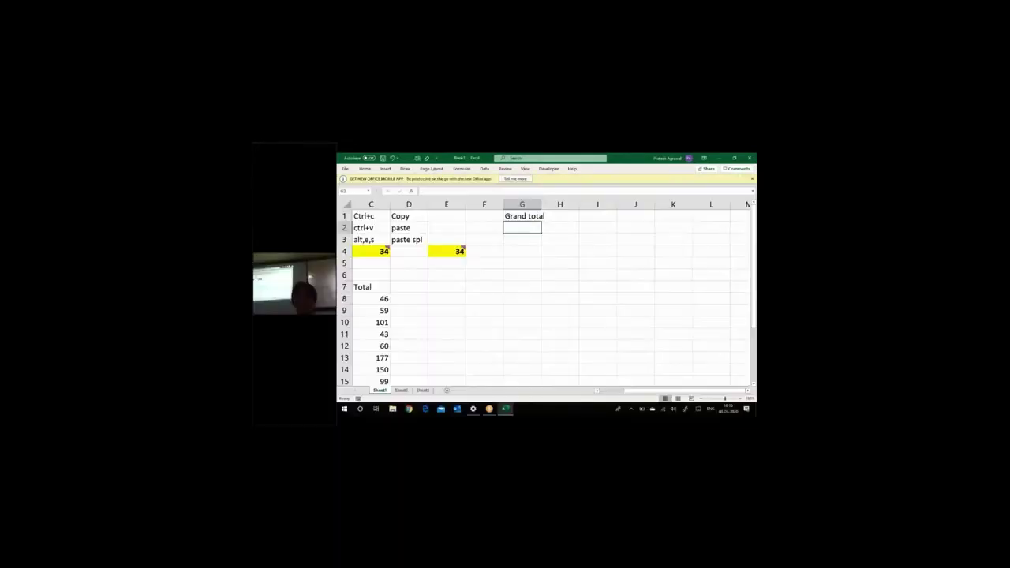
{"action": "type", "text": "200"}
{"action": "key", "text": "Return"}
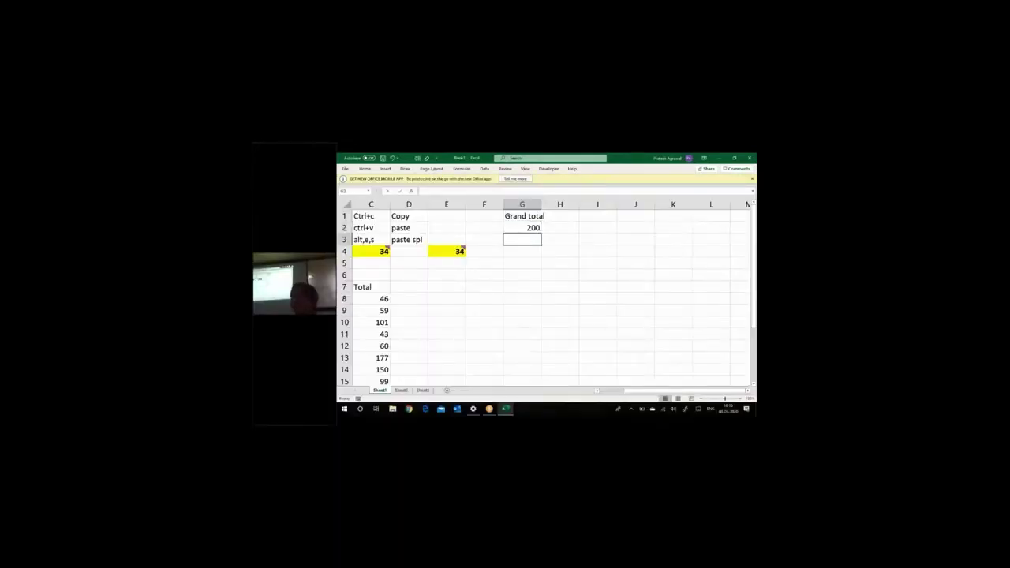
Head column D with % in D7.
{"action": "key", "text": "Left"}
{"action": "key", "text": "Left"}
{"action": "key", "text": "Left"}
{"action": "key", "text": "Left"}
{"action": "key", "text": "Left"}
{"action": "key", "text": "Left"}
{"action": "key", "text": "Down"}
{"action": "key", "text": "Down"}
{"action": "key", "text": "Down"}
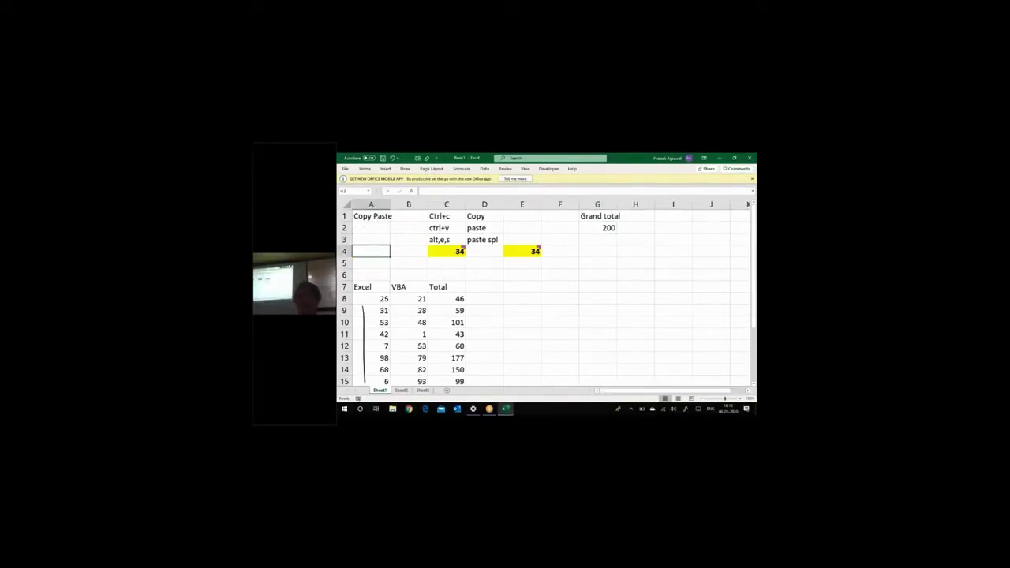
{"action": "left_click", "coordinate": [445, 286]}
{"action": "left_click", "coordinate": [483, 286]}
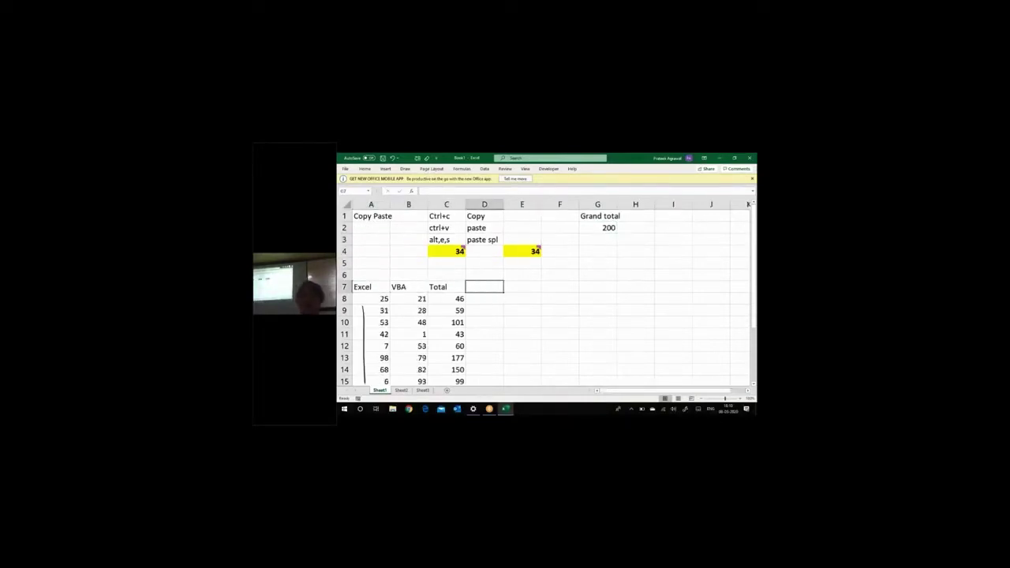
{"action": "type", "text": "%"}
{"action": "key", "text": "Return"}
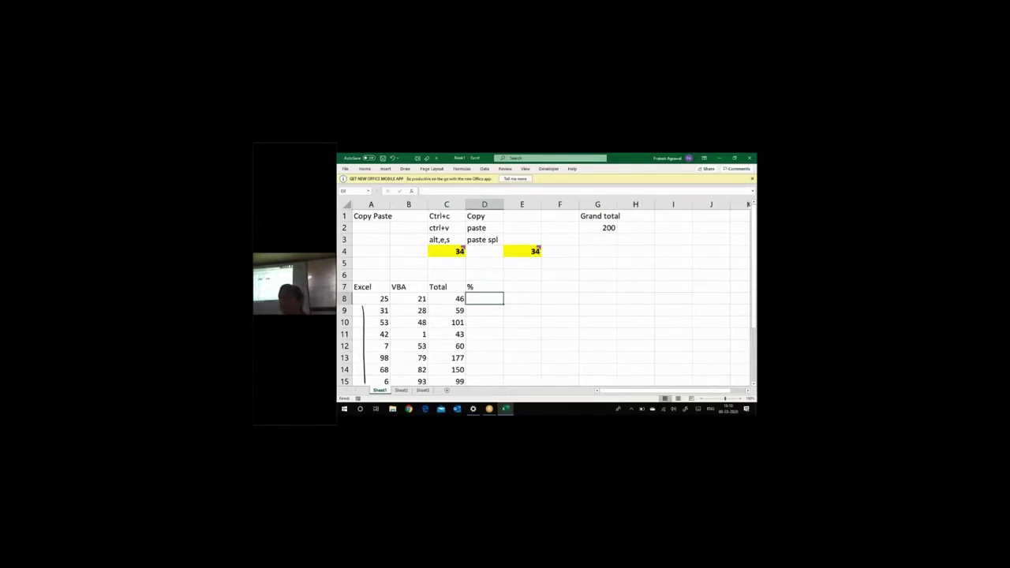
Enter =46*100/200 in D8 so it shows 23, and recheck the formula.
{"action": "type", "text": "=46/"}
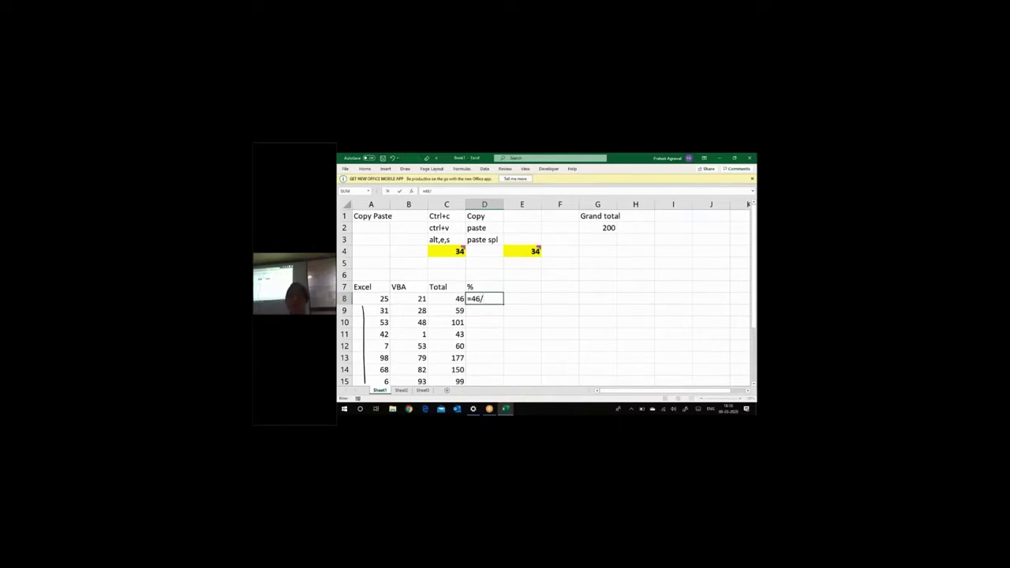
{"action": "type", "text": "200"}
{"action": "left_click", "coordinate": [481, 299]}
{"action": "type", "text": "*100"}
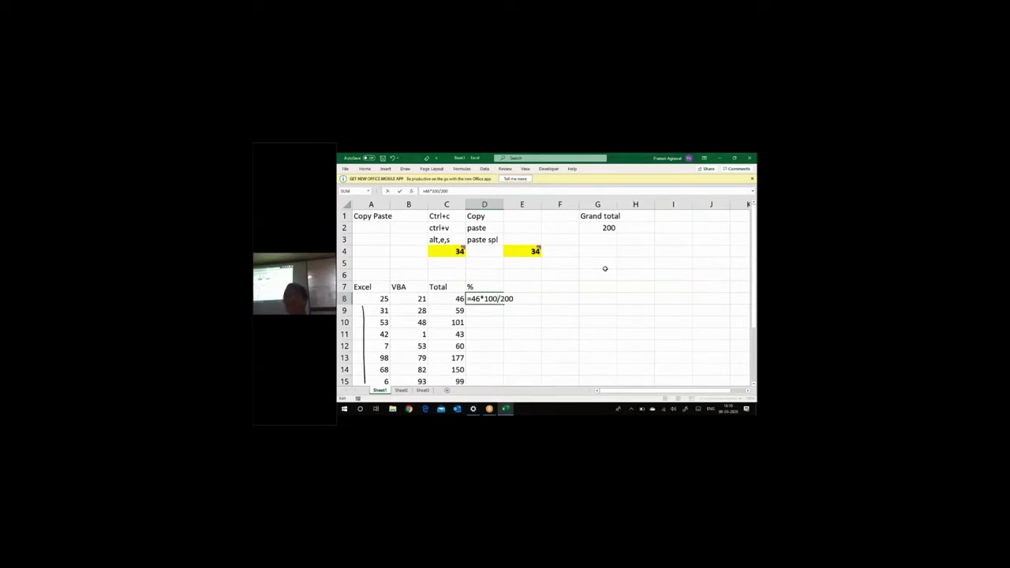
{"action": "key", "text": "Return"}
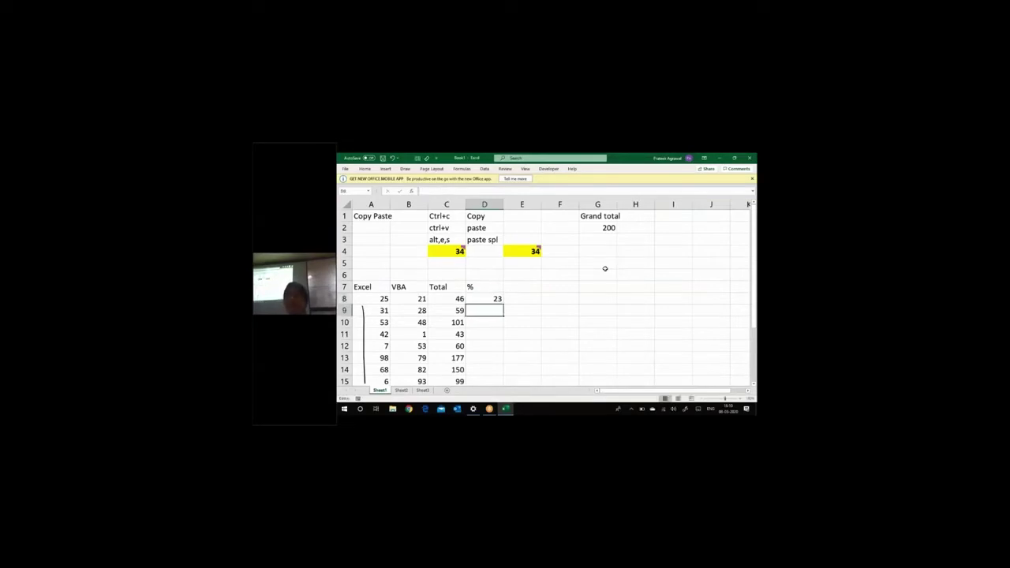
{"action": "key", "text": "Up"}
{"action": "key", "text": "F2"}
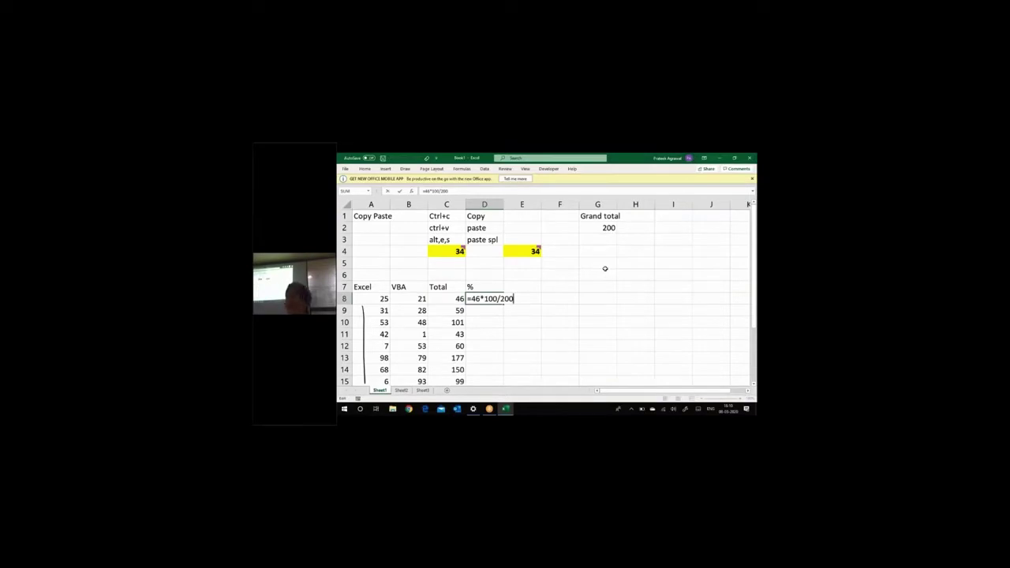
{"action": "key", "text": "Escape"}
{"action": "key", "text": "Return"}
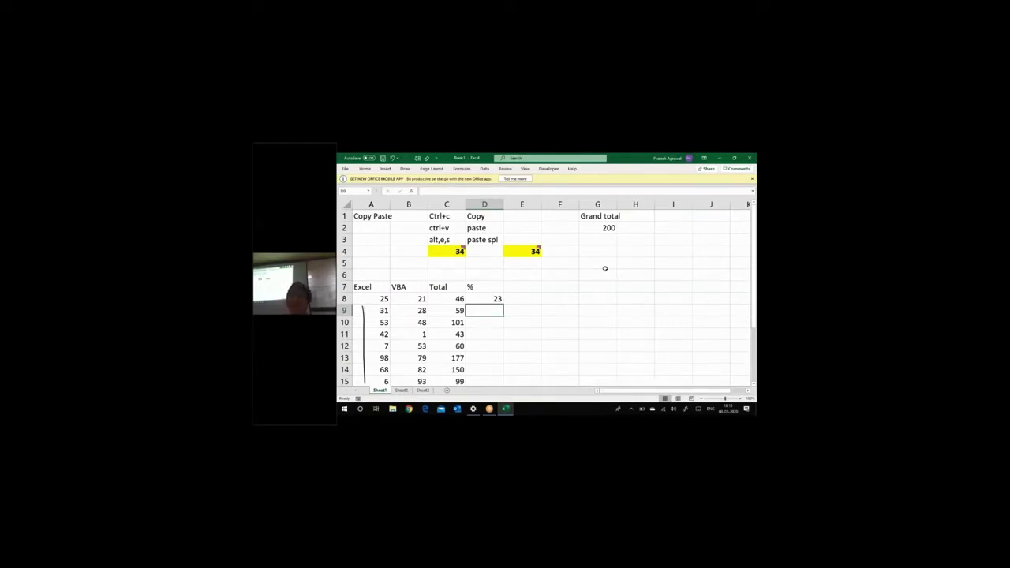
{"action": "key", "text": "Up"}
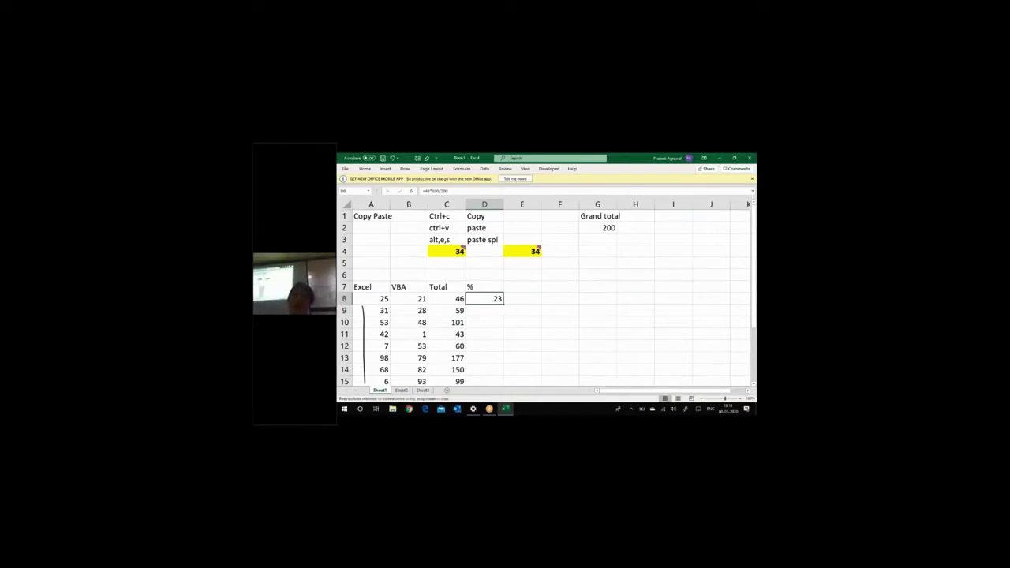
{"action": "double_click", "coordinate": [503, 305]}
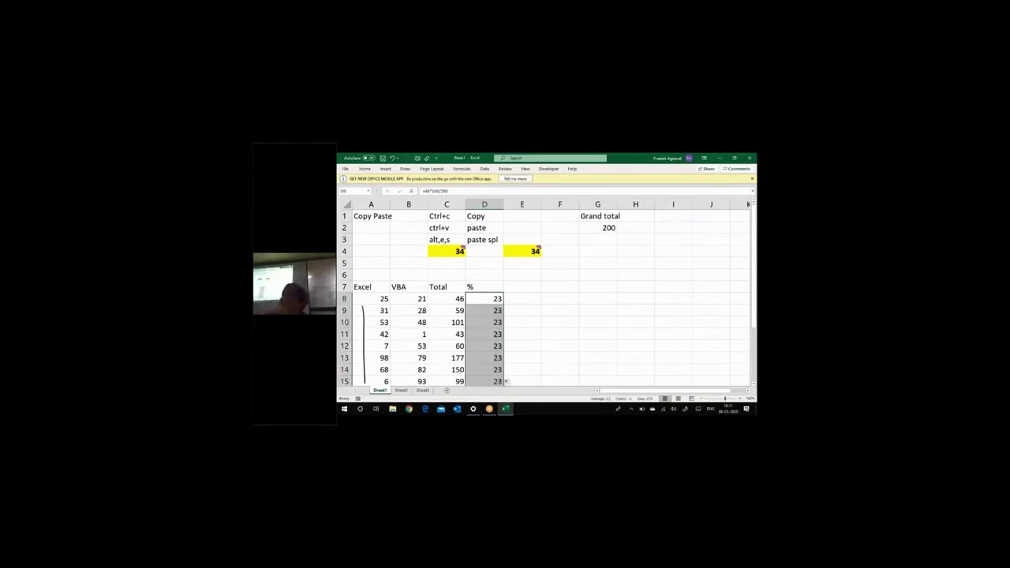
{"action": "left_click", "coordinate": [484, 287]}
{"action": "left_click", "coordinate": [483, 298]}
{"action": "key", "text": "F2"}
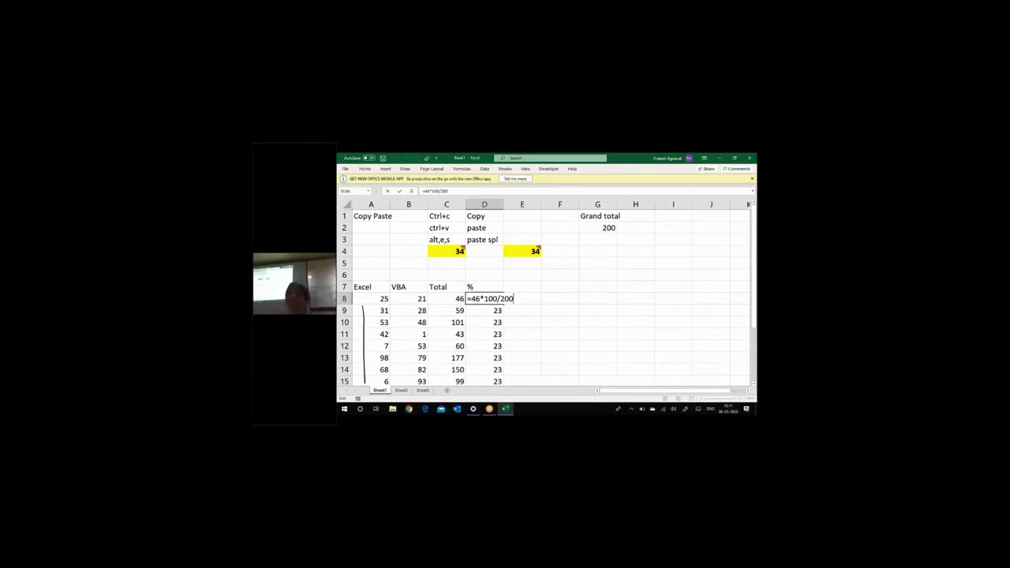
{"action": "key", "text": "Escape"}
{"action": "key", "text": "Down"}
{"action": "key", "text": "shift+Down"}
{"action": "key", "text": "shift+Down"}
{"action": "key", "text": "shift+Down"}
{"action": "key", "text": "shift+Down"}
{"action": "key", "text": "shift+Down"}
{"action": "key", "text": "shift+Down"}
{"action": "key", "text": "shift+Down"}
{"action": "key", "text": "shift+Down"}
{"action": "key", "text": "shift+Down"}
{"action": "key", "text": "shift+Down"}
{"action": "key", "text": "Delete"}
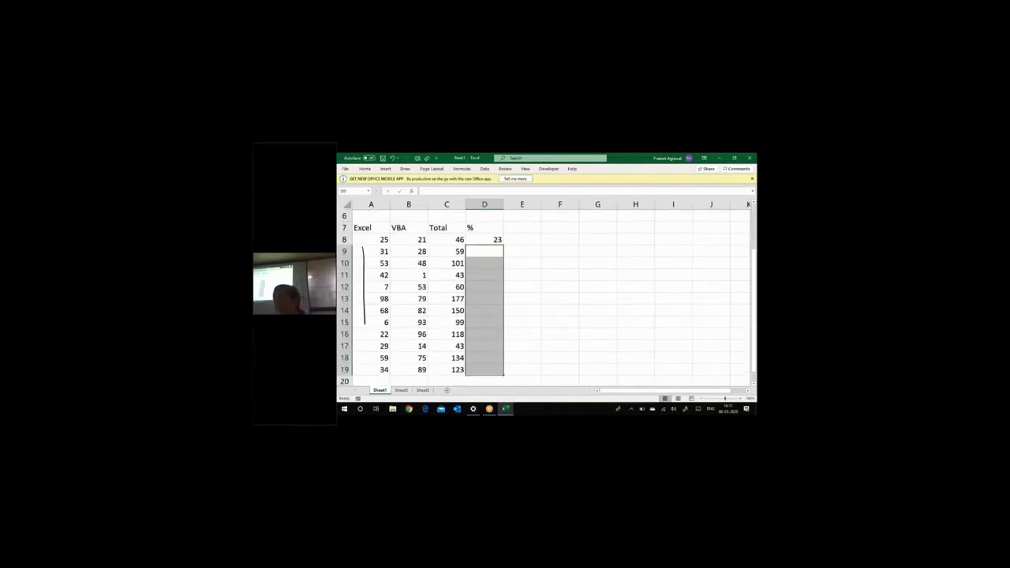
{"action": "left_click", "coordinate": [484, 239]}
{"action": "key", "text": "F2"}
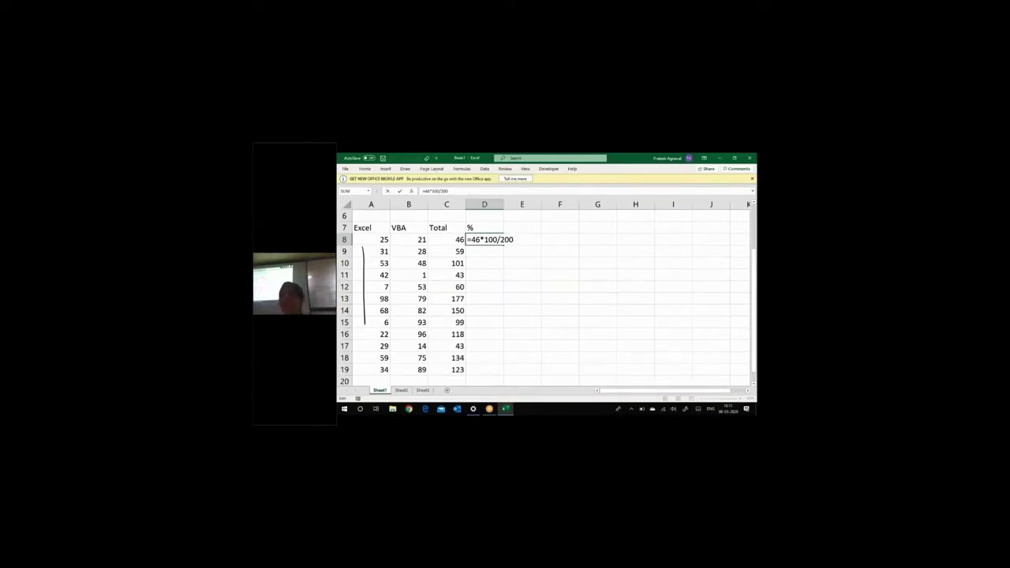
Replace D8's hard-coded formula with =C8/G2, giving 0.23.
{"action": "type", "text": "="}
{"action": "type", "text": "1/1/1/1"}
{"action": "key", "text": "BackSpace"}
{"action": "key", "text": "BackSpace"}
{"action": "key", "text": "BackSpace"}
{"action": "key", "text": "BackSpace"}
{"action": "key", "text": "BackSpace"}
{"action": "key", "text": "BackSpace"}
{"action": "key", "text": "BackSpace"}
{"action": "key", "text": "BackSpace"}
{"action": "key", "text": "BackSpace"}
{"action": "key", "text": "BackSpace"}
{"action": "key", "text": "BackSpace"}
{"action": "key", "text": "BackSpace"}
{"action": "key", "text": "BackSpace"}
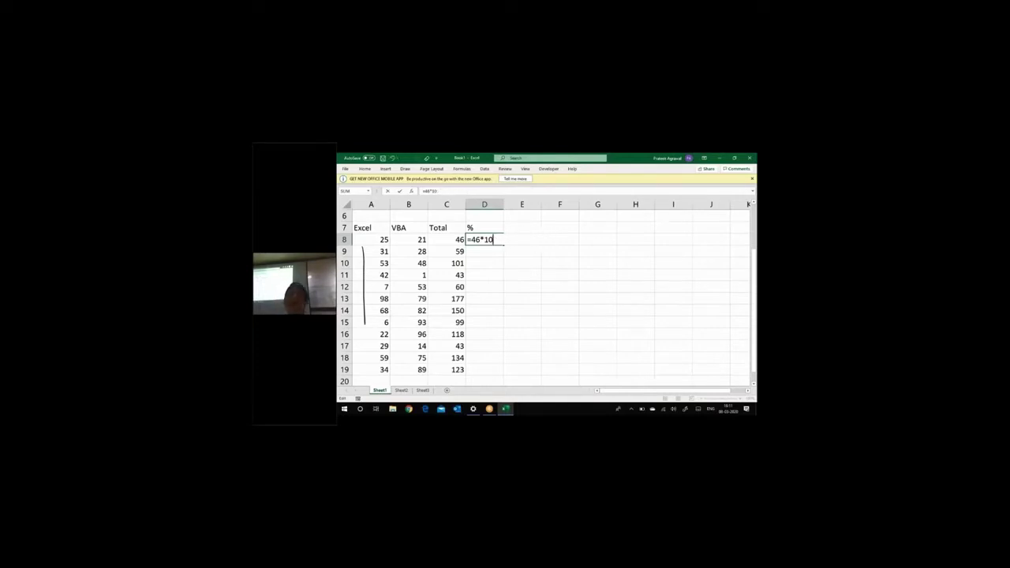
{"action": "key", "text": "BackSpace"}
{"action": "key", "text": "BackSpace"}
{"action": "key", "text": "BackSpace"}
{"action": "key", "text": "BackSpace"}
{"action": "key", "text": "BackSpace"}
{"action": "left_click", "coordinate": [455, 240]}
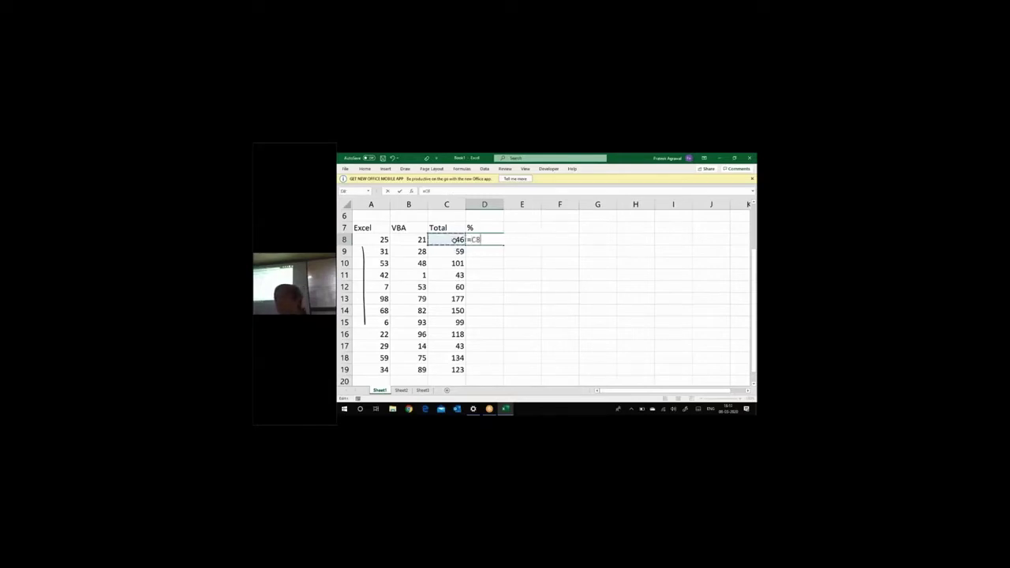
{"action": "type", "text": "/"}
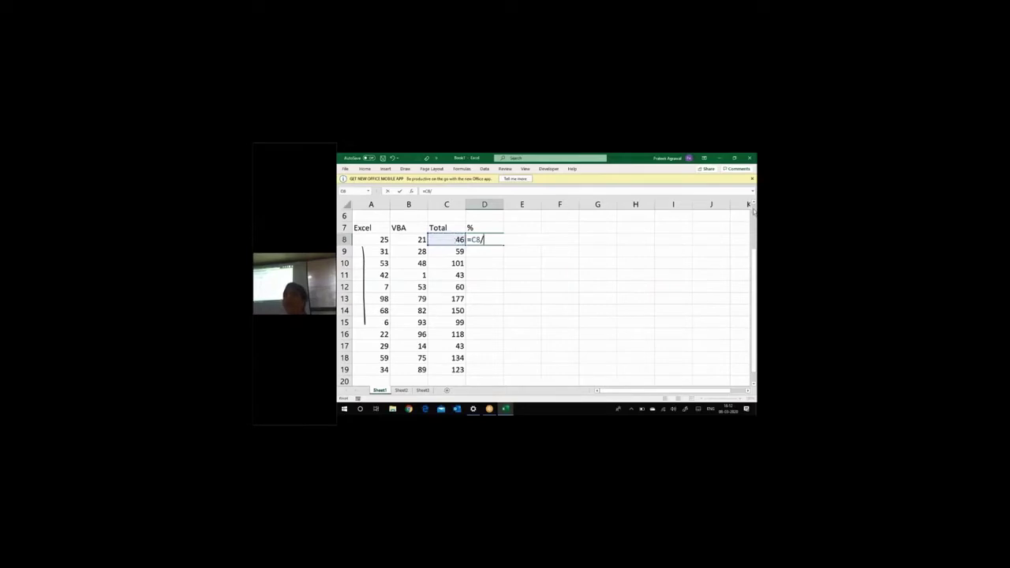
{"action": "scroll", "coordinate": [753, 209], "scroll_direction": "up", "scroll_amount": 2}
{"action": "left_click", "coordinate": [604, 227]}
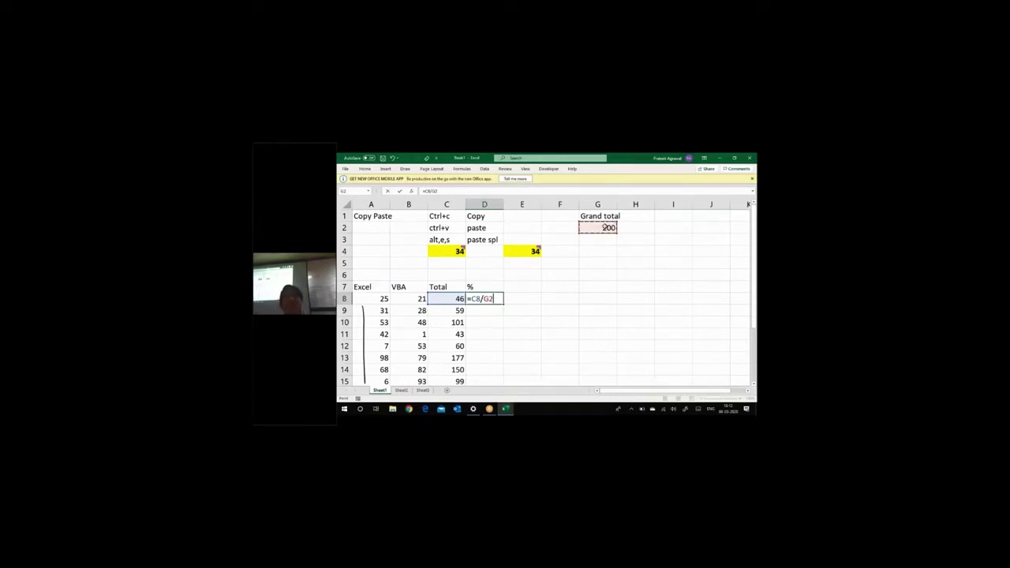
{"action": "key", "text": "Return"}
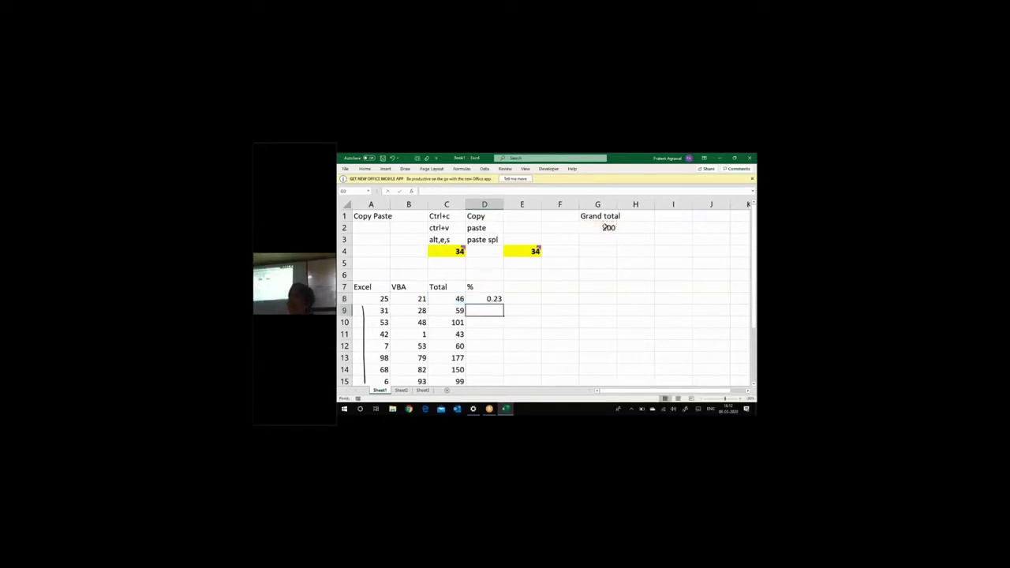
{"action": "key", "text": "Up"}
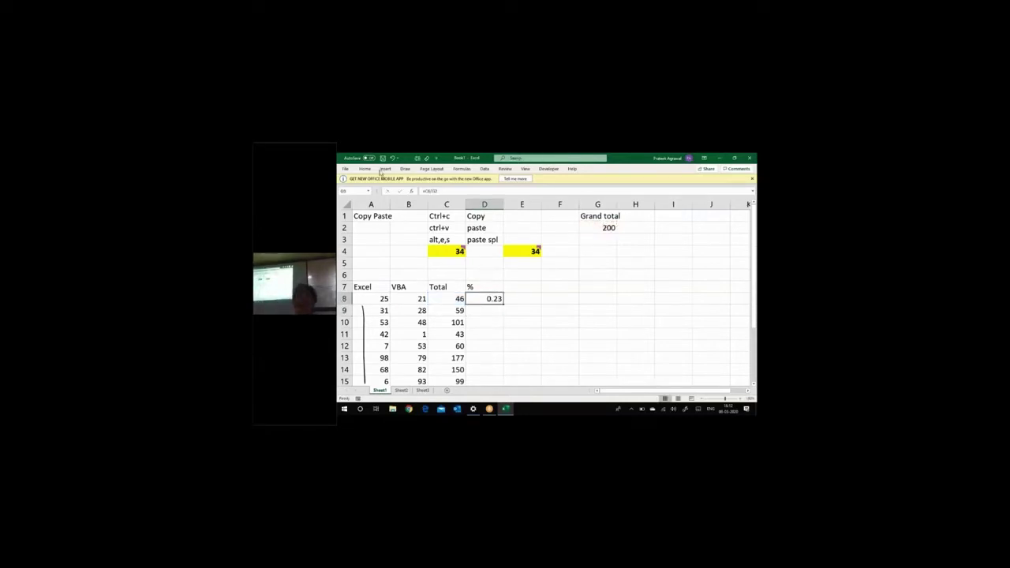
Format D8 as Percent Style (23%) and fill its formula down to D15.
{"action": "left_click", "coordinate": [365, 170]}
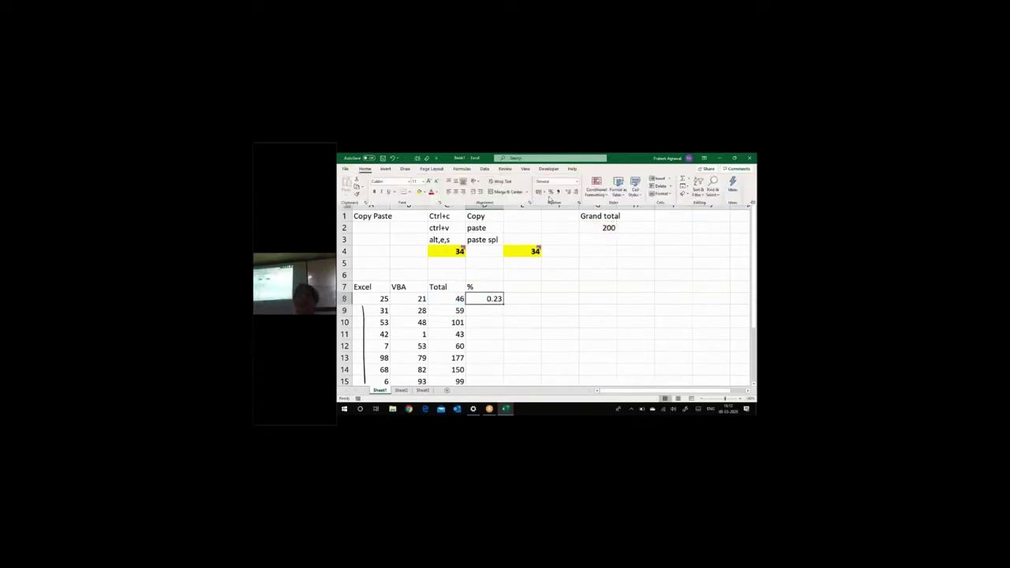
{"action": "left_click", "coordinate": [551, 193]}
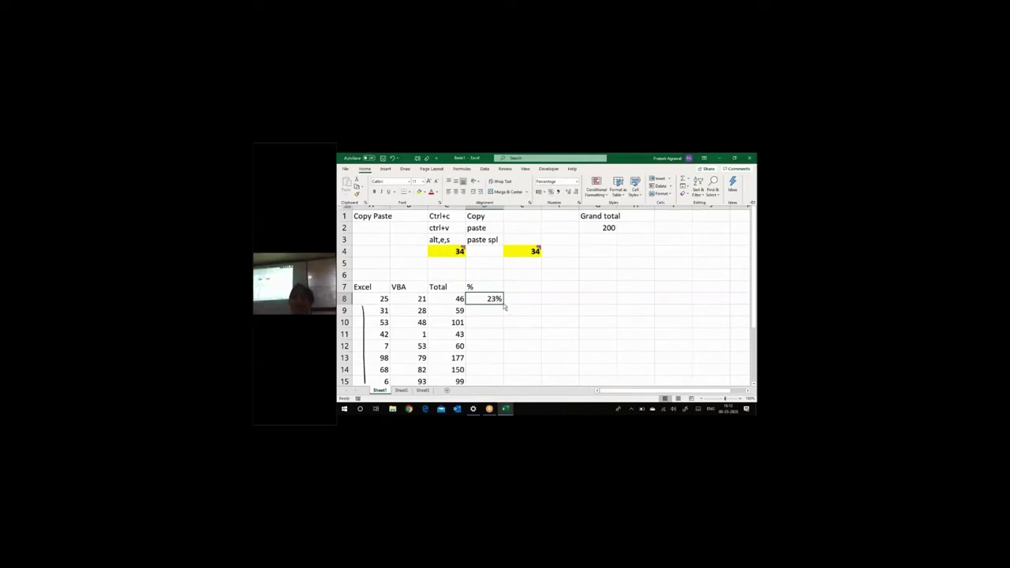
{"action": "left_click", "coordinate": [503, 306]}
{"action": "double_click", "coordinate": [503, 306]}
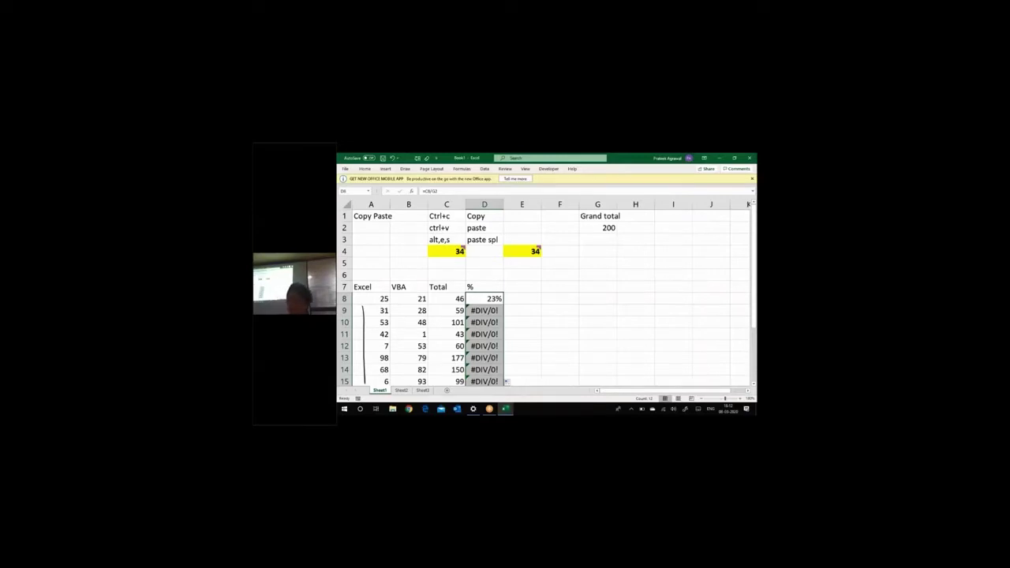
Inspect the formulas in D8 and D9 to see D9's shifted =C9/G3 reference.
{"action": "left_click", "coordinate": [484, 298]}
{"action": "key", "text": "F2"}
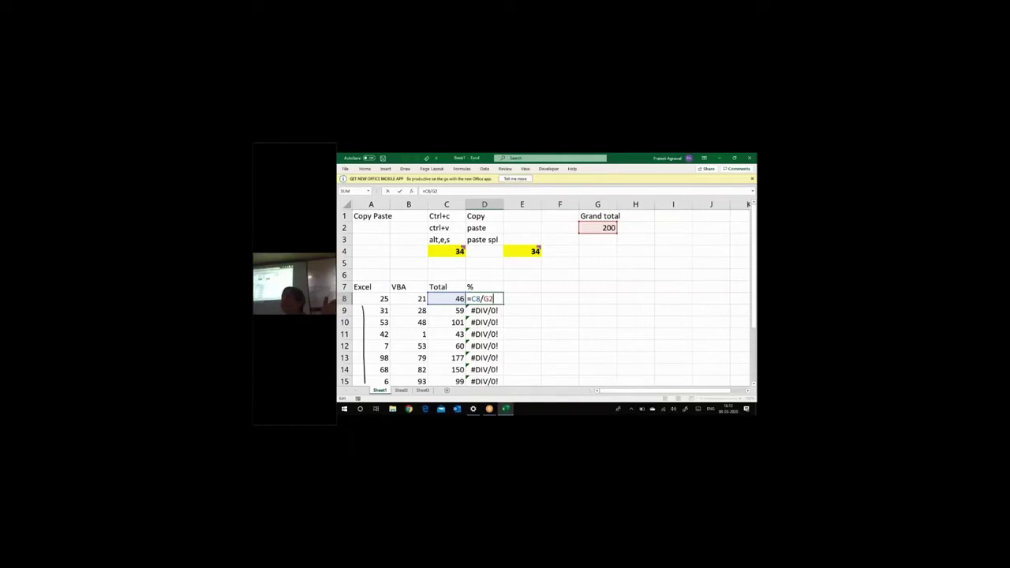
{"action": "key", "text": "Return"}
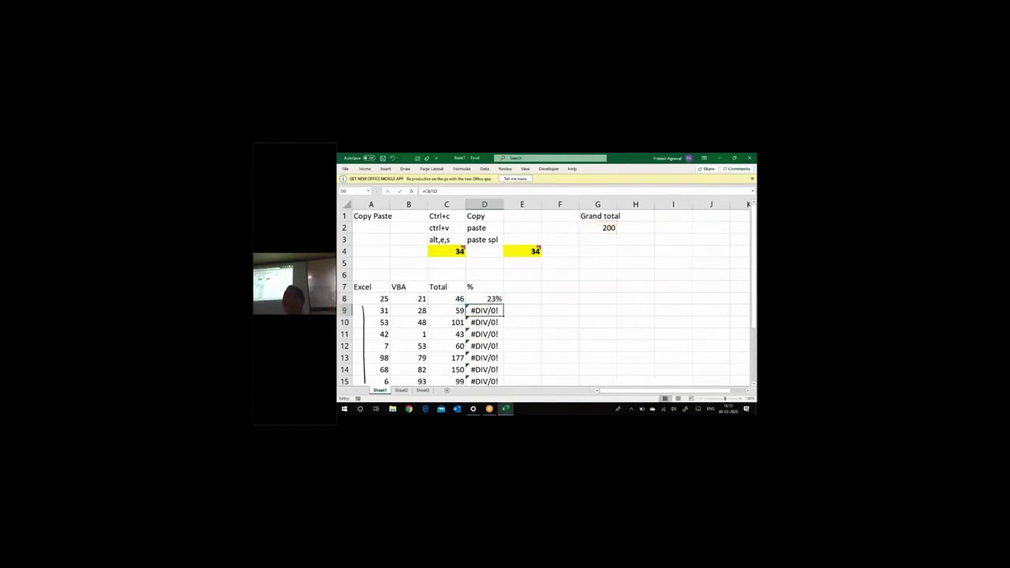
{"action": "key", "text": "F2"}
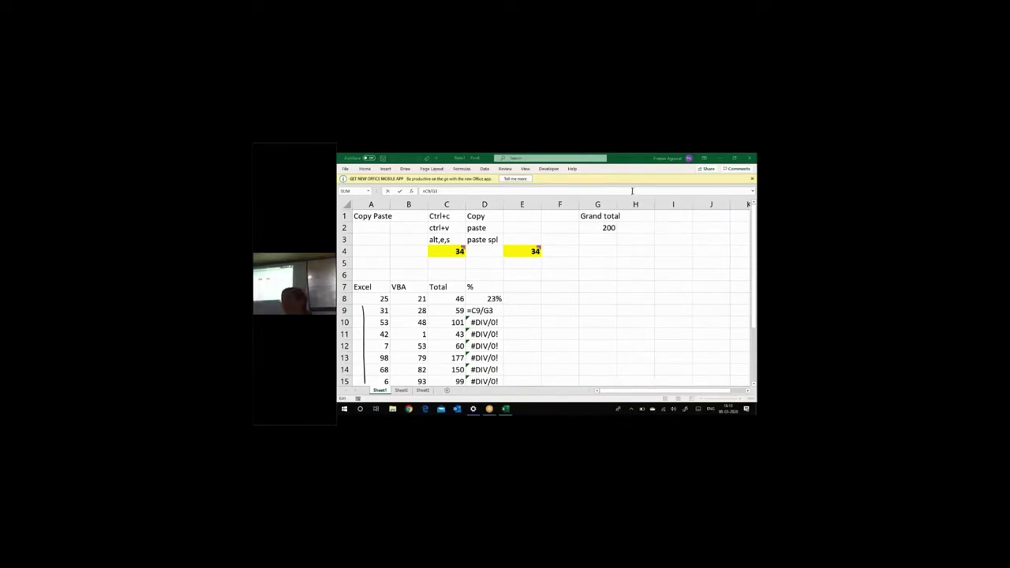
Enter a Fixing heading in G7 with col, row and cell labels below it.
{"action": "left_click", "coordinate": [594, 289]}
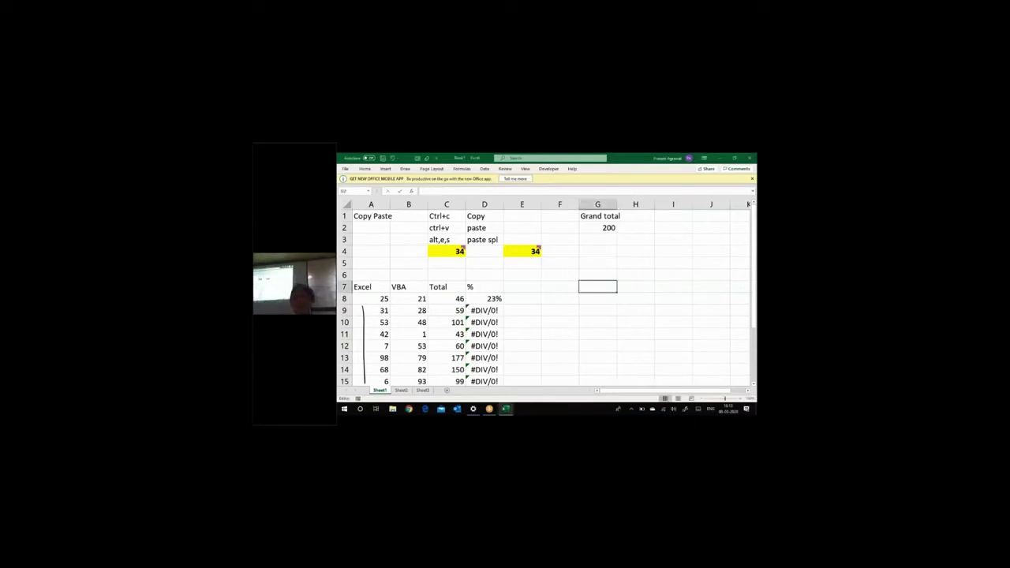
{"action": "type", "text": "Fixing"}
{"action": "key", "text": "Return"}
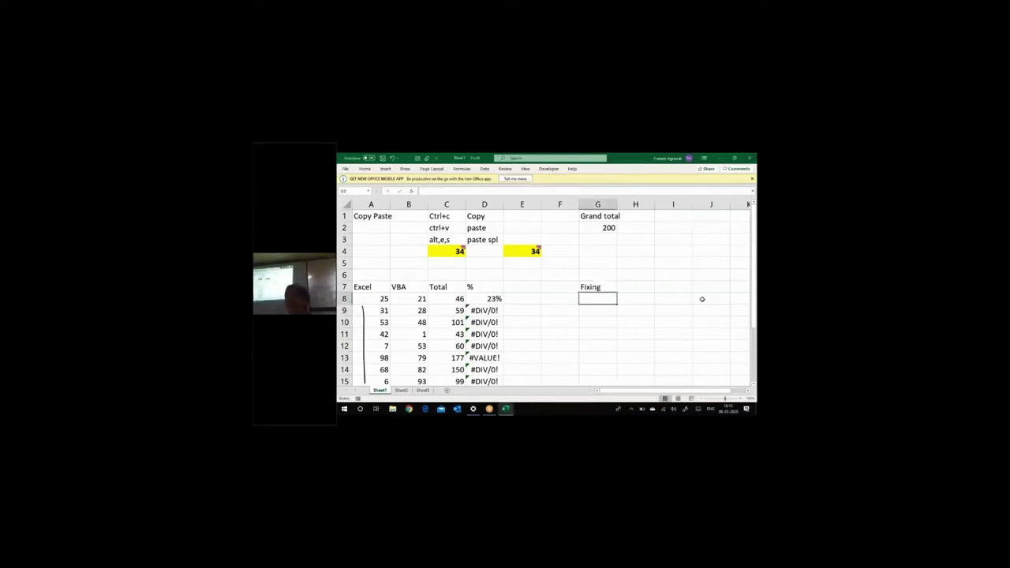
{"action": "type", "text": "col"}
{"action": "key", "text": "Return"}
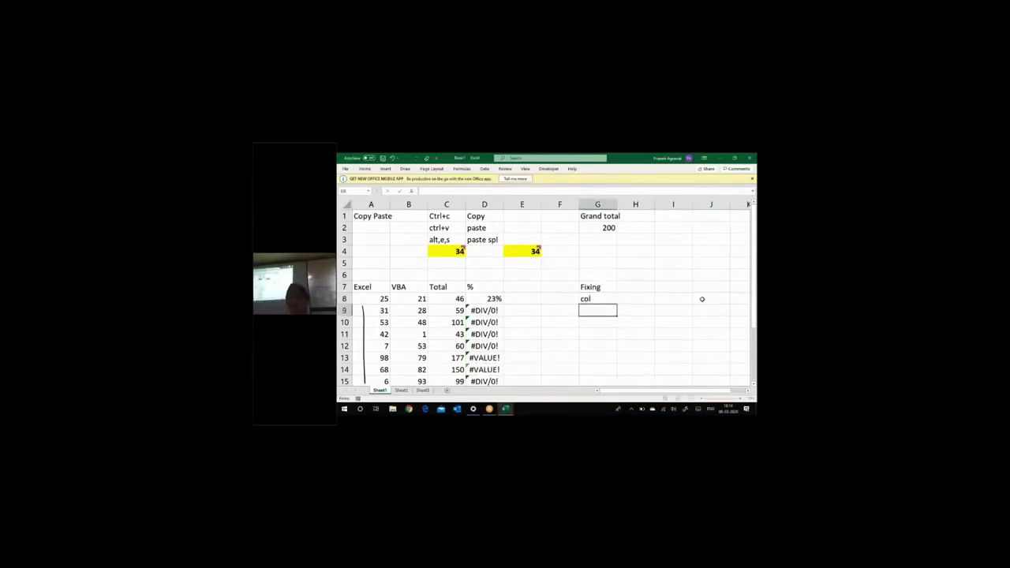
{"action": "type", "text": "row"}
{"action": "key", "text": "Return"}
{"action": "type", "text": "cell"}
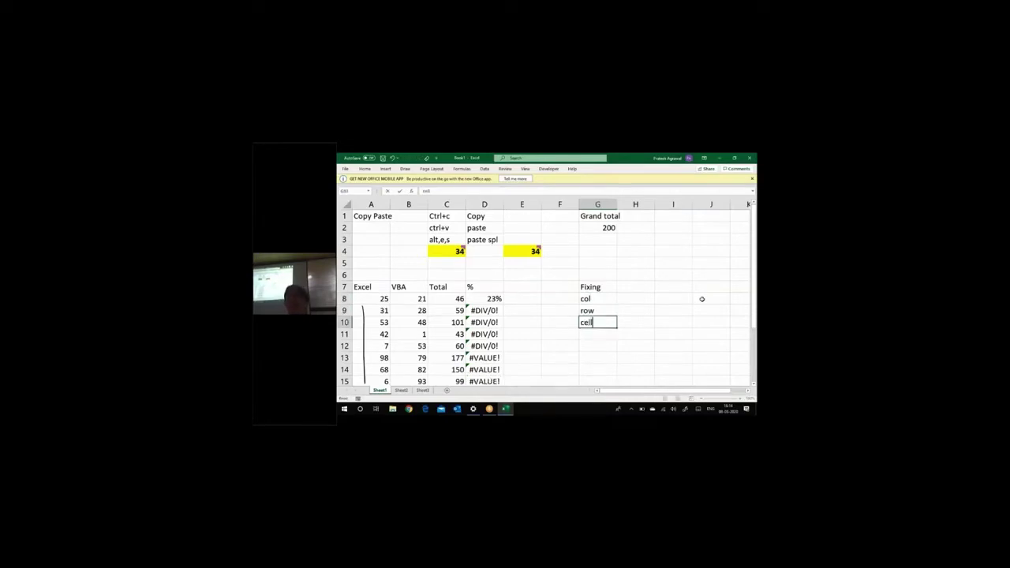
{"action": "key", "text": "Return"}
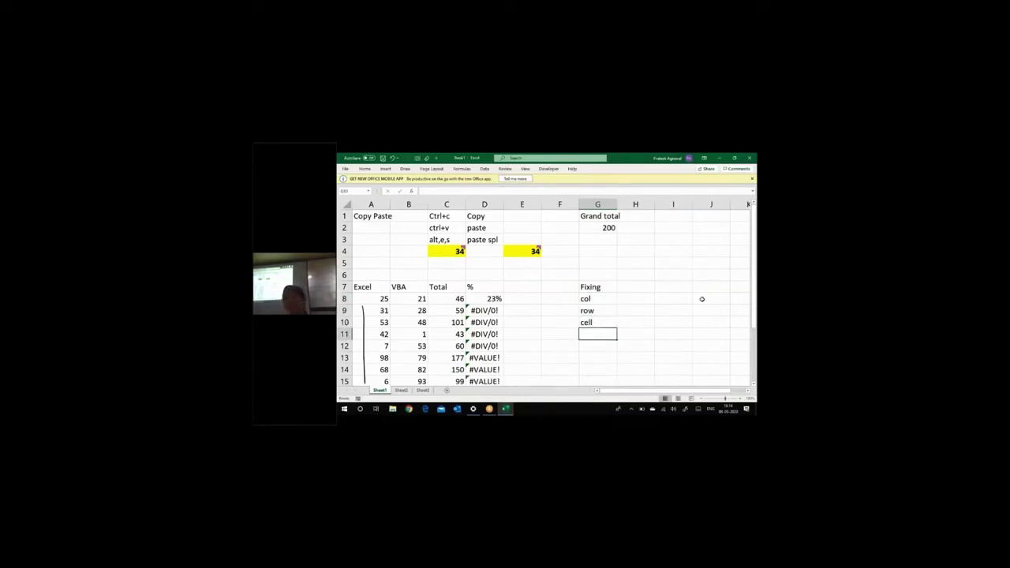
Enter the examples $A1, A$1 and $A$1 in H8:H10 beside the labels, then review them.
{"action": "key", "text": "Up"}
{"action": "key", "text": "Up"}
{"action": "key", "text": "Up"}
{"action": "key", "text": "Right"}
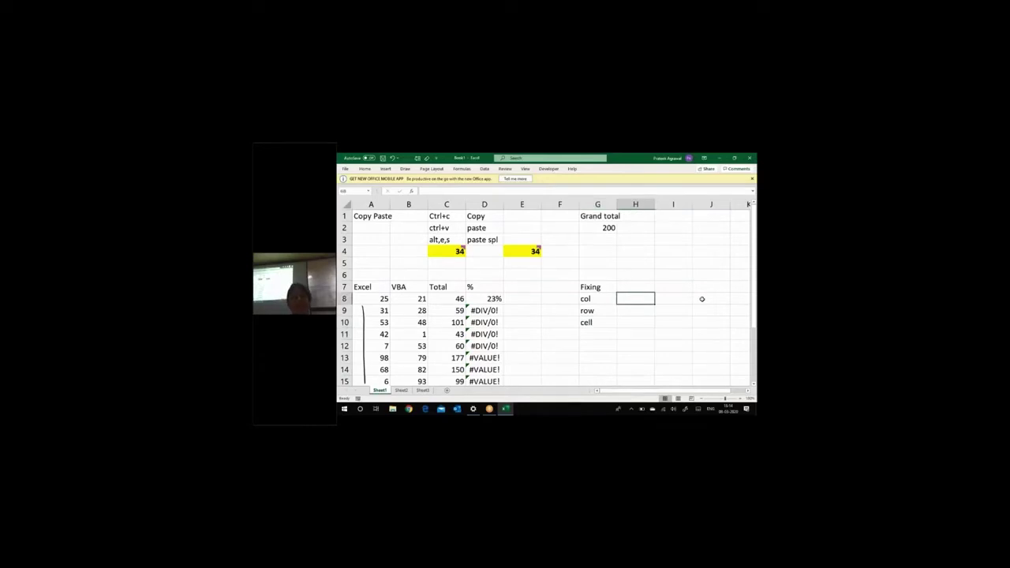
{"action": "type", "text": "$A1"}
{"action": "key", "text": "Return"}
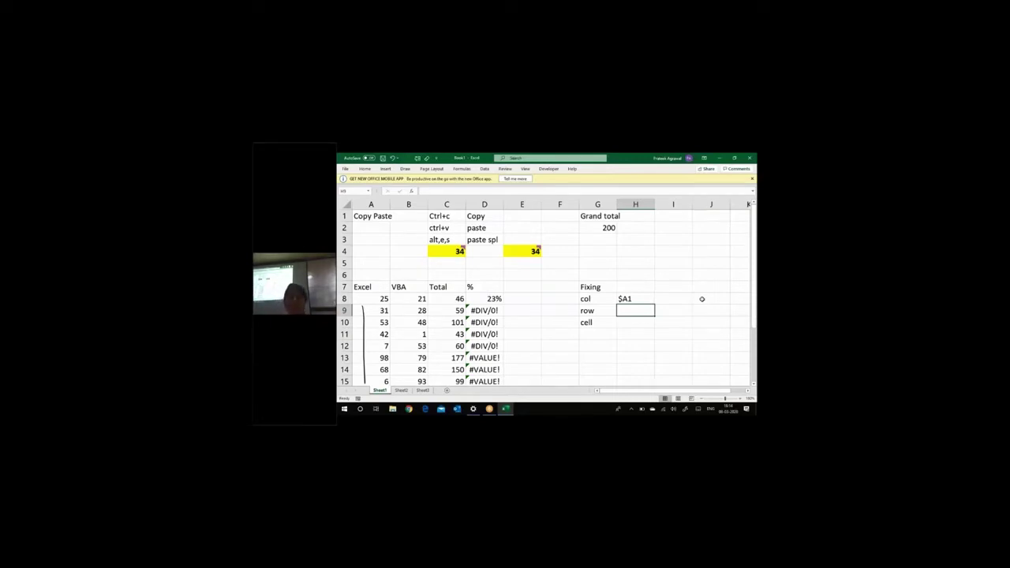
{"action": "type", "text": "A$1"}
{"action": "key", "text": "Return"}
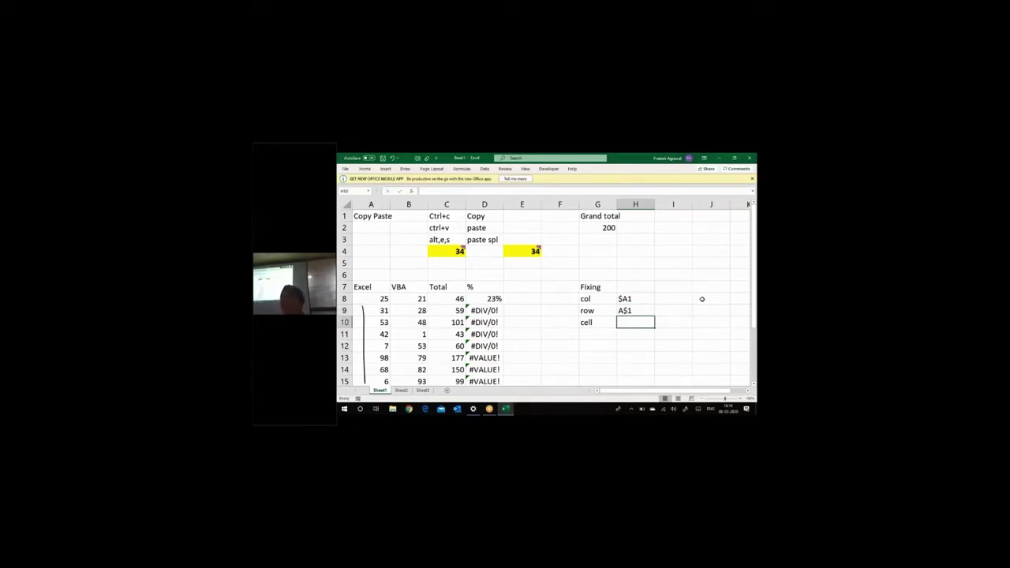
{"action": "type", "text": "$A$1"}
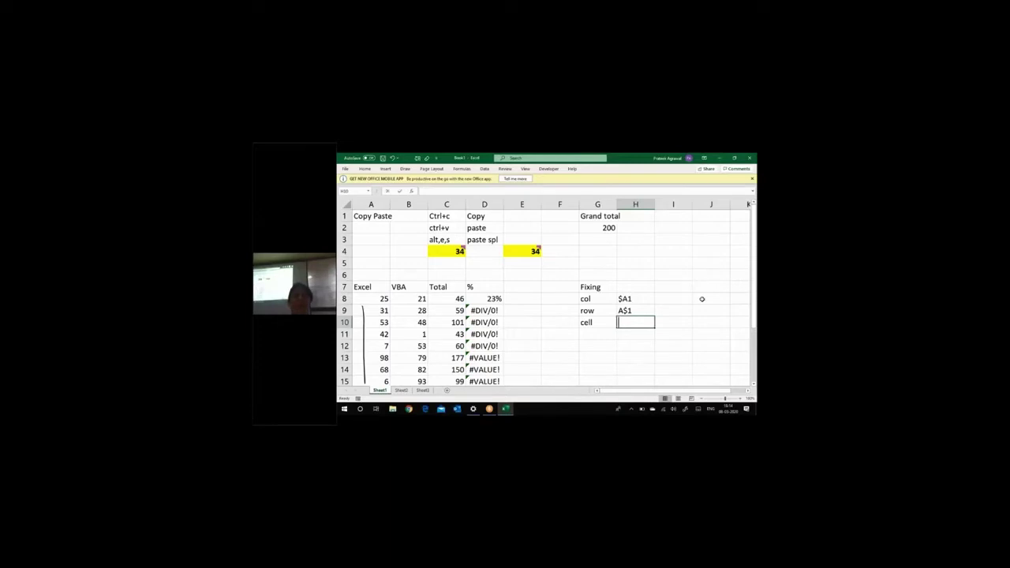
{"action": "key", "text": "Return"}
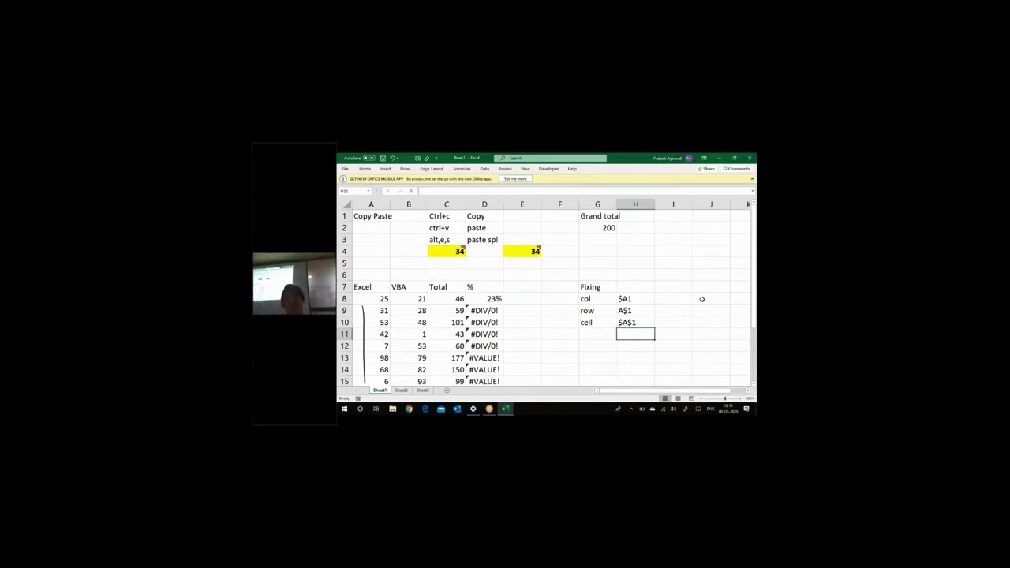
{"action": "key", "text": "Up"}
{"action": "key", "text": "Up"}
{"action": "key", "text": "Up"}
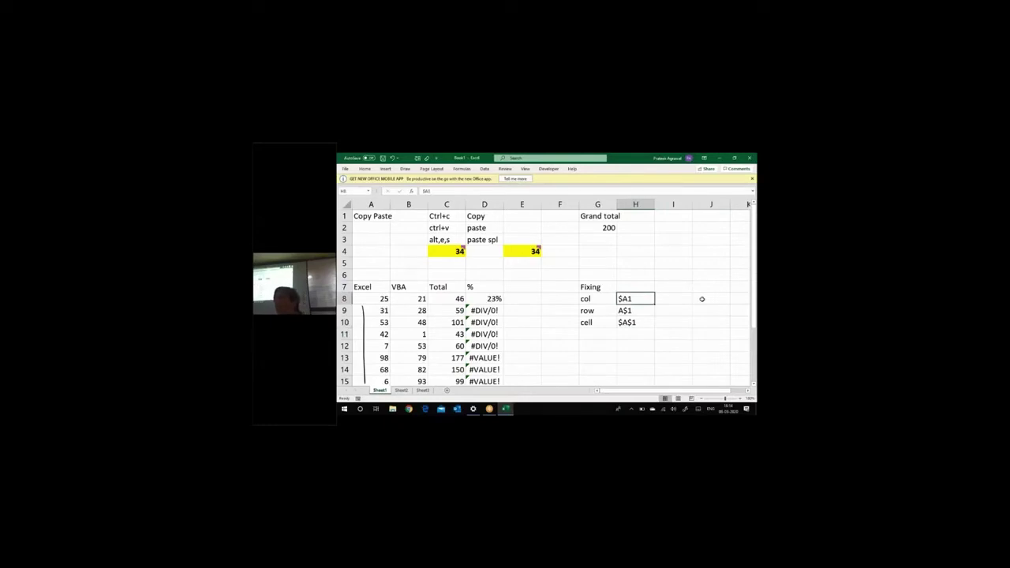
{"action": "key", "text": "Down"}
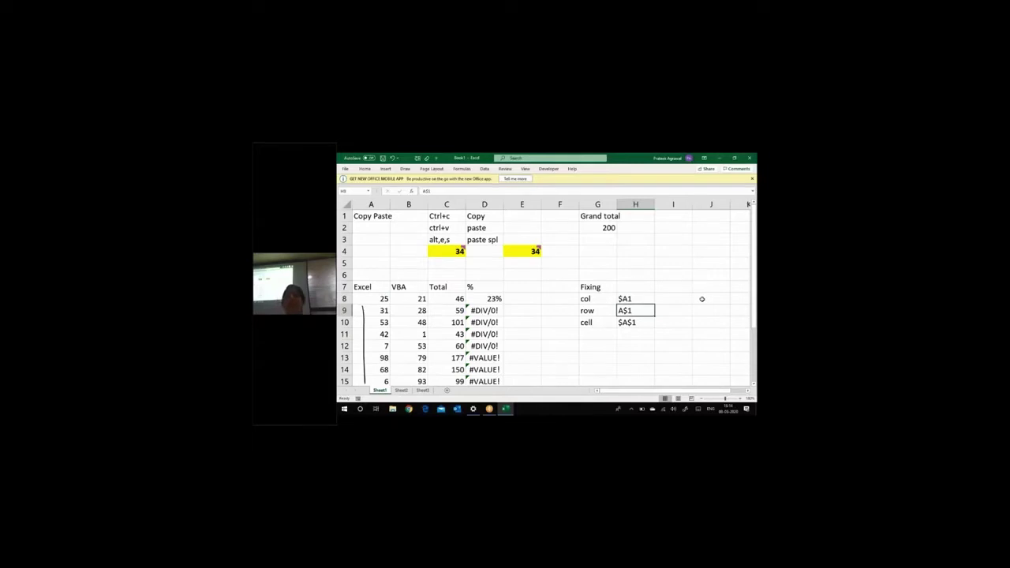
{"action": "key", "text": "Down"}
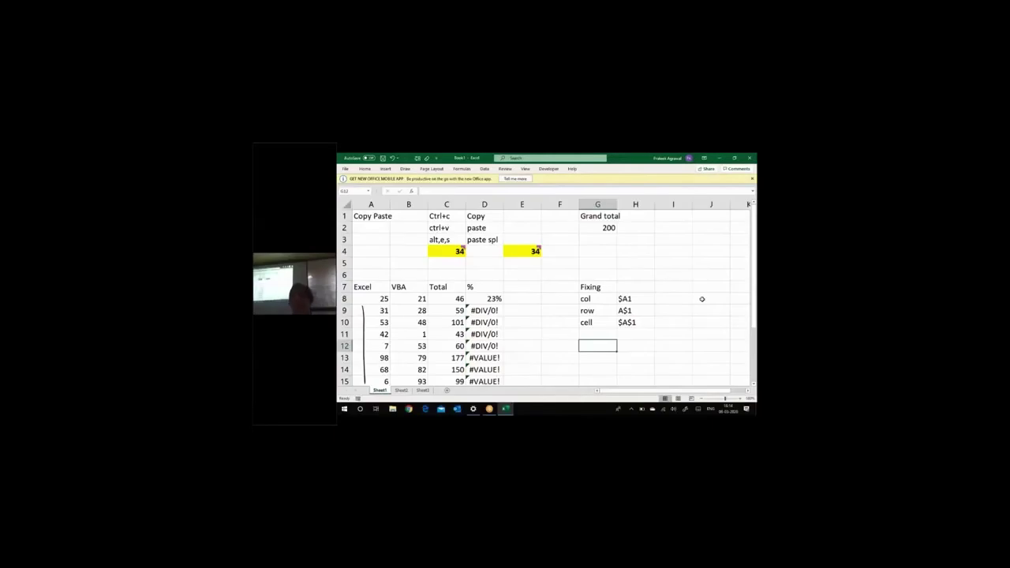
Note F4 in G12, then cycle a G4 reference to G2 through $G$2, G$2, $G2 and cancel it.
{"action": "type", "text": "F4"}
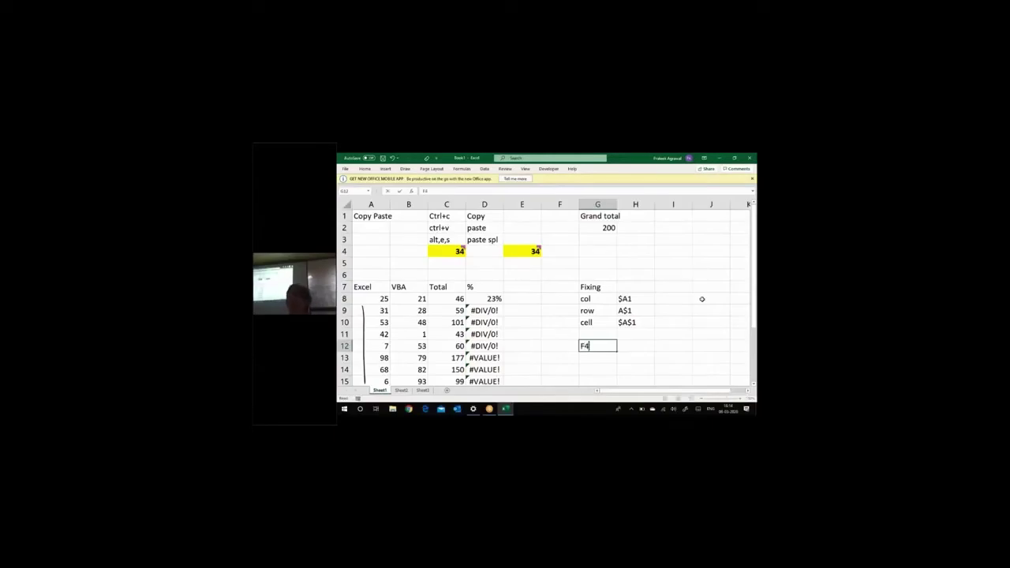
{"action": "key", "text": "Up"}
{"action": "key", "text": "Up"}
{"action": "key", "text": "Up"}
{"action": "key", "text": "Up"}
{"action": "key", "text": "Up"}
{"action": "key", "text": "Up"}
{"action": "key", "text": "Up"}
{"action": "key", "text": "Up"}
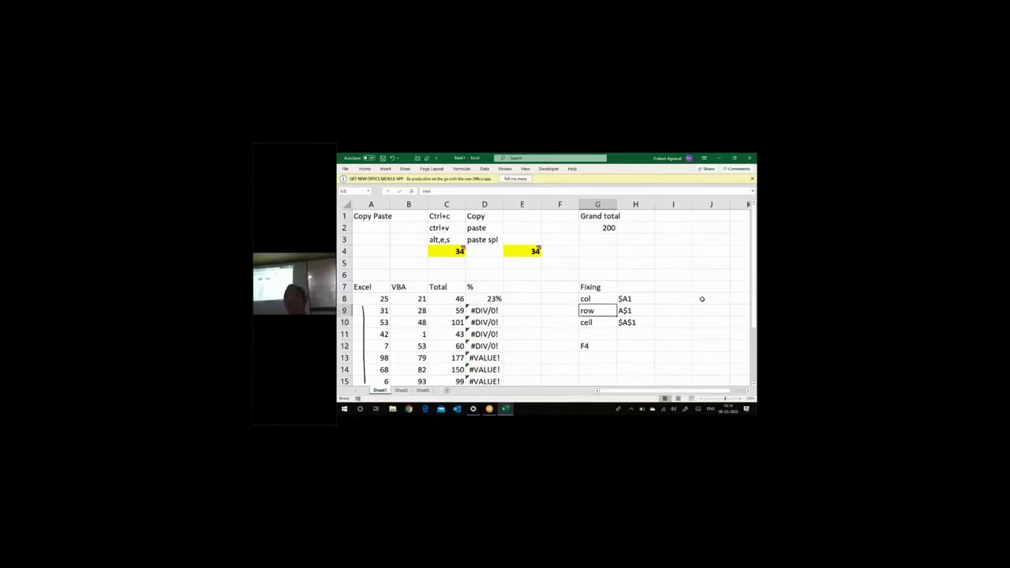
{"action": "type", "text": "="}
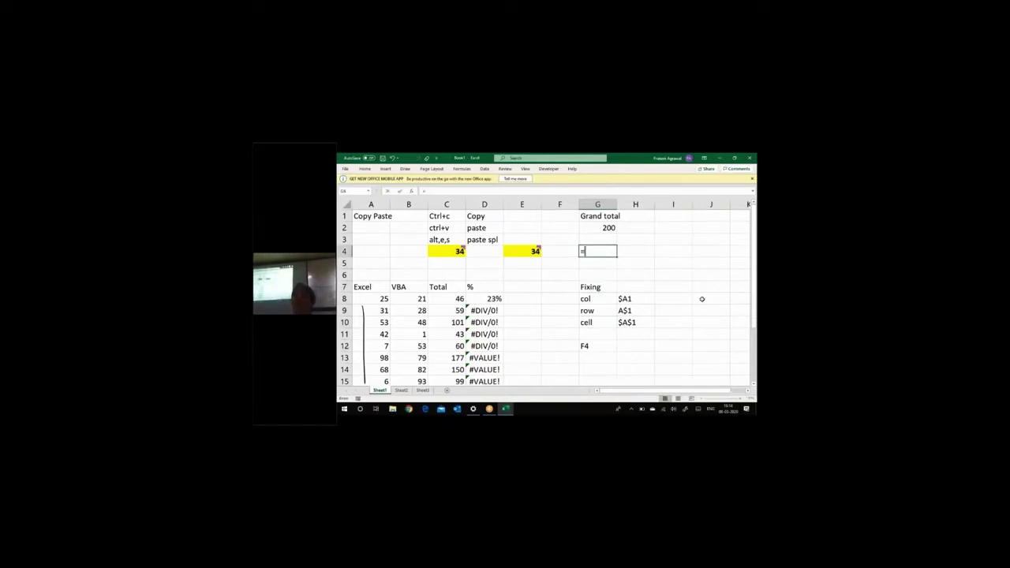
{"action": "key", "text": "Up"}
{"action": "key", "text": "Up"}
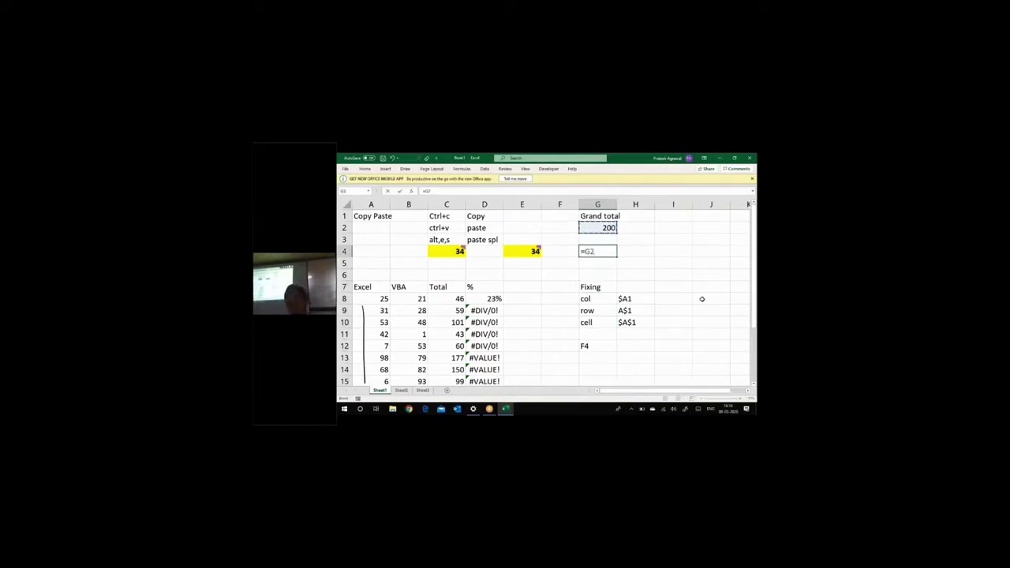
{"action": "key", "text": "F4"}
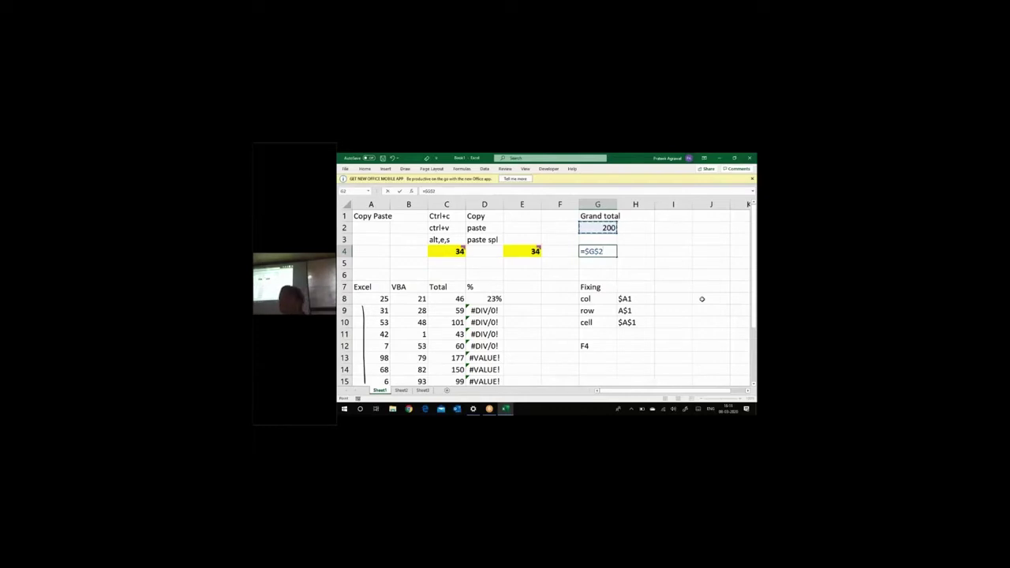
{"action": "key", "text": "F4"}
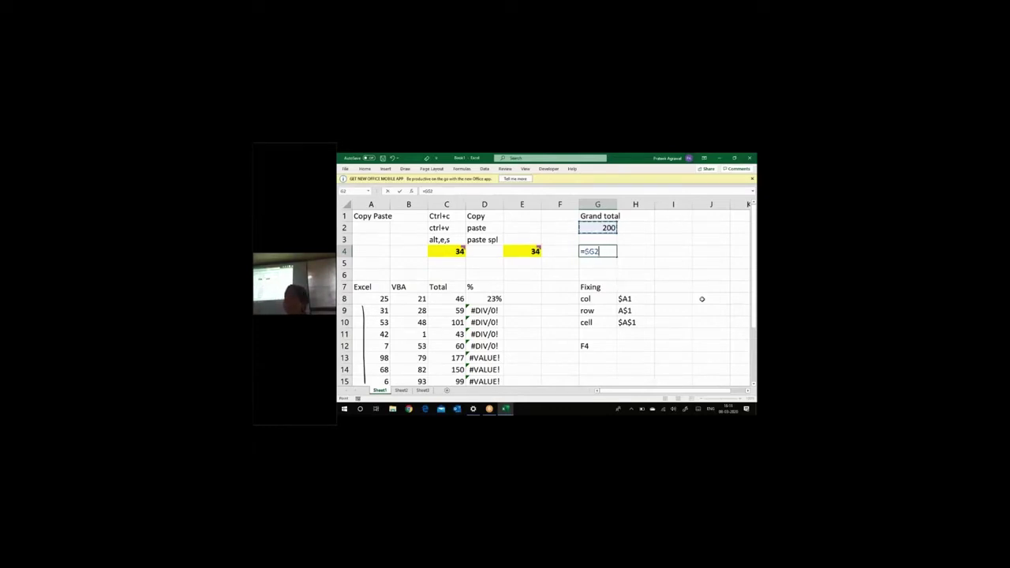
{"action": "key", "text": "F4"}
{"action": "key", "text": "F4"}
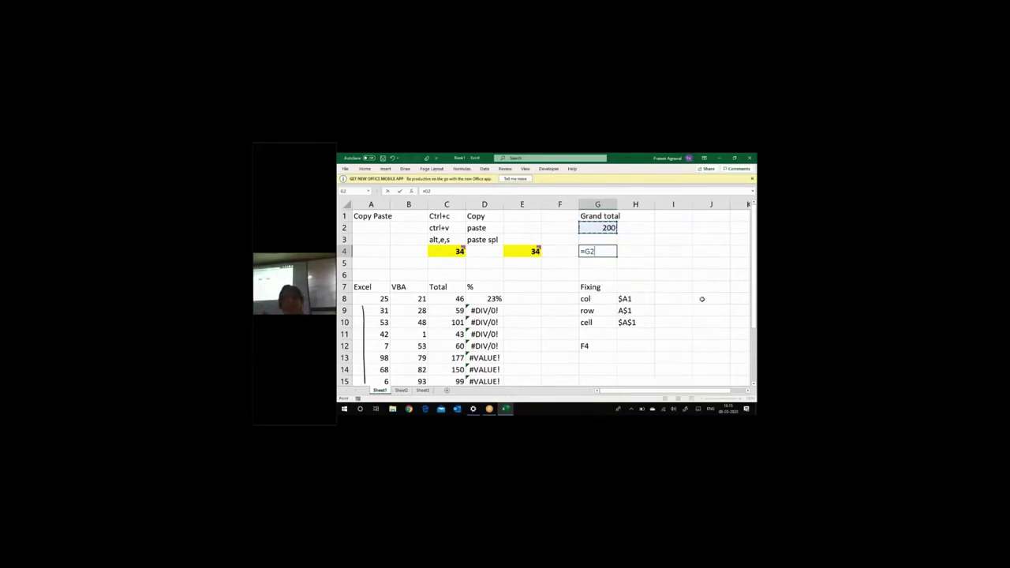
{"action": "key", "text": "Escape"}
{"action": "key", "text": "Escape"}
{"action": "key", "text": "Down"}
{"action": "key", "text": "Down"}
{"action": "key", "text": "Down"}
{"action": "key", "text": "Down"}
Rewrite D8 as =C8/$G$2, fill it down to D15, and check D8's locked reference.
{"action": "key", "text": "Left"}
{"action": "key", "text": "Left"}
{"action": "key", "text": "Left"}
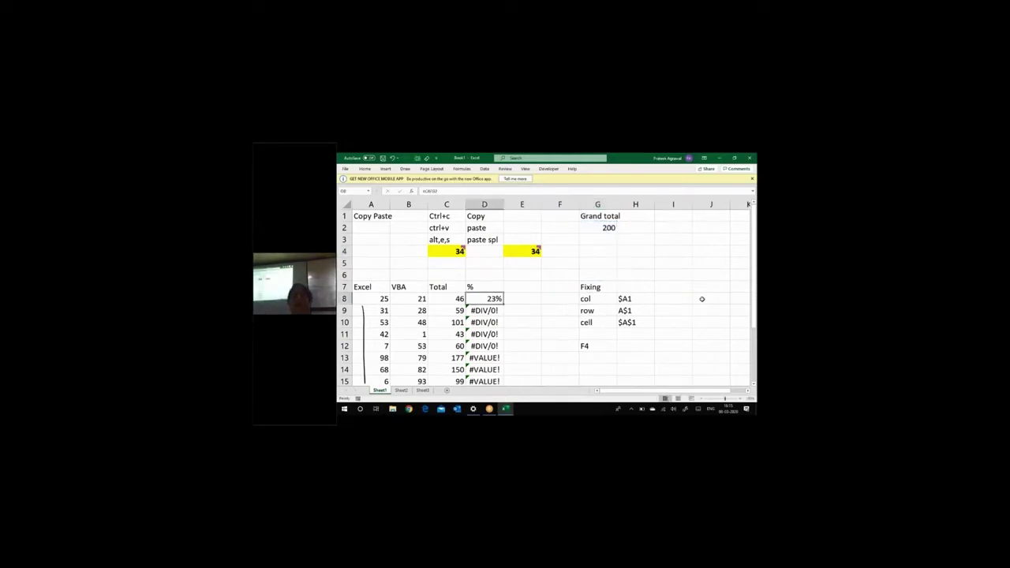
{"action": "type", "text": "=C8/G2"}
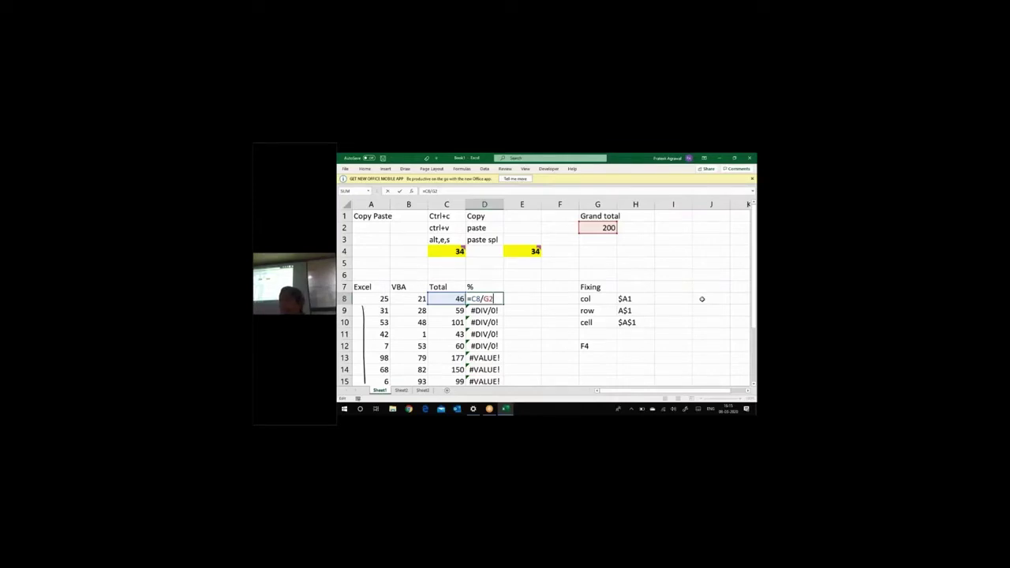
{"action": "key", "text": "F4"}
{"action": "key", "text": "ctrl+Return"}
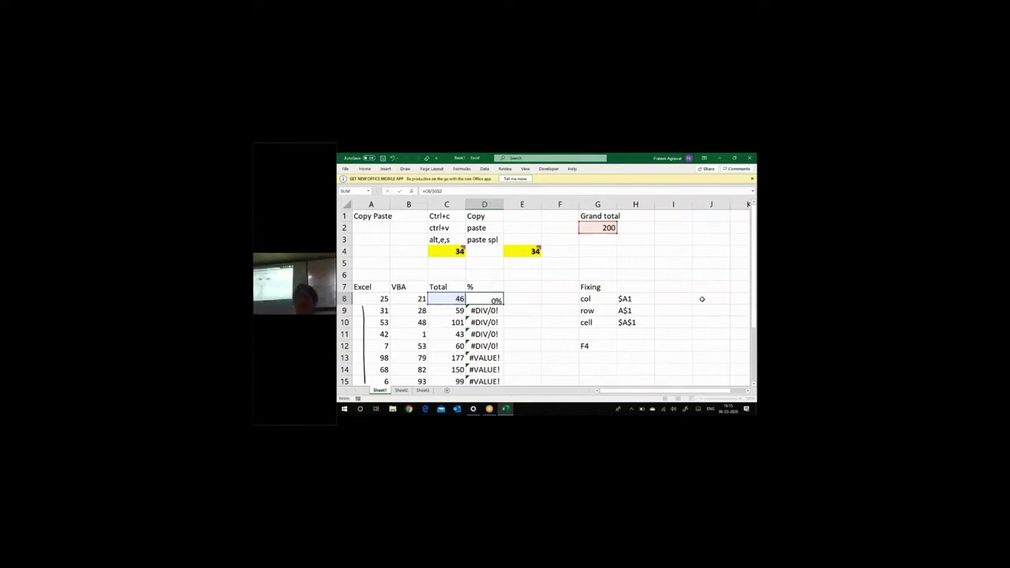
{"action": "double_click", "coordinate": [502, 304]}
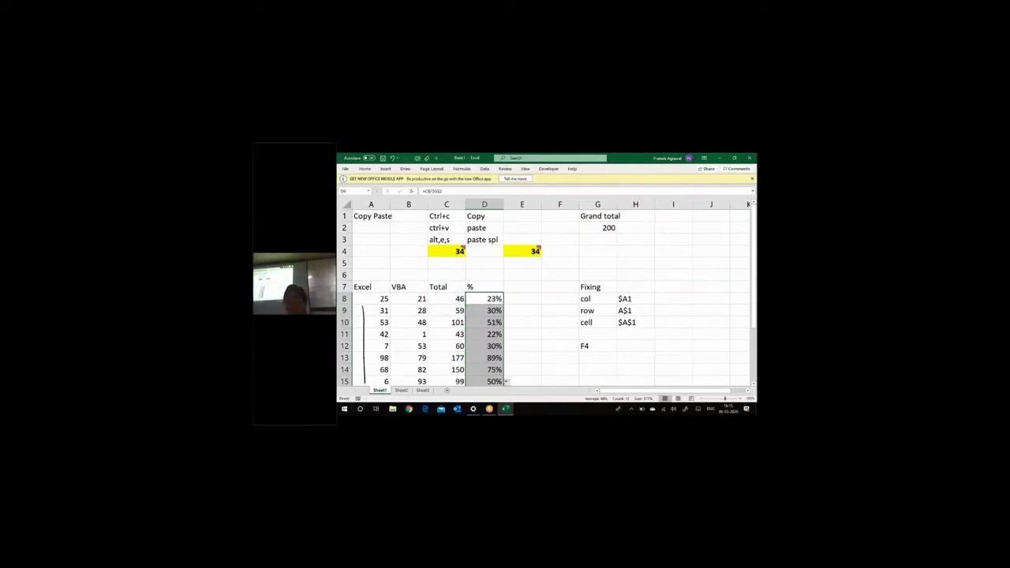
{"action": "double_click", "coordinate": [484, 298]}
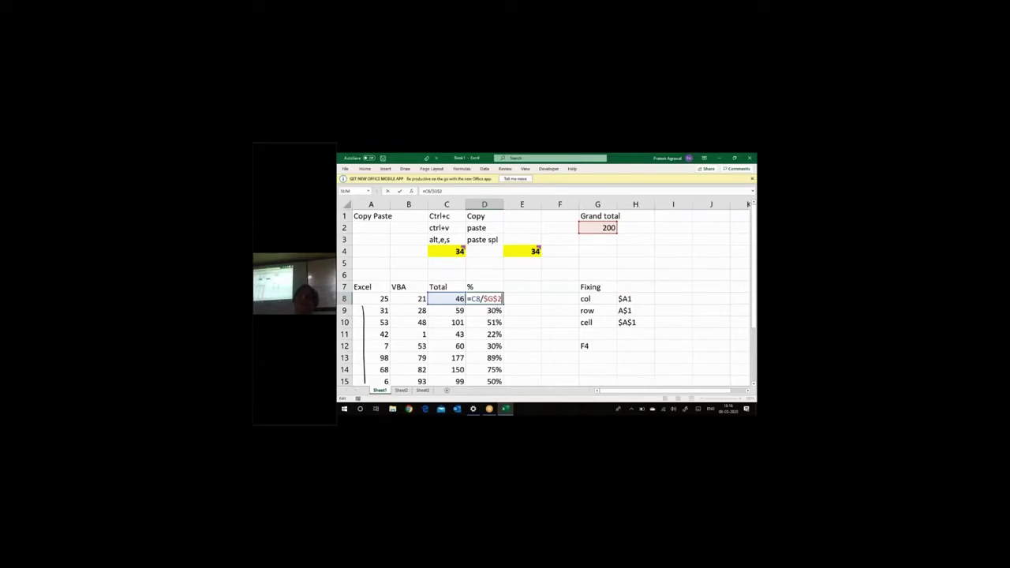
{"action": "key", "text": "Return"}
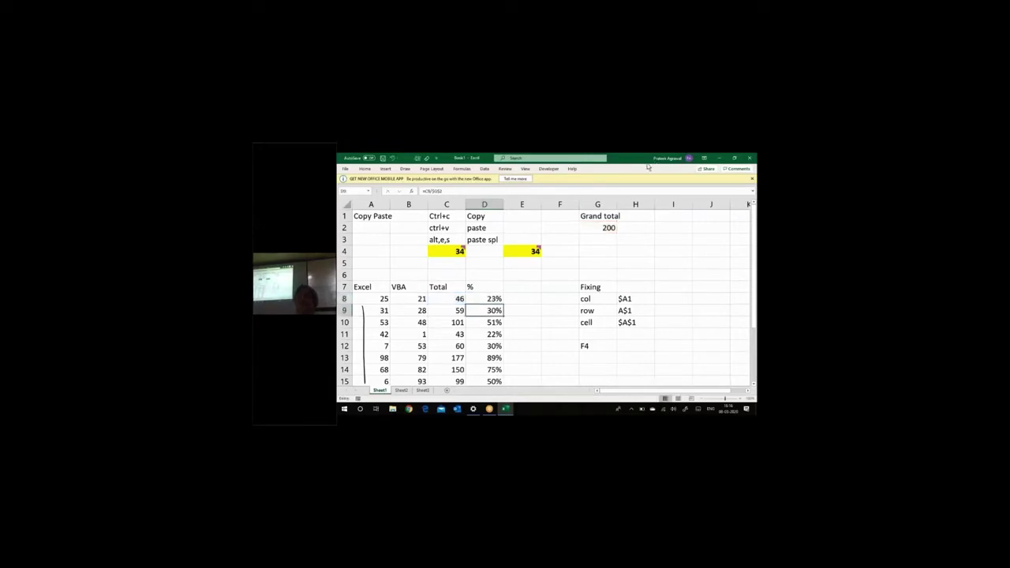
{"action": "left_click", "coordinate": [704, 244]}
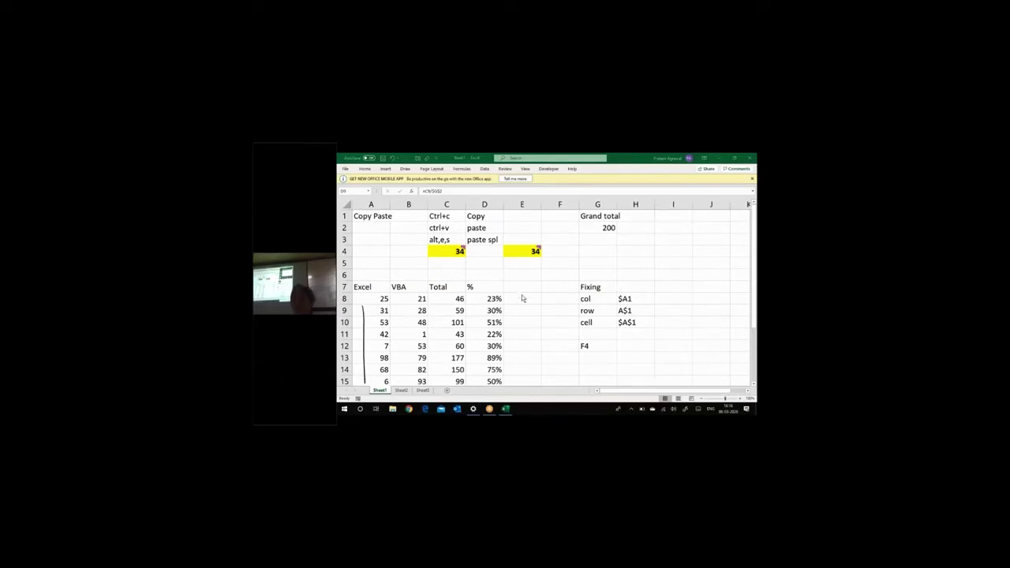
{"action": "left_click", "coordinate": [521, 298]}
{"action": "type", "text": "=C8/G2"}
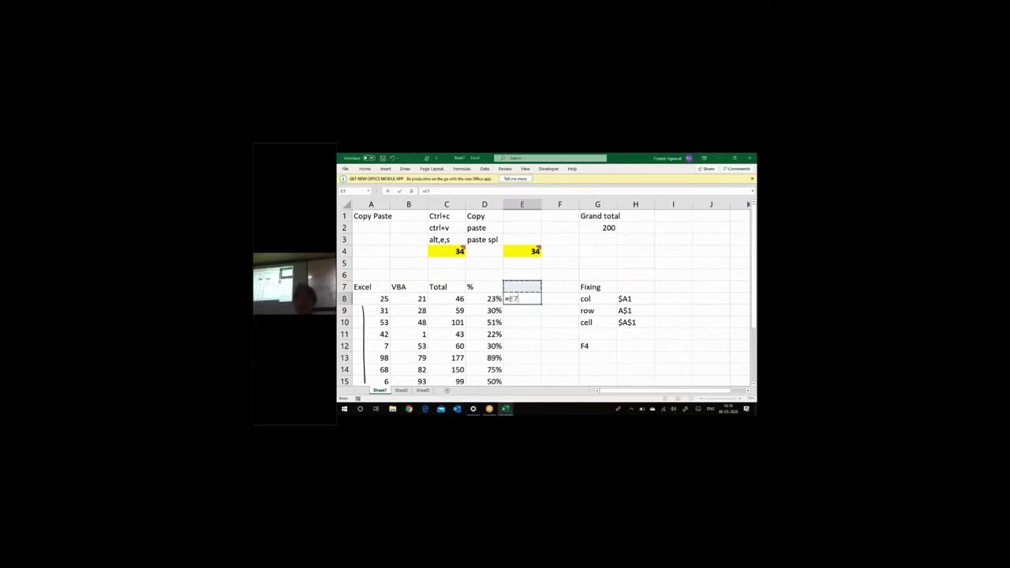
{"action": "key", "text": "Return"}
{"action": "left_click", "coordinate": [521, 298]}
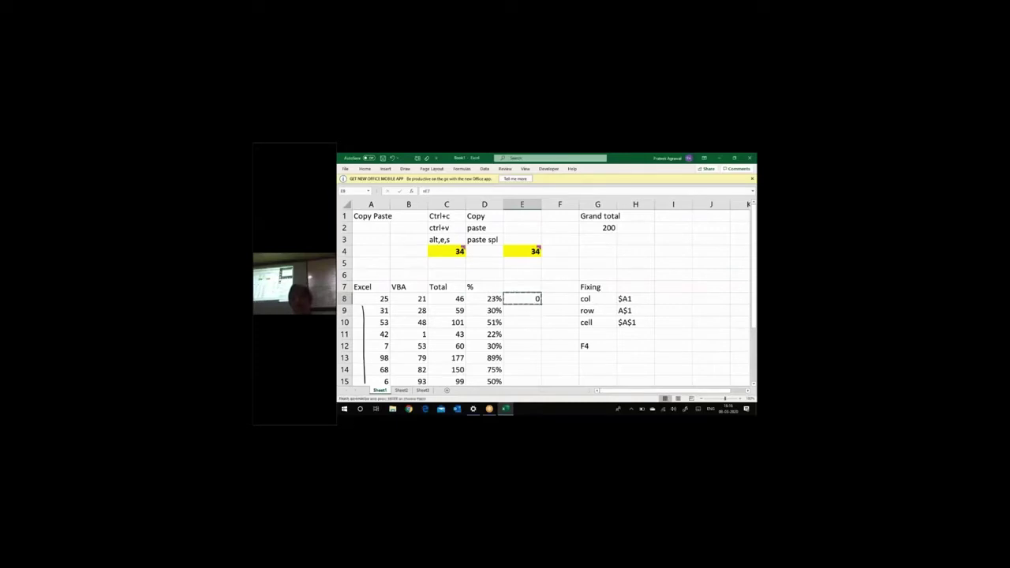
{"action": "key", "text": "ctrl+c"}
{"action": "key", "text": "shift+Down"}
{"action": "key", "text": "shift+Down"}
{"action": "key", "text": "shift+Down"}
{"action": "key", "text": "shift+Down"}
{"action": "key", "text": "shift+Down"}
{"action": "key", "text": "shift+Down"}
{"action": "key", "text": "ctrl+v"}
{"action": "type", "text": "="}
{"action": "key", "text": "Up"}
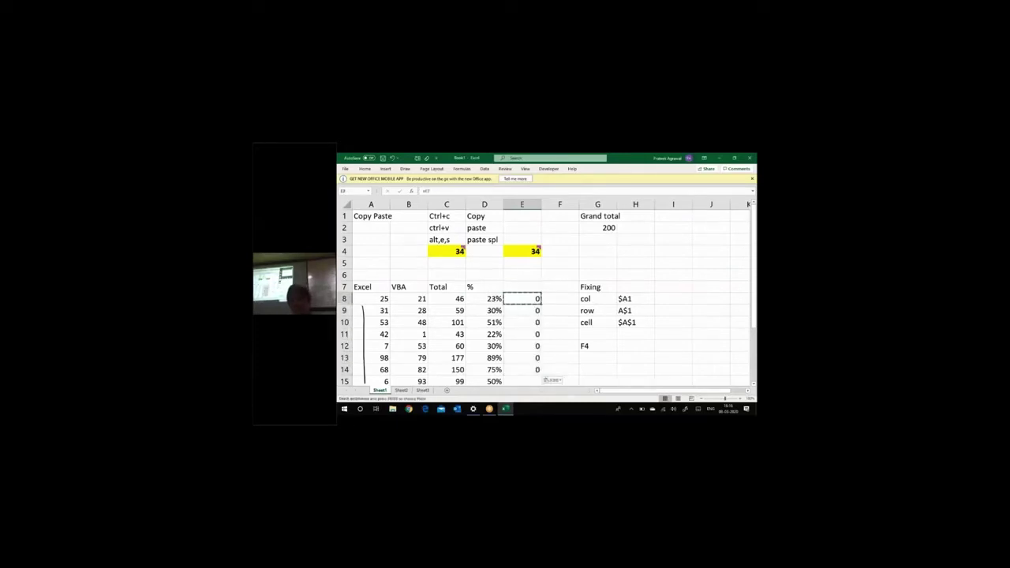
{"action": "key", "text": "Return"}
{"action": "type", "text": "="}
{"action": "key", "text": "Up"}
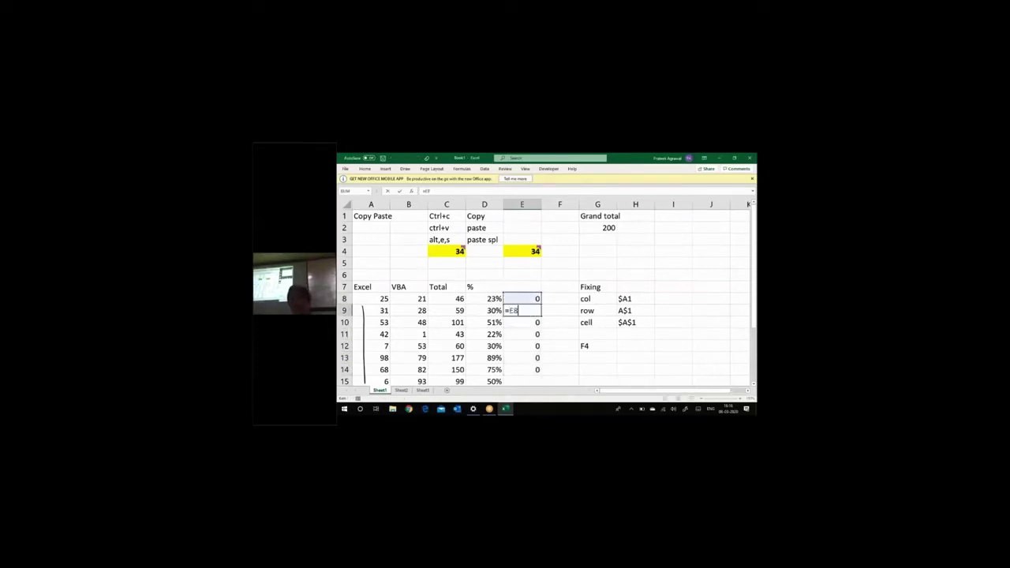
{"action": "key", "text": "Return"}
{"action": "type", "text": "="}
{"action": "key", "text": "Up"}
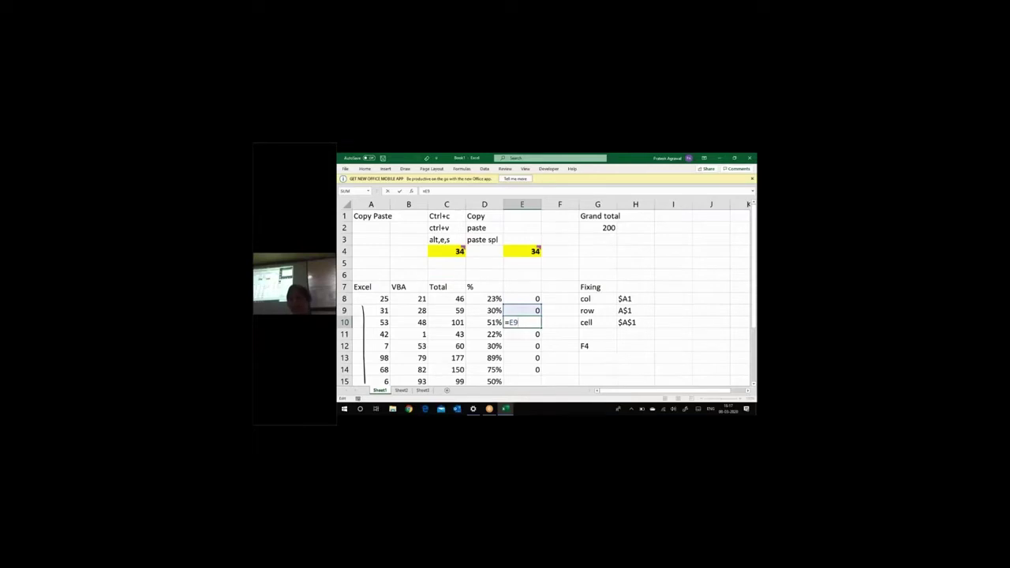
{"action": "key", "text": "Escape"}
{"action": "left_click_drag", "start_coordinate": [522, 299], "coordinate": [522, 369]}
{"action": "key", "text": "Delete"}
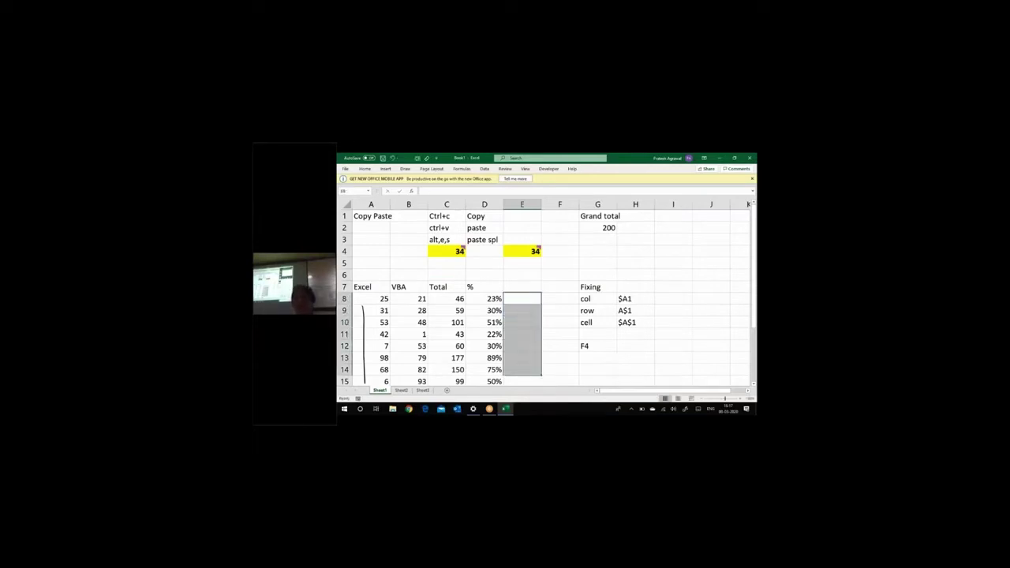
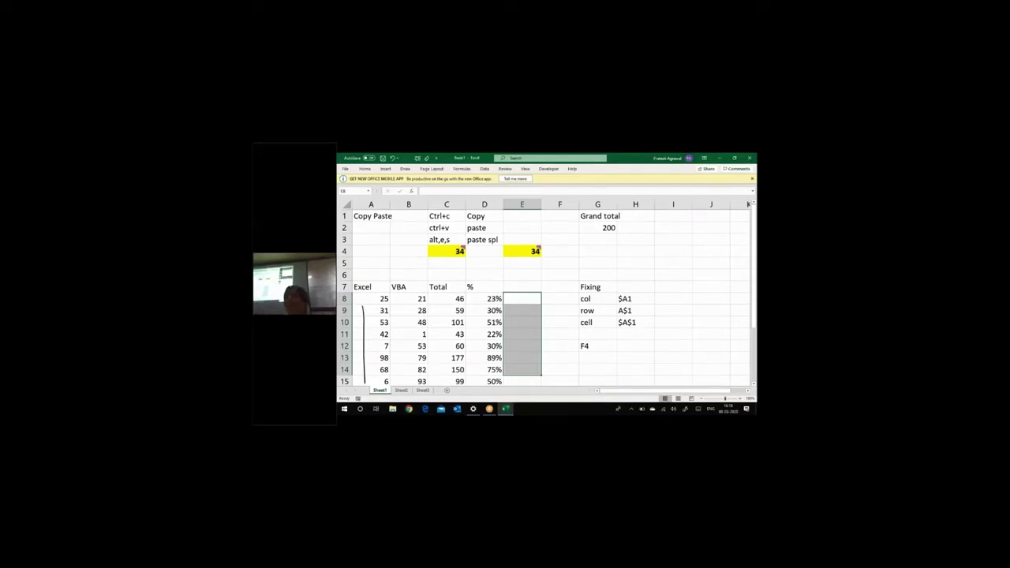
Clear the old percentages from D9:D15 and return to D8.
{"action": "key", "text": "Left"}
{"action": "key", "text": "Down"}
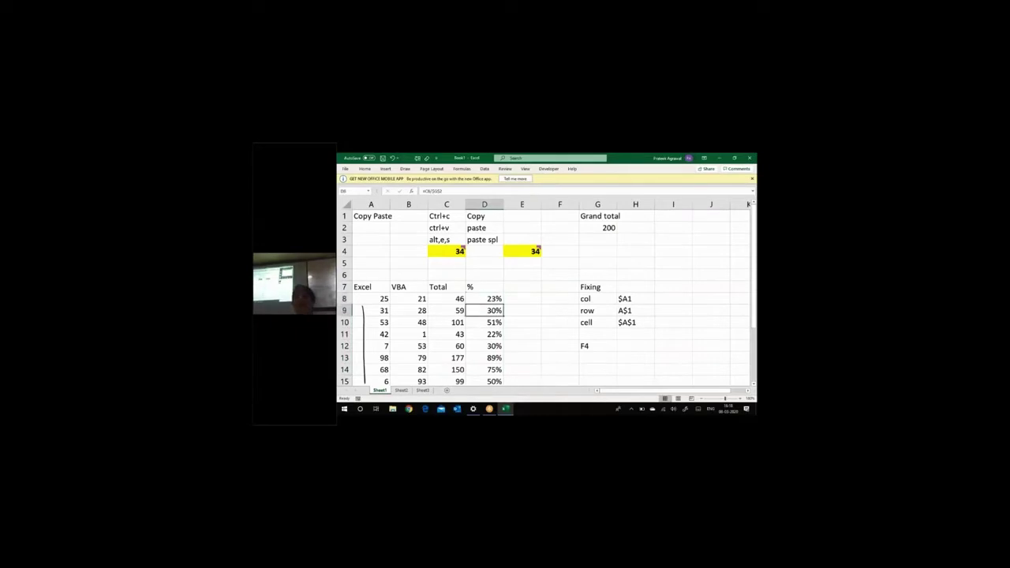
{"action": "key", "text": "shift+Down"}
{"action": "key", "text": "shift+Down"}
{"action": "key", "text": "shift+Down"}
{"action": "key", "text": "shift+Down"}
{"action": "key", "text": "shift+Down"}
{"action": "key", "text": "shift+Down"}
{"action": "key", "text": "shift+Down"}
{"action": "key", "text": "shift+Down"}
{"action": "key", "text": "shift+Down"}
{"action": "key", "text": "shift+Down"}
{"action": "key", "text": "Delete"}
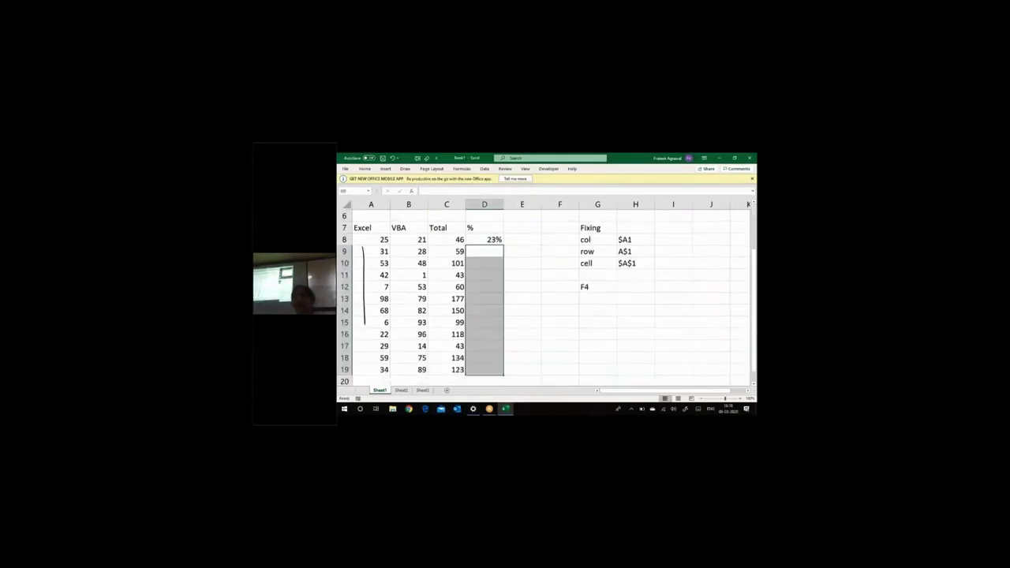
{"action": "key", "text": "Up"}
Enter =C8/G2 in D8, dividing the Total by the grand total 200.
{"action": "type", "text": "=C8/D6"}
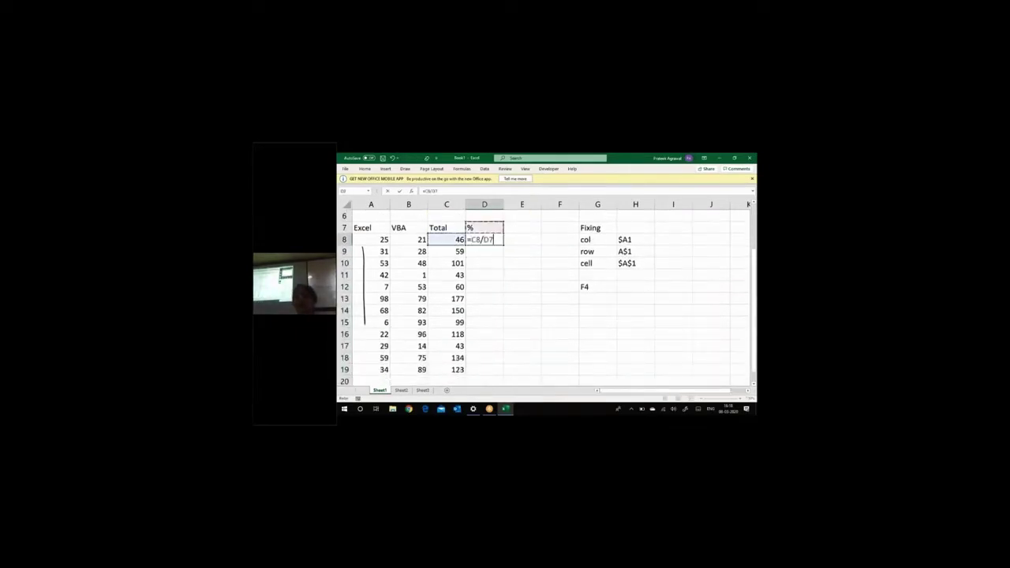
{"action": "key", "text": "Up"}
{"action": "key", "text": "Up"}
{"action": "key", "text": "Up"}
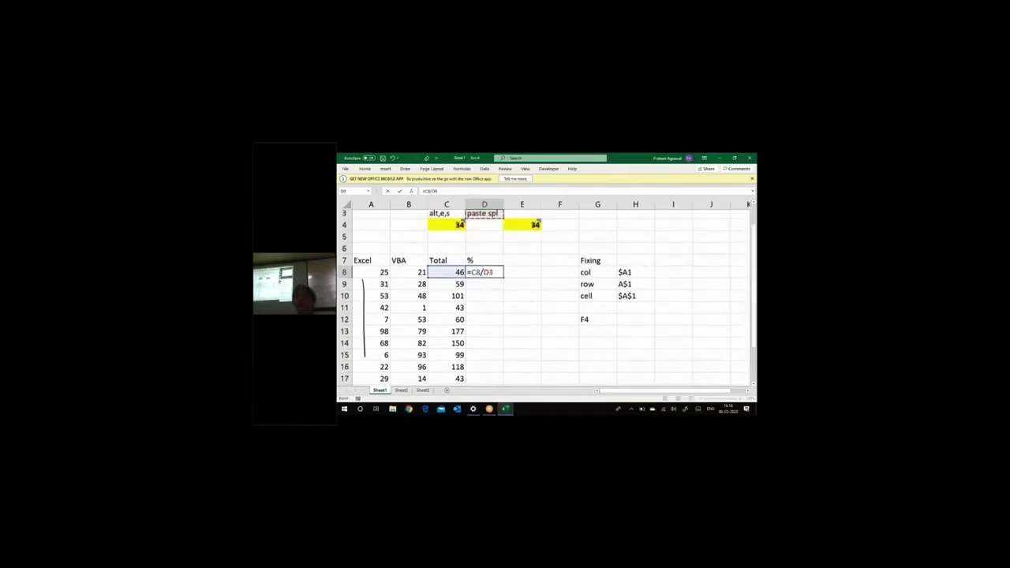
{"action": "key", "text": "Right"}
{"action": "key", "text": "Right"}
{"action": "key", "text": "Right"}
{"action": "key", "text": "Up"}
{"action": "key", "text": "Return"}
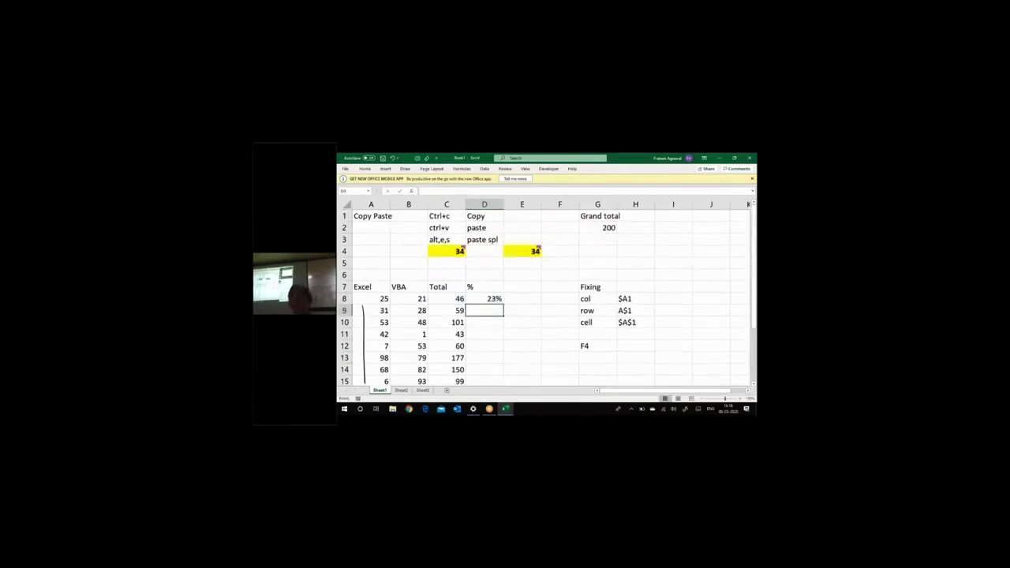
Change D8's formula to =$C8/$G$2 with F4, locking the column of C8 and the grand total cell.
{"action": "key", "text": "Up"}
{"action": "key", "text": "F2"}
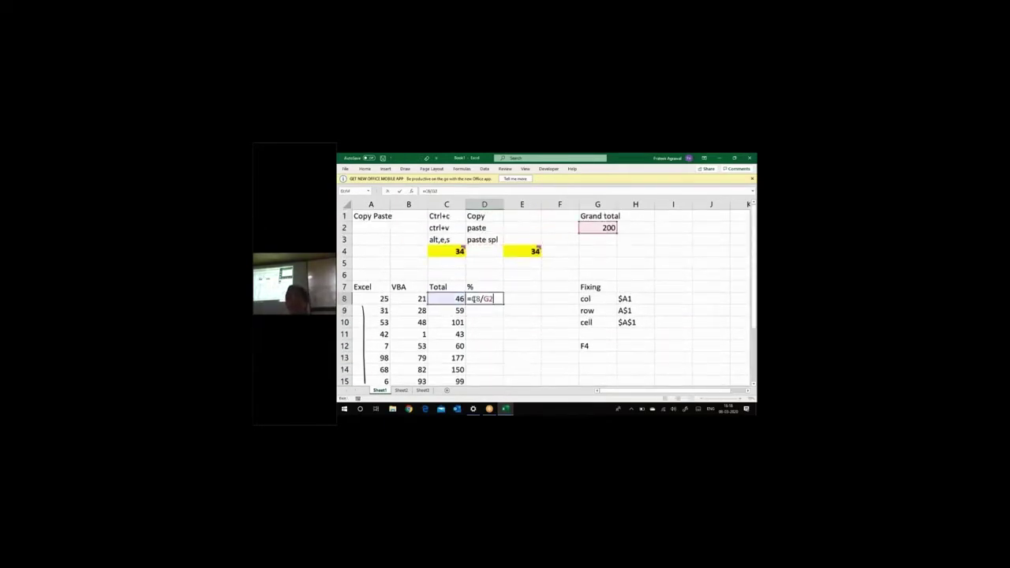
{"action": "key", "text": "Right"}
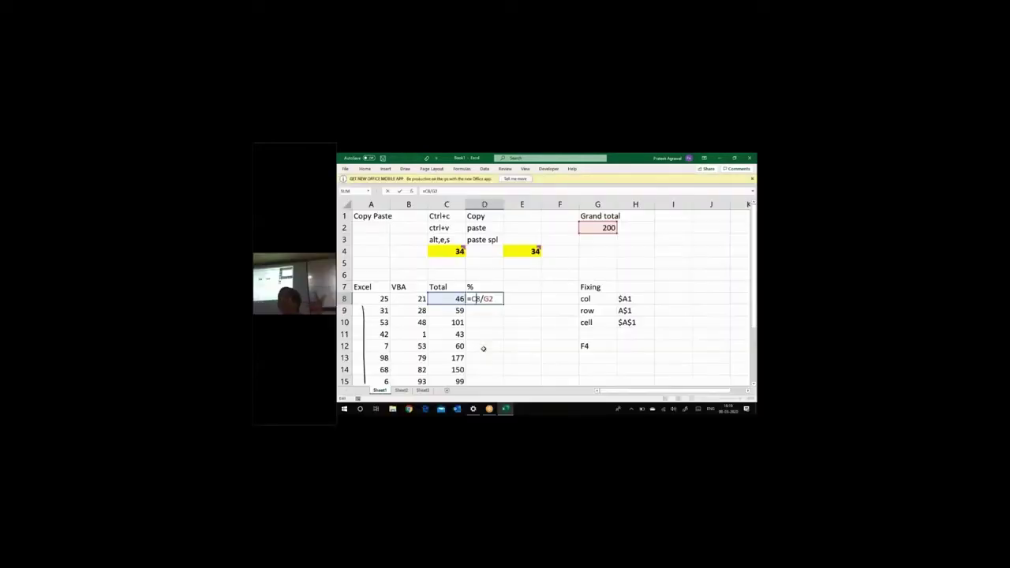
{"action": "key", "text": "F4"}
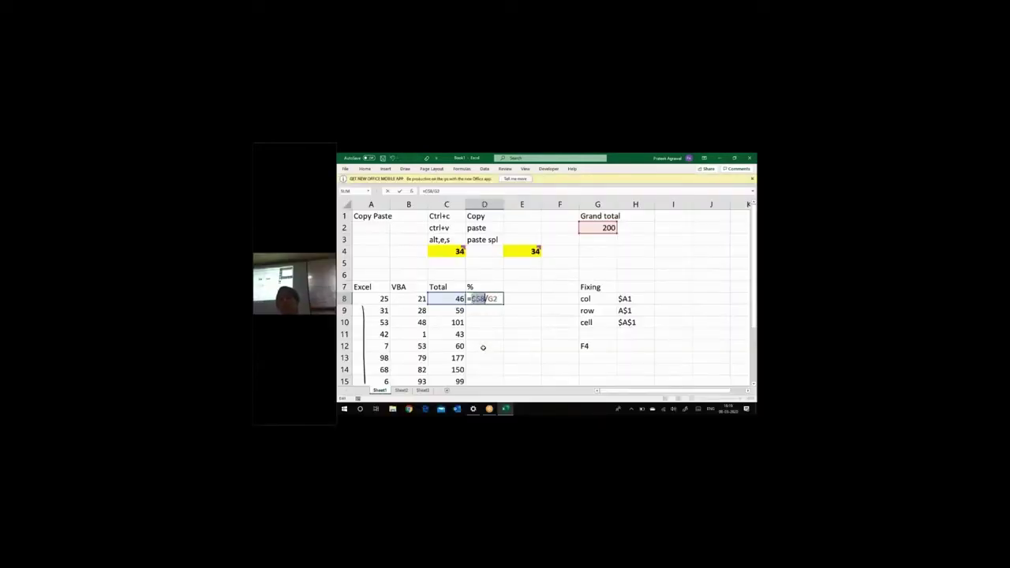
{"action": "key", "text": "F4"}
{"action": "left_click", "coordinate": [499, 299]}
{"action": "key", "text": "F4"}
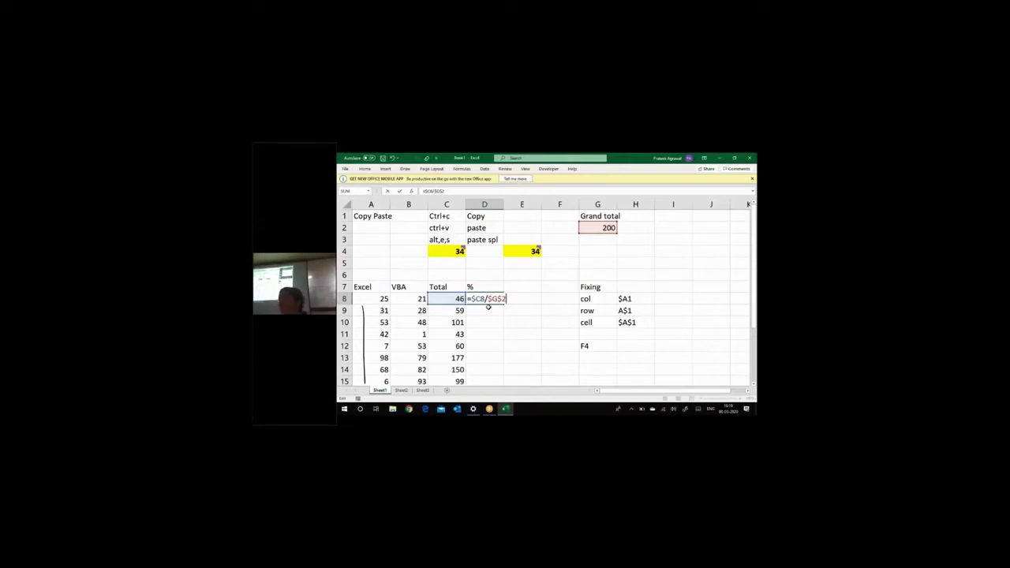
{"action": "key", "text": "Return"}
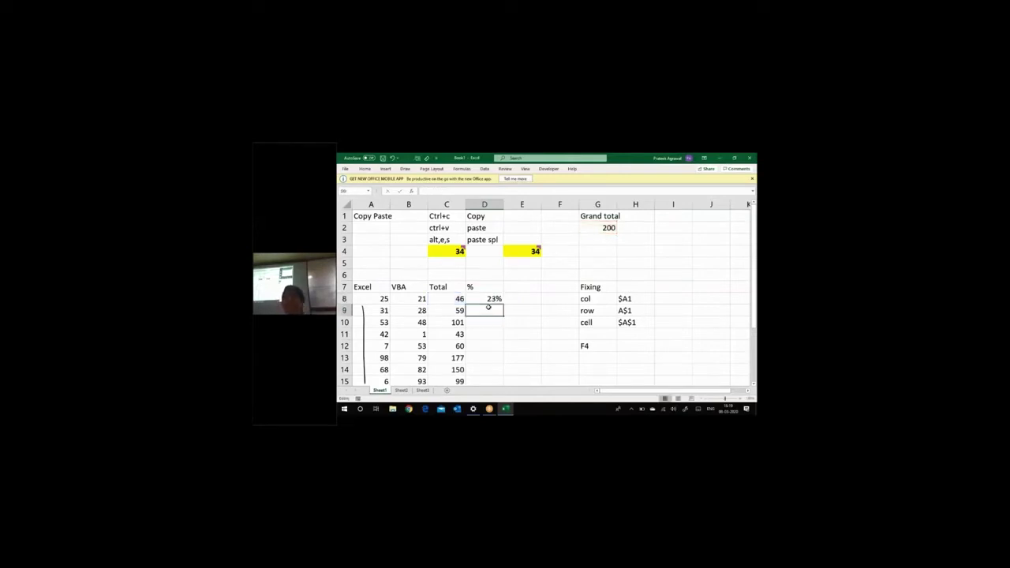
Fill the percentage formula from D8 down to D15.
{"action": "key", "text": "Up"}
{"action": "double_click", "coordinate": [502, 304]}
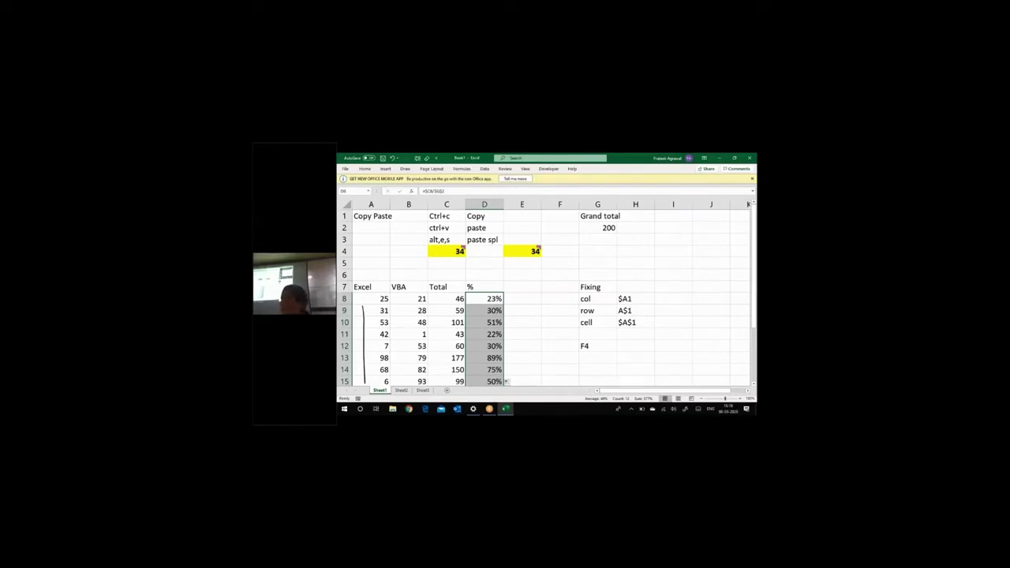
{"action": "key", "text": "Up"}
{"action": "key", "text": "Right"}
{"action": "key", "text": "Right"}
{"action": "key", "text": "Right"}
{"action": "key", "text": "Right"}
{"action": "key", "text": "Right"}
{"action": "key", "text": "Right"}
{"action": "key", "text": "Right"}
{"action": "key", "text": "Right"}
{"action": "key", "text": "Right"}
{"action": "key", "text": "Right"}
{"action": "key", "text": "Right"}
{"action": "key", "text": "Right"}
{"action": "key", "text": "Right"}
{"action": "key", "text": "Right"}
{"action": "key", "text": "Right"}
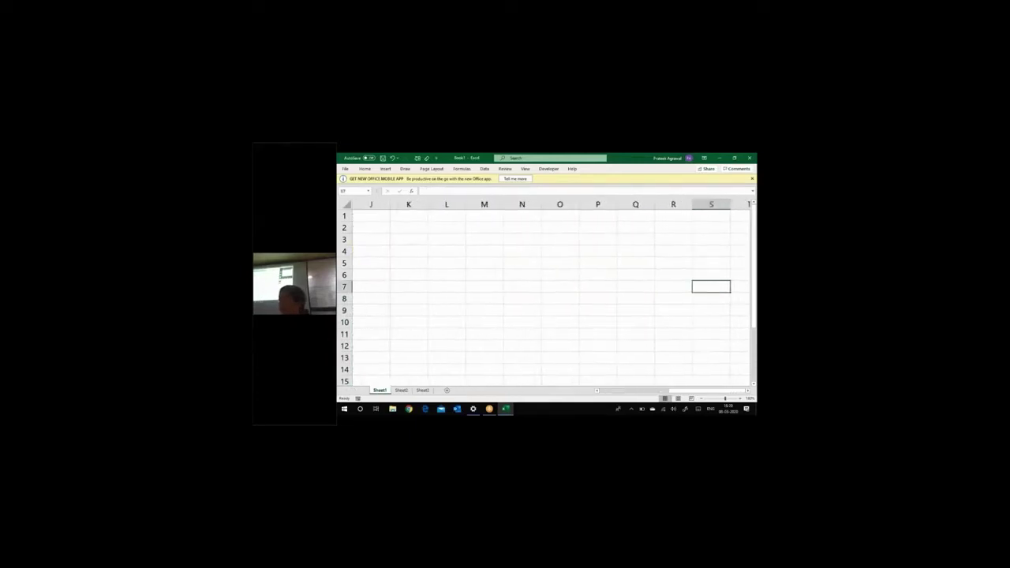
{"action": "key", "text": "Right"}
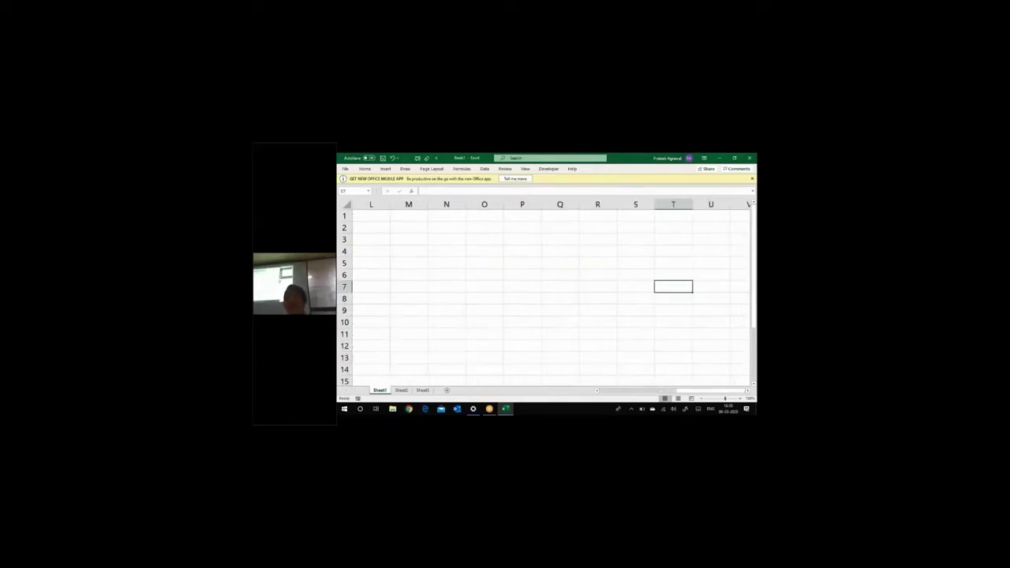
{"action": "key", "text": "Left"}
{"action": "left_click_drag", "start_coordinate": [418, 241], "coordinate": [485, 251]}
{"action": "key", "text": "shift+Down"}
{"action": "key", "text": "shift+Down"}
{"action": "key", "text": "shift+Down"}
{"action": "key", "text": "shift+Down"}
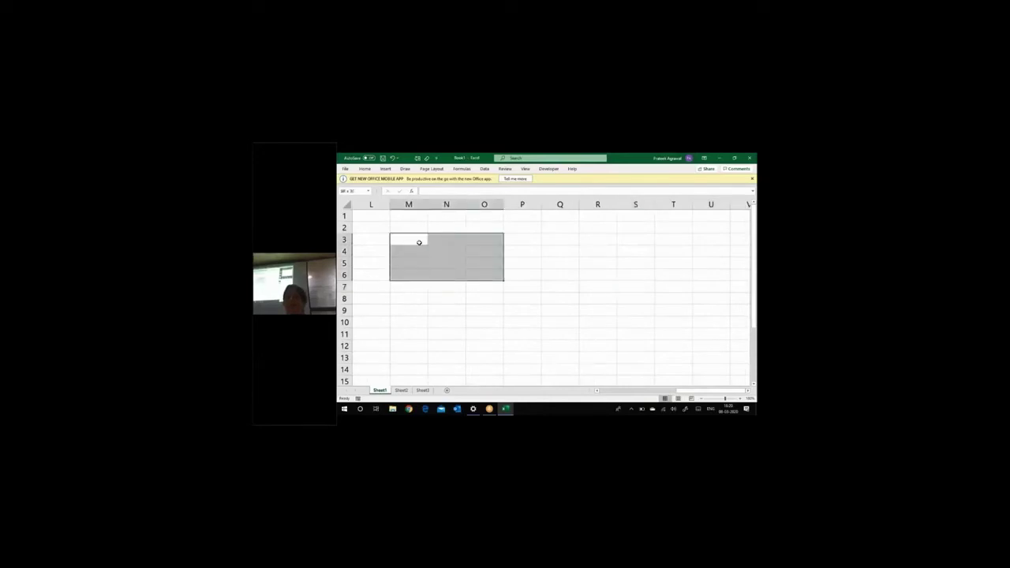
{"action": "type", "text": "1"}
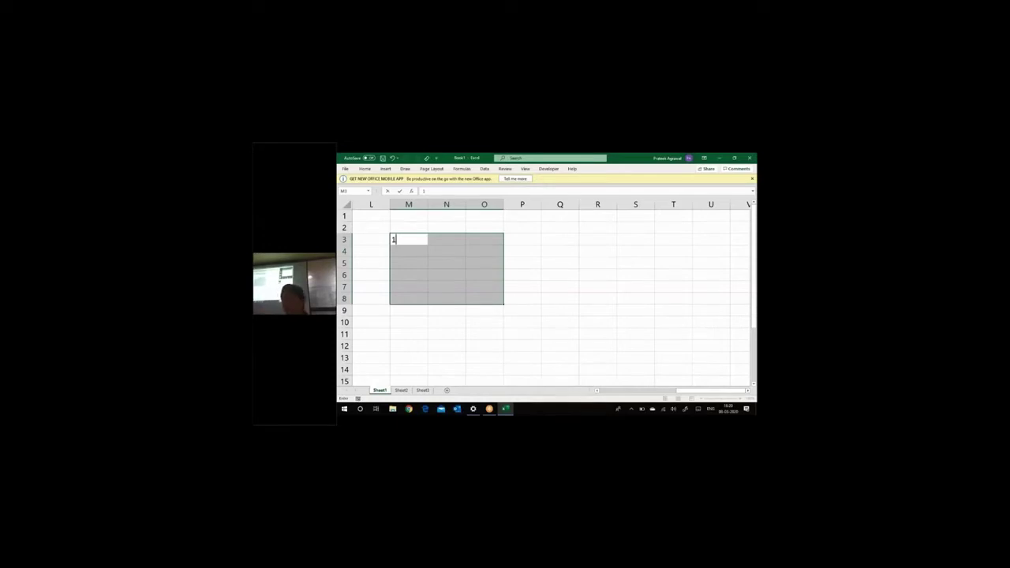
{"action": "key", "text": "ctrl+Return"}
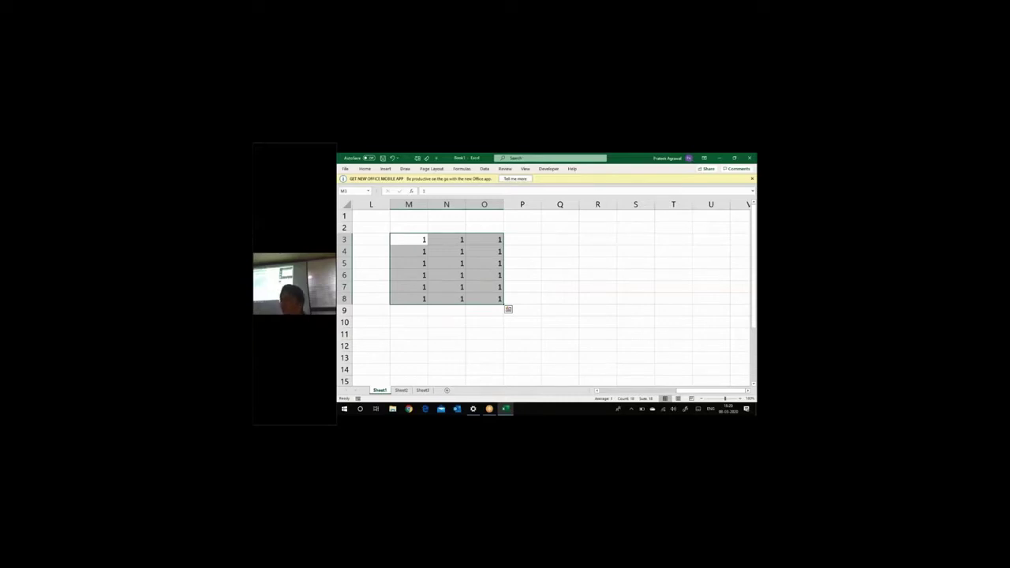
{"action": "key", "text": "Delete"}
{"action": "left_click", "coordinate": [371, 239]}
{"action": "key", "text": "Home"}
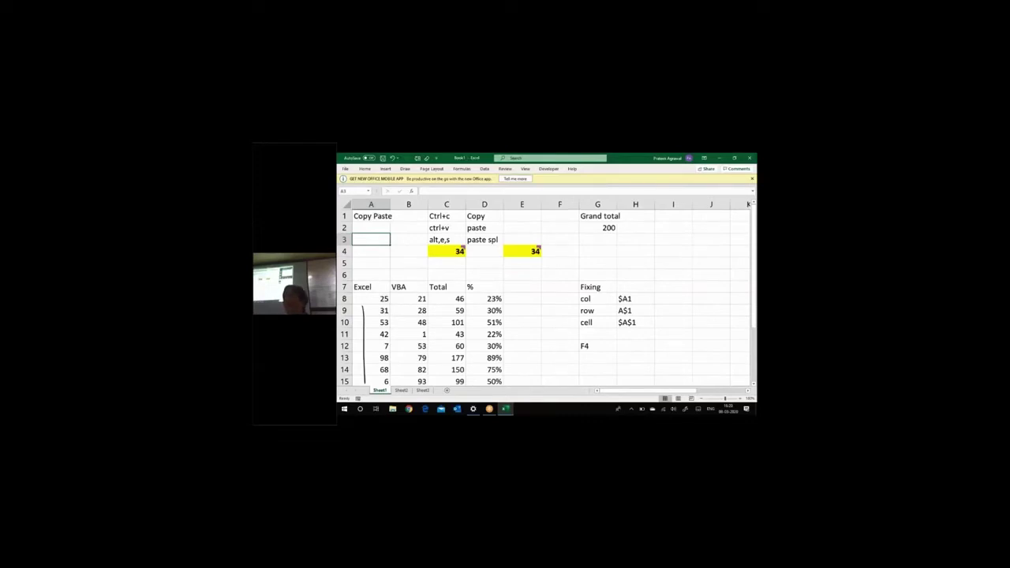
Enter the numbers 1 to 5 down L3:L7.
{"action": "key", "text": "Right"}
{"action": "key", "text": "Right"}
{"action": "key", "text": "Right"}
{"action": "key", "text": "Right"}
{"action": "key", "text": "Right"}
{"action": "key", "text": "Right"}
{"action": "key", "text": "Right"}
{"action": "key", "text": "Right"}
{"action": "key", "text": "Right"}
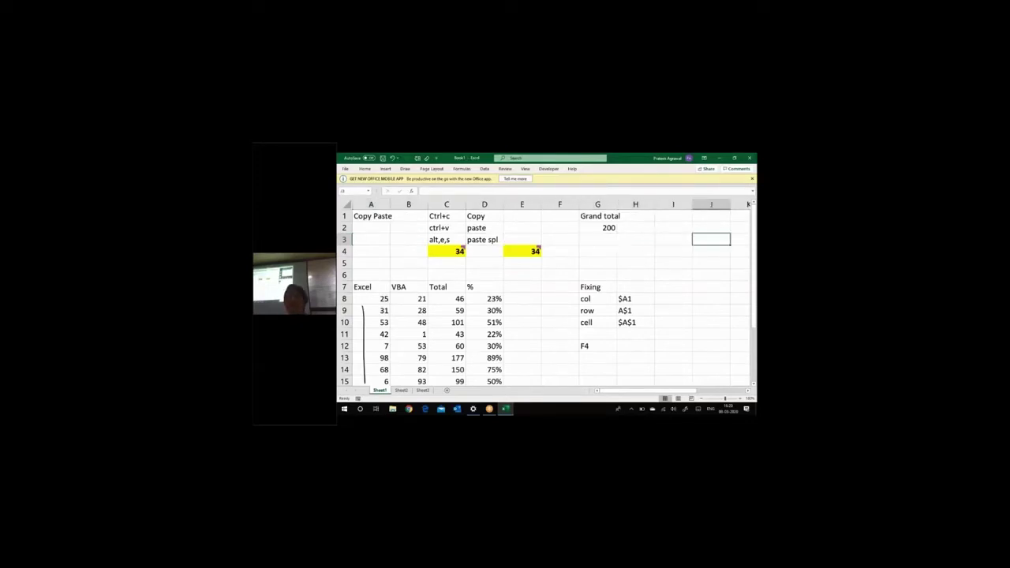
{"action": "key", "text": "Right"}
{"action": "key", "text": "Right"}
{"action": "key", "text": "Right"}
{"action": "key", "text": "Right"}
{"action": "key", "text": "Right"}
{"action": "key", "text": "Right"}
{"action": "key", "text": "Right"}
{"action": "key", "text": "Right"}
{"action": "key", "text": "Right"}
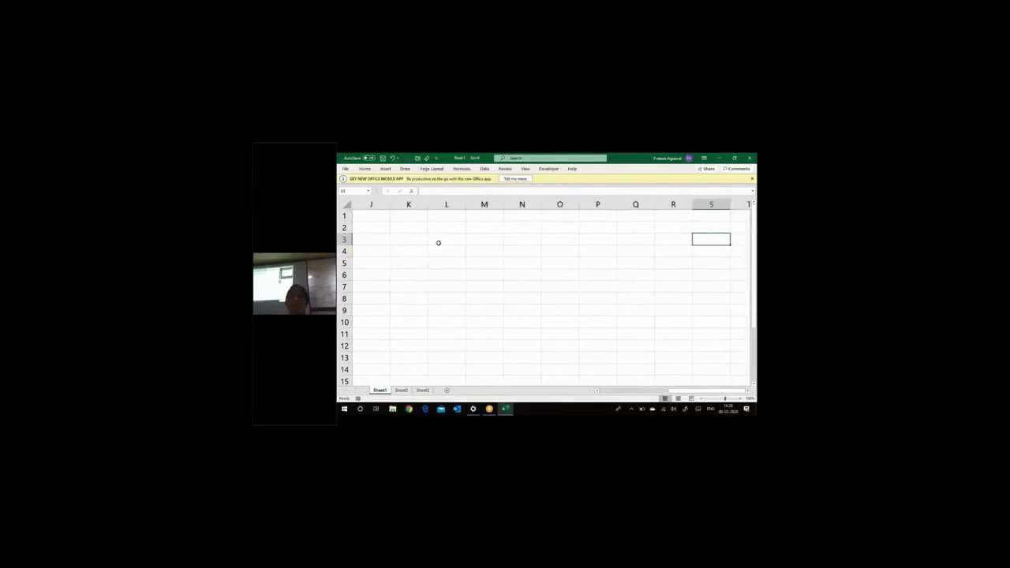
{"action": "left_click", "coordinate": [439, 240]}
{"action": "type", "text": "1"}
{"action": "key", "text": "Return"}
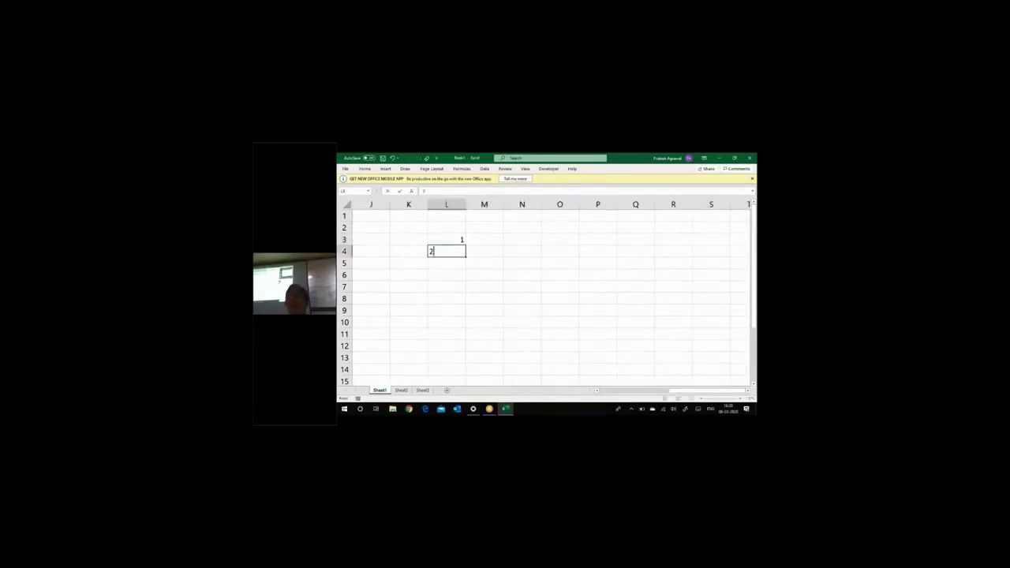
{"action": "type", "text": "2"}
{"action": "key", "text": "Return"}
{"action": "type", "text": "3"}
{"action": "key", "text": "Return"}
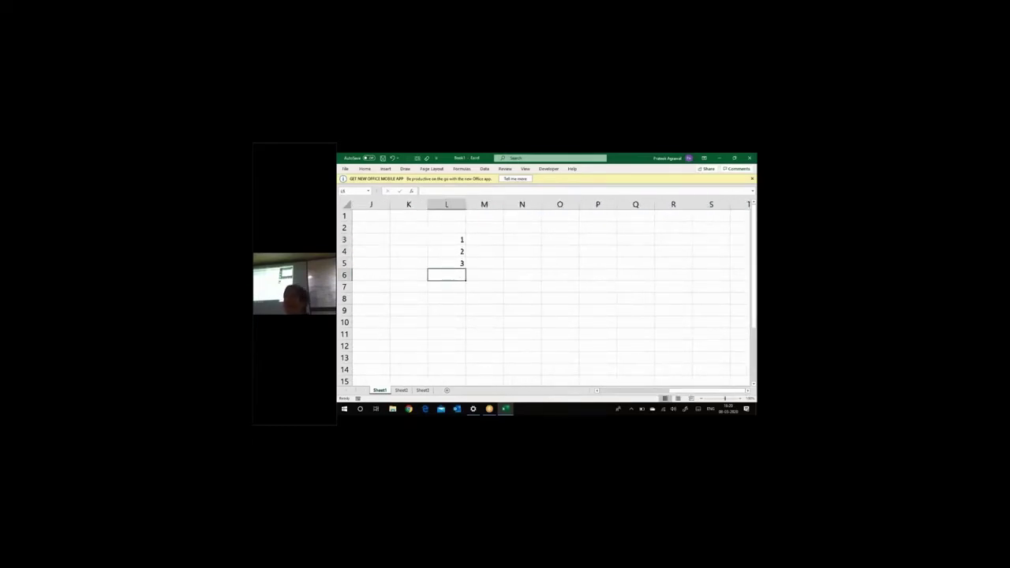
{"action": "type", "text": "4"}
{"action": "key", "text": "Return"}
{"action": "type", "text": "5"}
{"action": "key", "text": "Return"}
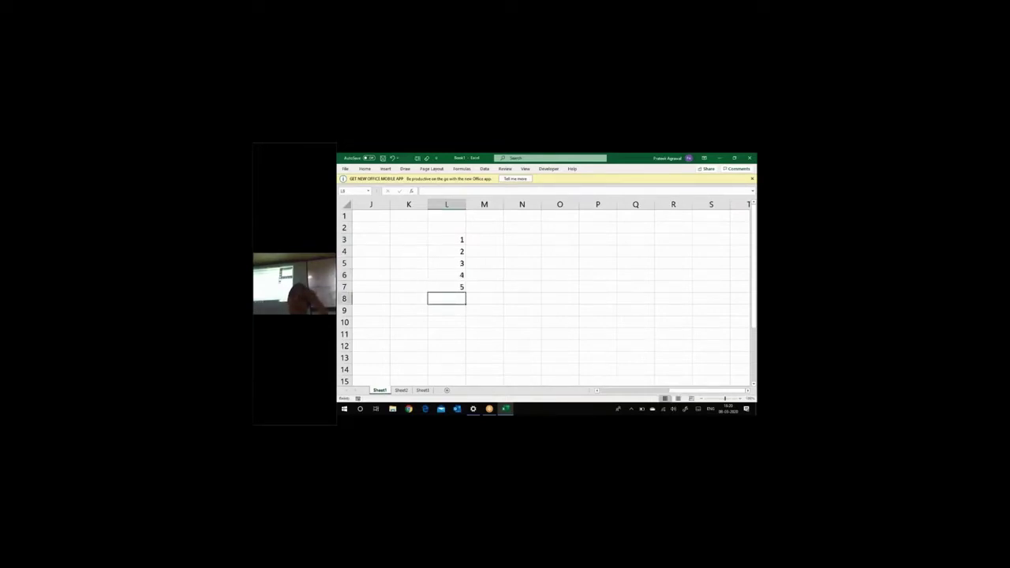
Enter 11, 12, 13, 14 and 15 across M2:Q2.
{"action": "key", "text": "Up"}
{"action": "key", "text": "Up"}
{"action": "key", "text": "Up"}
{"action": "key", "text": "Up"}
{"action": "key", "text": "Up"}
{"action": "key", "text": "Up"}
{"action": "key", "text": "Right"}
{"action": "type", "text": "11"}
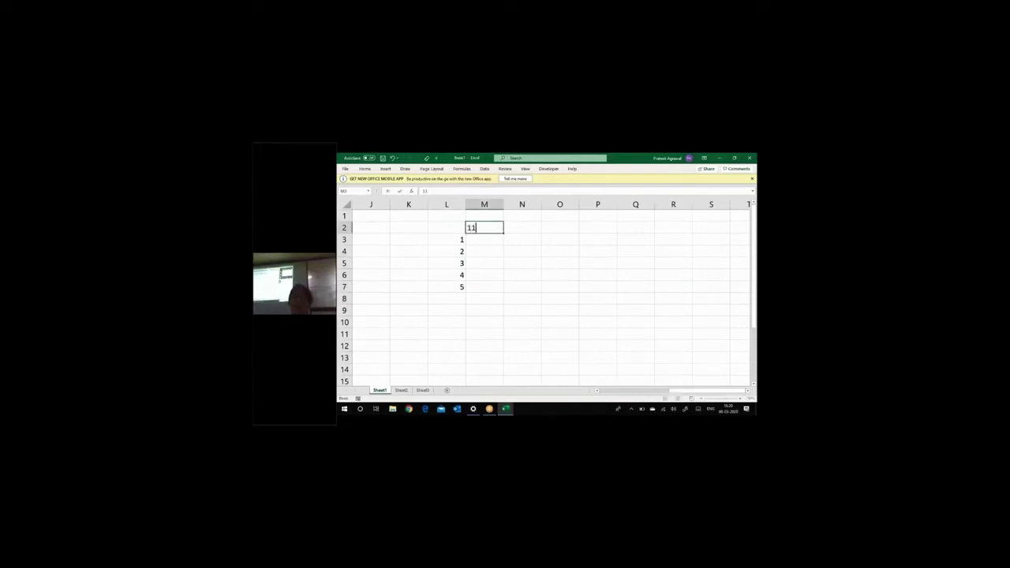
{"action": "key", "text": "Tab"}
{"action": "type", "text": "12"}
{"action": "key", "text": "Tab"}
{"action": "type", "text": "13"}
{"action": "key", "text": "Tab"}
{"action": "type", "text": "1"}
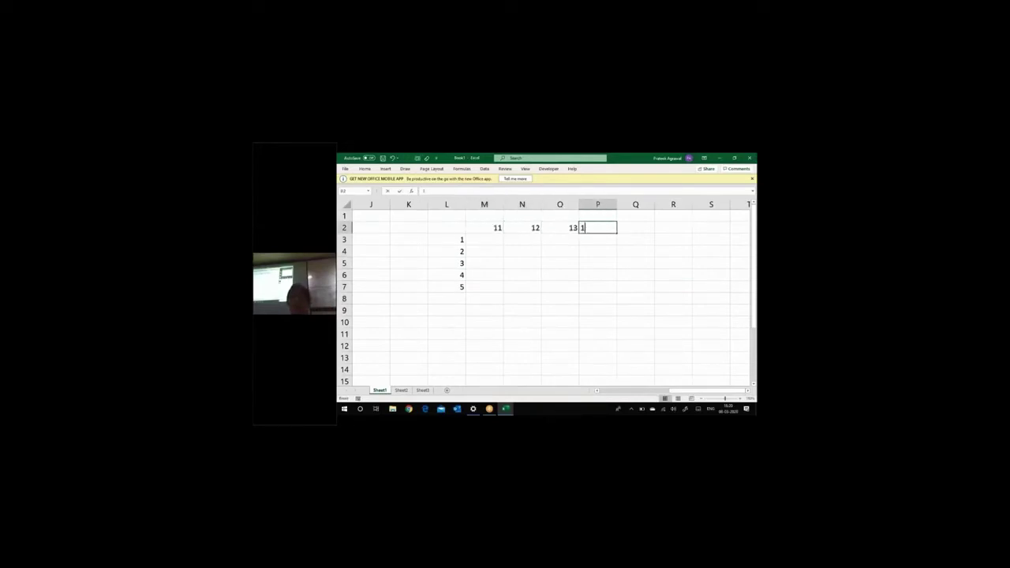
{"action": "type", "text": "4"}
{"action": "key", "text": "Tab"}
{"action": "type", "text": "15"}
{"action": "key", "text": "Tab"}
{"action": "key", "text": "Tab"}
{"action": "key", "text": "Tab"}
{"action": "key", "text": "Tab"}
{"action": "key", "text": "Tab"}
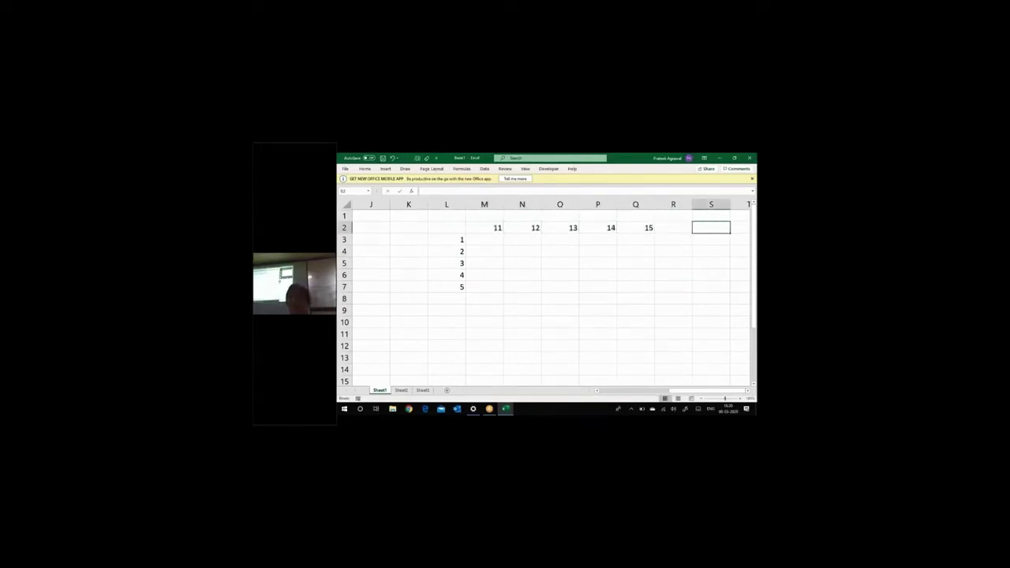
{"action": "key", "text": "Left"}
{"action": "key", "text": "Left"}
{"action": "key", "text": "Left"}
{"action": "key", "text": "Left"}
{"action": "key", "text": "Left"}
{"action": "key", "text": "Left"}
{"action": "key", "text": "Left"}
{"action": "key", "text": "Left"}
{"action": "key", "text": "Left"}
{"action": "key", "text": "Left"}
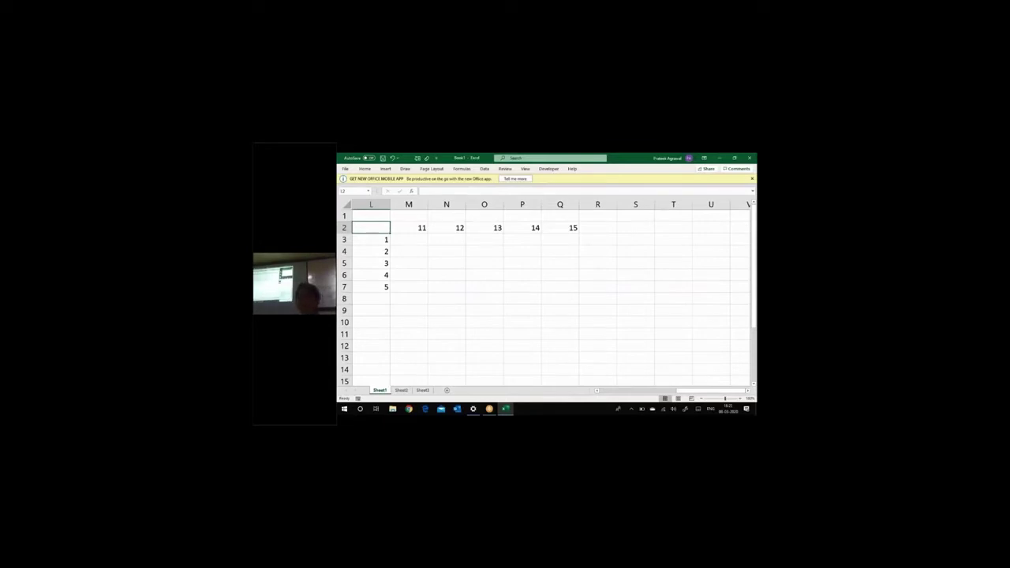
{"action": "left_click", "coordinate": [409, 239]}
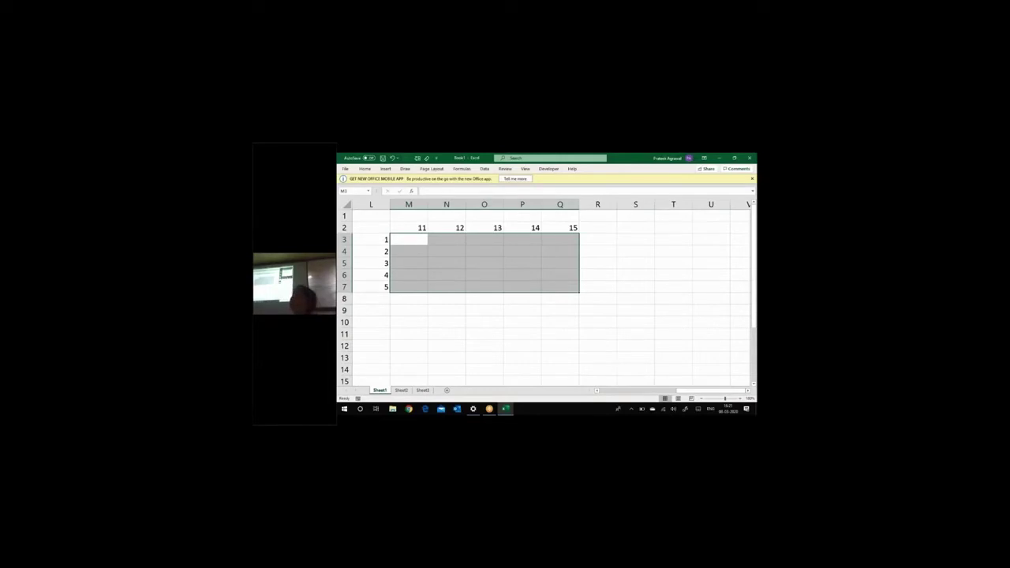
Enter =M2*L3, =M2*L4 and =M2*L5 in M3:M5, giving 11, 22 and 33.
{"action": "left_click", "coordinate": [409, 239]}
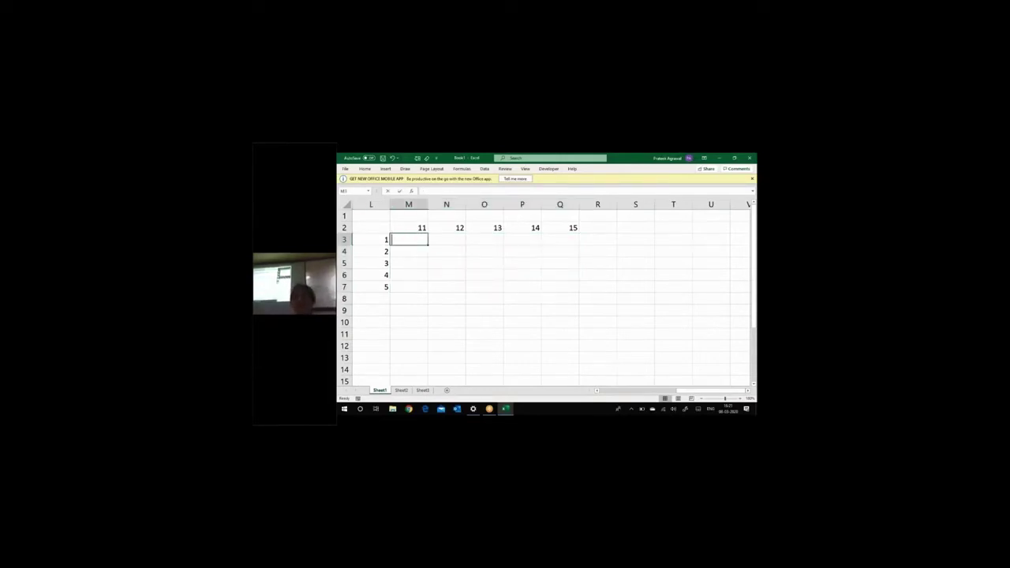
{"action": "type", "text": "="}
{"action": "key", "text": "Up"}
{"action": "type", "text": "*"}
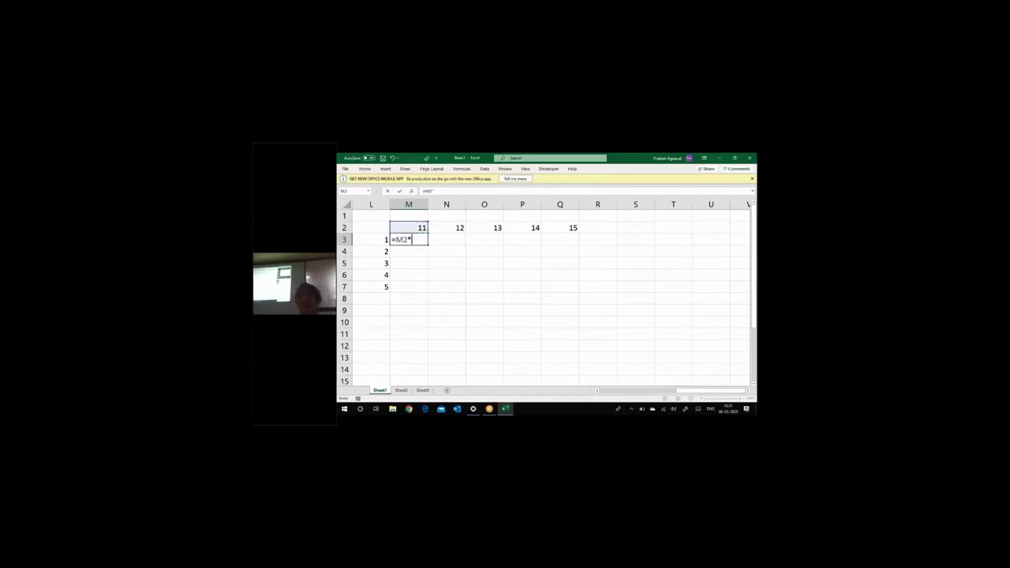
{"action": "key", "text": "Left"}
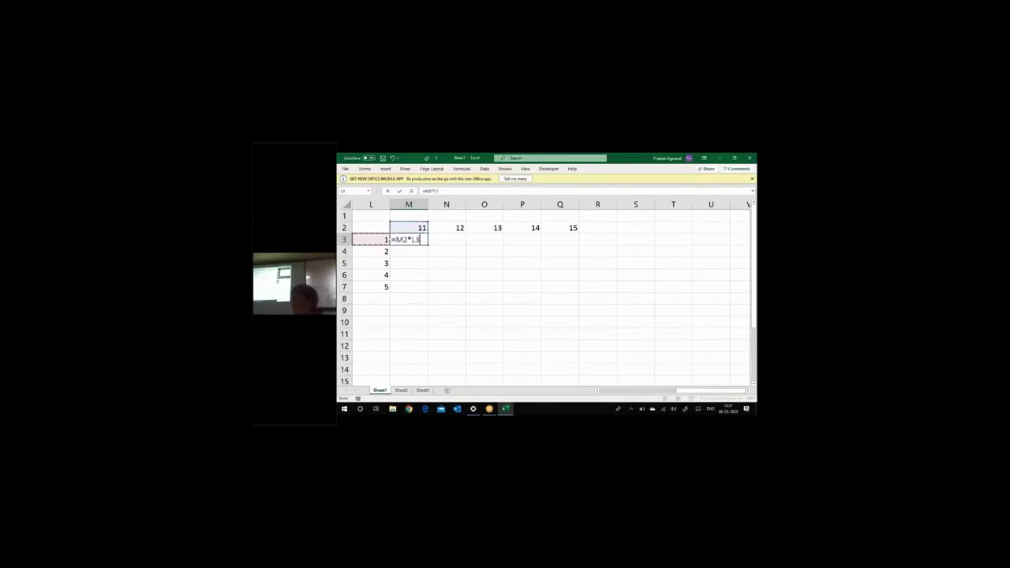
{"action": "key", "text": "Return"}
{"action": "type", "text": "="}
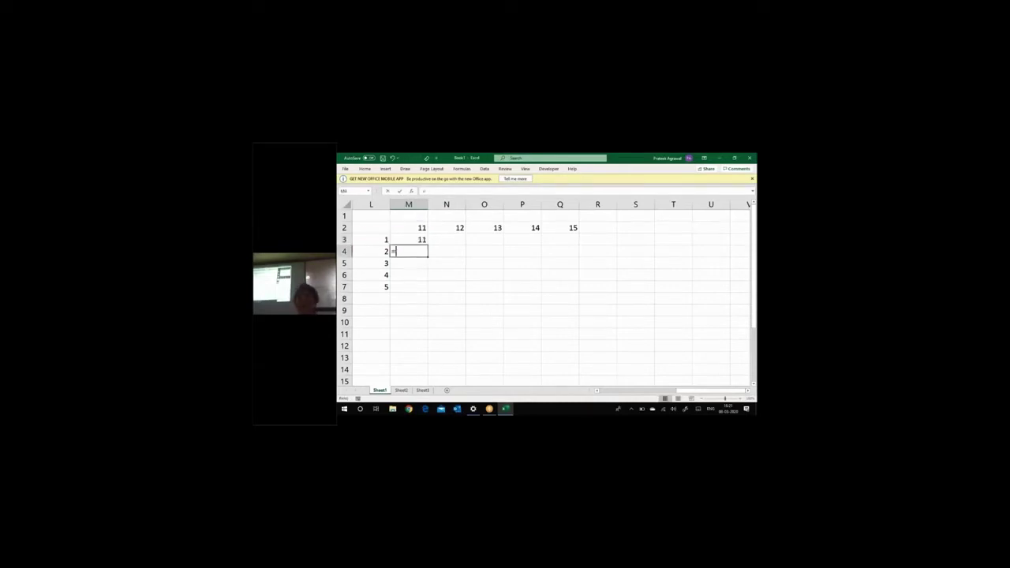
{"action": "key", "text": "Up"}
{"action": "key", "text": "Up"}
{"action": "type", "text": "*"}
{"action": "key", "text": "Left"}
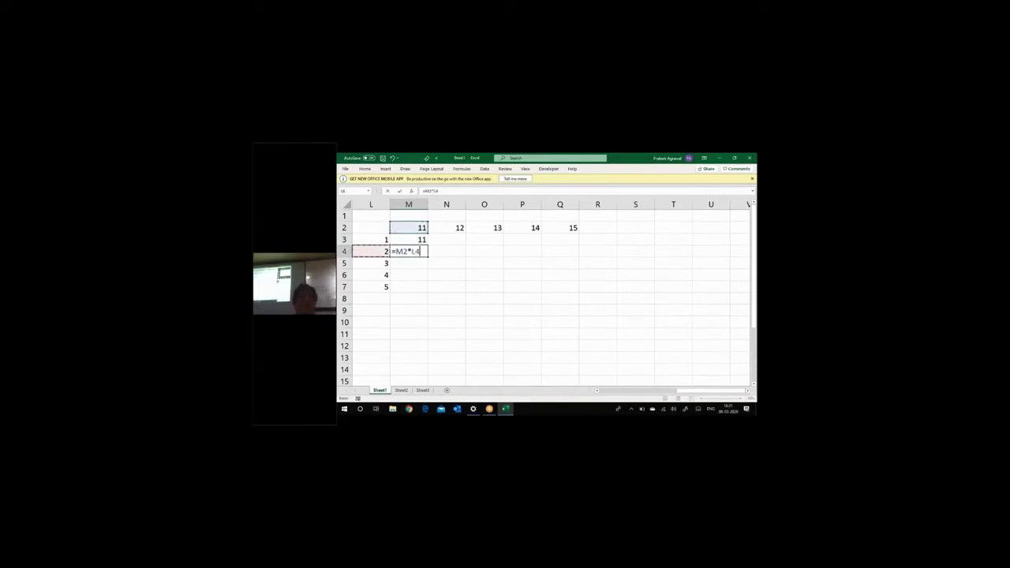
{"action": "key", "text": "Return"}
{"action": "type", "text": "="}
{"action": "key", "text": "Up"}
{"action": "key", "text": "Up"}
{"action": "key", "text": "Up"}
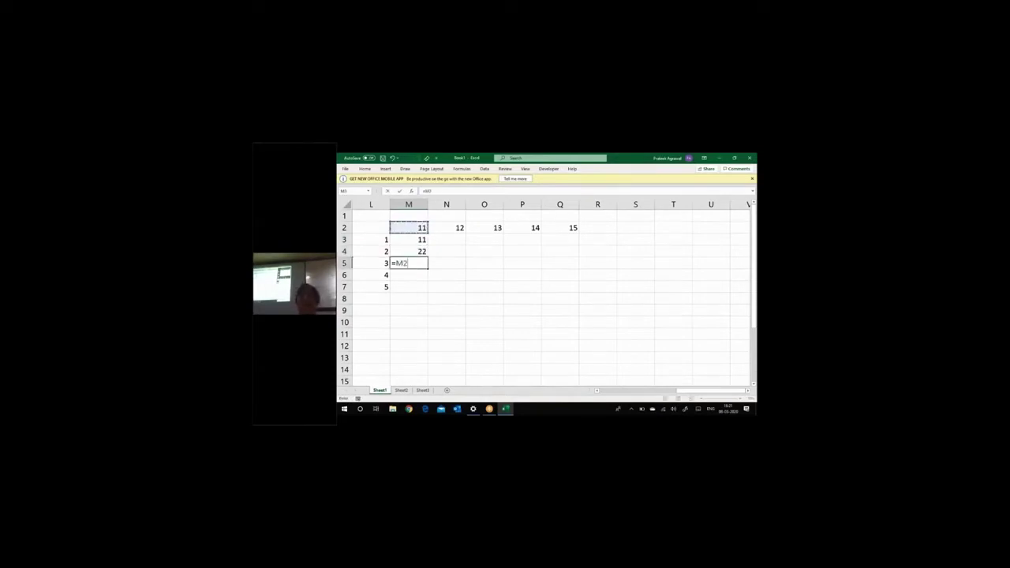
{"action": "type", "text": "*"}
{"action": "key", "text": "Left"}
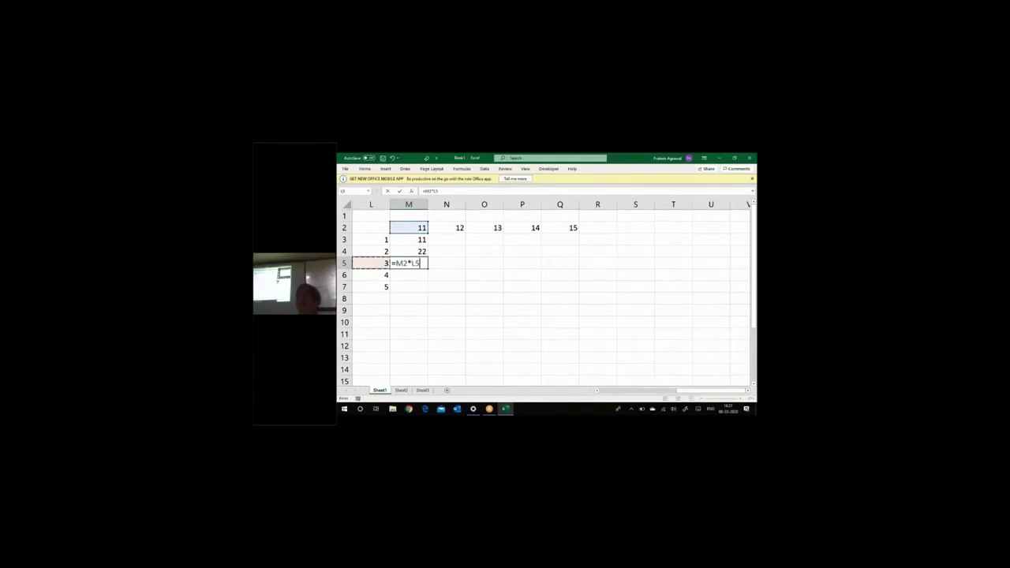
{"action": "key", "text": "Return"}
Enter =N2*L3 in N3 so it shows 12.
{"action": "key", "text": "Up"}
{"action": "key", "text": "Up"}
{"action": "key", "text": "Up"}
{"action": "key", "text": "Right"}
{"action": "type", "text": "="}
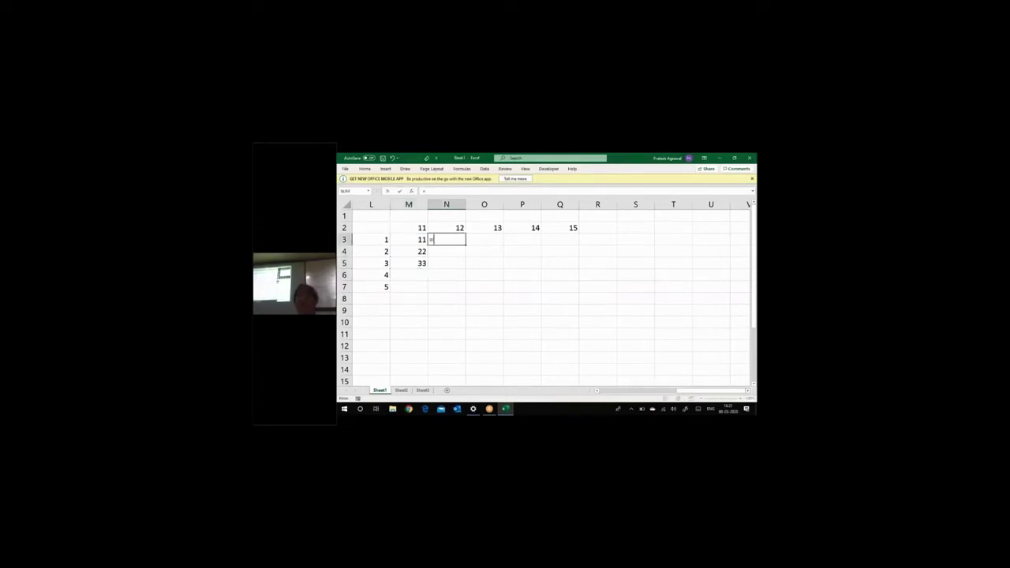
{"action": "key", "text": "Up"}
{"action": "type", "text": "*"}
{"action": "key", "text": "Left"}
{"action": "key", "text": "Left"}
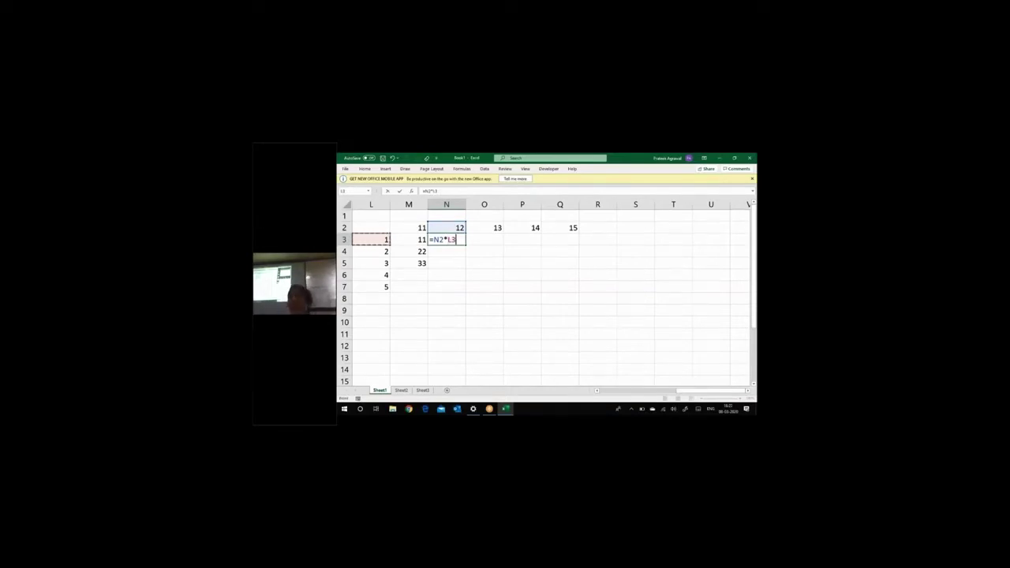
{"action": "key", "text": "Return"}
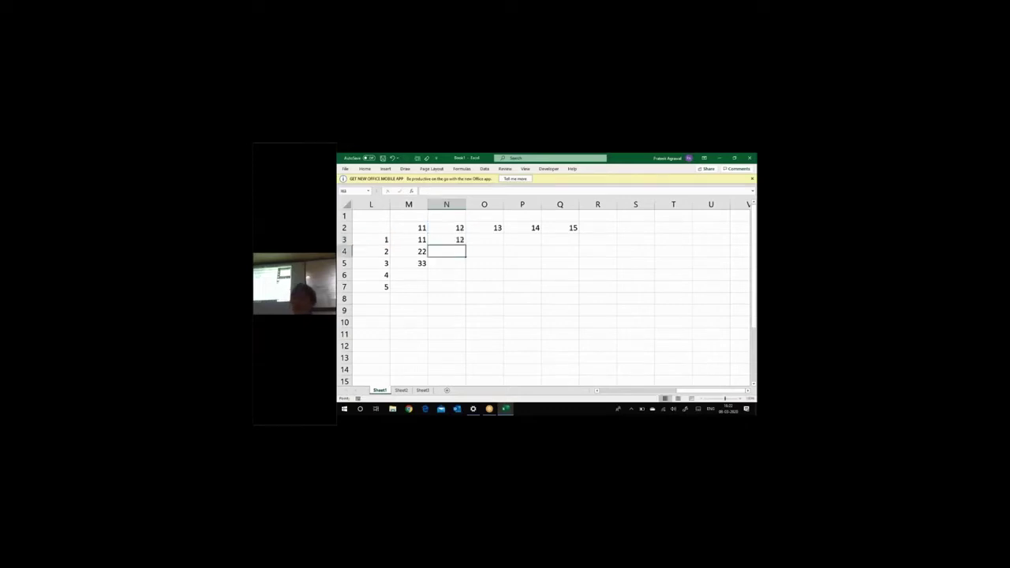
{"action": "left_click", "coordinate": [409, 239]}
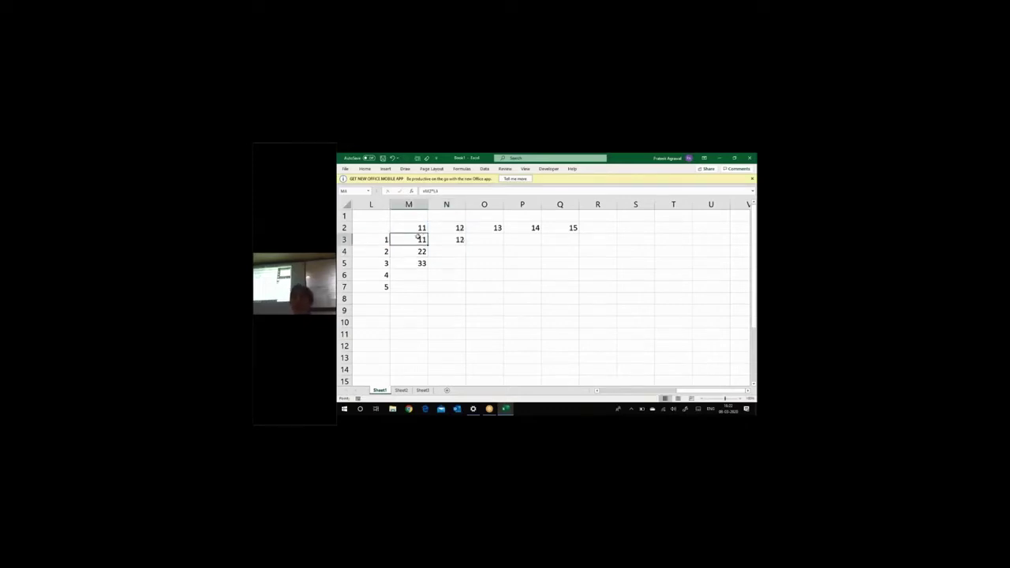
Open M3's formula =M2*L3 in edit mode and select its text.
{"action": "double_click", "coordinate": [418, 236]}
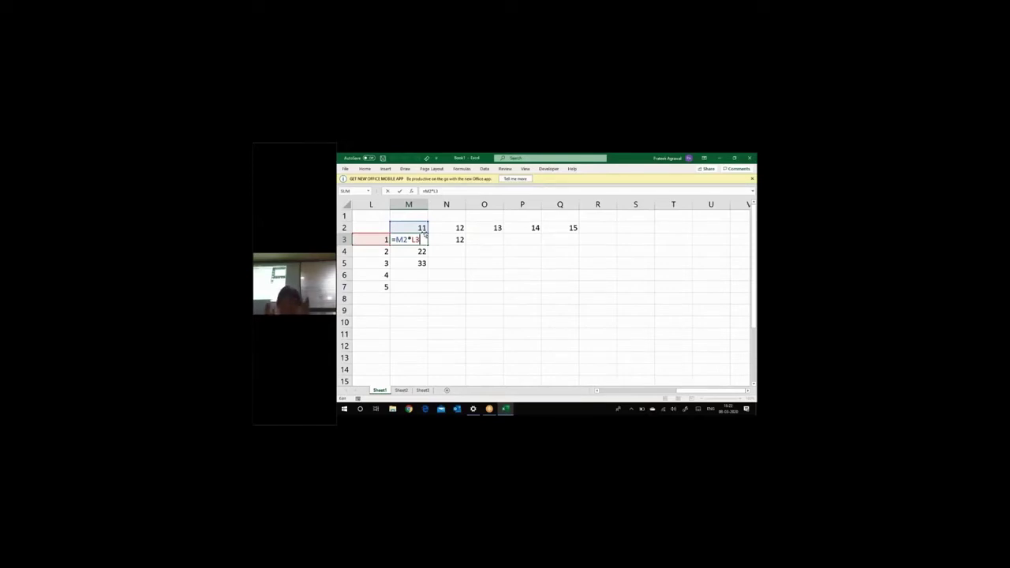
{"action": "key", "text": "shift+Left"}
{"action": "key", "text": "shift+Left"}
{"action": "key", "text": "shift+Left"}
{"action": "key", "text": "shift+Left"}
{"action": "key", "text": "shift+Left"}
{"action": "key", "text": "shift+Left"}
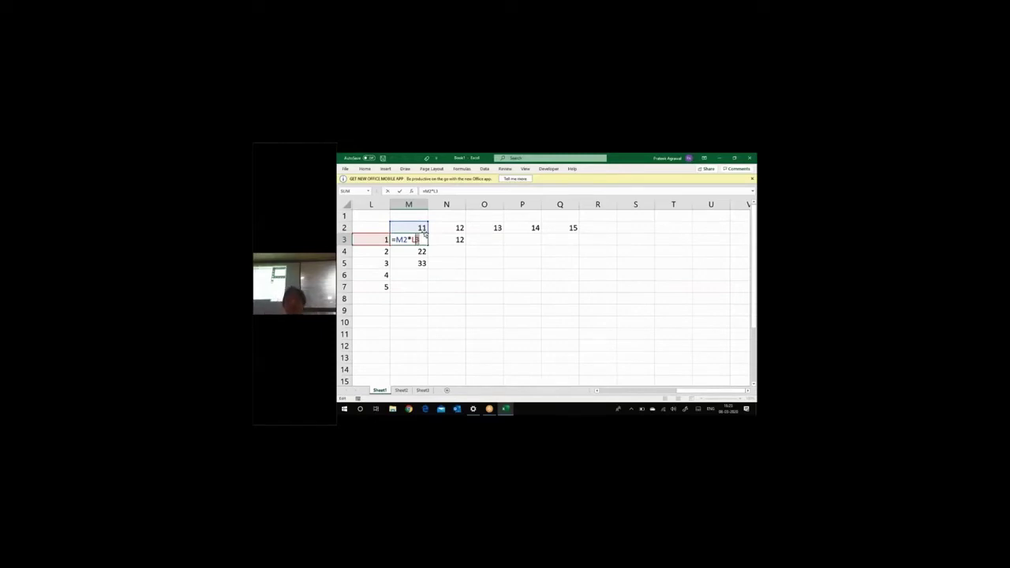
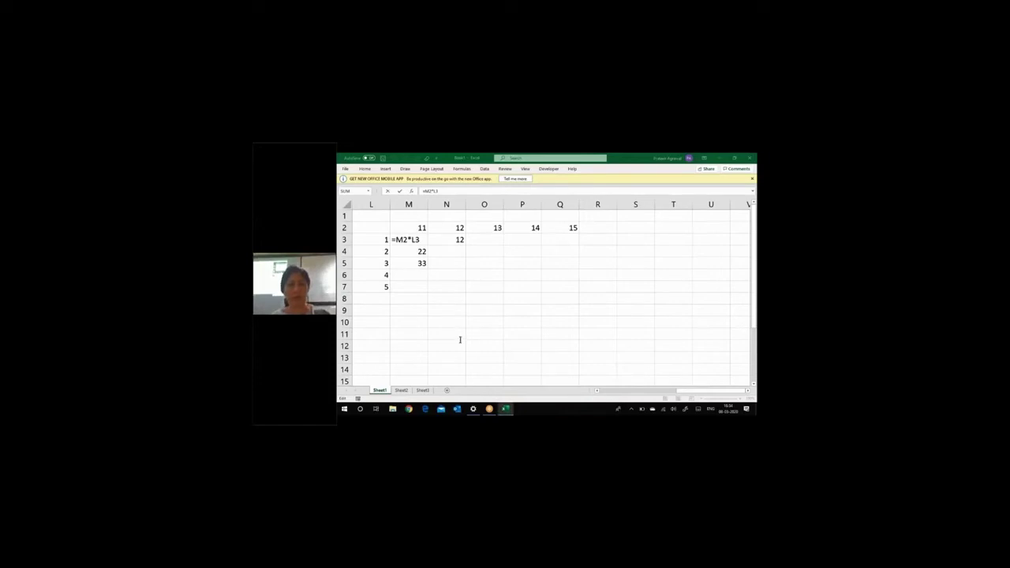
Change M3's formula to the mixed references =M$2*$L3, which still returns 11.
{"action": "key", "text": "shift+Home"}
{"action": "key", "text": "F4"}
{"action": "key", "text": "F4"}
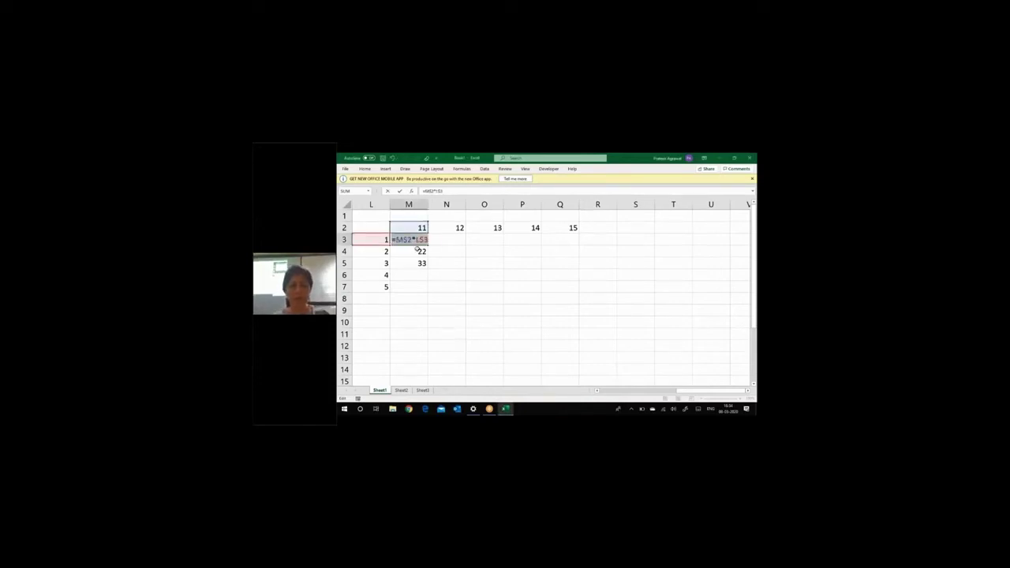
{"action": "left_click_drag", "start_coordinate": [415, 239], "coordinate": [428, 240]}
{"action": "key", "text": "F4"}
{"action": "left_click", "coordinate": [433, 239]}
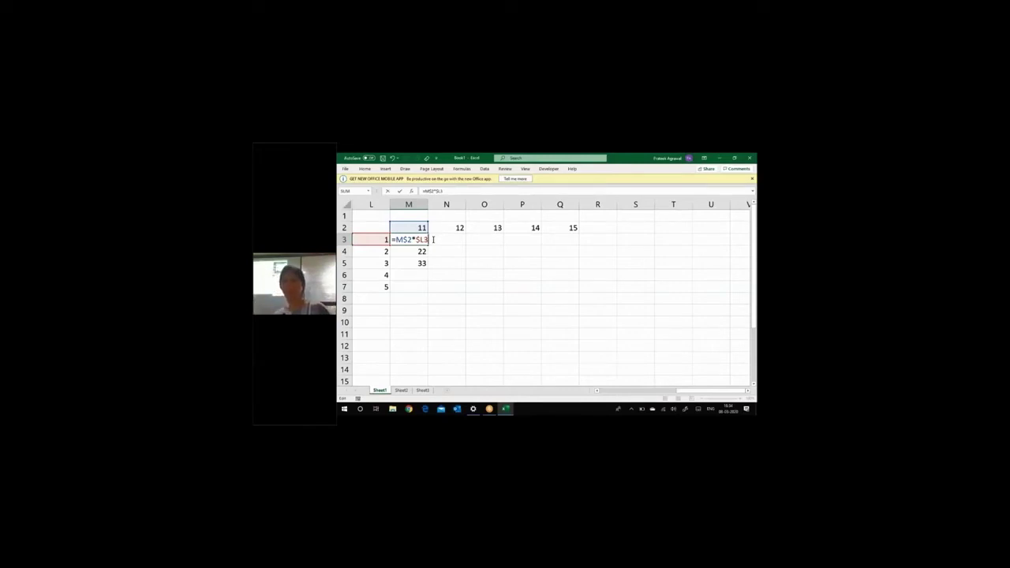
{"action": "key", "text": "shift+Left"}
{"action": "key", "text": "shift+Left"}
{"action": "key", "text": "shift+Left"}
{"action": "key", "text": "shift+Left"}
{"action": "key", "text": "shift+Left"}
{"action": "key", "text": "shift+Left"}
{"action": "key", "text": "shift+Left"}
{"action": "key", "text": "shift+Left"}
{"action": "key", "text": "ctrl+c"}
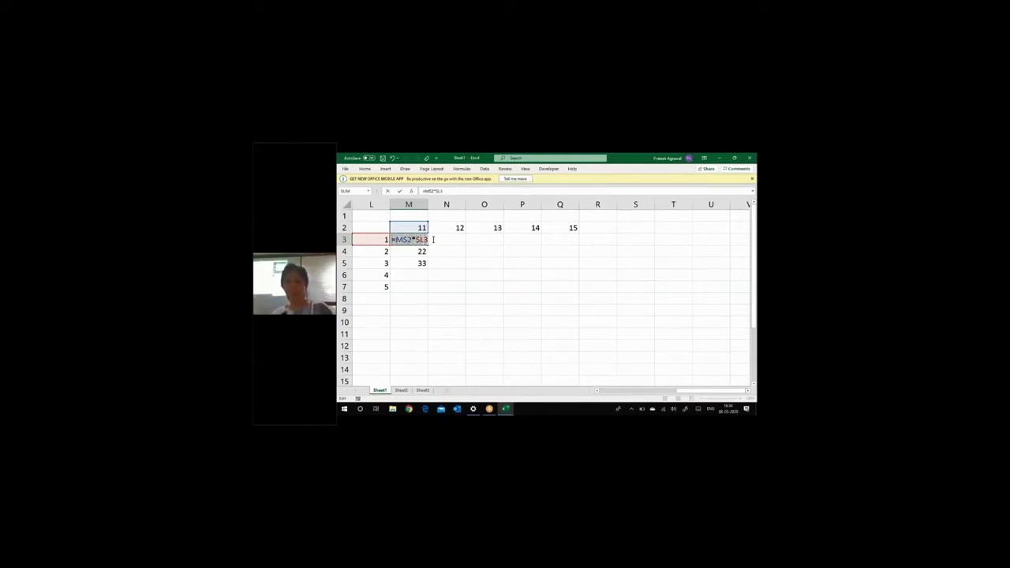
{"action": "key", "text": "Return"}
{"action": "key", "text": "Down"}
{"action": "key", "text": "Down"}
{"action": "key", "text": "Down"}
{"action": "key", "text": "Down"}
{"action": "key", "text": "Down"}
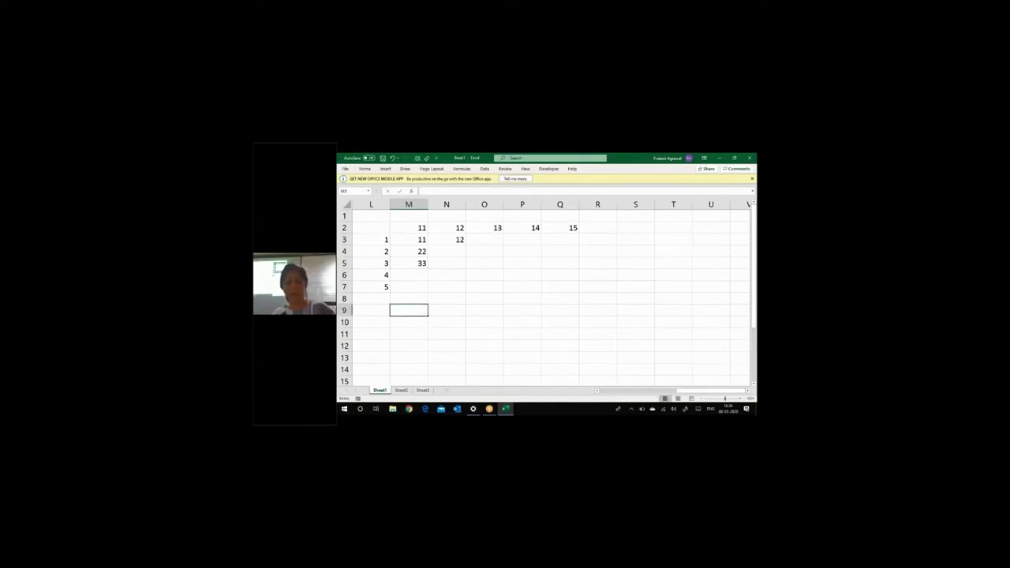
Paste M3 into M9 and delete the leading = so it reads M$2*$L3 as text.
{"action": "key", "text": "ctrl+v"}
{"action": "key", "text": "F2"}
{"action": "key", "text": "Escape"}
{"action": "key", "text": "Up"}
{"action": "key", "text": "Up"}
{"action": "key", "text": "Up"}
{"action": "key", "text": "Up"}
{"action": "key", "text": "Up"}
{"action": "key", "text": "Up"}
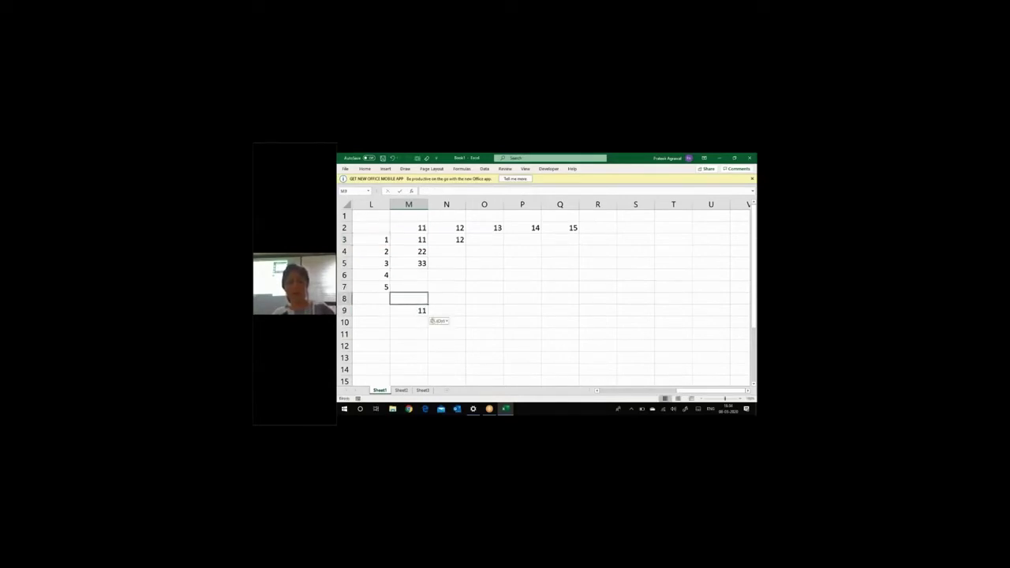
{"action": "key", "text": "Down"}
{"action": "key", "text": "Down"}
{"action": "key", "text": "Down"}
{"action": "key", "text": "Down"}
{"action": "key", "text": "Down"}
{"action": "key", "text": "Down"}
{"action": "key", "text": "Down"}
{"action": "key", "text": "Up"}
{"action": "key", "text": "F2"}
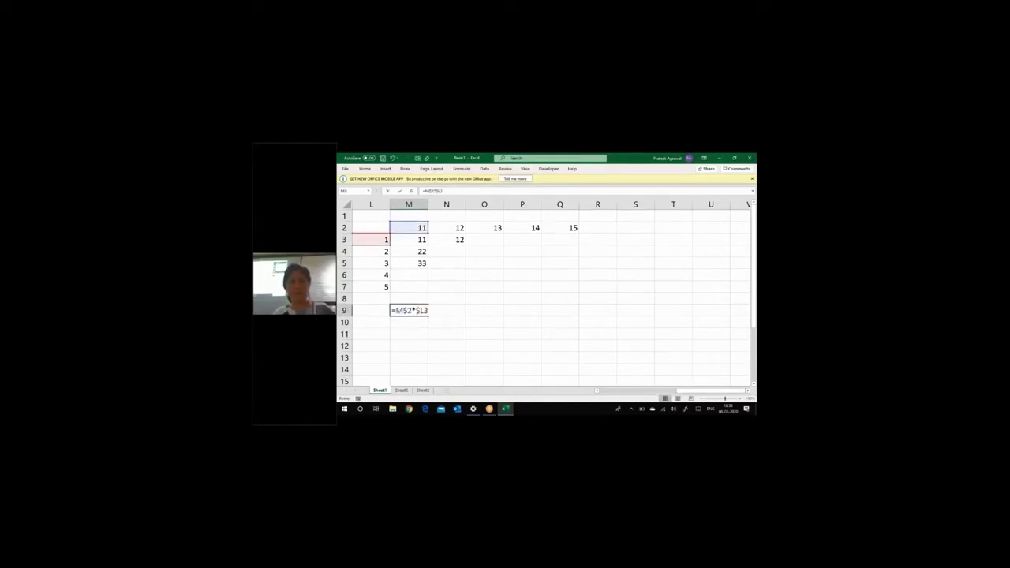
{"action": "key", "text": "Left"}
{"action": "key", "text": "Left"}
{"action": "key", "text": "Left"}
{"action": "key", "text": "Left"}
{"action": "key", "text": "Left"}
{"action": "key", "text": "Left"}
{"action": "key", "text": "Left"}
{"action": "key", "text": "BackSpace"}
{"action": "key", "text": "Return"}
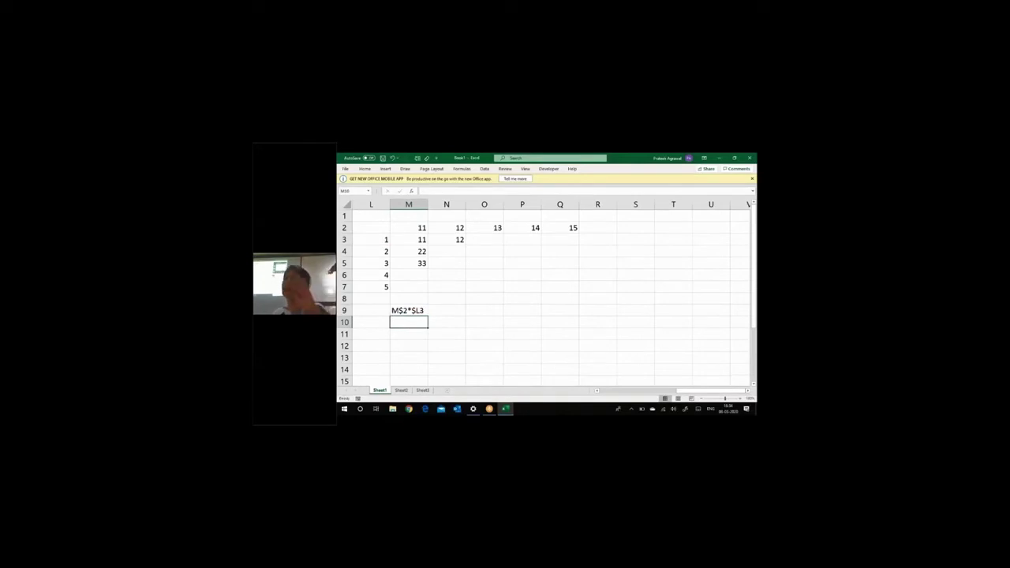
Enter the text note M2*$L$3 in cell M10.
{"action": "key", "text": "Down"}
{"action": "key", "text": "Down"}
{"action": "key", "text": "Down"}
{"action": "key", "text": "Down"}
{"action": "key", "text": "Down"}
{"action": "key", "text": "Down"}
{"action": "key", "text": "Down"}
{"action": "key", "text": "Down"}
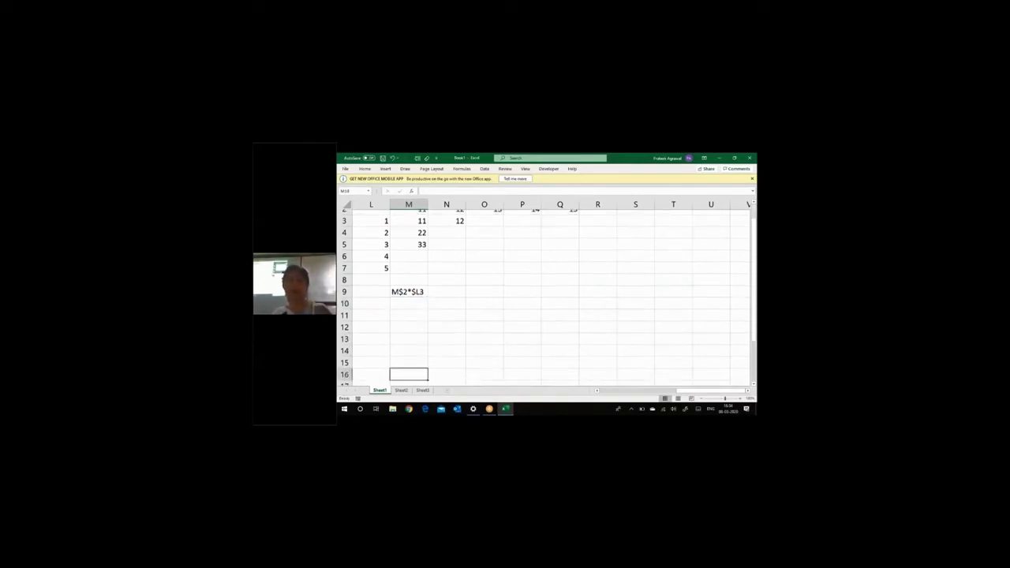
{"action": "left_click", "coordinate": [408, 298]}
{"action": "key", "text": "Up"}
{"action": "key", "text": "Up"}
{"action": "key", "text": "Up"}
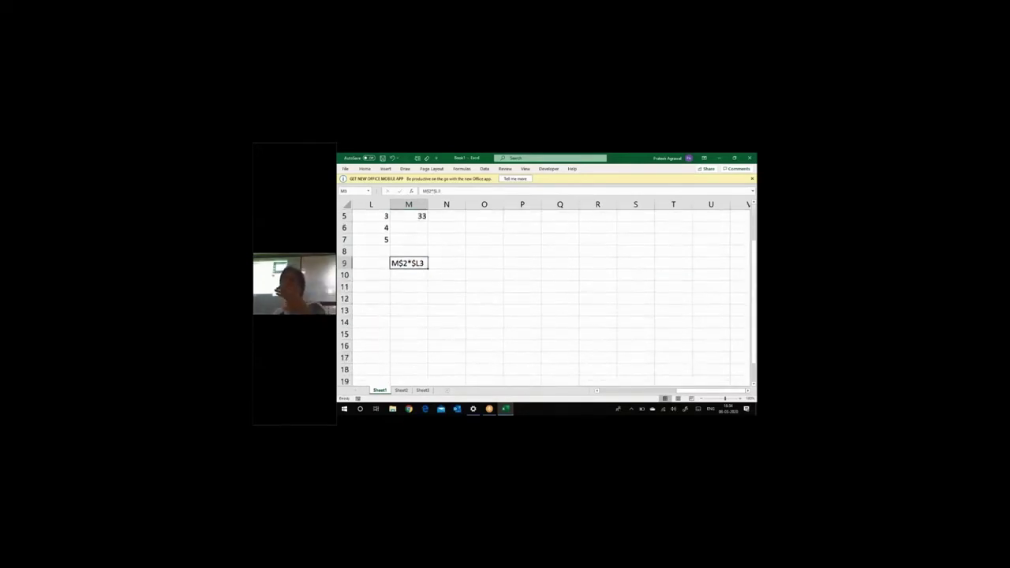
{"action": "key", "text": "Down"}
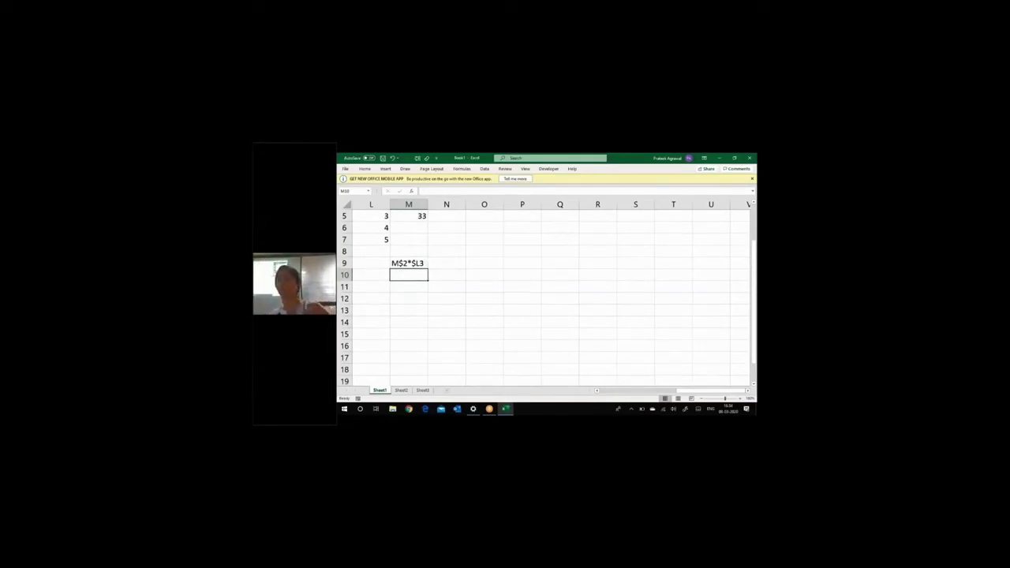
{"action": "type", "text": "M$2"}
{"action": "key", "text": "BackSpace"}
{"action": "key", "text": "BackSpace"}
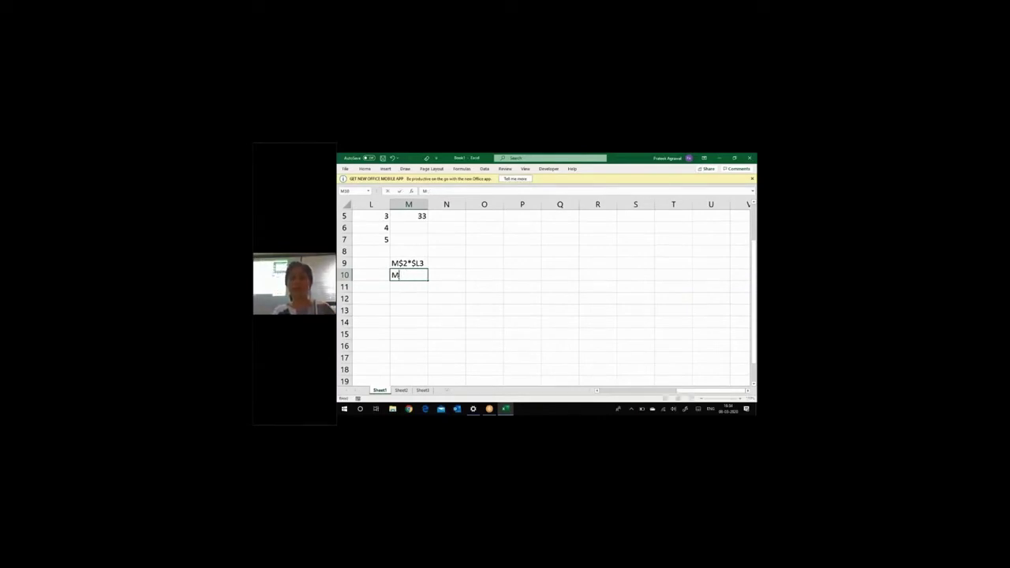
{"action": "type", "text": "2*"}
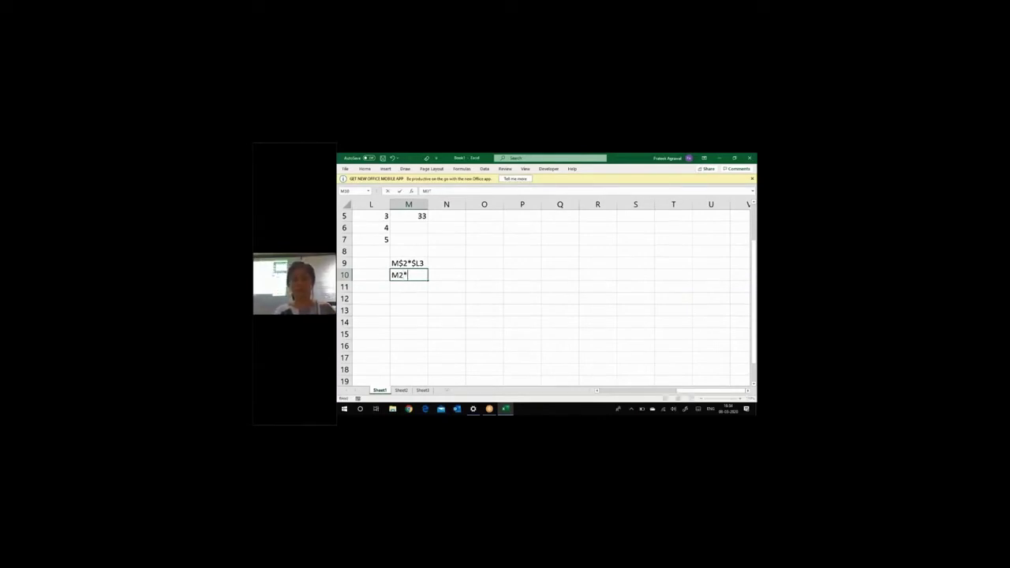
{"action": "type", "text": "$L$"}
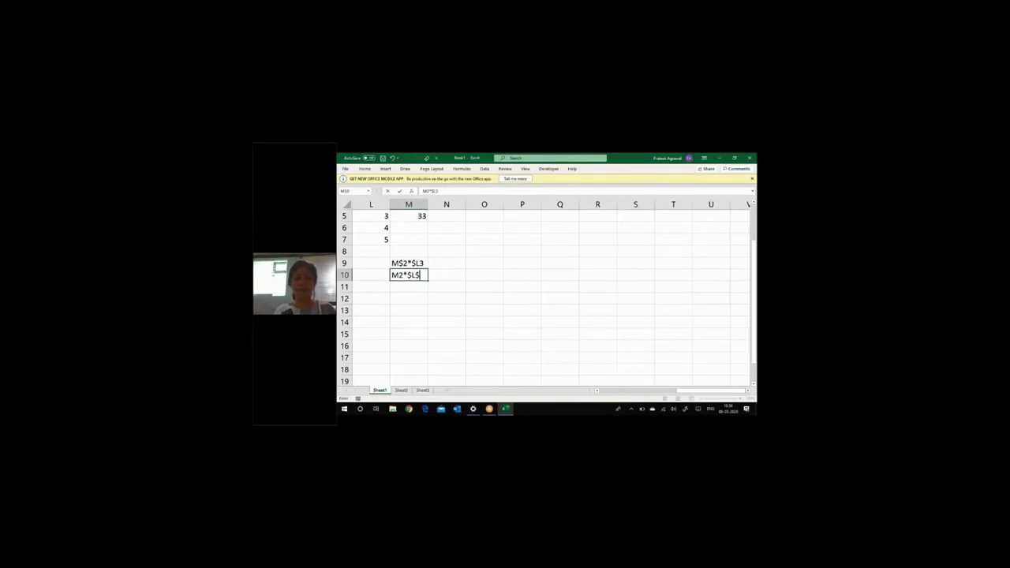
{"action": "type", "text": "3"}
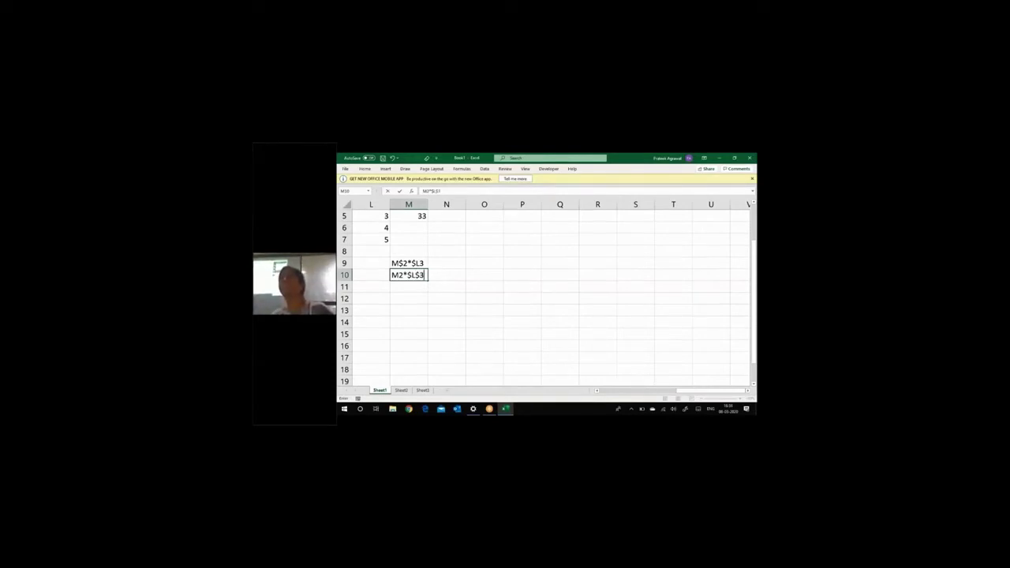
{"action": "key", "text": "Return"}
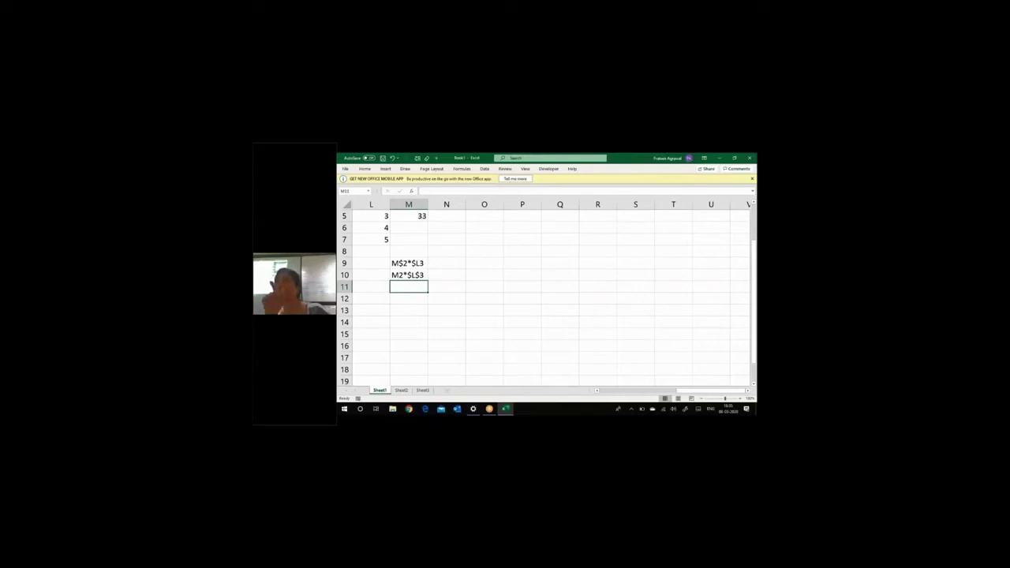
Clear the M2*$L$3 note from cell M10.
{"action": "left_click", "coordinate": [407, 274]}
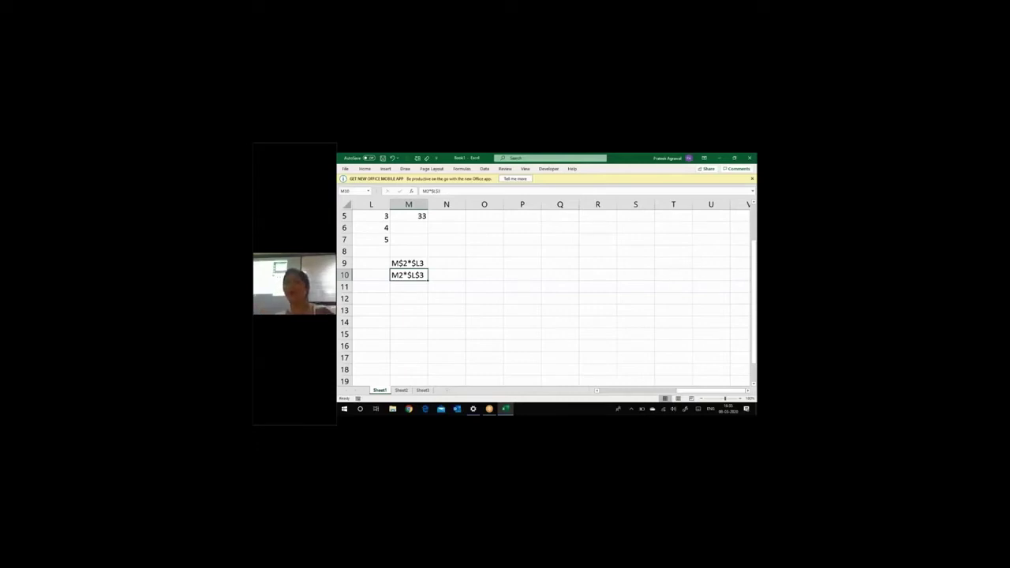
{"action": "key", "text": "Delete"}
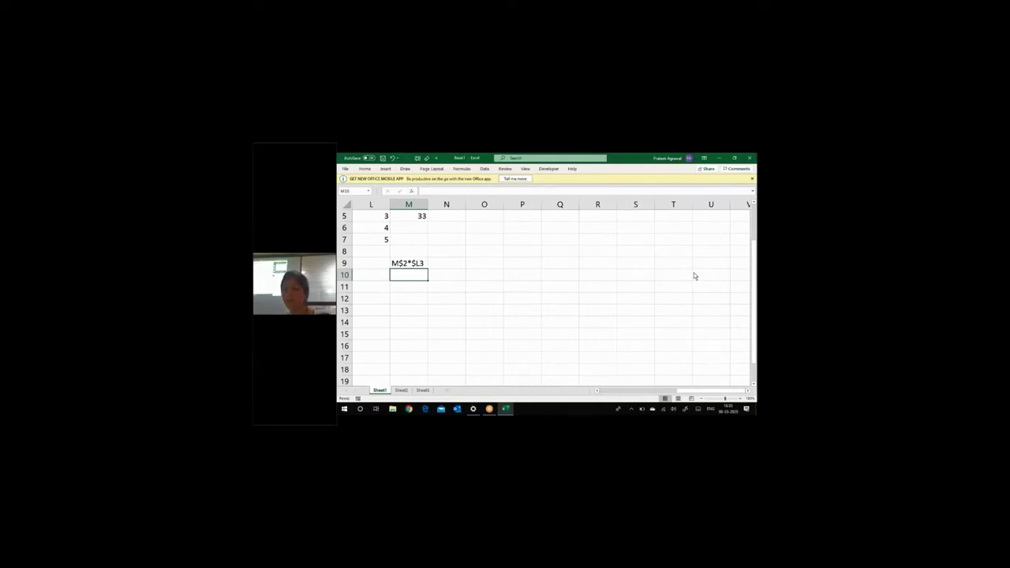
{"action": "left_click", "coordinate": [450, 349]}
{"action": "left_click", "coordinate": [432, 278]}
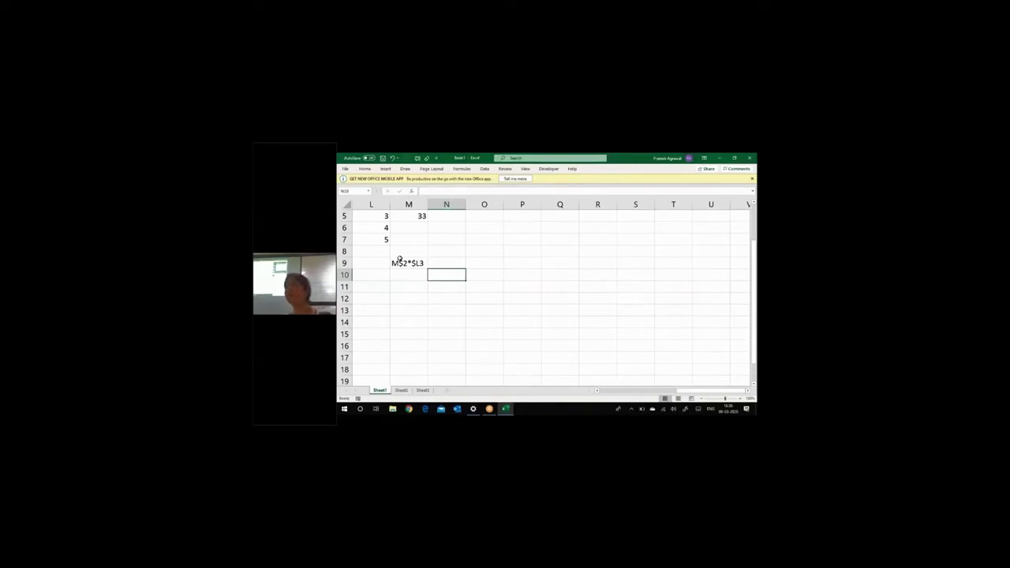
{"action": "left_click", "coordinate": [400, 260]}
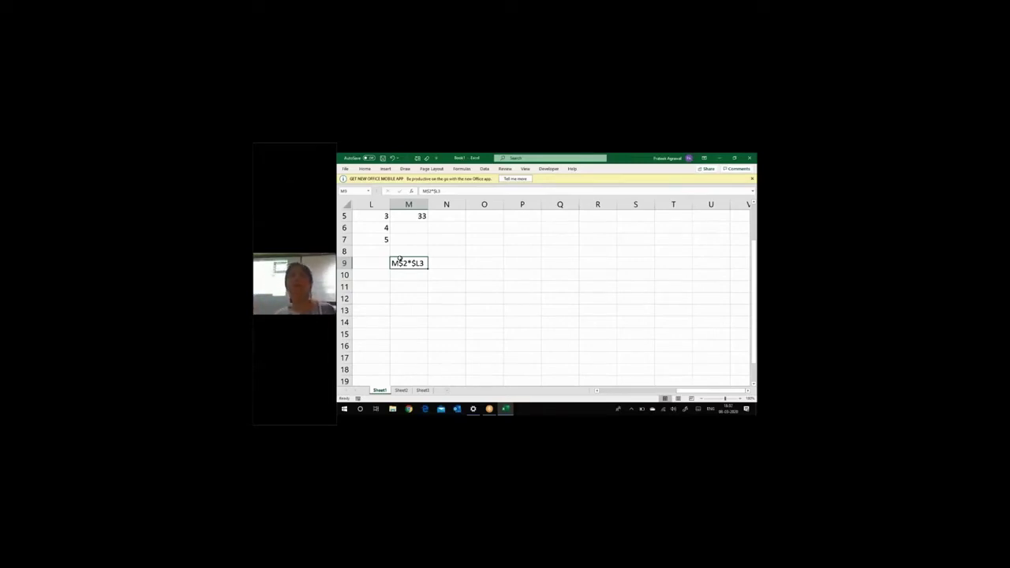
{"action": "key", "text": "Return"}
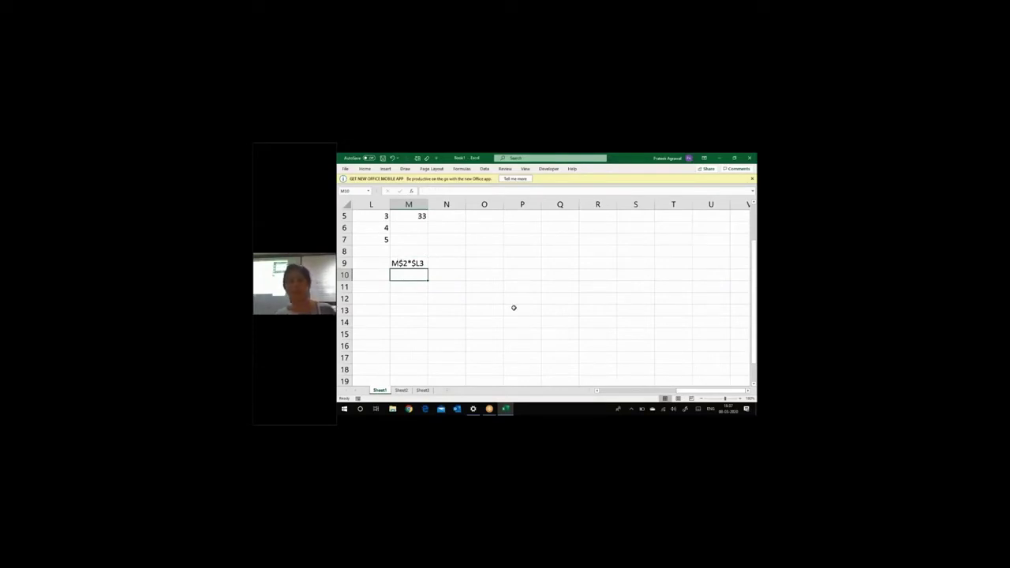
{"action": "key", "text": "Up"}
{"action": "key", "text": "Up"}
{"action": "key", "text": "Up"}
{"action": "key", "text": "Up"}
{"action": "key", "text": "Up"}
{"action": "key", "text": "Up"}
{"action": "key", "text": "Up"}
{"action": "key", "text": "Up"}
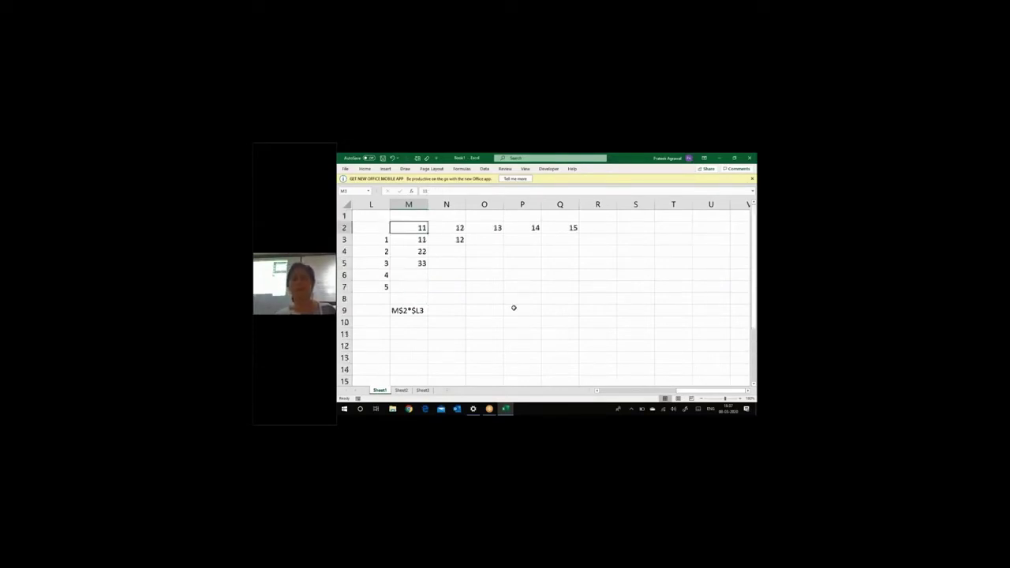
Reset M3's formula to fully relative references =M2*L3.
{"action": "key", "text": "Down"}
{"action": "key", "text": "F2"}
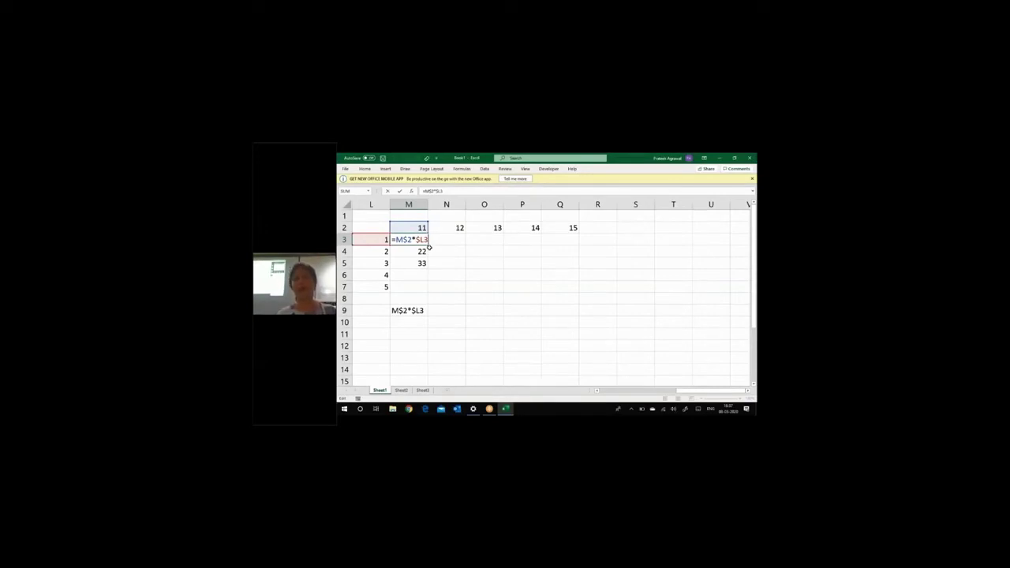
{"action": "key", "text": "F4"}
{"action": "key", "text": "F4"}
{"action": "key", "text": "F4"}
{"action": "key", "text": "F4"}
{"action": "key", "text": "F4"}
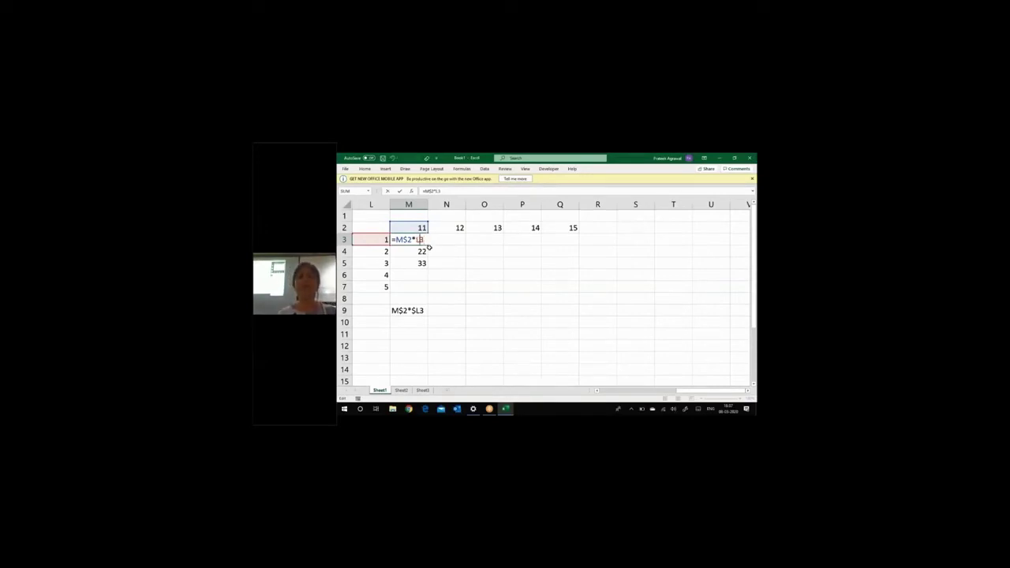
{"action": "key", "text": "F4"}
{"action": "key", "text": "F4"}
{"action": "key", "text": "F4"}
{"action": "key", "text": "F4"}
{"action": "key", "text": "Return"}
Re-edit M3 while ink-circling and pointing an arrow at the row 2 headers 11–15.
{"action": "key", "text": "Up"}
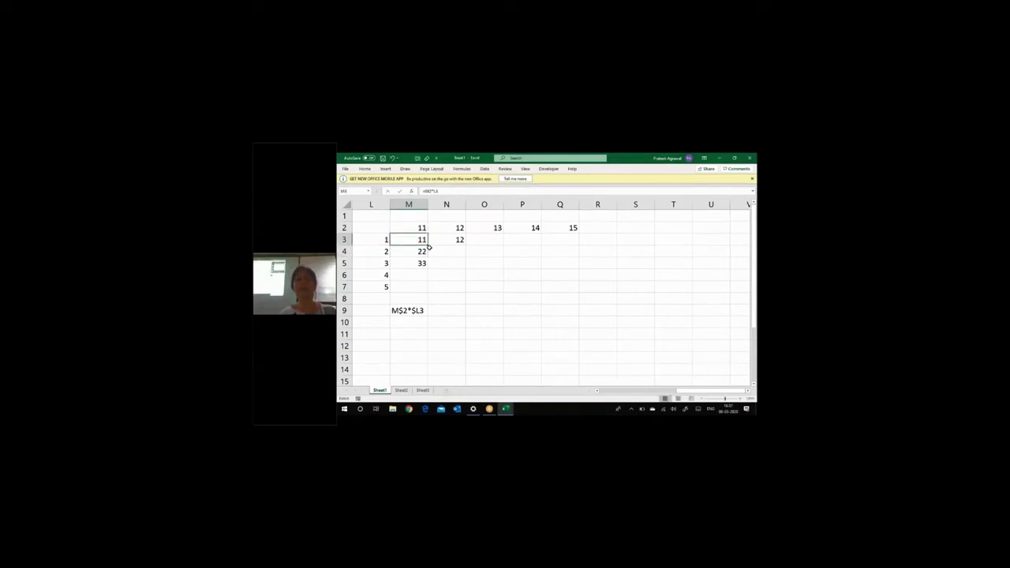
{"action": "key", "text": "F2"}
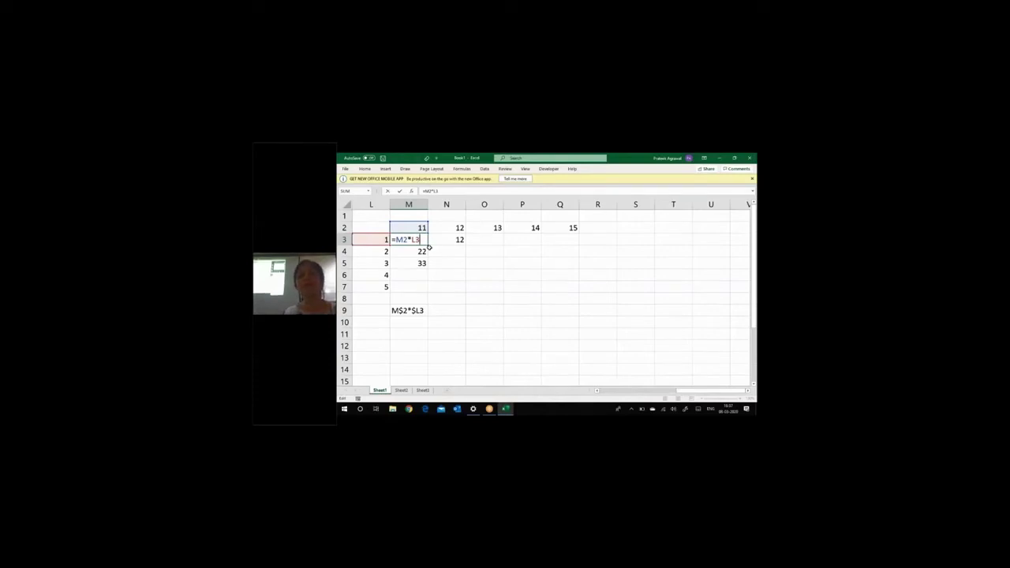
{"action": "left_click_drag", "start_coordinate": [422, 221], "coordinate": [433, 230]}
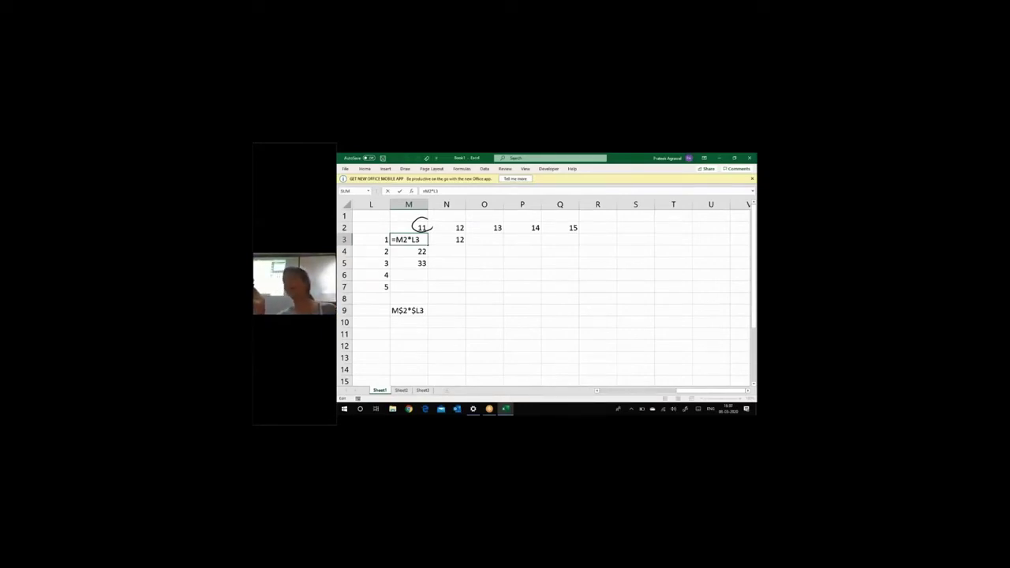
{"action": "mouse_move", "coordinate": [430, 220]}
{"action": "left_mouse_down"}
{"action": "mouse_move", "coordinate": [529, 217]}
{"action": "mouse_move", "coordinate": [590, 230]}
{"action": "mouse_move", "coordinate": [427, 237]}
{"action": "left_mouse_up"}
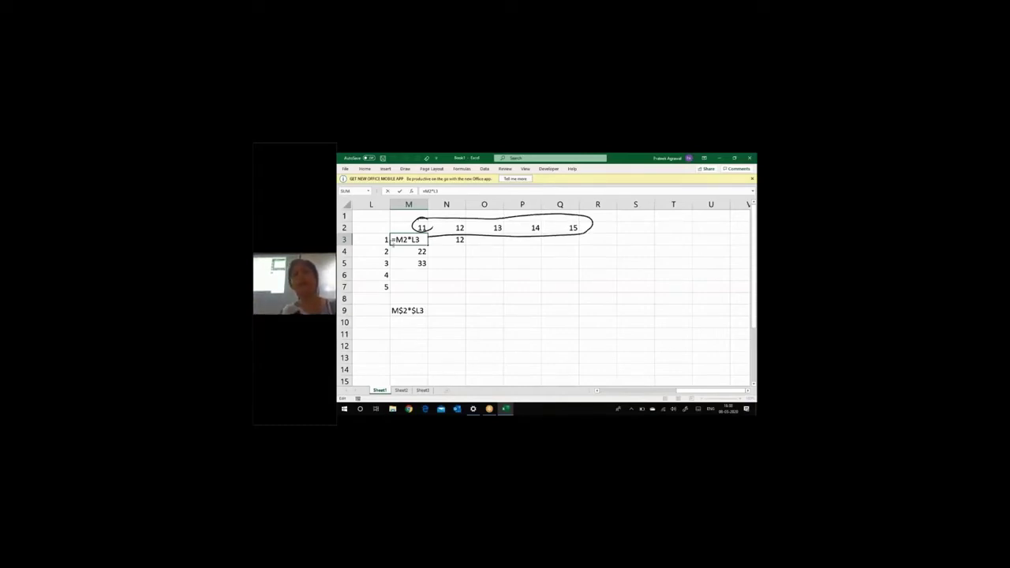
{"action": "left_click_drag", "start_coordinate": [353, 231], "coordinate": [412, 228]}
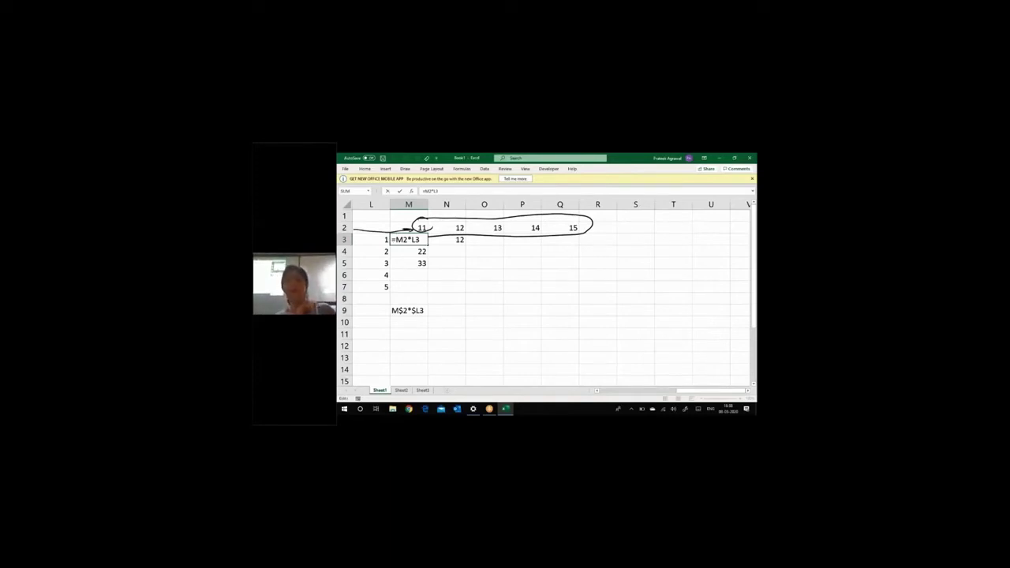
{"action": "left_click", "coordinate": [404, 241]}
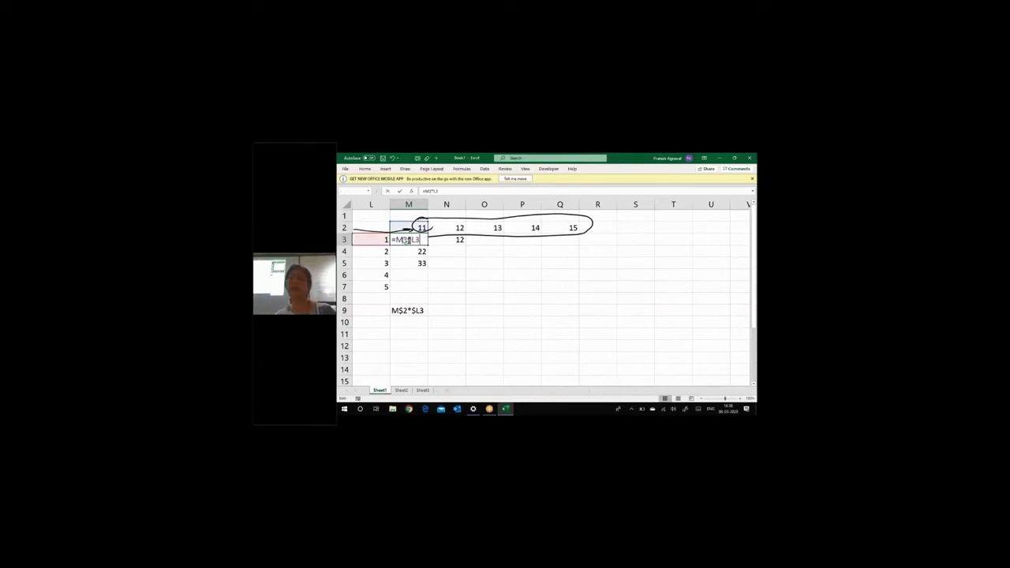
{"action": "key", "text": "F1"}
Rework M3's $ signs until the formula reads =M$2*$L3.
{"action": "key", "text": "F4"}
{"action": "key", "text": "F4"}
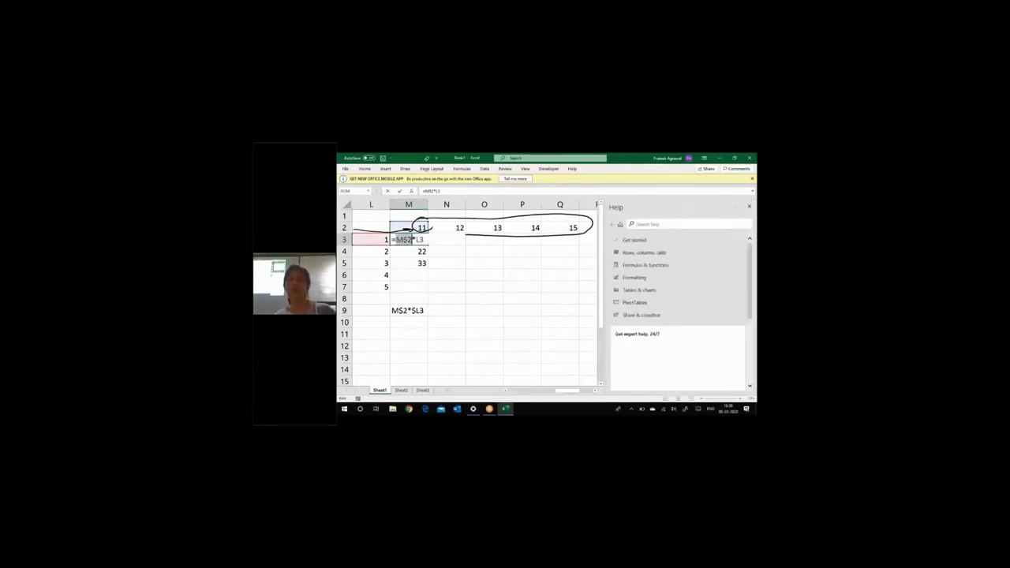
{"action": "key", "text": "F4"}
{"action": "key", "text": "F4"}
{"action": "key", "text": "F4"}
{"action": "key", "text": "F4"}
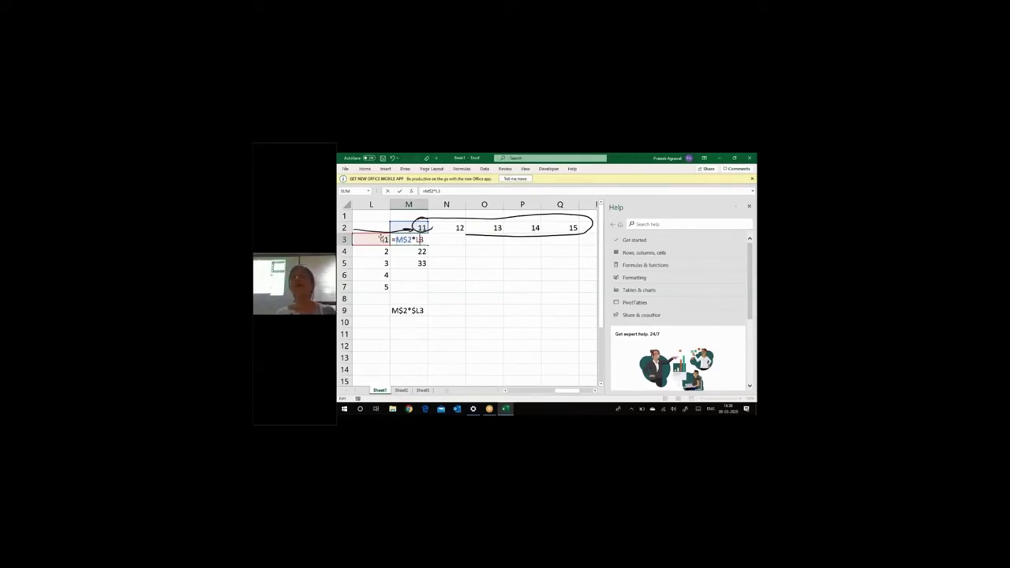
{"action": "key", "text": "ctrl+Return"}
{"action": "mouse_move", "coordinate": [379, 238]}
{"action": "left_mouse_down"}
{"action": "mouse_move", "coordinate": [374, 268]}
{"action": "mouse_move", "coordinate": [391, 300]}
{"action": "mouse_move", "coordinate": [397, 254]}
{"action": "mouse_move", "coordinate": [369, 240]}
{"action": "left_mouse_up"}
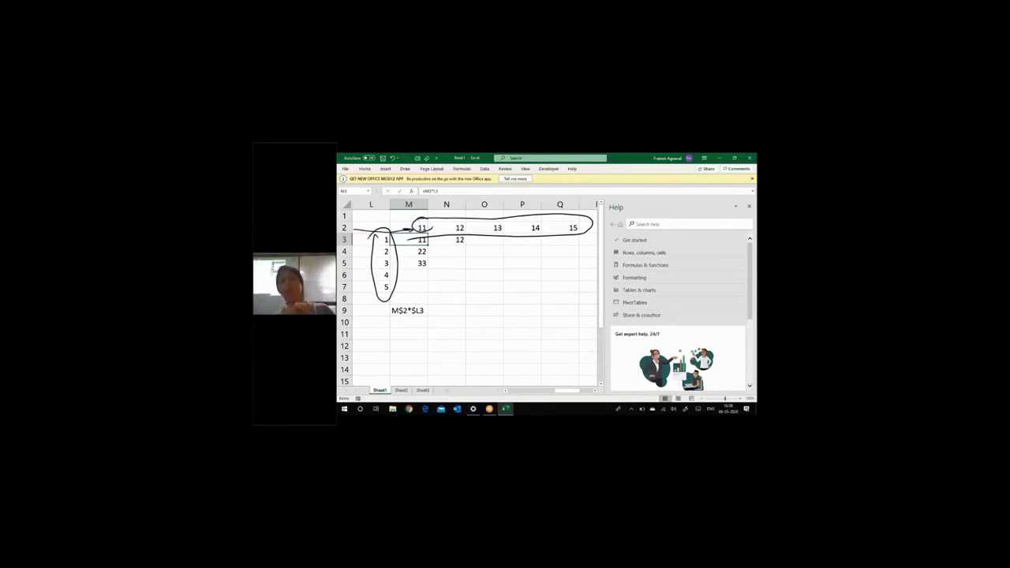
{"action": "key", "text": "F2"}
{"action": "key", "text": "F4"}
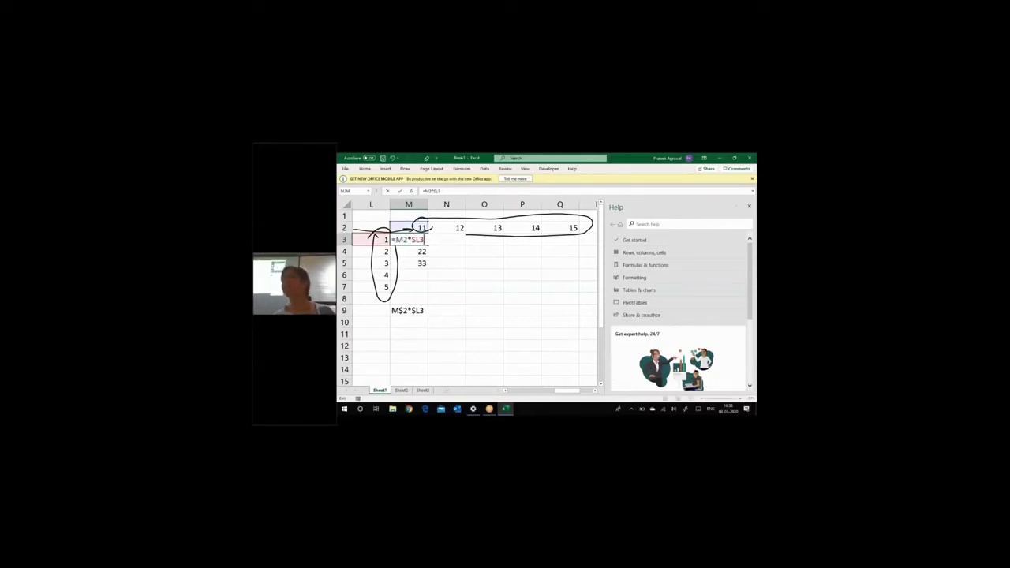
{"action": "left_click", "coordinate": [397, 239]}
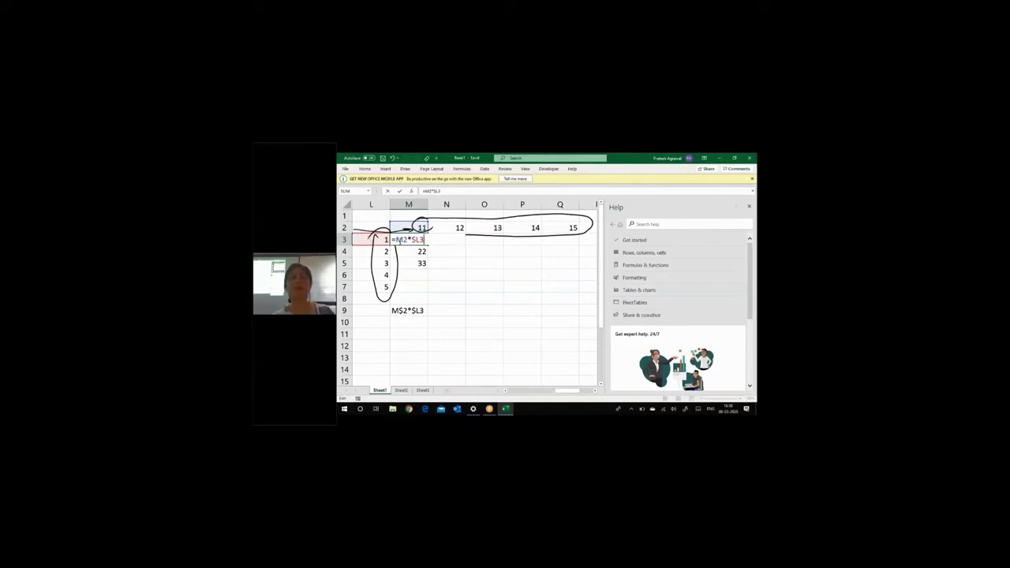
{"action": "type", "text": "$"}
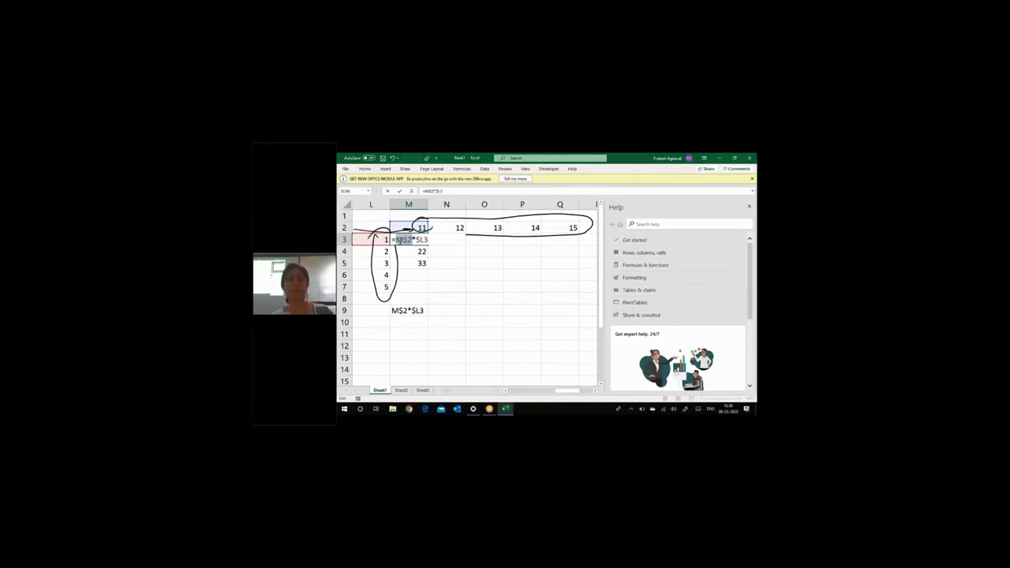
{"action": "key", "text": "Return"}
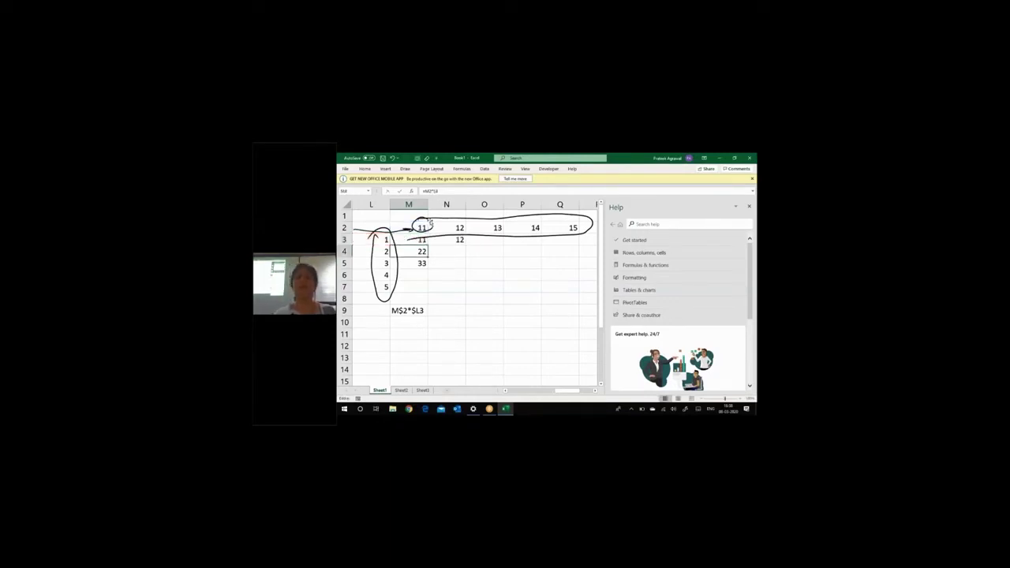
Erase the ink ovals over row 2 and column L, then copy M3 for M3:Q7.
{"action": "left_click", "coordinate": [430, 221]}
{"action": "key", "text": "Delete"}
{"action": "left_click", "coordinate": [371, 260]}
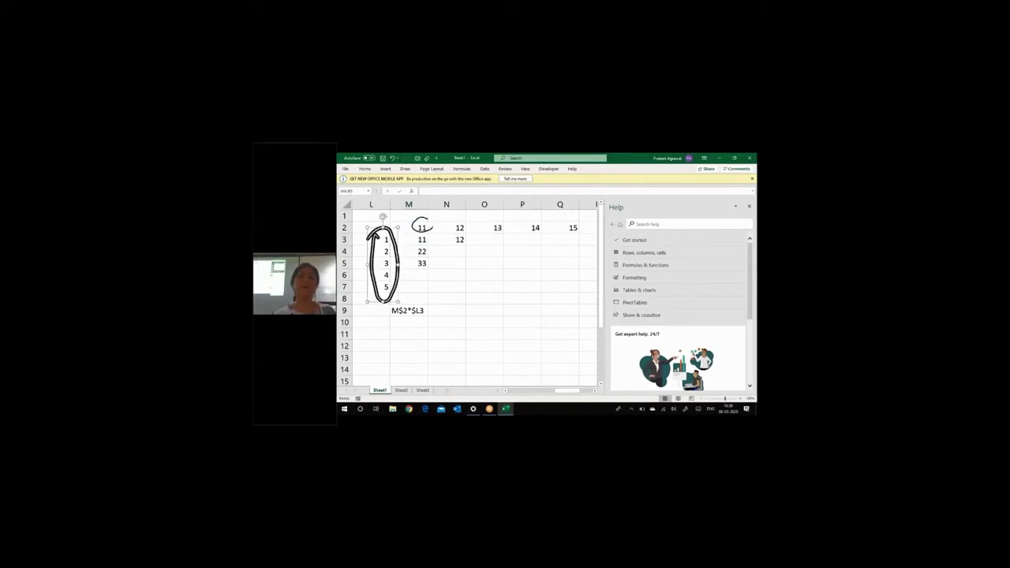
{"action": "key", "text": "Delete"}
{"action": "left_click", "coordinate": [408, 239]}
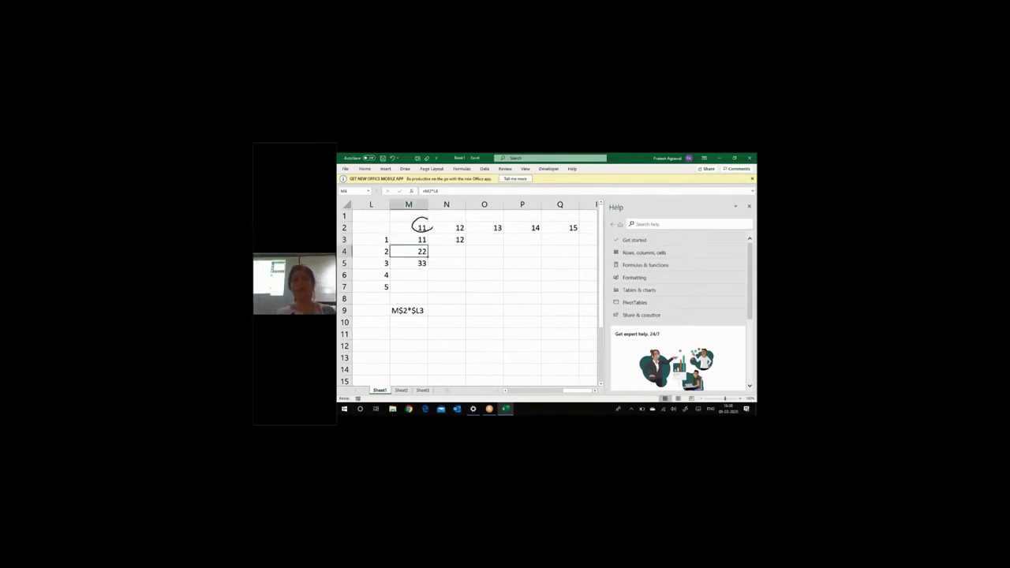
{"action": "key", "text": "ctrl+c"}
{"action": "left_click_drag", "start_coordinate": [408, 239], "coordinate": [573, 286]}
Paste M3's formula into M3:Q7 and inspect the formulas in O4, O5, P6 and Q7.
{"action": "key", "text": "ctrl+v"}
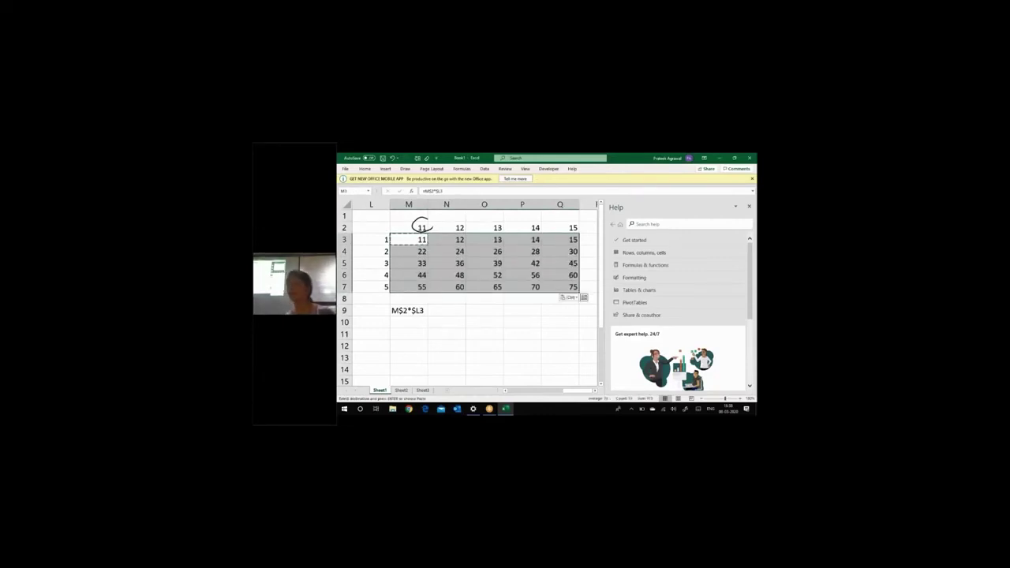
{"action": "left_click", "coordinate": [446, 239]}
{"action": "left_click", "coordinate": [485, 251]}
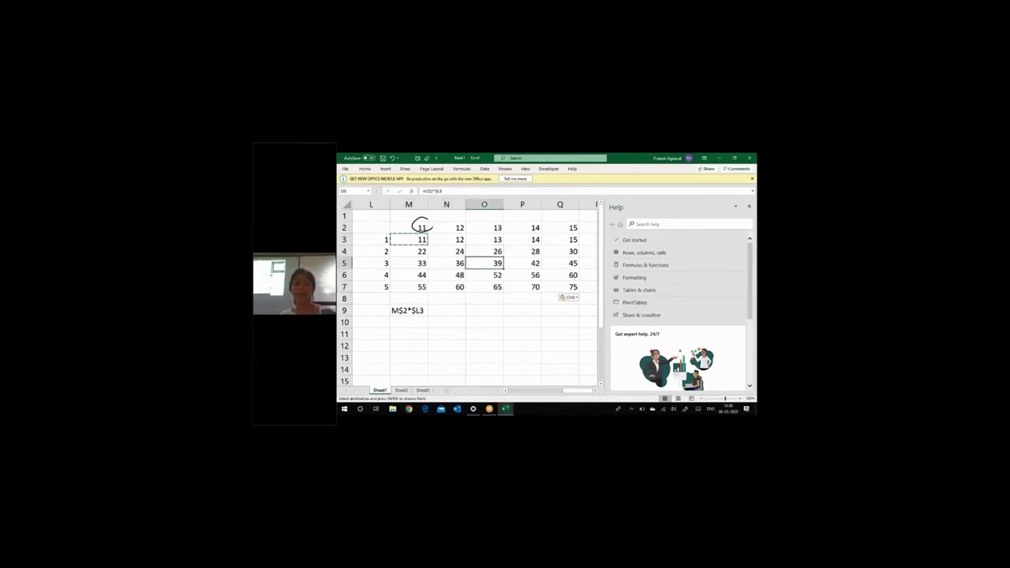
{"action": "double_click", "coordinate": [485, 262]}
{"action": "double_click", "coordinate": [522, 275]}
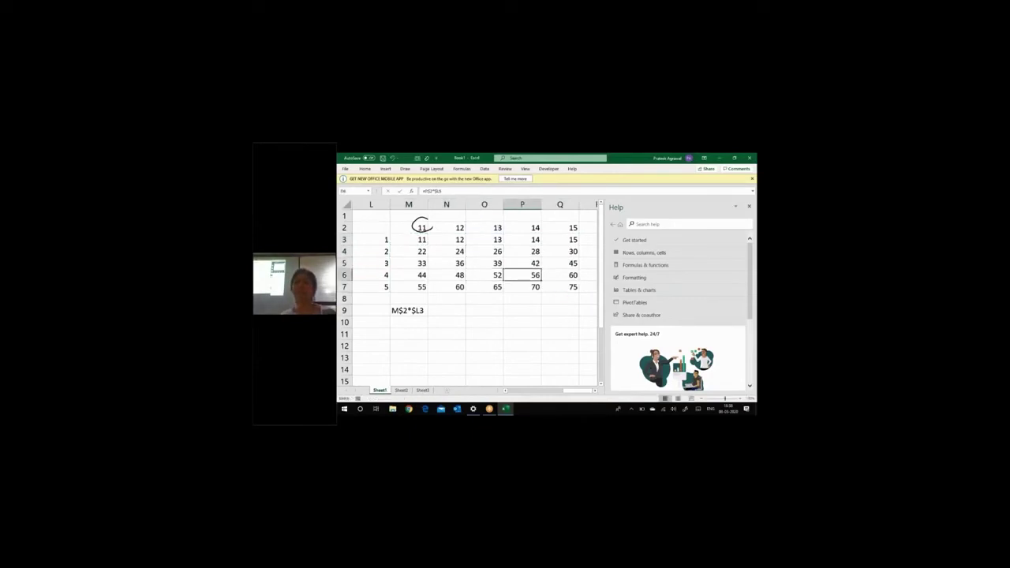
{"action": "double_click", "coordinate": [560, 286]}
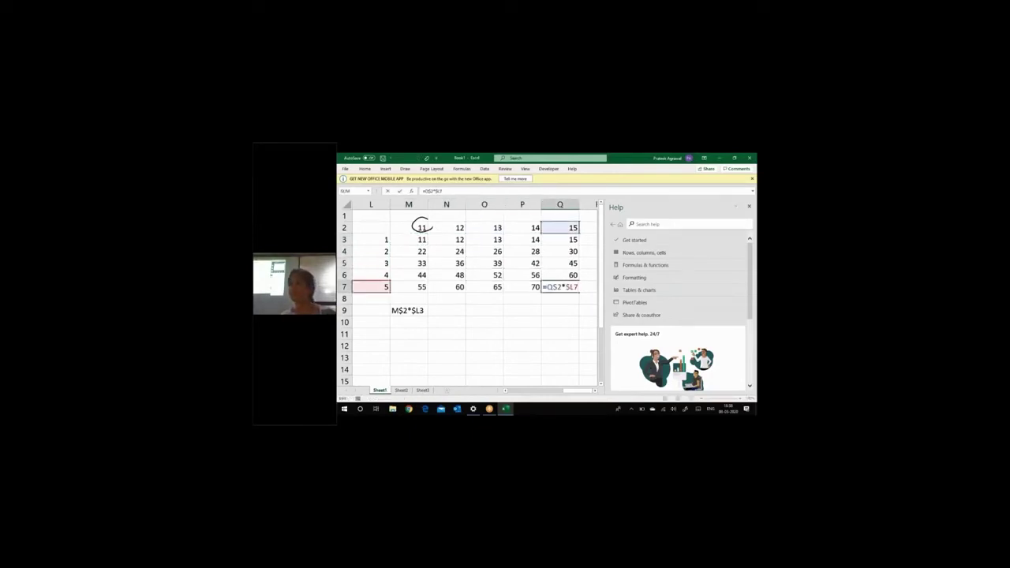
Check Q4's formula =Q$2*$L4 and close the Help pane.
{"action": "left_click", "coordinate": [560, 275]}
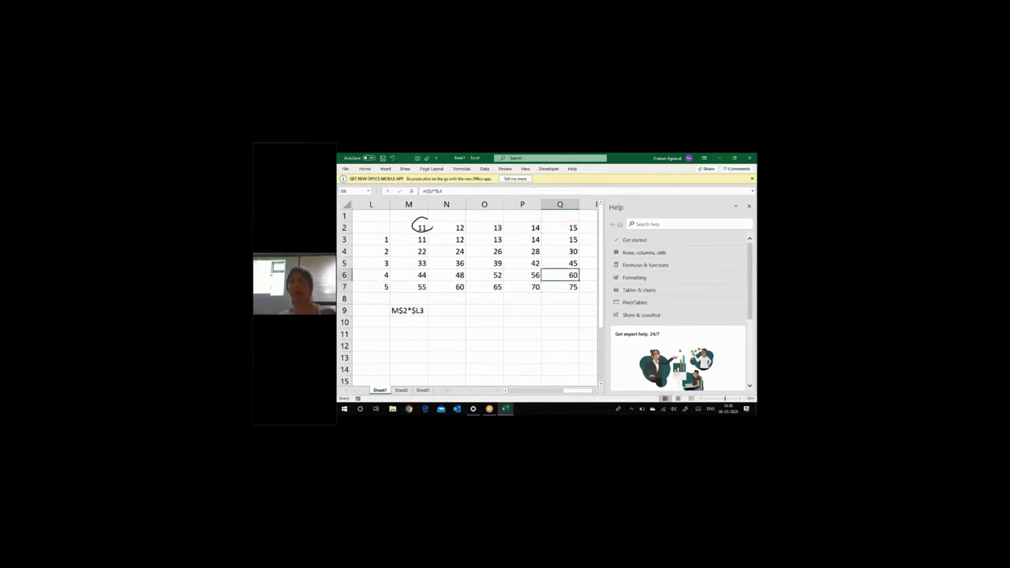
{"action": "left_click", "coordinate": [560, 262]}
{"action": "double_click", "coordinate": [560, 250]}
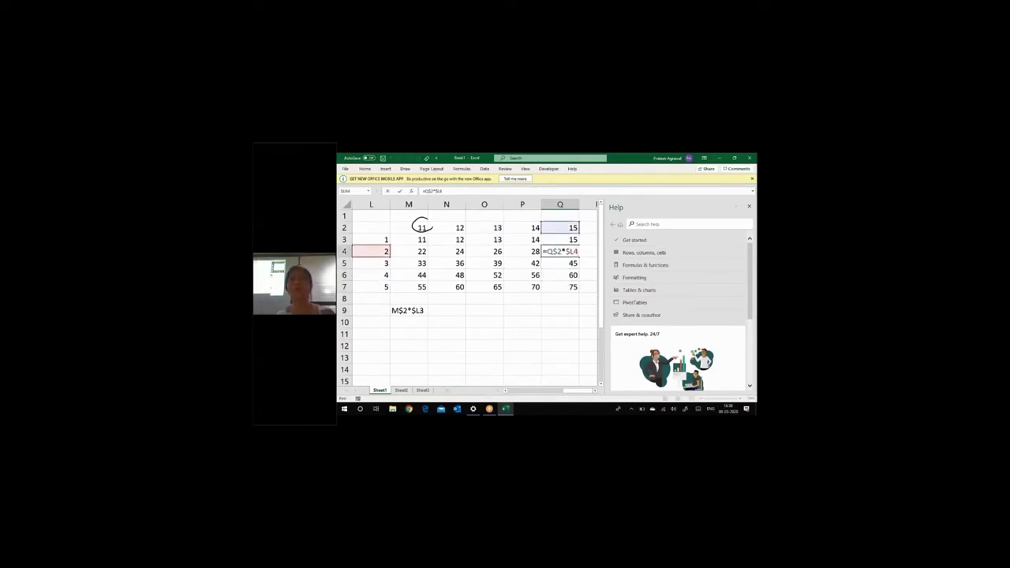
{"action": "key", "text": "Escape"}
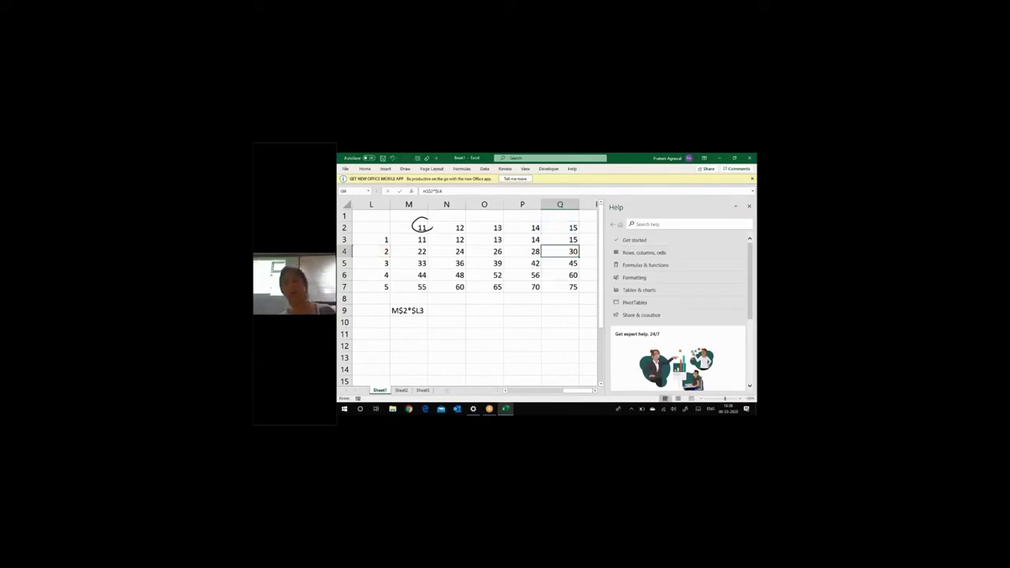
{"action": "key", "text": "F2"}
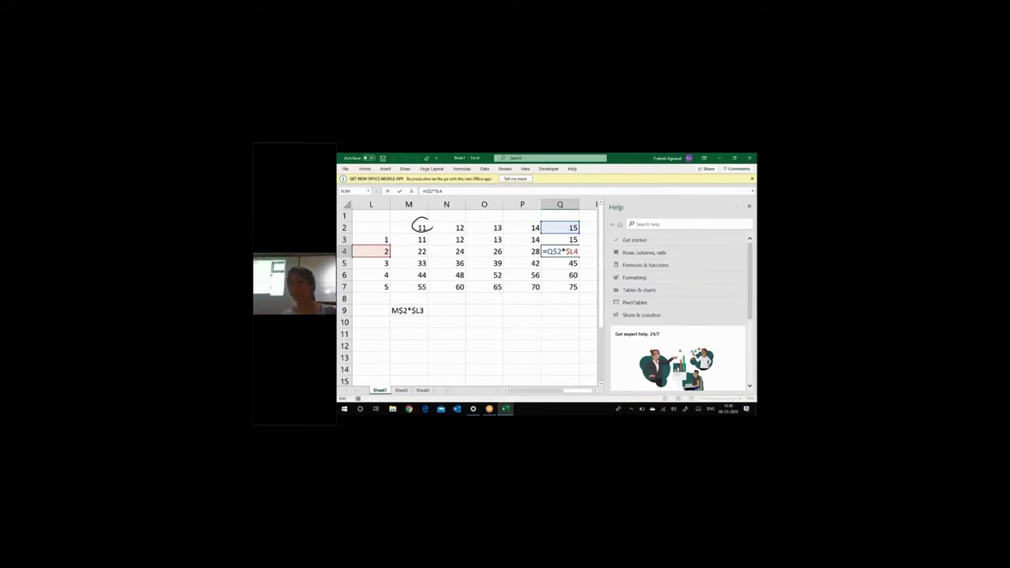
{"action": "left_click", "coordinate": [640, 188]}
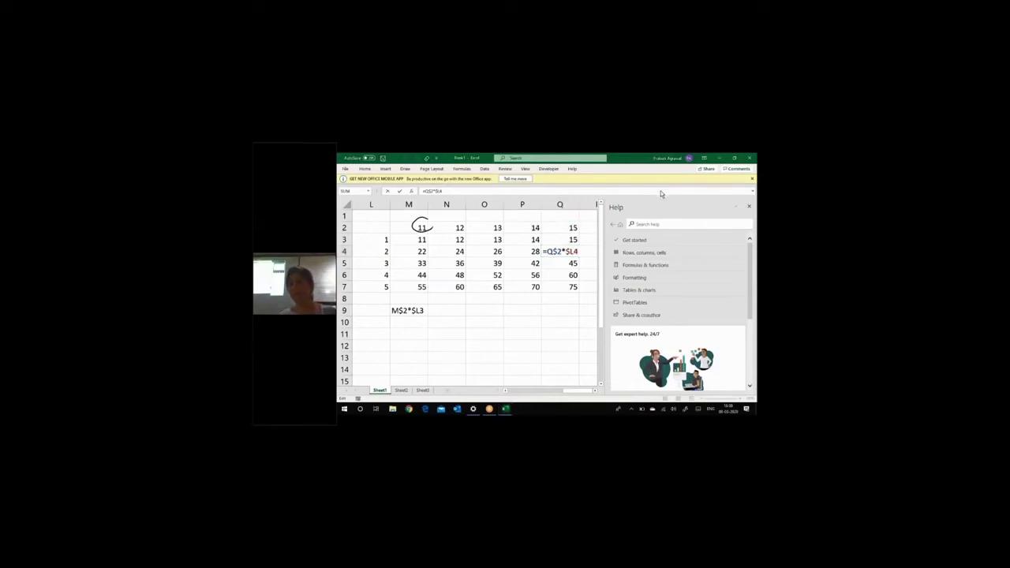
{"action": "left_click", "coordinate": [749, 207]}
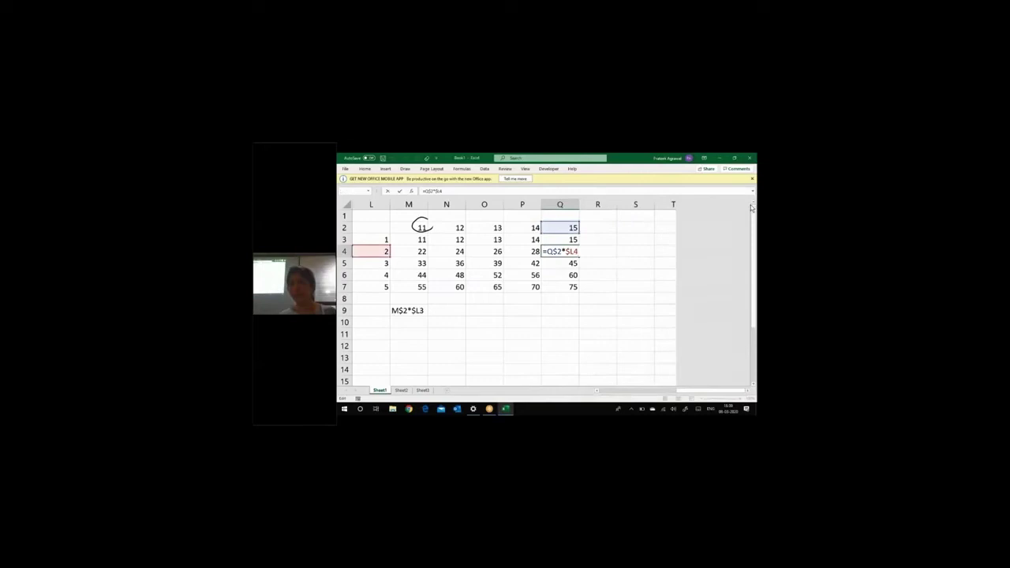
{"action": "left_click", "coordinate": [643, 250]}
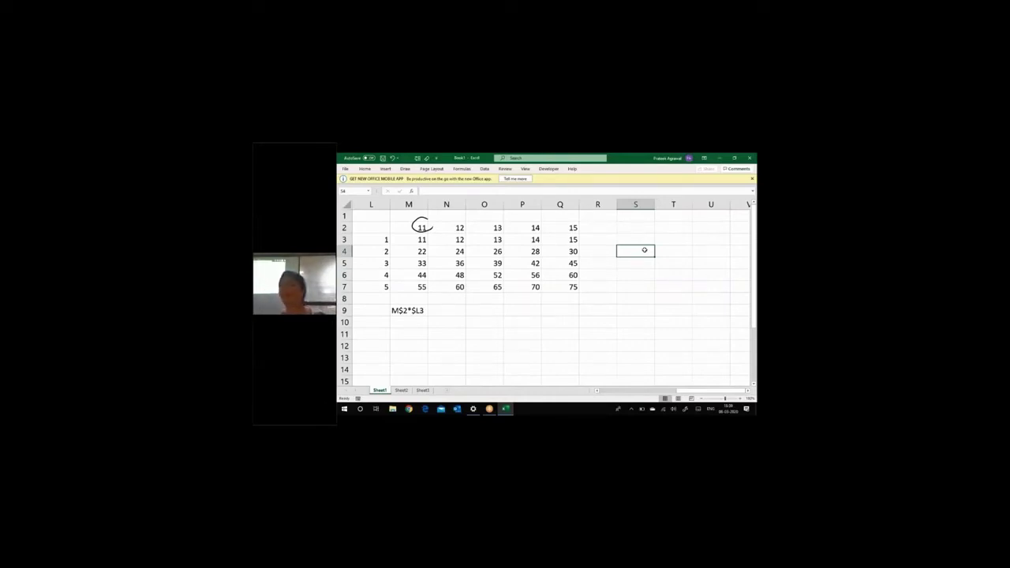
Delete the ink circle around 11 and handwrite the note M2 × L3 in row 9.
{"action": "left_click", "coordinate": [424, 226]}
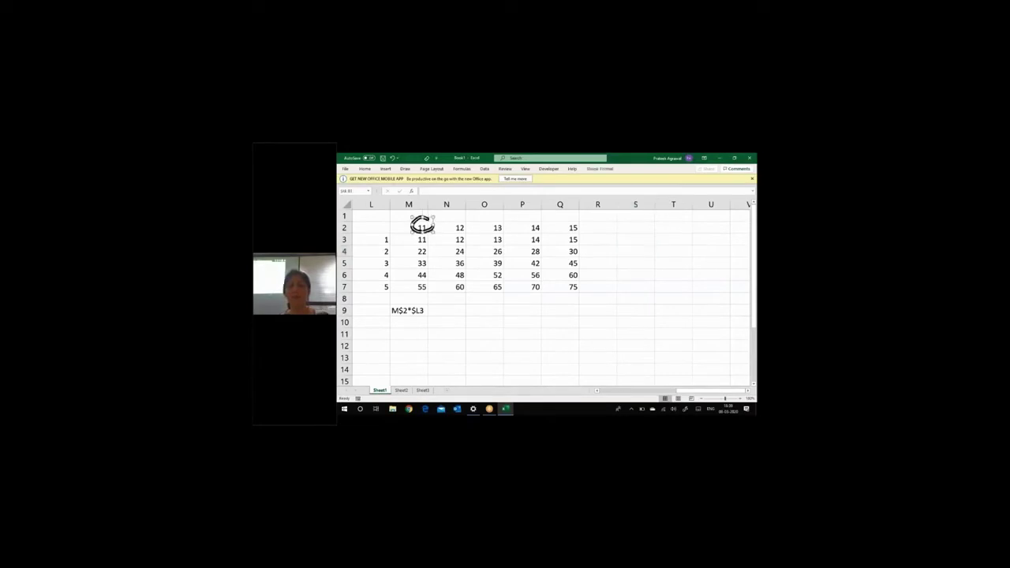
{"action": "key", "text": "Delete"}
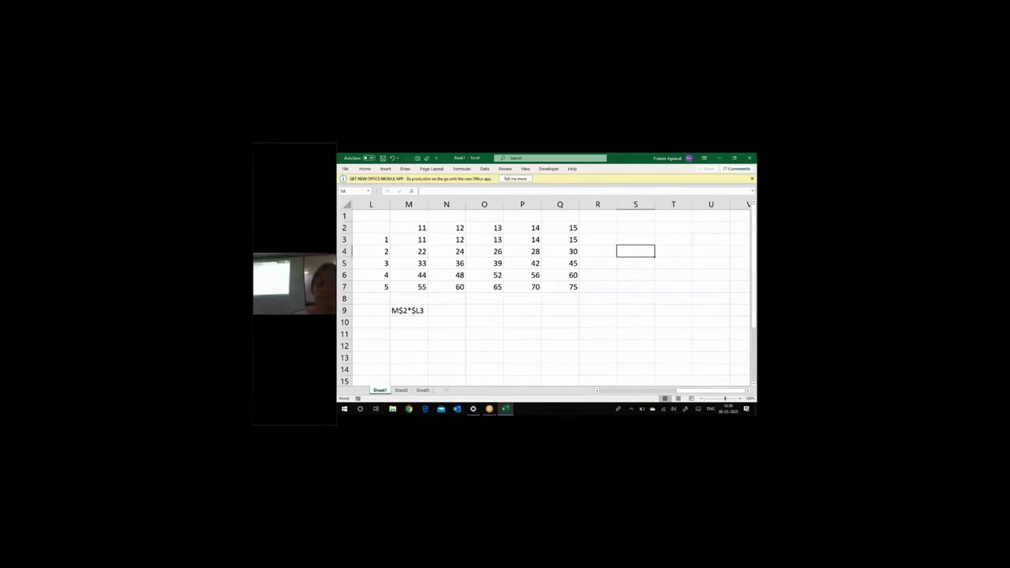
{"action": "left_click_drag", "start_coordinate": [476, 317], "coordinate": [513, 315]}
{"action": "mouse_move", "coordinate": [513, 307]}
{"action": "left_mouse_down"}
{"action": "mouse_move", "coordinate": [503, 317]}
{"action": "mouse_move", "coordinate": [528, 317]}
{"action": "left_mouse_up"}
{"action": "left_click_drag", "start_coordinate": [530, 307], "coordinate": [531, 318]}
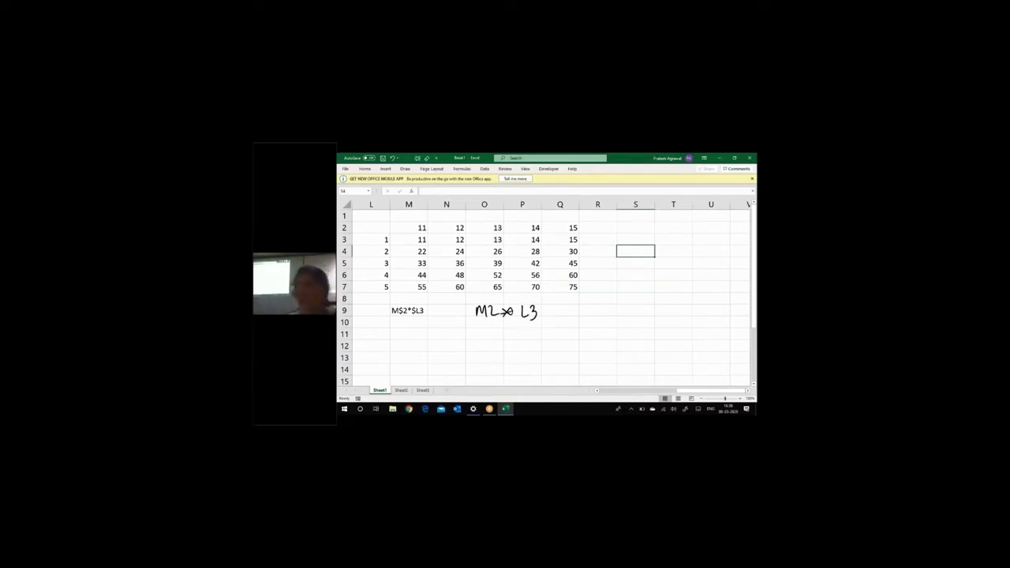
Ink M$2 with circles and an arrow across row 2, then delete the strokes.
{"action": "mouse_move", "coordinate": [424, 218]}
{"action": "left_mouse_down"}
{"action": "mouse_move", "coordinate": [429, 234]}
{"action": "mouse_move", "coordinate": [417, 217]}
{"action": "left_mouse_up"}
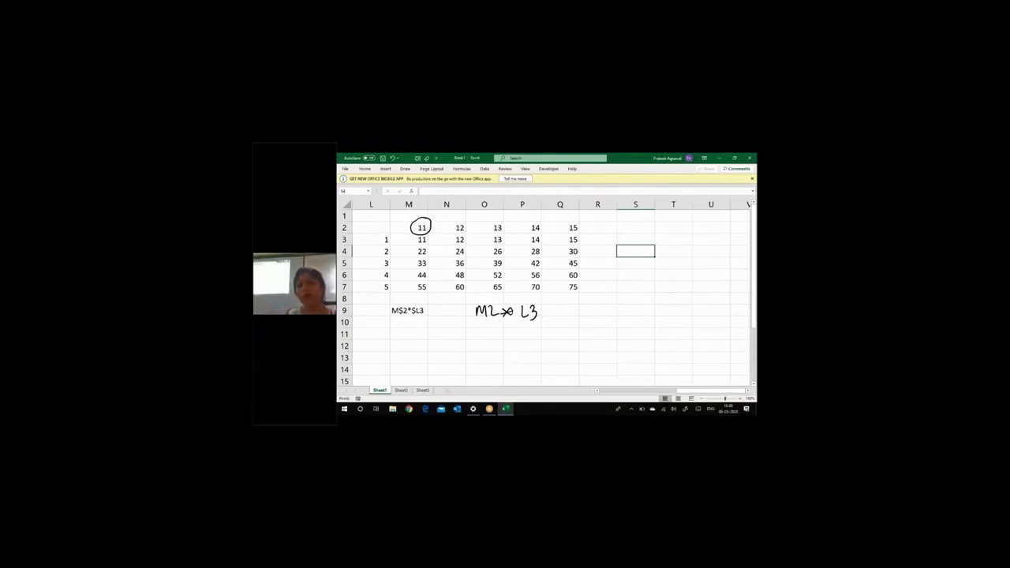
{"action": "left_click_drag", "start_coordinate": [432, 227], "coordinate": [577, 225]}
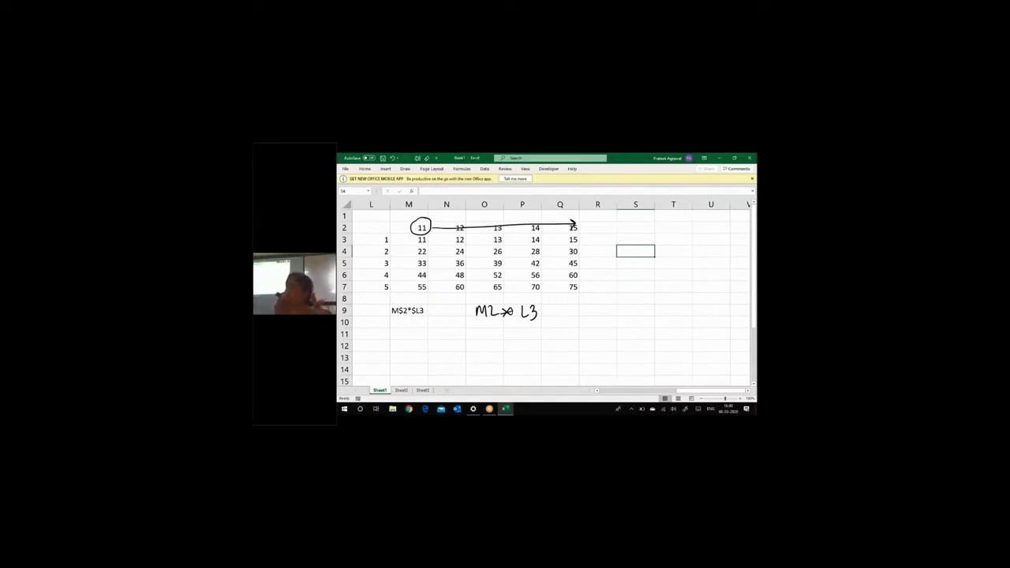
{"action": "left_click_drag", "start_coordinate": [498, 301], "coordinate": [489, 350]}
{"action": "mouse_move", "coordinate": [500, 351]}
{"action": "left_mouse_down"}
{"action": "mouse_move", "coordinate": [494, 360]}
{"action": "mouse_move", "coordinate": [517, 352]}
{"action": "left_mouse_up"}
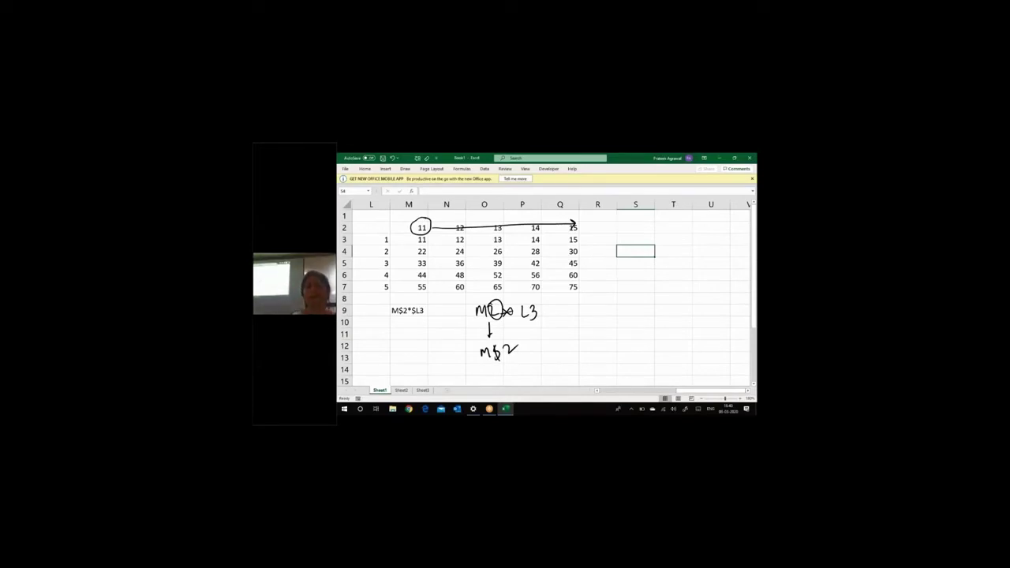
{"action": "mouse_move", "coordinate": [385, 231]}
{"action": "left_mouse_down"}
{"action": "mouse_move", "coordinate": [382, 285]}
{"action": "mouse_move", "coordinate": [385, 231]}
{"action": "left_mouse_up"}
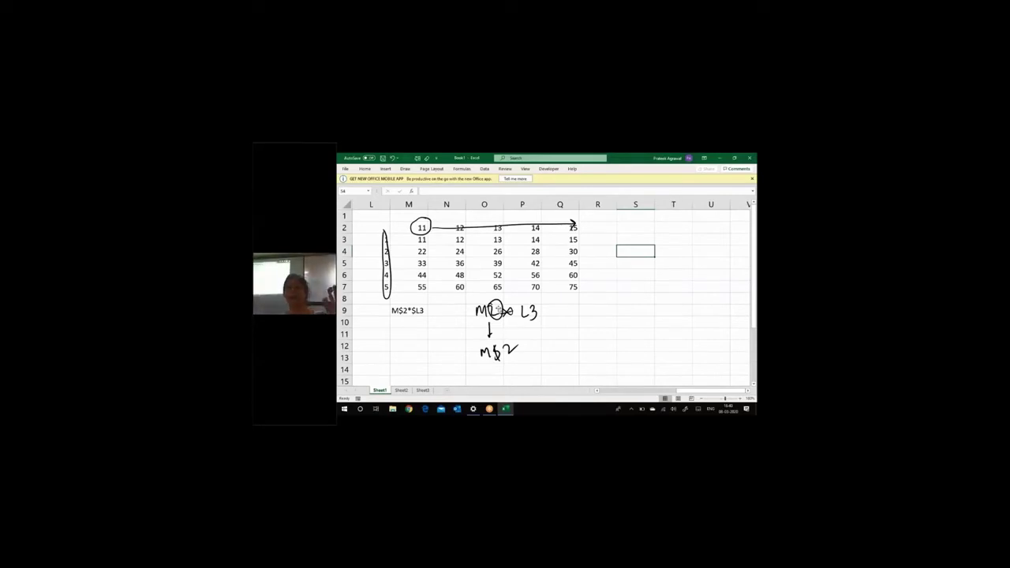
{"action": "left_click", "coordinate": [494, 311]}
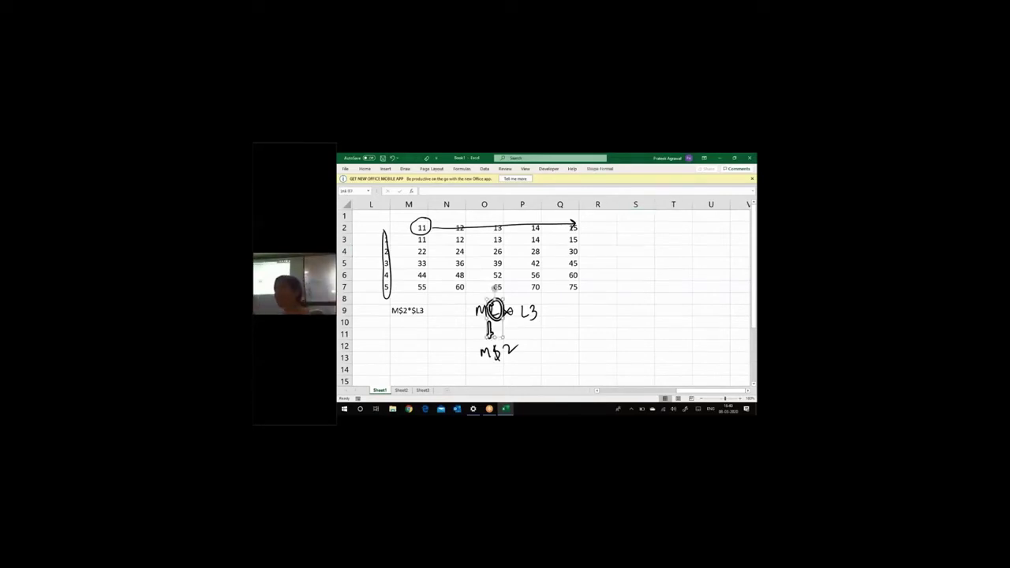
{"action": "key", "text": "Delete"}
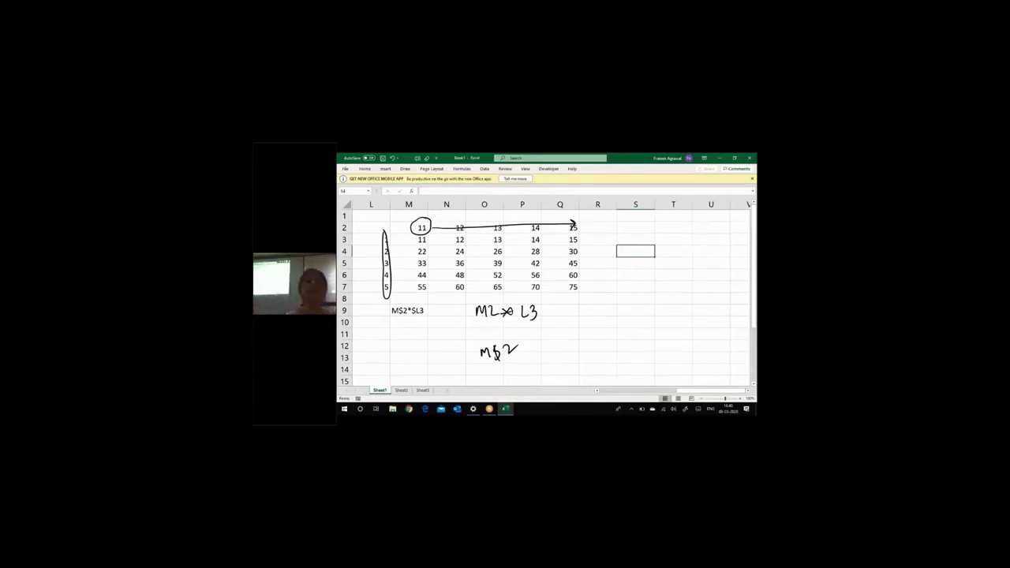
{"action": "left_click", "coordinate": [405, 168]}
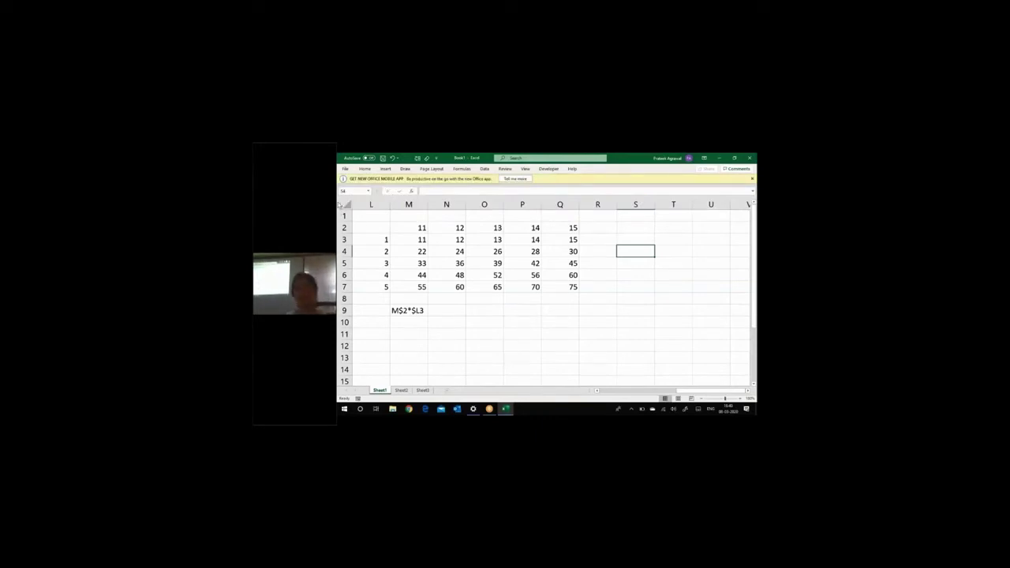
Clear the M9 note and the M3:Q7 products, then re-enter M3's formula.
{"action": "left_click", "coordinate": [414, 311]}
{"action": "key", "text": "Delete"}
{"action": "key", "text": "Up"}
{"action": "key", "text": "Up"}
{"action": "key", "text": "Up"}
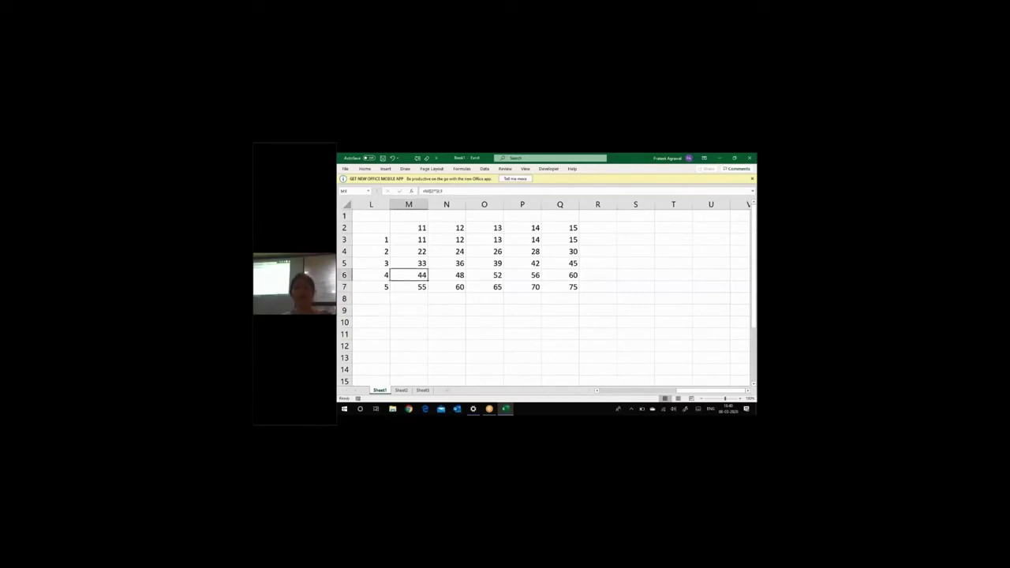
{"action": "left_click_drag", "start_coordinate": [408, 239], "coordinate": [560, 286]}
{"action": "key", "text": "Delete"}
{"action": "left_click", "coordinate": [409, 227]}
{"action": "key", "text": "Down"}
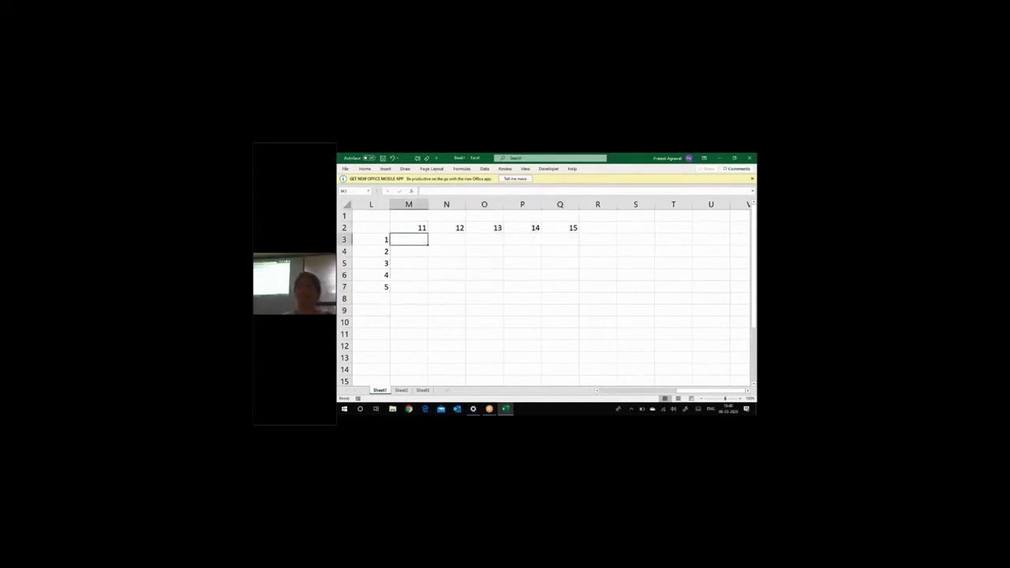
{"action": "type", "text": "=M$2*$L3"}
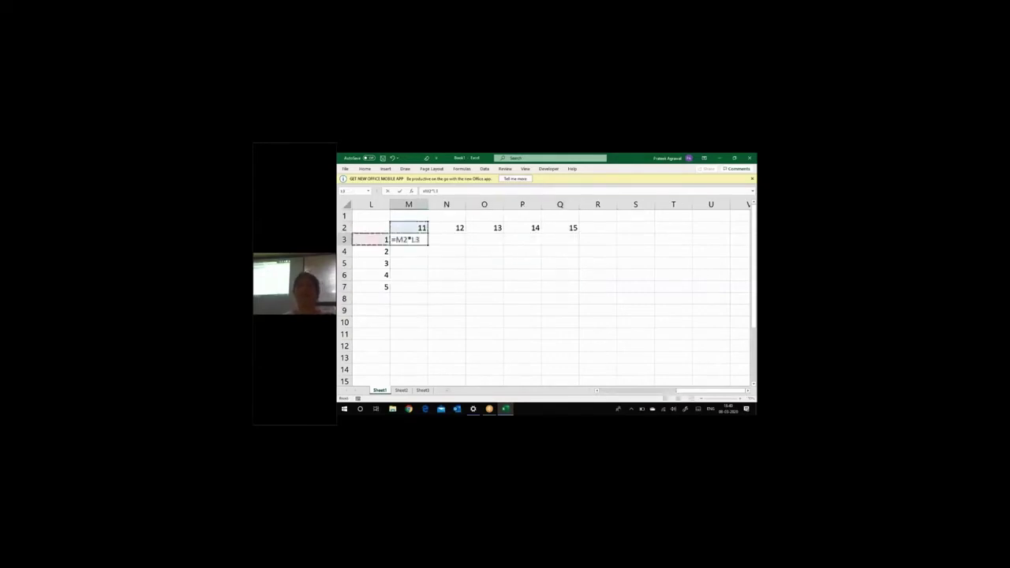
{"action": "key", "text": "Return"}
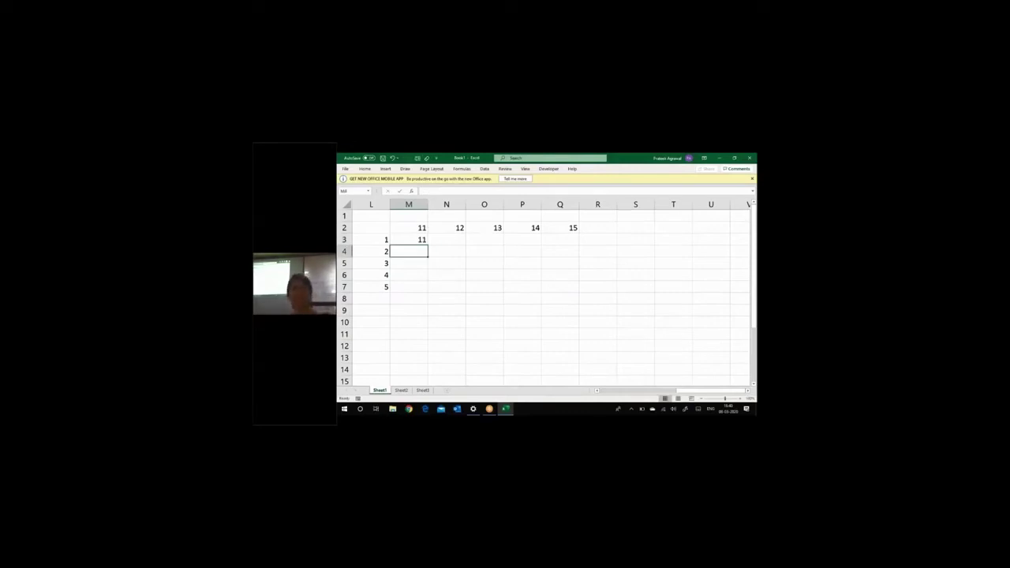
Copy M3 into M4 and view its adjusted formula =M3*L4.
{"action": "left_click", "coordinate": [408, 239]}
{"action": "key", "text": "ctrl+c"}
{"action": "left_click", "coordinate": [408, 250]}
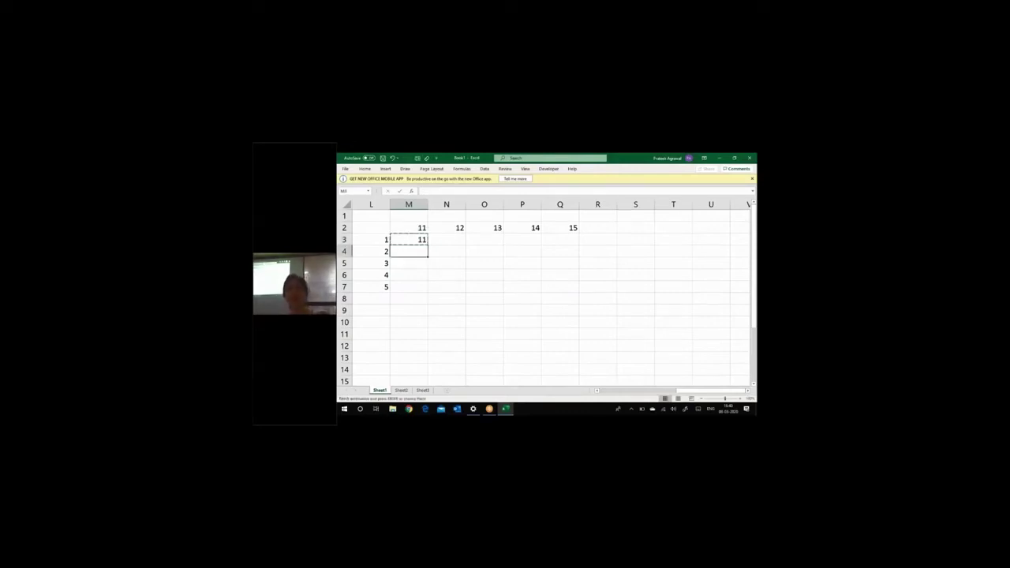
{"action": "key", "text": "ctrl+v"}
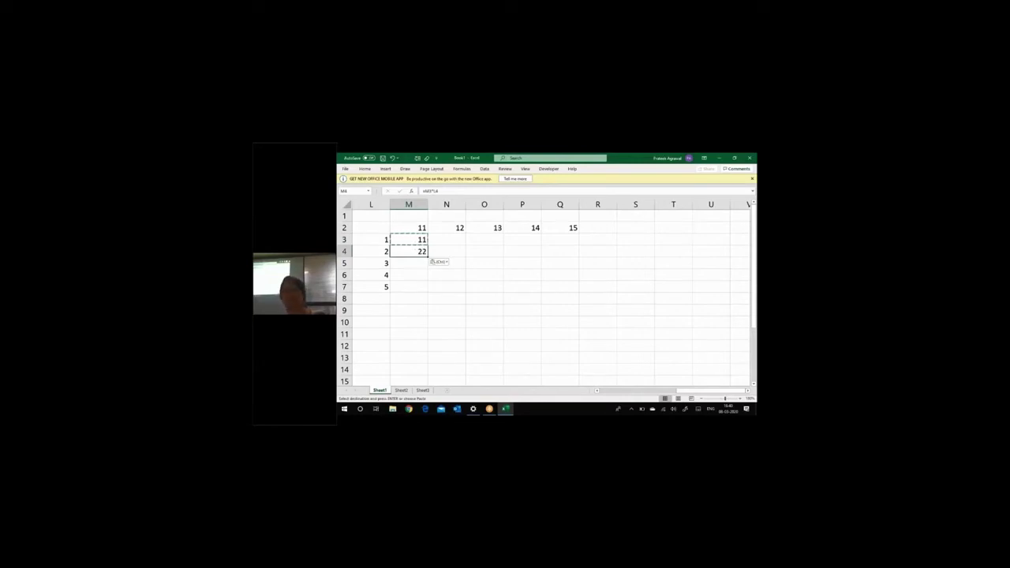
{"action": "key", "text": "F2"}
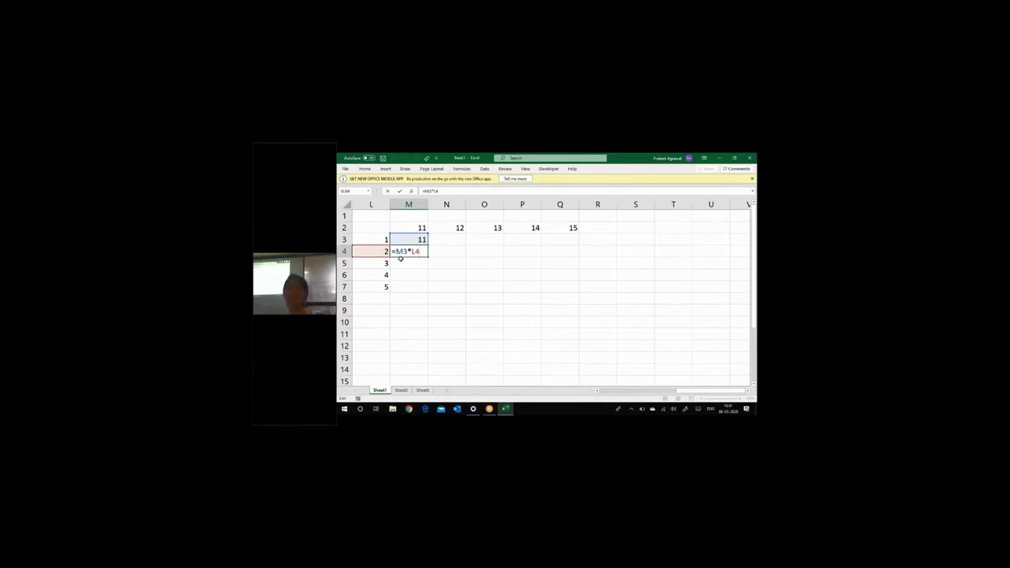
Lock row 2 in M3's formula so it reads =M$2*L3.
{"action": "key", "text": "Return"}
{"action": "key", "text": "Up"}
{"action": "key", "text": "Up"}
{"action": "key", "text": "F2"}
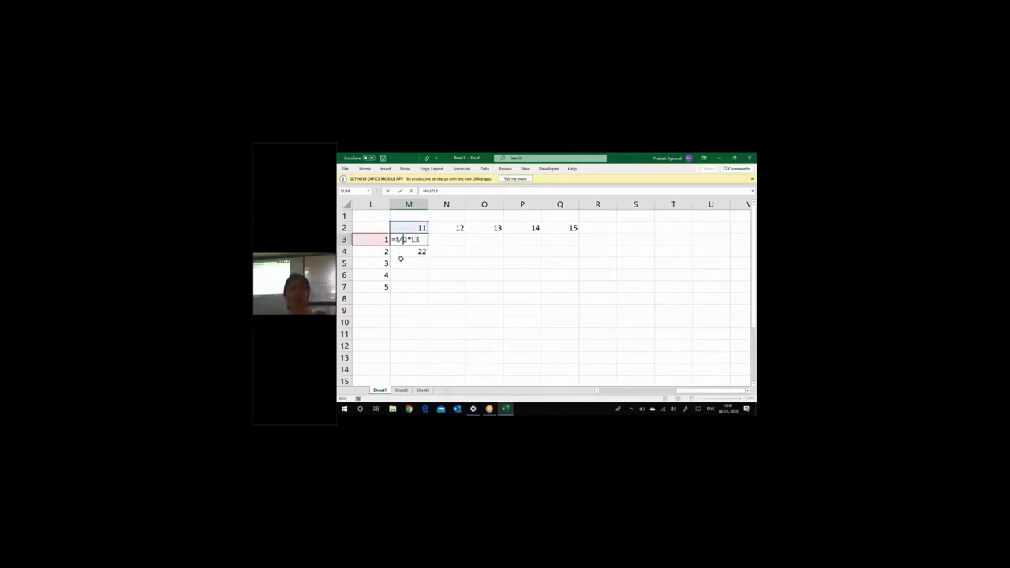
{"action": "type", "text": "$"}
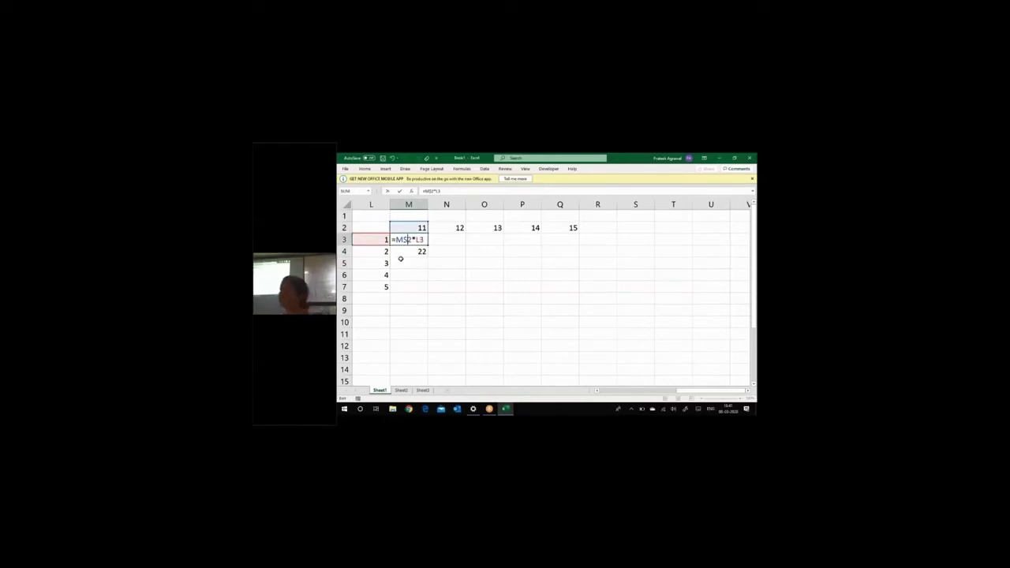
{"action": "key", "text": "Return"}
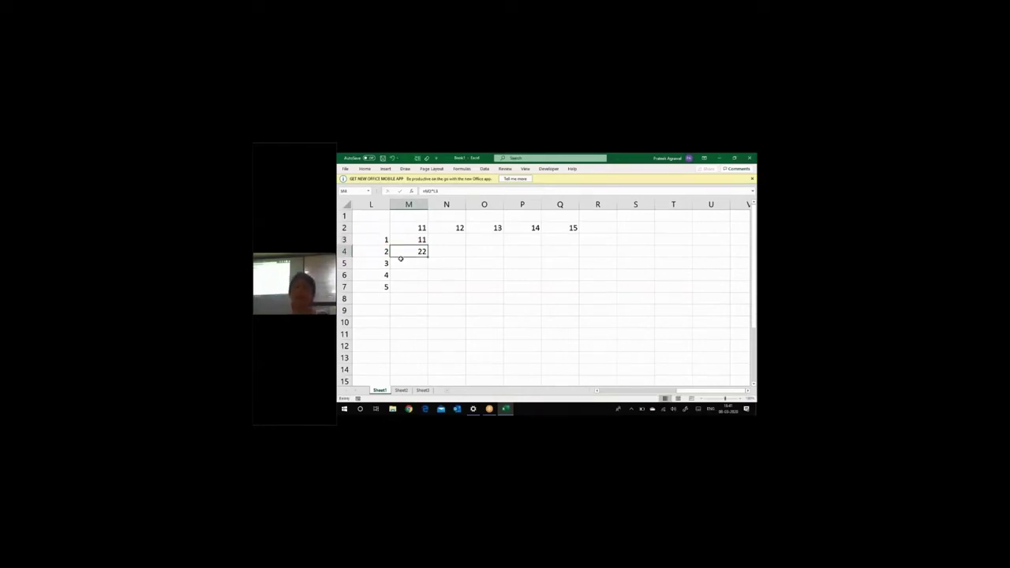
Test-paste M3's formula into M4, inspect it, then clear M4.
{"action": "key", "text": "Delete"}
{"action": "key", "text": "Up"}
{"action": "key", "text": "ctrl+c"}
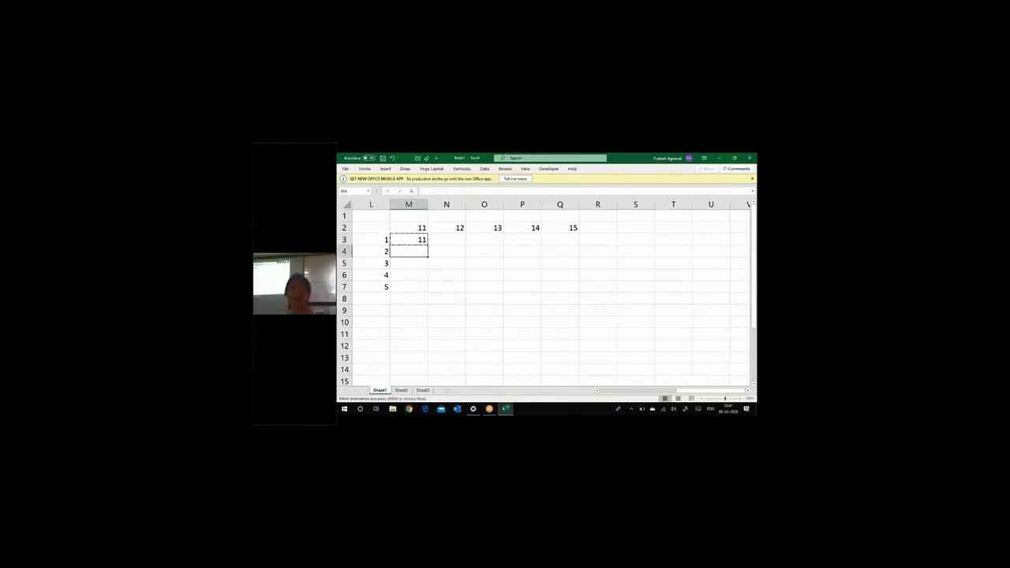
{"action": "key", "text": "ctrl+v"}
{"action": "key", "text": "F2"}
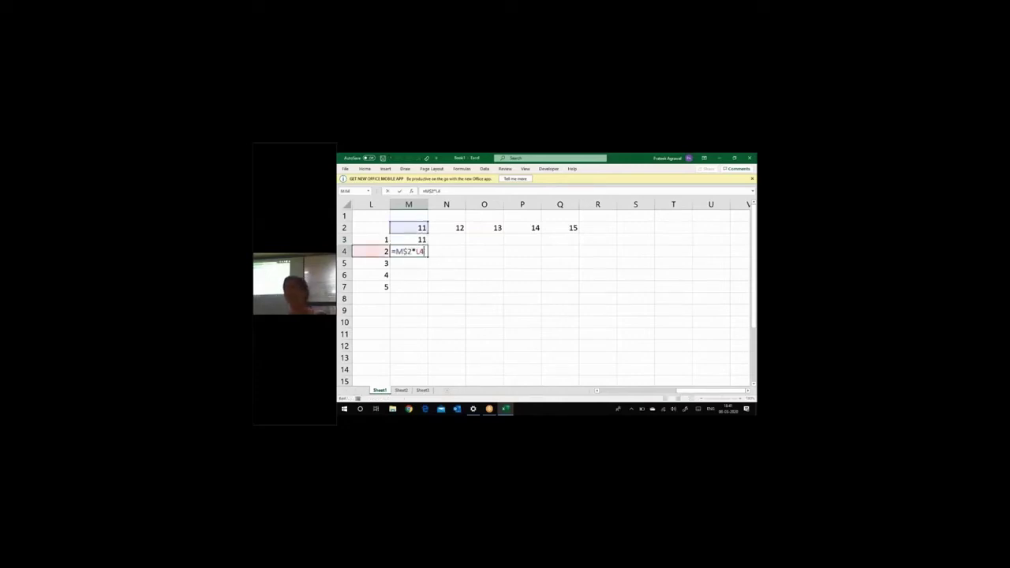
{"action": "key", "text": "Escape"}
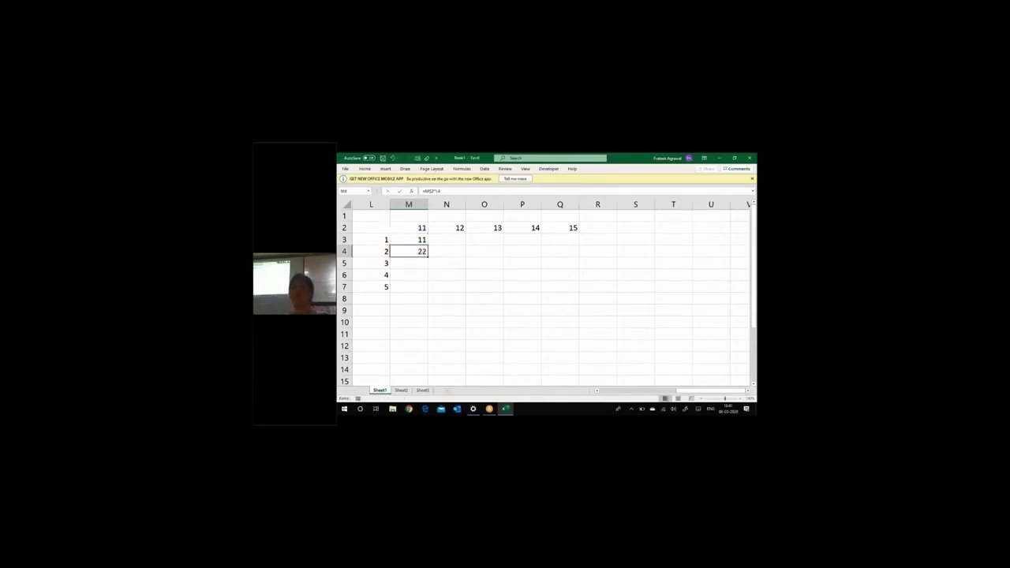
{"action": "key", "text": "Delete"}
Copy M3 into N3 and inspect the resulting formula =N$2*M3.
{"action": "left_click", "coordinate": [408, 239]}
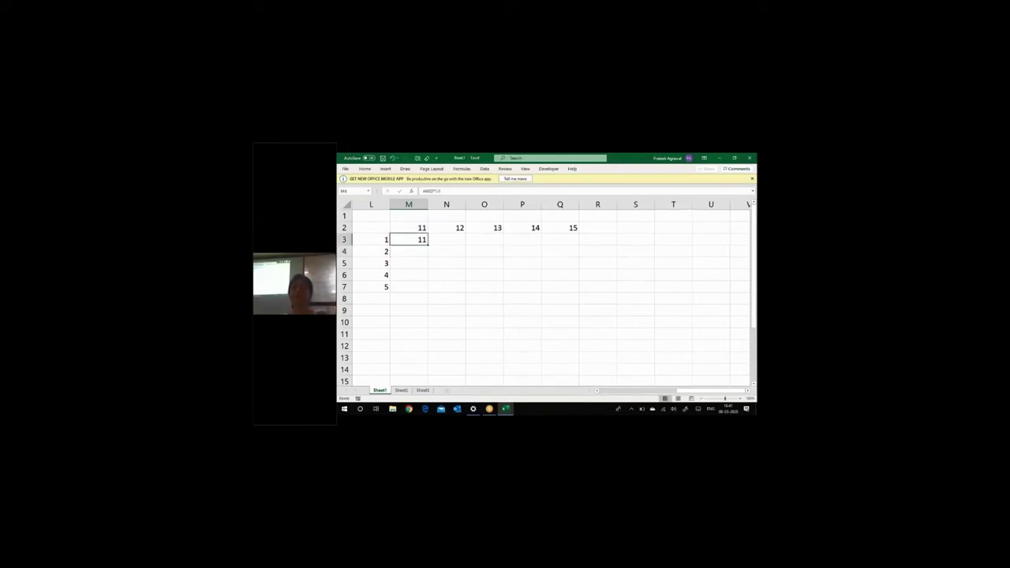
{"action": "key", "text": "ctrl+c"}
{"action": "left_click", "coordinate": [447, 239]}
{"action": "key", "text": "ctrl+v"}
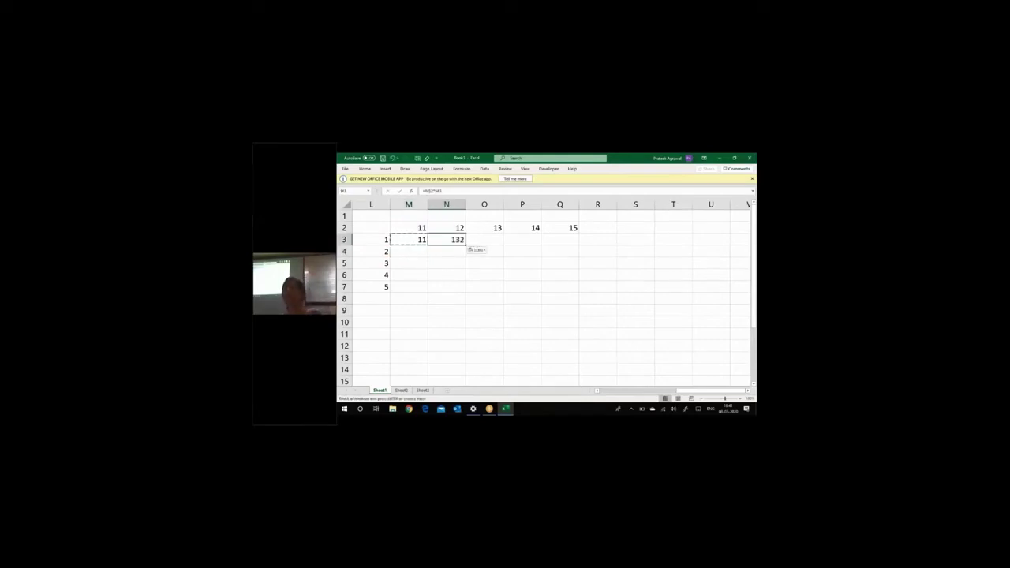
{"action": "key", "text": "F2"}
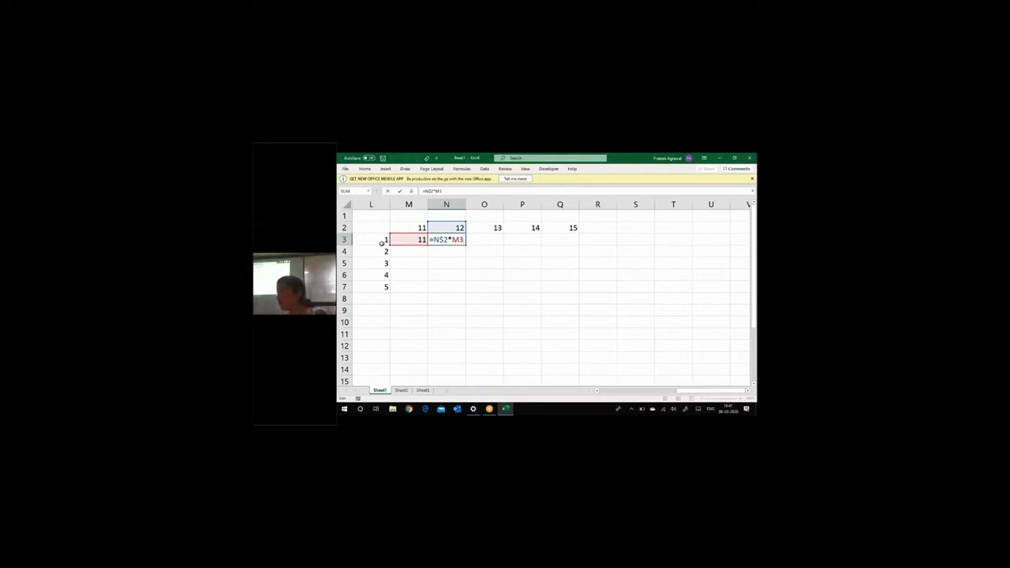
Correct M3 to =M$2*$L3 and paste it across M3:Q7, rebuilding the 11–75 grid.
{"action": "key", "text": "Escape"}
{"action": "key", "text": "Left"}
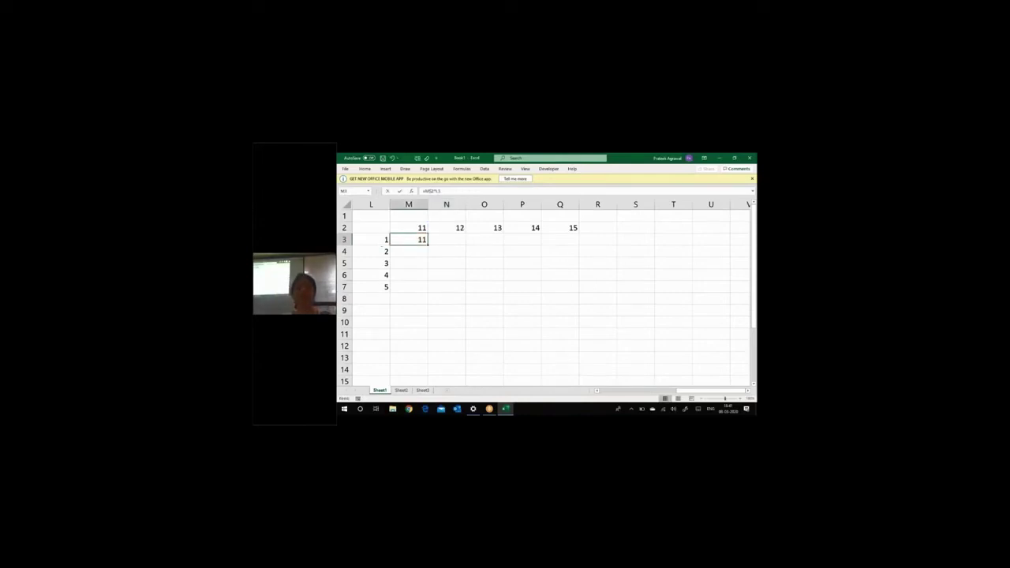
{"action": "key", "text": "F2"}
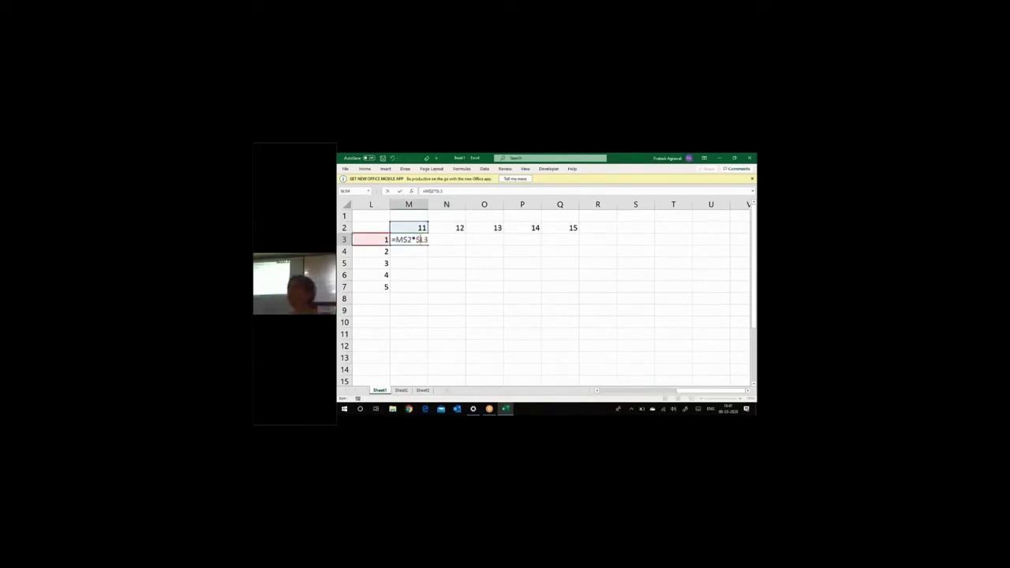
{"action": "key", "text": "Return"}
{"action": "key", "text": "Up"}
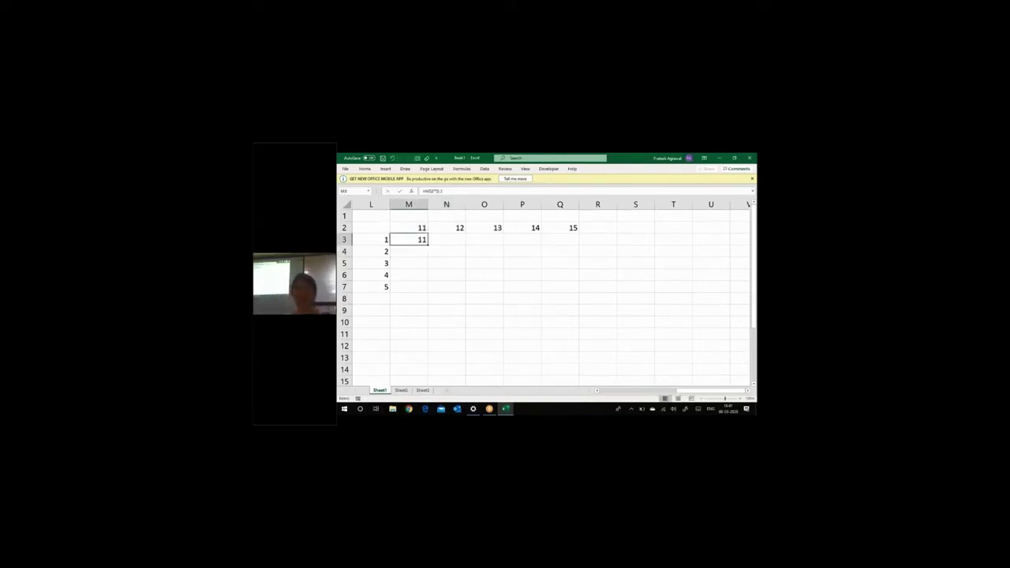
{"action": "key", "text": "ctrl+c"}
{"action": "key", "text": "shift+Right"}
{"action": "key", "text": "shift+Right"}
{"action": "key", "text": "shift+Right"}
{"action": "key", "text": "shift+Right"}
{"action": "key", "text": "shift+Down"}
{"action": "key", "text": "shift+Down"}
{"action": "key", "text": "shift+Down"}
{"action": "key", "text": "shift+Down"}
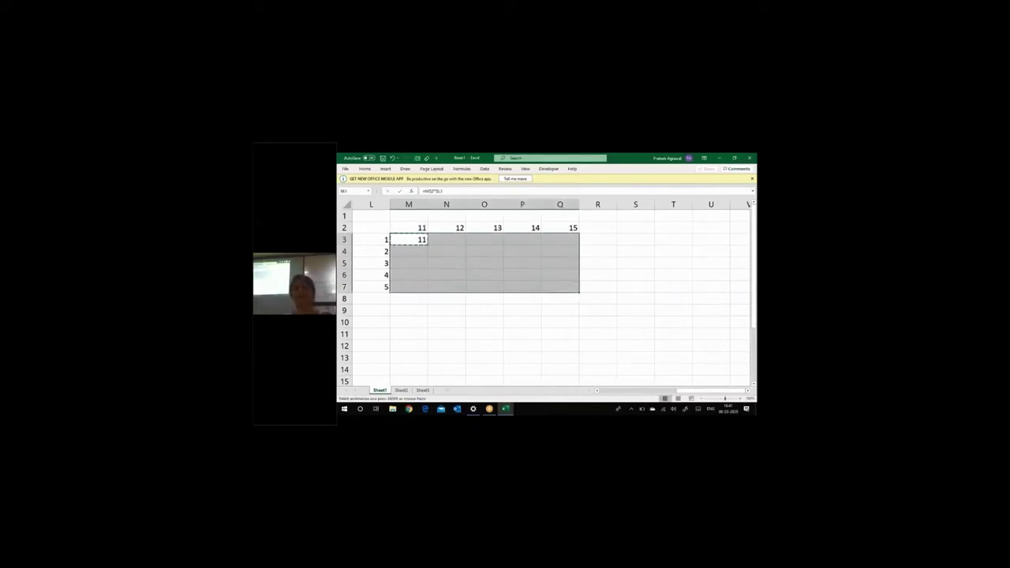
{"action": "key", "text": "ctrl+v"}
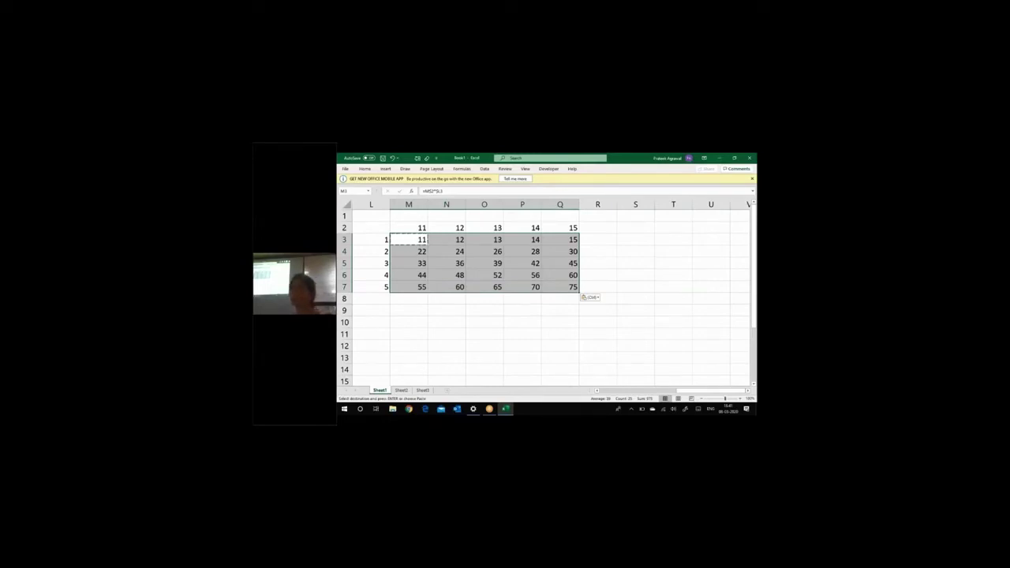
Review the multiplication formulas in M3 and N3 to show their locked references.
{"action": "left_click", "coordinate": [409, 239]}
{"action": "key", "text": "F2"}
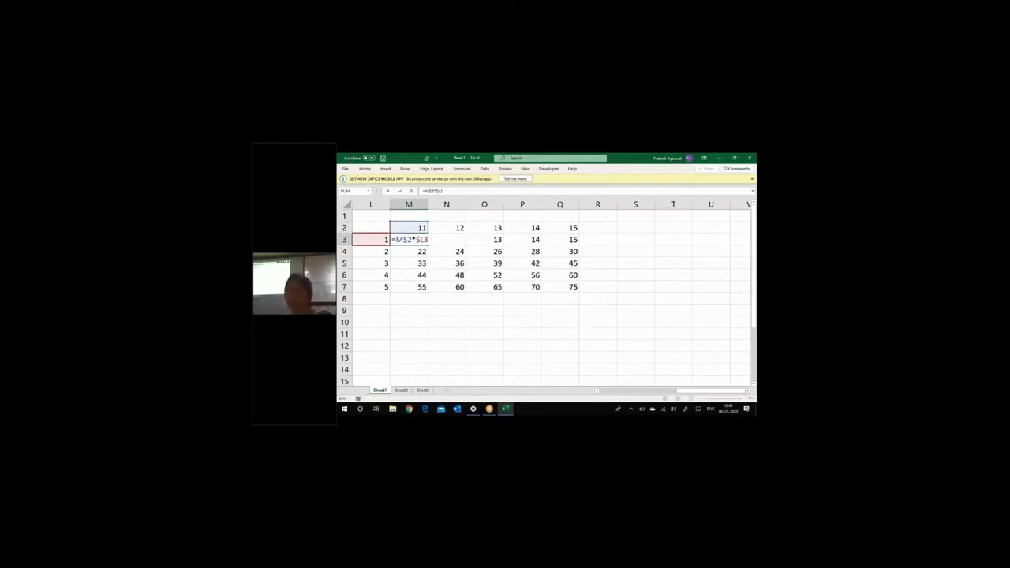
{"action": "key", "text": "Return"}
{"action": "key", "text": "Up"}
{"action": "key", "text": "Right"}
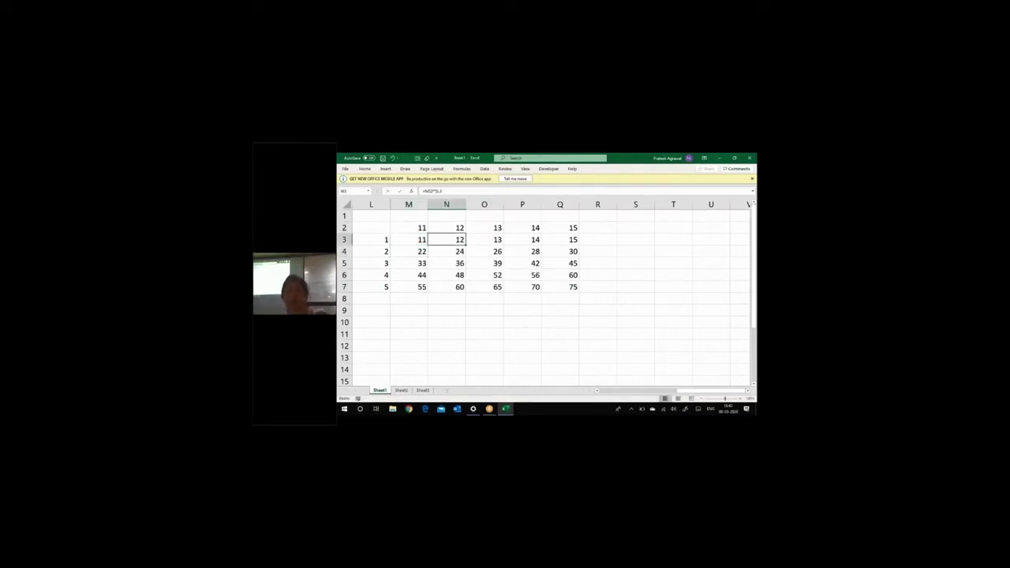
{"action": "key", "text": "F2"}
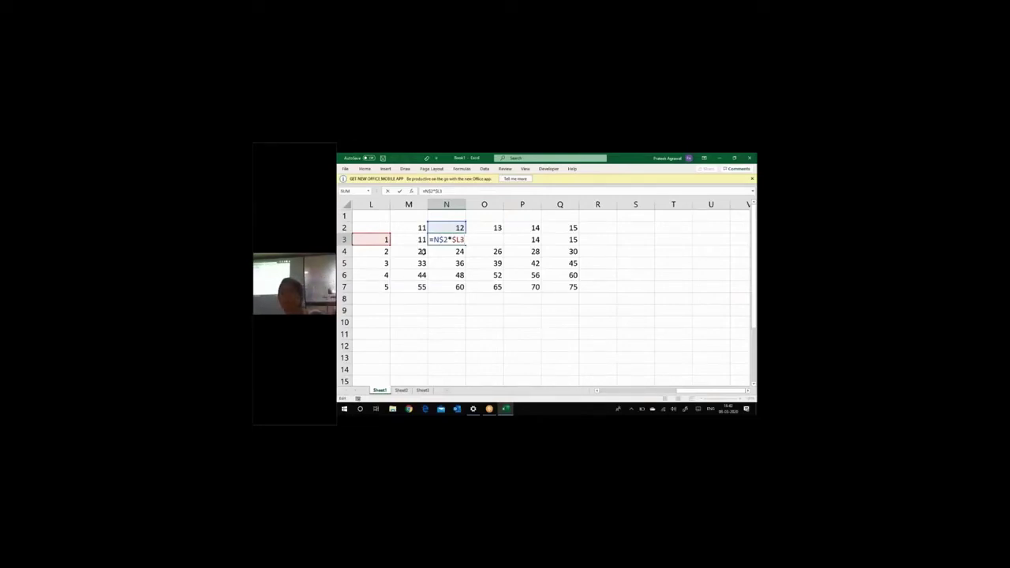
Edit M3's formula to remove the $ column lock before the L3 reference.
{"action": "left_click", "coordinate": [420, 239]}
{"action": "double_click", "coordinate": [419, 238]}
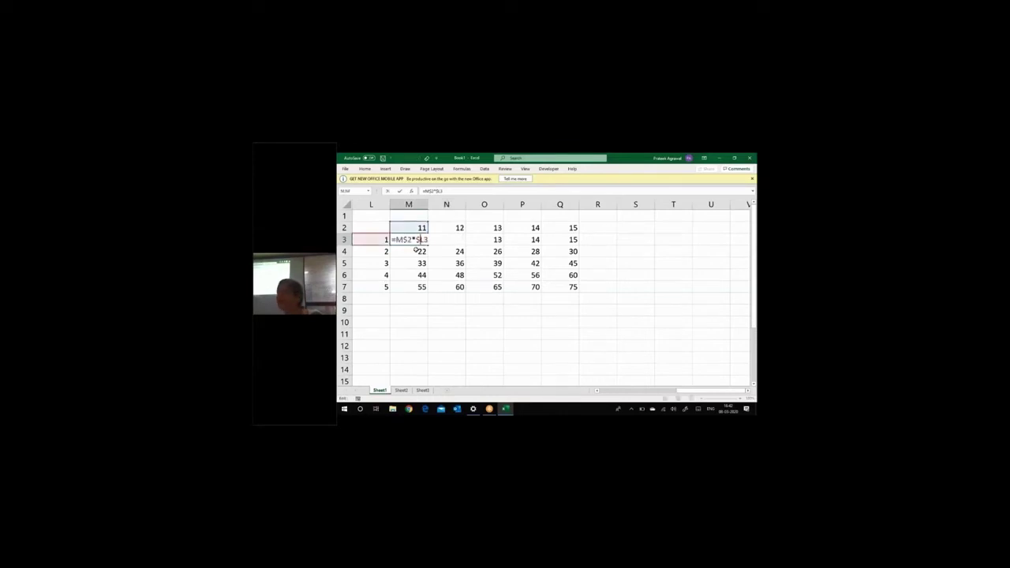
{"action": "key", "text": "BackSpace"}
{"action": "key", "text": "ctrl+Return"}
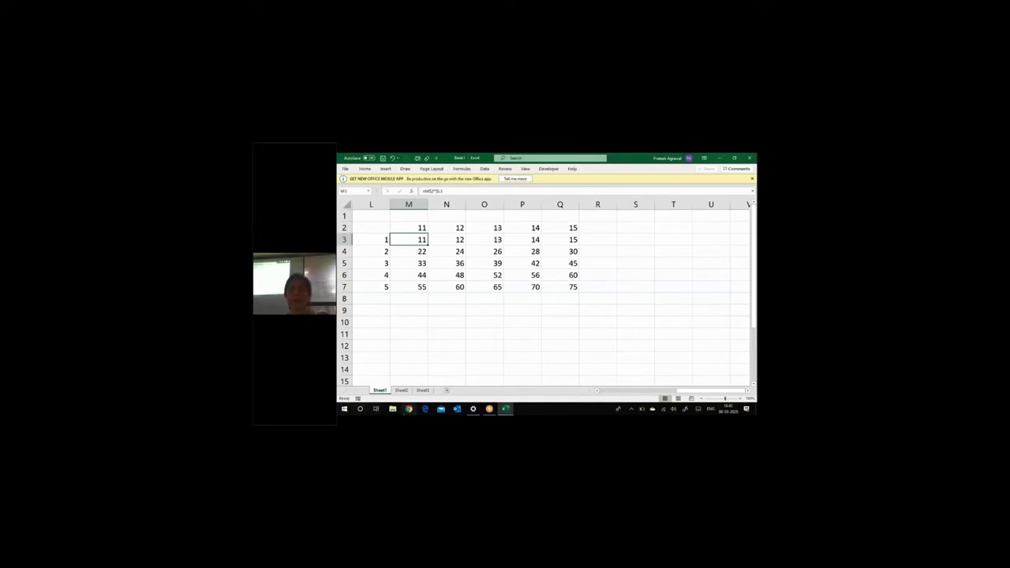
Open a new Chrome incognito window and go to gmail.com.
{"action": "left_click", "coordinate": [409, 409]}
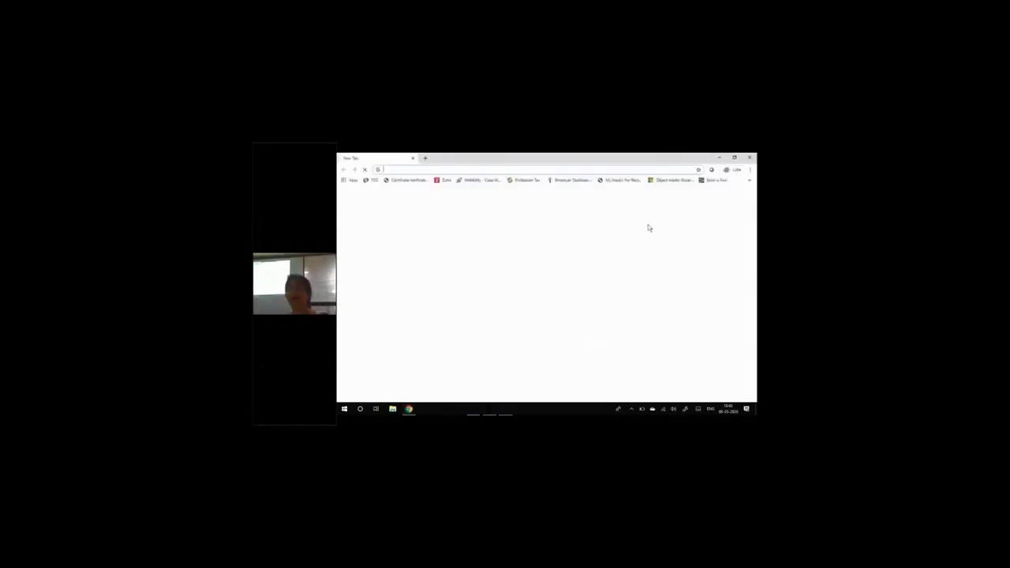
{"action": "left_click", "coordinate": [749, 170]}
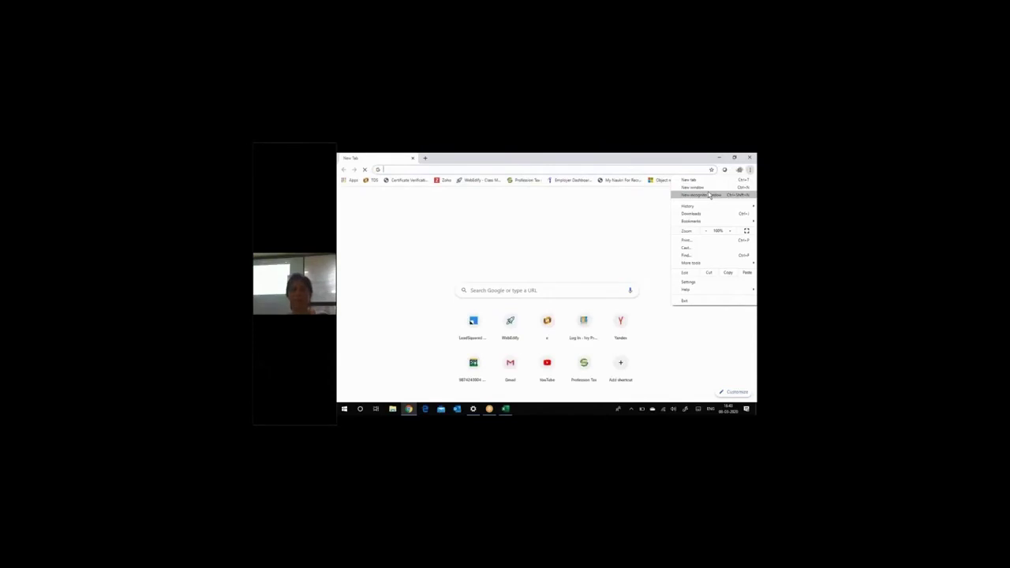
{"action": "left_click", "coordinate": [709, 195]}
{"action": "type", "text": "gmail.com"}
{"action": "key", "text": "Return"}
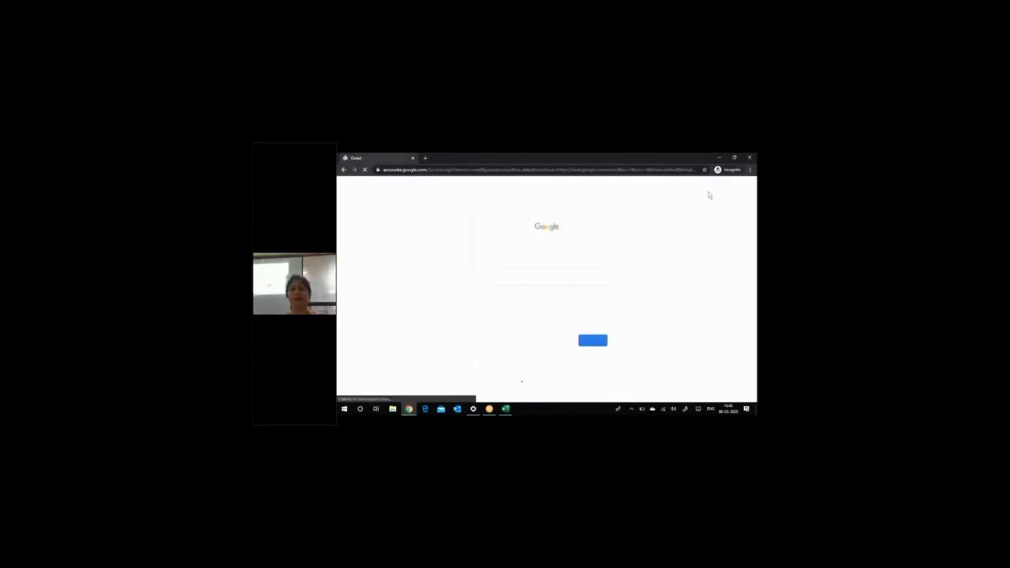
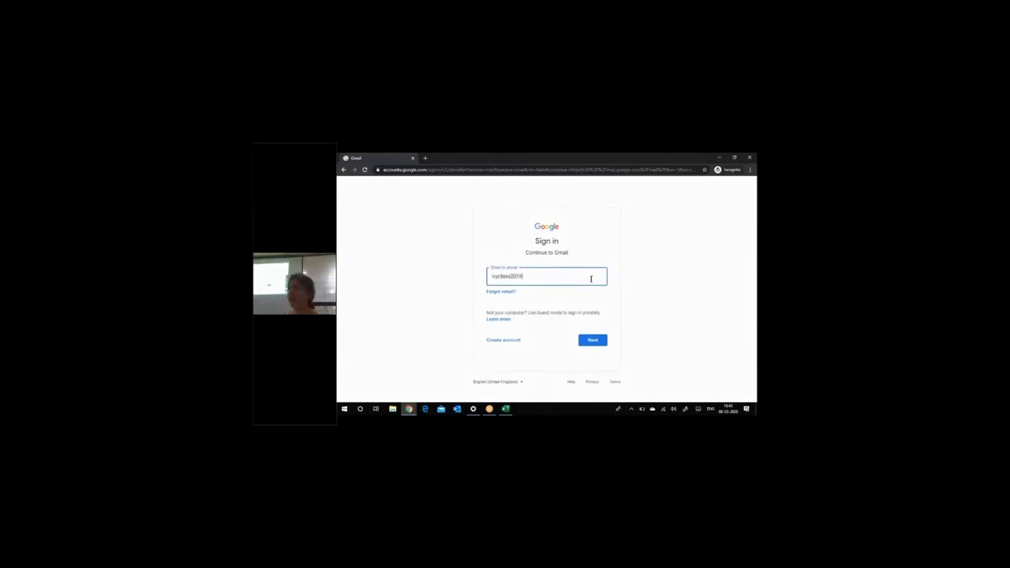
Sign in to the class Gmail account with its e-mail and password, retrying after a wrong-password error.
{"action": "key", "text": "Return"}
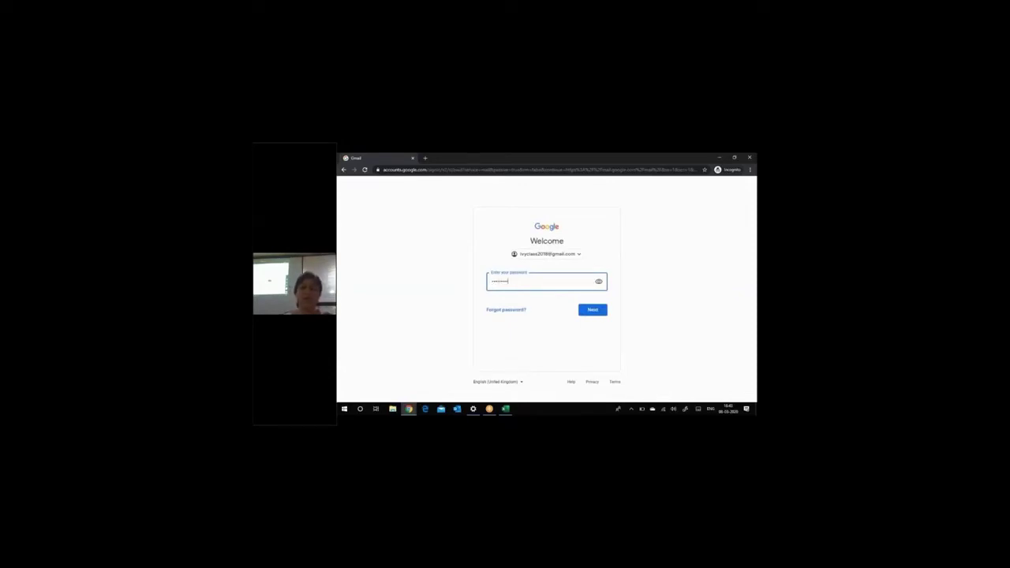
{"action": "key", "text": "Return"}
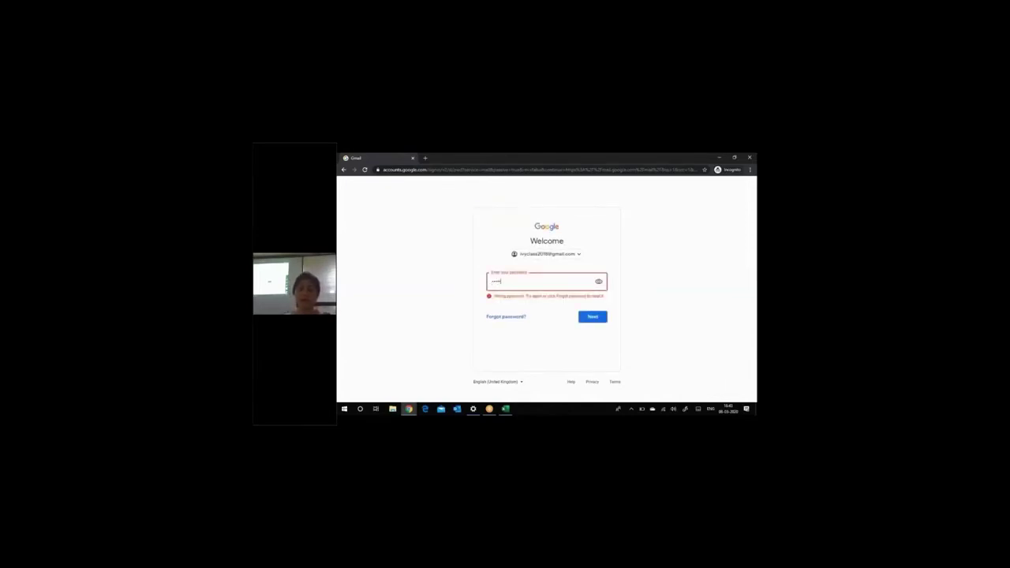
{"action": "key", "text": "Return"}
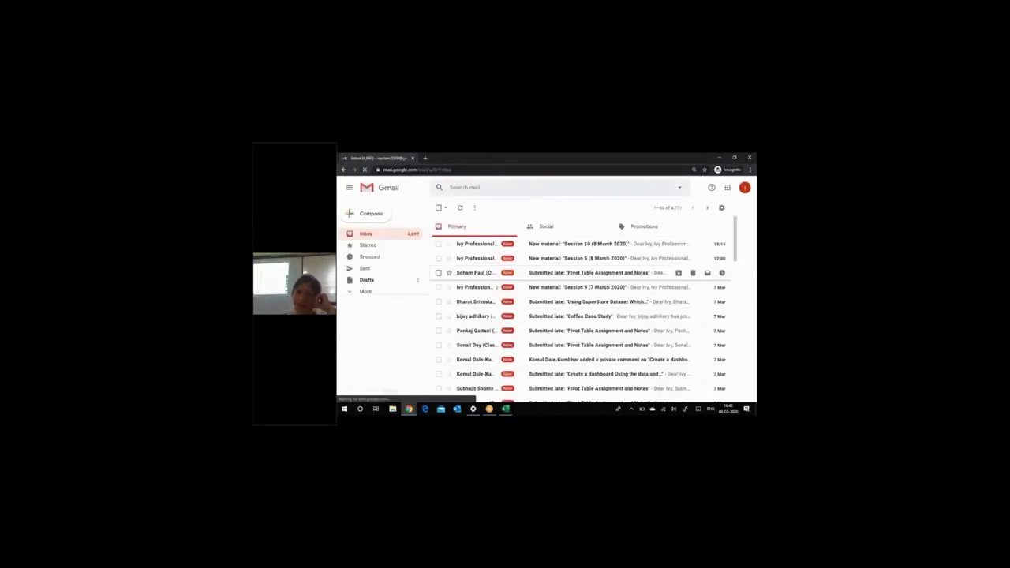
{"action": "left_click", "coordinate": [551, 191]}
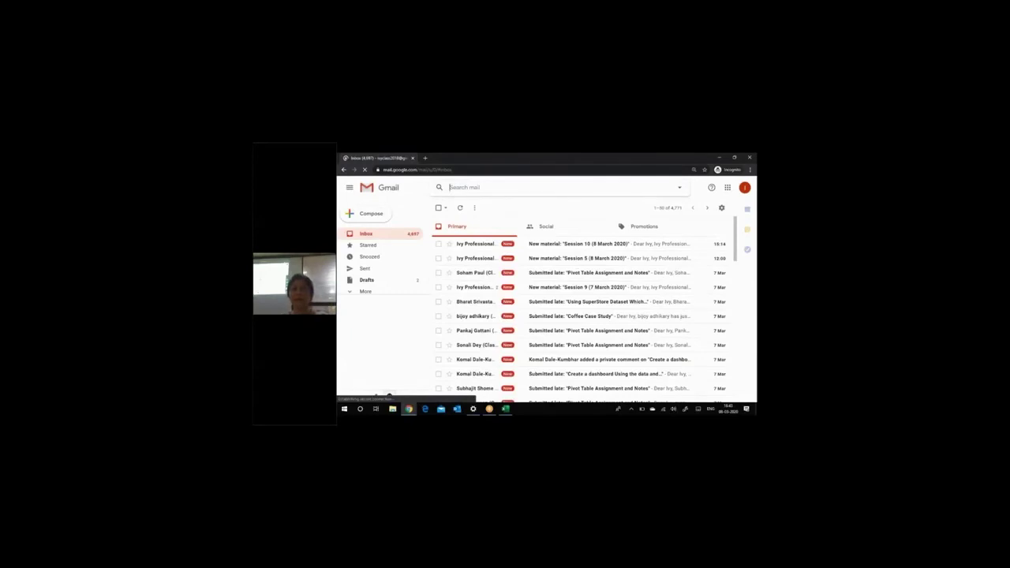
Search the mailbox for 'co teach'.
{"action": "type", "text": "co teach"}
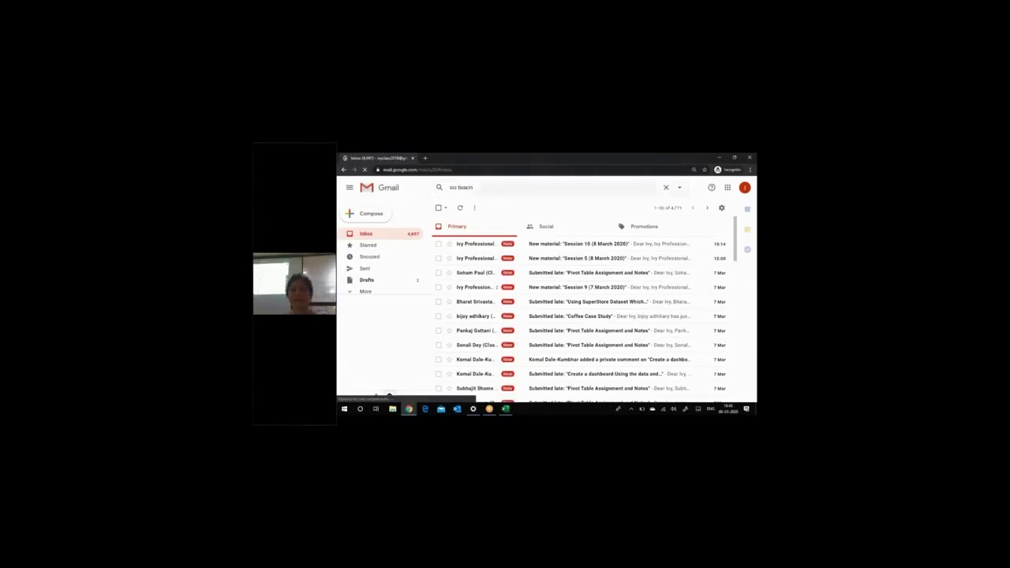
{"action": "key", "text": "Return"}
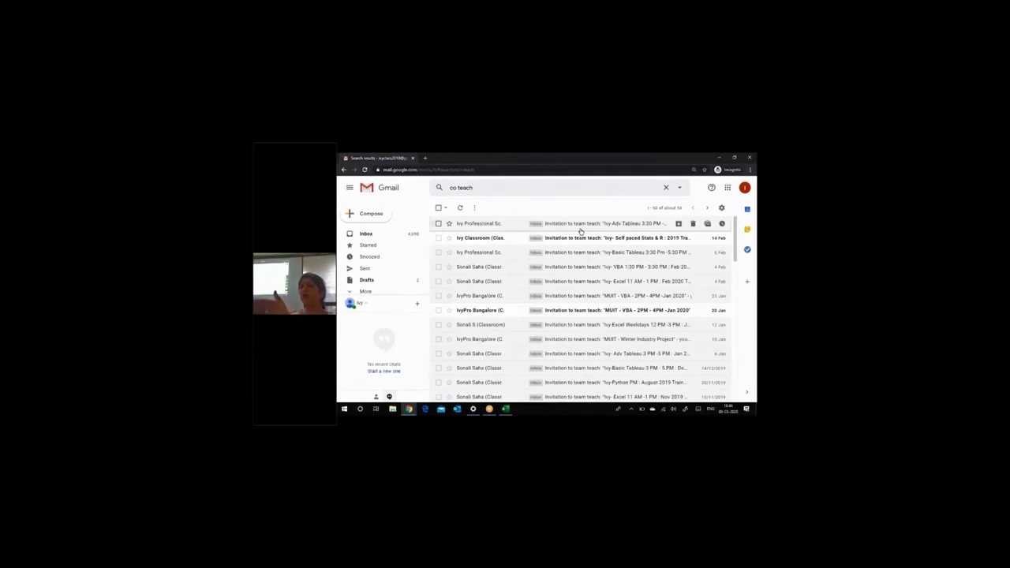
Open the first team-teach invitation, then launch Google Classroom from the Google apps menu.
{"action": "left_click", "coordinate": [579, 229]}
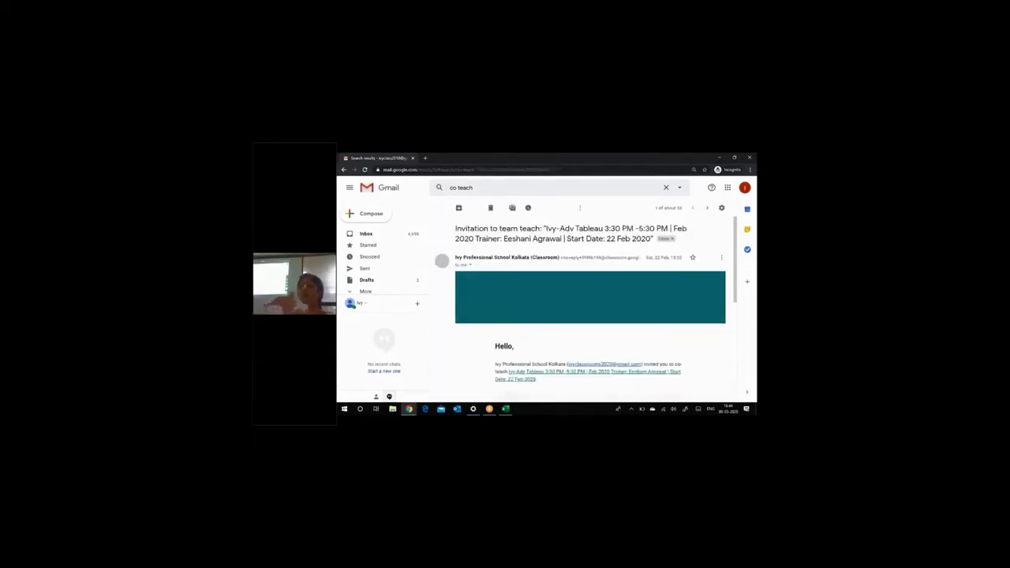
{"action": "scroll", "coordinate": [588, 308], "scroll_direction": "down", "scroll_amount": 5}
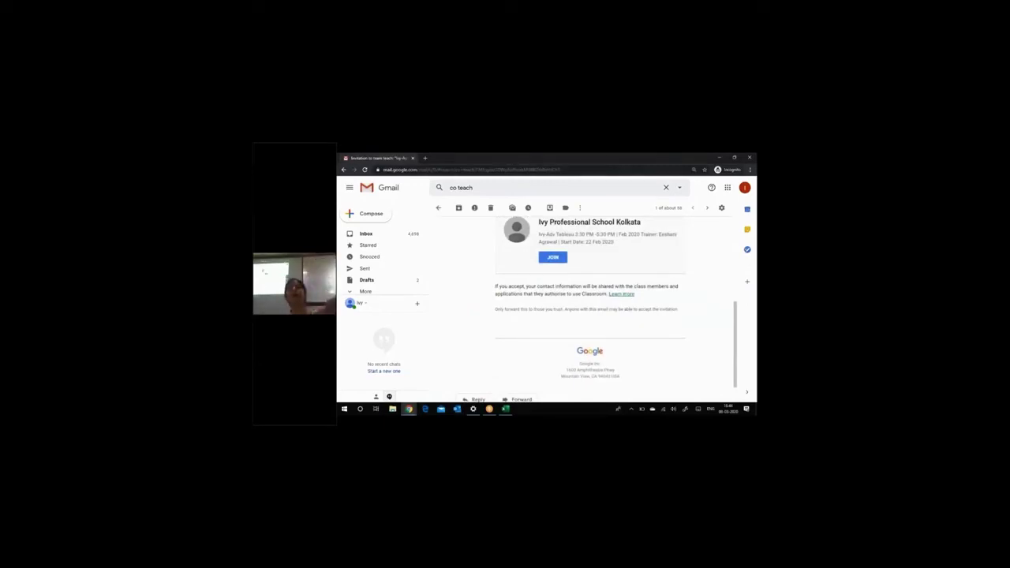
{"action": "left_click", "coordinate": [727, 188]}
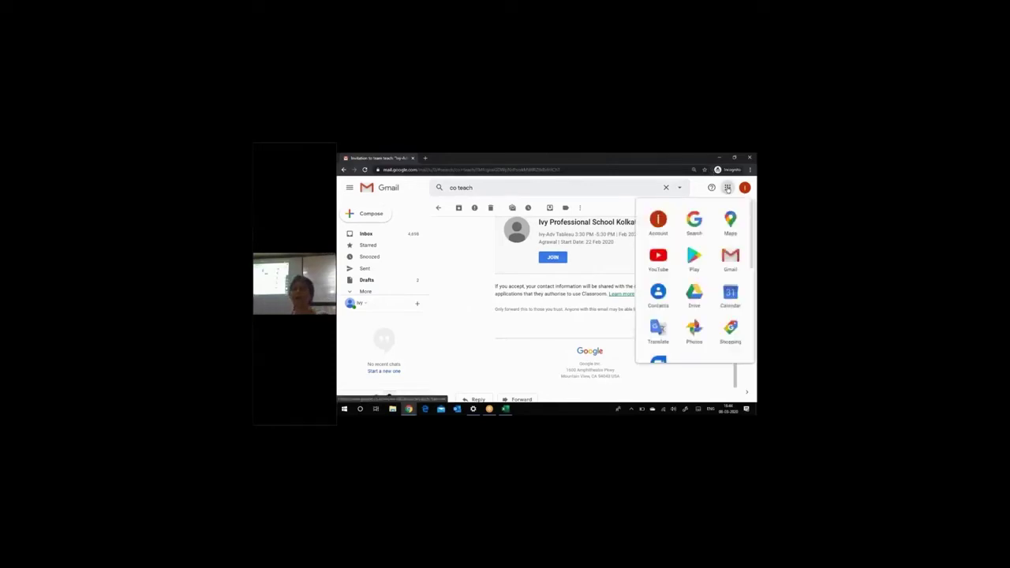
{"action": "scroll", "coordinate": [694, 300], "scroll_direction": "down", "scroll_amount": 3}
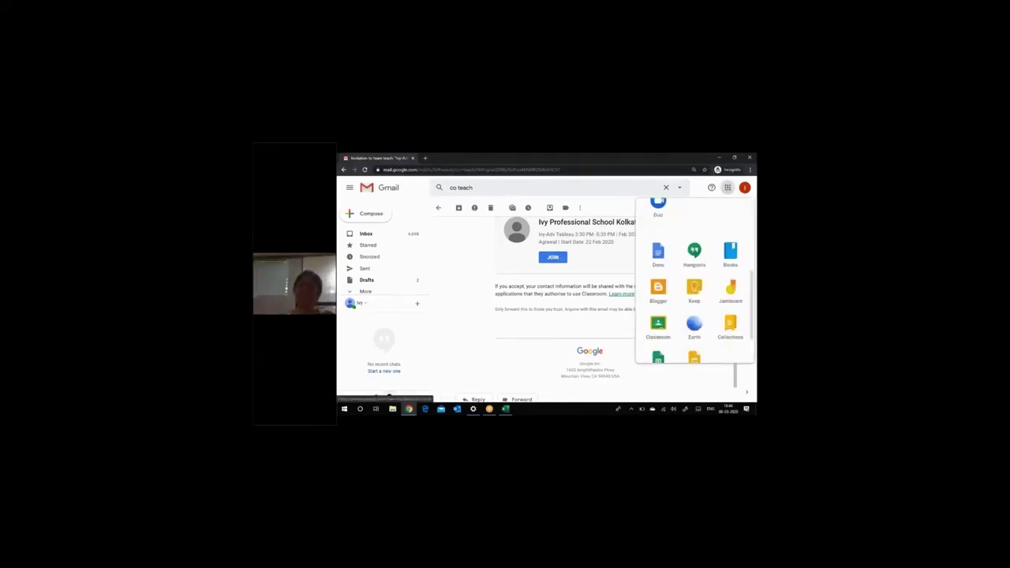
{"action": "left_click", "coordinate": [658, 323]}
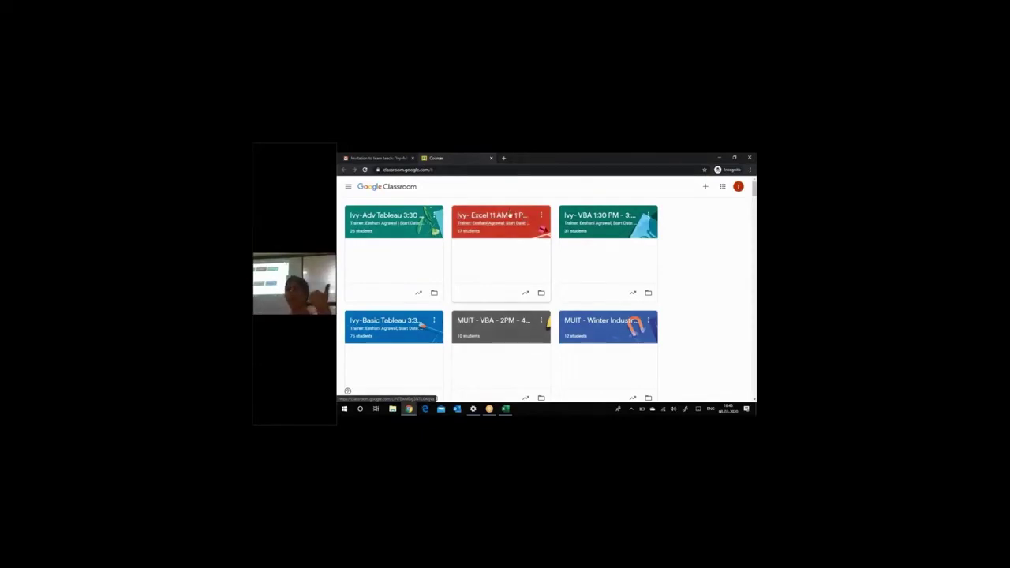
Show the Ivy-Excel 11 AM Whatsapp Group classwork topic, then bring up the Windows display resolution choices.
{"action": "left_click", "coordinate": [510, 215]}
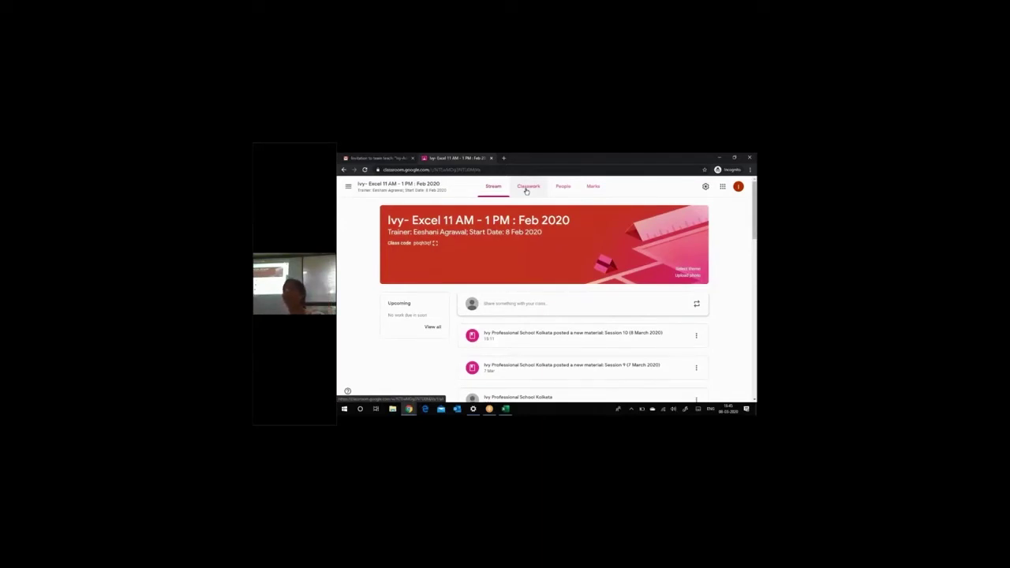
{"action": "left_click", "coordinate": [526, 190]}
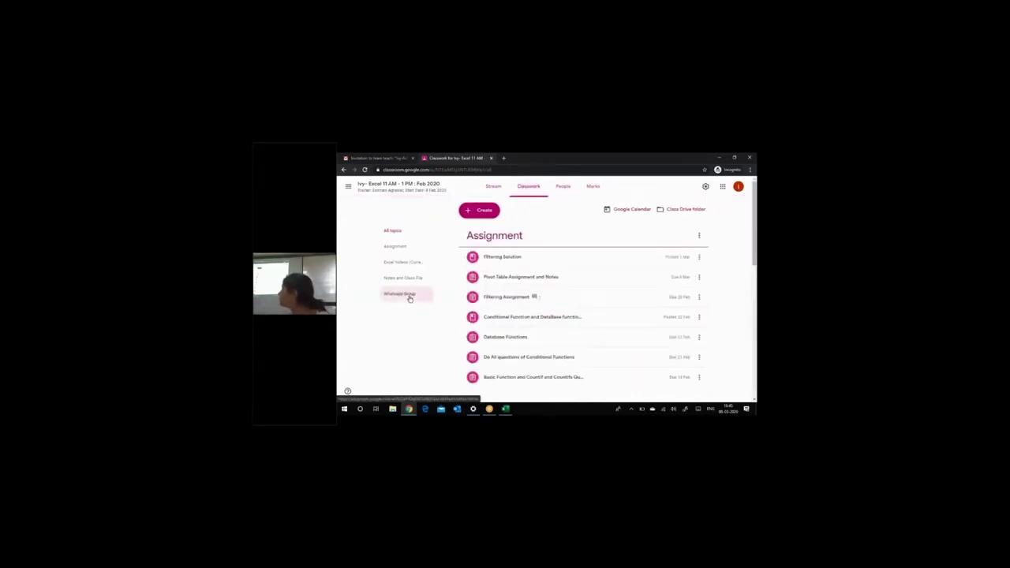
{"action": "left_click", "coordinate": [409, 296]}
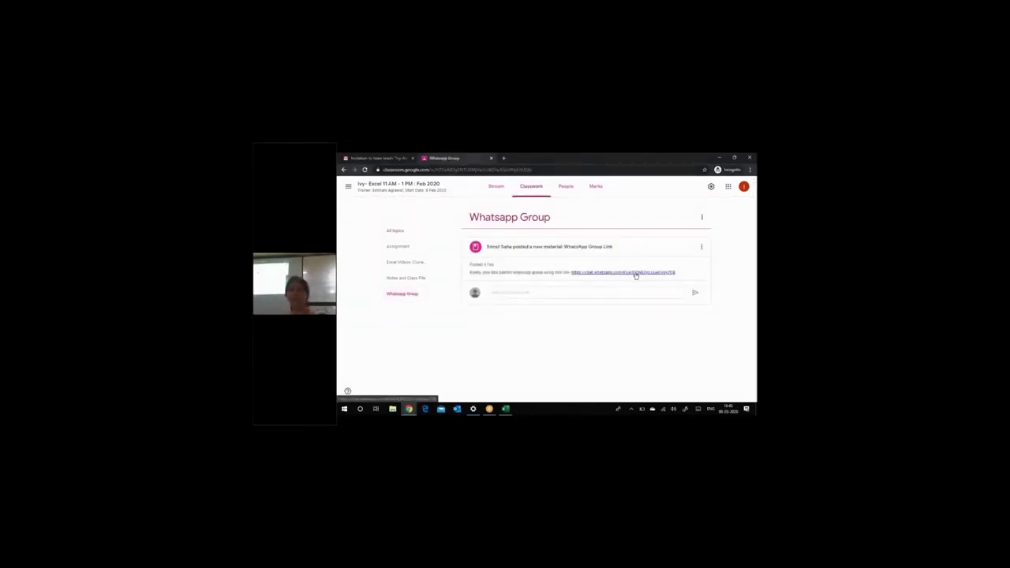
{"action": "left_click", "coordinate": [473, 409]}
{"action": "left_click", "coordinate": [495, 340]}
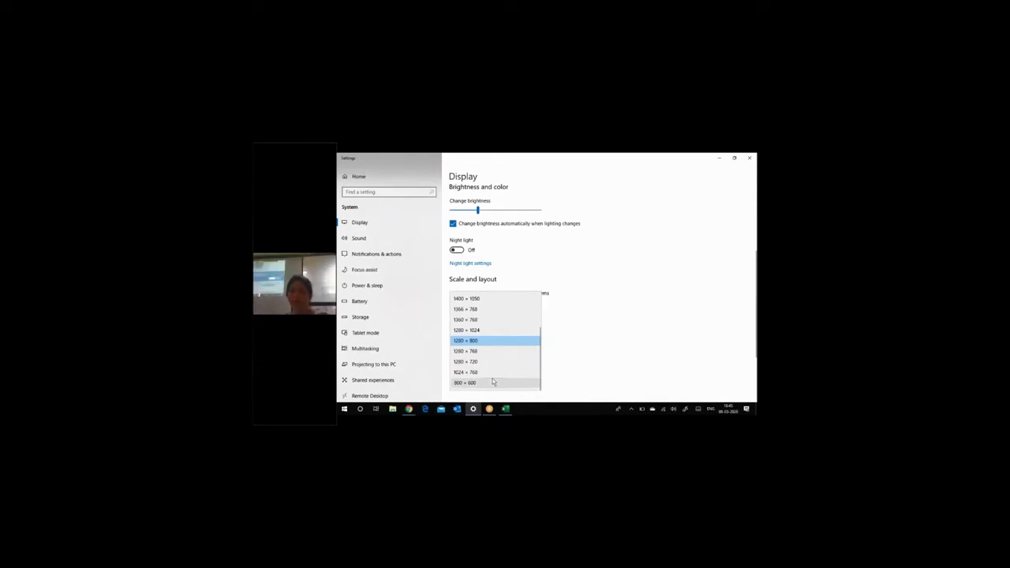
Set the screen to 800 × 600 and expand the Class file material in the course's classwork.
{"action": "left_click", "coordinate": [492, 382]}
{"action": "key", "text": "alt+Tab"}
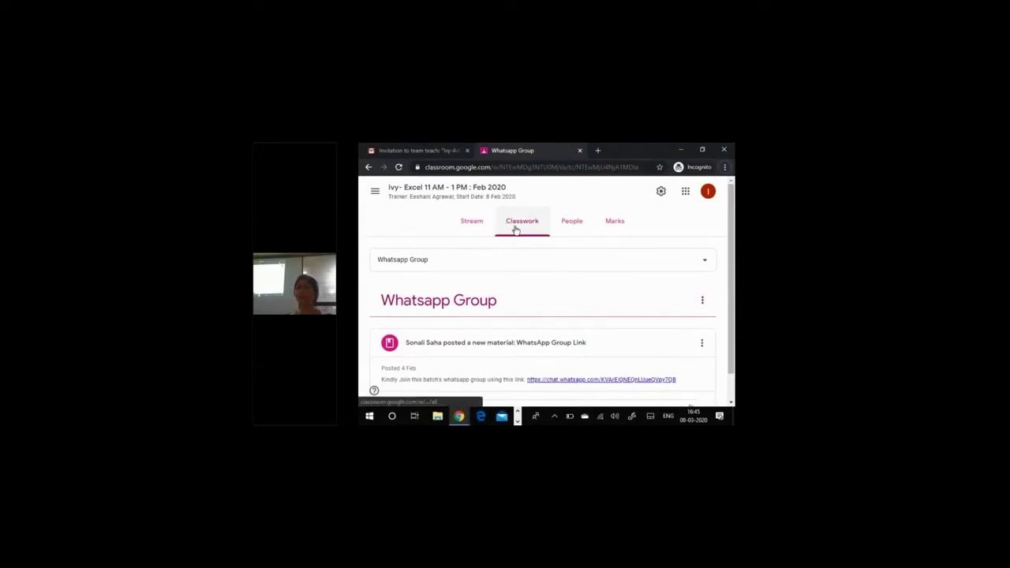
{"action": "left_click", "coordinate": [515, 228]}
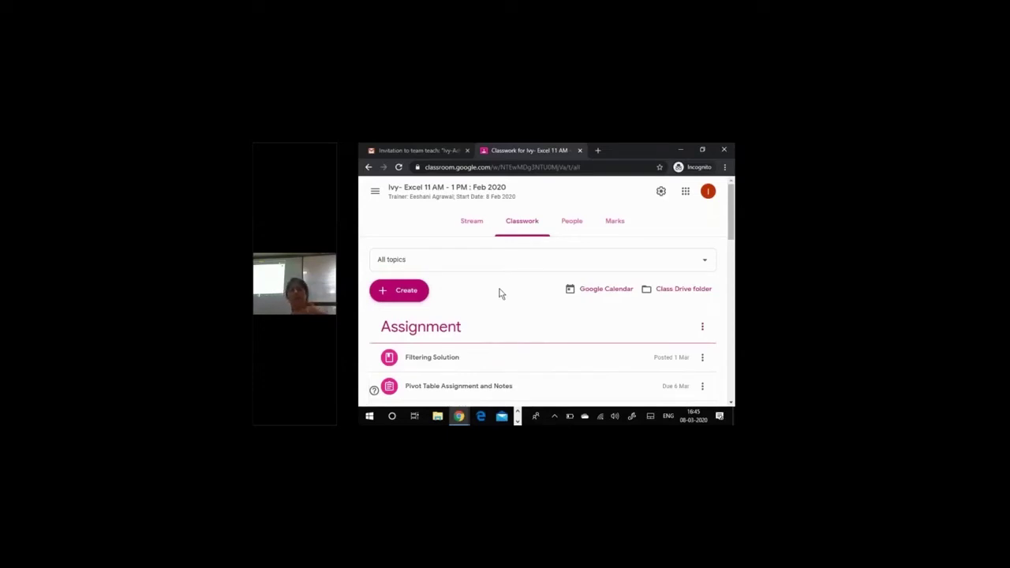
{"action": "scroll", "coordinate": [498, 294], "scroll_direction": "down", "scroll_amount": 5}
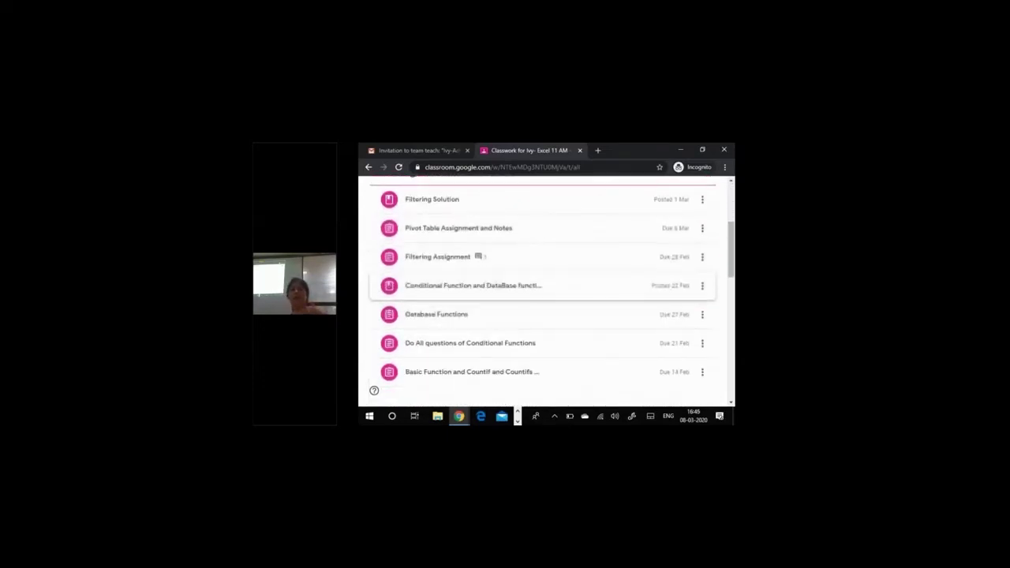
{"action": "scroll", "coordinate": [544, 291], "scroll_direction": "down", "scroll_amount": 4}
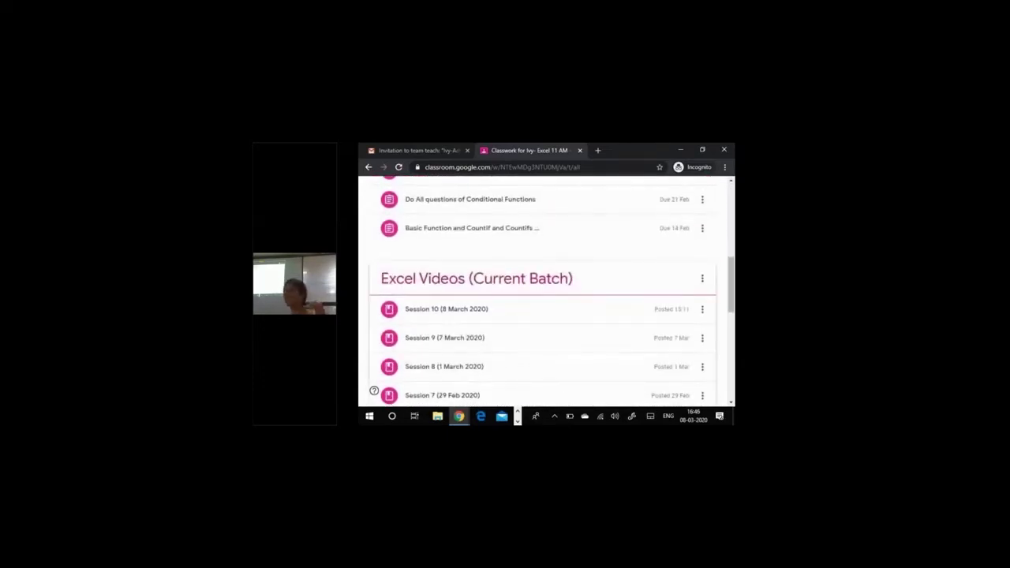
{"action": "scroll", "coordinate": [544, 292], "scroll_direction": "down", "scroll_amount": 5}
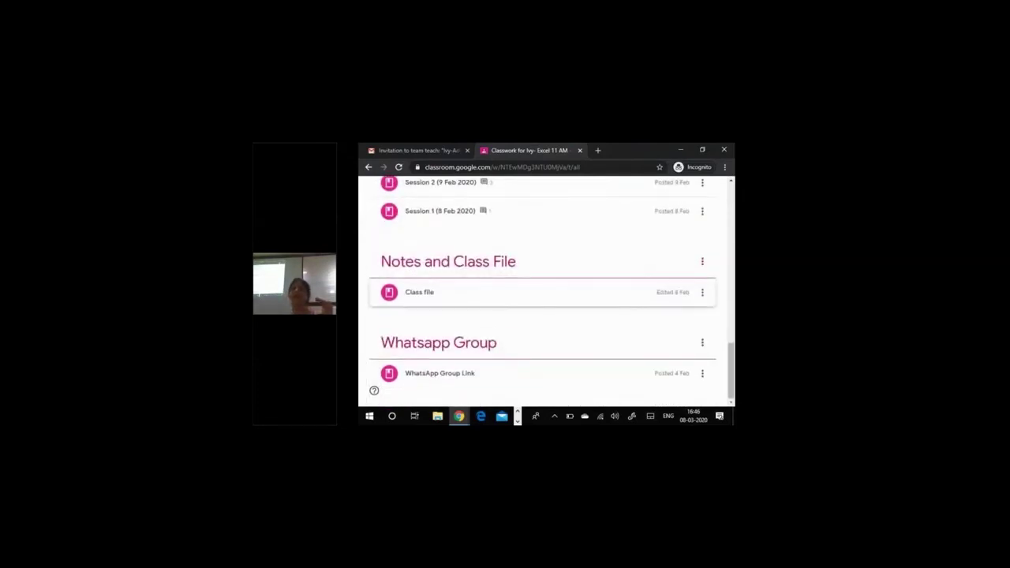
{"action": "left_click", "coordinate": [502, 298]}
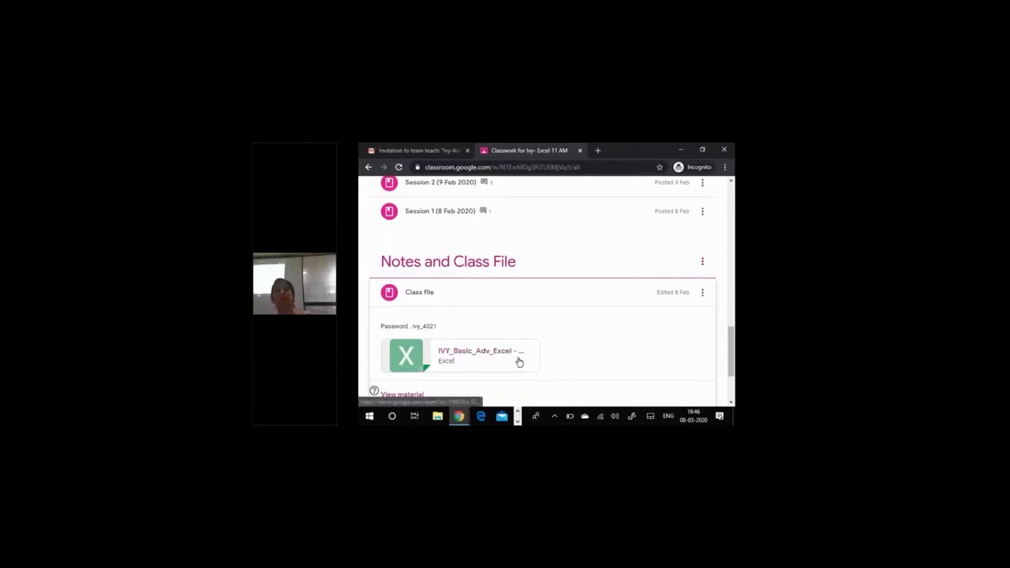
Open the class workbook attachment in a new window, close it, and return to the Whatsapp Group page.
{"action": "right_click", "coordinate": [519, 361]}
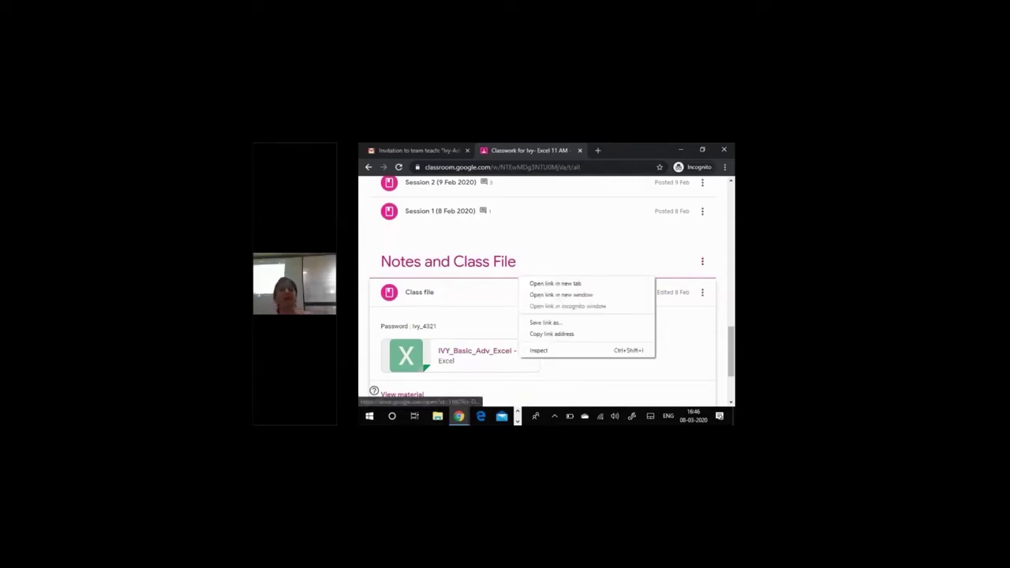
{"action": "left_click", "coordinate": [554, 295]}
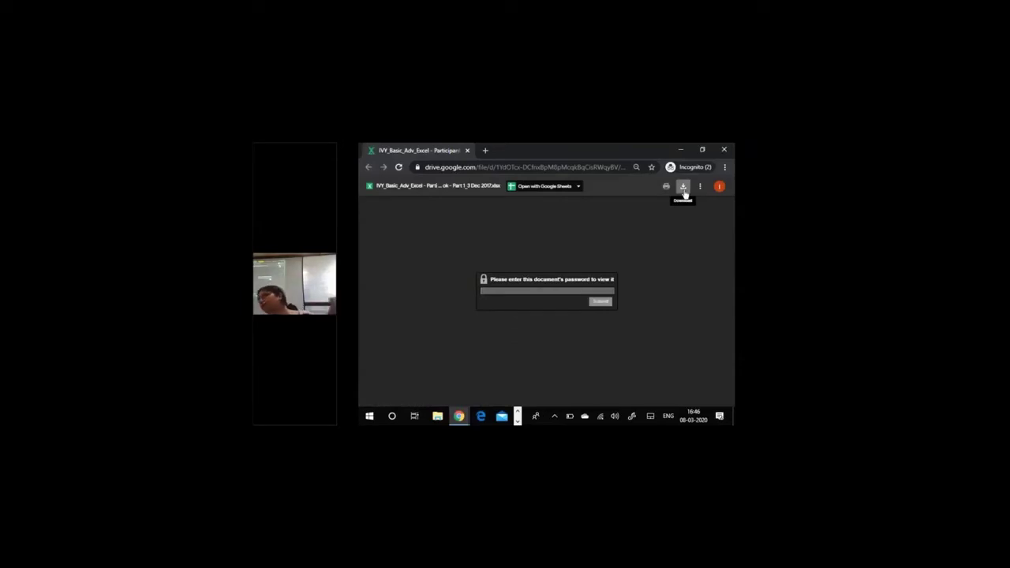
{"action": "key", "text": "ctrl+w"}
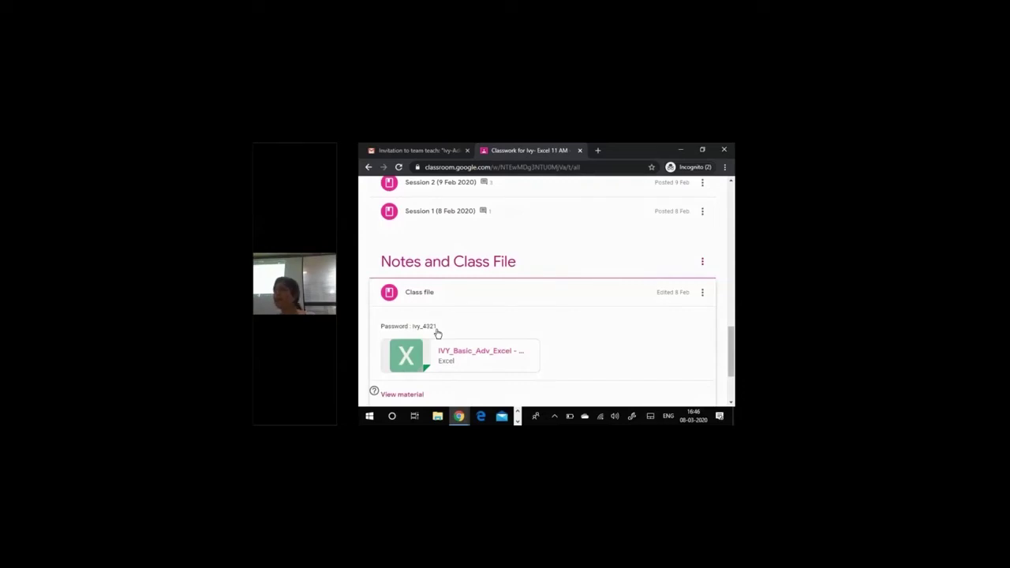
{"action": "left_click_drag", "start_coordinate": [437, 333], "coordinate": [433, 320]}
{"action": "scroll", "coordinate": [437, 331], "scroll_direction": "down", "scroll_amount": 2}
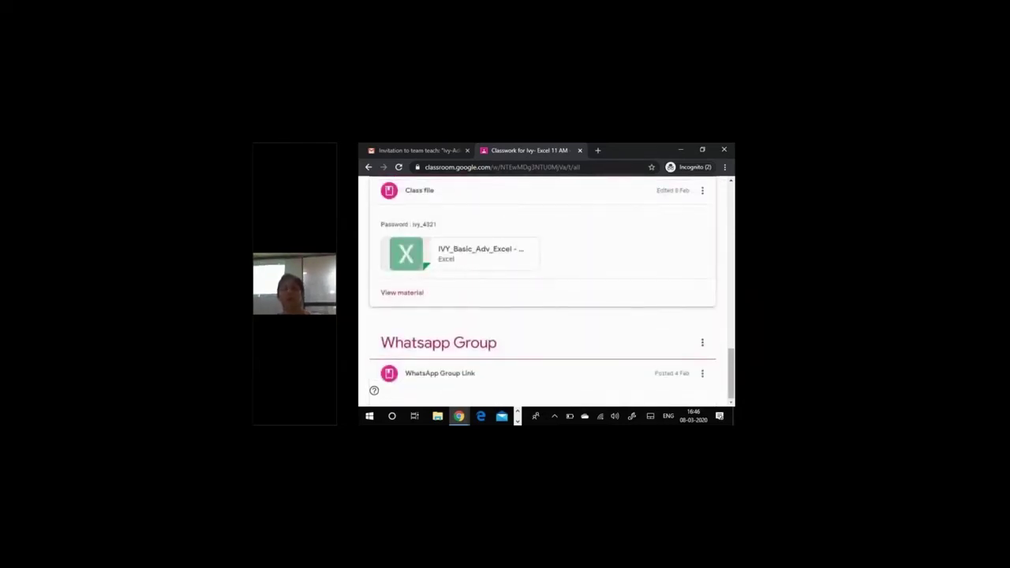
{"action": "left_click", "coordinate": [368, 167]}
{"action": "key", "text": "alt+Tab"}
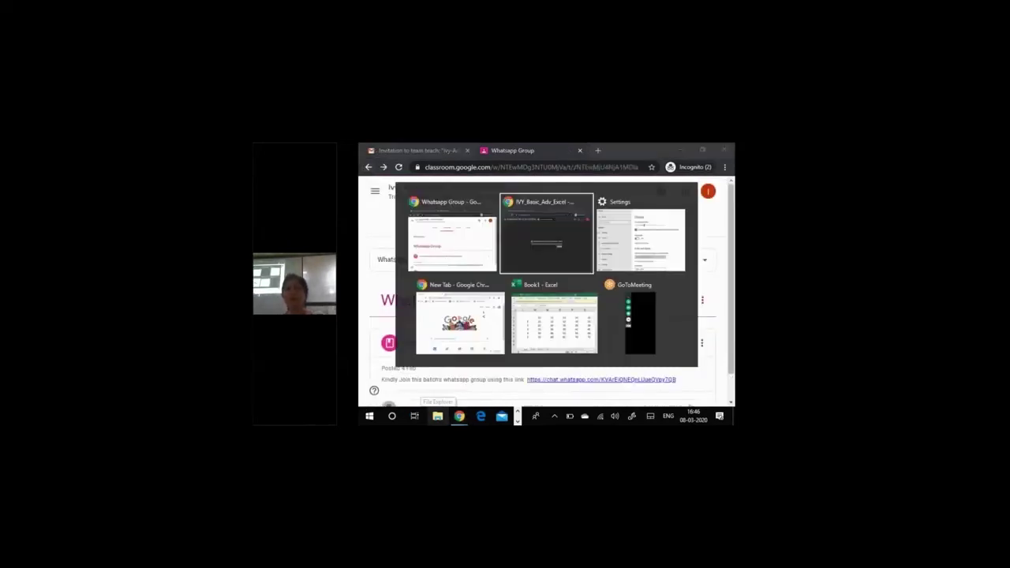
Open the Trainer_Book_Excel workbook by searching 'trainer' among Excel's recent files.
{"action": "key", "text": "alt+Tab"}
{"action": "key", "text": "alt+Tab"}
{"action": "key", "text": "alt+Tab"}
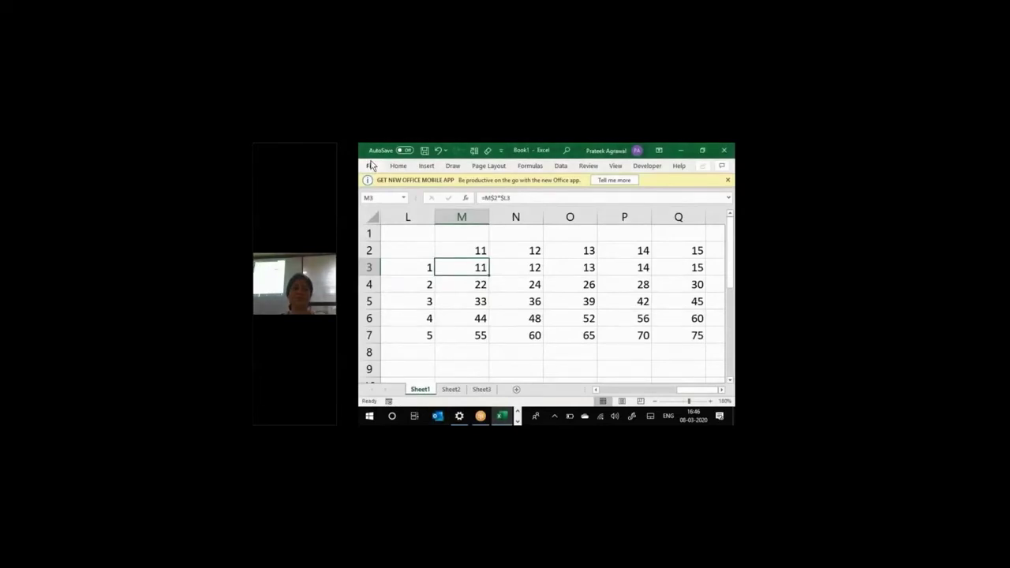
{"action": "left_click", "coordinate": [370, 166]}
{"action": "left_click", "coordinate": [506, 324]}
{"action": "type", "text": "tra"}
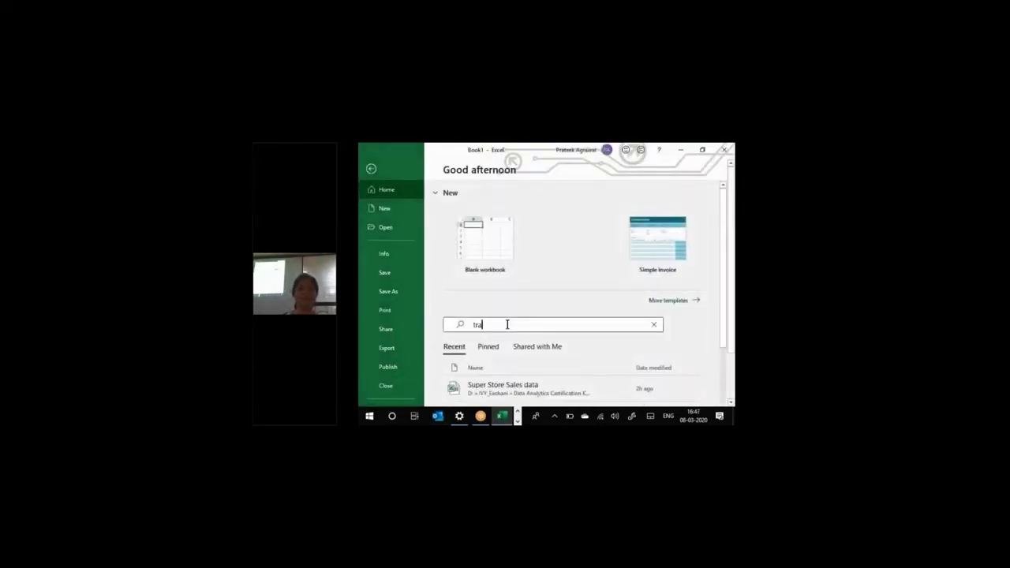
{"action": "type", "text": "iner"}
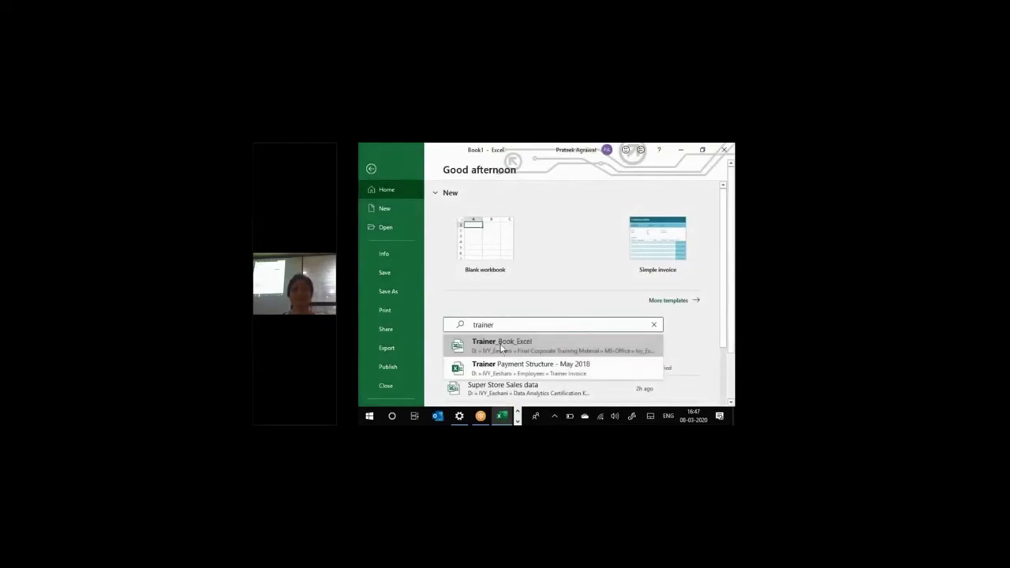
{"action": "key", "text": "Escape"}
{"action": "key", "text": "Escape"}
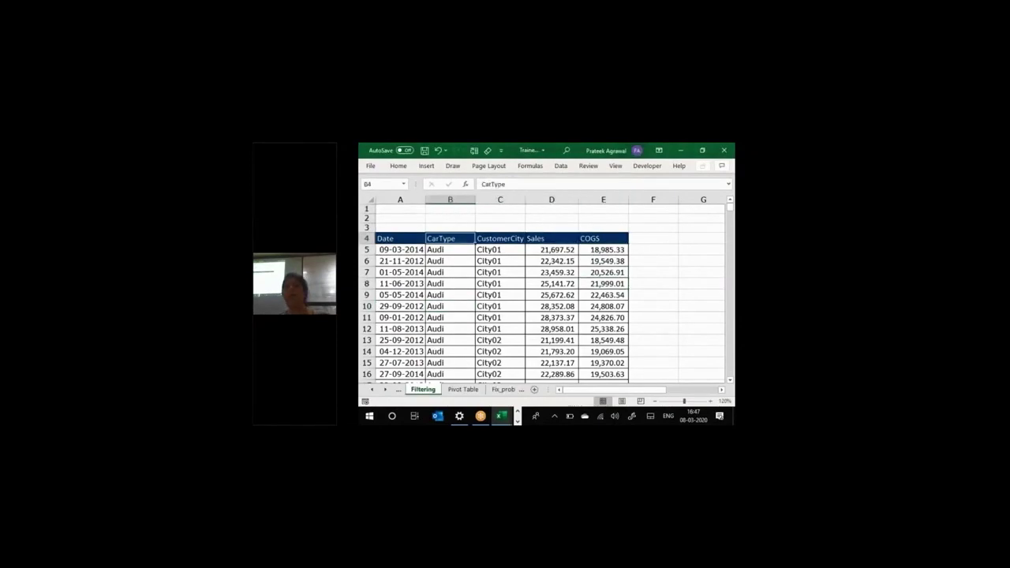
Locate the Sales Person table from the Date header and remove its columns H:I.
{"action": "left_click", "coordinate": [400, 238]}
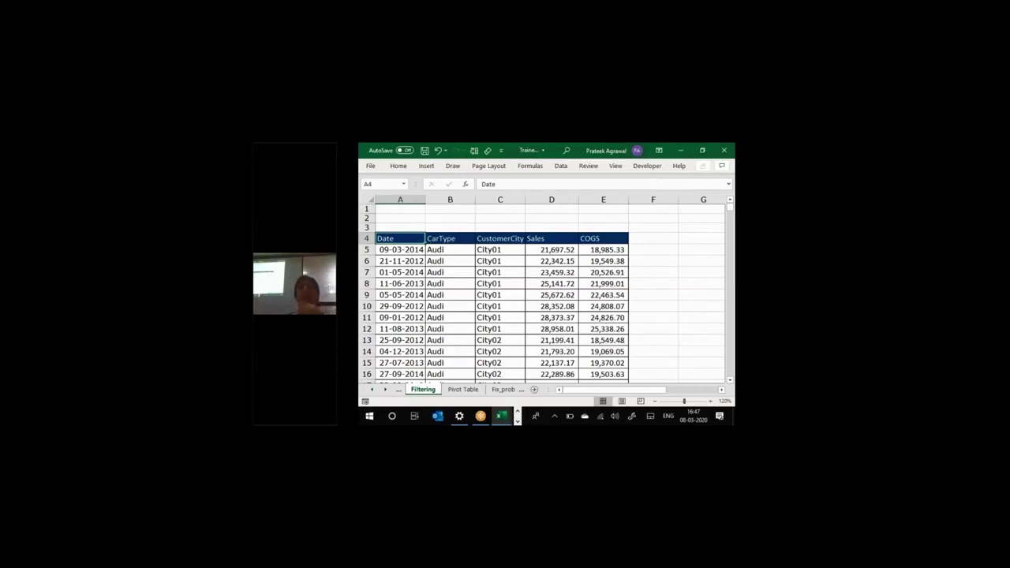
{"action": "key", "text": "Right"}
{"action": "key", "text": "Right"}
{"action": "key", "text": "Right"}
{"action": "key", "text": "Right"}
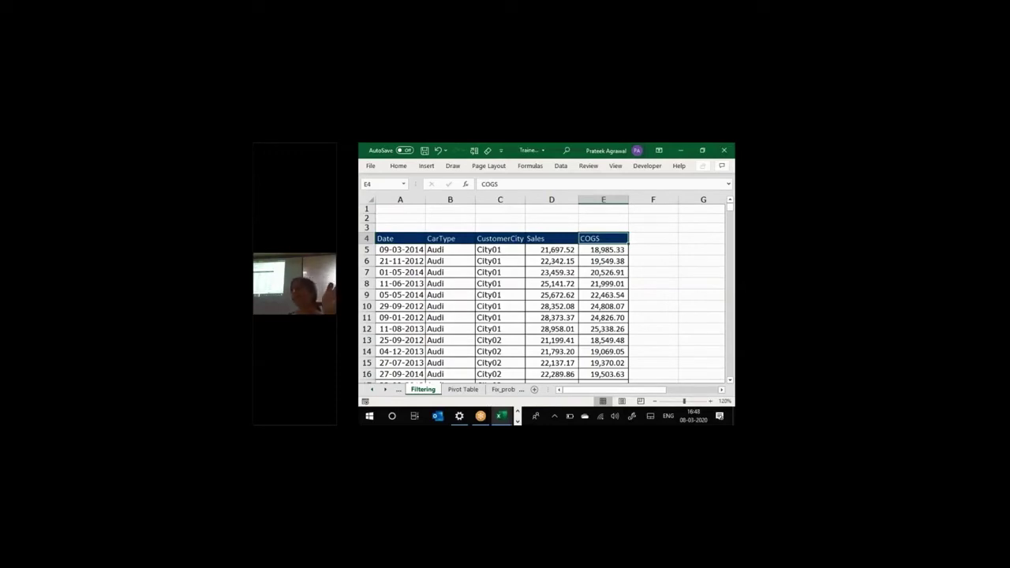
{"action": "key", "text": "ctrl+Right"}
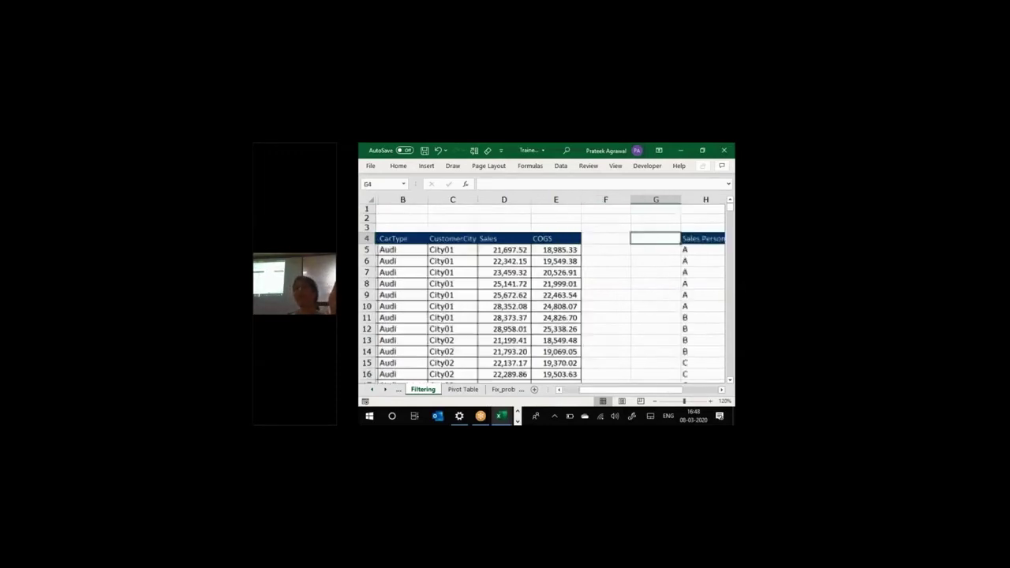
{"action": "mouse_move", "coordinate": [671, 201]}
{"action": "left_mouse_down"}
{"action": "mouse_move", "coordinate": [694, 202]}
{"action": "mouse_move", "coordinate": [652, 199]}
{"action": "left_mouse_up"}
{"action": "key", "text": "ctrl+minus"}
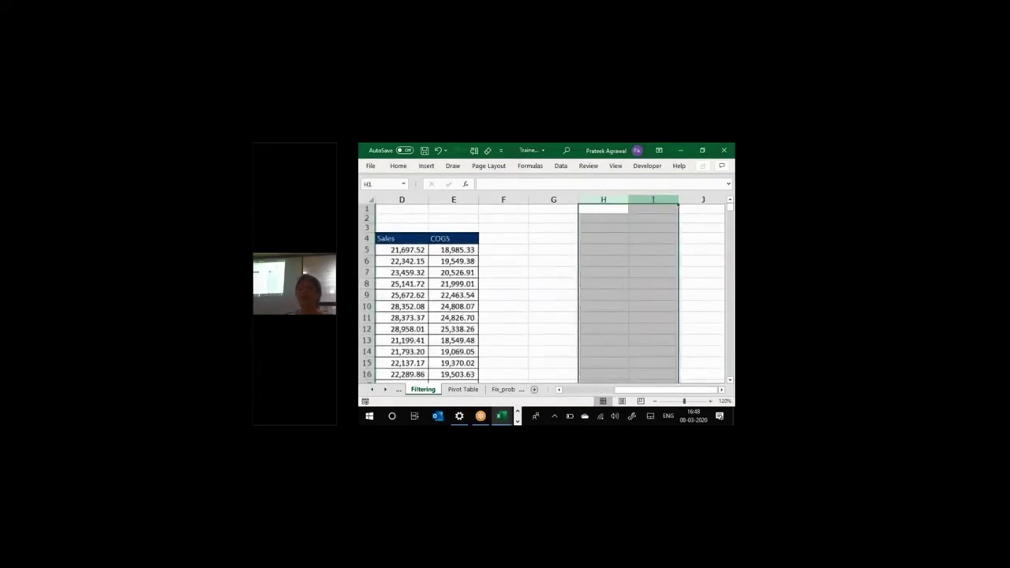
Enter '1. what is the total sales?' in G4 and widen column G to fit it.
{"action": "left_click", "coordinate": [553, 238]}
{"action": "type", "text": "1. w"}
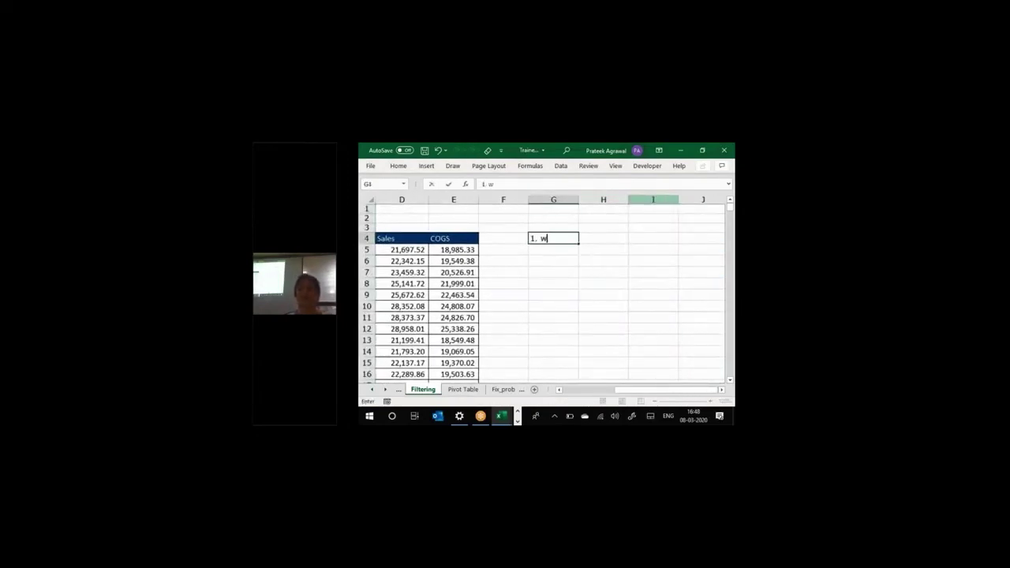
{"action": "type", "text": "hat is the total s"}
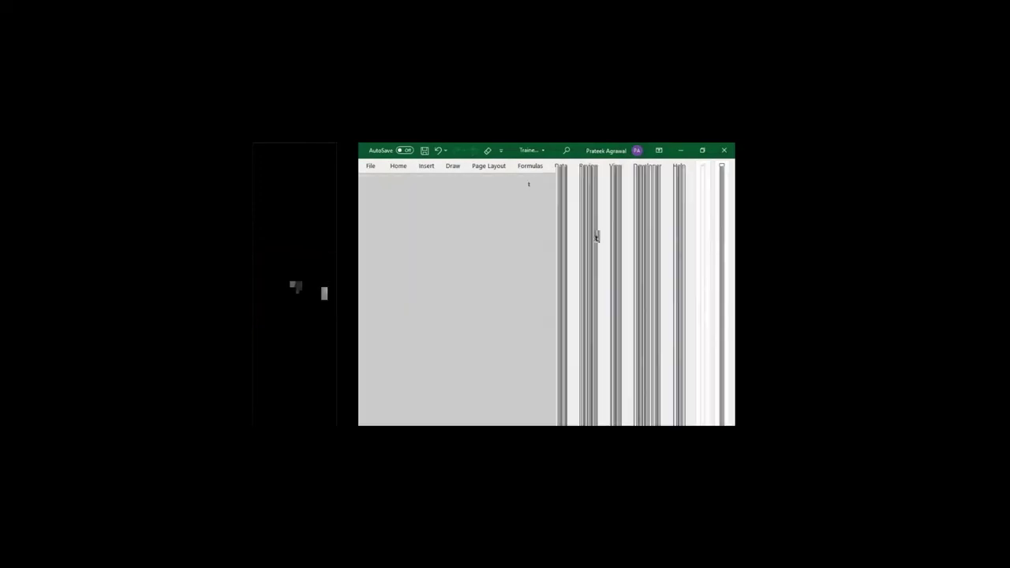
{"action": "type", "text": "ales?."}
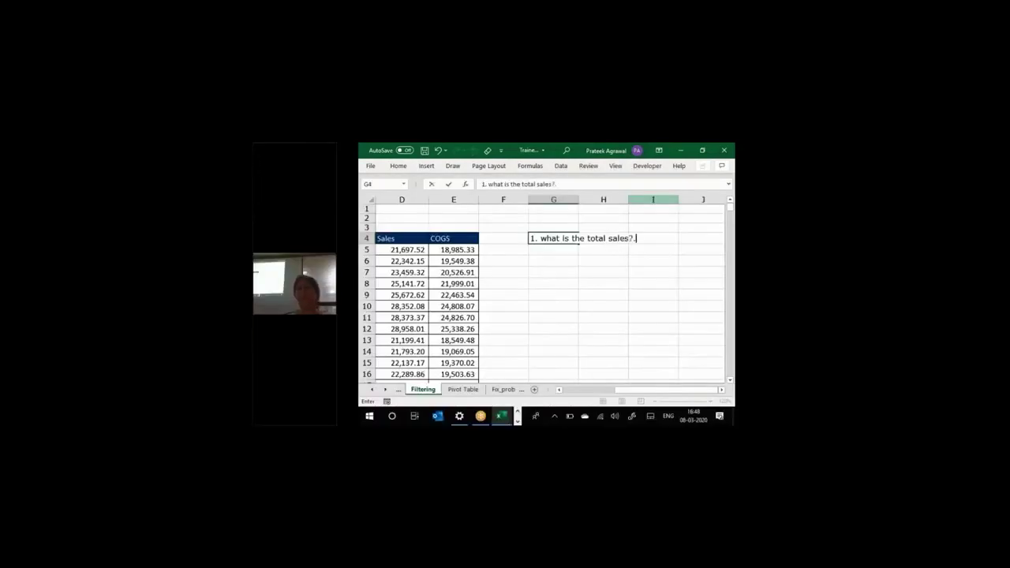
{"action": "key", "text": "ctrl+Return"}
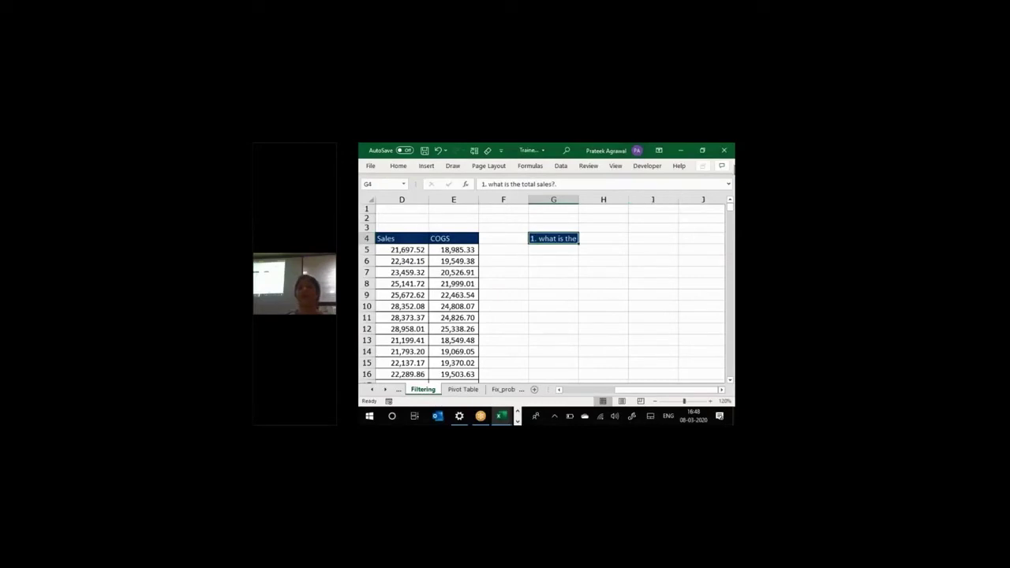
{"action": "left_click_drag", "start_coordinate": [582, 198], "coordinate": [623, 198]}
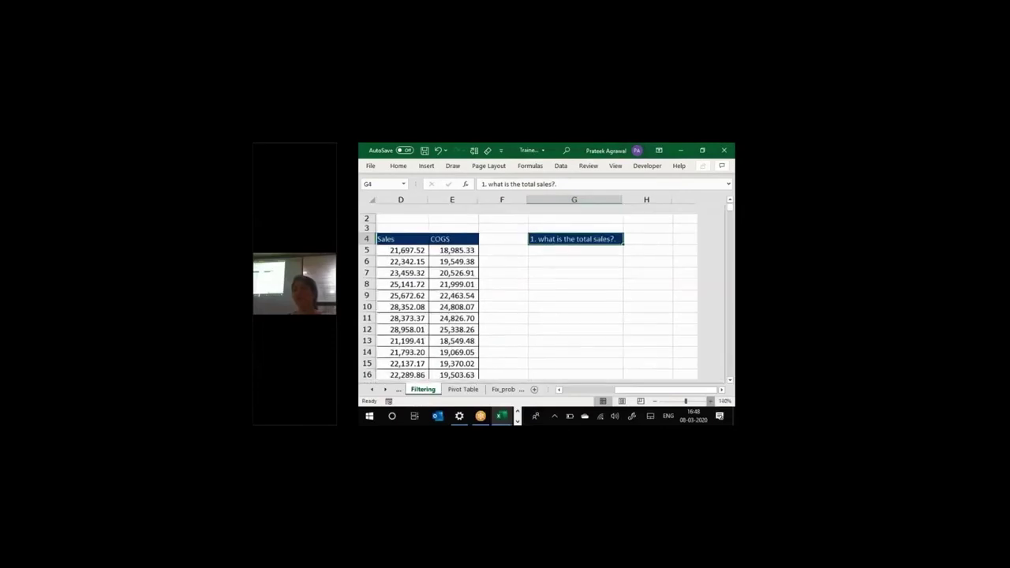
Zoom the sheet to 140% and select G5 for the answer.
{"action": "left_click", "coordinate": [710, 401]}
{"action": "left_click", "coordinate": [710, 401]}
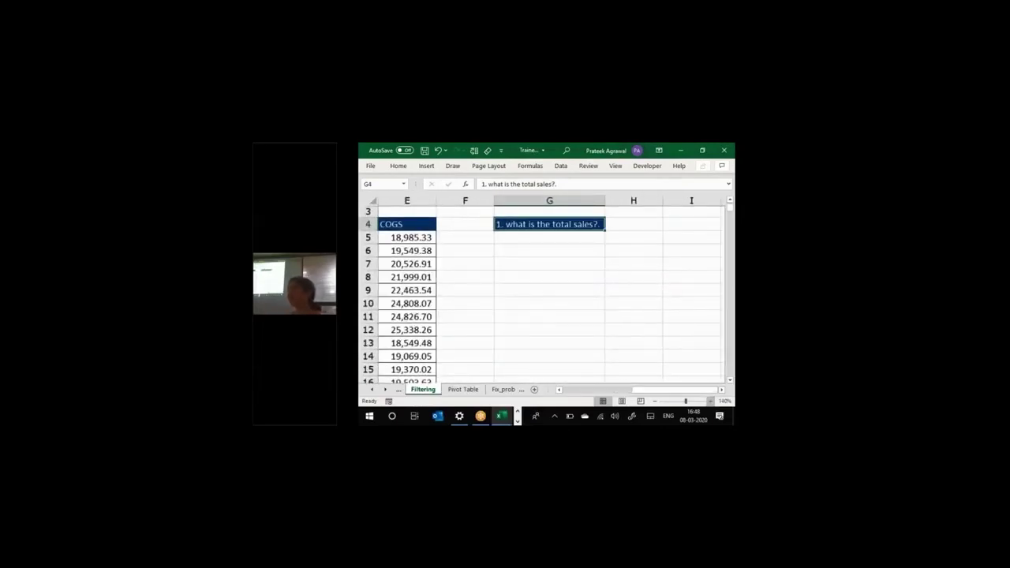
{"action": "left_click", "coordinate": [549, 211]}
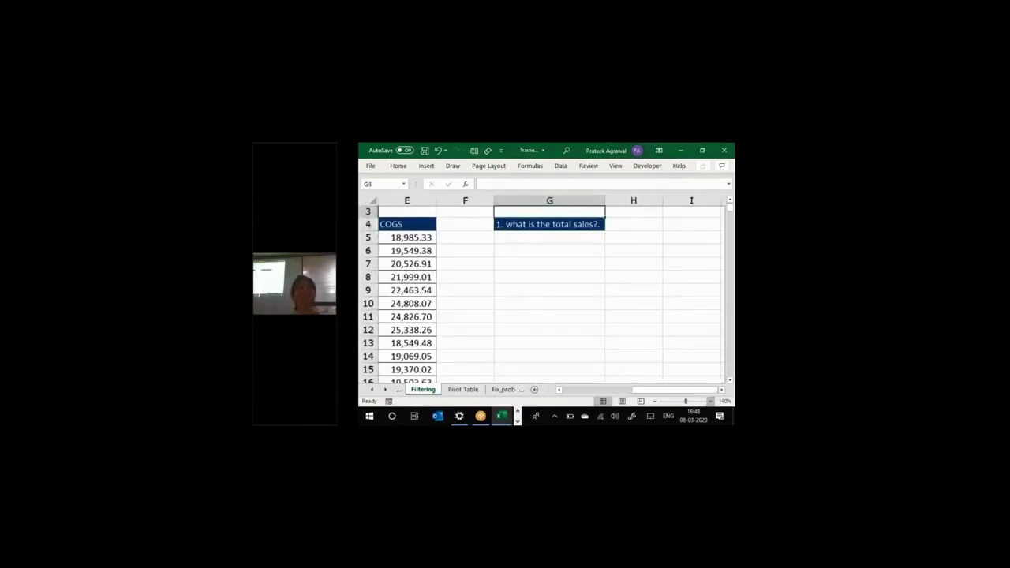
{"action": "left_click", "coordinate": [549, 237]}
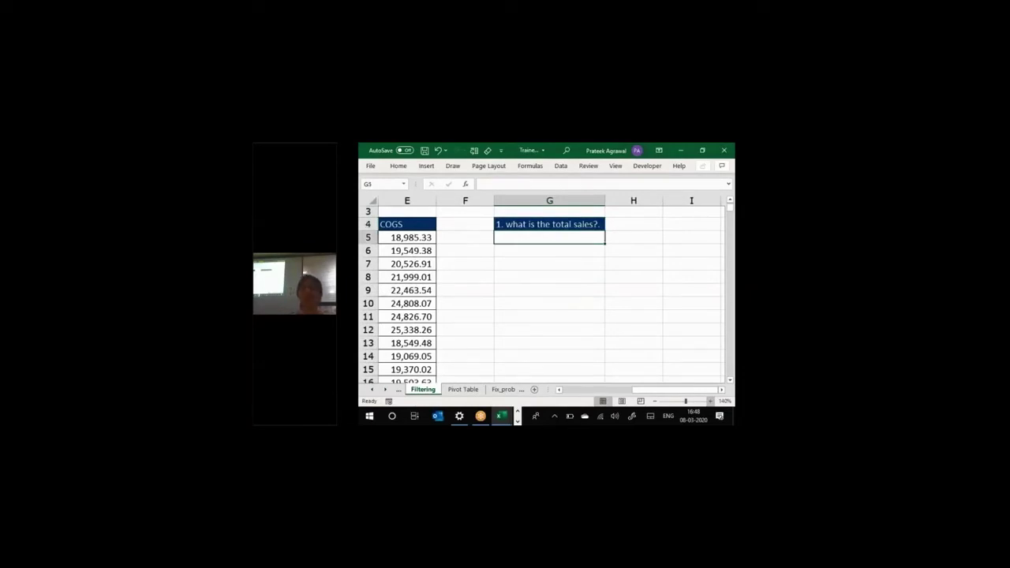
Build an =D5+D6+D7+D8 addition in G5 by pointing at the sales cells.
{"action": "type", "text": "="}
{"action": "key", "text": "Left"}
{"action": "key", "text": "Left"}
{"action": "key", "text": "Left"}
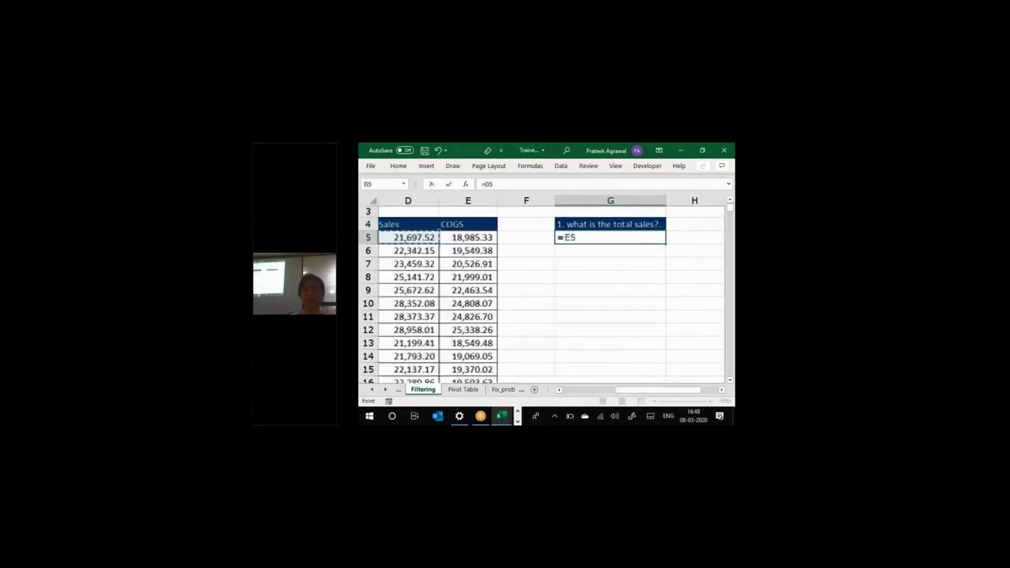
{"action": "type", "text": "+"}
{"action": "key", "text": "Down"}
{"action": "key", "text": "Left"}
{"action": "key", "text": "Left"}
{"action": "key", "text": "Left"}
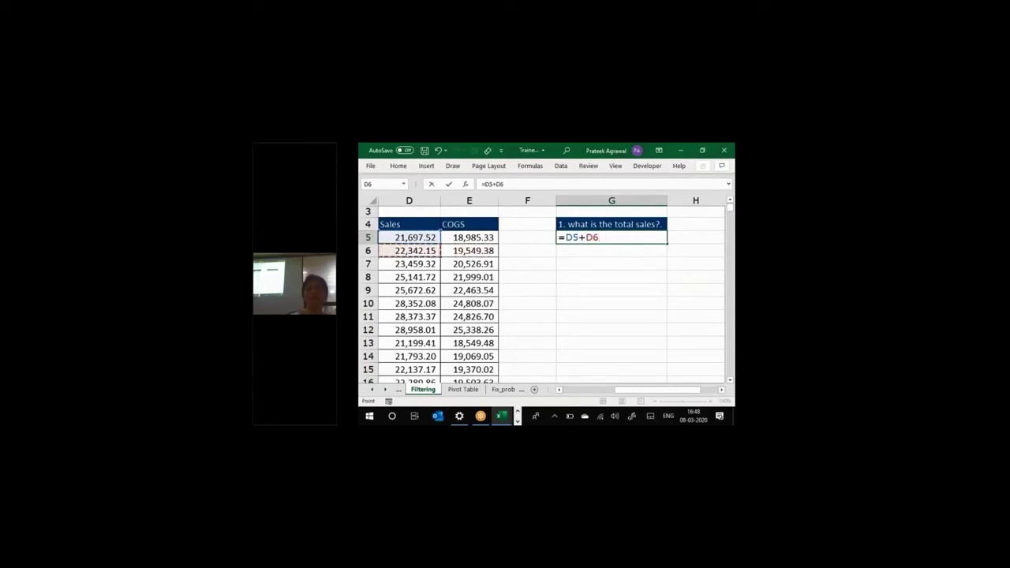
{"action": "type", "text": "+"}
{"action": "key", "text": "Down"}
{"action": "key", "text": "Down"}
{"action": "key", "text": "Left"}
{"action": "key", "text": "Left"}
{"action": "key", "text": "Left"}
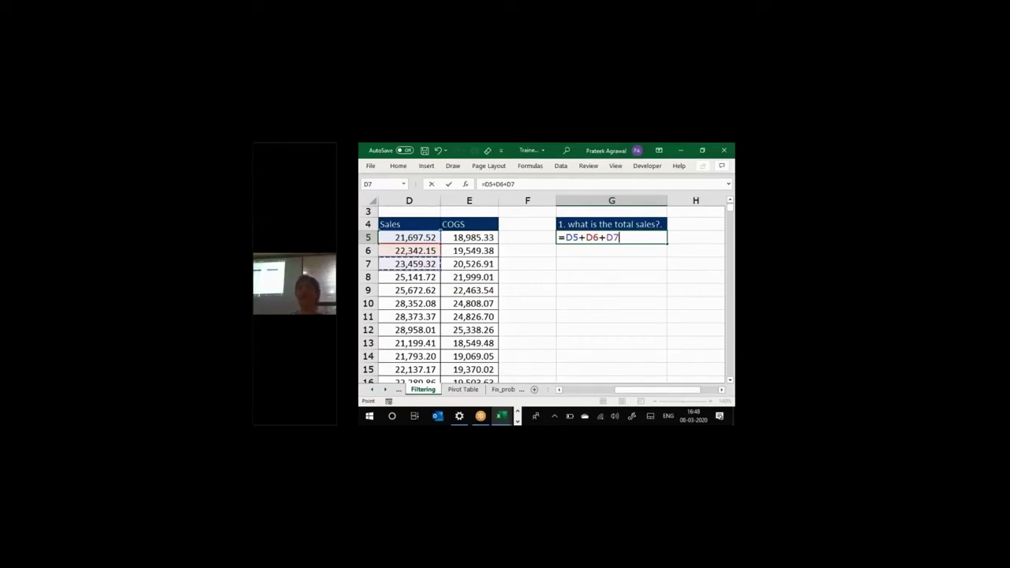
{"action": "type", "text": "+"}
{"action": "key", "text": "Down"}
{"action": "key", "text": "Down"}
{"action": "key", "text": "Left"}
{"action": "key", "text": "Left"}
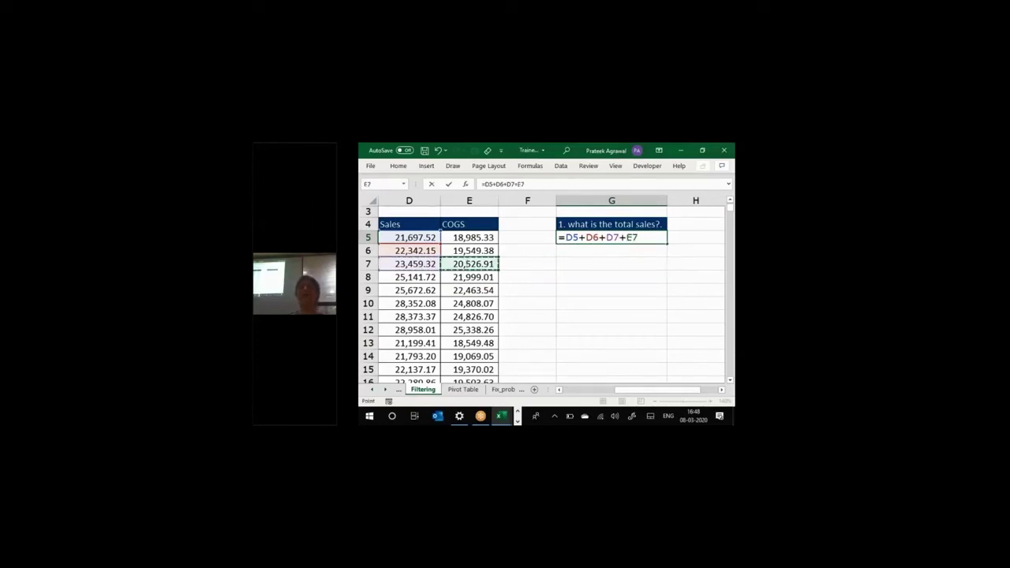
{"action": "key", "text": "Left"}
{"action": "key", "text": "Down"}
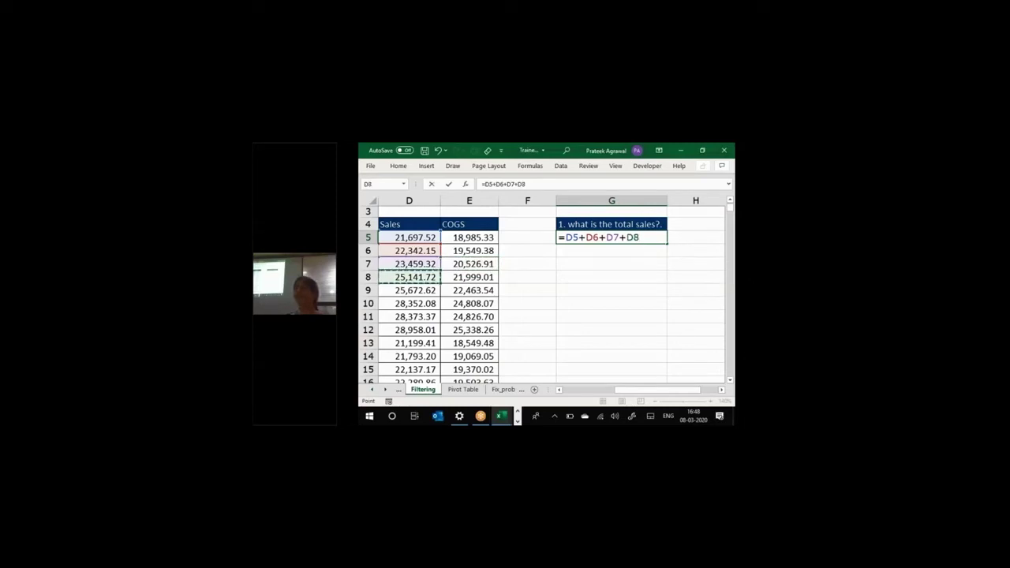
Discard the addition and start a =SUM( formula in G5 instead.
{"action": "key", "text": "Escape"}
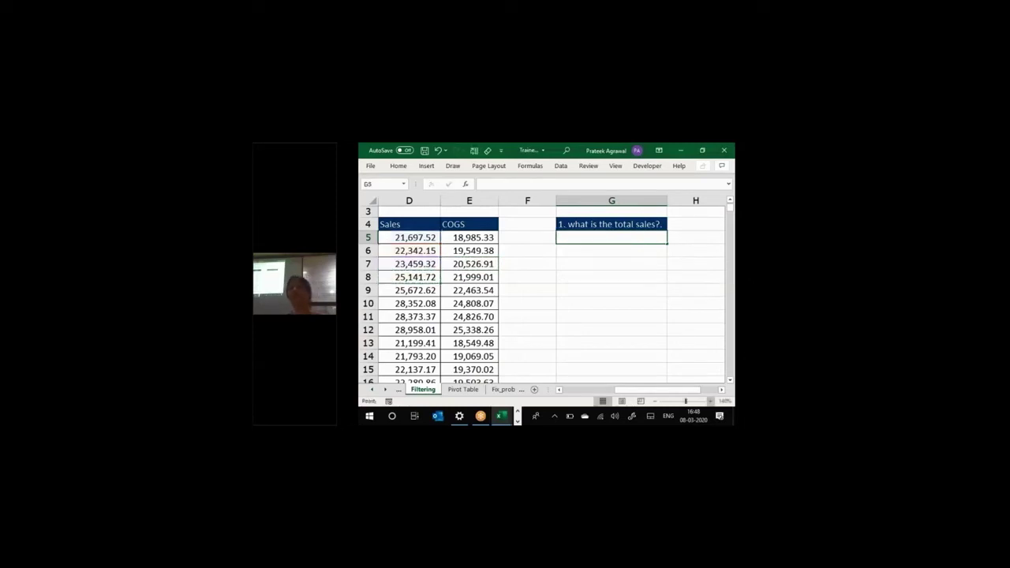
{"action": "type", "text": "=sum"}
{"action": "key", "text": "Tab"}
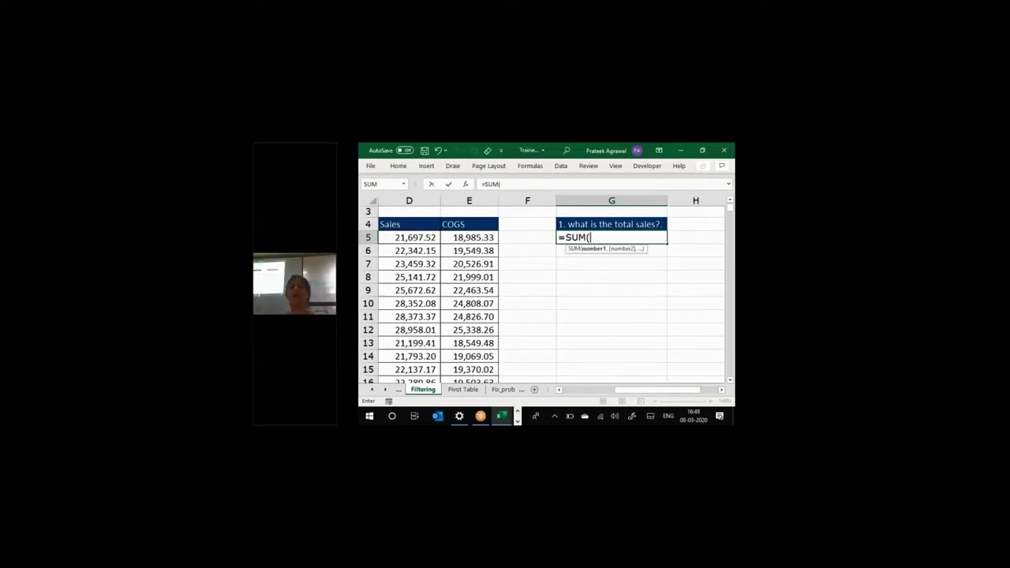
Start a SUM range at D5 down to the last sales row, then cancel it.
{"action": "left_click", "coordinate": [422, 239]}
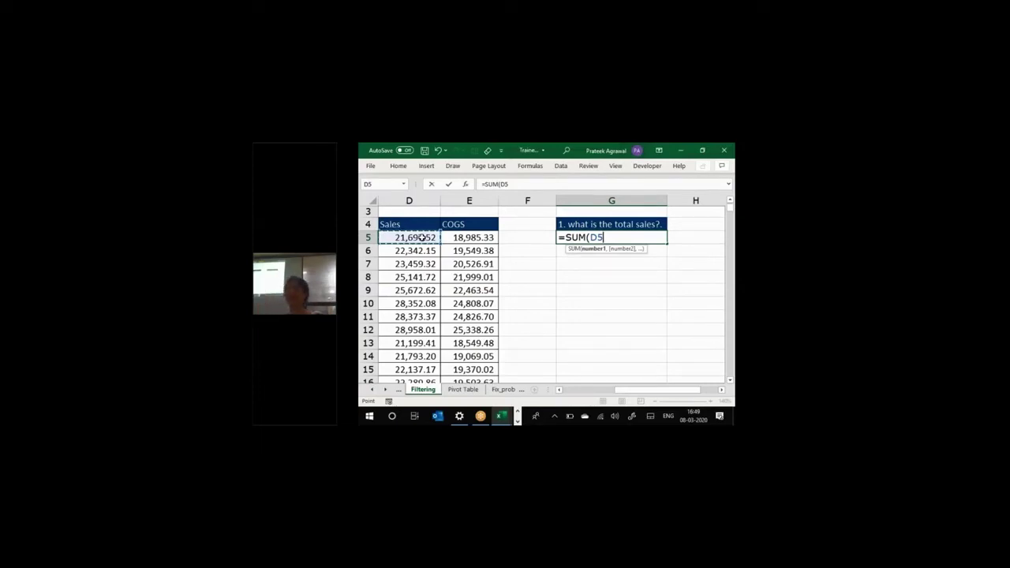
{"action": "key", "text": "ctrl+shift+Down"}
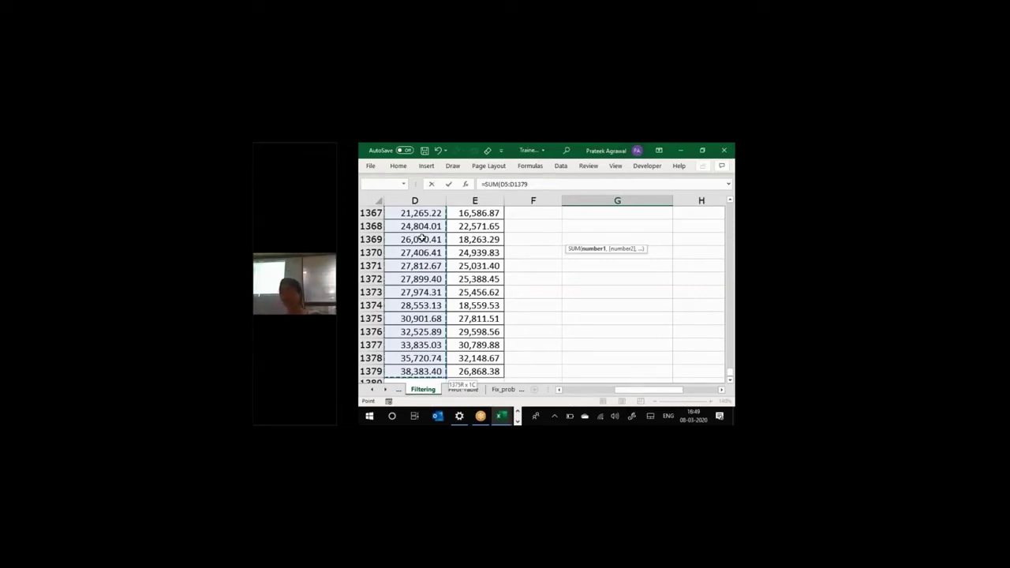
{"action": "key", "text": "Escape"}
{"action": "key", "text": "Down"}
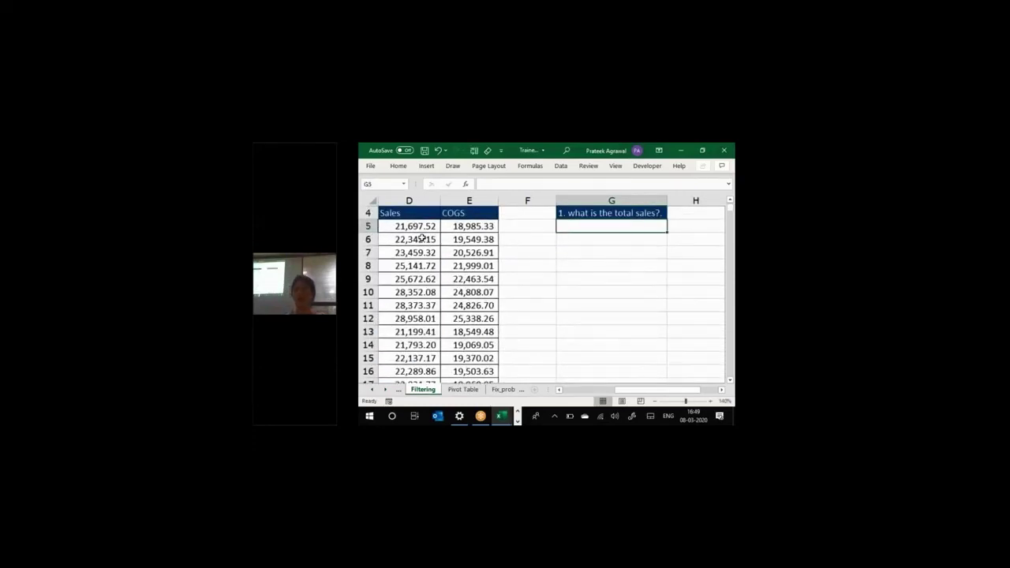
Enter =SUM(D5:D1379) in G5, giving total sales of 3,57,70,191.10.
{"action": "type", "text": "=sum("}
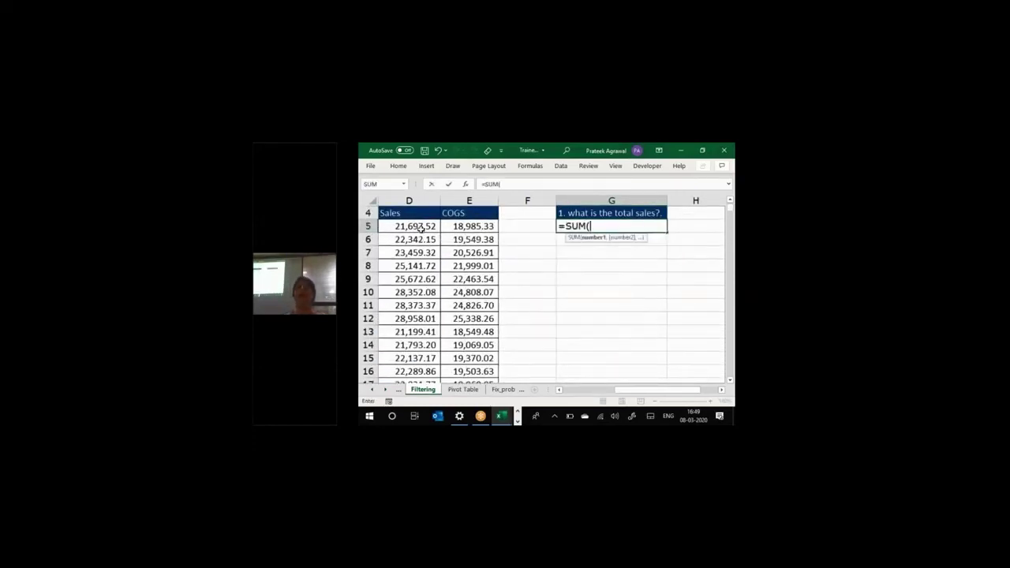
{"action": "left_click", "coordinate": [421, 226]}
{"action": "left_click_drag", "start_coordinate": [420, 226], "coordinate": [415, 358]}
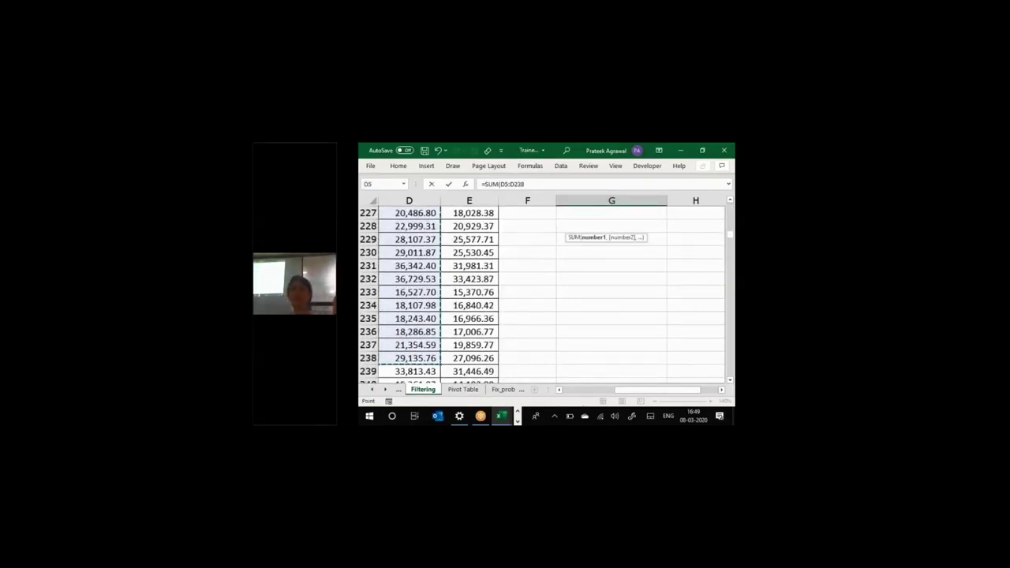
{"action": "key", "text": "Up"}
{"action": "key", "text": "Down"}
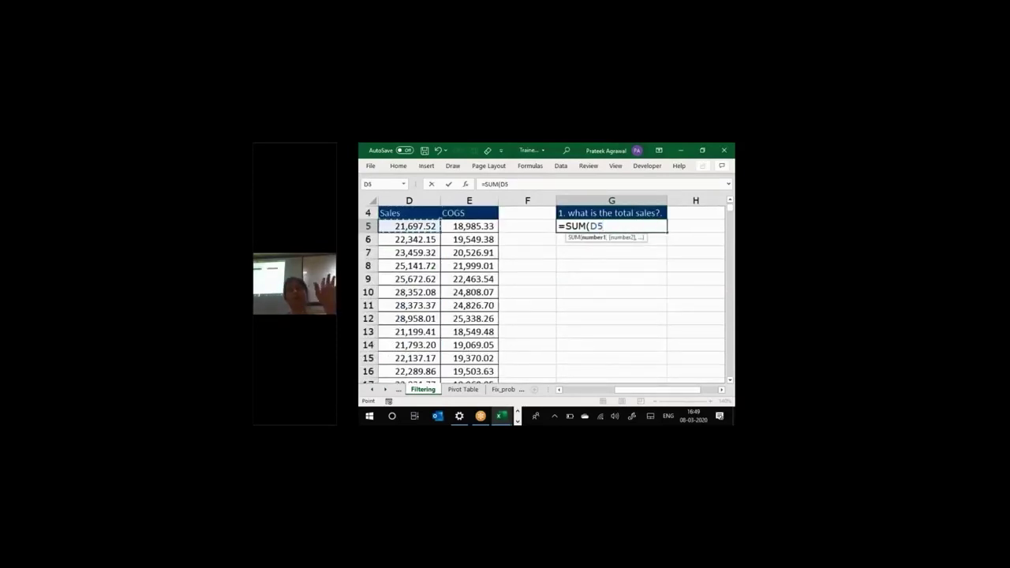
{"action": "key", "text": "ctrl+shift+Down"}
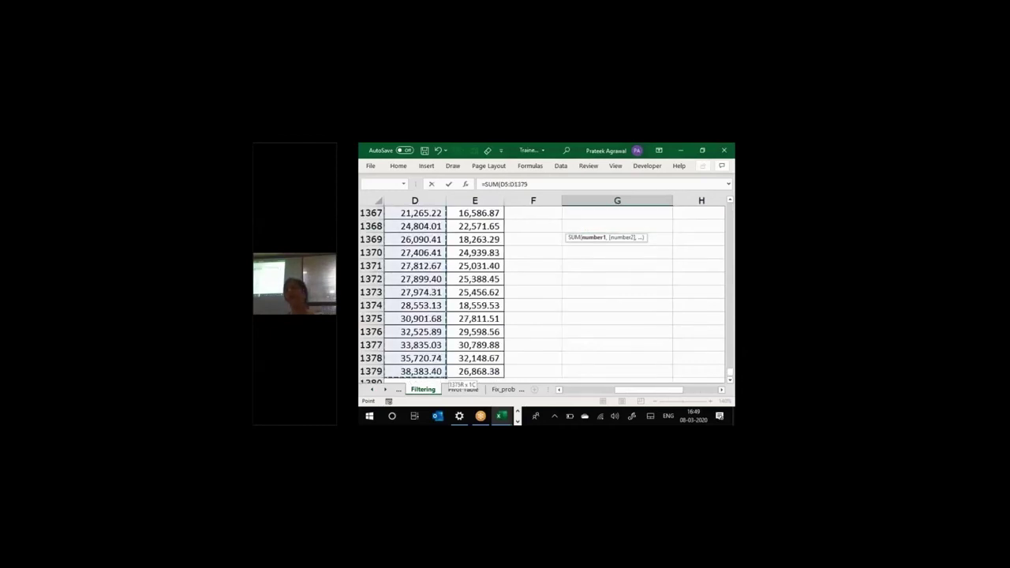
{"action": "key", "text": "Return"}
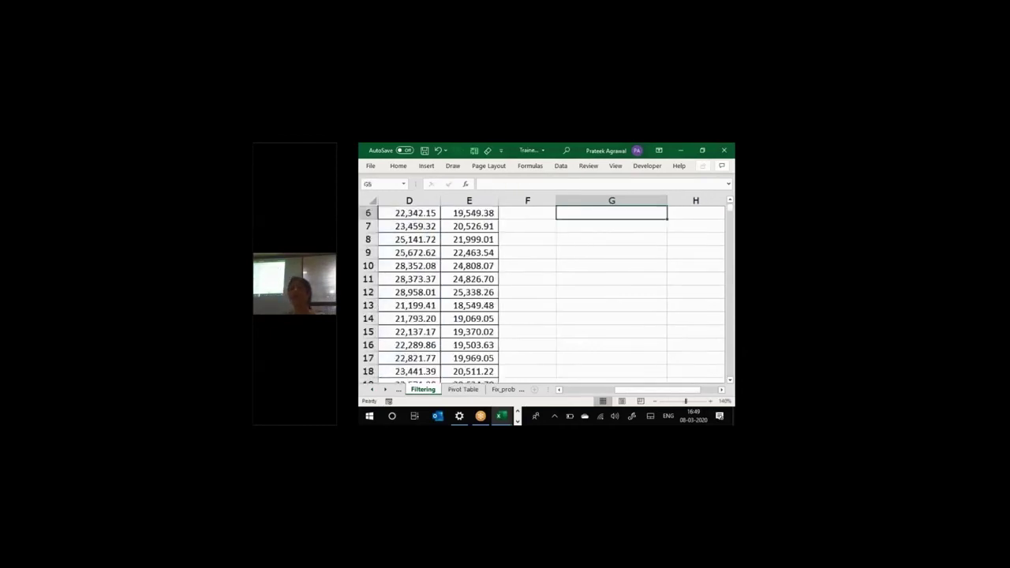
{"action": "key", "text": "Up"}
{"action": "key", "text": "Up"}
{"action": "key", "text": "Up"}
{"action": "key", "text": "Down"}
{"action": "key", "text": "Down"}
Reopen G5's formula and copy its SUM(D5:D1379) text.
{"action": "key", "text": "F2"}
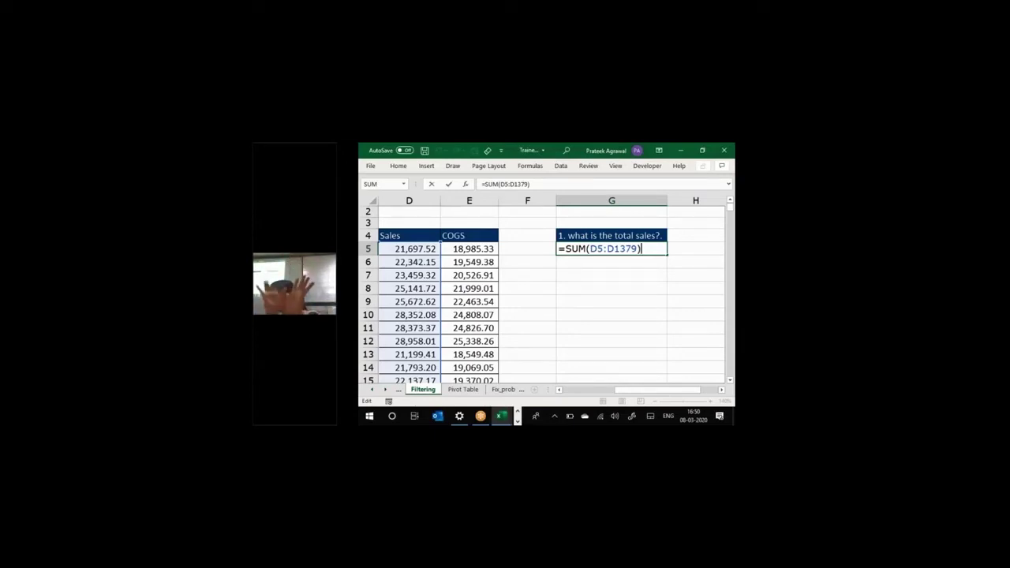
{"action": "key", "text": "shift+Left"}
{"action": "key", "text": "shift+Left"}
{"action": "key", "text": "shift+Left"}
{"action": "key", "text": "shift+Left"}
{"action": "key", "text": "shift+Left"}
{"action": "key", "text": "shift+Left"}
{"action": "key", "text": "shift+Left"}
{"action": "key", "text": "shift+Left"}
{"action": "key", "text": "shift+Left"}
{"action": "key", "text": "shift+Left"}
{"action": "key", "text": "shift+Left"}
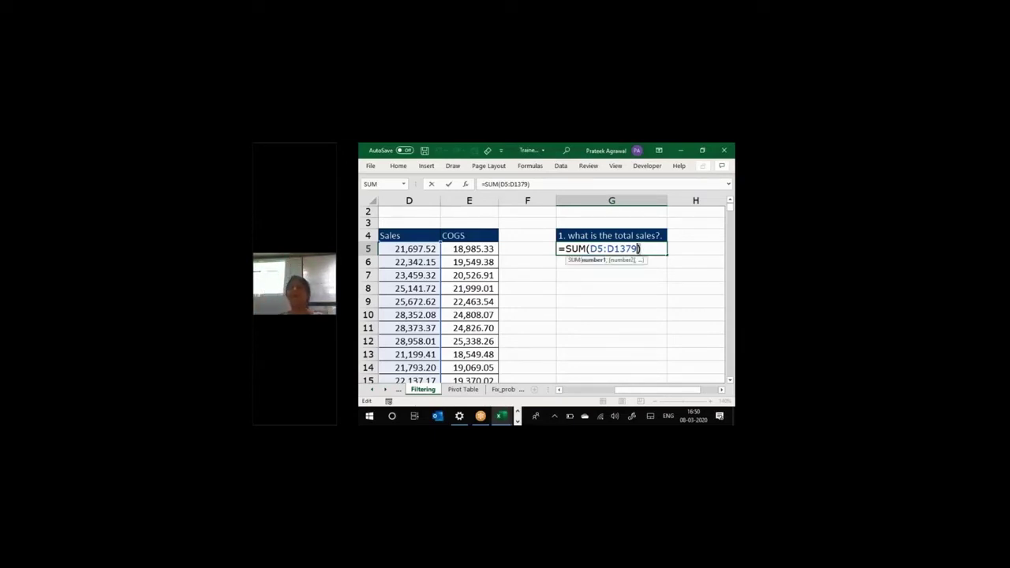
{"action": "key", "text": "shift+Left"}
{"action": "key", "text": "shift+Left"}
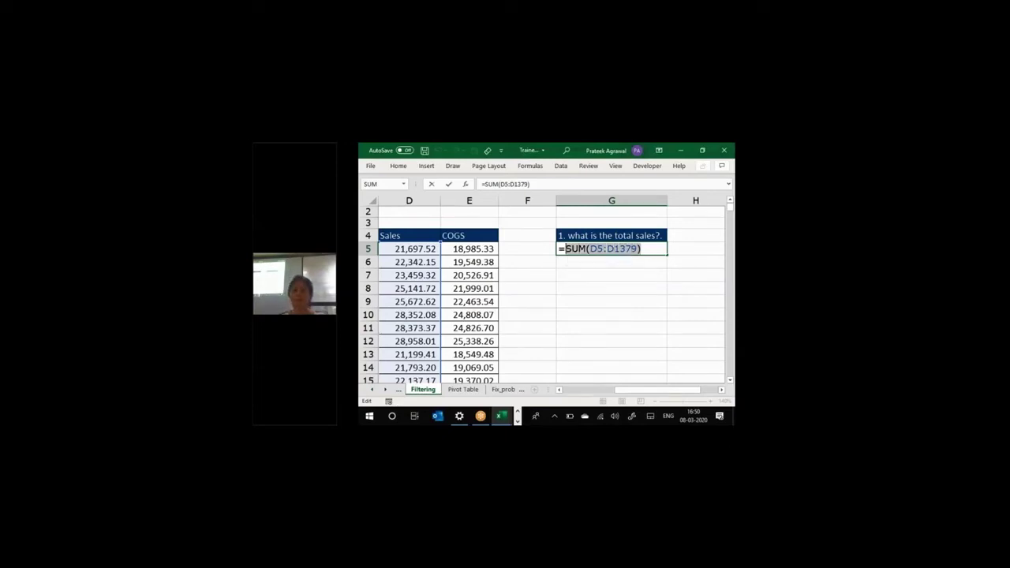
{"action": "key", "text": "ctrl+Return"}
{"action": "key", "text": "Right"}
{"action": "key", "text": "Right"}
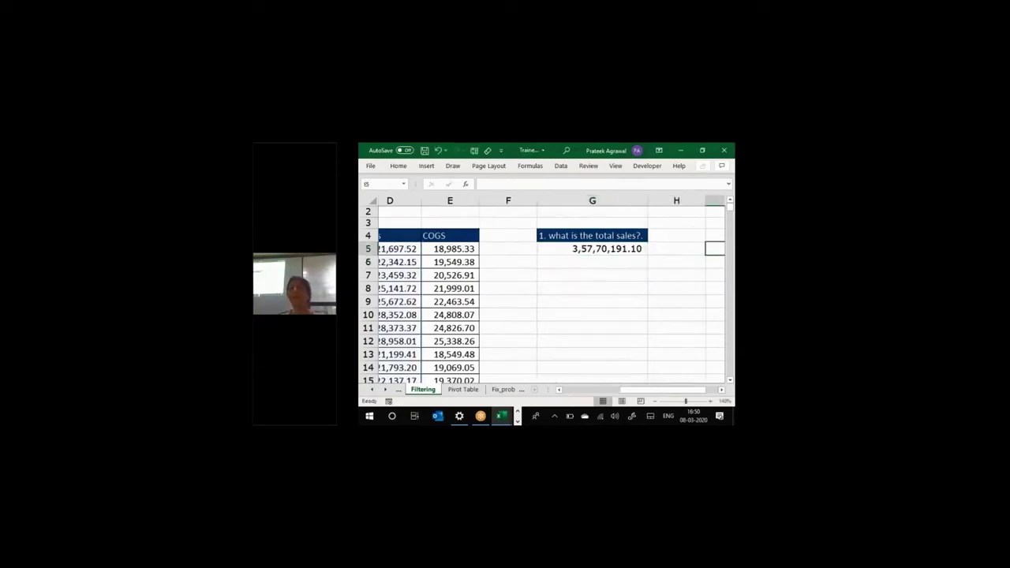
Paste the formula text into I4 and add a 1000 argument: SUM(D5:D1379, 1000).
{"action": "key", "text": "Up"}
{"action": "key", "text": "ctrl+v"}
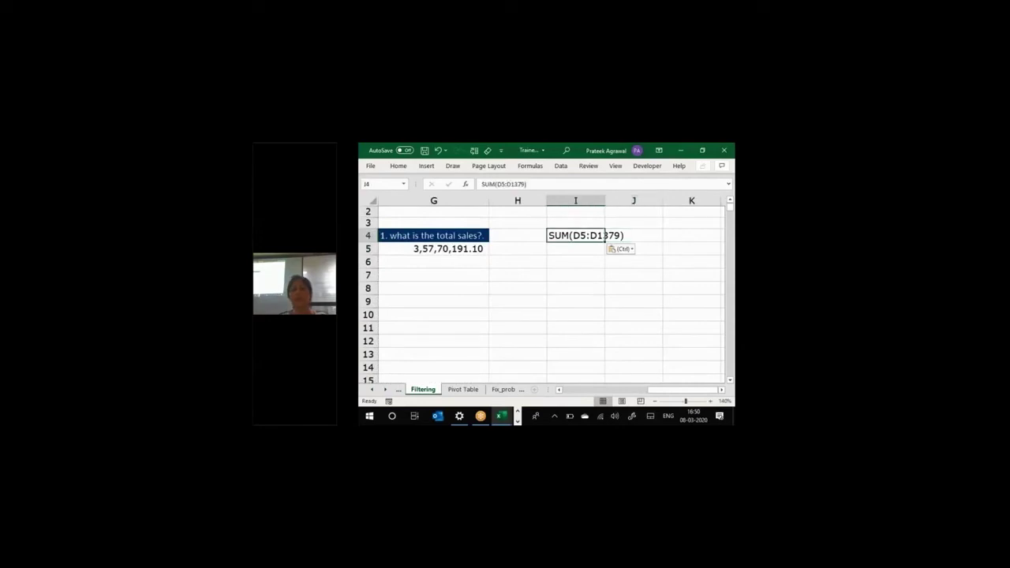
{"action": "key", "text": "Left"}
{"action": "type", "text": ", 1"}
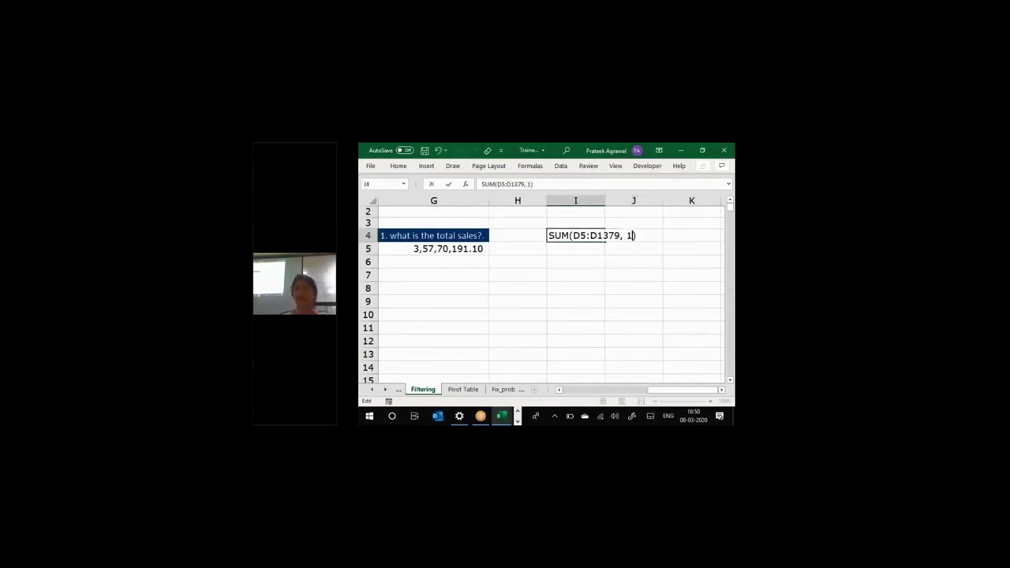
{"action": "type", "text": "000"}
{"action": "key", "text": "Return"}
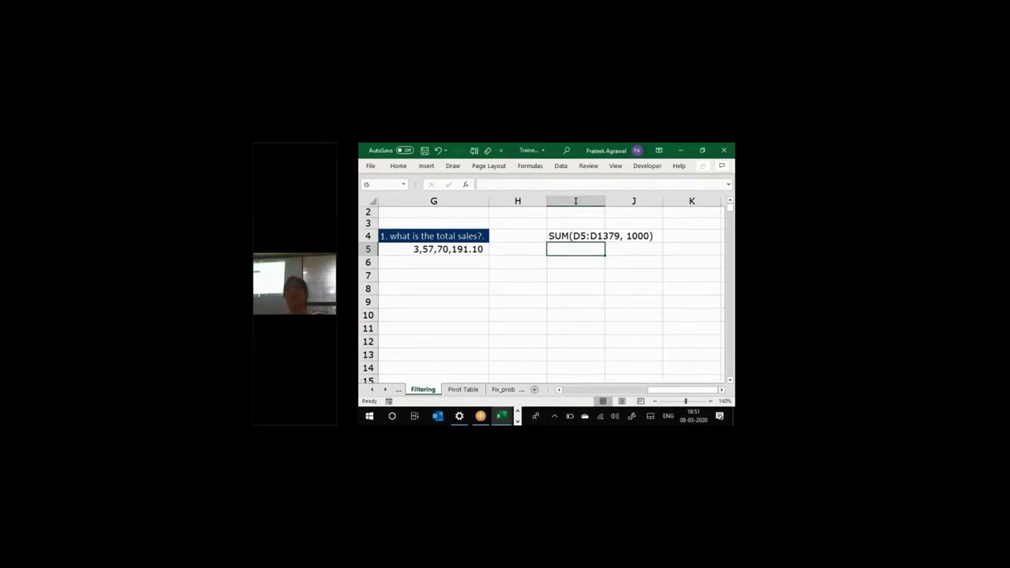
Copy the I4 note into I6 and change its second argument from 1000 to E100.
{"action": "left_click", "coordinate": [575, 235]}
{"action": "key", "text": "ctrl+c"}
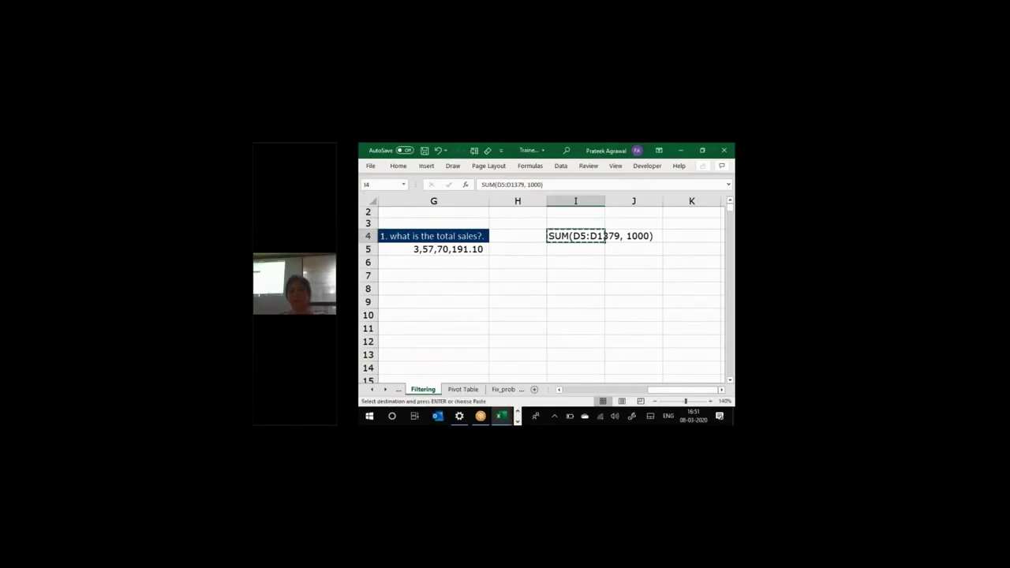
{"action": "left_click", "coordinate": [575, 262]}
{"action": "key", "text": "ctrl+v"}
{"action": "key", "text": "F2"}
{"action": "key", "text": "BackSpace"}
{"action": "key", "text": "BackSpace"}
{"action": "key", "text": "BackSpace"}
{"action": "key", "text": "BackSpace"}
{"action": "key", "text": "BackSpace"}
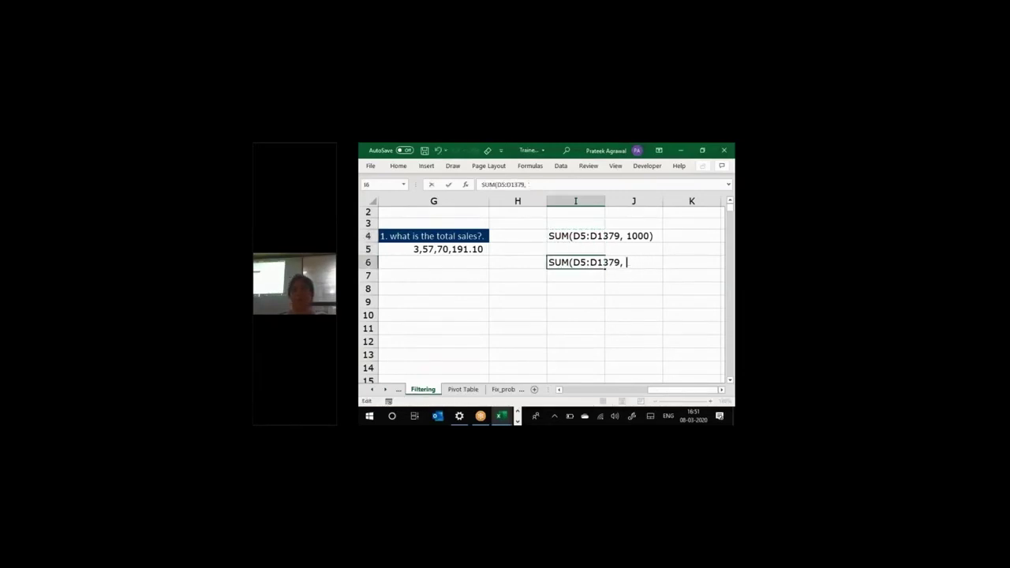
{"action": "type", "text": "E100)"}
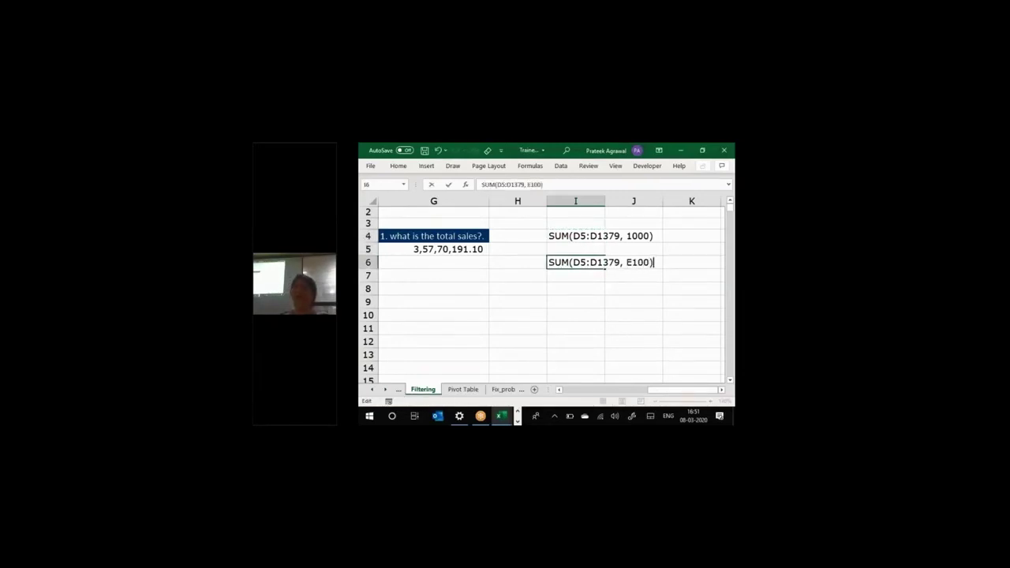
{"action": "key", "text": "Return"}
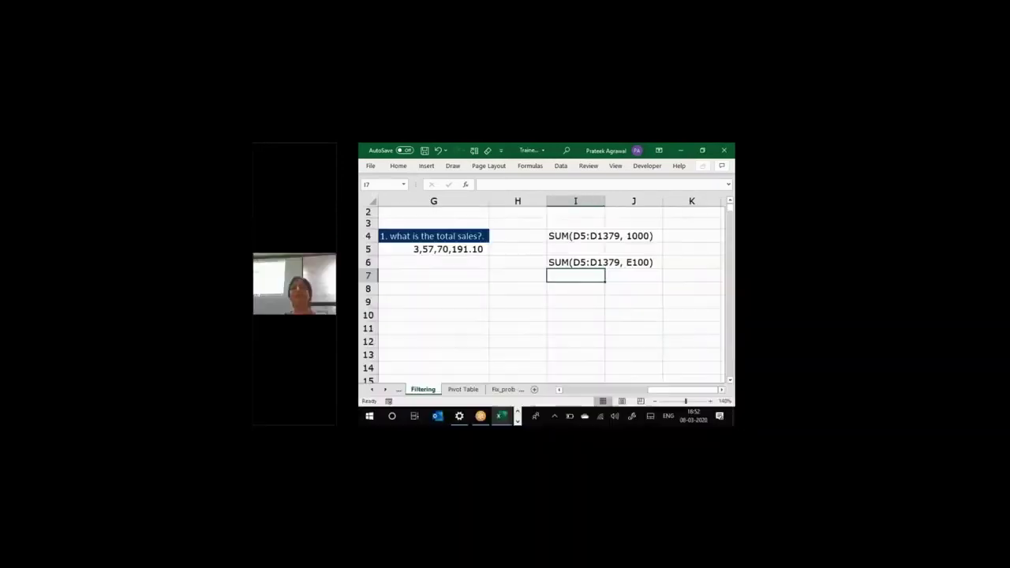
Start a =SUM( formula in G6, then cancel it.
{"action": "left_click", "coordinate": [518, 275]}
{"action": "left_click", "coordinate": [433, 262]}
{"action": "type", "text": "=SUM("}
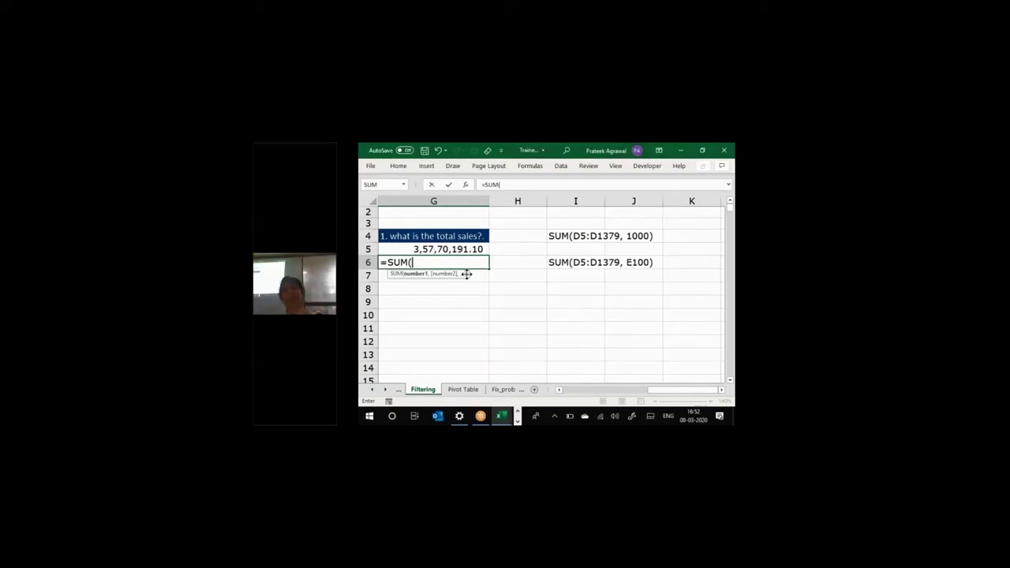
{"action": "key", "text": "Escape"}
Check the SUM notes in I4 and I6, then switch to the Book1 workbook.
{"action": "key", "text": "Up"}
{"action": "key", "text": "Up"}
{"action": "key", "text": "Right"}
{"action": "key", "text": "Right"}
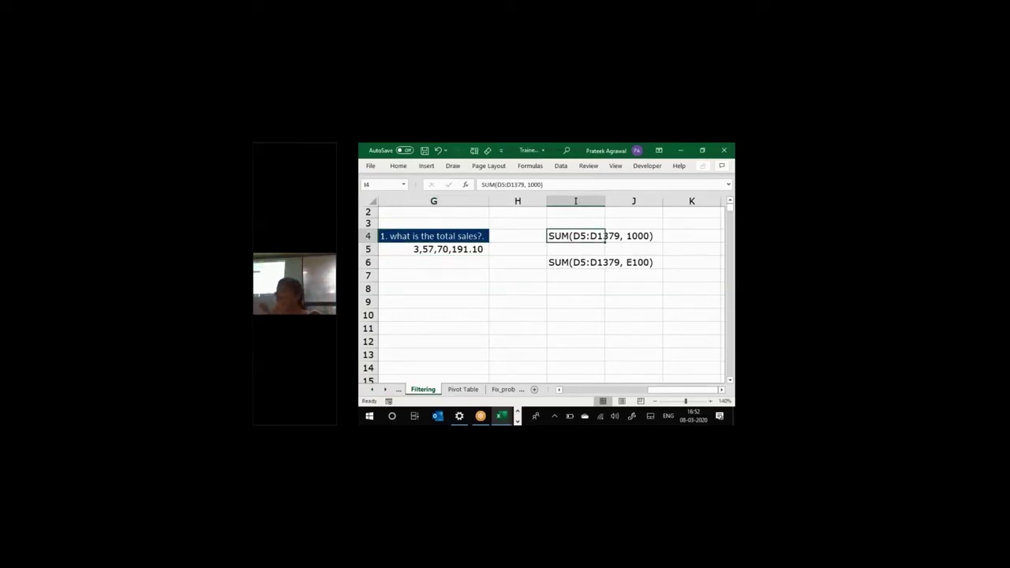
{"action": "left_click", "coordinate": [576, 262]}
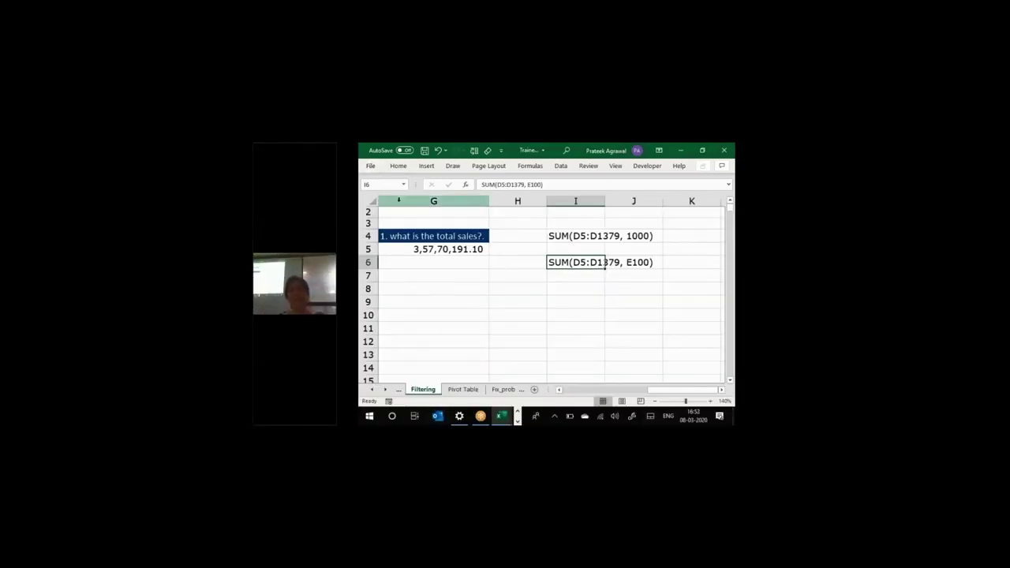
{"action": "key", "text": "alt+Tab"}
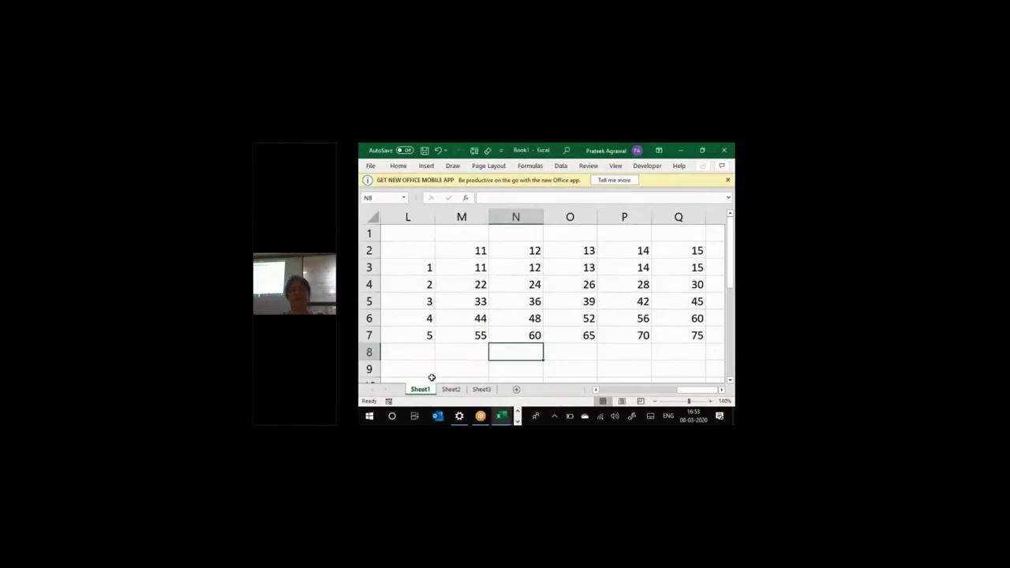
Rename Book1's Sheet2 to Jan and Sheet3 to Feb.
{"action": "left_click", "coordinate": [450, 390]}
{"action": "double_click", "coordinate": [450, 389]}
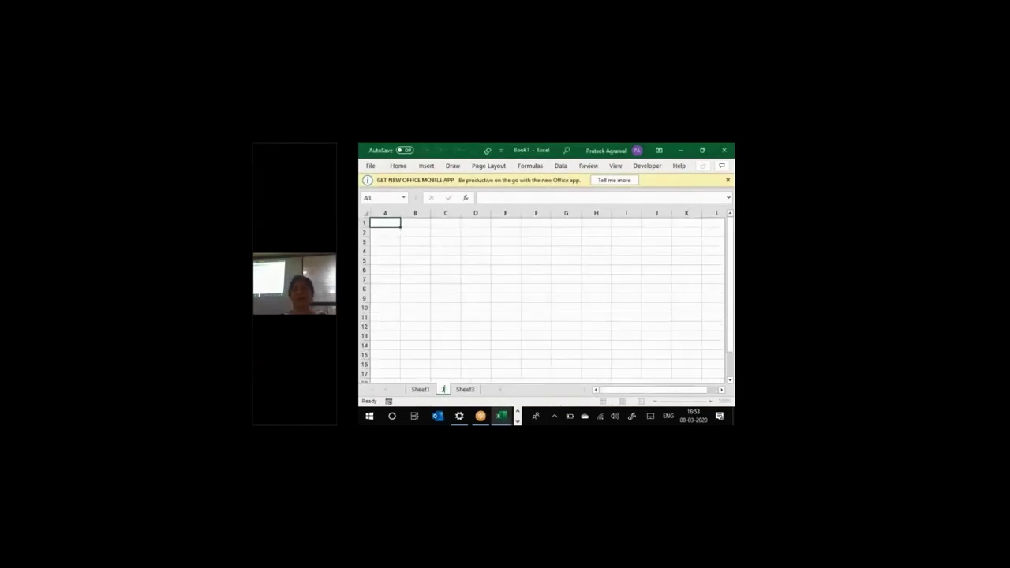
{"action": "type", "text": "Jan"}
{"action": "double_click", "coordinate": [472, 390]}
{"action": "type", "text": "Feb"}
{"action": "key", "text": "Return"}
Fill Jan's A1:A8 with =RANDBETWEEN(1,1000) and copy the eight numbers.
{"action": "key", "text": "ctrl+Page_Up"}
{"action": "key", "text": "shift+Down"}
{"action": "key", "text": "shift+Down"}
{"action": "key", "text": "shift+Down"}
{"action": "key", "text": "shift+Down"}
{"action": "key", "text": "shift+Down"}
{"action": "key", "text": "shift+Down"}
{"action": "key", "text": "shift+Down"}
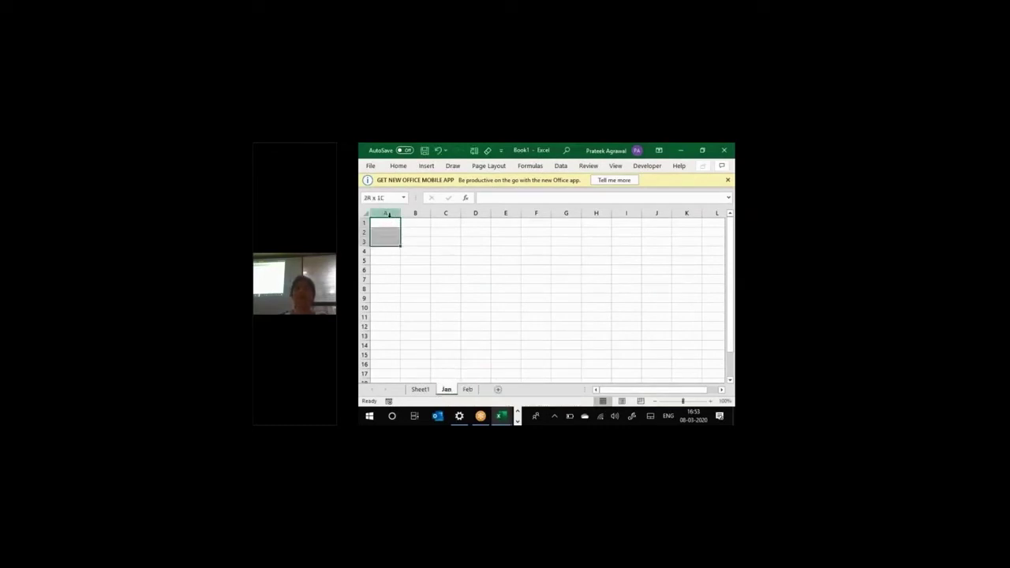
{"action": "type", "text": "=a"}
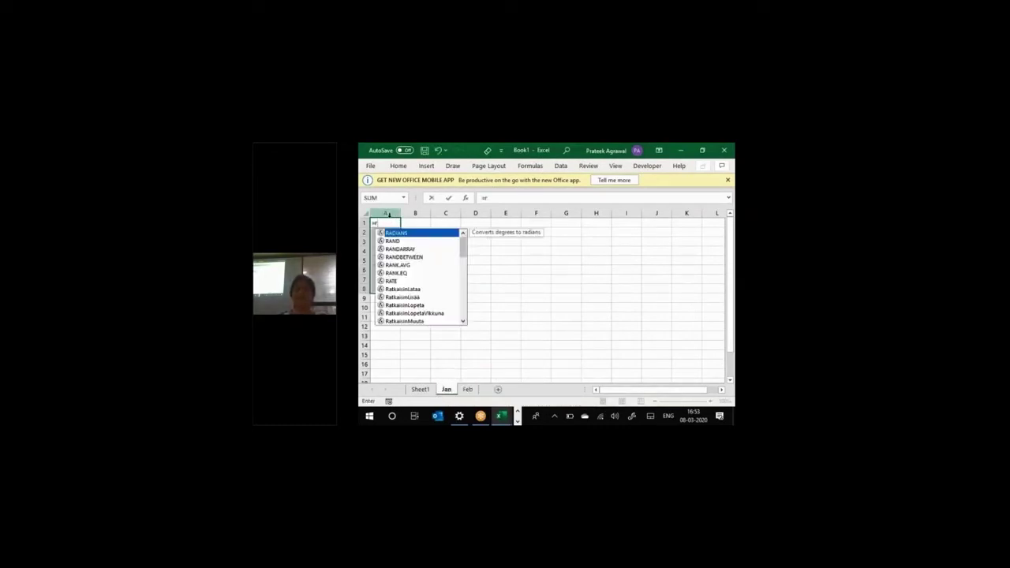
{"action": "key", "text": "BackSpace"}
{"action": "type", "text": "r"}
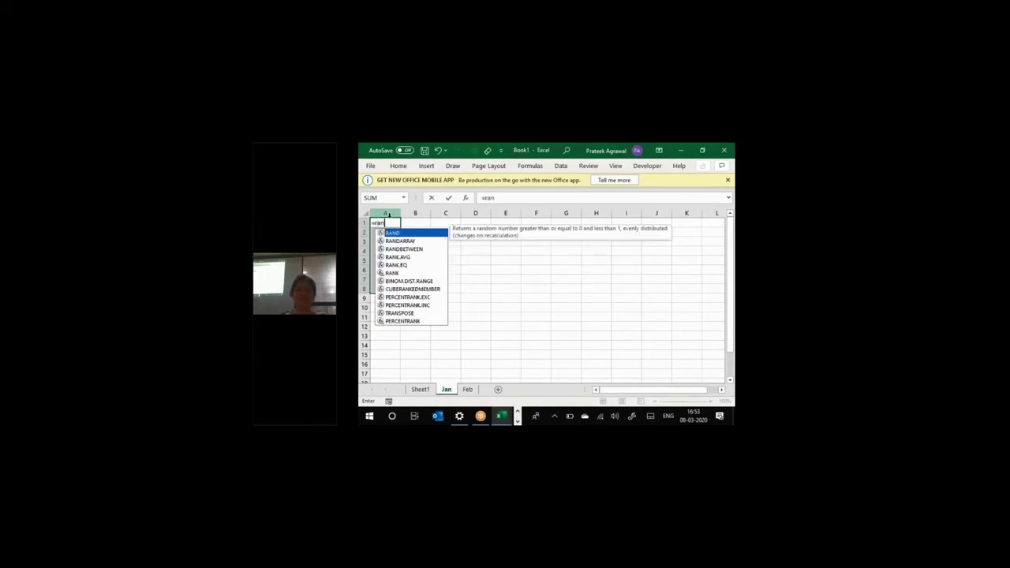
{"action": "key", "text": "Down"}
{"action": "key", "text": "Down"}
{"action": "key", "text": "Down"}
{"action": "key", "text": "Tab"}
{"action": "type", "text": "1,1000"}
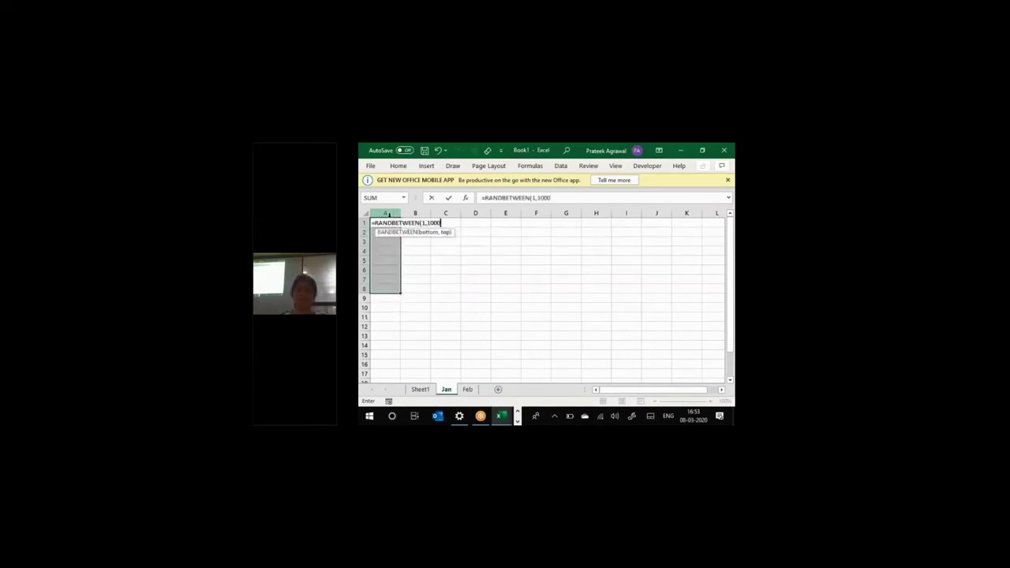
{"action": "type", "text": ")"}
{"action": "key", "text": "ctrl+Return"}
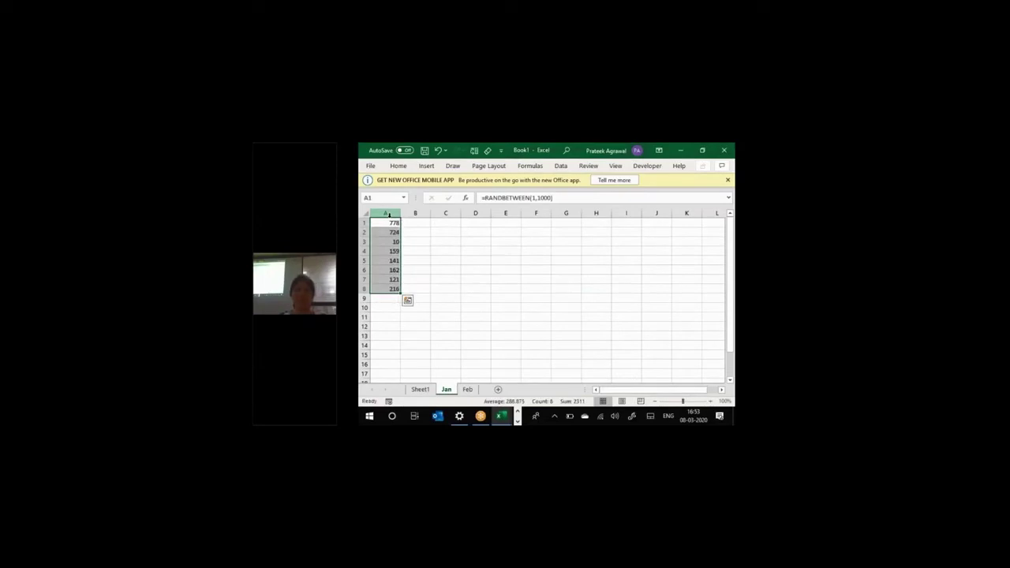
{"action": "key", "text": "ctrl+c"}
Paste the numbers into Feb's A1:A8 as fixed values via Paste Special.
{"action": "left_click", "coordinate": [467, 389]}
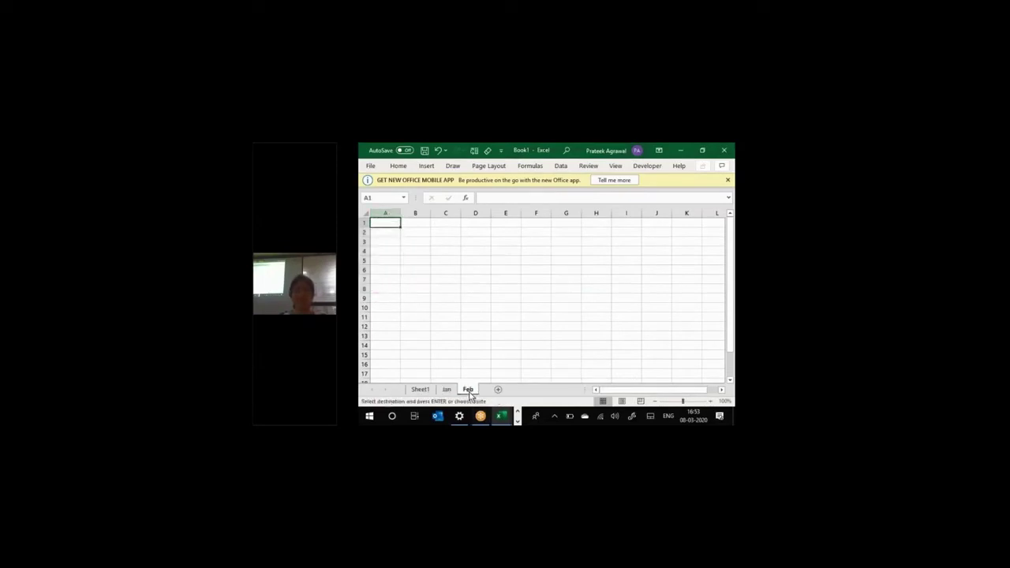
{"action": "key", "text": "ctrl+v"}
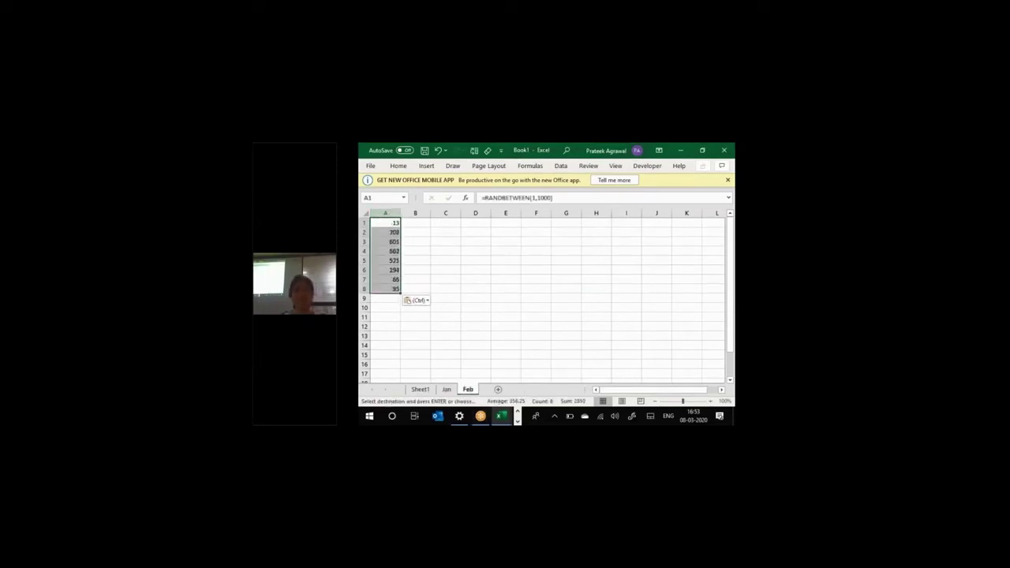
{"action": "left_click", "coordinate": [385, 232]}
{"action": "left_click", "coordinate": [385, 222]}
{"action": "key", "text": "alt+e"}
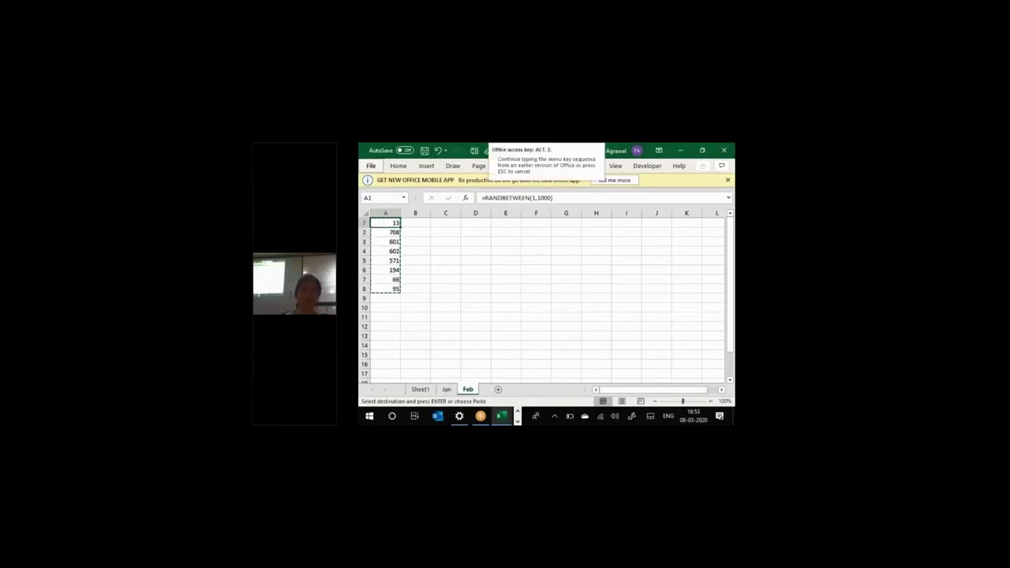
{"action": "key", "text": "s"}
{"action": "key", "text": "Return"}
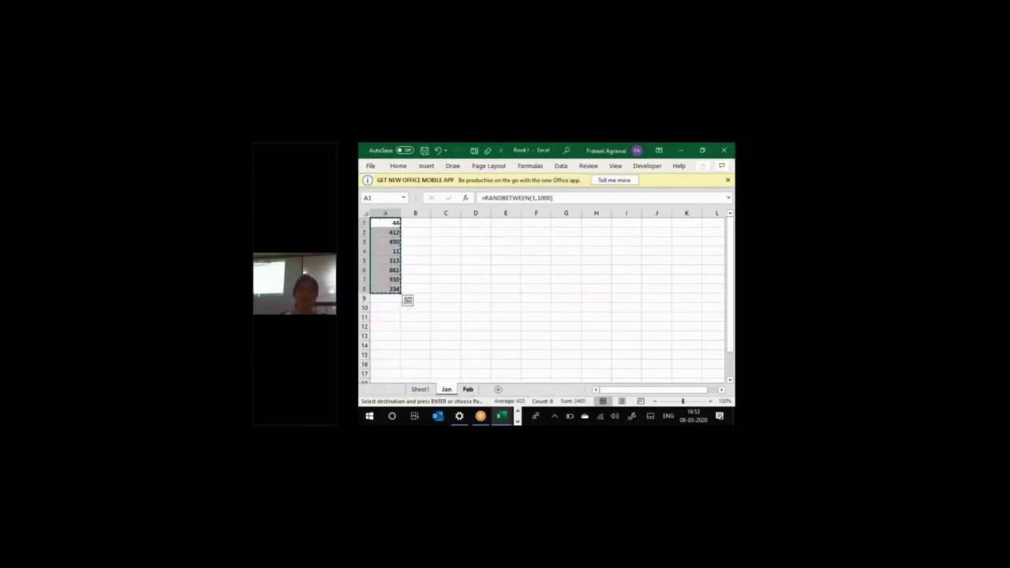
Convert Jan's random formulas to values and zoom in on both Jan and Feb.
{"action": "key", "text": "alt+e"}
{"action": "key", "text": "s"}
{"action": "key", "text": "Return"}
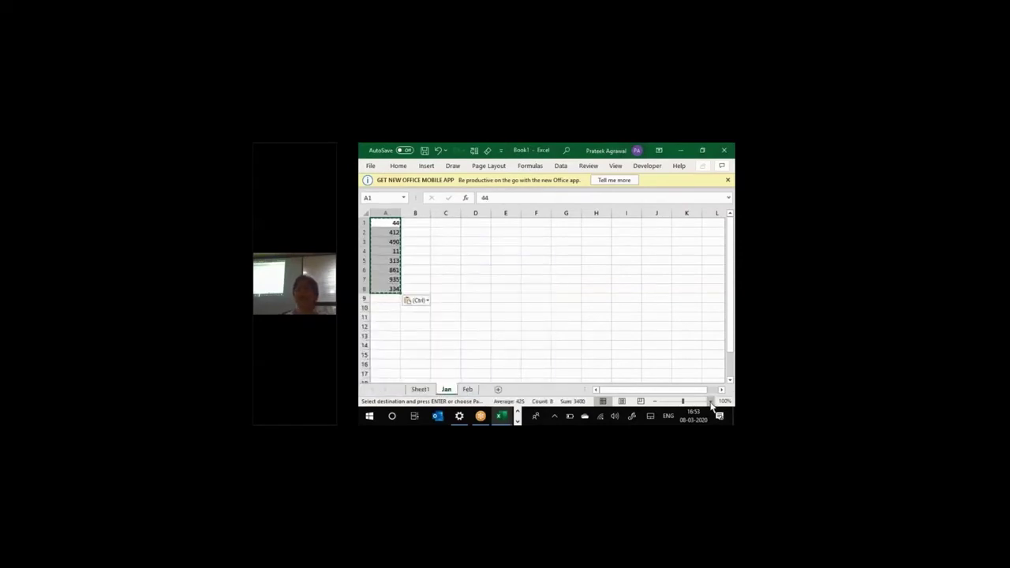
{"action": "left_click", "coordinate": [710, 401]}
{"action": "left_click", "coordinate": [710, 402]}
{"action": "left_click", "coordinate": [710, 401]}
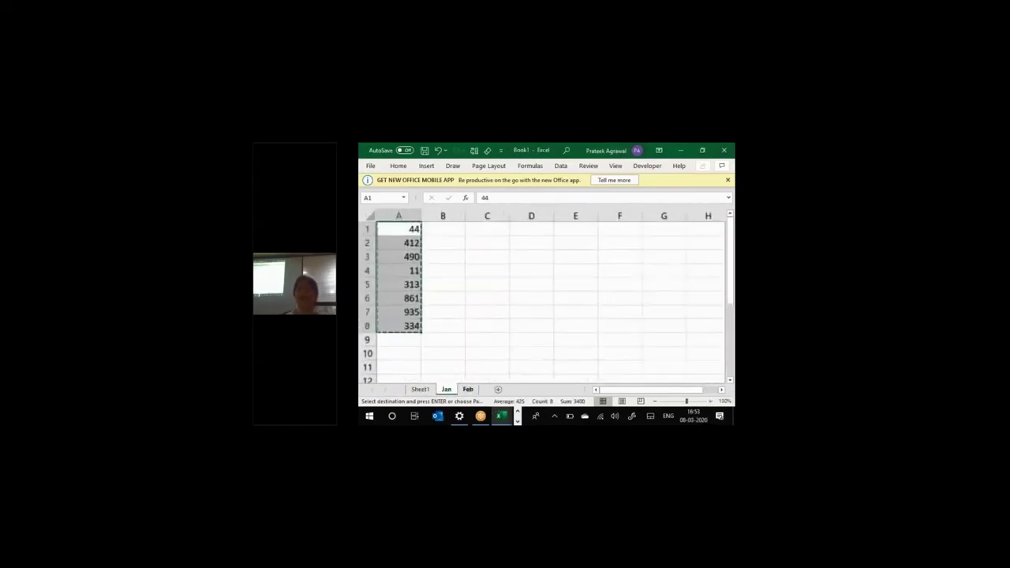
{"action": "left_click", "coordinate": [468, 389]}
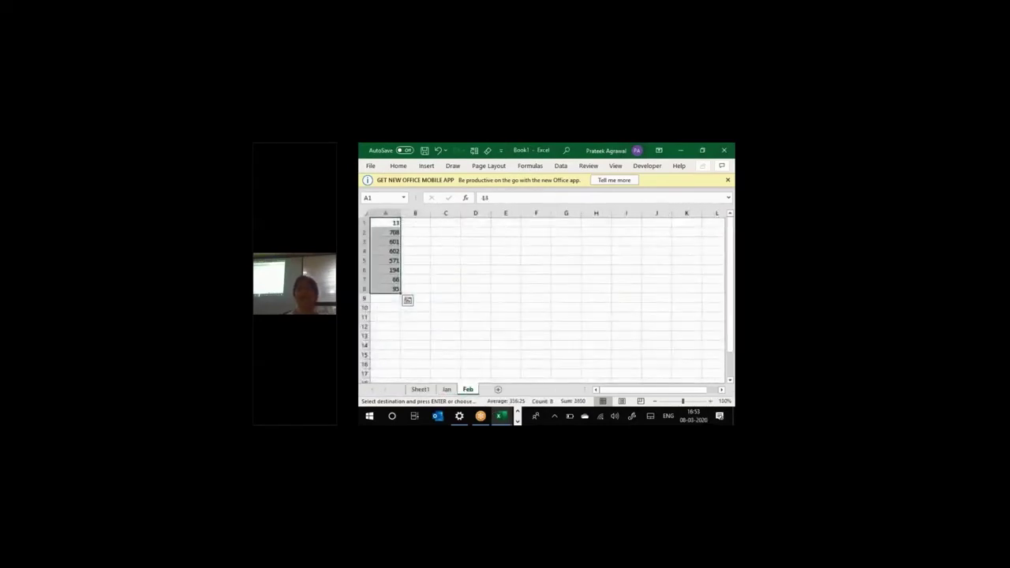
{"action": "left_click", "coordinate": [710, 402]}
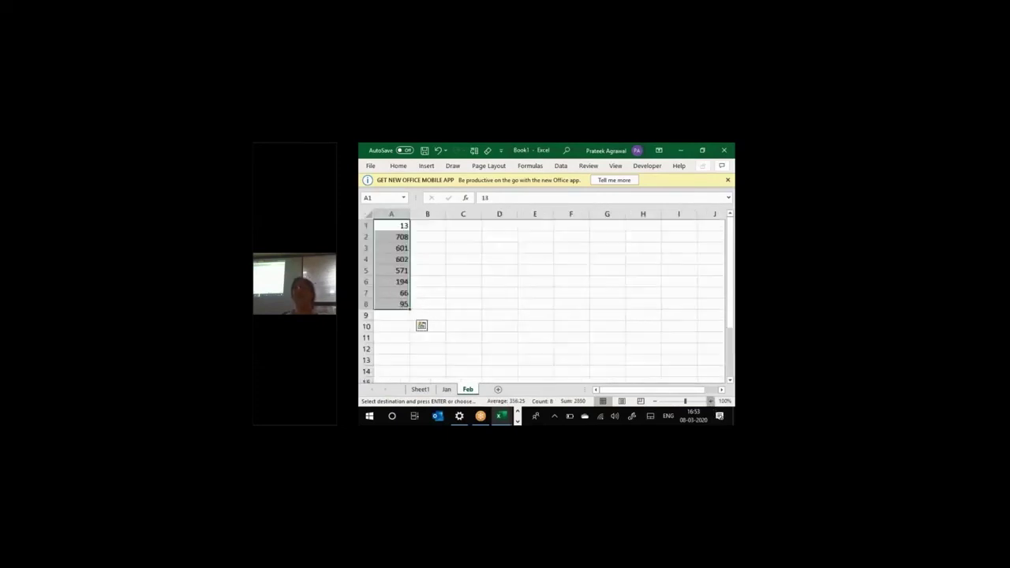
{"action": "left_click", "coordinate": [505, 241]}
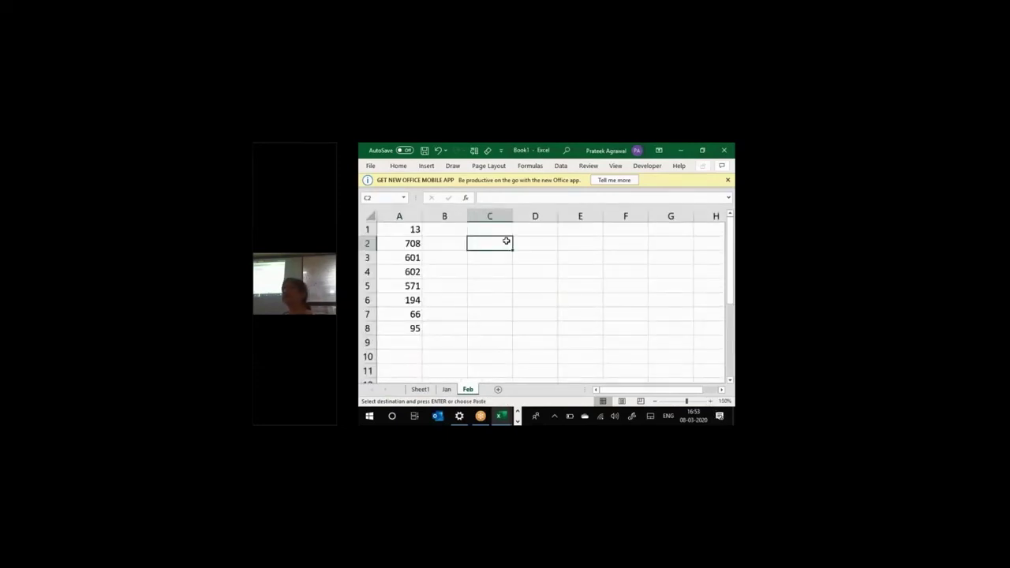
In Feb's C1, total A1:A8 together with Jan!A1:A8 using one SUM formula.
{"action": "key", "text": "Up"}
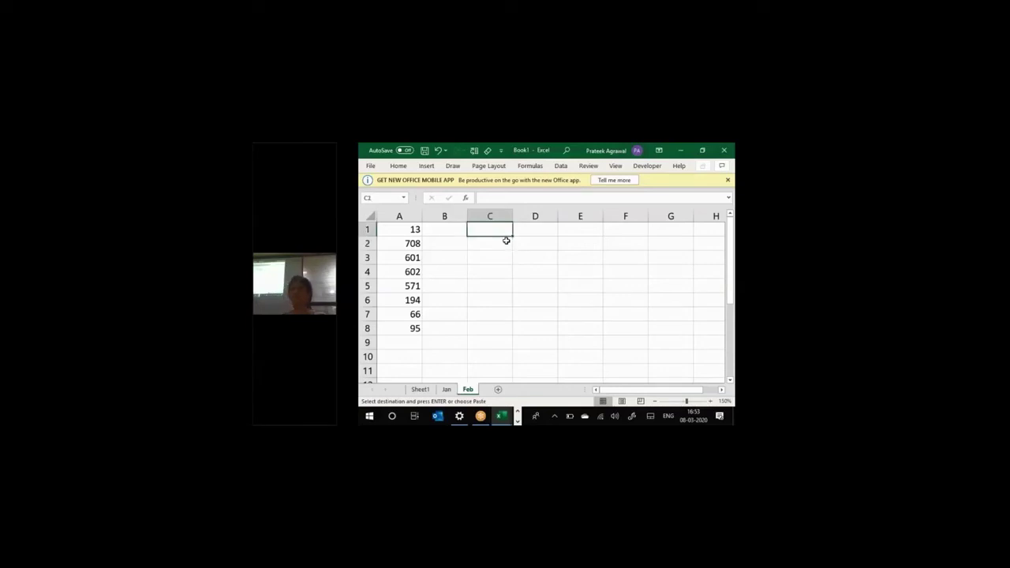
{"action": "type", "text": "=sum"}
{"action": "key", "text": "Tab"}
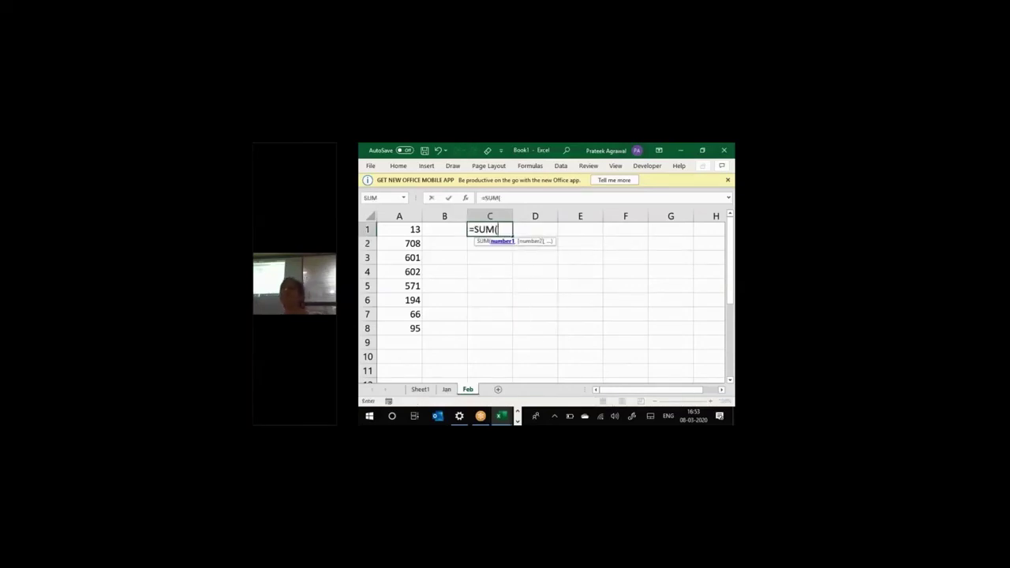
{"action": "key", "text": "Left"}
{"action": "key", "text": "Left"}
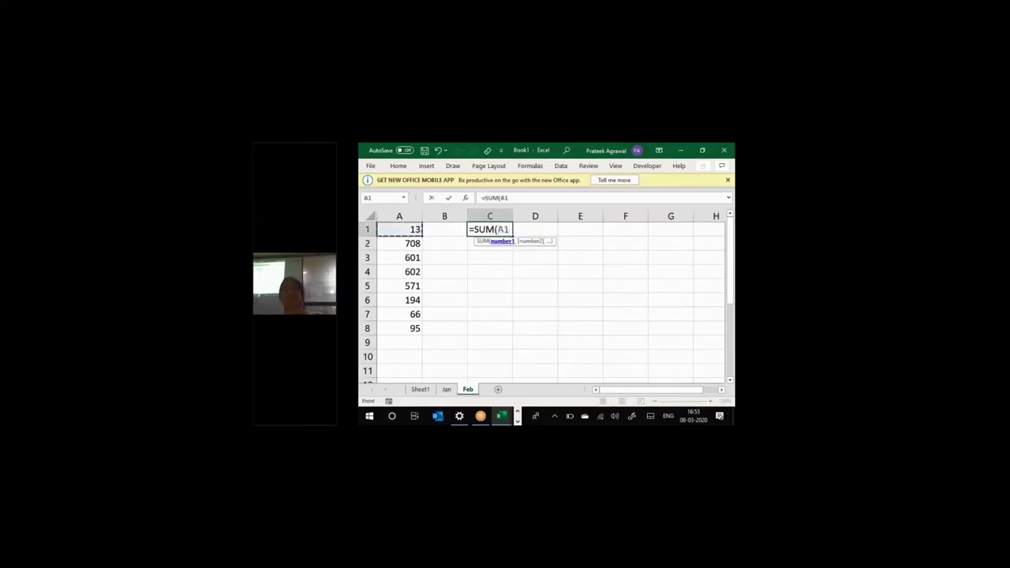
{"action": "key", "text": "ctrl+shift+Down"}
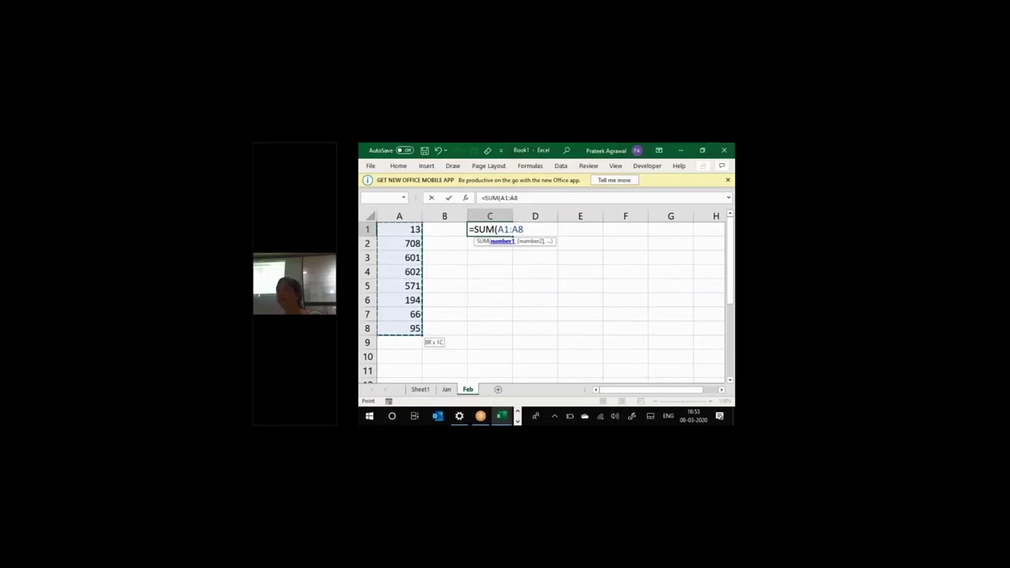
{"action": "type", "text": ","}
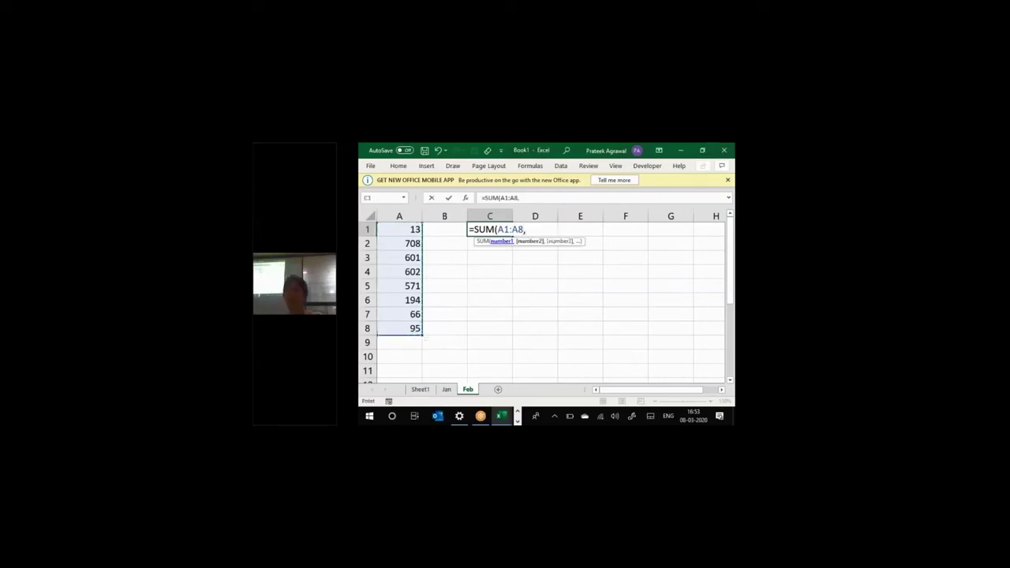
{"action": "left_click", "coordinate": [446, 389]}
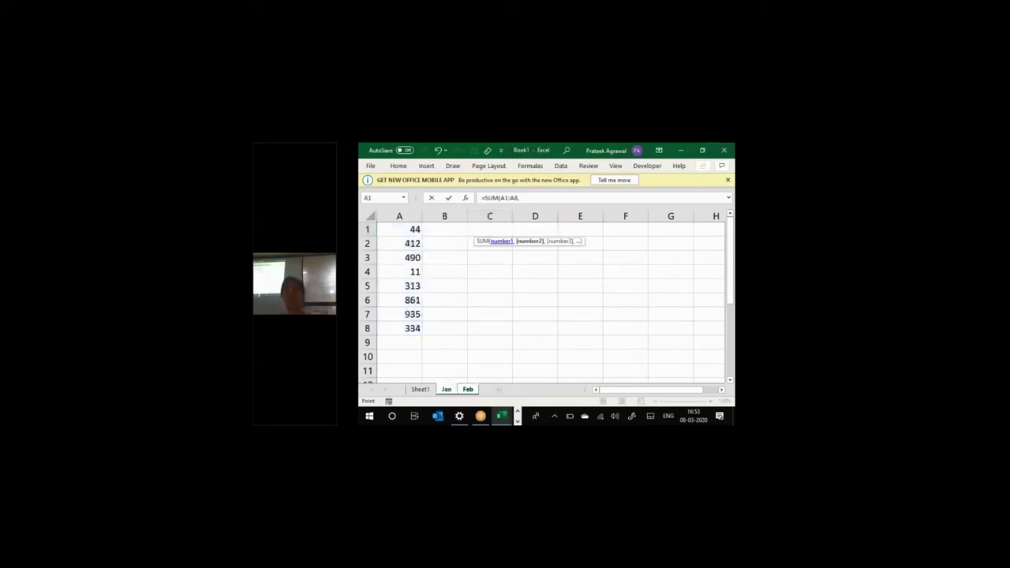
{"action": "left_click", "coordinate": [405, 231]}
{"action": "key", "text": "ctrl+shift+Down"}
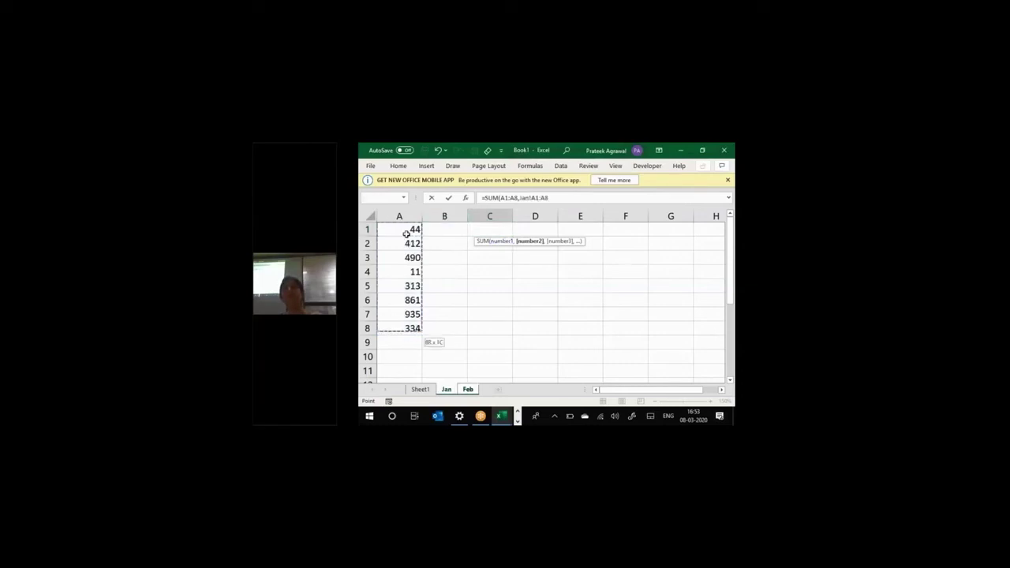
{"action": "key", "text": "ctrl+Return"}
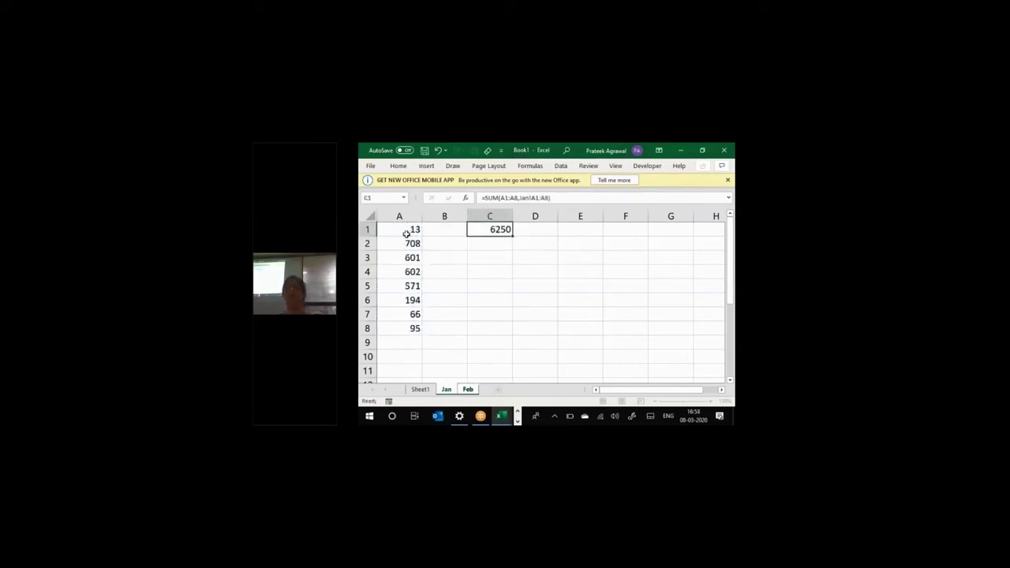
Check C1's =SUM(A1:A8,Jan!A1:A8) shows 6250, then return to the training workbook.
{"action": "key", "text": "F2"}
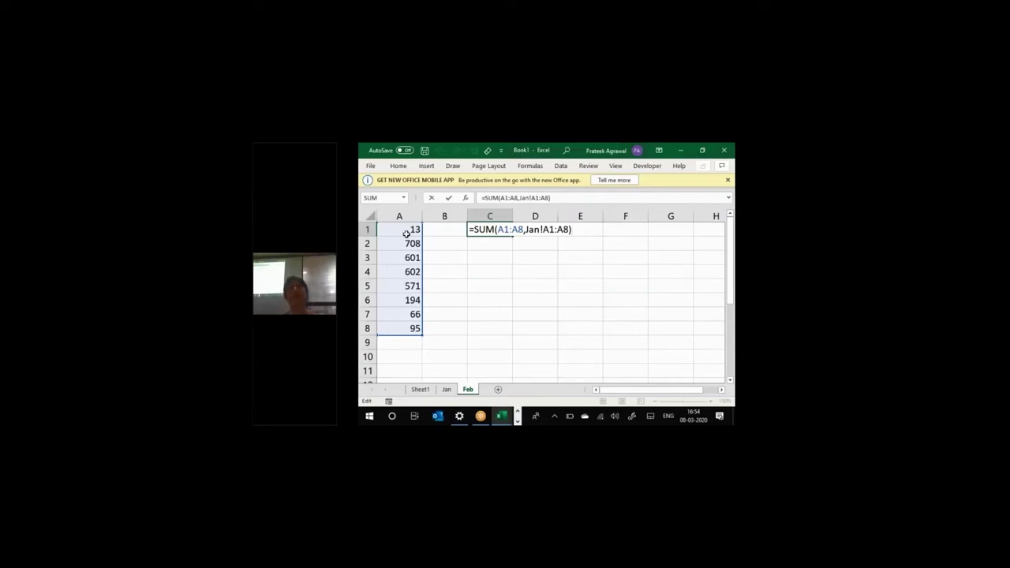
{"action": "left_click", "coordinate": [498, 229]}
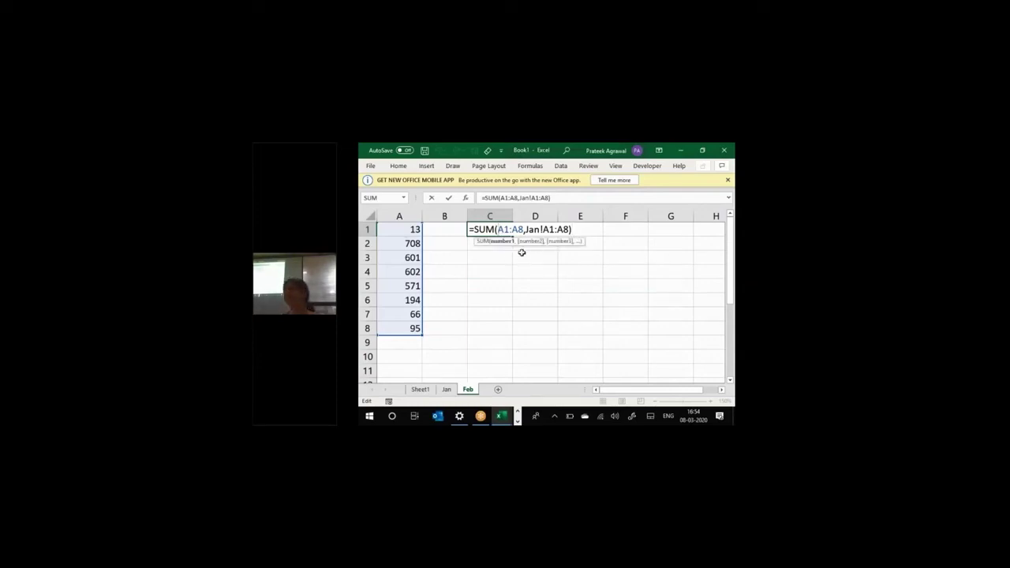
{"action": "key", "text": "Return"}
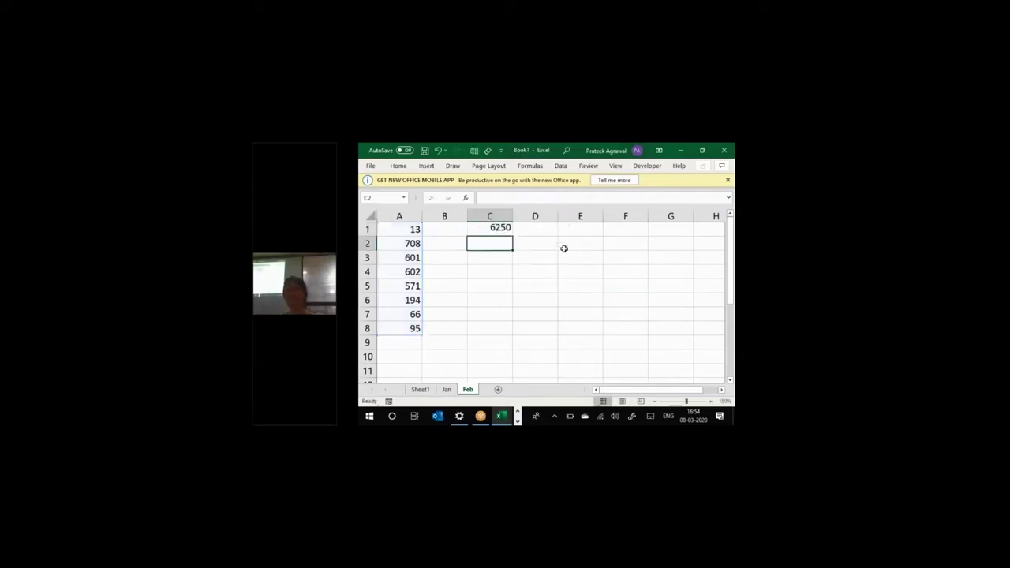
{"action": "key", "text": "alt+Tab"}
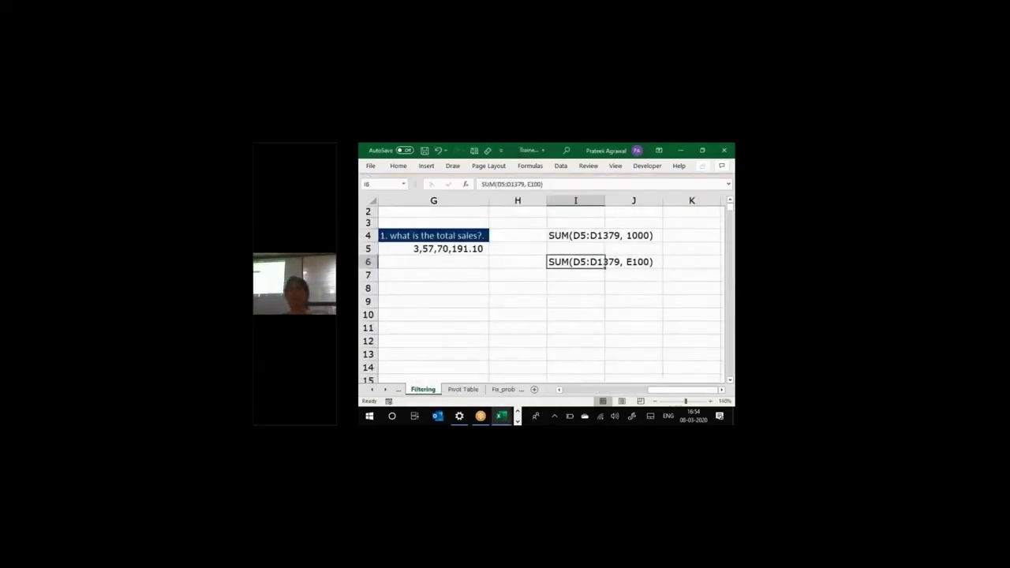
Type '2. Avg Sales?' in G7, with labels SUM in H5 and Average in H7.
{"action": "key", "text": "Left"}
{"action": "key", "text": "Left"}
{"action": "key", "text": "Left"}
{"action": "left_click", "coordinate": [457, 274]}
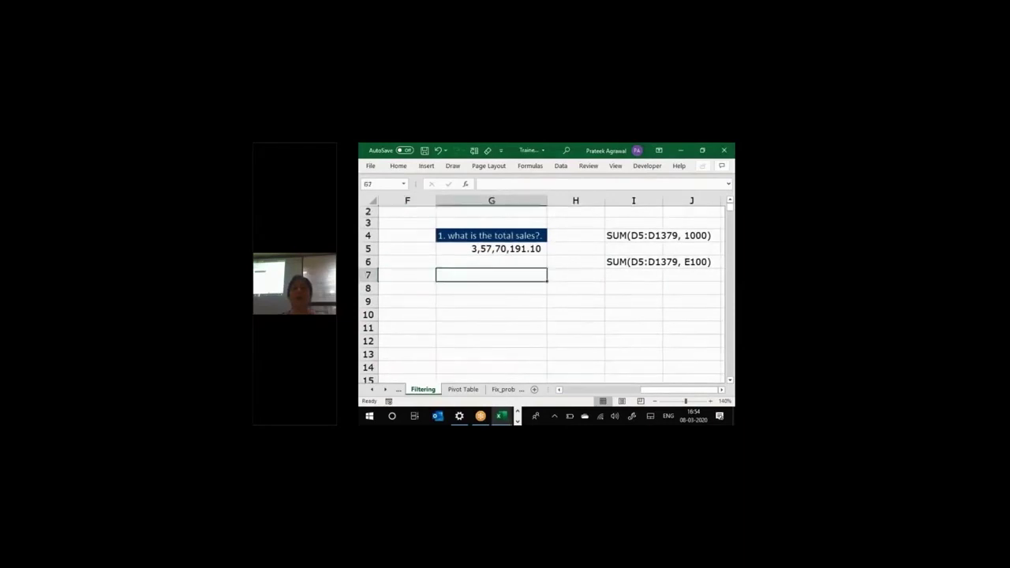
{"action": "type", "text": "2. "}
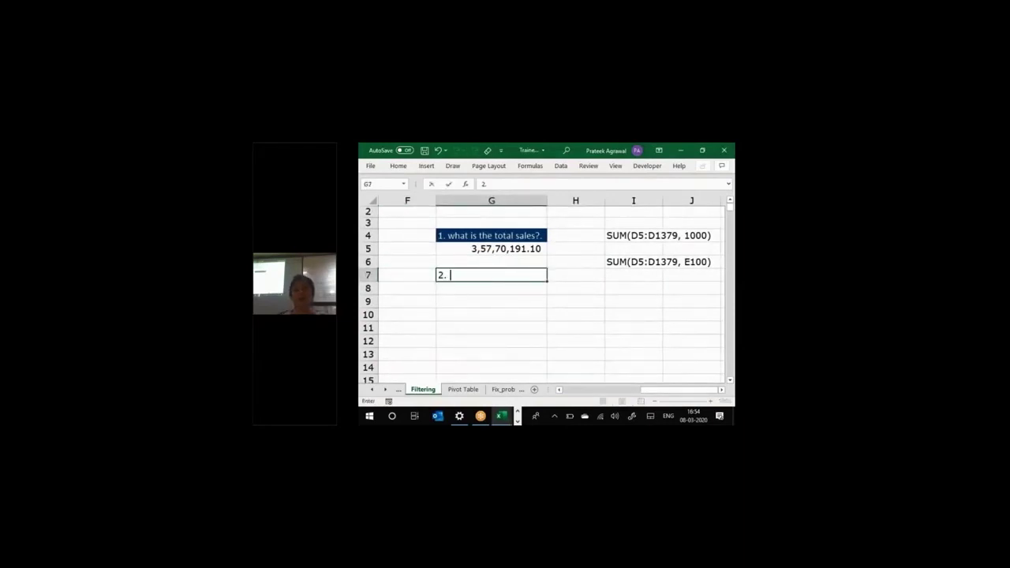
{"action": "type", "text": "Avg Sales?"}
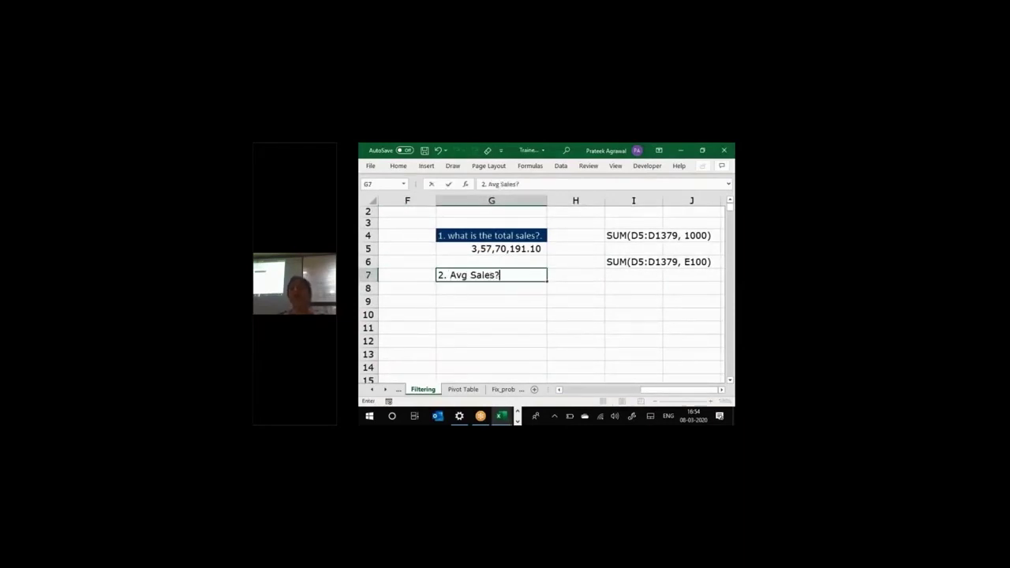
{"action": "key", "text": "Return"}
{"action": "key", "text": "Up"}
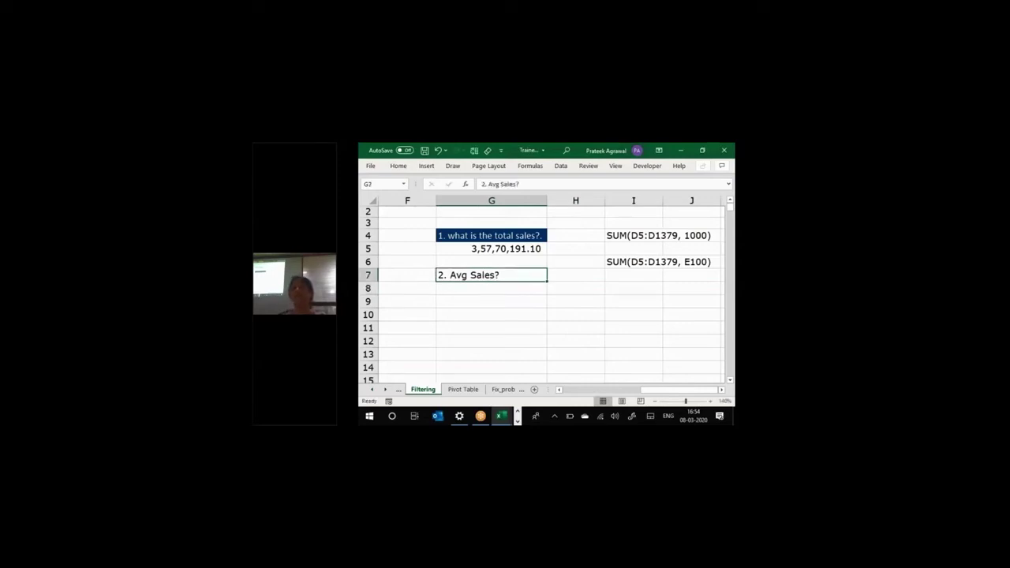
{"action": "key", "text": "Up"}
{"action": "key", "text": "Up"}
{"action": "key", "text": "Right"}
{"action": "type", "text": "SUM"}
{"action": "key", "text": "Return"}
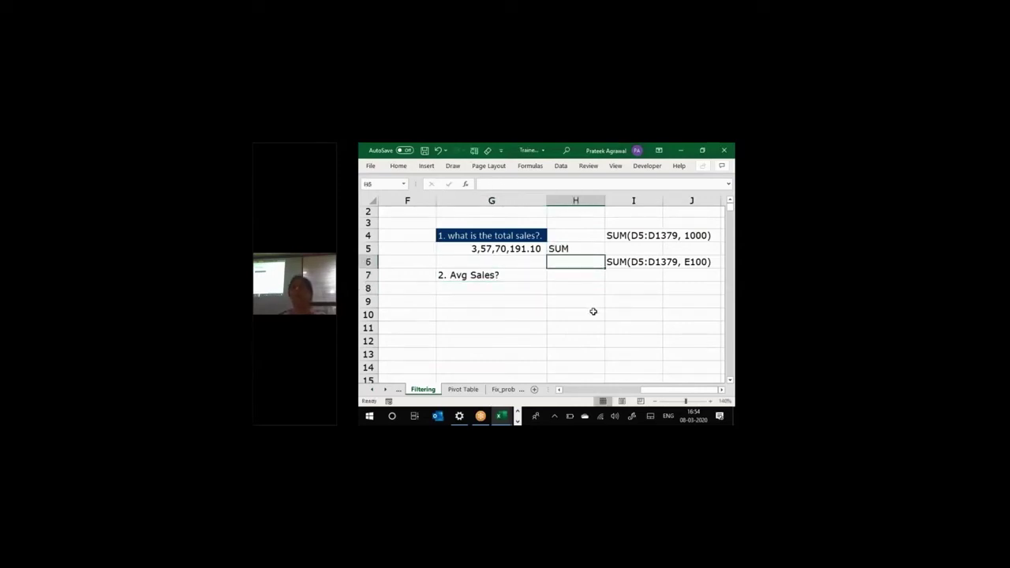
{"action": "key", "text": "Down"}
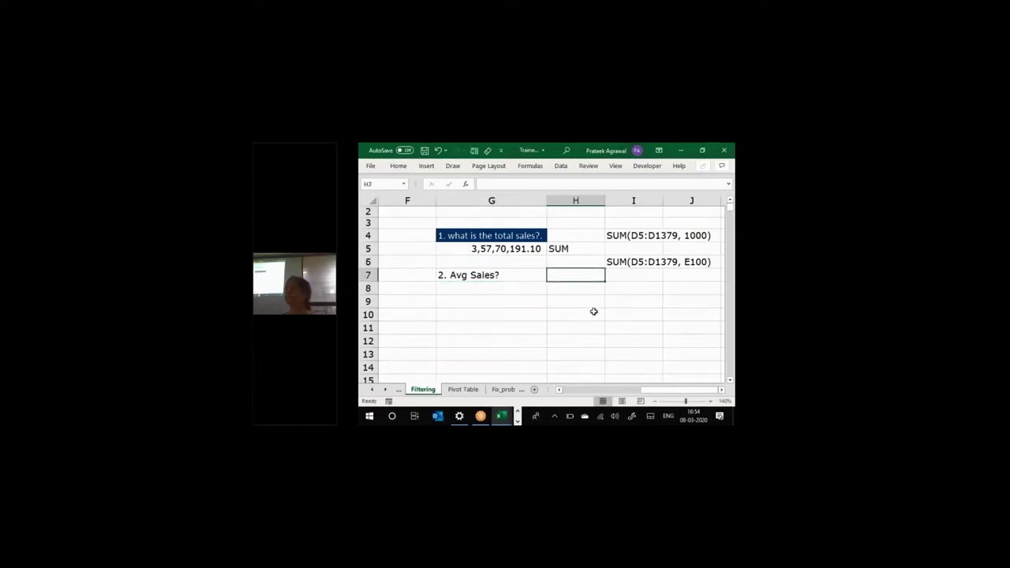
{"action": "type", "text": "Average"}
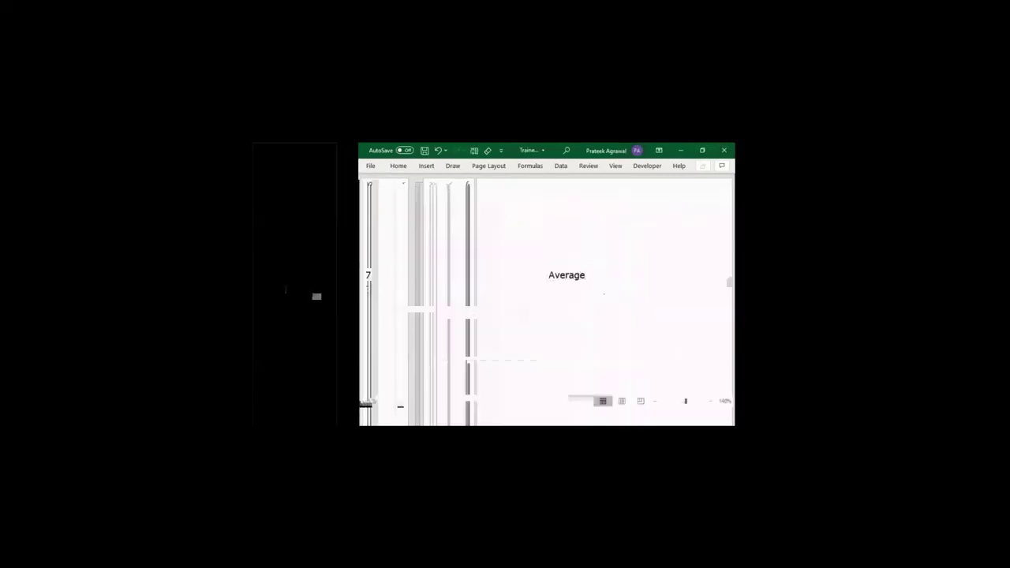
{"action": "key", "text": "Return"}
Enter =AVERAGE(D5:D1379) in G8, returning 26,014.68.
{"action": "key", "text": "Left"}
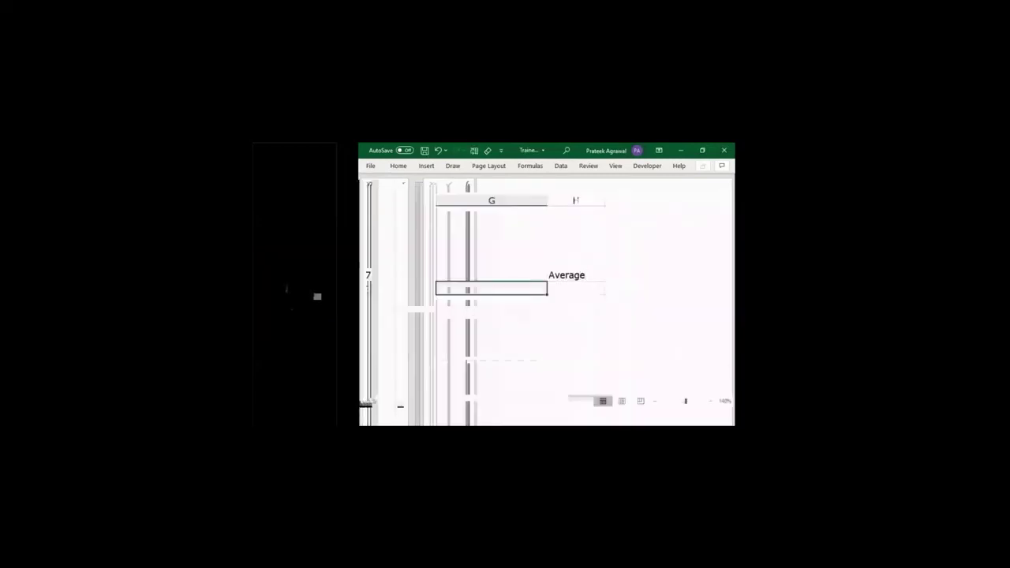
{"action": "type", "text": "=av"}
{"action": "key", "text": "Down"}
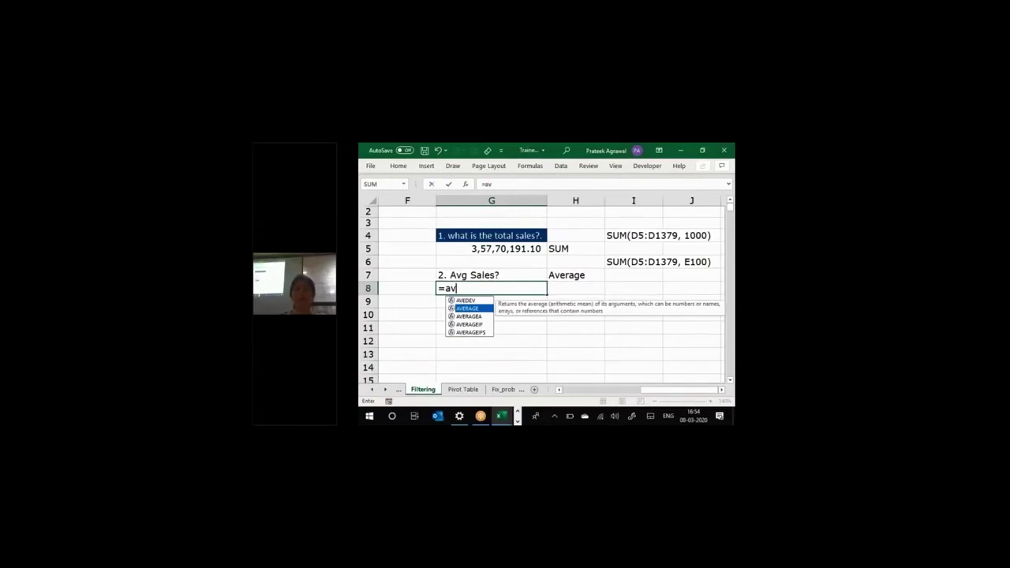
{"action": "key", "text": "Tab"}
{"action": "key", "text": "Left"}
{"action": "key", "text": "Left"}
{"action": "key", "text": "Left"}
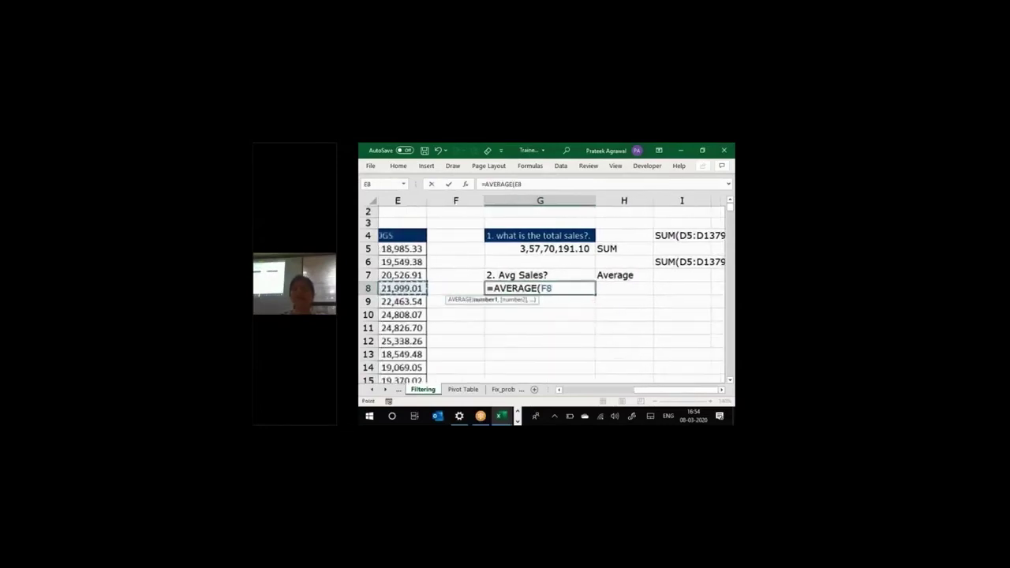
{"action": "key", "text": "Up"}
{"action": "key", "text": "Up"}
{"action": "key", "text": "Up"}
{"action": "key", "text": "ctrl+shift+Down"}
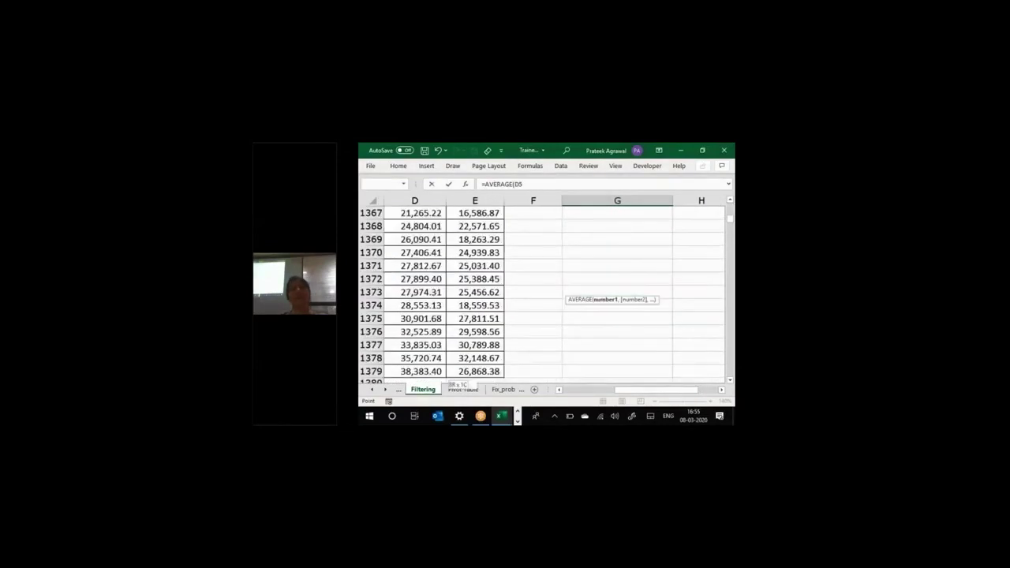
{"action": "key", "text": "Return"}
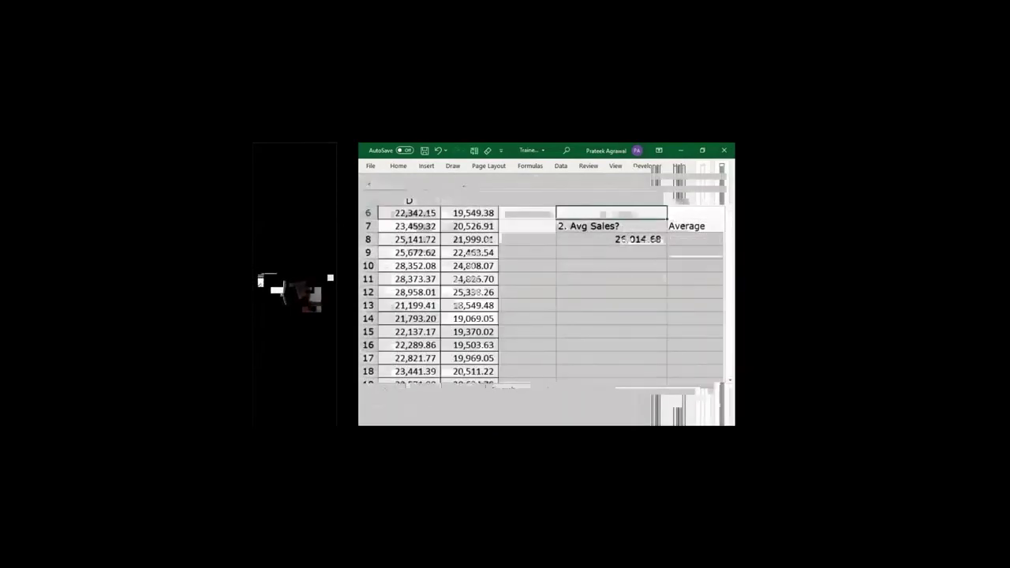
{"action": "left_click", "coordinate": [611, 239]}
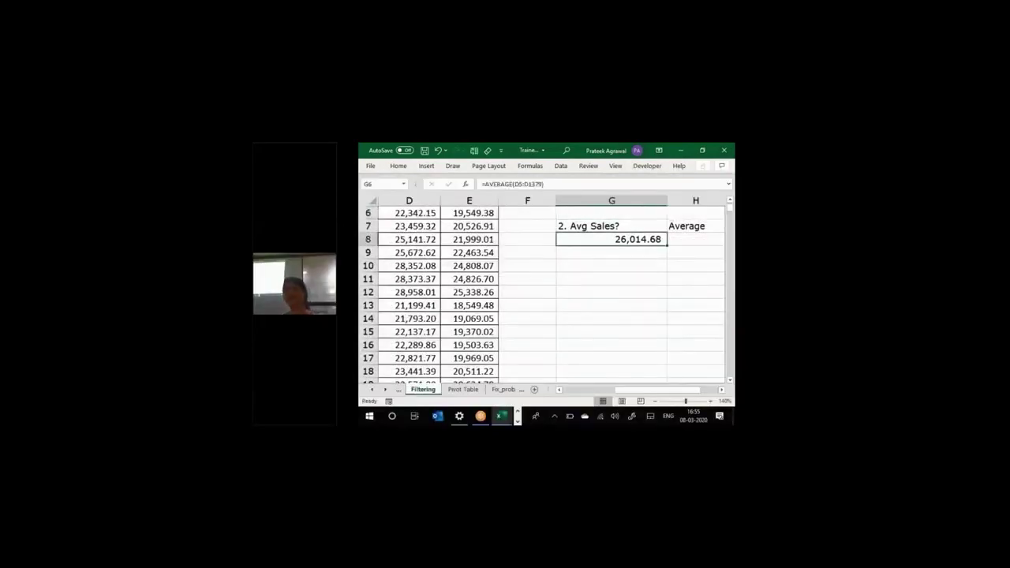
{"action": "key", "text": "F2"}
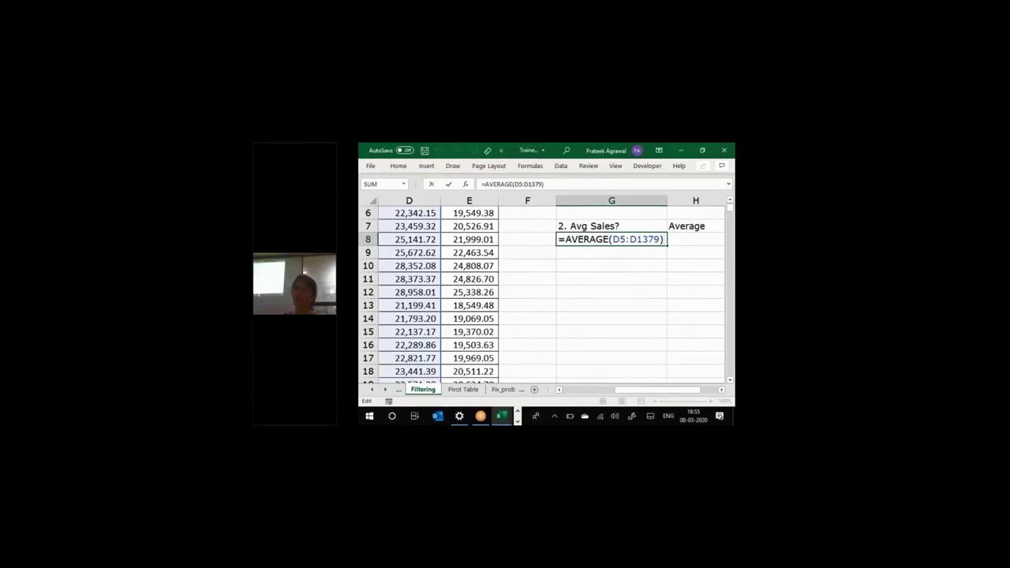
{"action": "key", "text": "Return"}
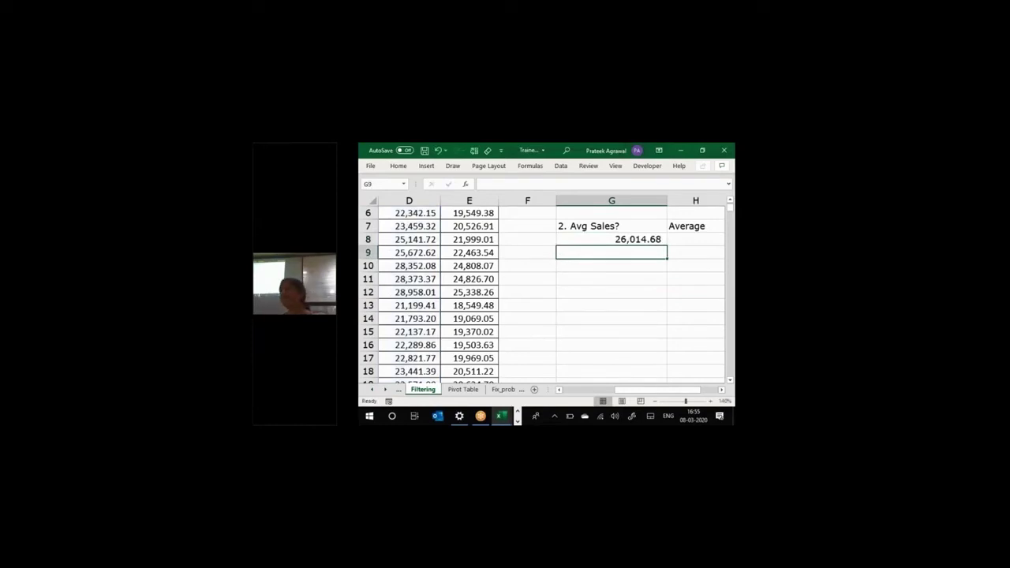
Enter the question '3. Max Sales' in G10 and the label Max in H10.
{"action": "left_click", "coordinate": [612, 265]}
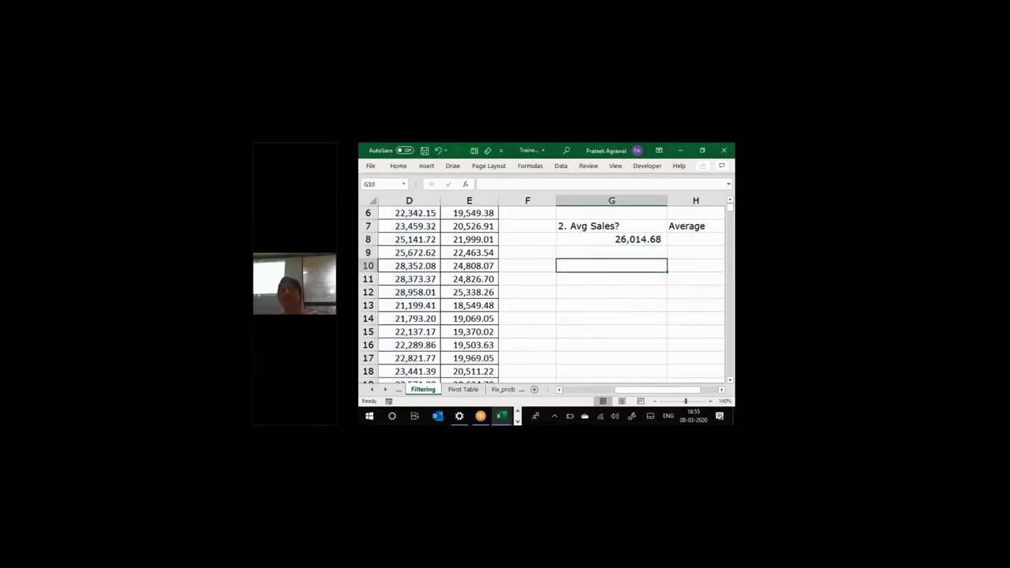
{"action": "type", "text": "3. Max Sales"}
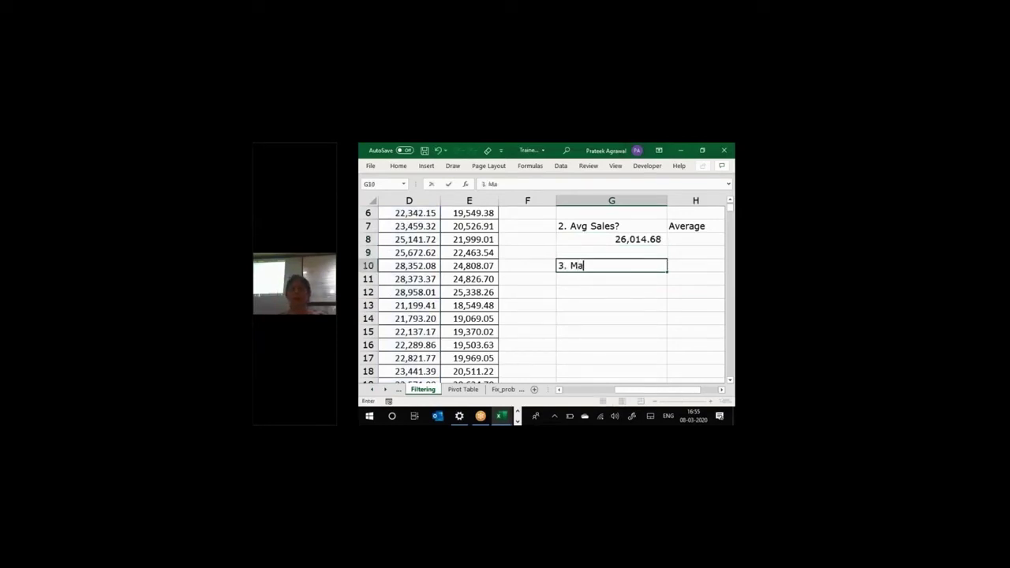
{"action": "key", "text": "Return"}
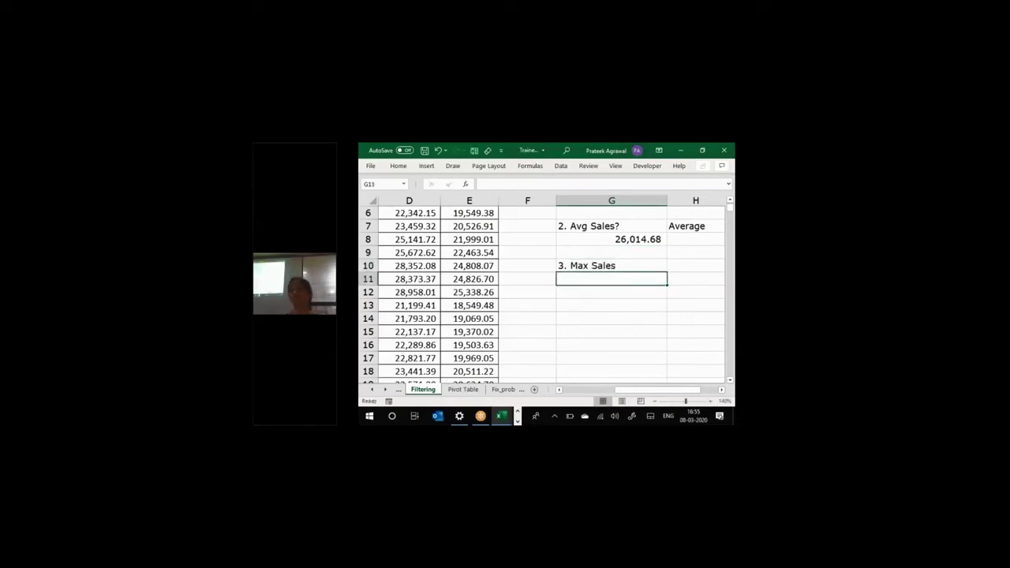
{"action": "left_click", "coordinate": [612, 266]}
{"action": "left_click", "coordinate": [695, 266]}
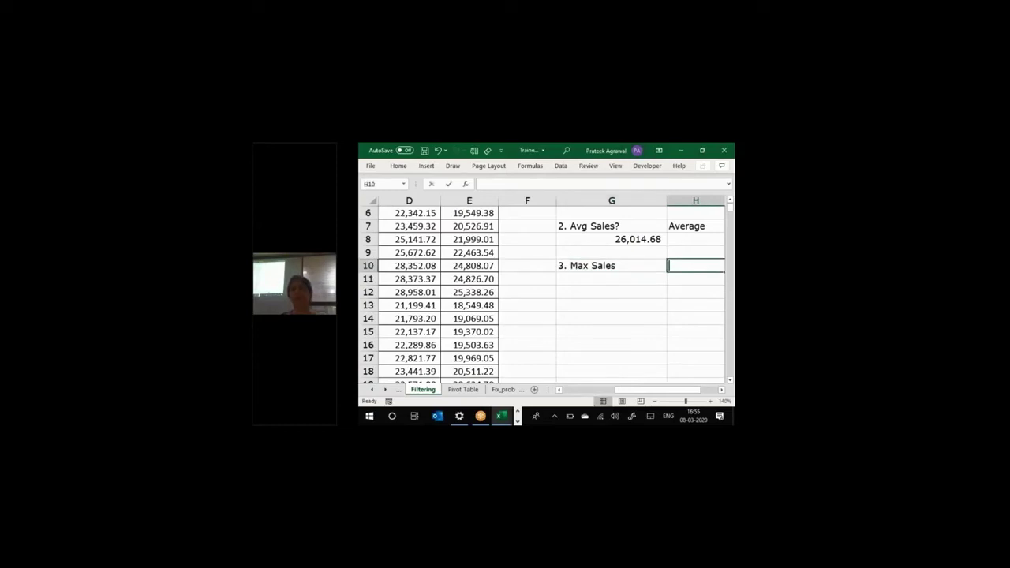
{"action": "type", "text": "Max"}
{"action": "key", "text": "Return"}
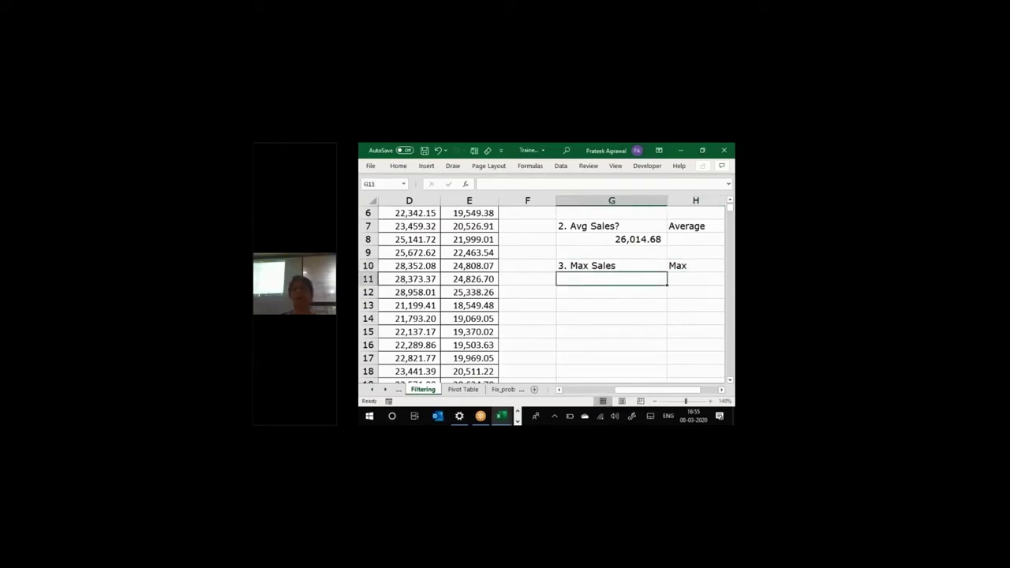
Put =MAX(D5:D1379) in G11, returning 56,000.00.
{"action": "type", "text": "=max"}
{"action": "key", "text": "Tab"}
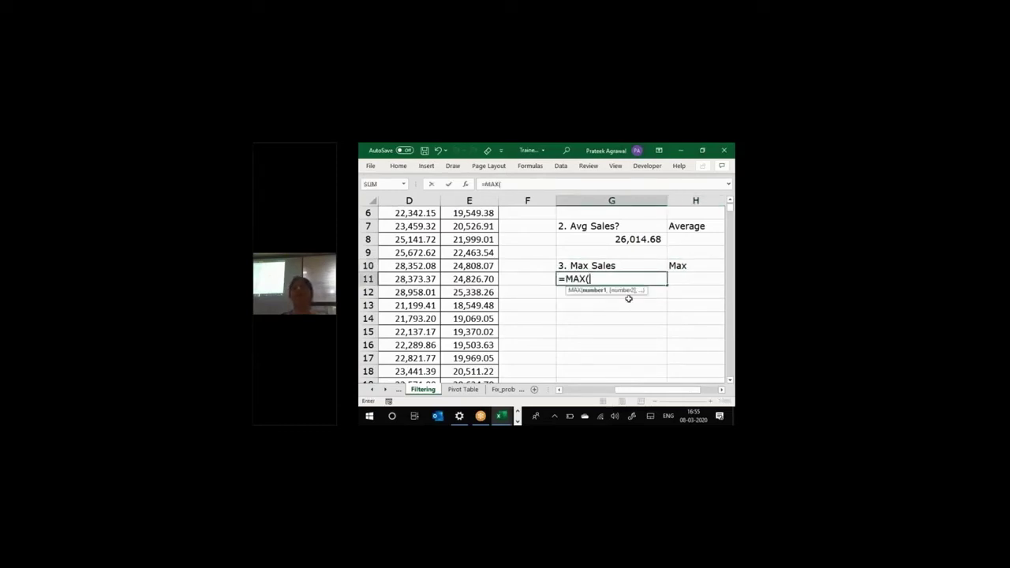
{"action": "left_click", "coordinate": [409, 216]}
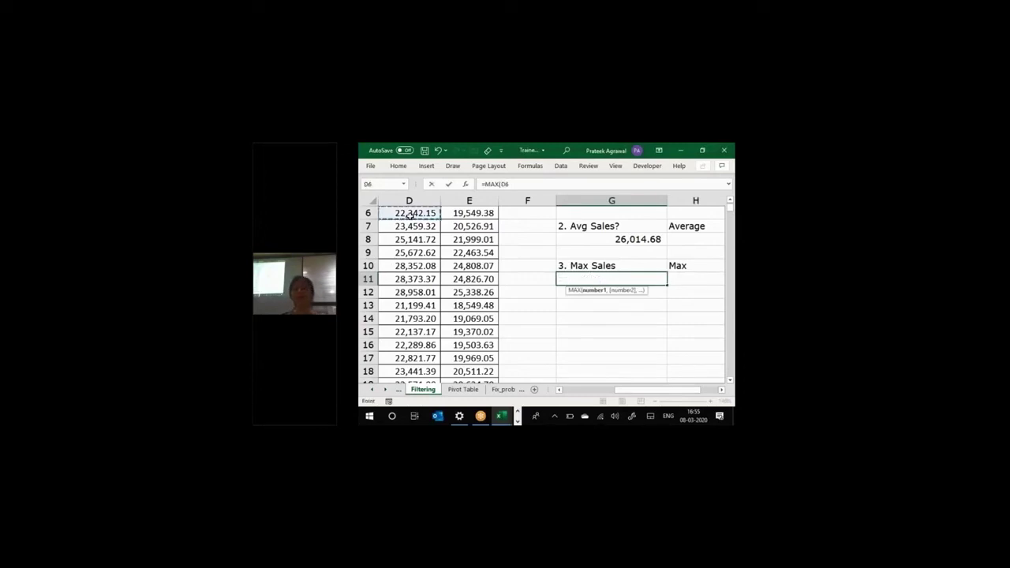
{"action": "key", "text": "Up"}
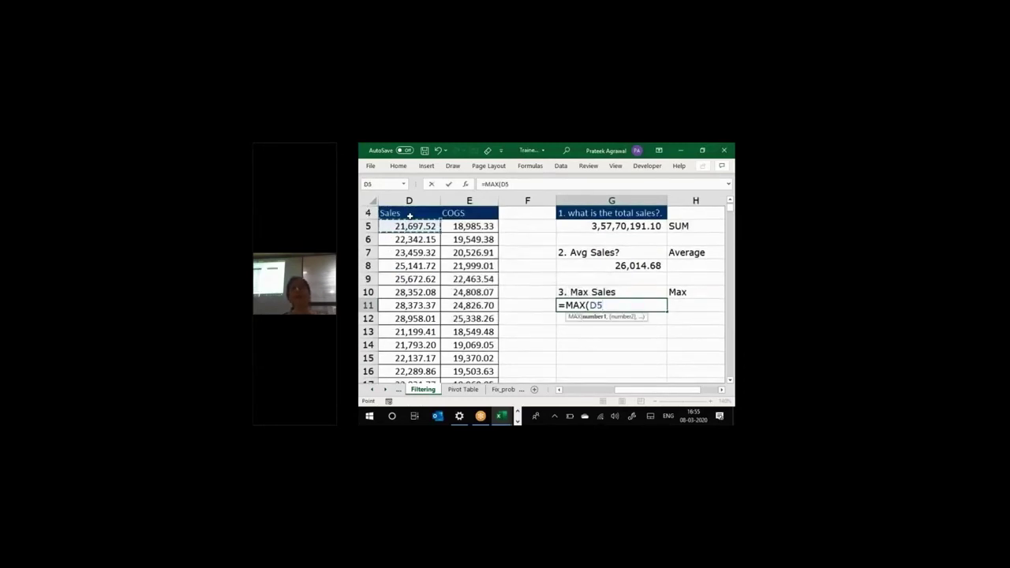
{"action": "key", "text": "ctrl+shift+Down"}
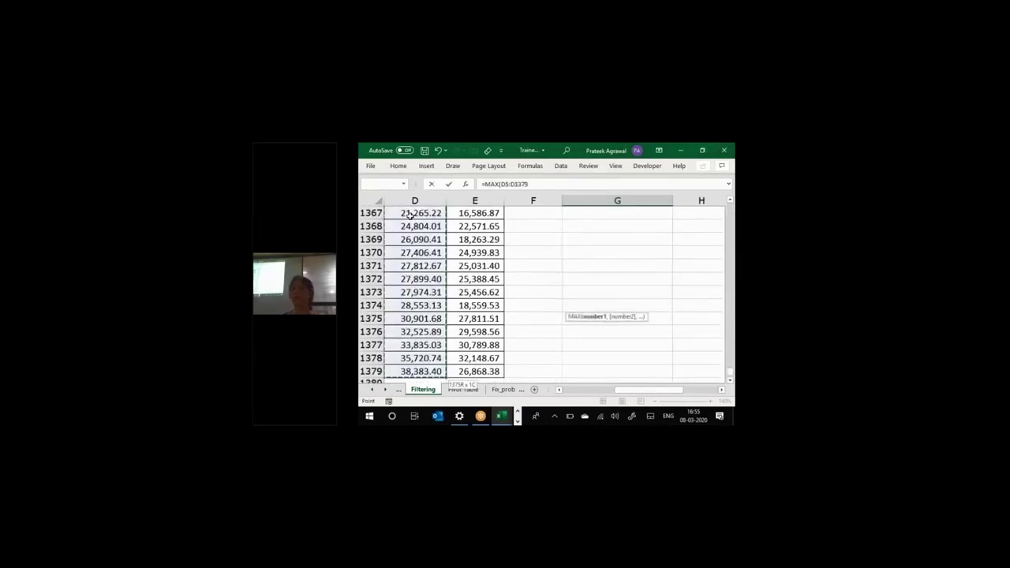
{"action": "key", "text": "Return"}
{"action": "key", "text": "Up"}
{"action": "key", "text": "Up"}
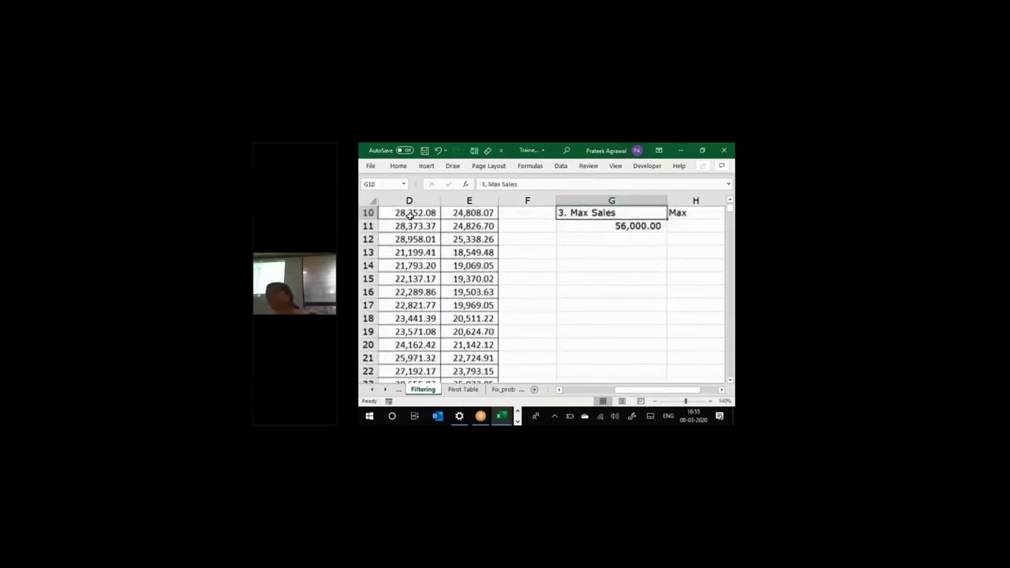
{"action": "key", "text": "Up"}
{"action": "key", "text": "Down"}
{"action": "key", "text": "Down"}
Label H11 'min', then bring the Book1 workbook to the front.
{"action": "key", "text": "Right"}
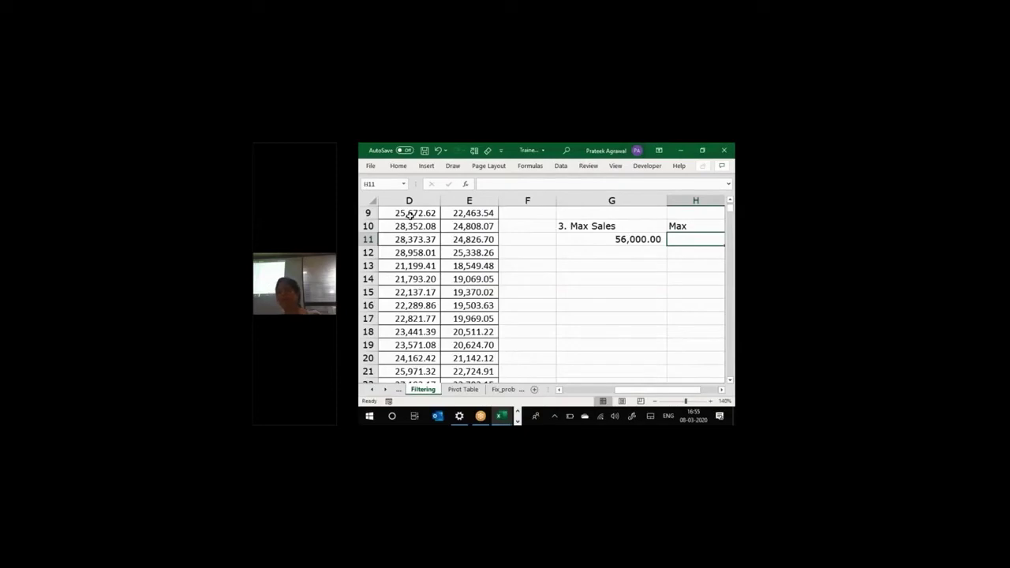
{"action": "type", "text": "min"}
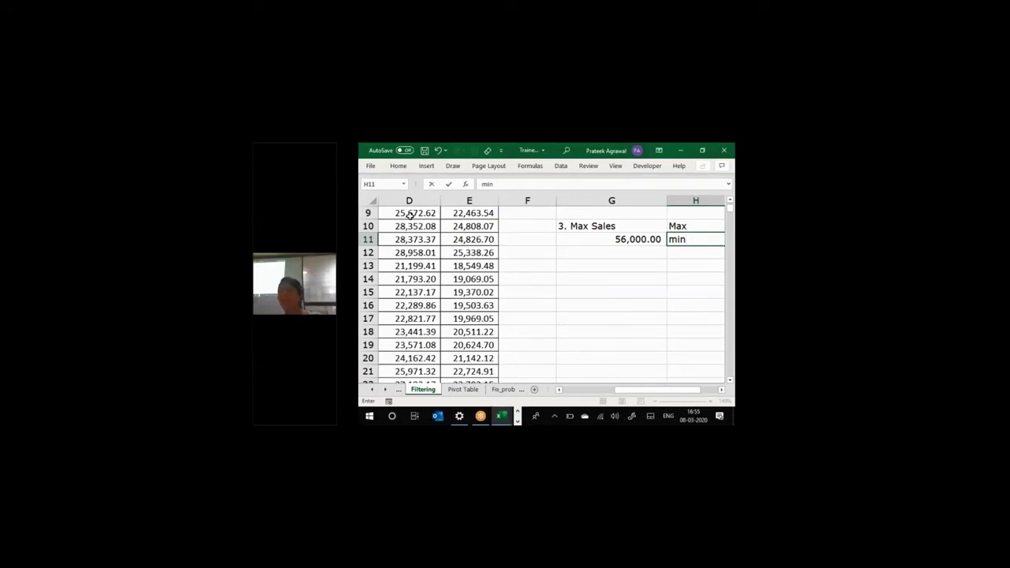
{"action": "key", "text": "Return"}
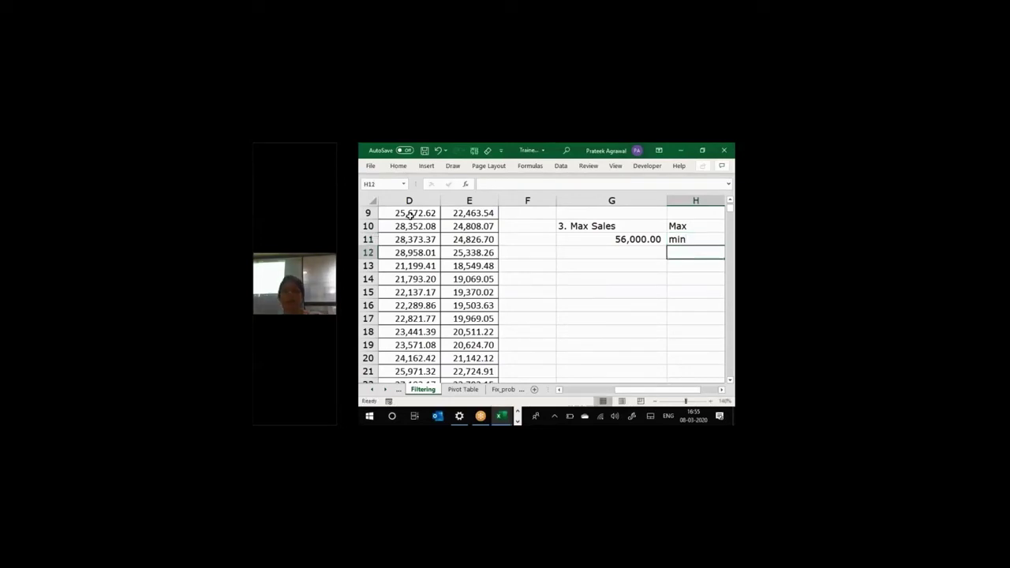
{"action": "key", "text": "alt+Tab"}
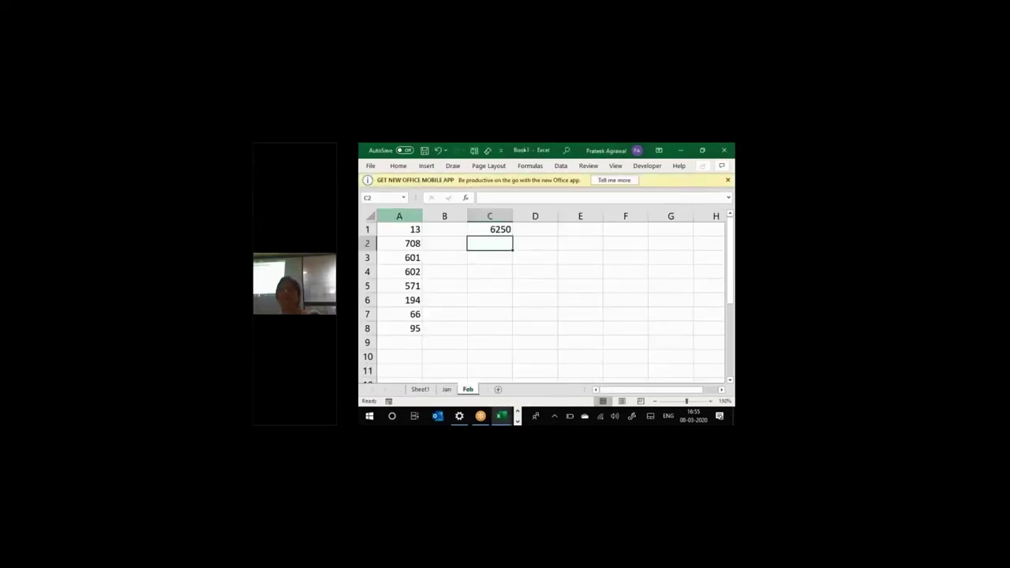
On Book1's Jan sheet, add the label 'Min Exp' in C2.
{"action": "key", "text": "ctrl+Page_Up"}
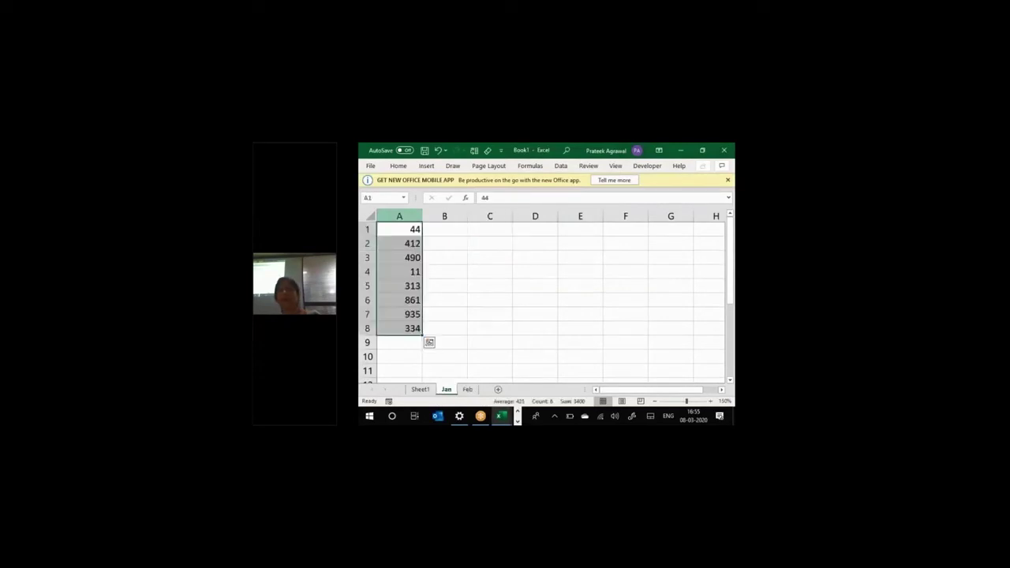
{"action": "left_click", "coordinate": [444, 229]}
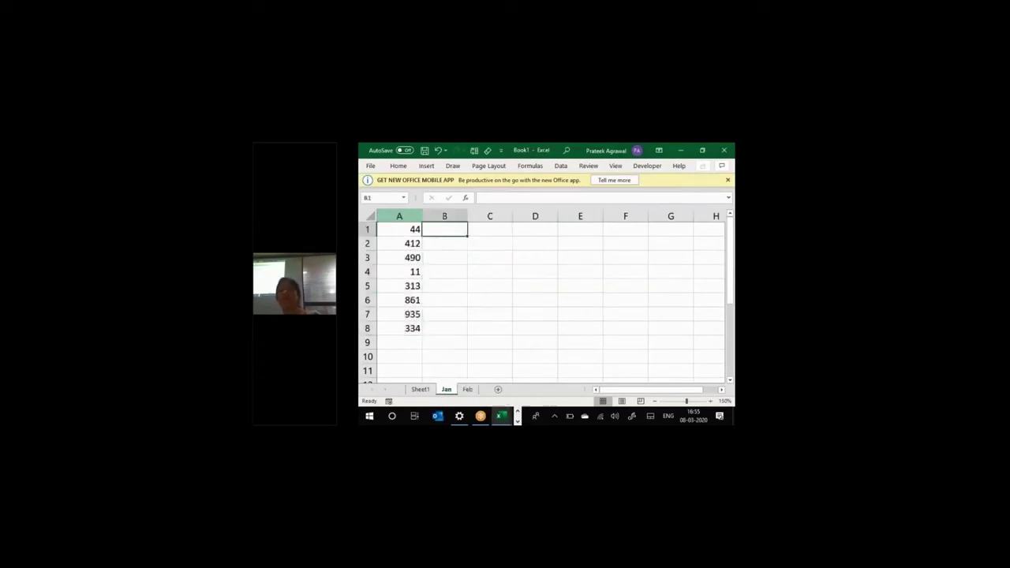
{"action": "left_click", "coordinate": [445, 243]}
{"action": "left_click", "coordinate": [489, 243]}
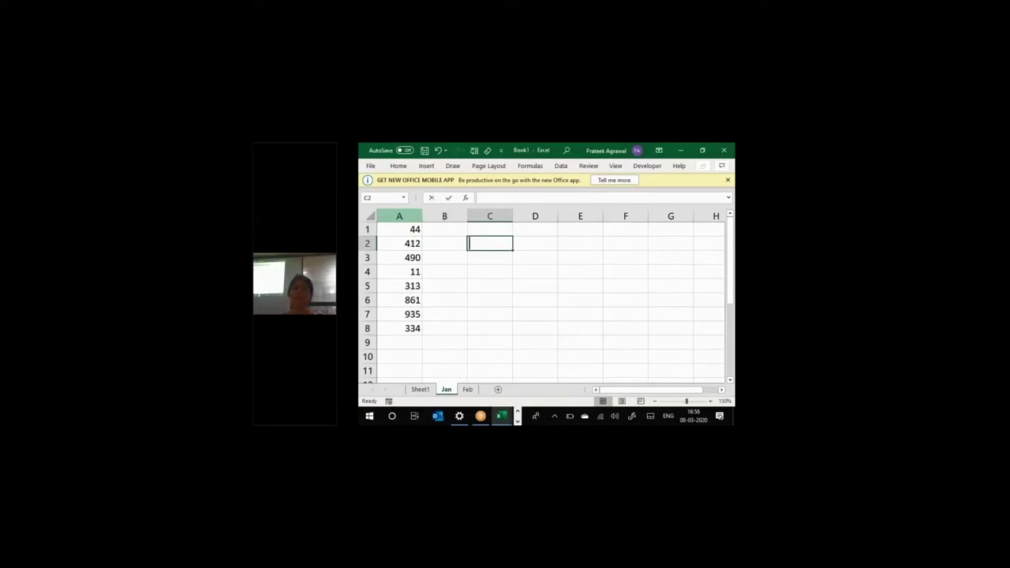
{"action": "type", "text": "Min Exp"}
{"action": "key", "text": "Return"}
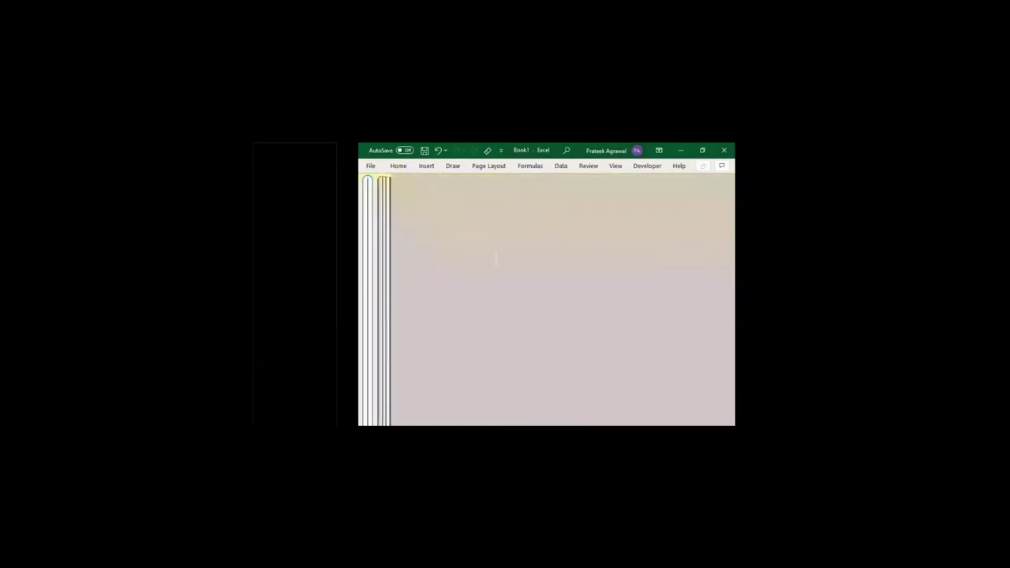
Enter =MIN(A1:A8,Feb!A1:A8) in C3, returning 11.
{"action": "type", "text": "=MIN("}
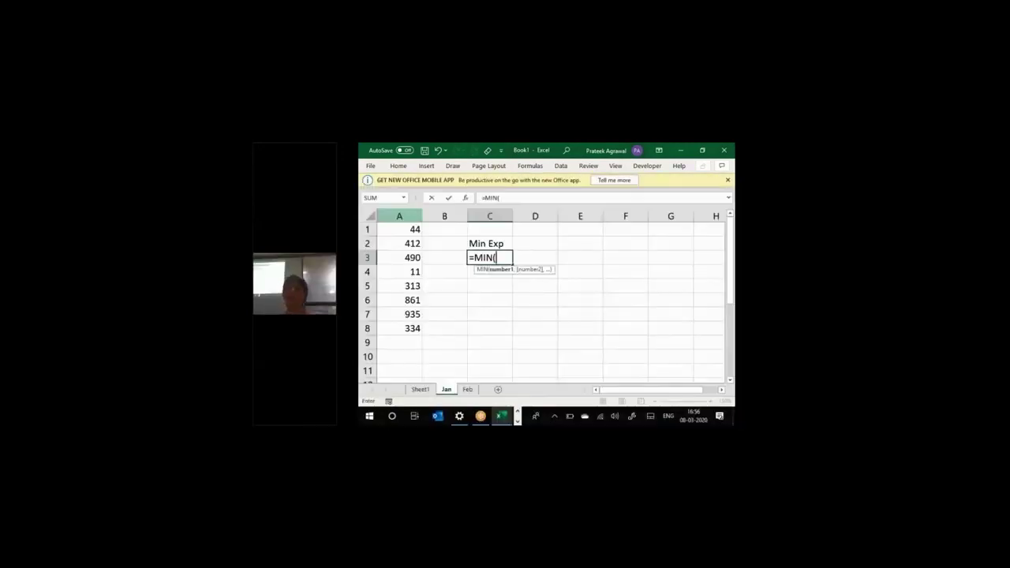
{"action": "key", "text": "Left"}
{"action": "key", "text": "Left"}
{"action": "key", "text": "Up"}
{"action": "key", "text": "Up"}
{"action": "key", "text": "ctrl+shift+Down"}
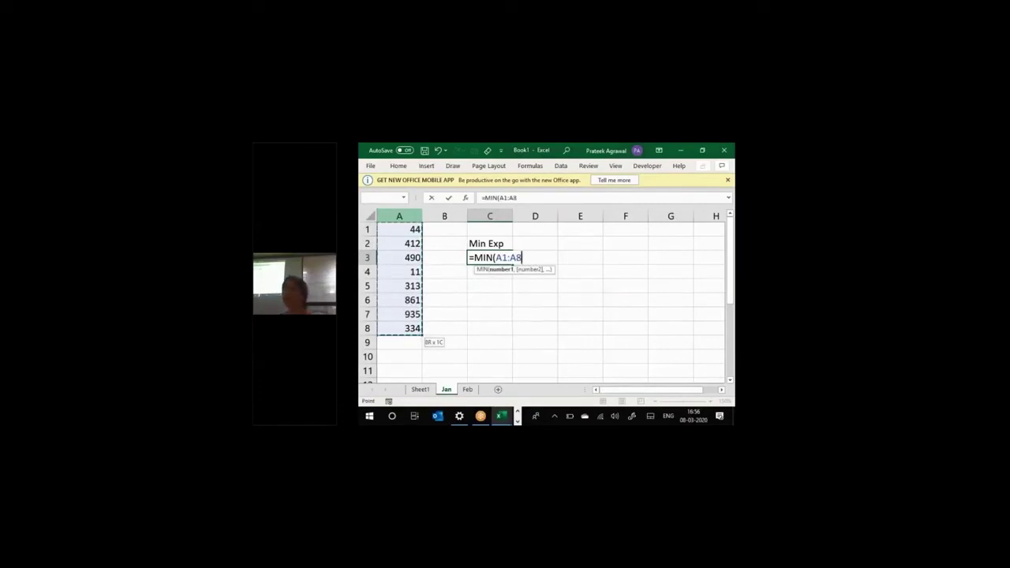
{"action": "type", "text": ","}
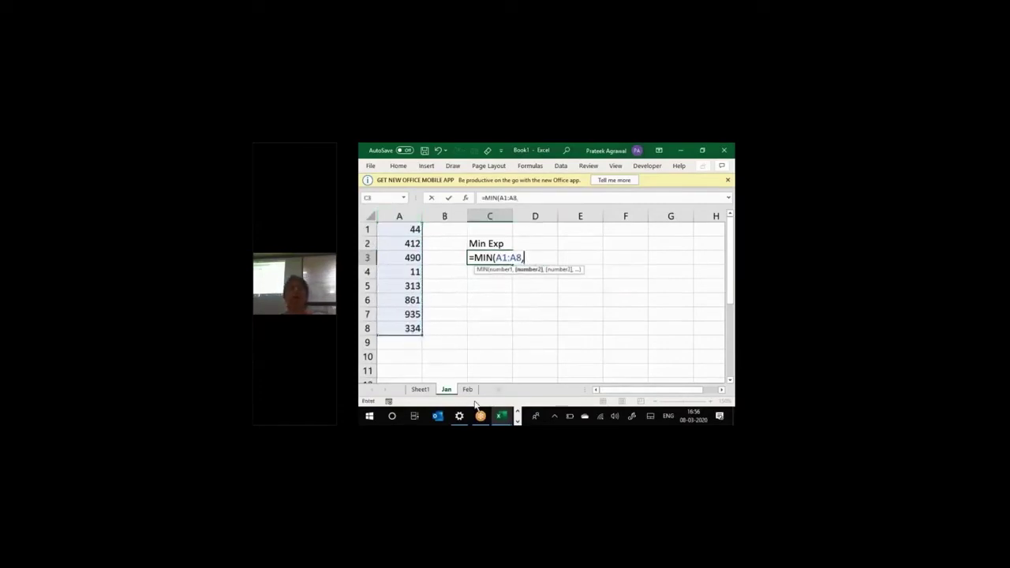
{"action": "left_click", "coordinate": [468, 390]}
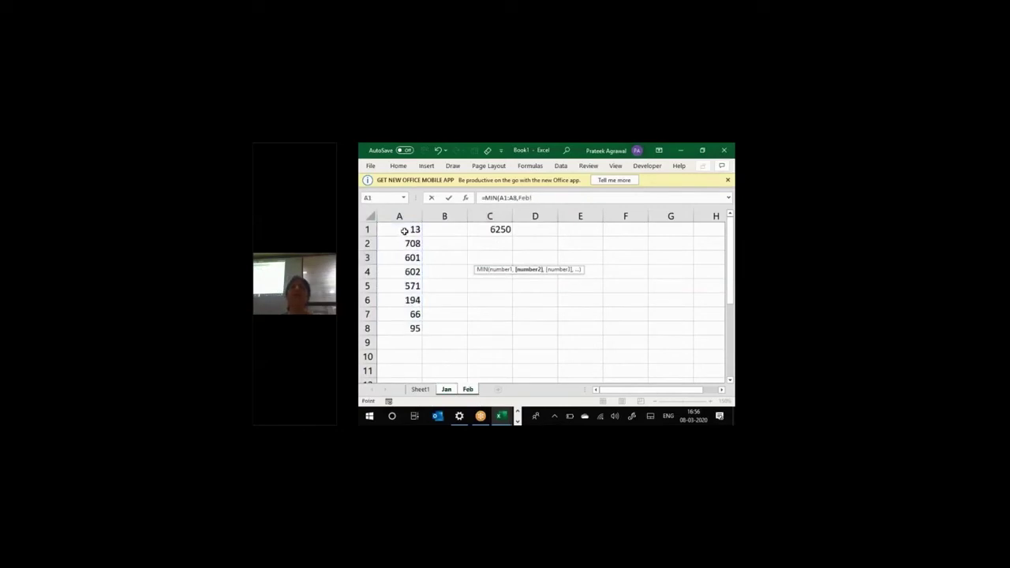
{"action": "left_click_drag", "start_coordinate": [404, 230], "coordinate": [410, 330]}
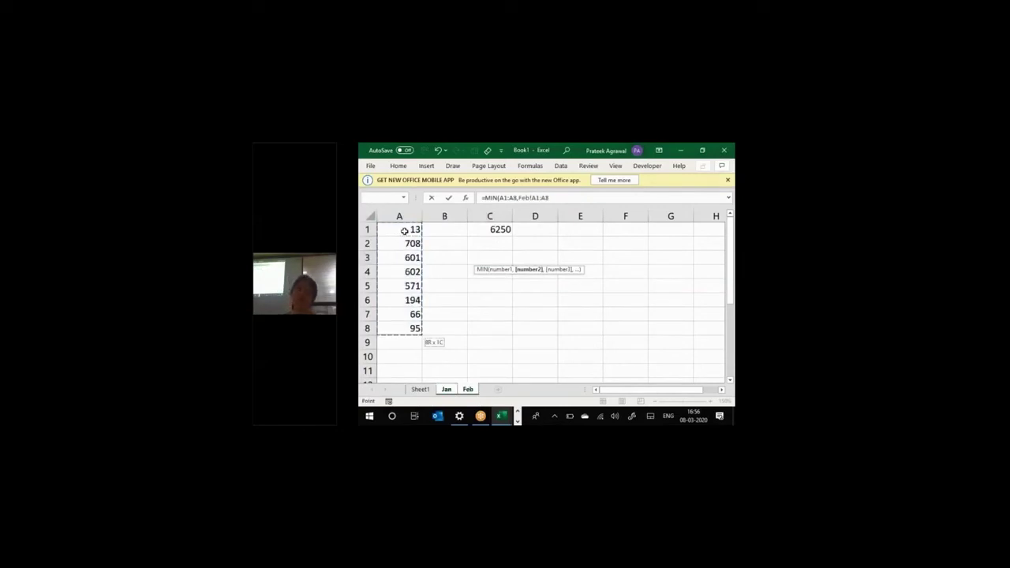
{"action": "key", "text": "Return"}
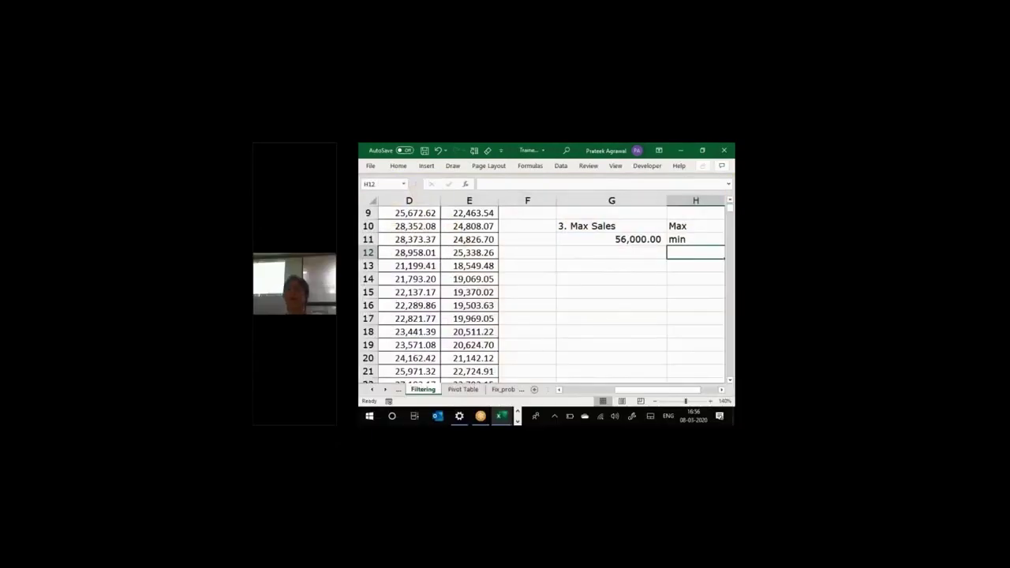
Pose the question '4. 5th Largest sales?' in G14, then switch away from Excel.
{"action": "left_click", "coordinate": [611, 278]}
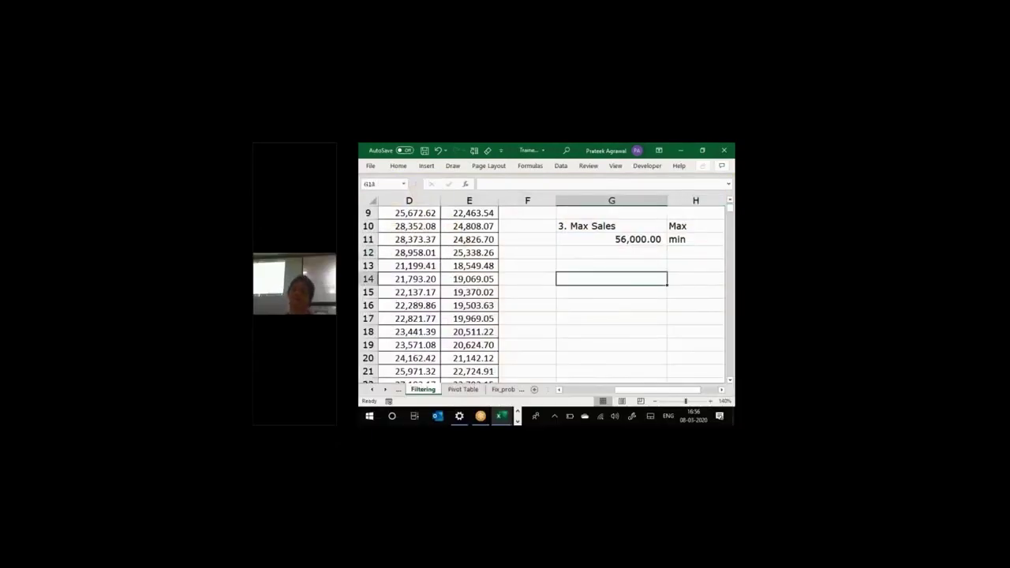
{"action": "type", "text": "4. "}
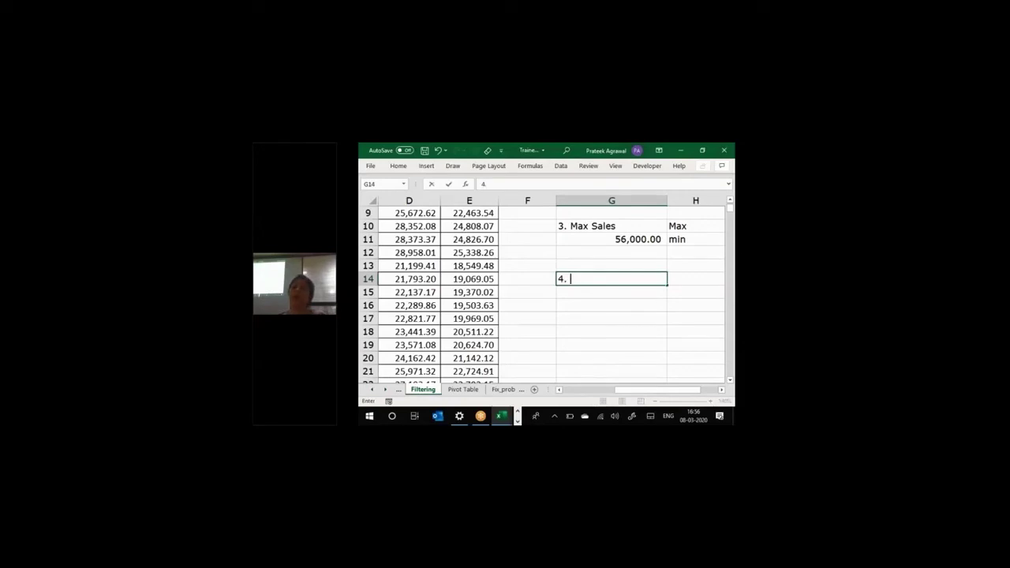
{"action": "type", "text": "5th L"}
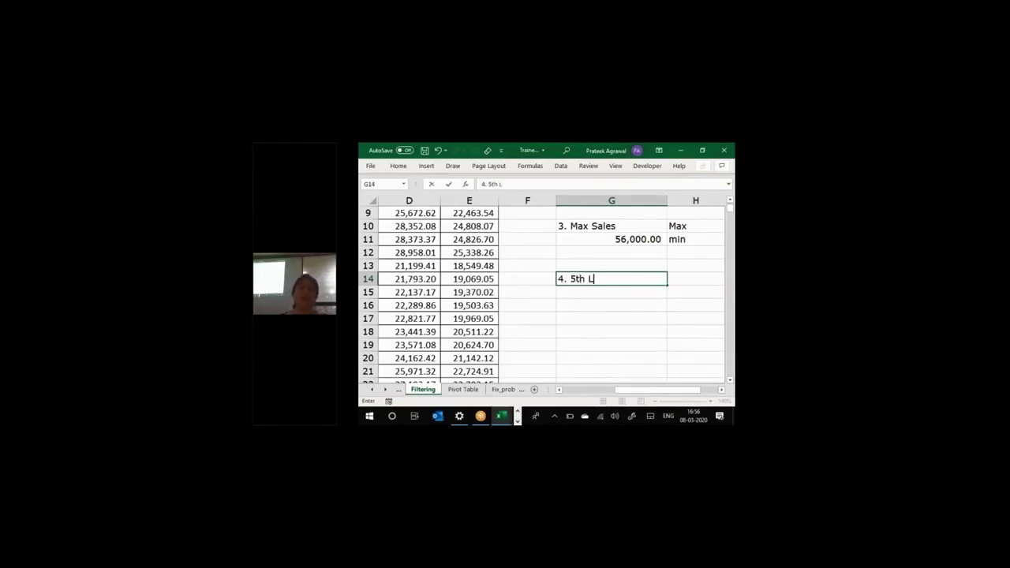
{"action": "type", "text": "argest s"}
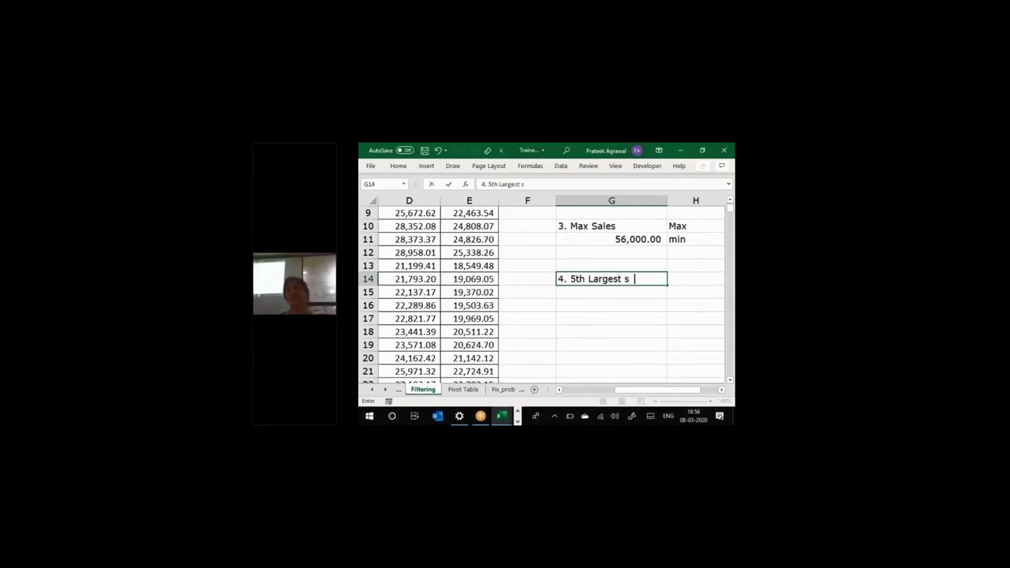
{"action": "type", "text": "ales?"}
{"action": "key", "text": "Return"}
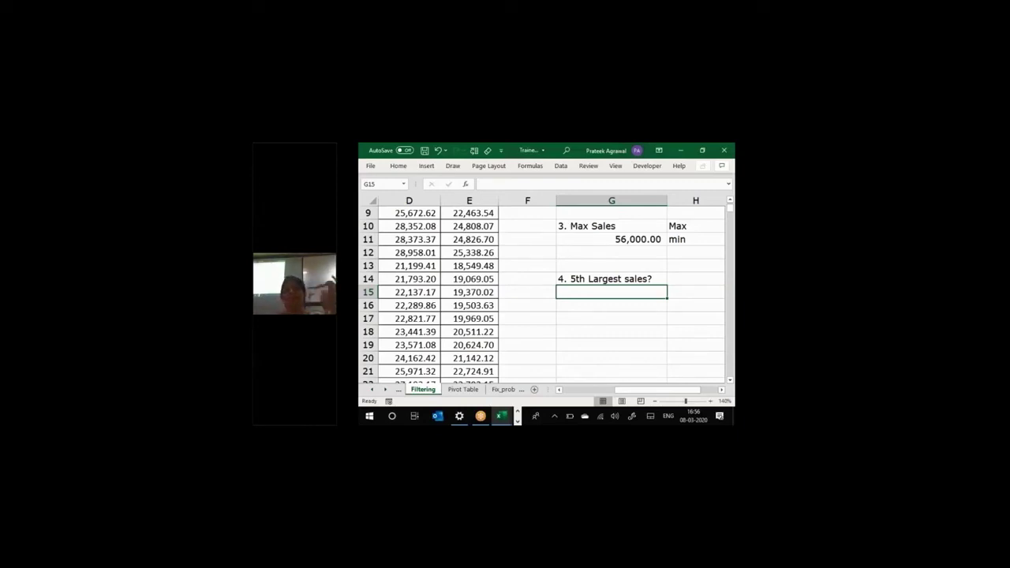
{"action": "key", "text": "alt+Tab"}
{"action": "key", "text": "alt+Tab"}
{"action": "key", "text": "alt+Tab"}
{"action": "key", "text": "alt+Tab"}
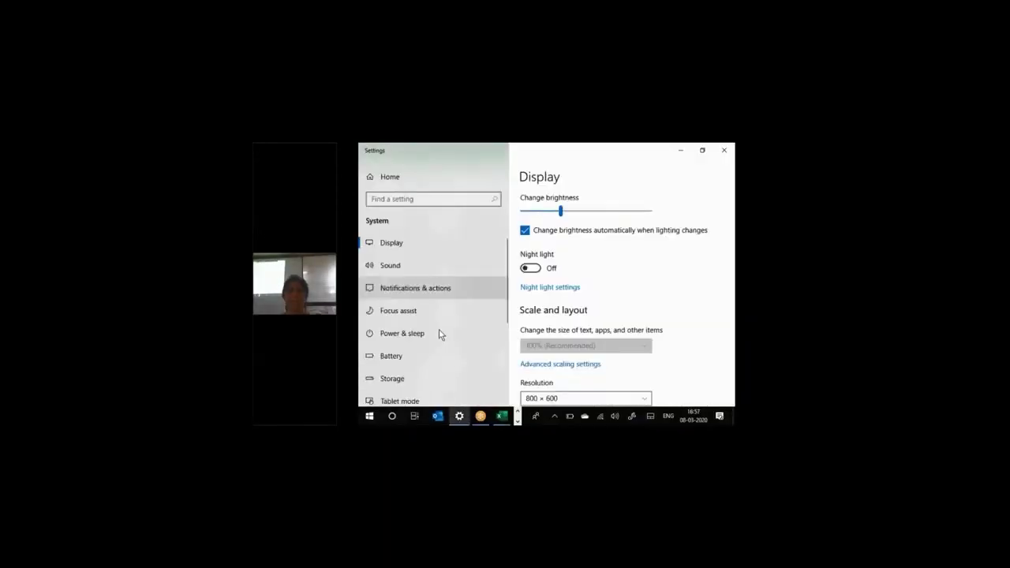
Choose 1280 × 800 from the display resolution list.
{"action": "left_click", "coordinate": [554, 396]}
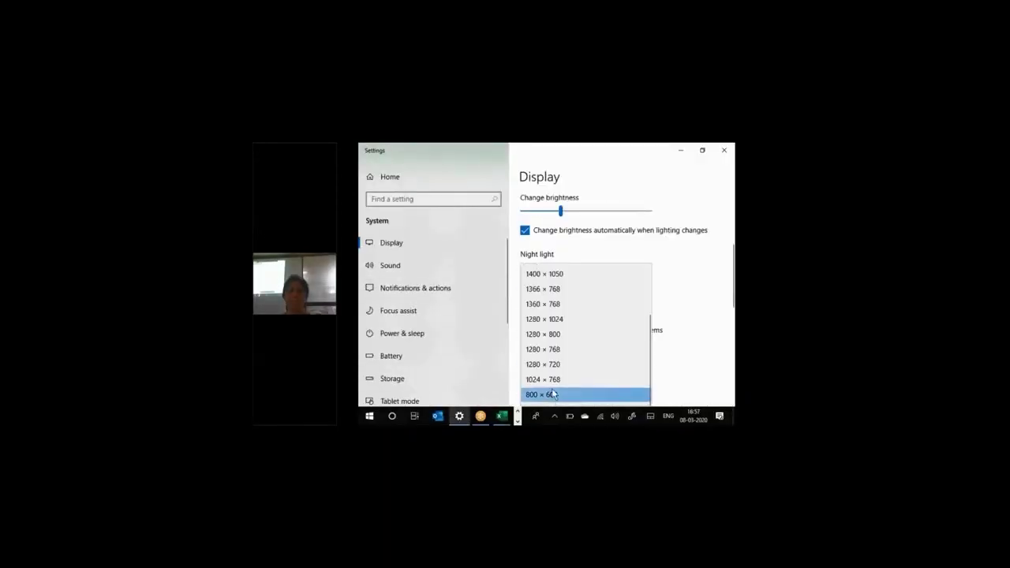
{"action": "left_click", "coordinate": [547, 334]}
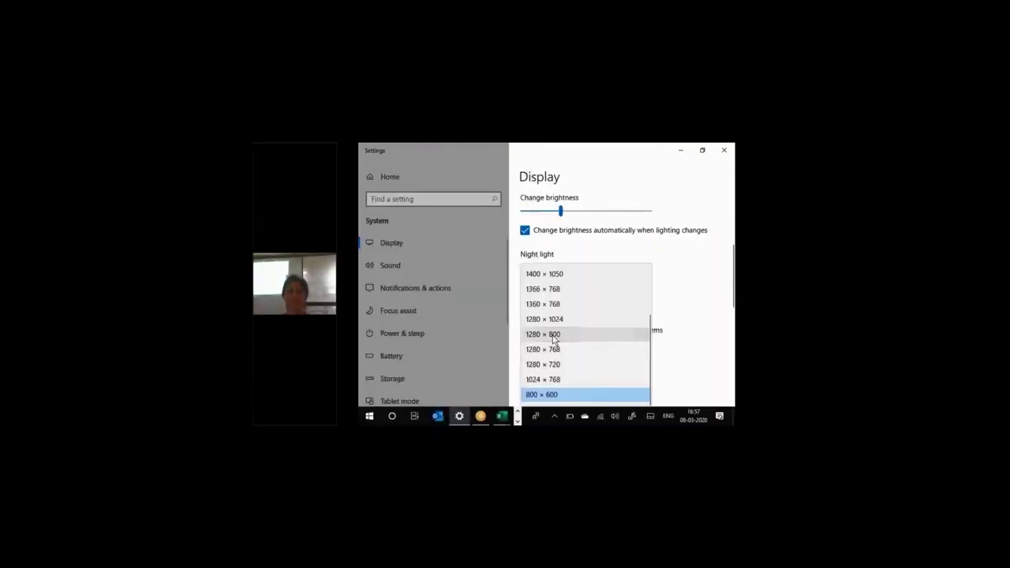
Return to Excel and zoom the Filtering sheet in six increments.
{"action": "key", "text": "alt+Tab"}
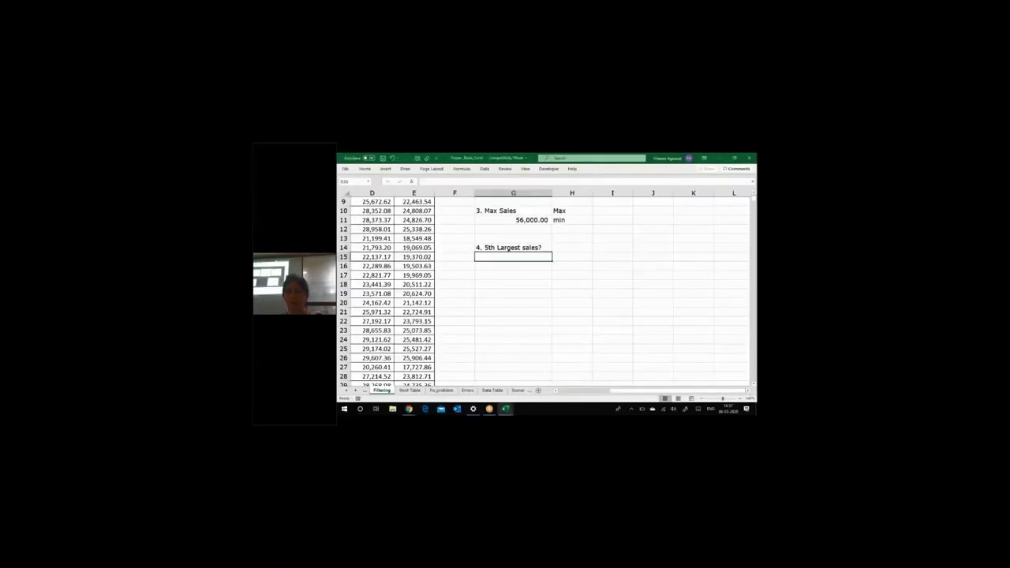
{"action": "key", "text": "alt+Tab"}
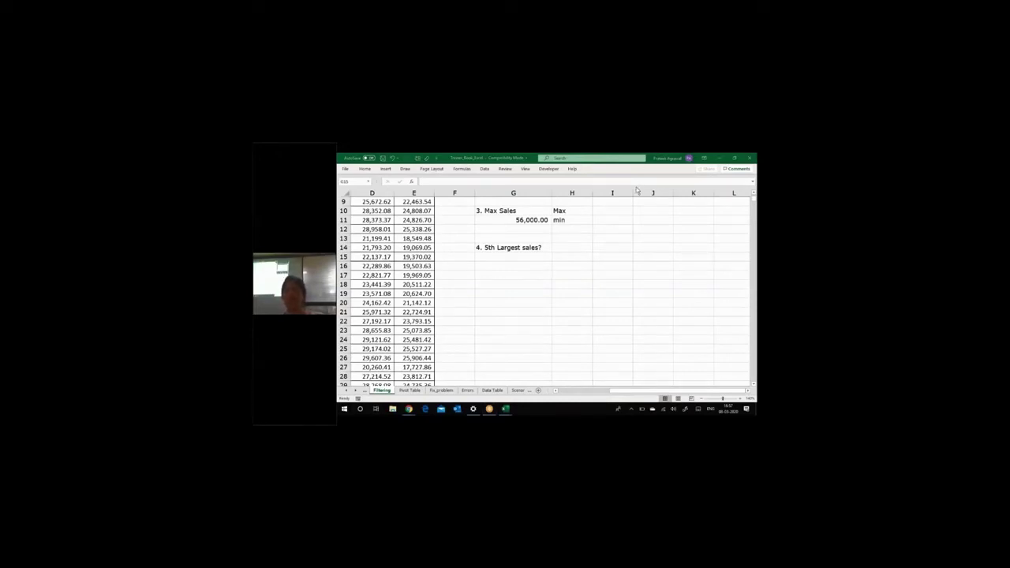
{"action": "left_click", "coordinate": [746, 399]}
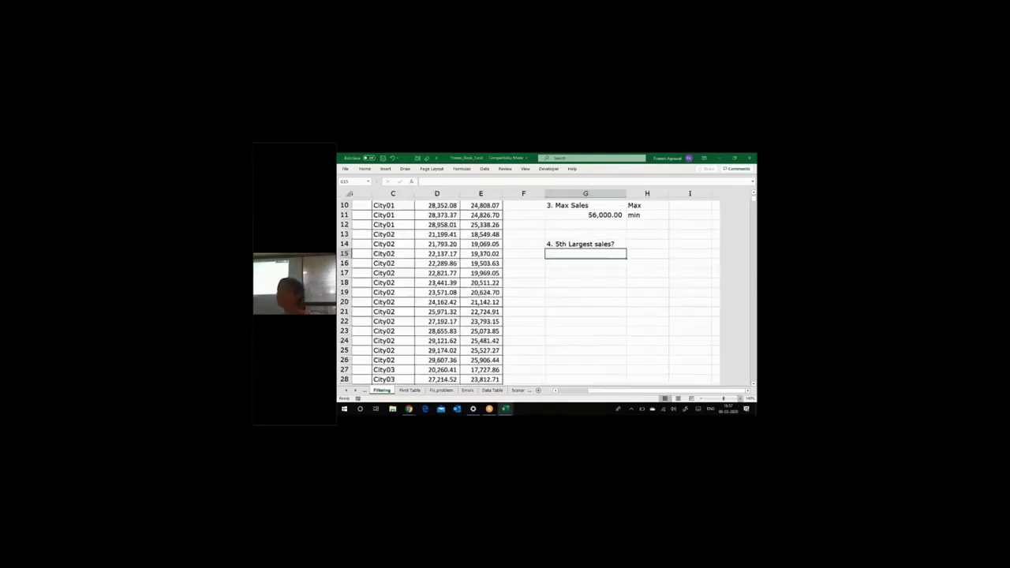
{"action": "left_click", "coordinate": [745, 399]}
{"action": "left_click", "coordinate": [745, 399]}
{"action": "left_click", "coordinate": [745, 400]}
{"action": "left_click", "coordinate": [745, 399]}
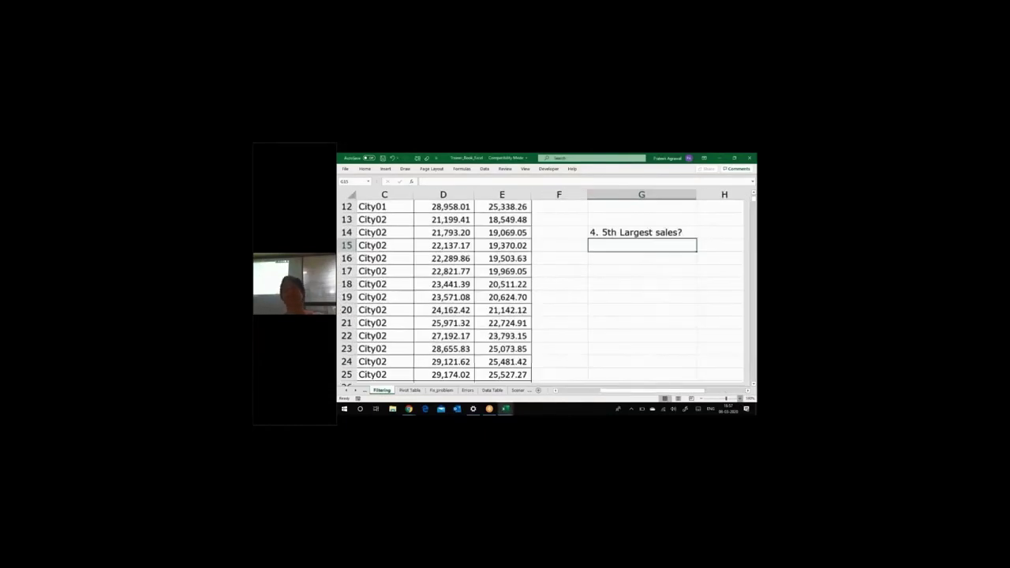
{"action": "left_click", "coordinate": [745, 399]}
Move from the Sales column to the question in G14, ending at H15.
{"action": "left_click", "coordinate": [445, 246]}
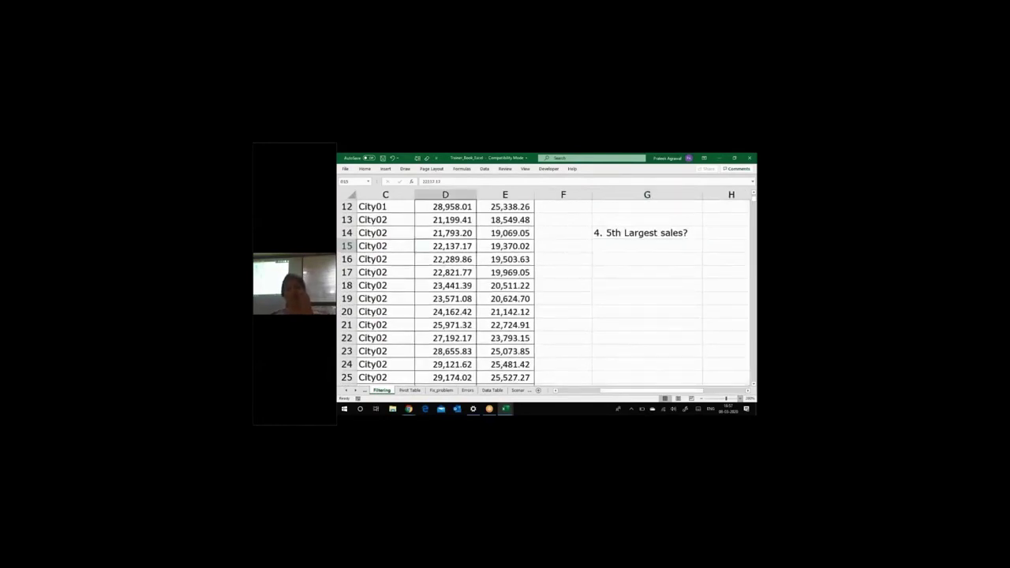
{"action": "key", "text": "ctrl+Up"}
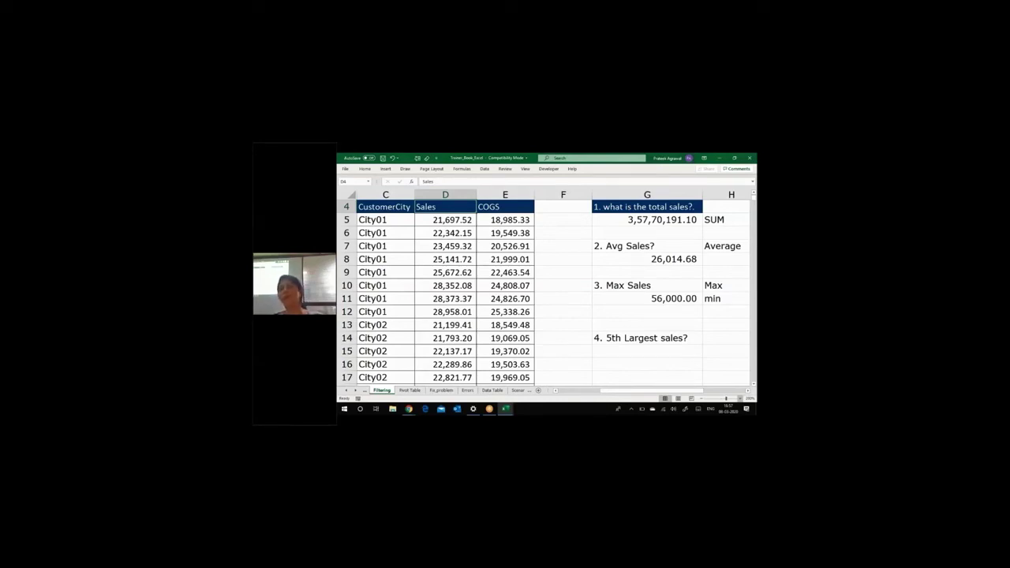
{"action": "key", "text": "Down"}
{"action": "key", "text": "Down"}
{"action": "key", "text": "Down"}
{"action": "key", "text": "Down"}
{"action": "key", "text": "Down"}
{"action": "key", "text": "Down"}
{"action": "key", "text": "Down"}
{"action": "key", "text": "Down"}
{"action": "key", "text": "Down"}
{"action": "key", "text": "Down"}
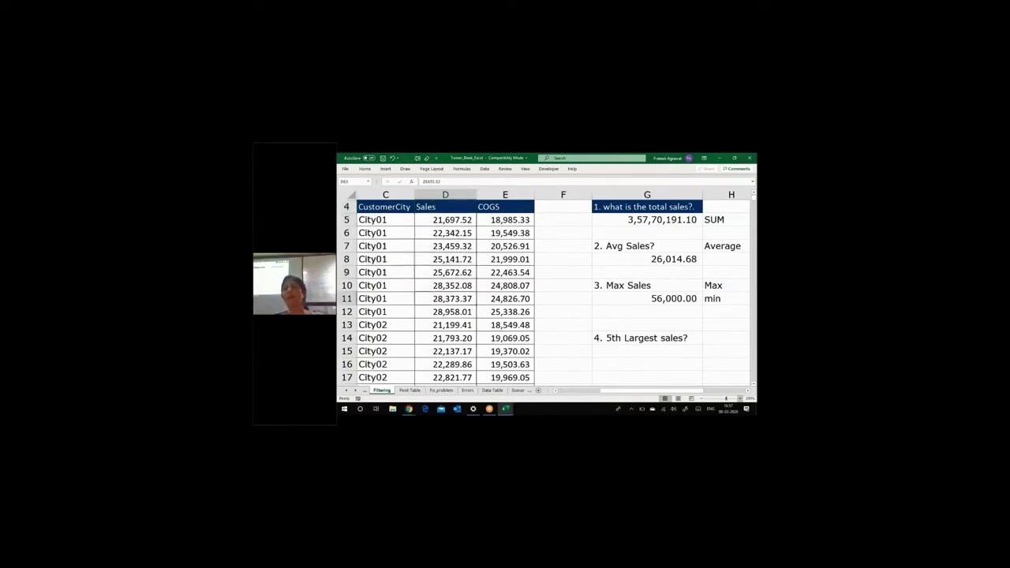
{"action": "key", "text": "Right"}
{"action": "key", "text": "Right"}
{"action": "key", "text": "Right"}
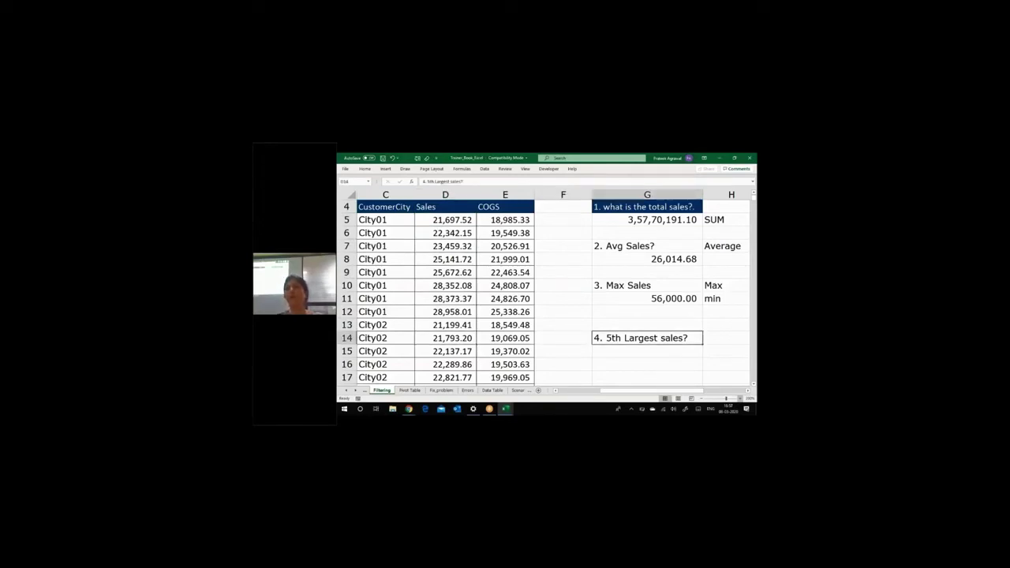
{"action": "left_click", "coordinate": [732, 342]}
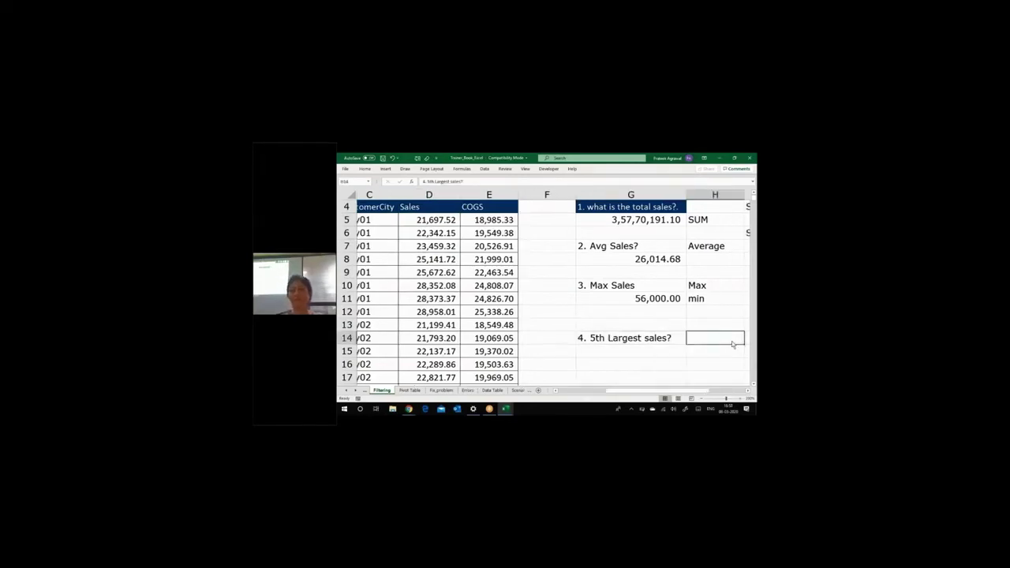
{"action": "key", "text": "Down"}
{"action": "key", "text": "Right"}
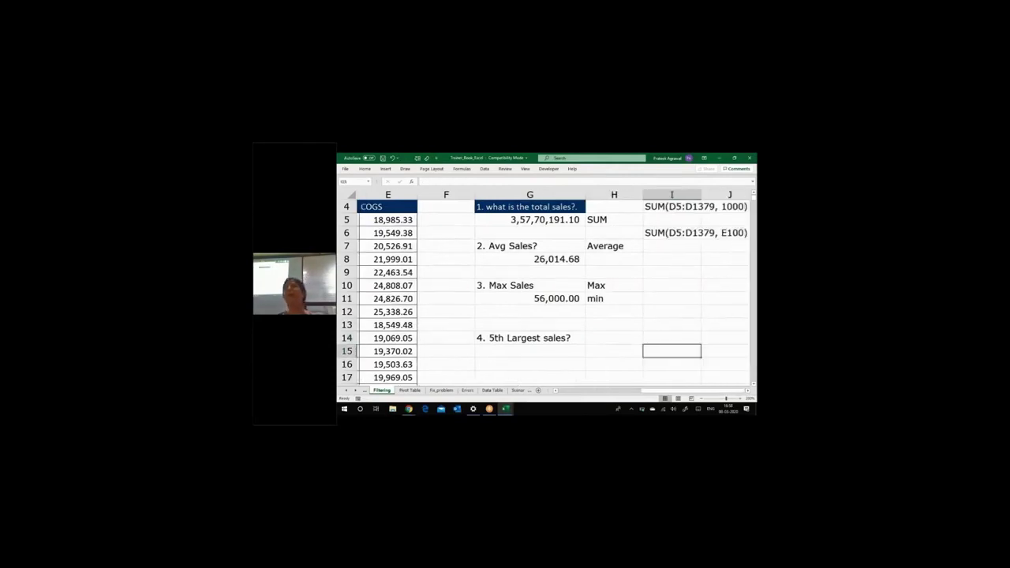
{"action": "key", "text": "Left"}
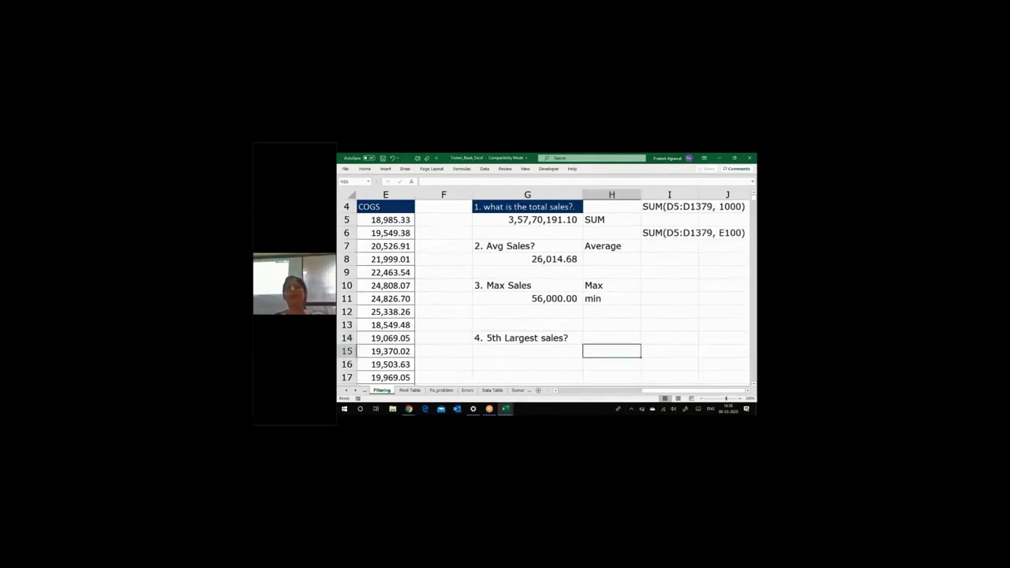
Label H15 'Large' and note 'Array, k' in G15.
{"action": "type", "text": "Large"}
{"action": "scroll", "coordinate": [691, 313], "scroll_direction": "down", "scroll_amount": 2}
{"action": "left_click", "coordinate": [527, 259]}
{"action": "type", "text": "A"}
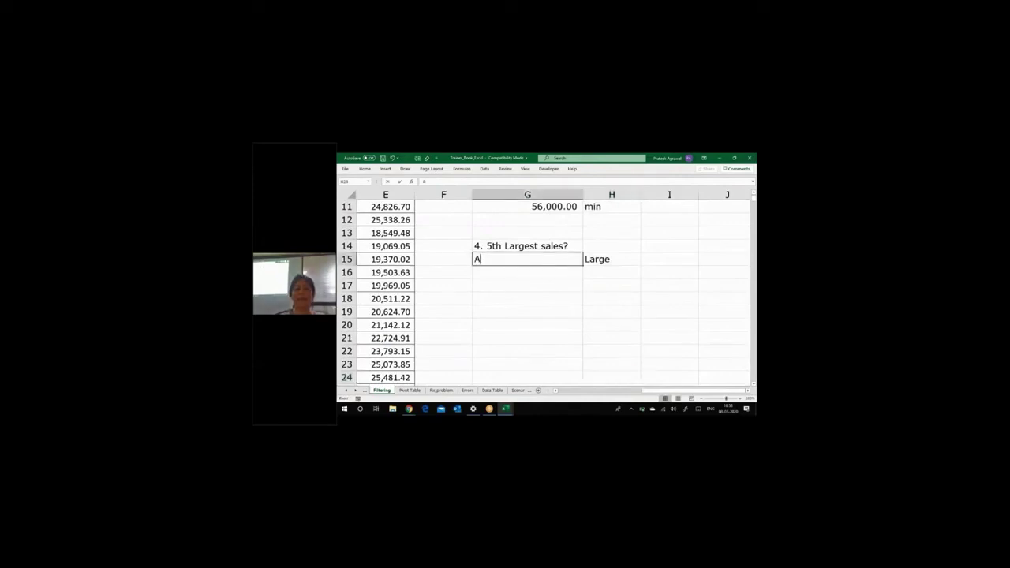
{"action": "type", "text": "rray, k"}
{"action": "key", "text": "Return"}
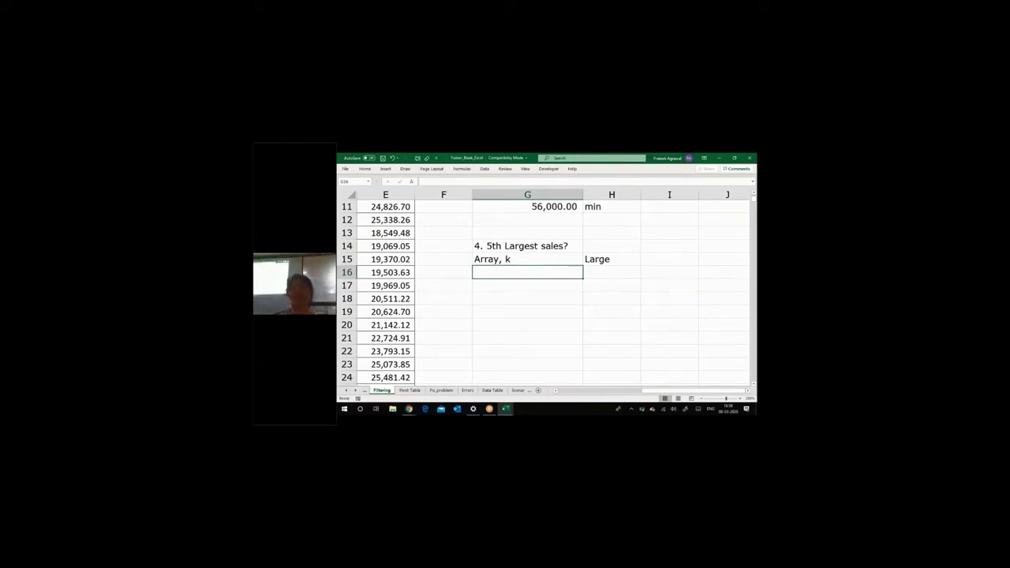
Enter =LARGE(D5:D1379,5) in G16, giving 43108.62.
{"action": "type", "text": "=lar"}
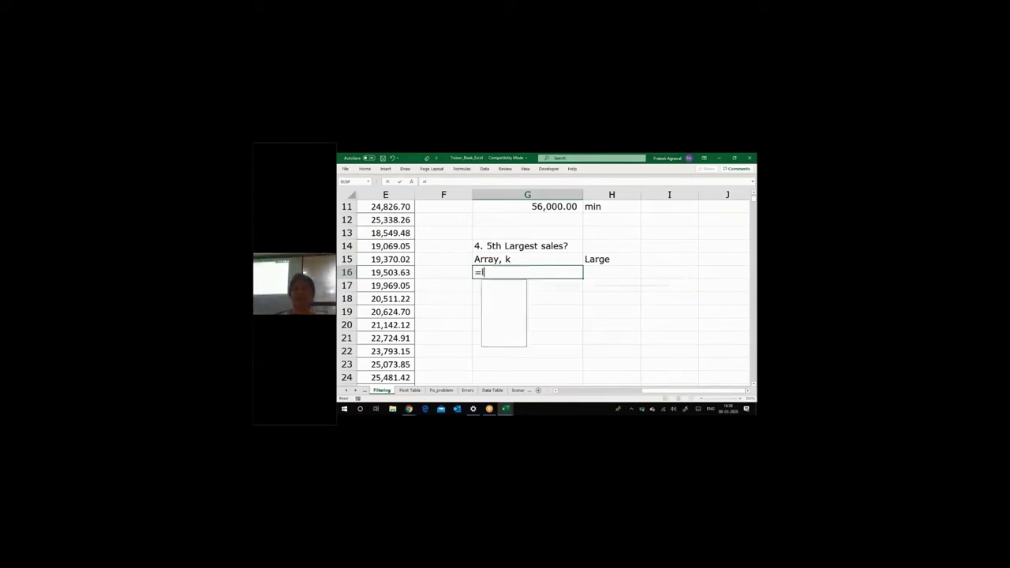
{"action": "key", "text": "Tab"}
{"action": "key", "text": "Left"}
{"action": "key", "text": "Left"}
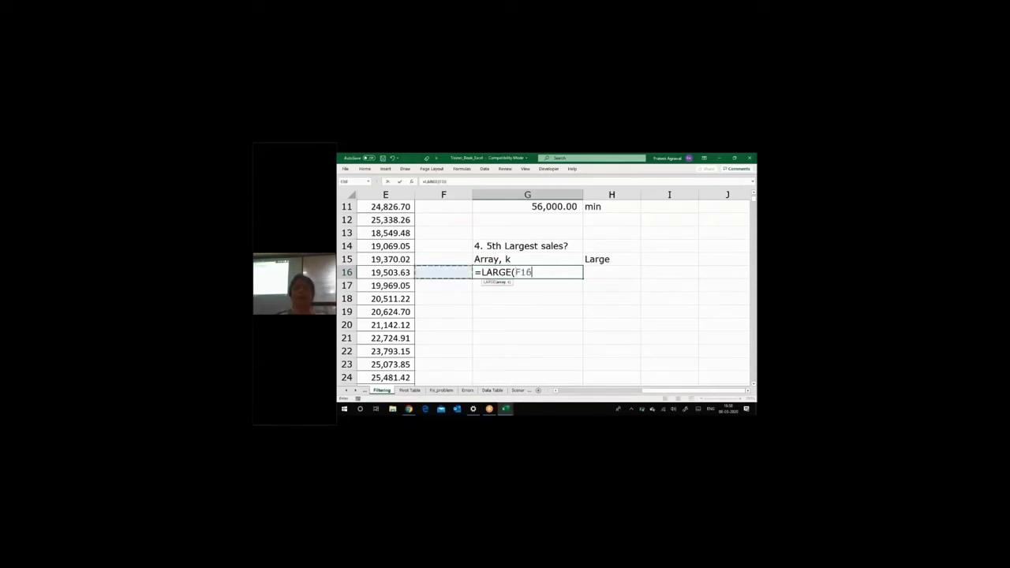
{"action": "key", "text": "Left"}
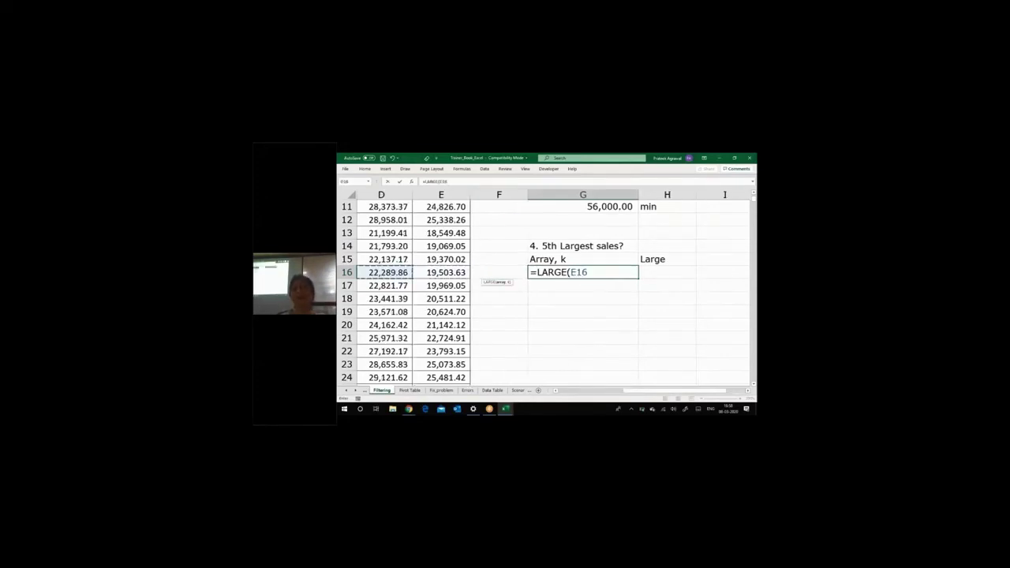
{"action": "key", "text": "ctrl+Up"}
{"action": "key", "text": "ctrl+shift+Down"}
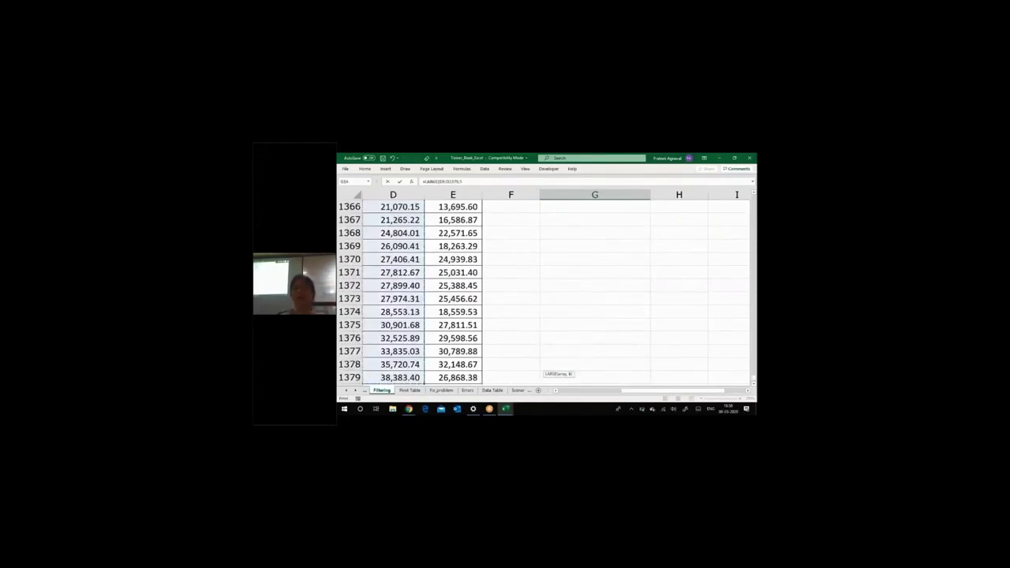
{"action": "type", "text": ",5)"}
{"action": "key", "text": "Return"}
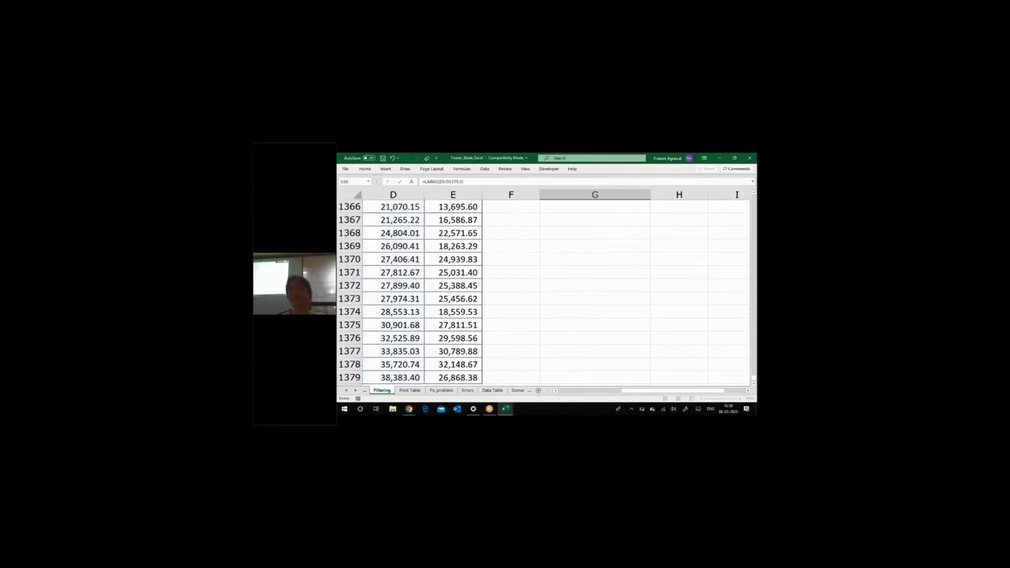
Reconfirm G16's LARGE formula and add the label 'Small' in H16.
{"action": "key", "text": "Up"}
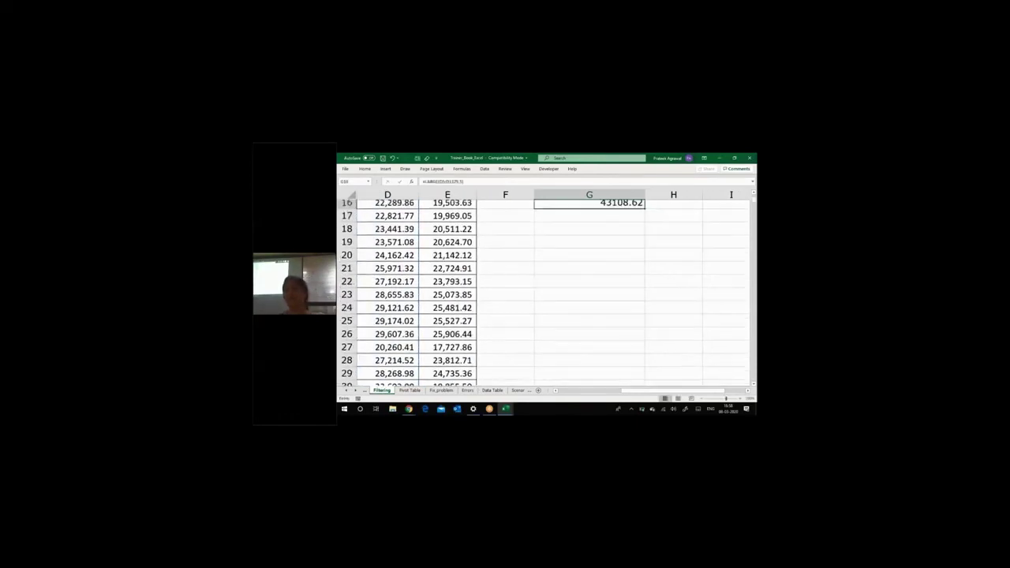
{"action": "scroll", "coordinate": [531, 255], "scroll_direction": "up", "scroll_amount": 2}
{"action": "key", "text": "F2"}
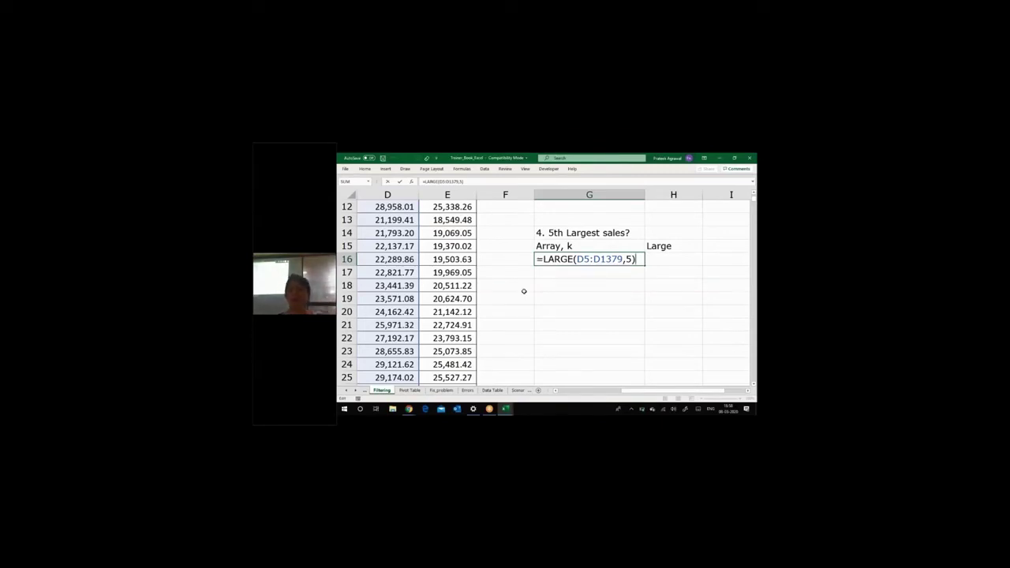
{"action": "key", "text": "ctrl+Return"}
{"action": "key", "text": "Right"}
{"action": "type", "text": "Small"}
{"action": "key", "text": "Return"}
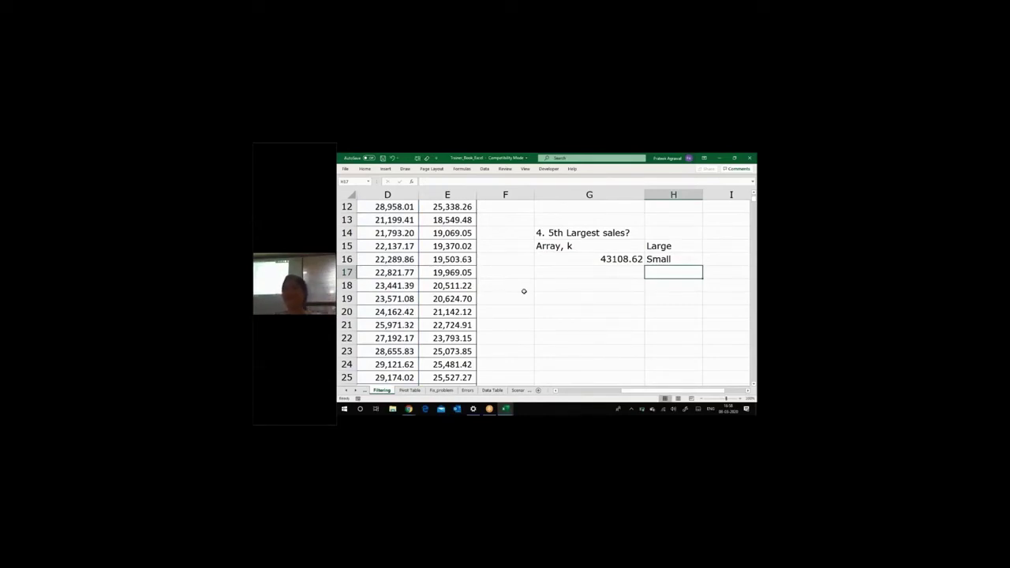
Start a SMALL formula in G17, cancel it, and switch windows.
{"action": "key", "text": "Left"}
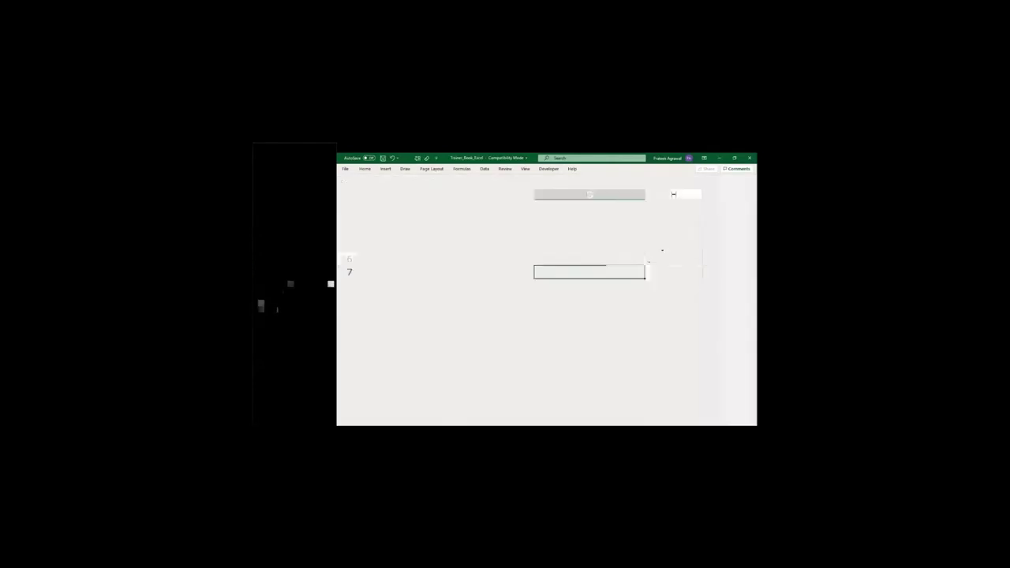
{"action": "type", "text": "=smal"}
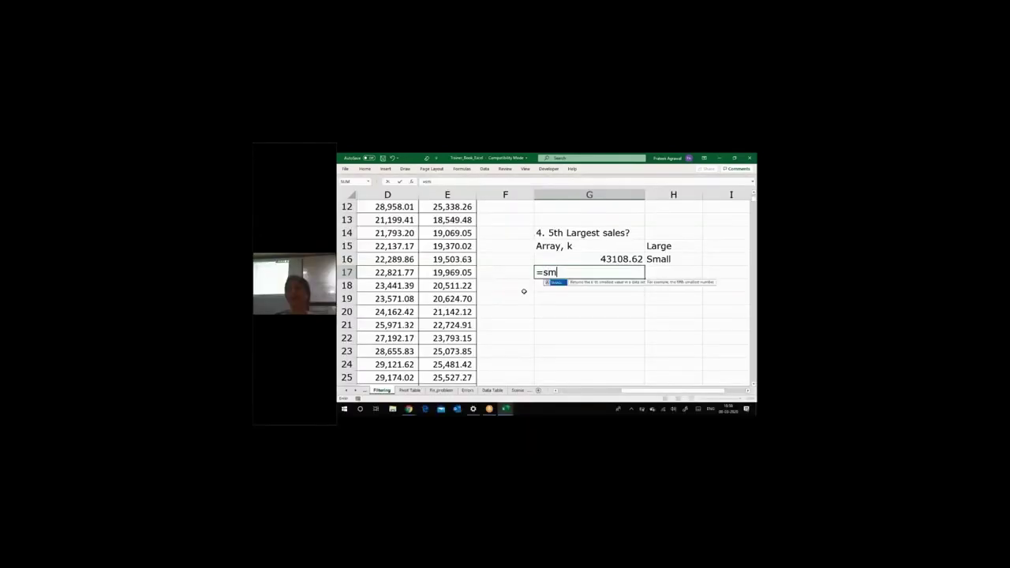
{"action": "key", "text": "Tab"}
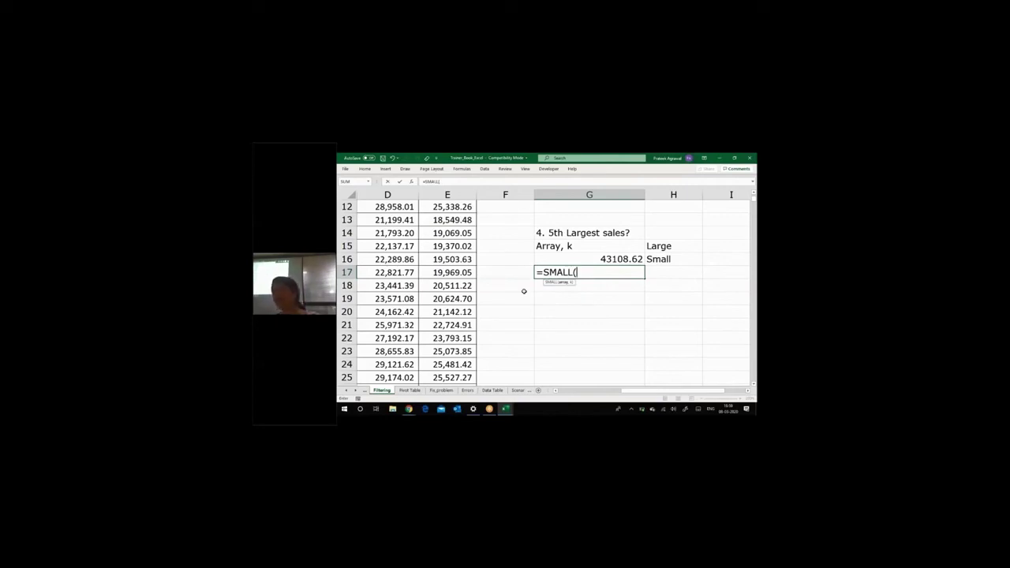
{"action": "key", "text": "Escape"}
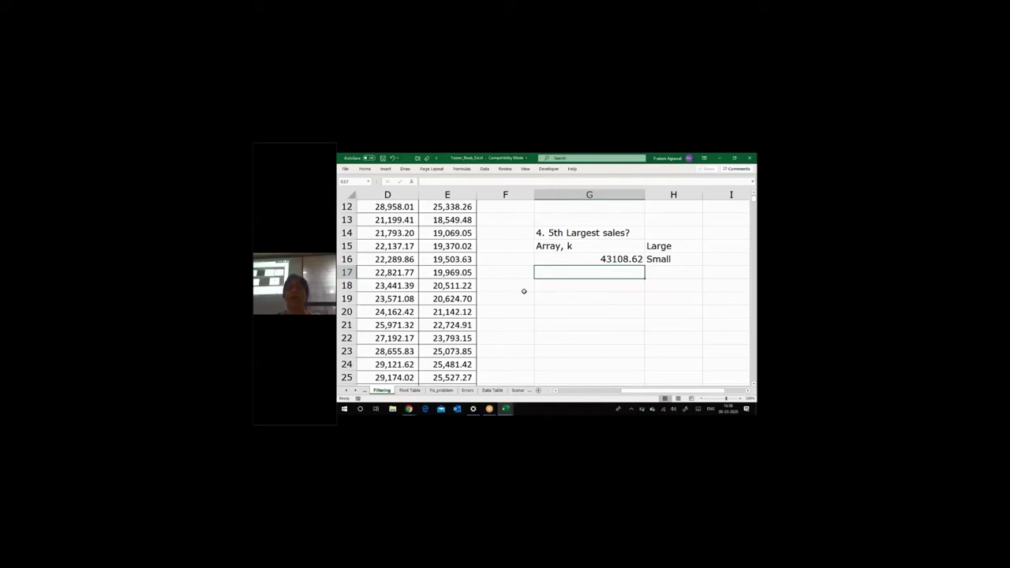
{"action": "key", "text": "alt+Tab"}
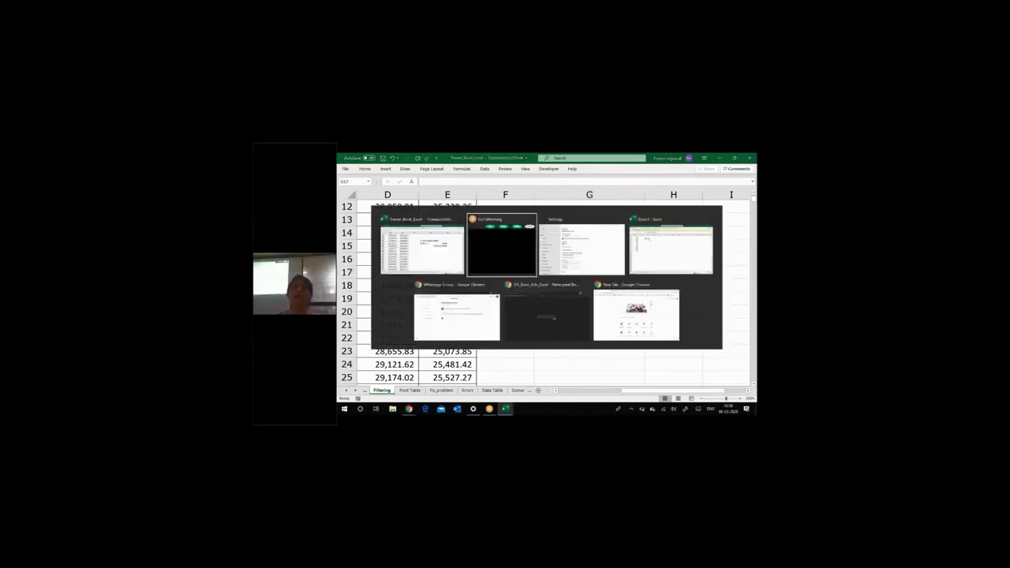
Head E2 of Book1's Jan sheet '3rd smallest exp' and zoom in.
{"action": "key", "text": "alt+Tab"}
{"action": "key", "text": "alt+Tab"}
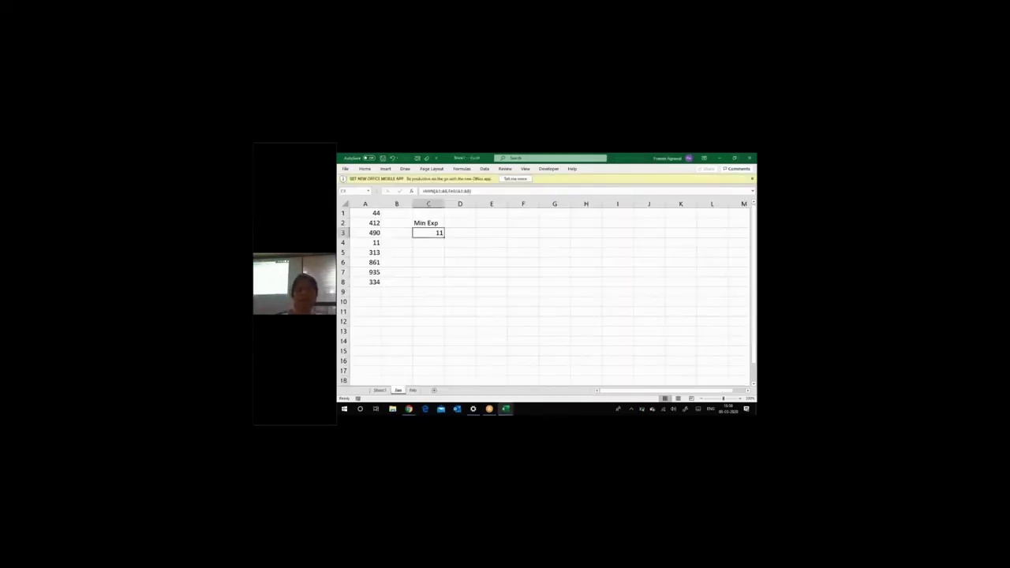
{"action": "left_click", "coordinate": [490, 222]}
{"action": "type", "text": "3rd smallest"}
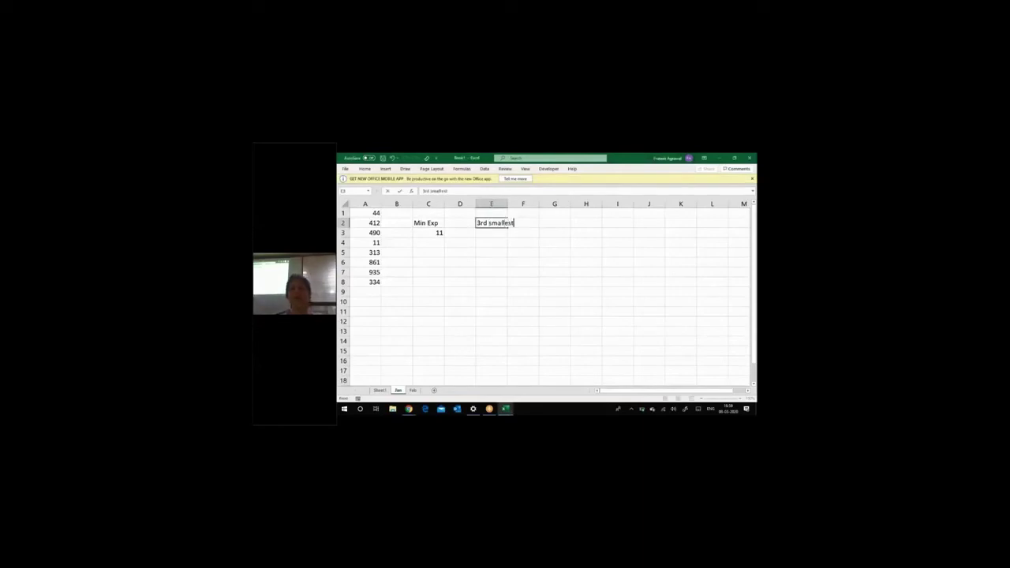
{"action": "type", "text": " exp"}
{"action": "key", "text": "Return"}
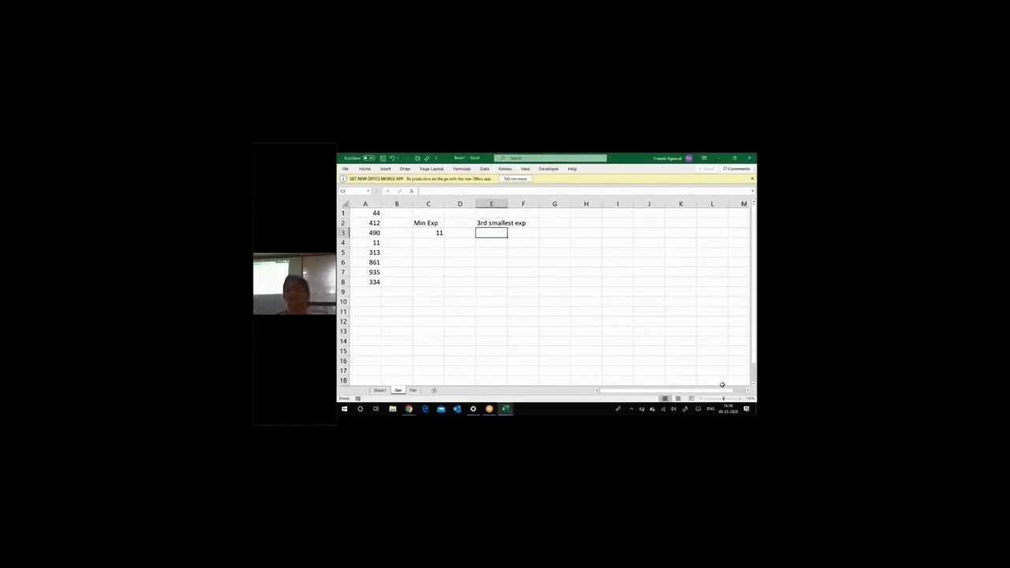
{"action": "left_click", "coordinate": [738, 399]}
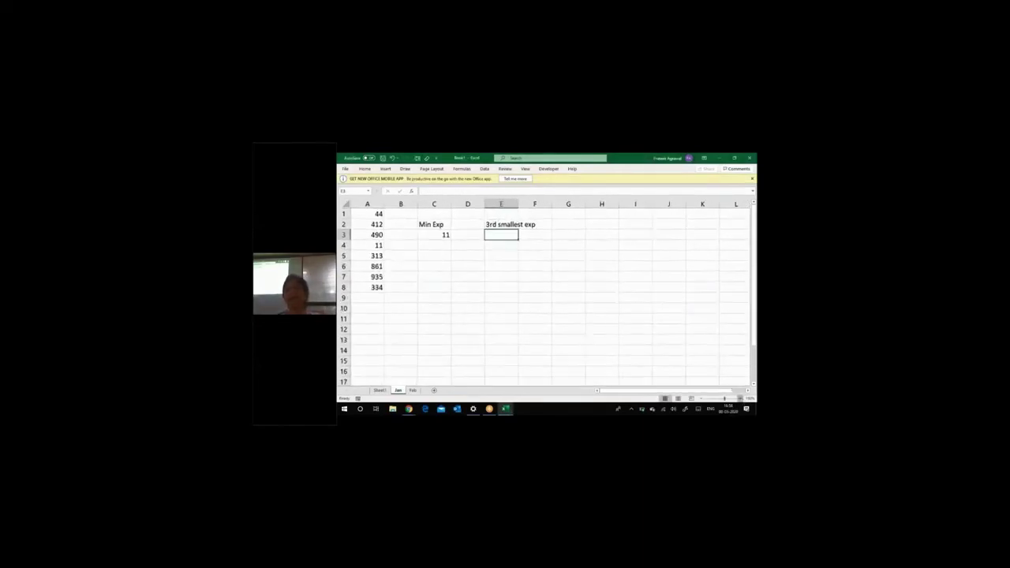
{"action": "left_click", "coordinate": [739, 398]}
{"action": "scroll", "coordinate": [604, 287], "scroll_direction": "up", "scroll_amount": 2, "text": "ctrl"}
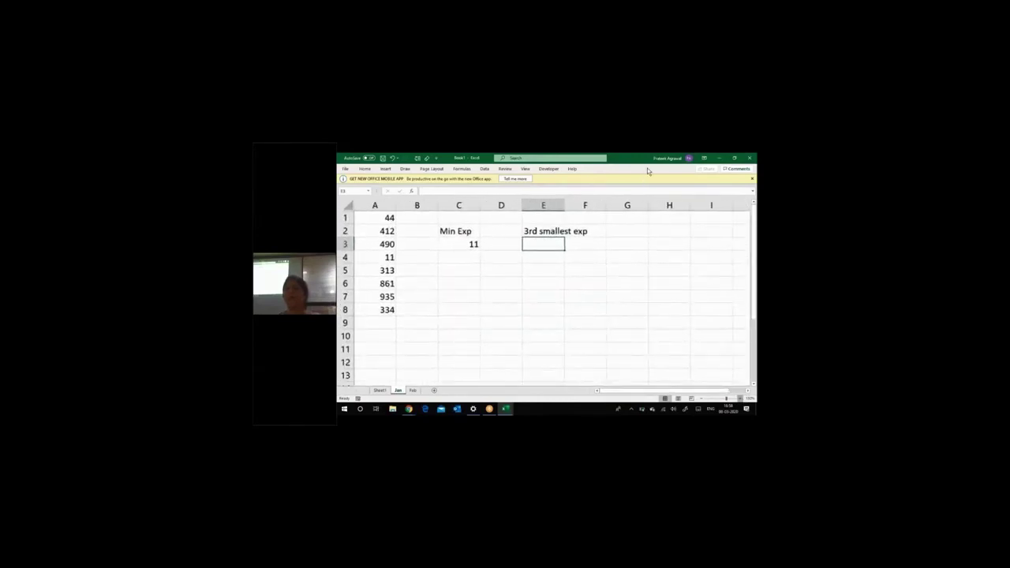
{"action": "scroll", "coordinate": [604, 287], "scroll_direction": "up", "scroll_amount": 1, "text": "ctrl"}
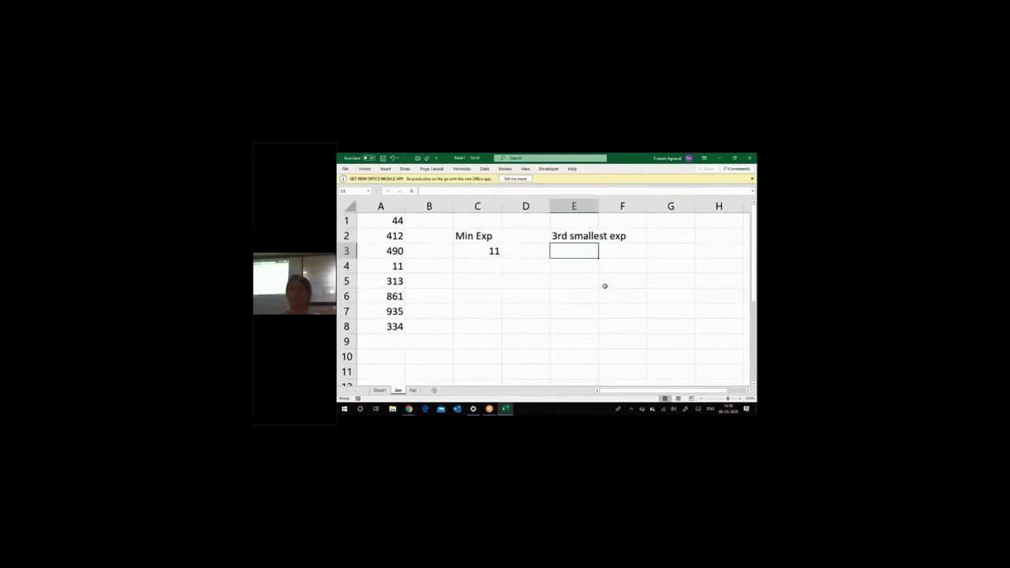
Build a SMALL formula in E3 over Jan's A1:A8 and Feb's A1:A8.
{"action": "key", "text": "F2"}
{"action": "type", "text": "=small"}
{"action": "key", "text": "Tab"}
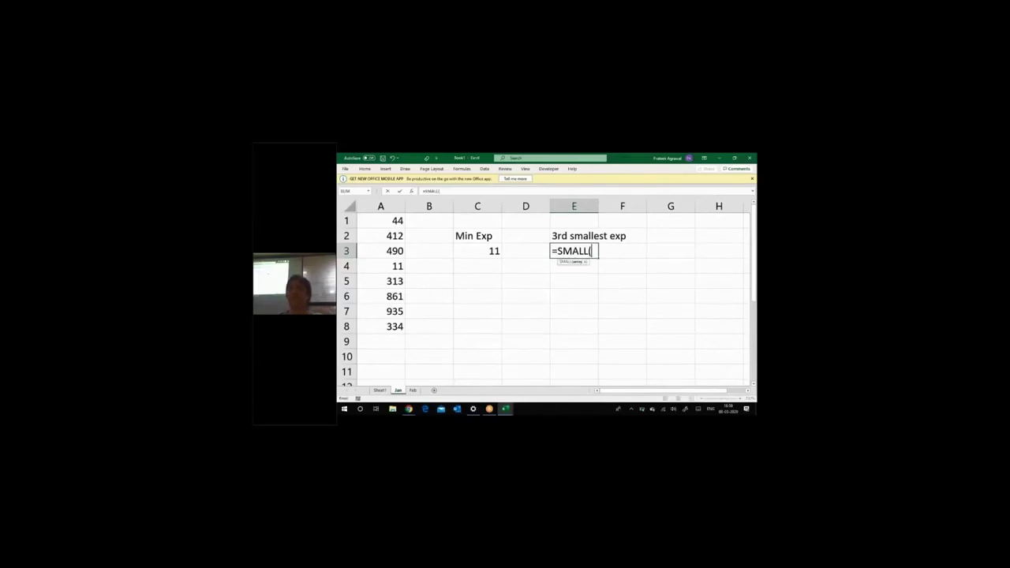
{"action": "left_click_drag", "start_coordinate": [386, 221], "coordinate": [399, 326]}
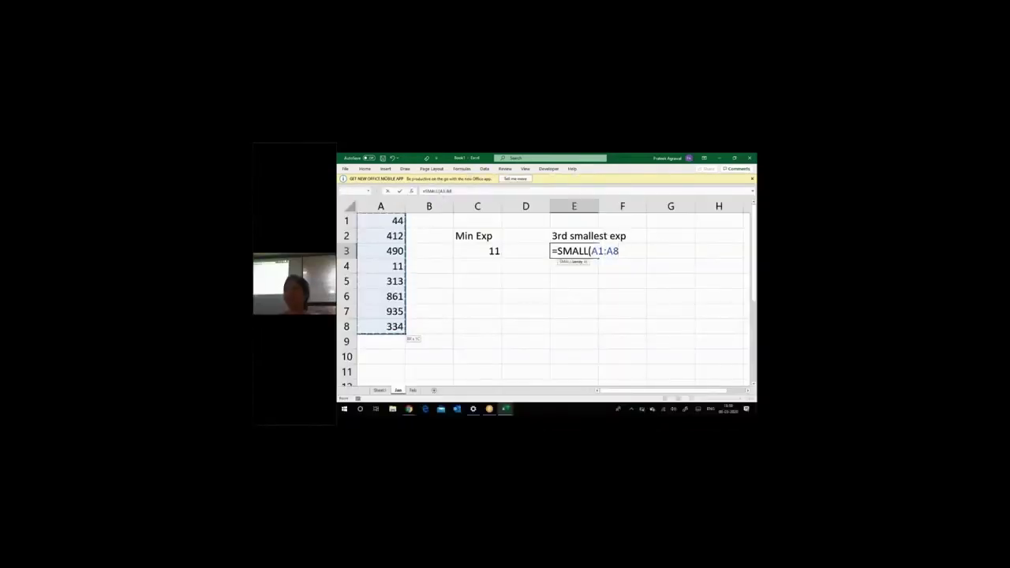
{"action": "type", "text": ","}
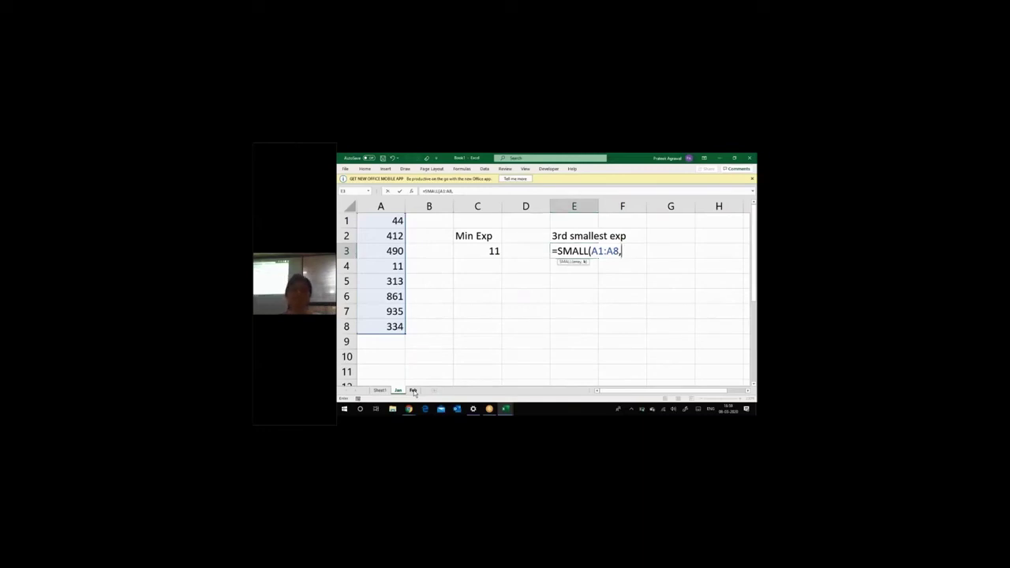
{"action": "left_click", "coordinate": [412, 390]}
{"action": "left_click", "coordinate": [373, 212]}
{"action": "left_click_drag", "start_coordinate": [373, 212], "coordinate": [378, 282]}
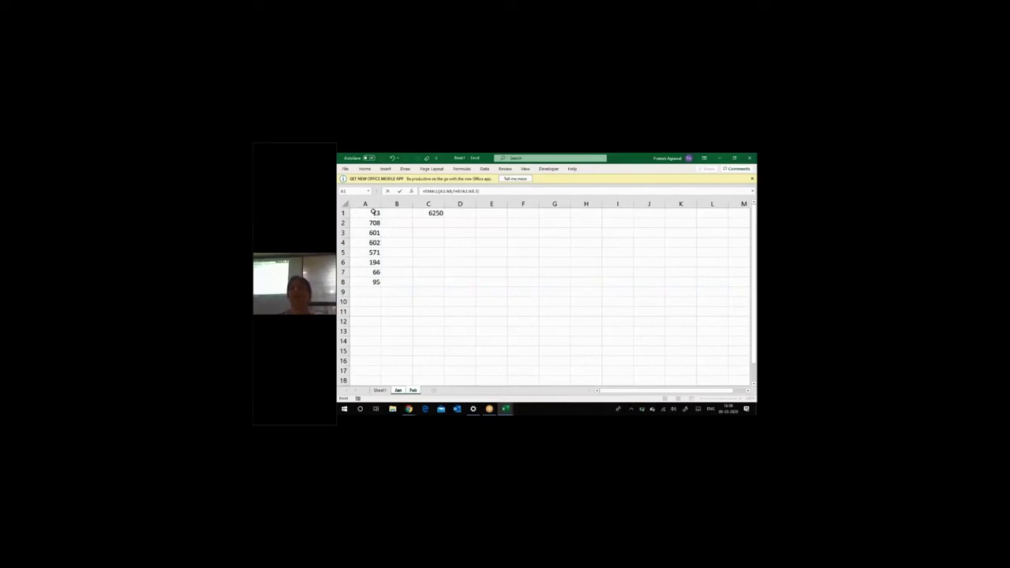
{"action": "left_click", "coordinate": [398, 391]}
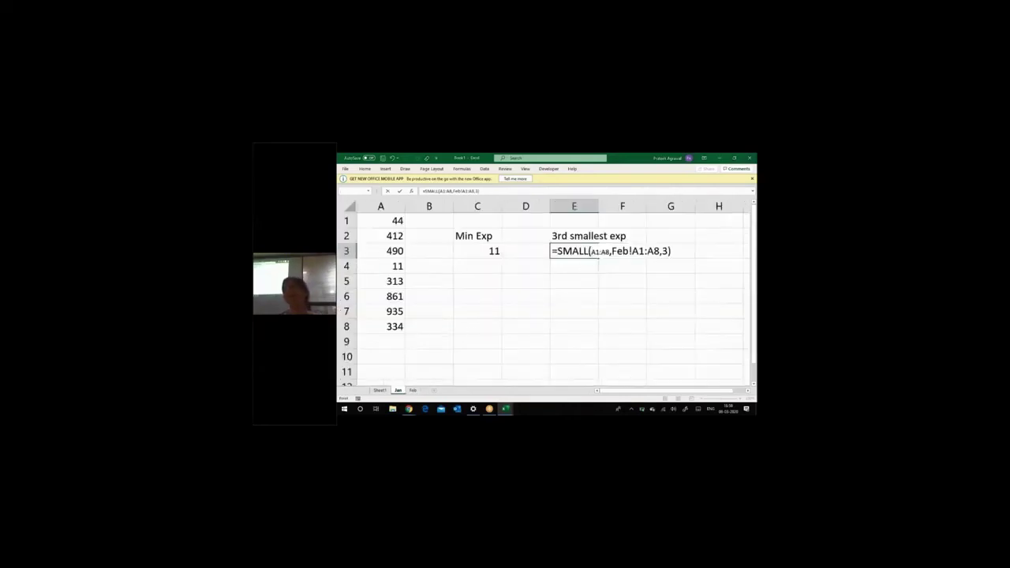
Confirm it, dismiss the too-many-arguments error, cancel the entry, and switch windows.
{"action": "key", "text": "Return"}
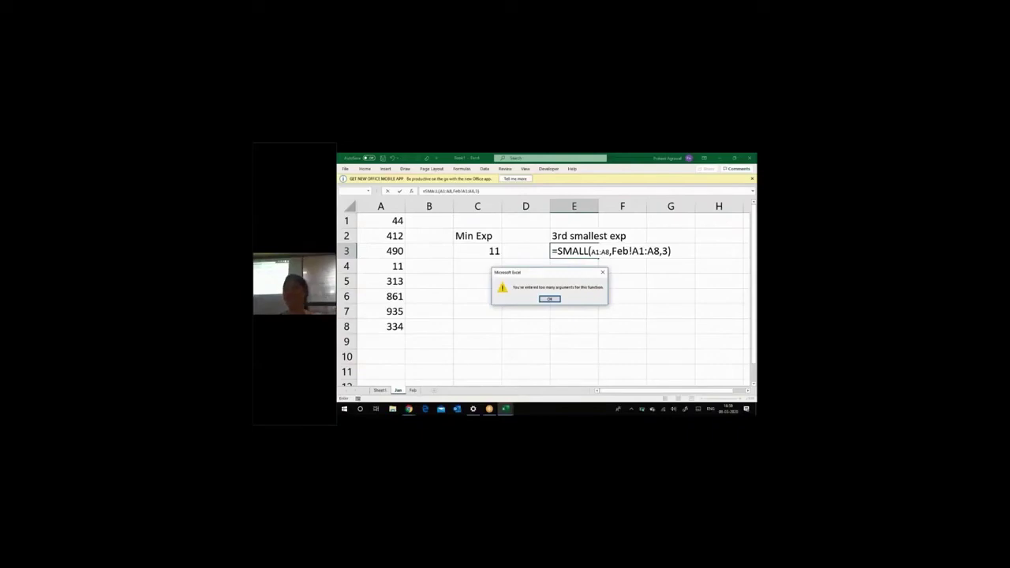
{"action": "key", "text": "Return"}
{"action": "key", "text": "Escape"}
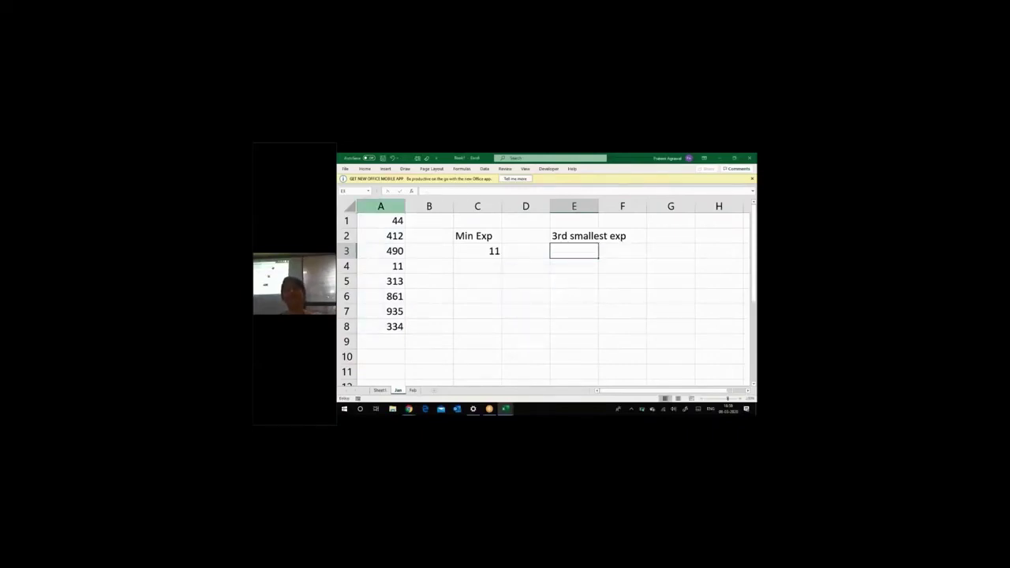
{"action": "key", "text": "alt+Tab"}
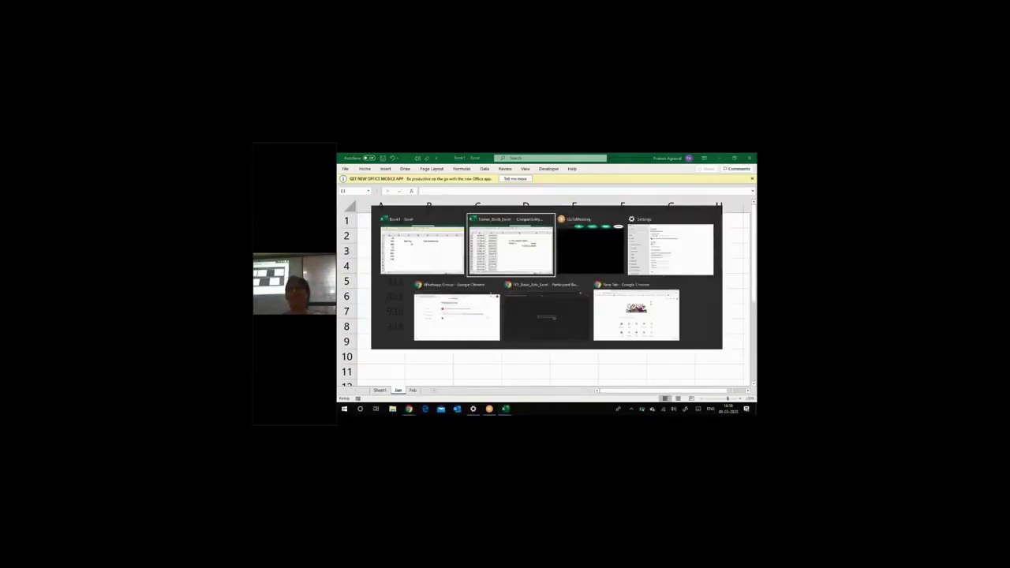
Set the display resolution back to 800 × 600 and return to Book1.
{"action": "key", "text": "Tab"}
{"action": "key", "text": "Tab"}
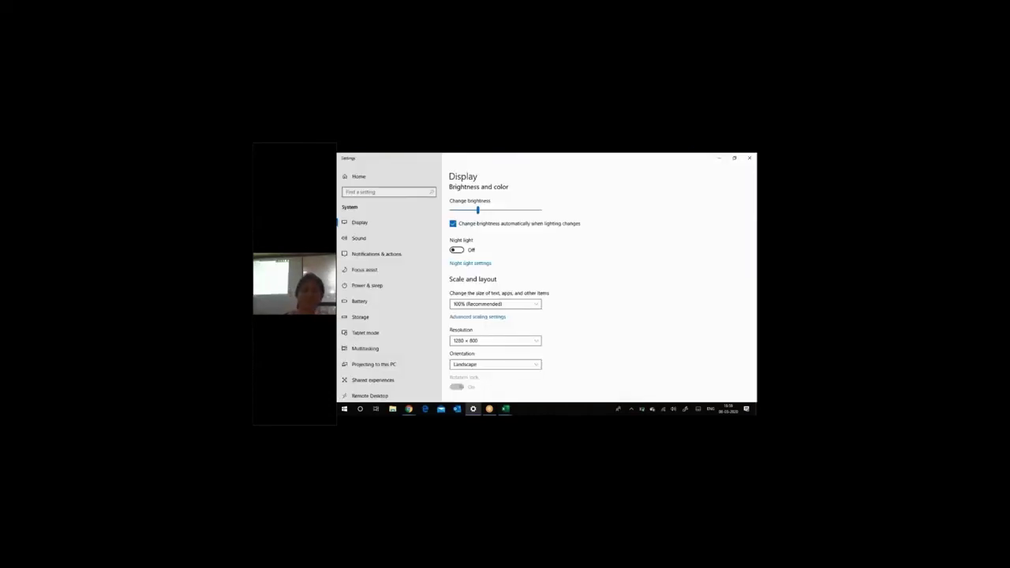
{"action": "left_click", "coordinate": [494, 340]}
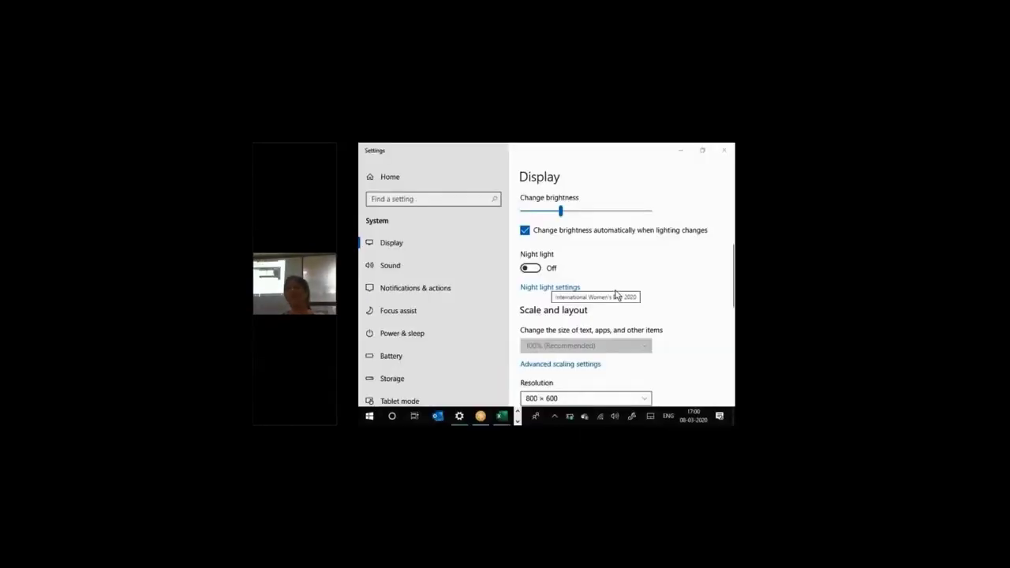
{"action": "key", "text": "alt+Tab"}
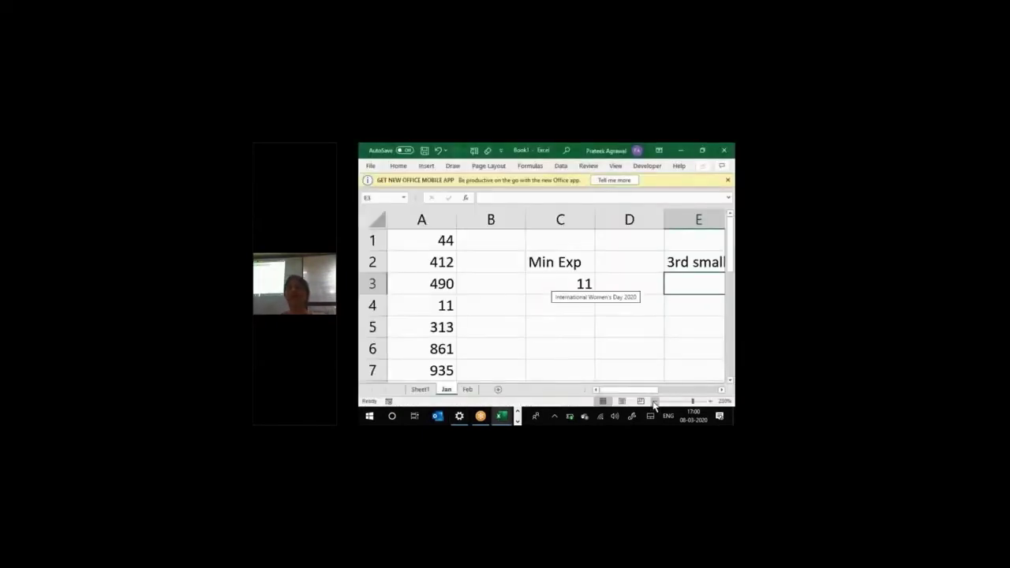
Begin =SMALL(A1:A8, in E3, using Jan's values as the array.
{"action": "type", "text": "=sma"}
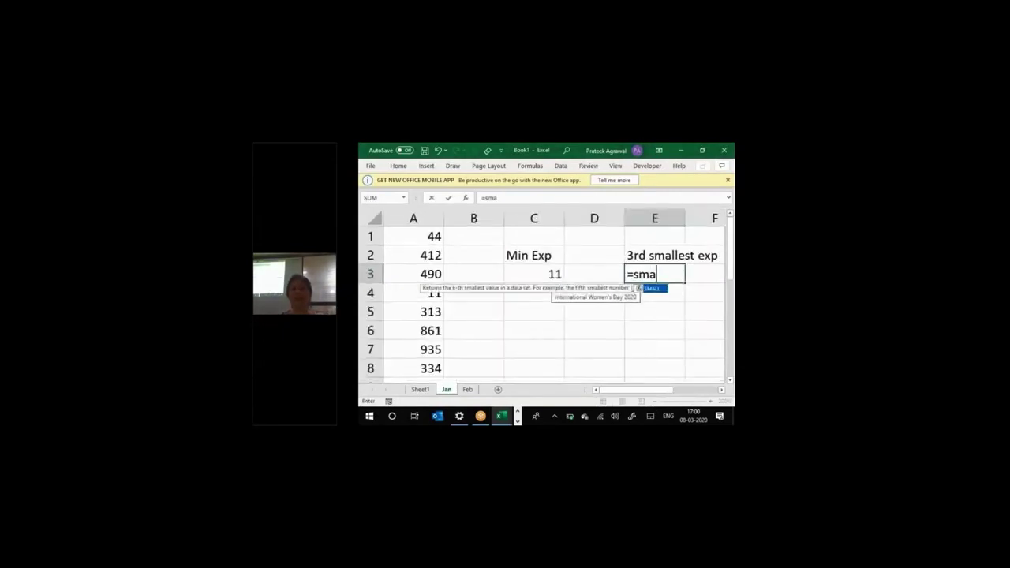
{"action": "key", "text": "Tab"}
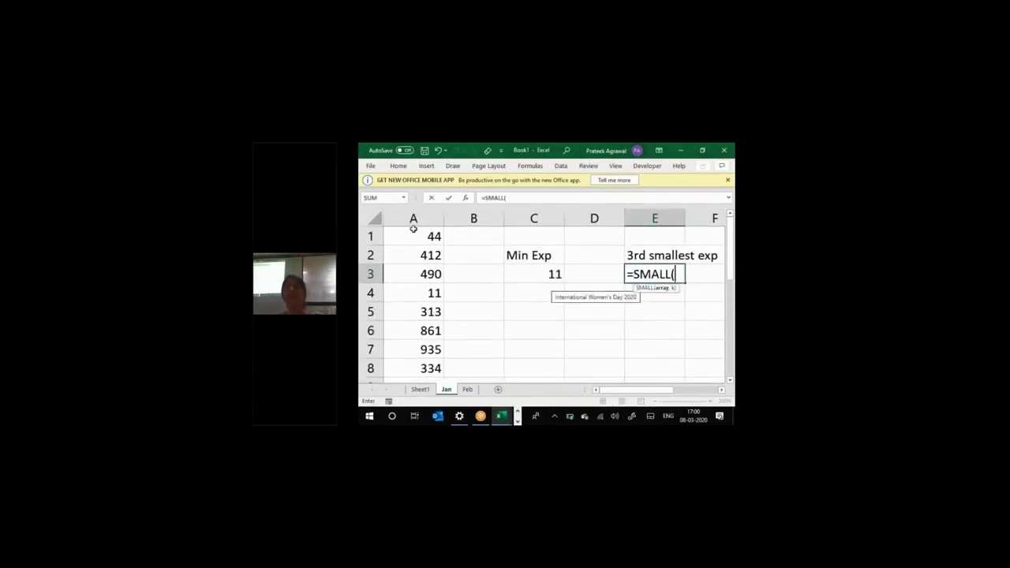
{"action": "left_click", "coordinate": [419, 238]}
{"action": "key", "text": "ctrl+shift+Down"}
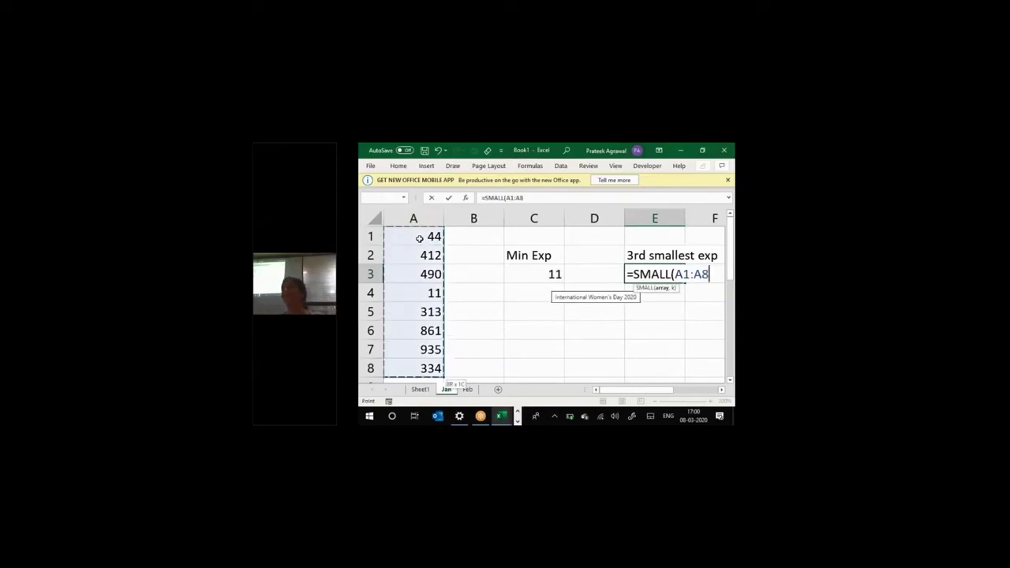
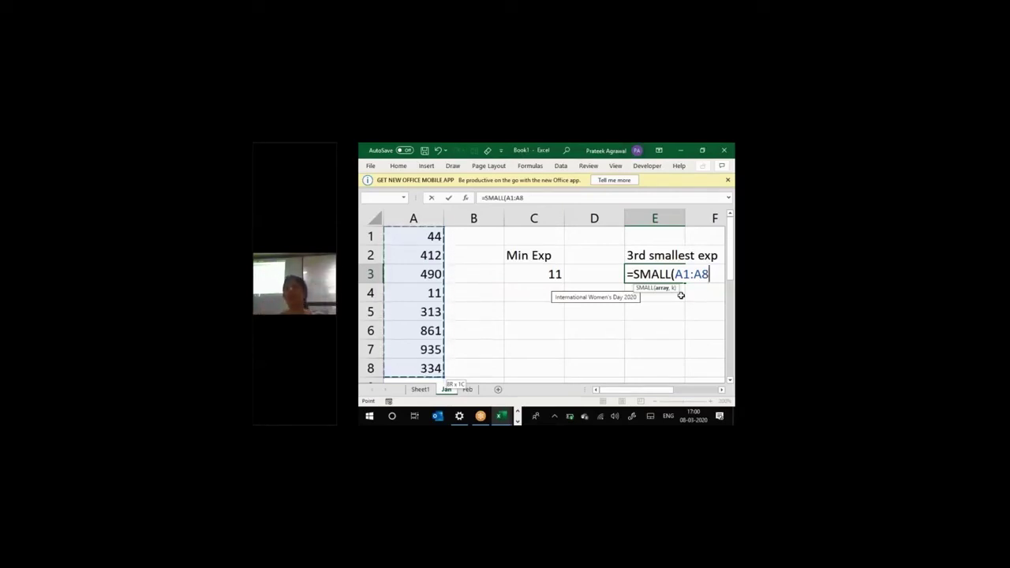
Cancel the unfinished formula and paste the Feb sheet's values below the Jan list at A9.
{"action": "key", "text": "Escape"}
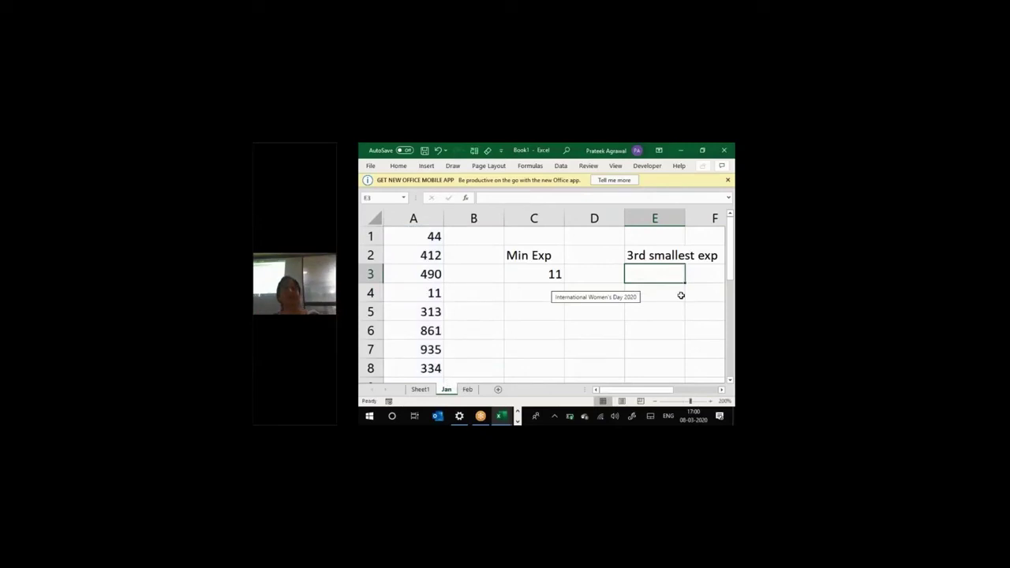
{"action": "key", "text": "Left"}
{"action": "key", "text": "Left"}
{"action": "key", "text": "Left"}
{"action": "key", "text": "ctrl+Page_Down"}
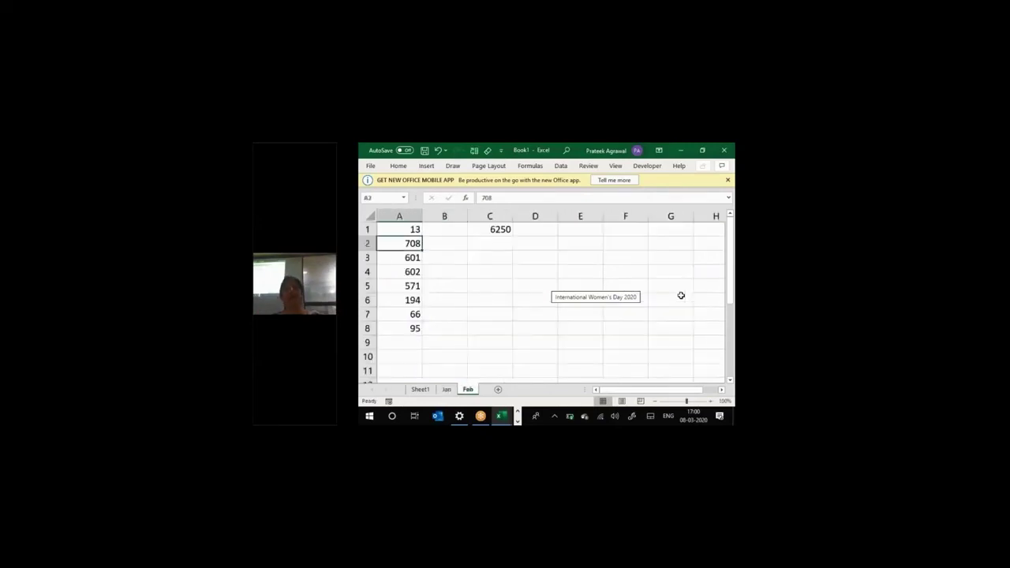
{"action": "key", "text": "ctrl+c"}
{"action": "key", "text": "ctrl+Page_Up"}
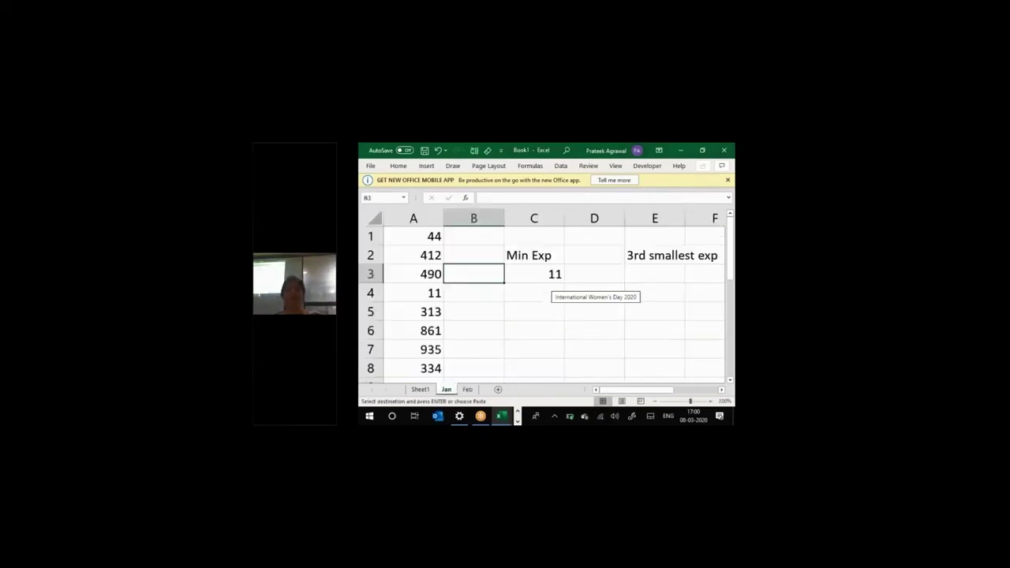
{"action": "key", "text": "Down"}
{"action": "key", "text": "Down"}
{"action": "key", "text": "Left"}
{"action": "key", "text": "Down"}
{"action": "key", "text": "Down"}
{"action": "key", "text": "Down"}
{"action": "key", "text": "Down"}
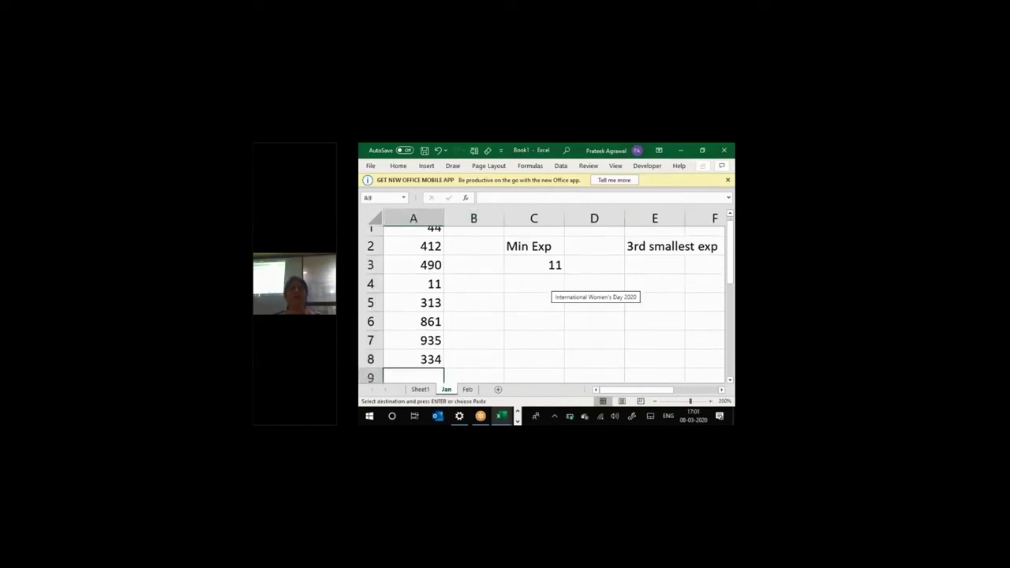
{"action": "key", "text": "ctrl+v"}
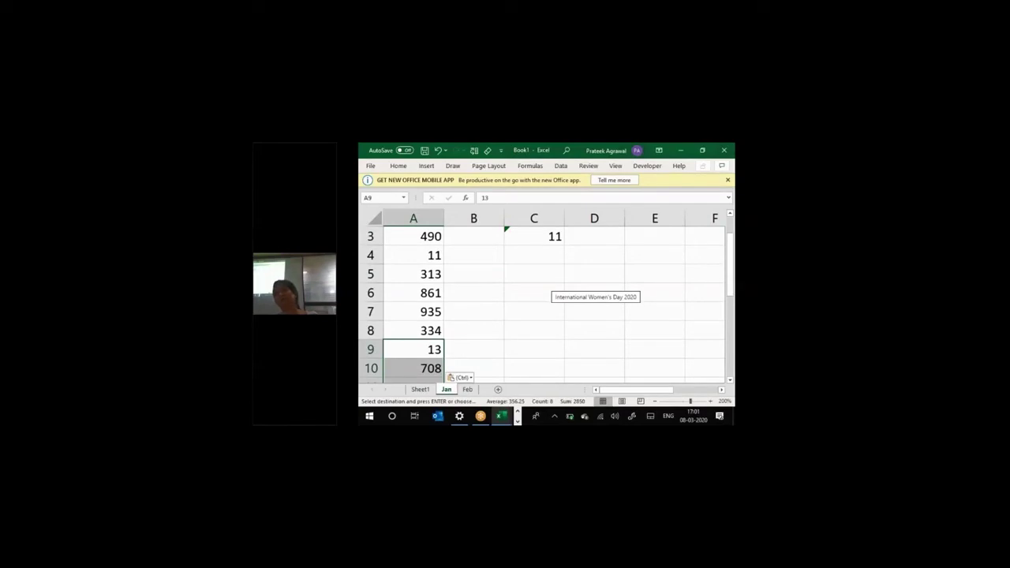
{"action": "key", "text": "Up"}
{"action": "key", "text": "Up"}
{"action": "key", "text": "Up"}
{"action": "key", "text": "Up"}
{"action": "key", "text": "Up"}
{"action": "key", "text": "Up"}
{"action": "key", "text": "Up"}
{"action": "key", "text": "Up"}
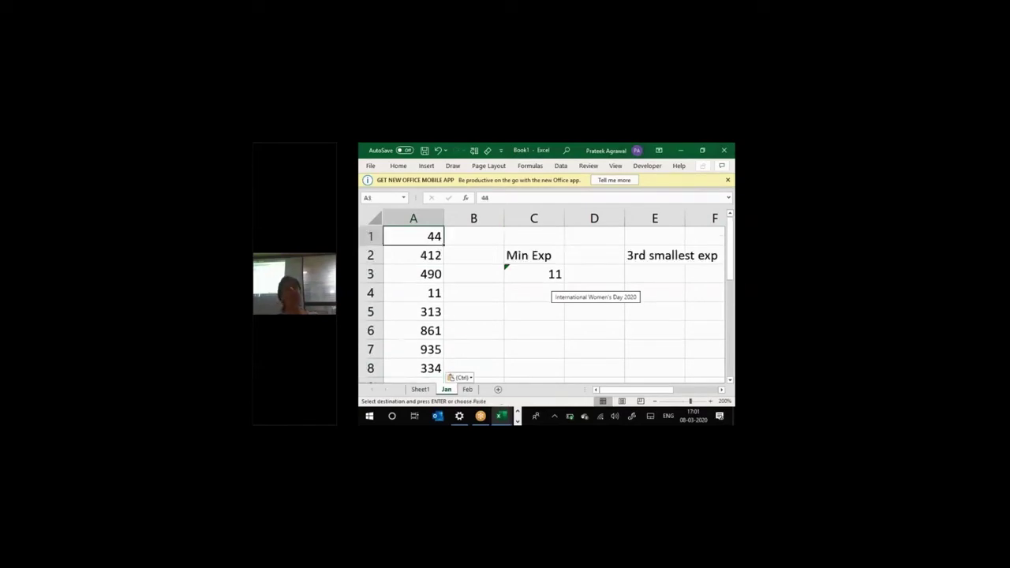
{"action": "key", "text": "Right"}
{"action": "key", "text": "Right"}
Enter =SMALL(A1:A16,3) in E3 to get 44 as the 3rd smallest value.
{"action": "key", "text": "Right"}
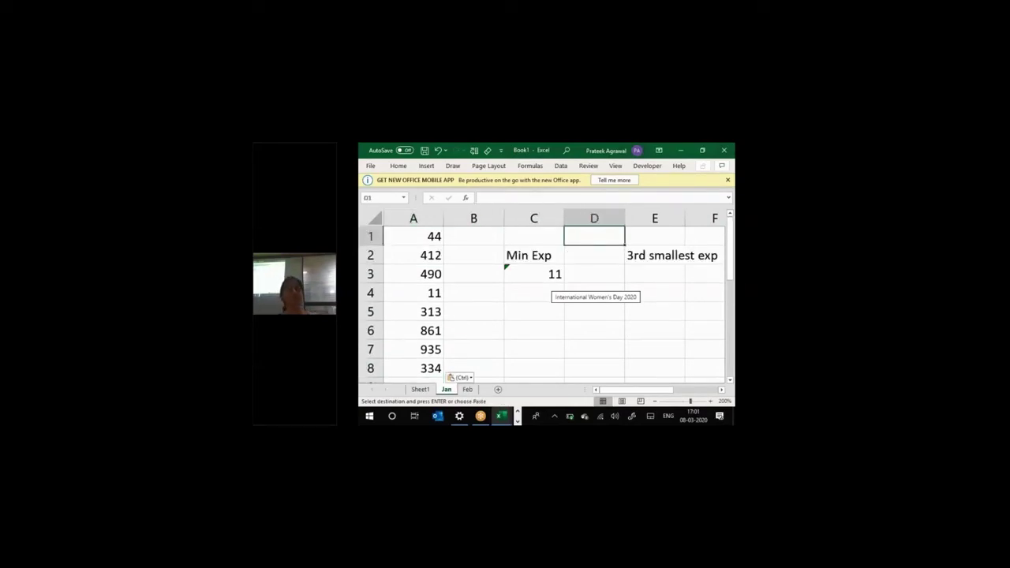
{"action": "key", "text": "Down"}
{"action": "key", "text": "Down"}
{"action": "key", "text": "Right"}
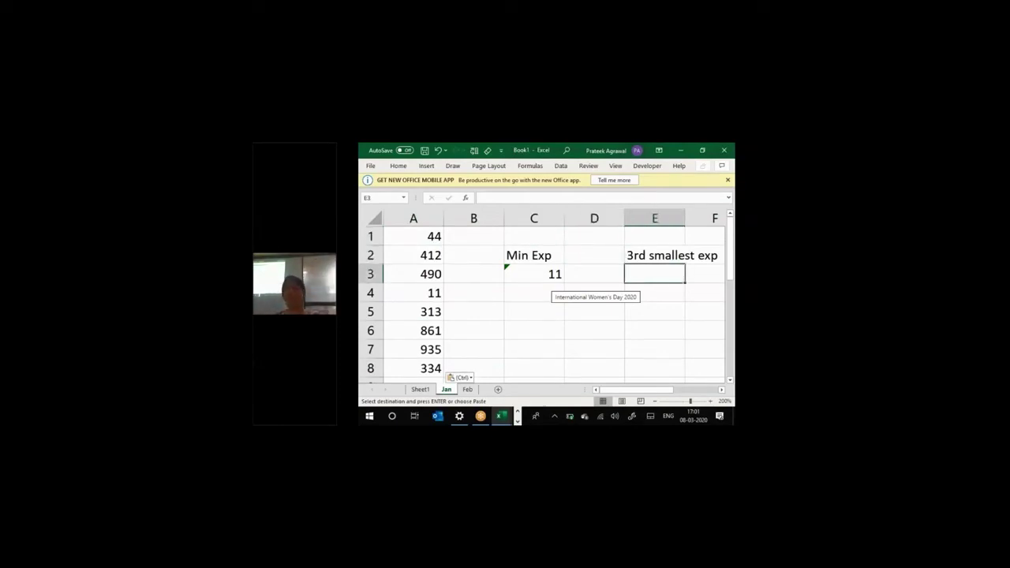
{"action": "type", "text": "=sm"}
{"action": "key", "text": "Tab"}
{"action": "type", "text": "C3"}
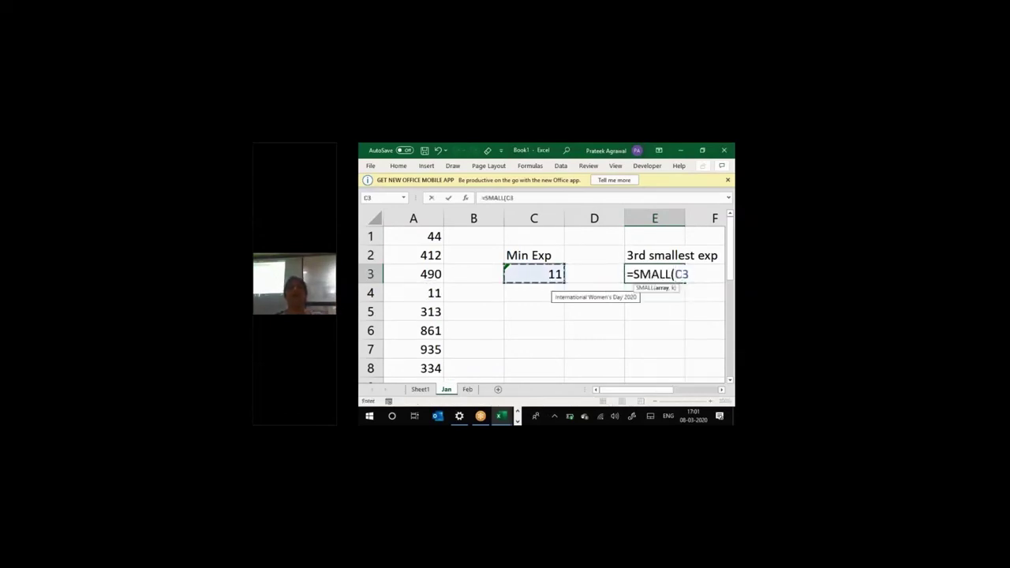
{"action": "key", "text": "Up"}
{"action": "key", "text": "Left"}
{"action": "key", "text": "Up"}
{"action": "key", "text": "Left"}
{"action": "key", "text": "shift+Down"}
{"action": "key", "text": "shift+Down"}
{"action": "key", "text": "shift+Down"}
{"action": "key", "text": "shift+Down"}
{"action": "key", "text": "shift+Down"}
{"action": "key", "text": "shift+Down"}
{"action": "key", "text": "shift+Down"}
{"action": "key", "text": "shift+Down"}
{"action": "key", "text": "shift+Down"}
{"action": "key", "text": "shift+Down"}
{"action": "key", "text": "shift+Down"}
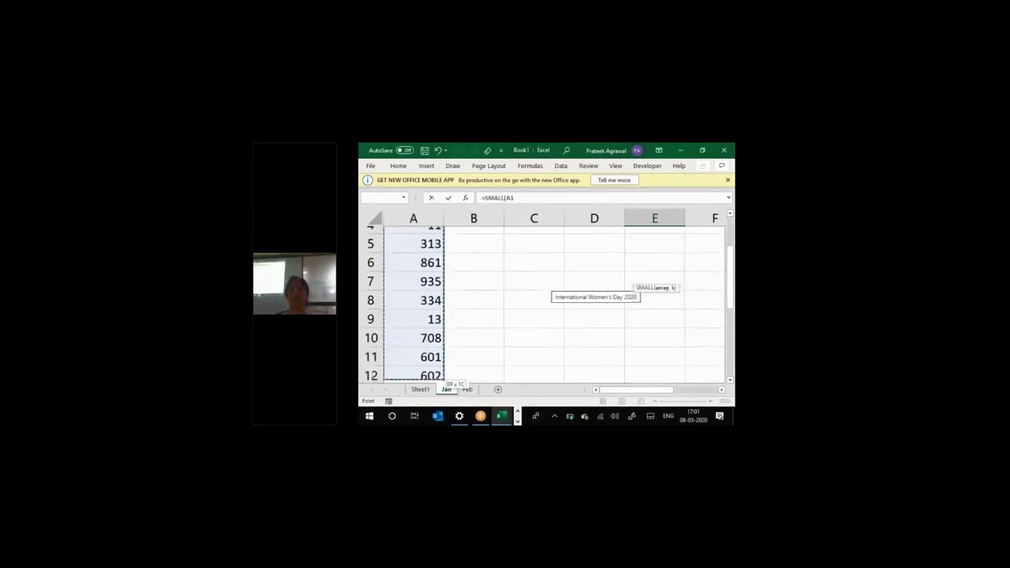
{"action": "key", "text": "shift+Down"}
{"action": "key", "text": "shift+Down"}
{"action": "key", "text": "shift+Down"}
{"action": "key", "text": "shift+Down"}
{"action": "type", "text": ",3"}
{"action": "key", "text": "Return"}
{"action": "key", "text": "Up"}
{"action": "scroll", "coordinate": [546, 299], "scroll_direction": "up", "scroll_amount": 2}
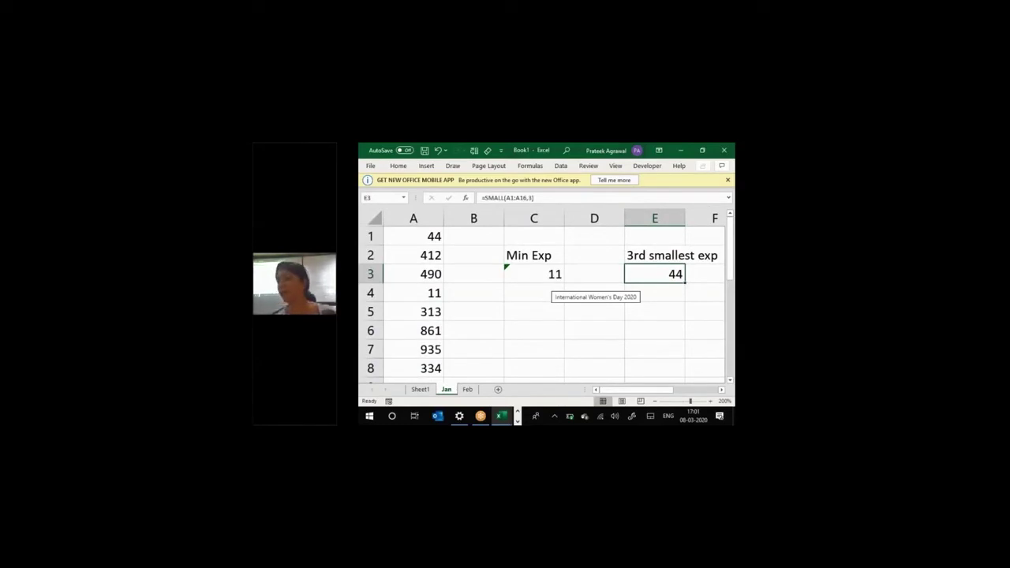
Switch to the car-sales workbook and select G18 on the Filtering sheet.
{"action": "key", "text": "alt+Tab"}
{"action": "key", "text": "alt+Tab"}
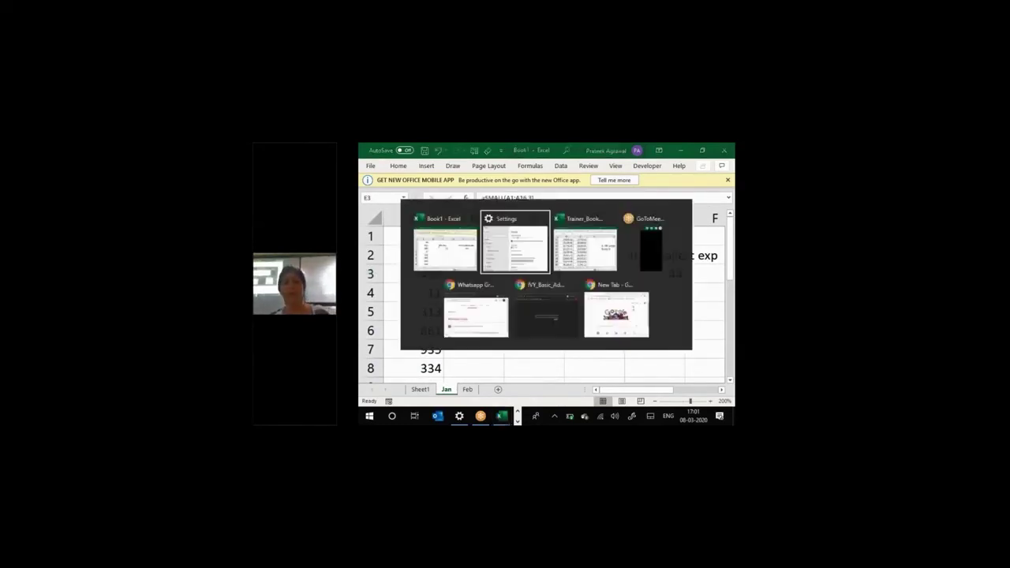
{"action": "key", "text": "Right"}
{"action": "key", "text": "Right"}
{"action": "key", "text": "Right"}
{"action": "key", "text": "Right"}
{"action": "key", "text": "Right"}
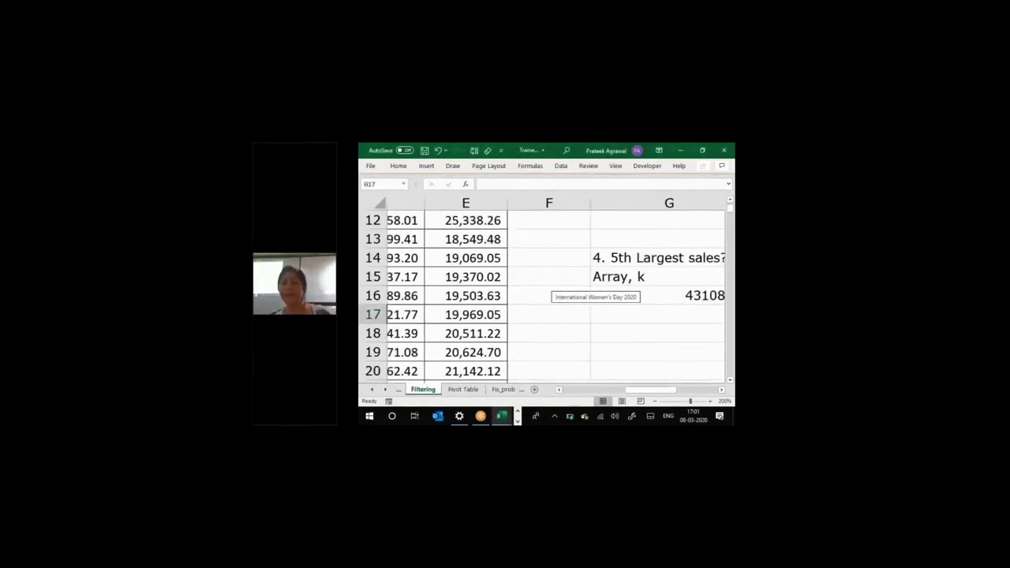
{"action": "key", "text": "Left"}
{"action": "key", "text": "Left"}
{"action": "key", "text": "Left"}
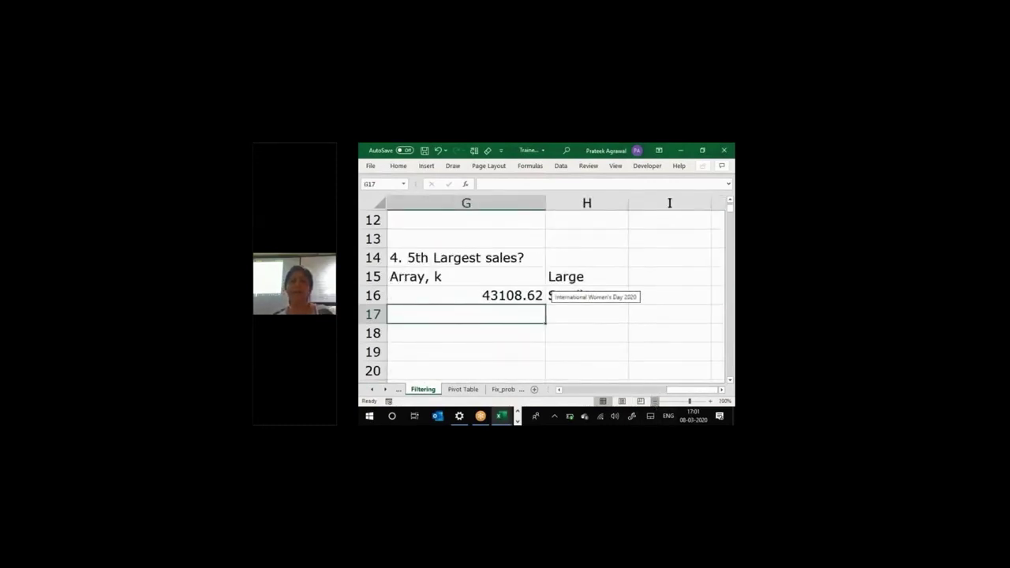
{"action": "scroll", "coordinate": [541, 288], "scroll_direction": "down", "scroll_amount": 1}
{"action": "scroll", "coordinate": [541, 289], "scroll_direction": "down", "scroll_amount": 1}
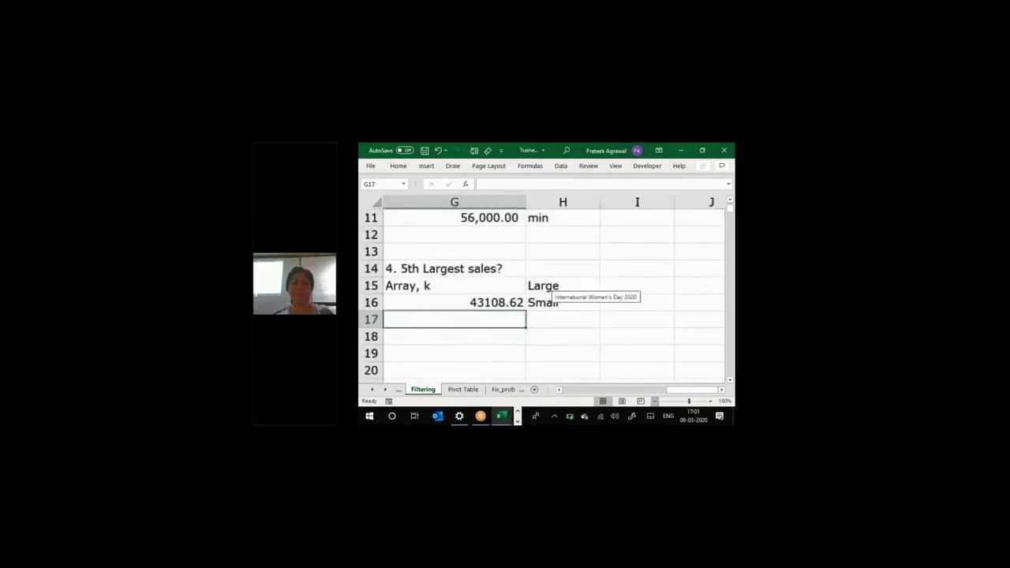
{"action": "key", "text": "Left"}
{"action": "key", "text": "Down"}
{"action": "key", "text": "Right"}
Enter the question '5. How many cars sold?' in G18.
{"action": "type", "text": "5. How ma"}
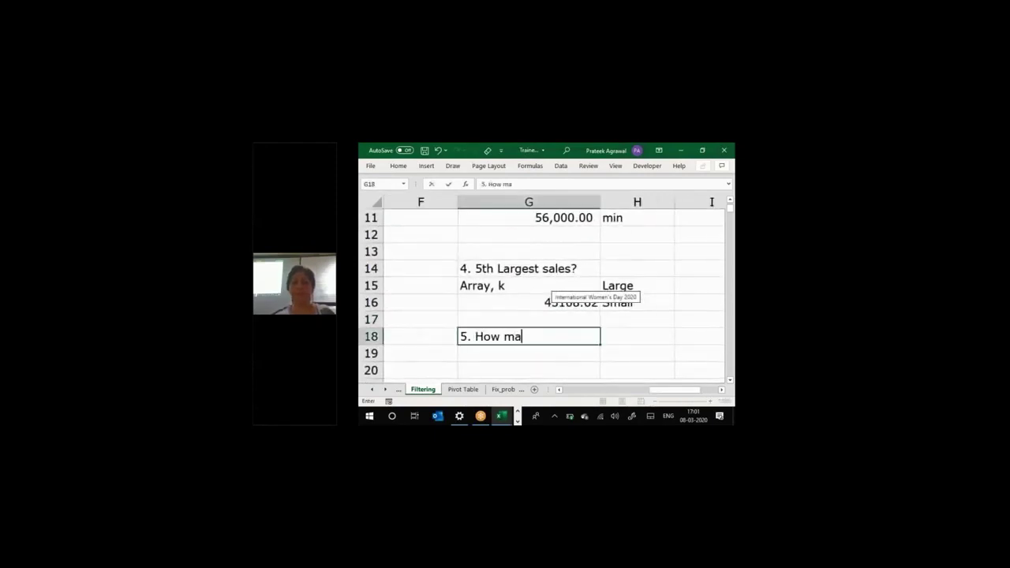
{"action": "type", "text": "nycca"}
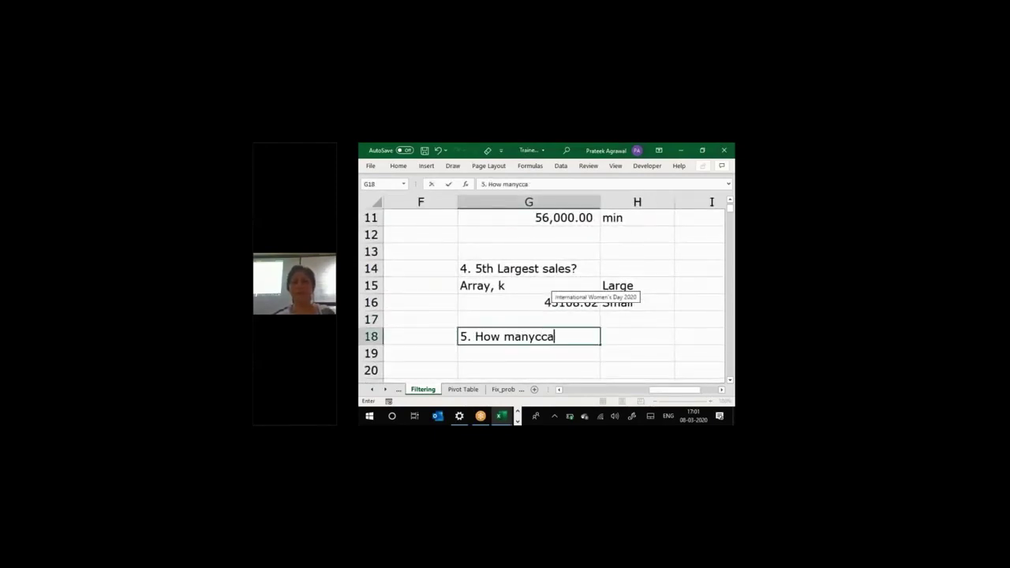
{"action": "key", "text": "BackSpace"}
{"action": "key", "text": "BackSpace"}
{"action": "type", "text": "= acr"}
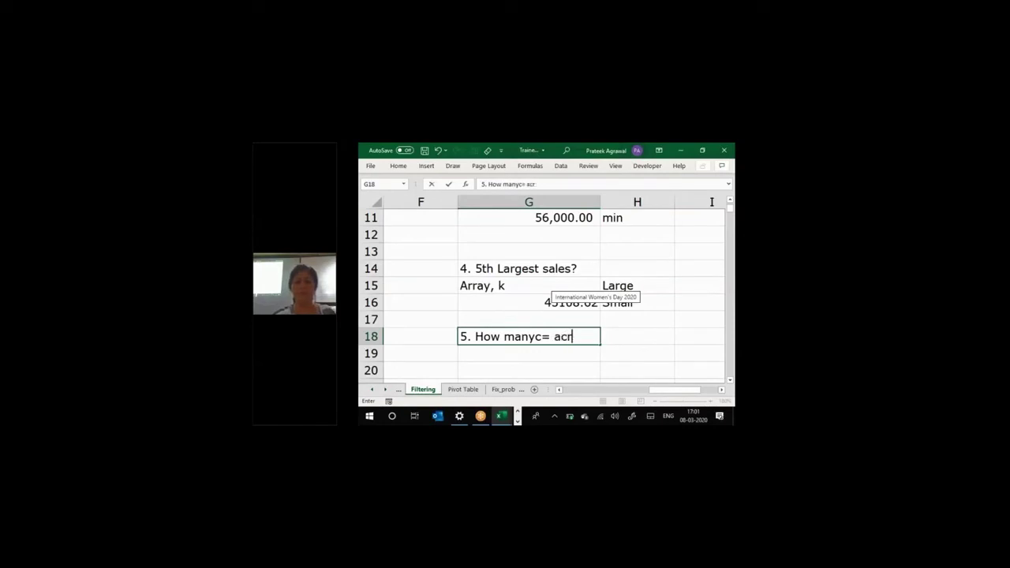
{"action": "key", "text": "BackSpace"}
{"action": "key", "text": "BackSpace"}
{"action": "key", "text": "BackSpace"}
{"action": "key", "text": "BackSpace"}
{"action": "key", "text": "BackSpace"}
{"action": "type", "text": "cas"}
{"action": "key", "text": "BackSpace"}
{"action": "type", "text": "rs sold?"}
{"action": "key", "text": "Return"}
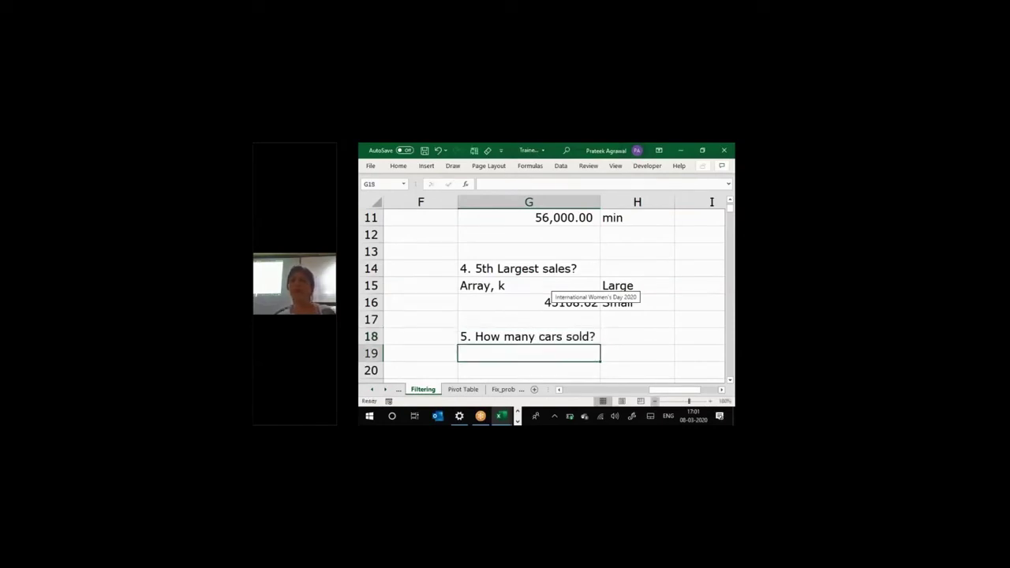
Check the sales table's header row, then settle on H19 beside the new question.
{"action": "key", "text": "Return"}
{"action": "key", "text": "Down"}
{"action": "key", "text": "Down"}
{"action": "key", "text": "Down"}
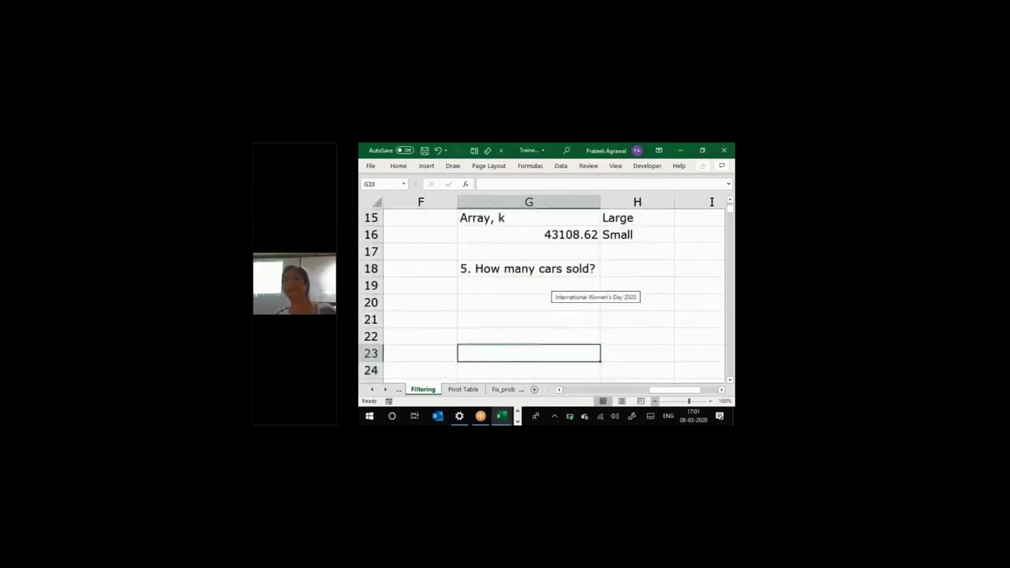
{"action": "key", "text": "Up"}
{"action": "key", "text": "Up"}
{"action": "key", "text": "Up"}
{"action": "key", "text": "Up"}
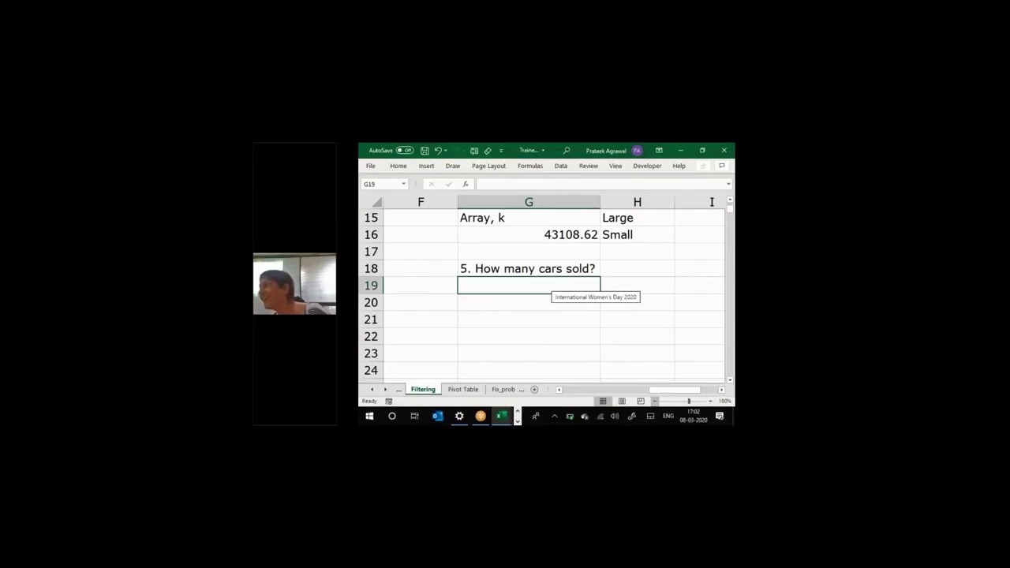
{"action": "left_click", "coordinate": [420, 285]}
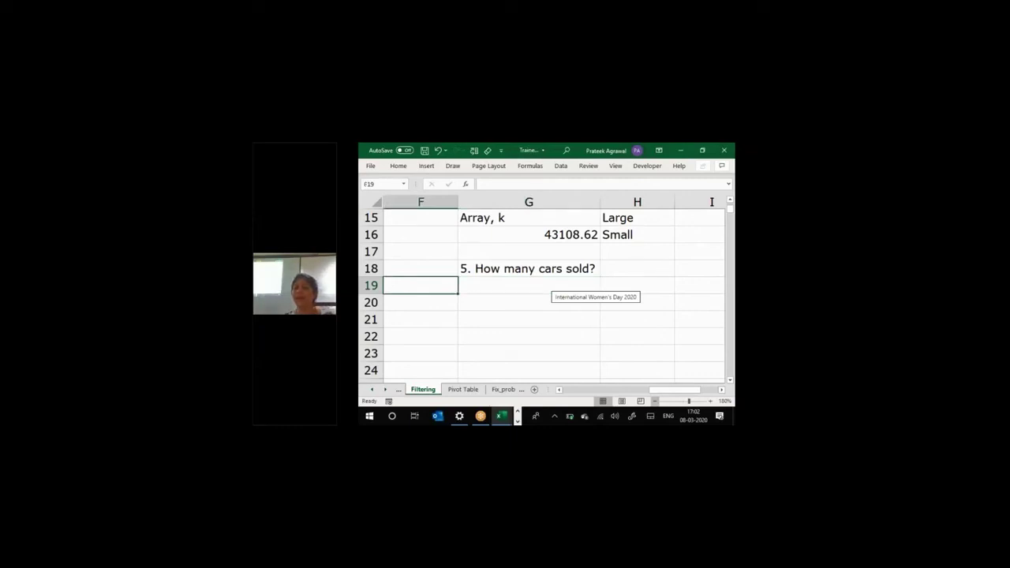
{"action": "key", "text": "Home"}
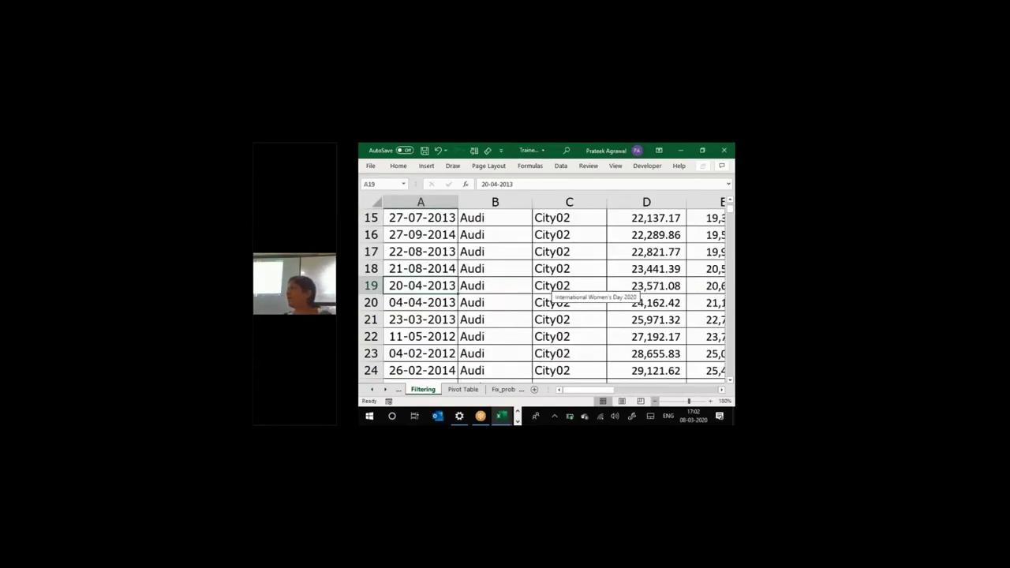
{"action": "key", "text": "ctrl+Up"}
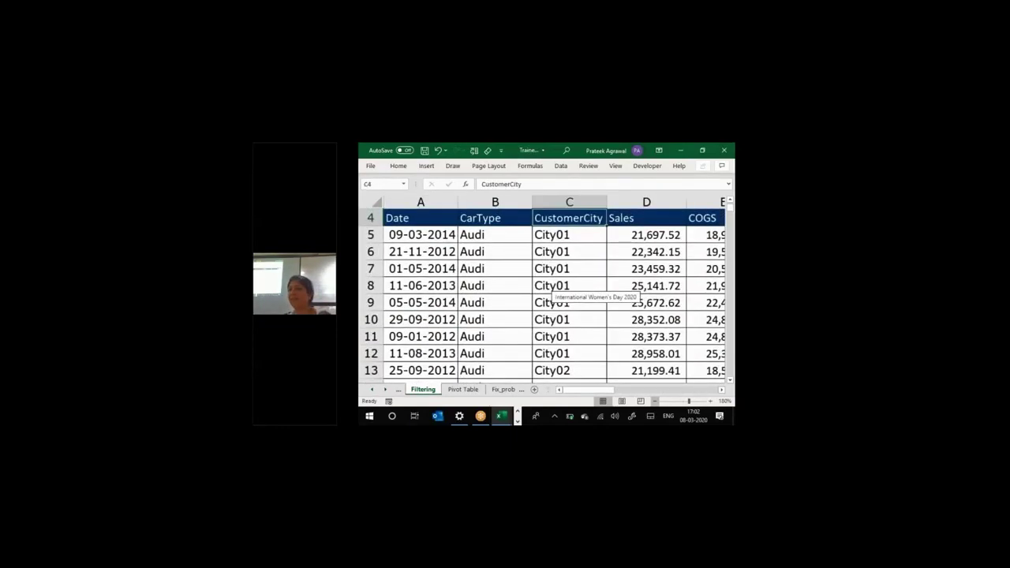
{"action": "key", "text": "ctrl+Right"}
{"action": "key", "text": "Right"}
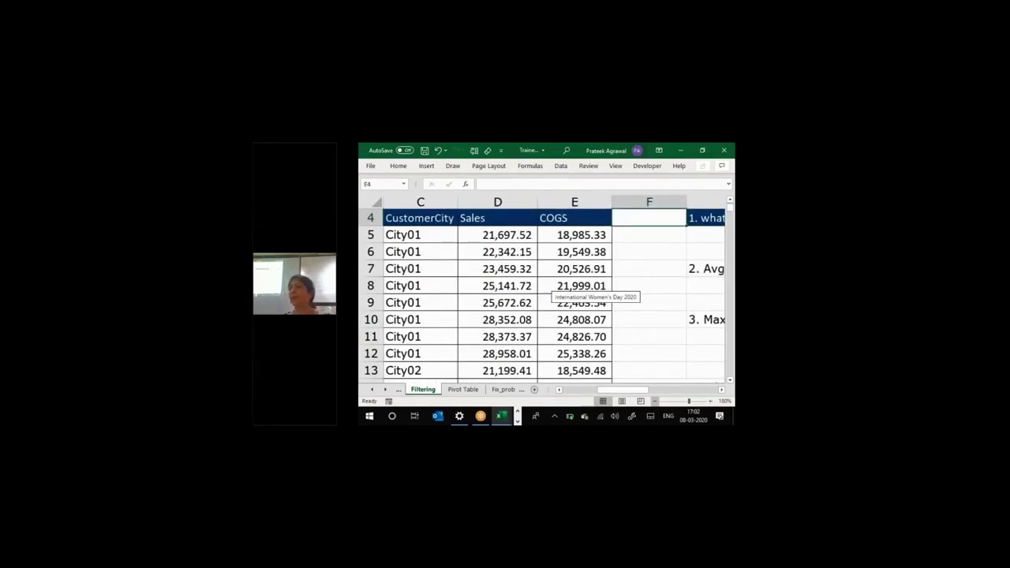
{"action": "key", "text": "Right"}
{"action": "key", "text": "Right"}
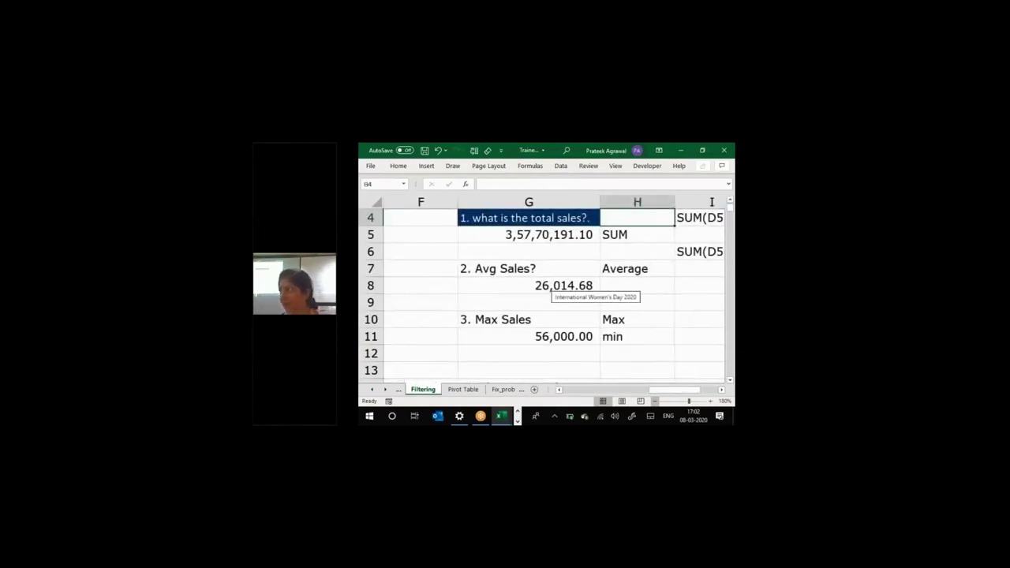
{"action": "key", "text": "Down"}
{"action": "key", "text": "Down"}
{"action": "key", "text": "Down"}
{"action": "key", "text": "Down"}
{"action": "key", "text": "Down"}
{"action": "key", "text": "Down"}
{"action": "key", "text": "Down"}
{"action": "key", "text": "Down"}
{"action": "key", "text": "Down"}
{"action": "key", "text": "Down"}
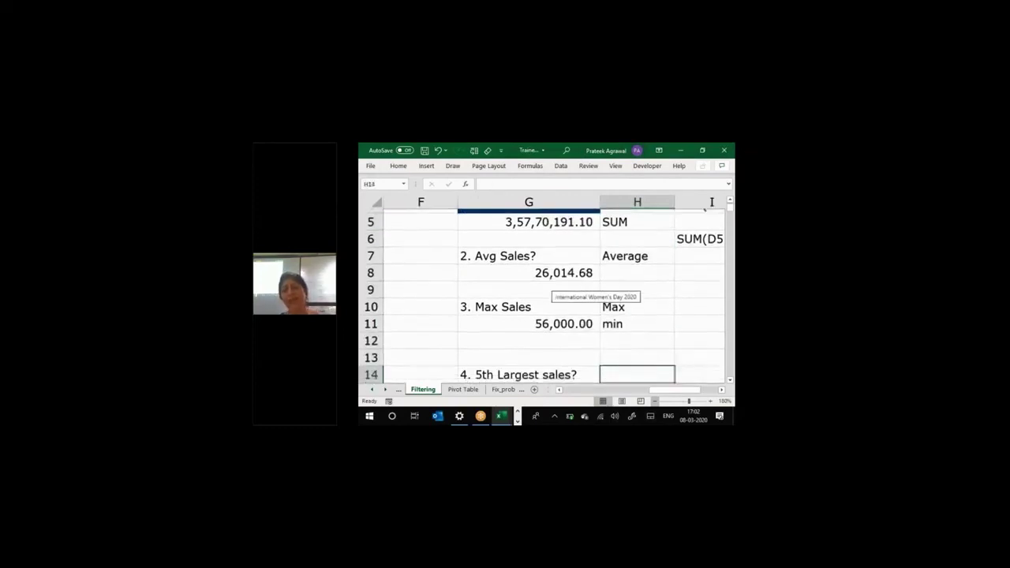
{"action": "key", "text": "Down"}
{"action": "key", "text": "Down"}
{"action": "key", "text": "Down"}
{"action": "key", "text": "Down"}
{"action": "key", "text": "Down"}
{"action": "key", "text": "Down"}
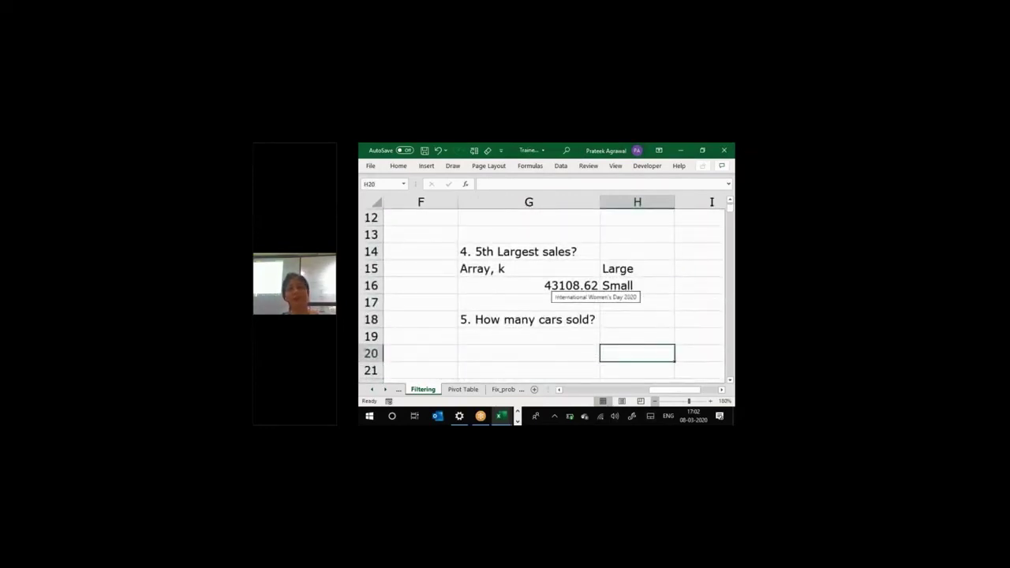
{"action": "key", "text": "Up"}
Label H19 'count' and enter =COUNT(B5:B1379) in G19, which returns 0.
{"action": "type", "text": "count"}
{"action": "key", "text": "Return"}
{"action": "key", "text": "Left"}
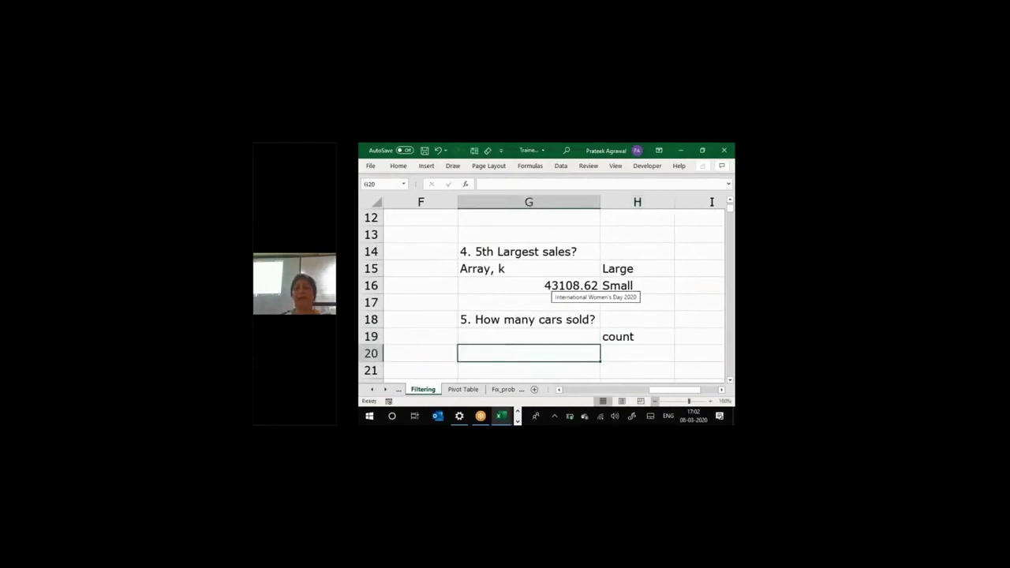
{"action": "key", "text": "Up"}
{"action": "type", "text": "=count"}
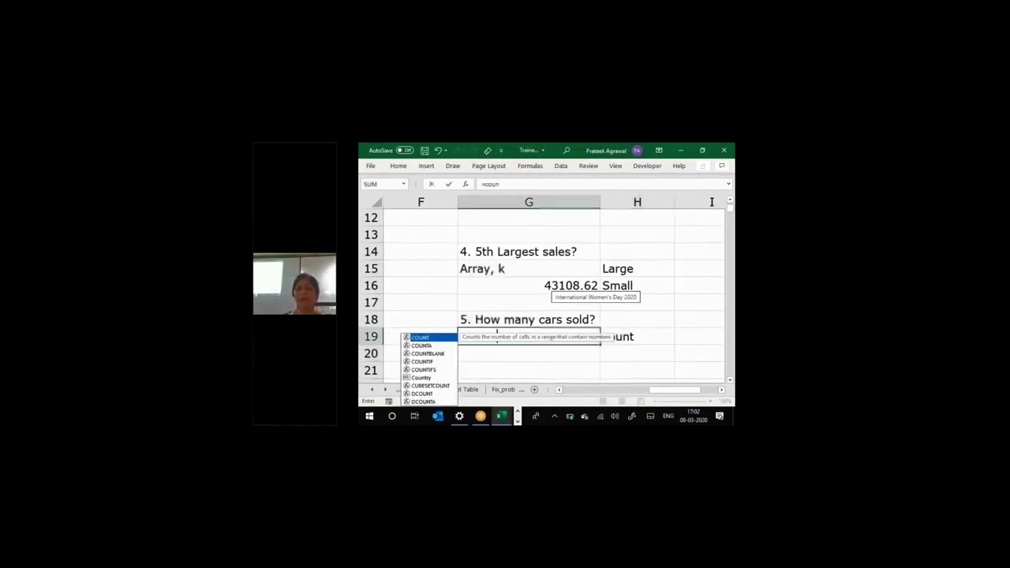
{"action": "key", "text": "Tab"}
{"action": "key", "text": "Left"}
{"action": "key", "text": "Left"}
{"action": "key", "text": "Left"}
{"action": "key", "text": "Left"}
{"action": "key", "text": "Left"}
{"action": "key", "text": "Left"}
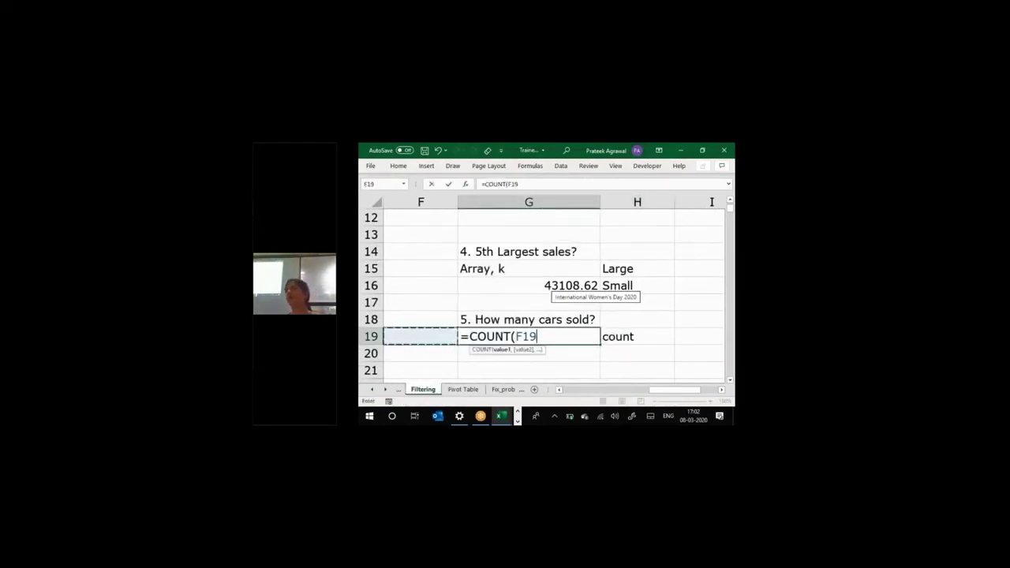
{"action": "key", "text": "ctrl+Up"}
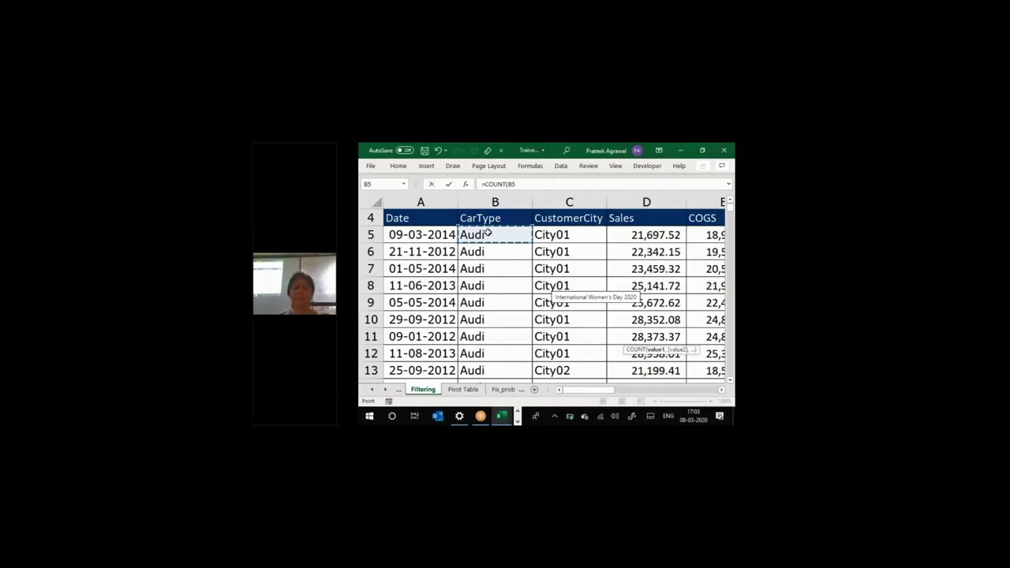
{"action": "key", "text": "ctrl+shift+Down"}
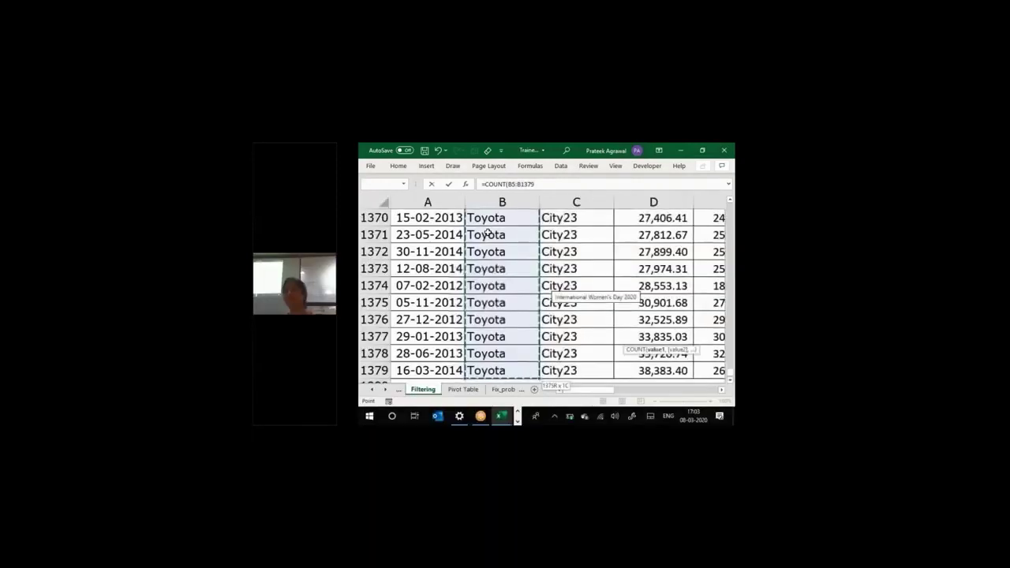
{"action": "key", "text": "shift+Return"}
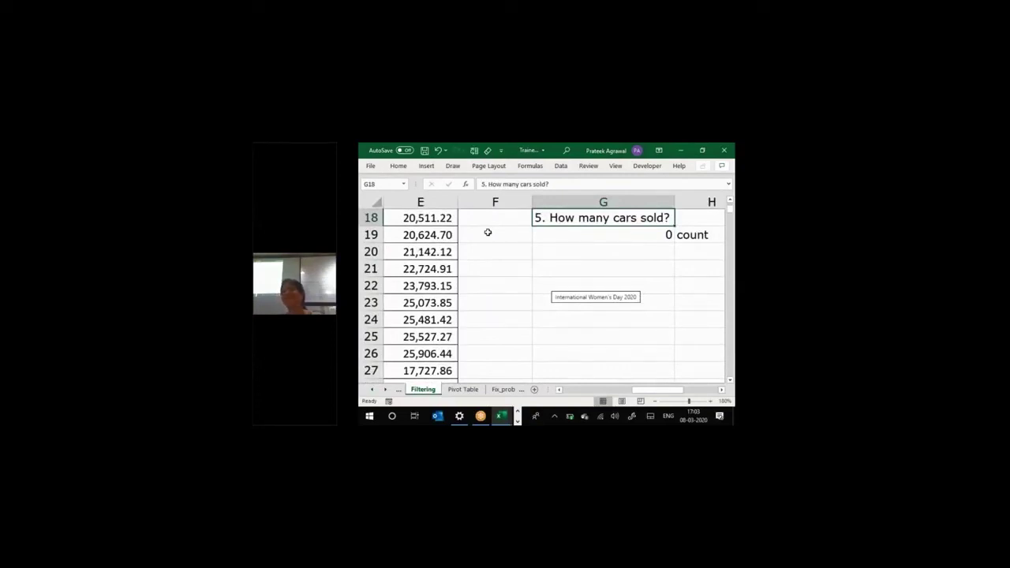
Add the note 'counys numeric cells' in I19 beside the count label.
{"action": "key", "text": "Down"}
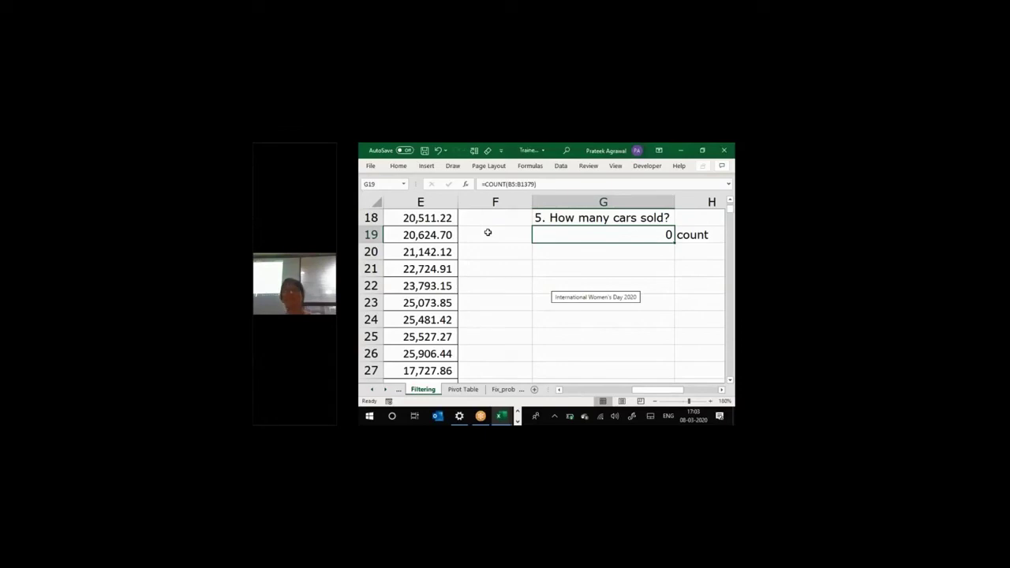
{"action": "key", "text": "Right"}
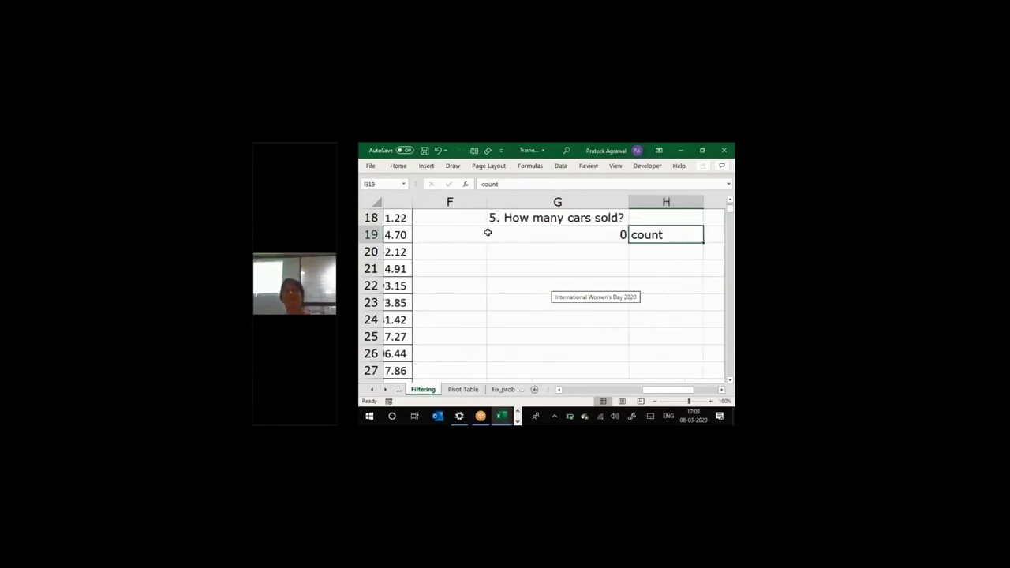
{"action": "key", "text": "Right"}
{"action": "key", "text": "Left"}
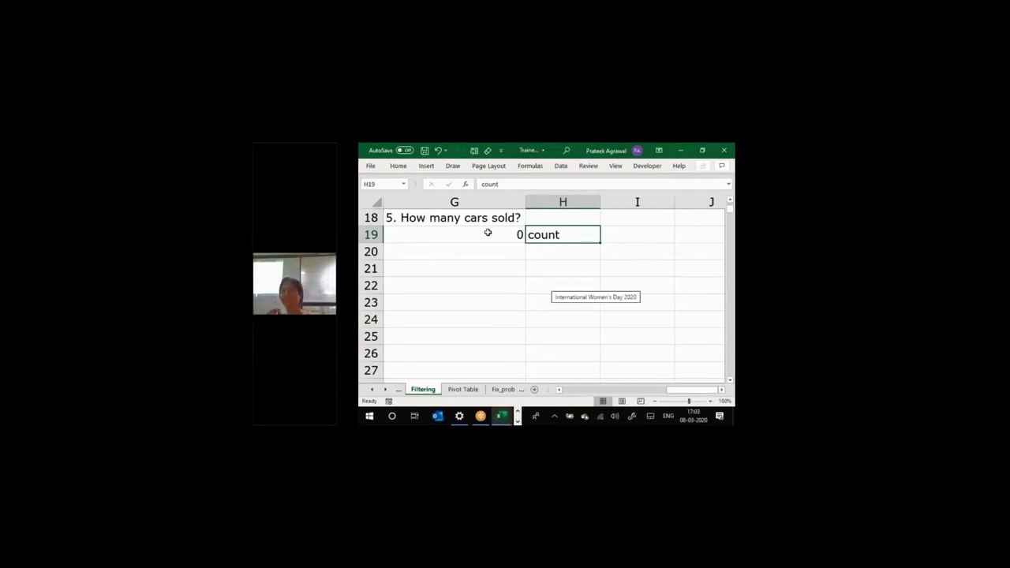
{"action": "key", "text": "Right"}
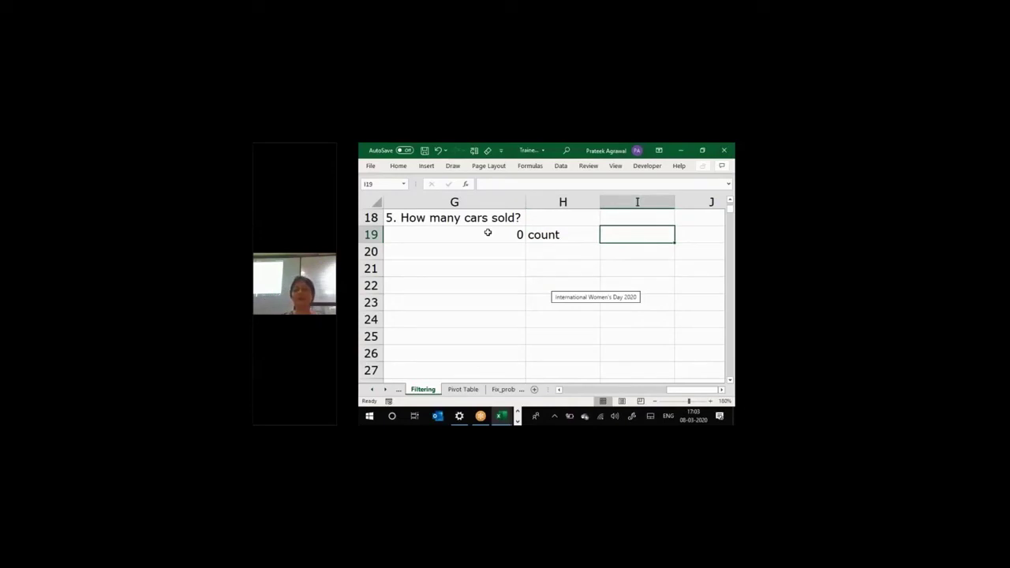
{"action": "type", "text": "coutns"}
{"action": "key", "text": "BackSpace"}
{"action": "key", "text": "BackSpace"}
{"action": "key", "text": "BackSpace"}
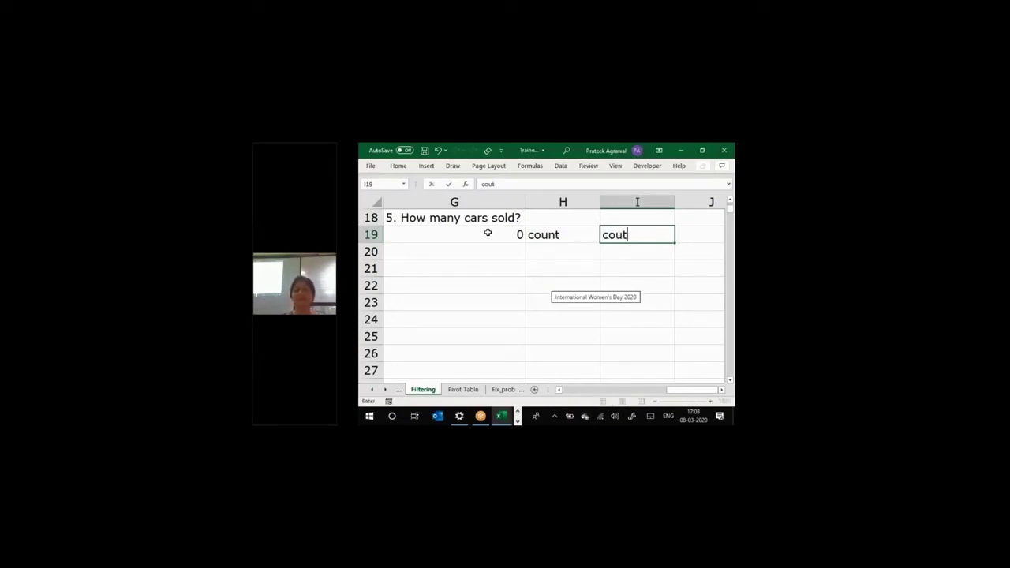
{"action": "type", "text": "nys numeri"}
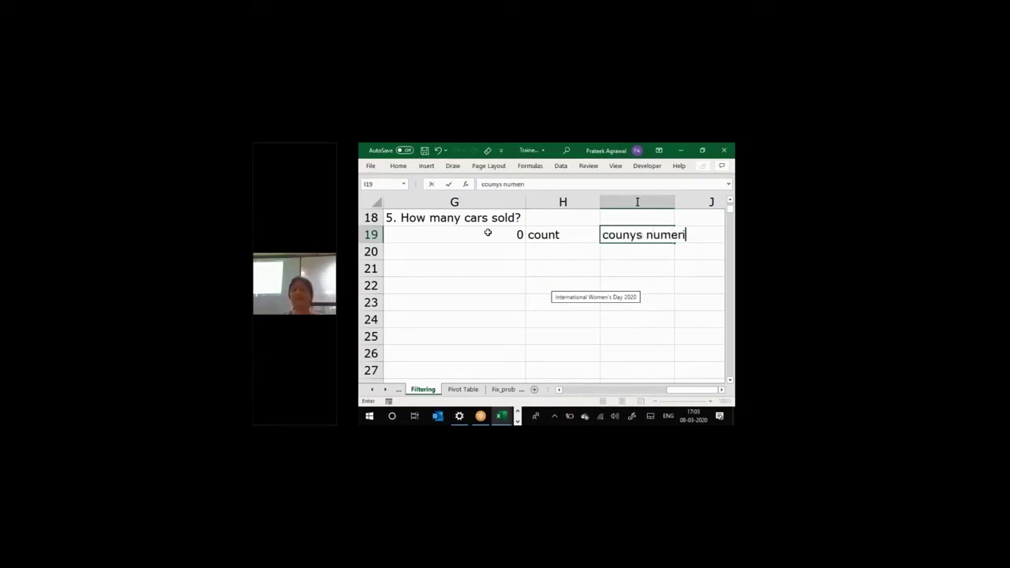
{"action": "type", "text": "c cells"}
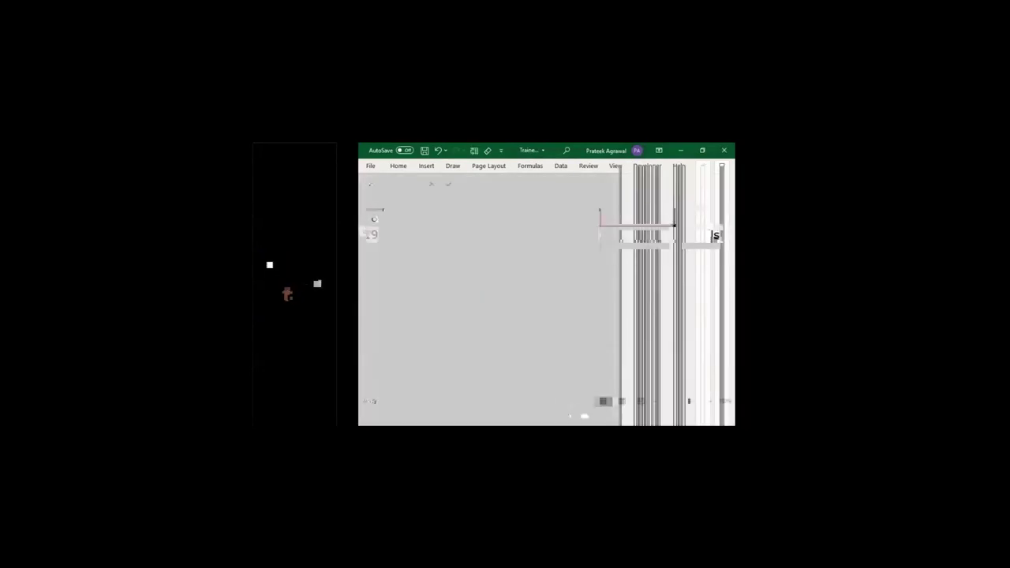
{"action": "key", "text": "Up"}
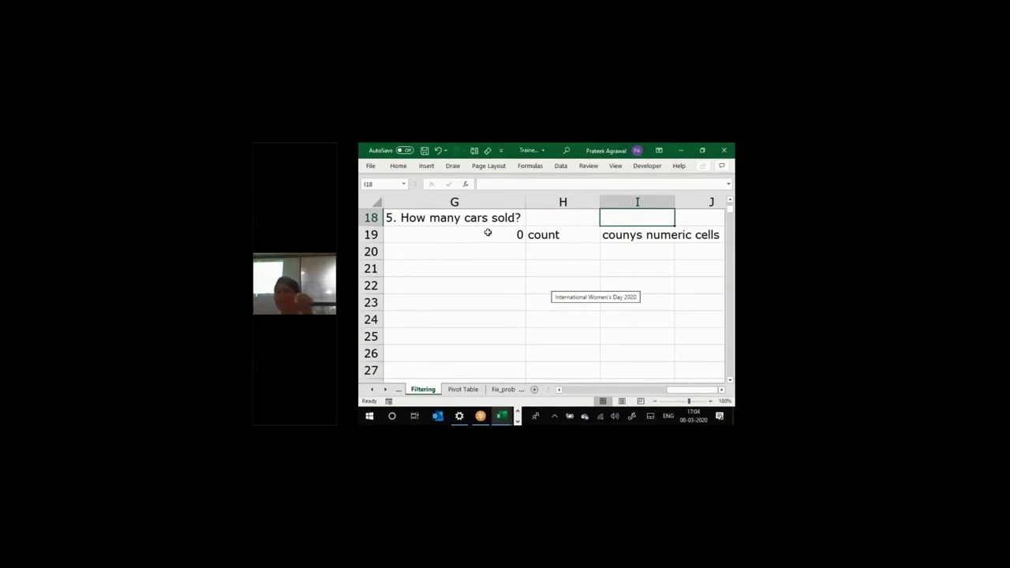
Label H20 'CountA' with the note 'counts non blank cells' in I20.
{"action": "key", "text": "Down"}
{"action": "key", "text": "Left"}
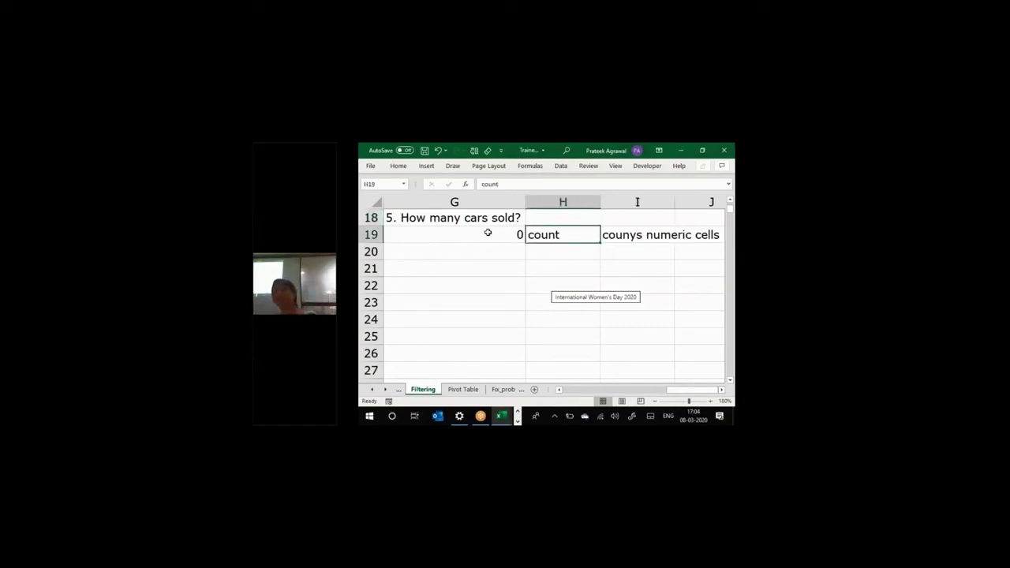
{"action": "key", "text": "Down"}
{"action": "type", "text": "CountA"}
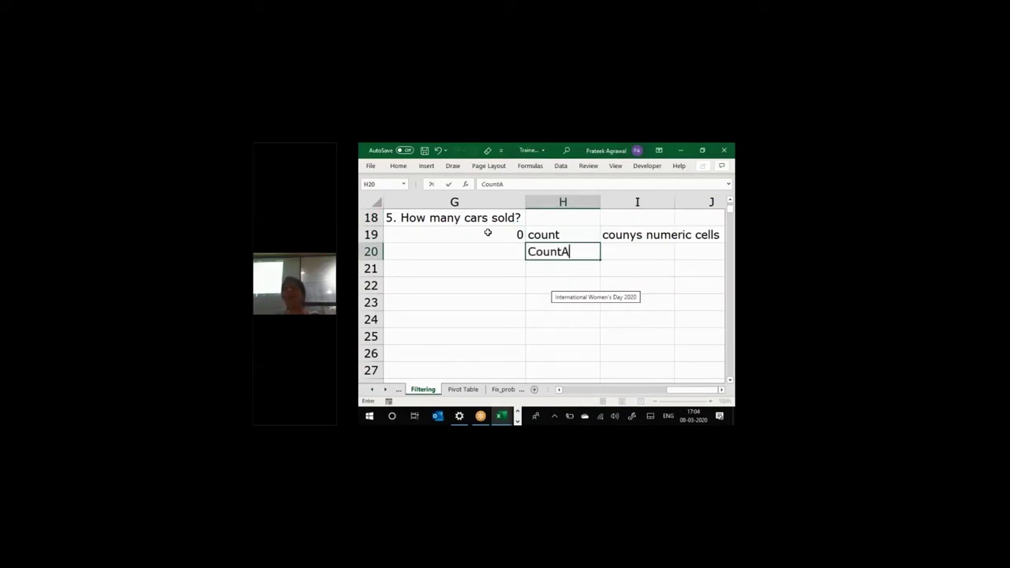
{"action": "key", "text": "Return"}
{"action": "key", "text": "Left"}
{"action": "key", "text": "Up"}
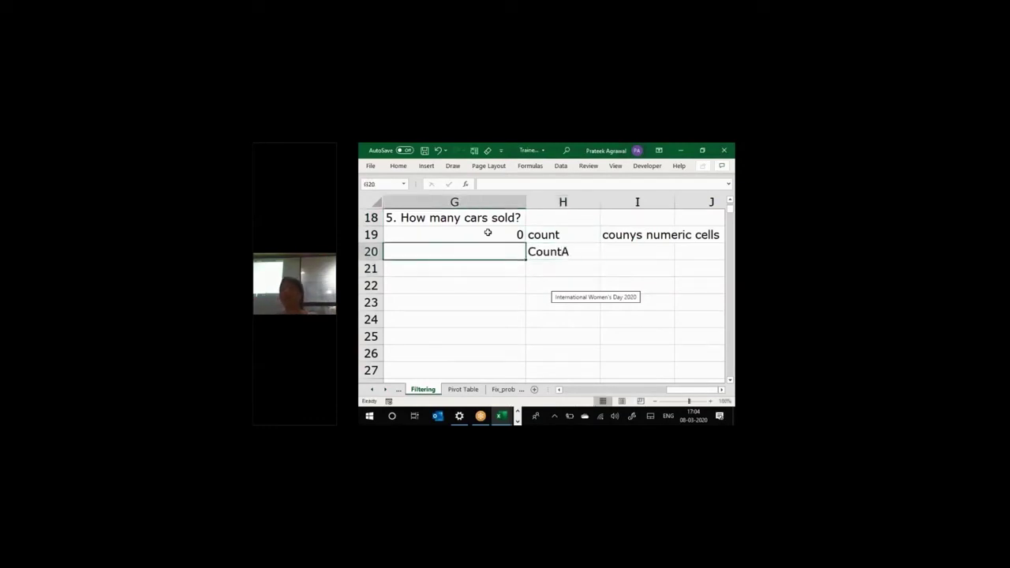
{"action": "key", "text": "Right"}
{"action": "key", "text": "Right"}
{"action": "type", "text": "counts "}
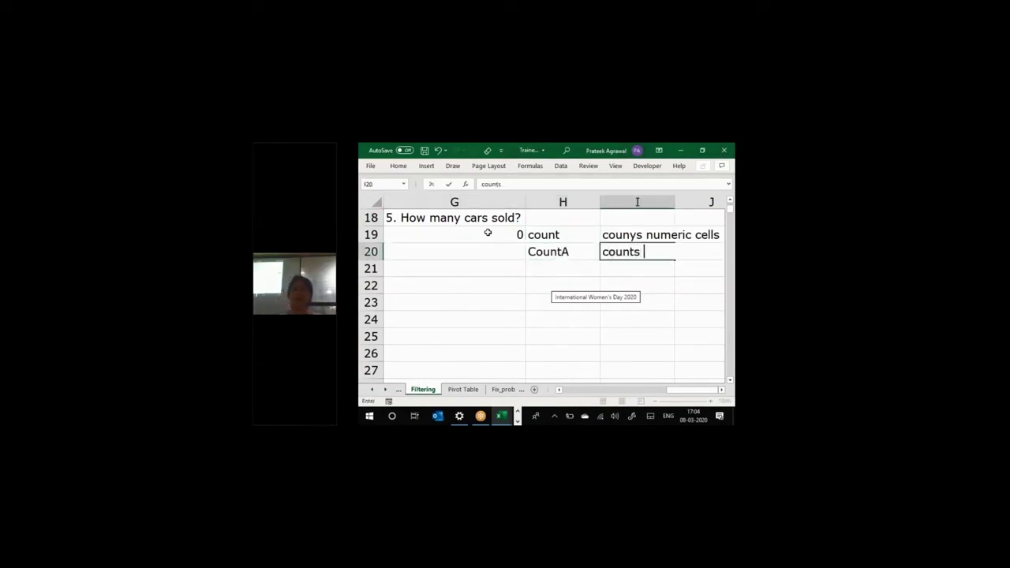
{"action": "type", "text": "non blank cells"}
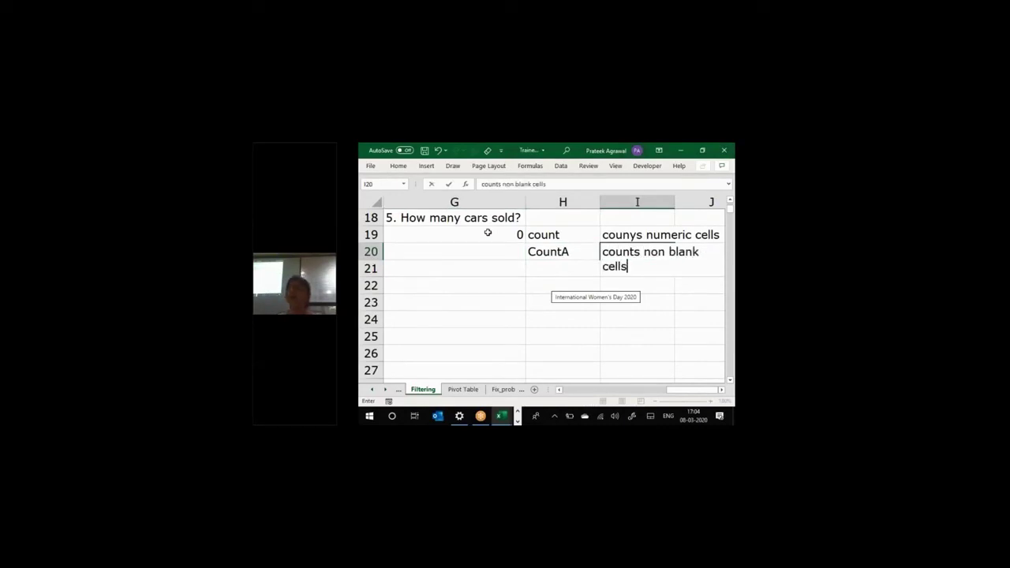
{"action": "key", "text": "Return"}
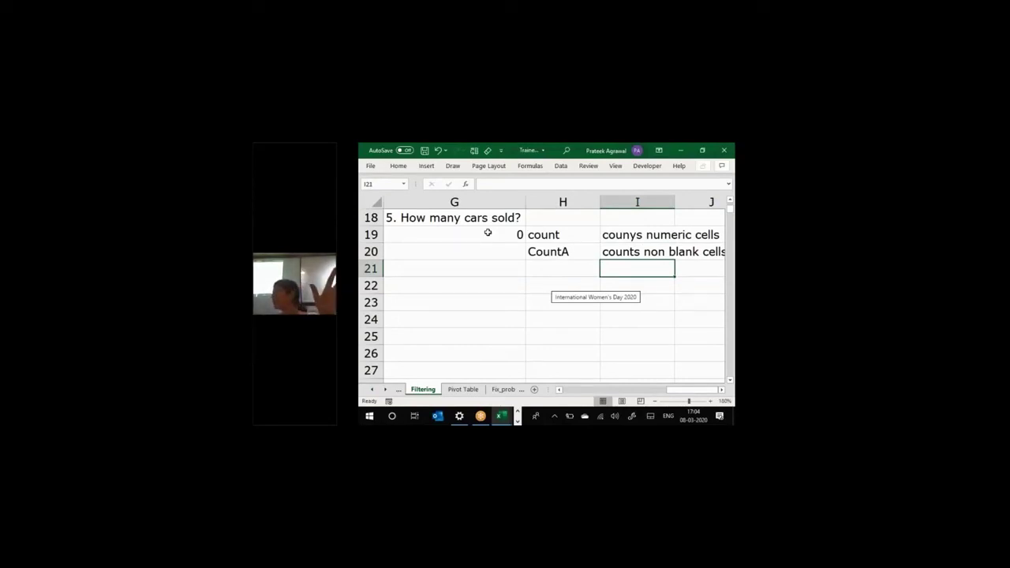
{"action": "key", "text": "Up"}
{"action": "key", "text": "Left"}
{"action": "key", "text": "Left"}
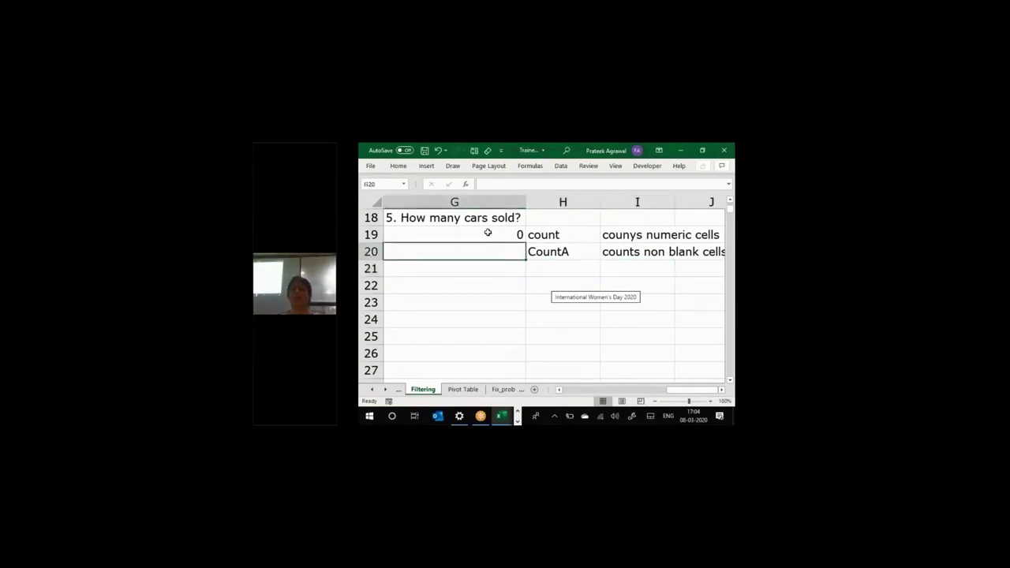
Enter =COUNTA(B5:B1379) in G20, returning 1375.
{"action": "type", "text": "=coun"}
{"action": "key", "text": "Tab"}
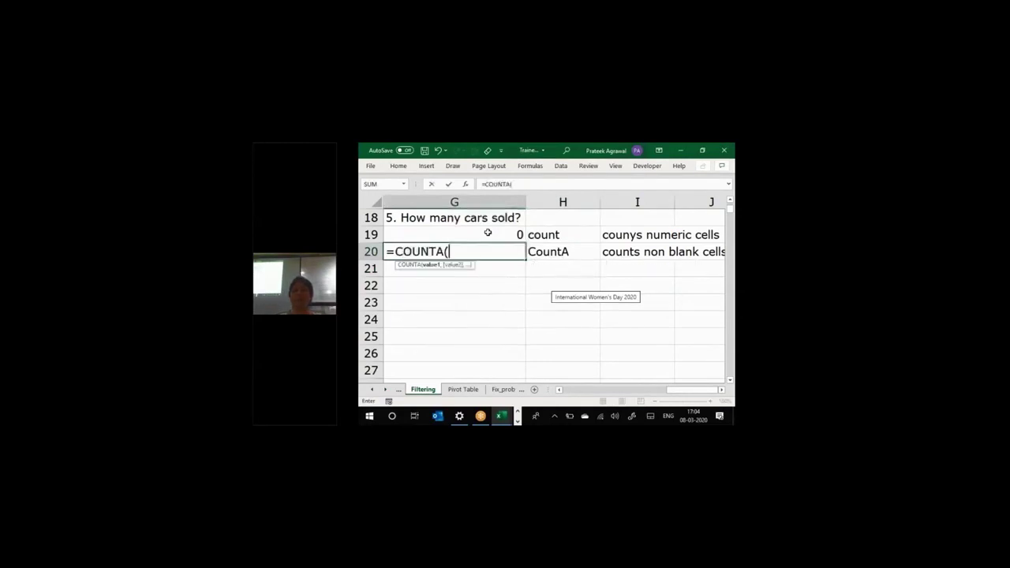
{"action": "key", "text": "Left"}
{"action": "key", "text": "Left"}
{"action": "key", "text": "Left"}
{"action": "key", "text": "Left"}
{"action": "key", "text": "Left"}
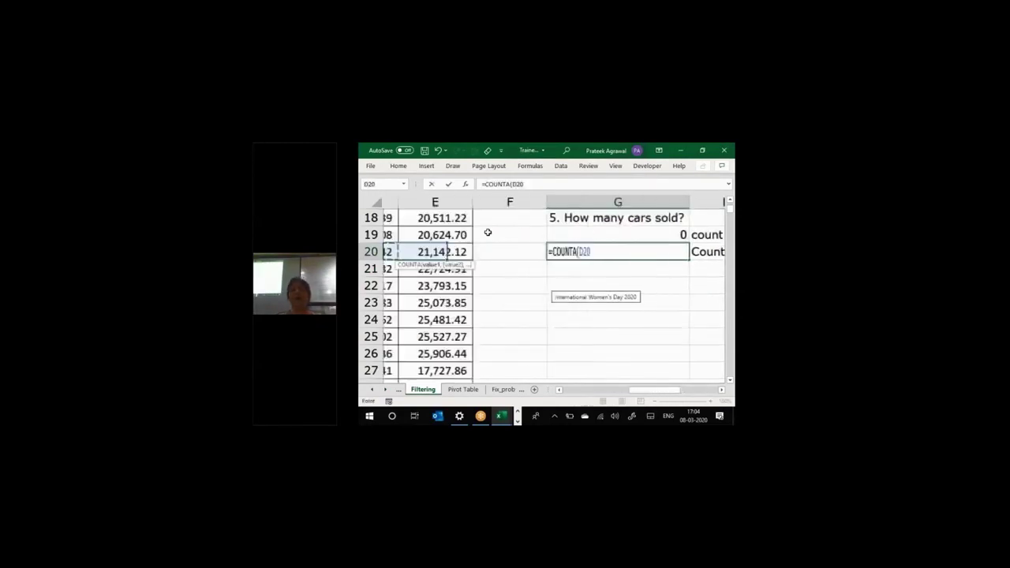
{"action": "key", "text": "ctrl+shift+Down"}
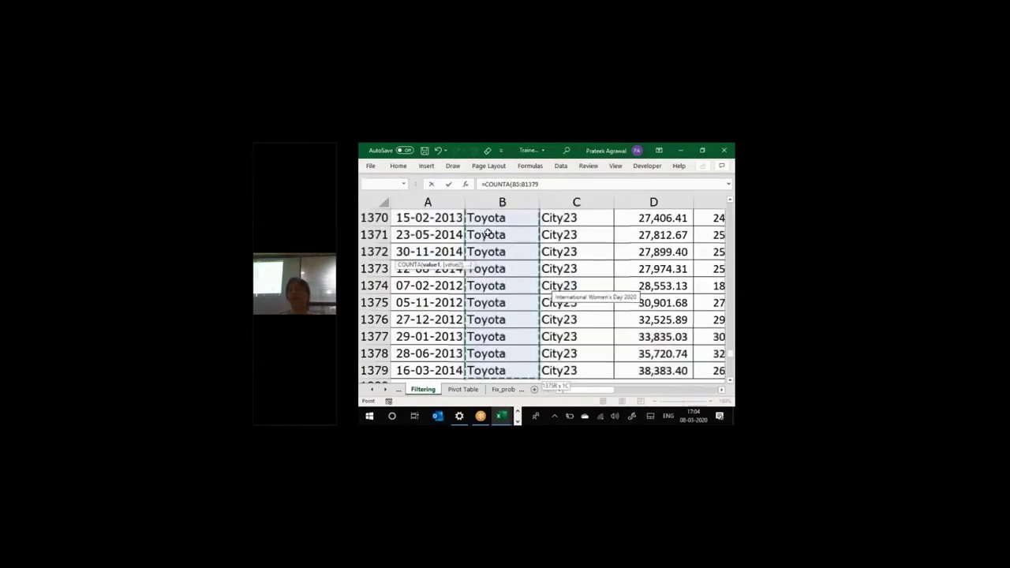
{"action": "key", "text": "Return"}
{"action": "key", "text": "Up"}
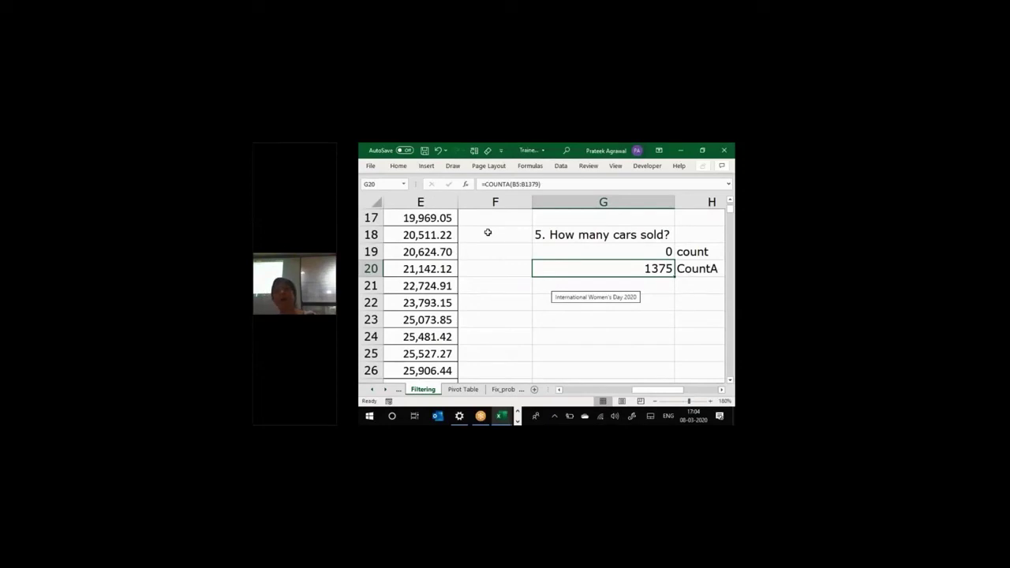
Change G19's COUNT range from B5:B1379 to D5:D1379 so it returns 1375.
{"action": "key", "text": "Up"}
{"action": "key", "text": "F2"}
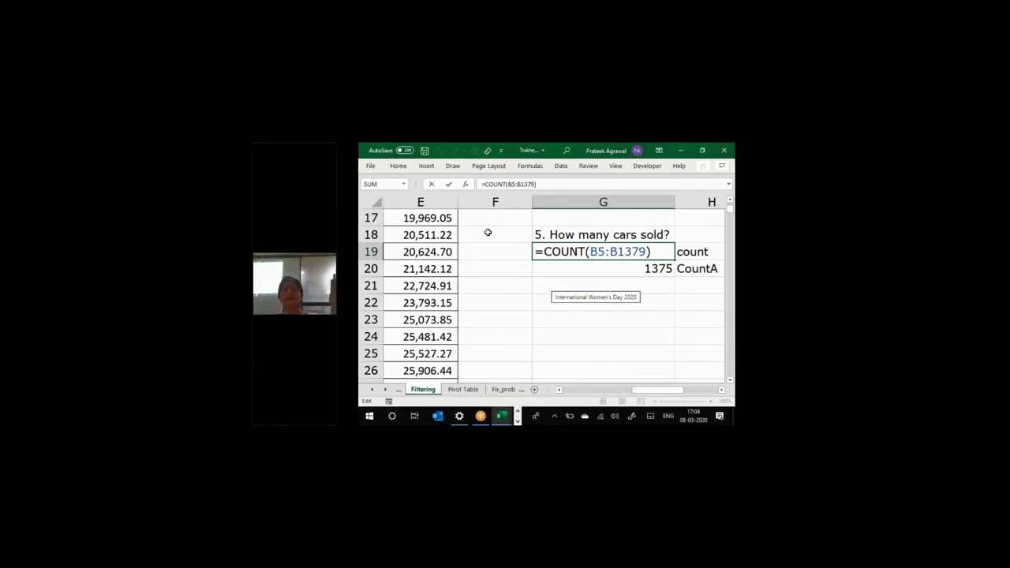
{"action": "key", "text": "Left"}
{"action": "key", "text": "Left"}
{"action": "key", "text": "Left"}
{"action": "key", "text": "Left"}
{"action": "key", "text": "Left"}
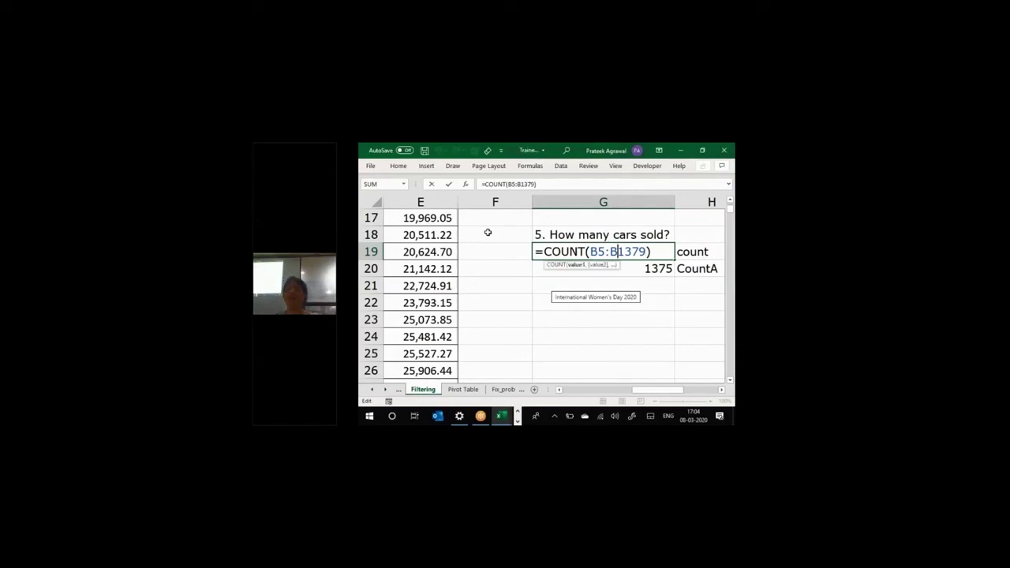
{"action": "key", "text": "BackSpace"}
{"action": "type", "text": "D"}
{"action": "key", "text": "Left"}
{"action": "key", "text": "Left"}
{"action": "key", "text": "Left"}
{"action": "key", "text": "BackSpace"}
{"action": "type", "text": "D"}
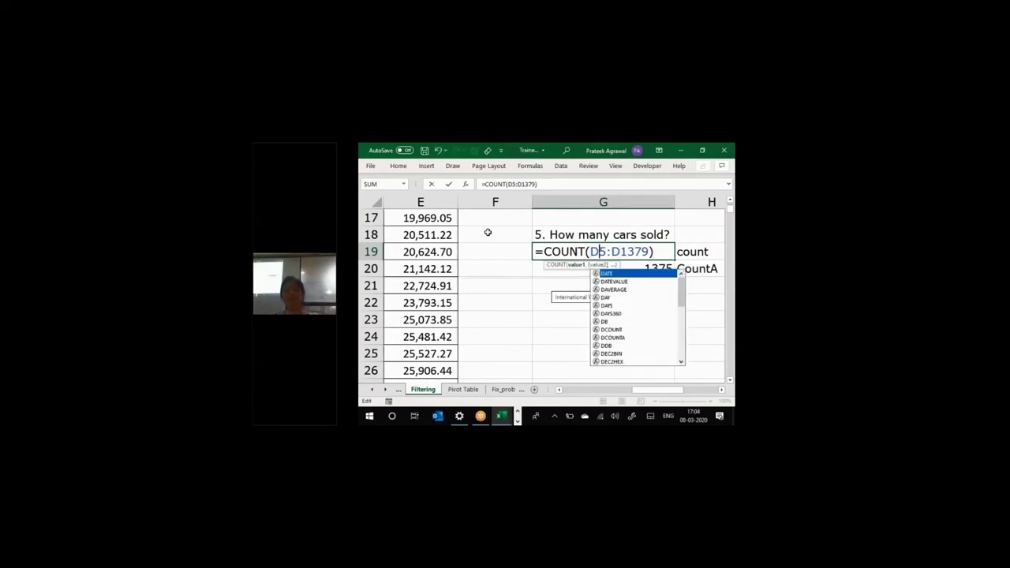
{"action": "key", "text": "Return"}
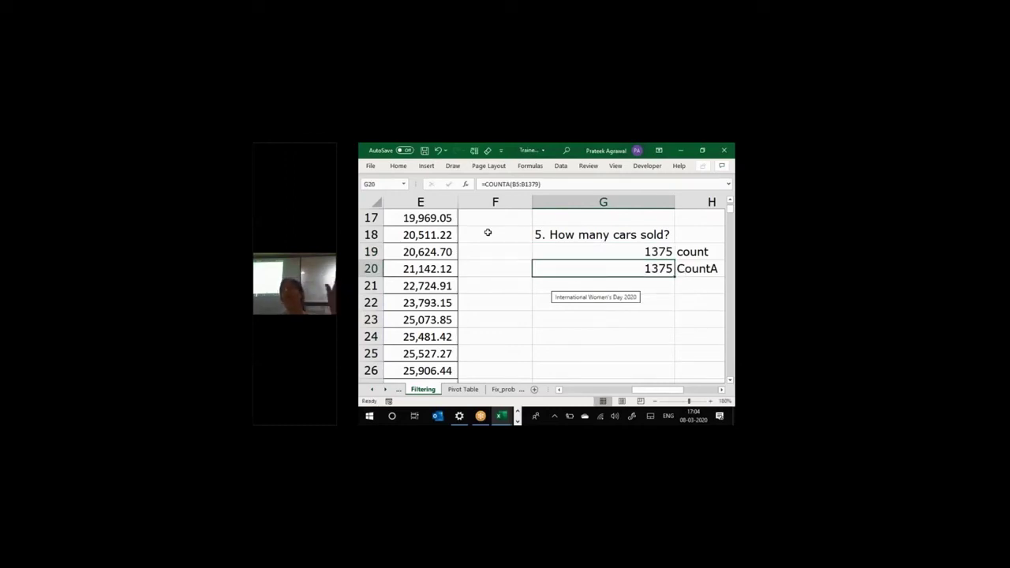
{"action": "key", "text": "Right"}
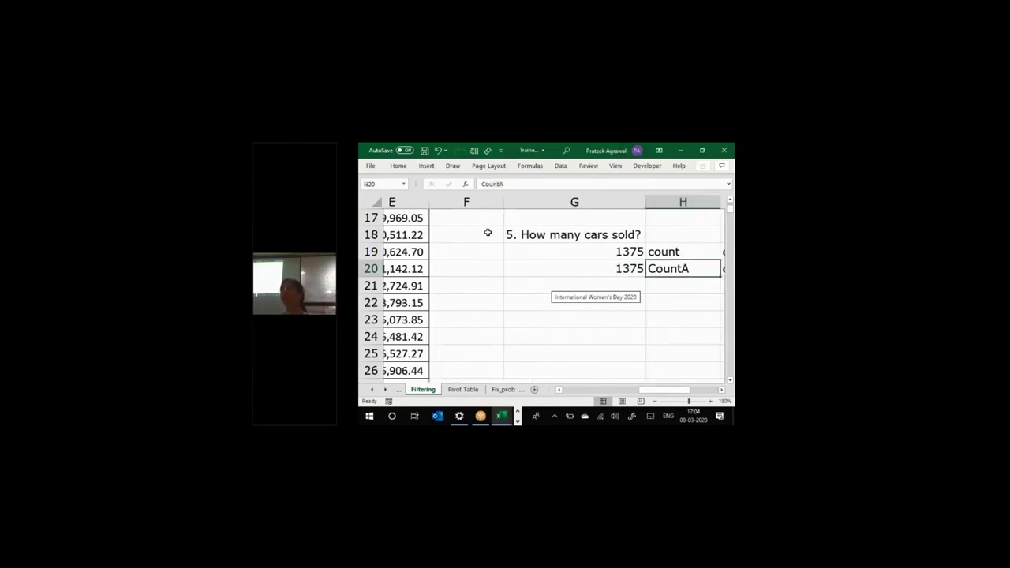
Review the earlier answers, then enter the label 'Countblank' in H21.
{"action": "key", "text": "Right"}
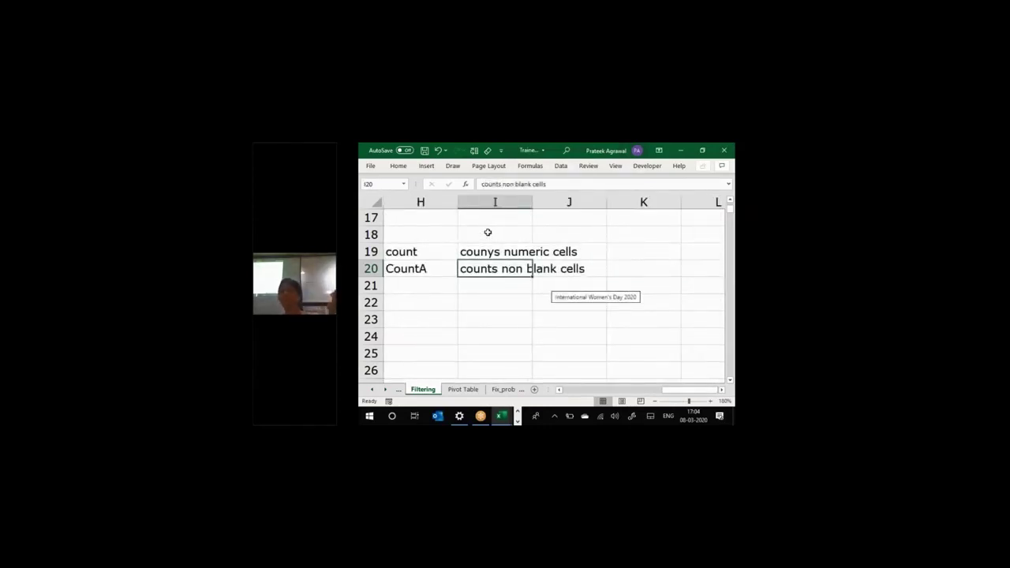
{"action": "key", "text": "Left"}
{"action": "scroll", "coordinate": [488, 232], "scroll_direction": "left", "scroll_amount": 2}
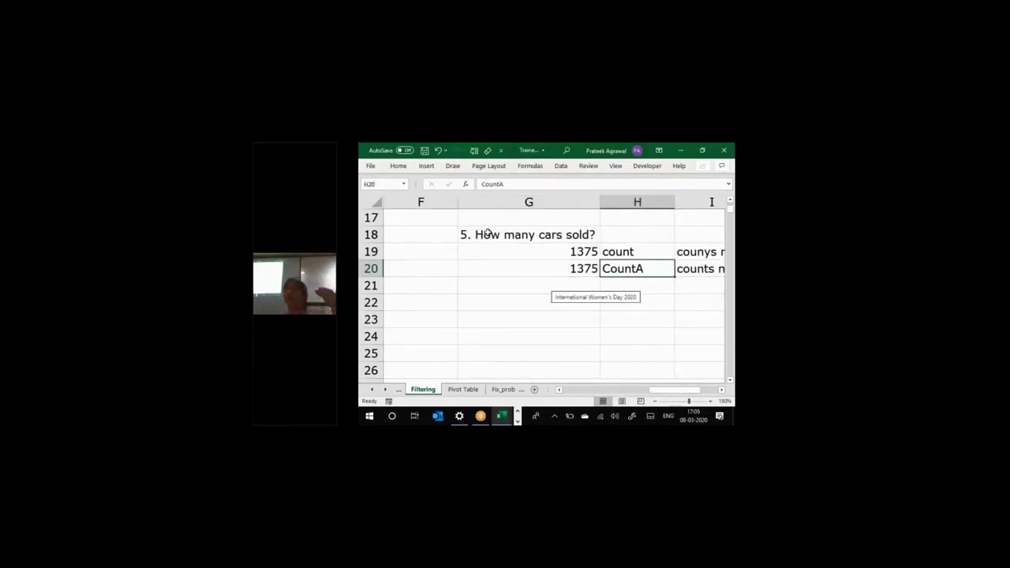
{"action": "key", "text": "Up"}
{"action": "key", "text": "Up"}
{"action": "key", "text": "Up"}
{"action": "key", "text": "Up"}
{"action": "key", "text": "Up"}
{"action": "key", "text": "Up"}
{"action": "key", "text": "Up"}
{"action": "key", "text": "Up"}
{"action": "key", "text": "Up"}
{"action": "key", "text": "Up"}
{"action": "key", "text": "Up"}
{"action": "key", "text": "Up"}
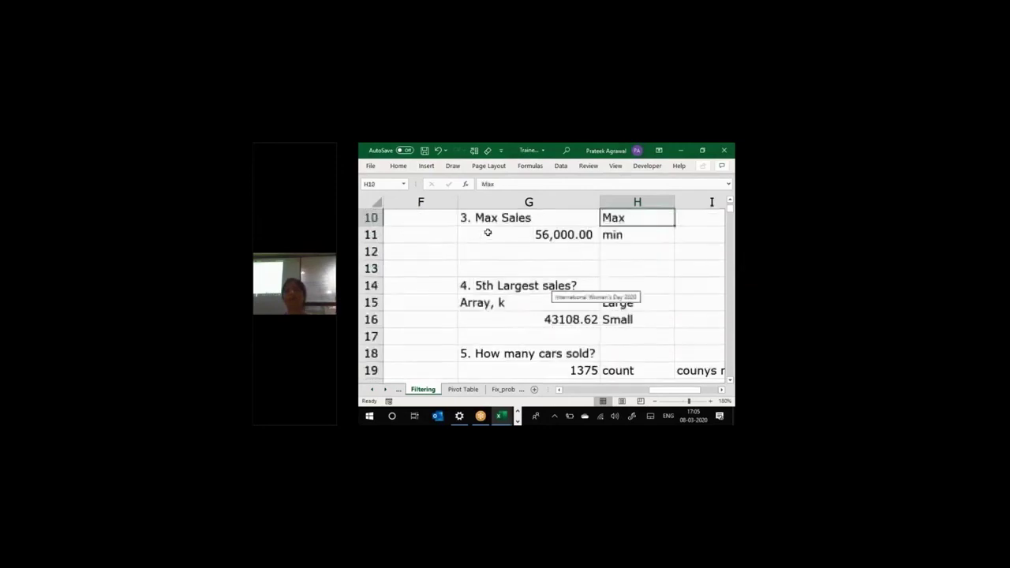
{"action": "key", "text": "Up"}
{"action": "key", "text": "Up"}
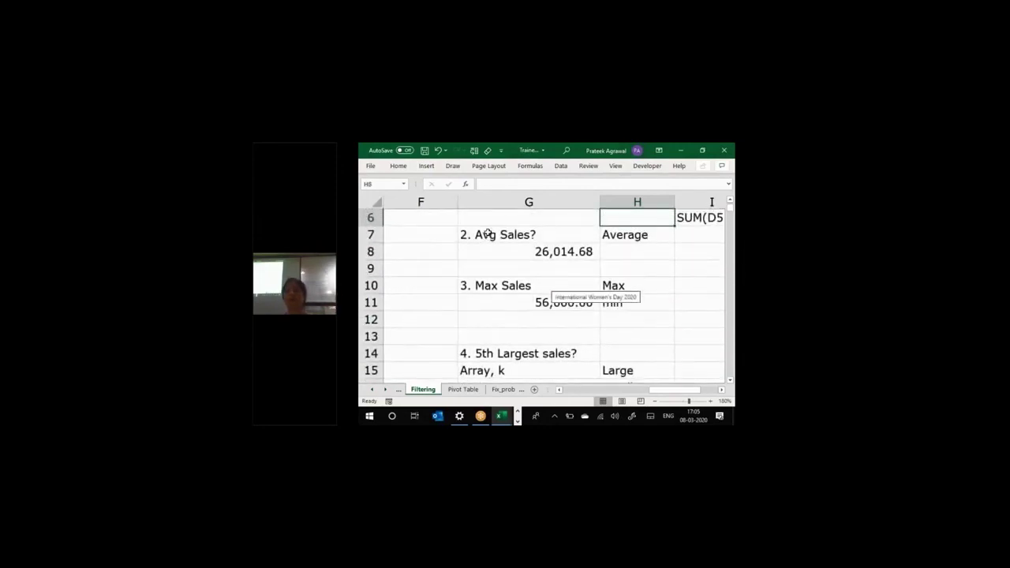
{"action": "key", "text": "Up"}
{"action": "key", "text": "Up"}
{"action": "key", "text": "Up"}
{"action": "key", "text": "Down"}
{"action": "key", "text": "Down"}
{"action": "key", "text": "Down"}
{"action": "key", "text": "Down"}
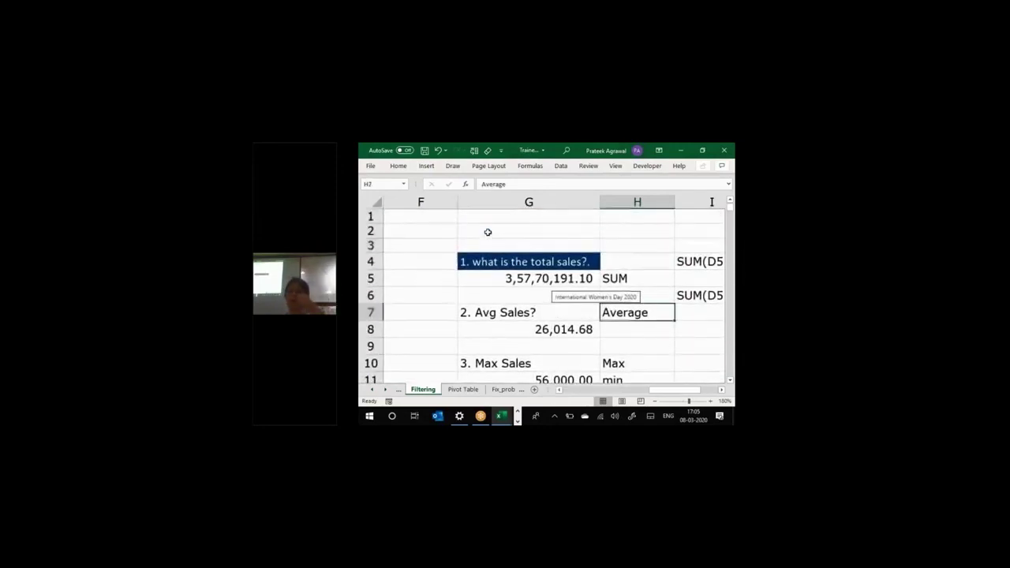
{"action": "key", "text": "Down"}
{"action": "key", "text": "Down"}
{"action": "key", "text": "Down"}
{"action": "key", "text": "Down"}
{"action": "key", "text": "Down"}
{"action": "key", "text": "Down"}
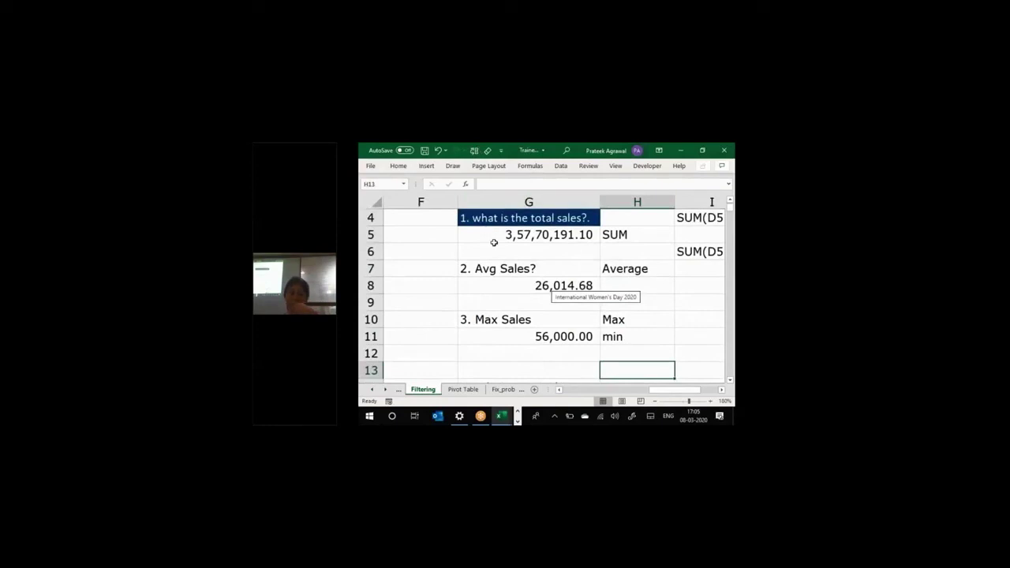
{"action": "key", "text": "Down"}
{"action": "key", "text": "Down"}
{"action": "key", "text": "Down"}
{"action": "key", "text": "Down"}
{"action": "key", "text": "Down"}
{"action": "key", "text": "Down"}
{"action": "key", "text": "Down"}
{"action": "key", "text": "Down"}
{"action": "key", "text": "Down"}
{"action": "key", "text": "Down"}
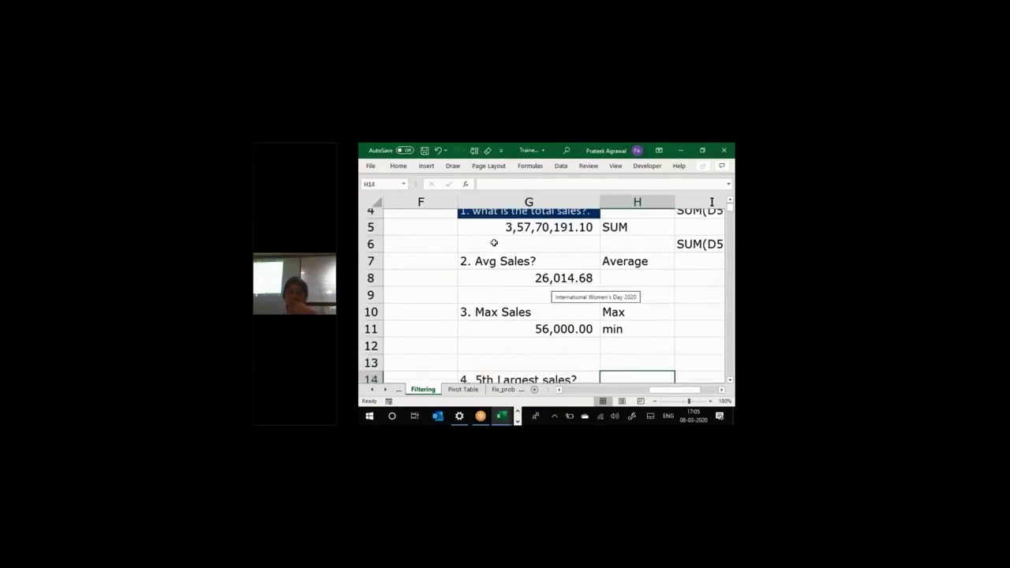
{"action": "key", "text": "Right"}
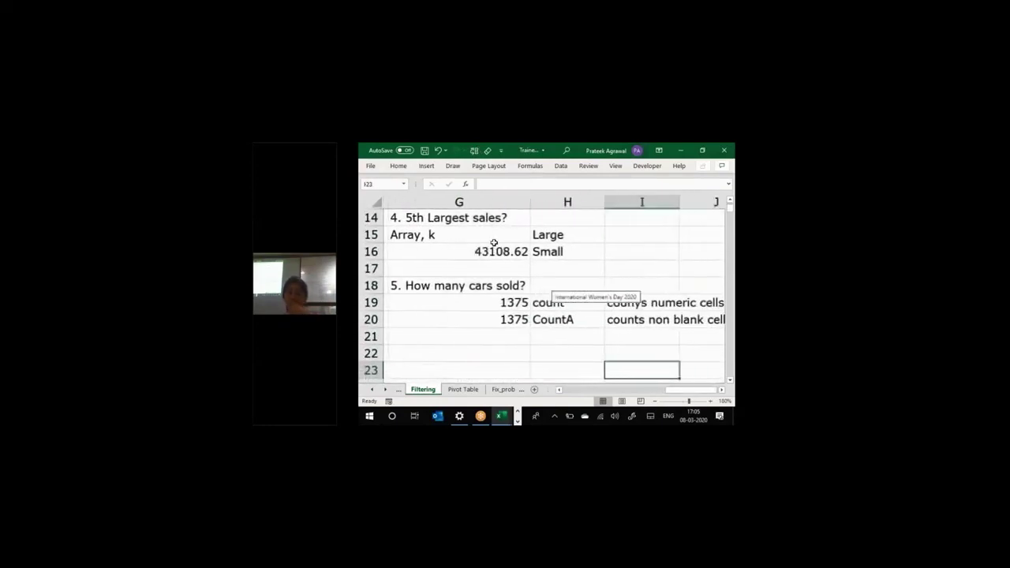
{"action": "key", "text": "Left"}
{"action": "key", "text": "Left"}
{"action": "key", "text": "Right"}
{"action": "key", "text": "Up"}
{"action": "key", "text": "Up"}
{"action": "type", "text": "Count"}
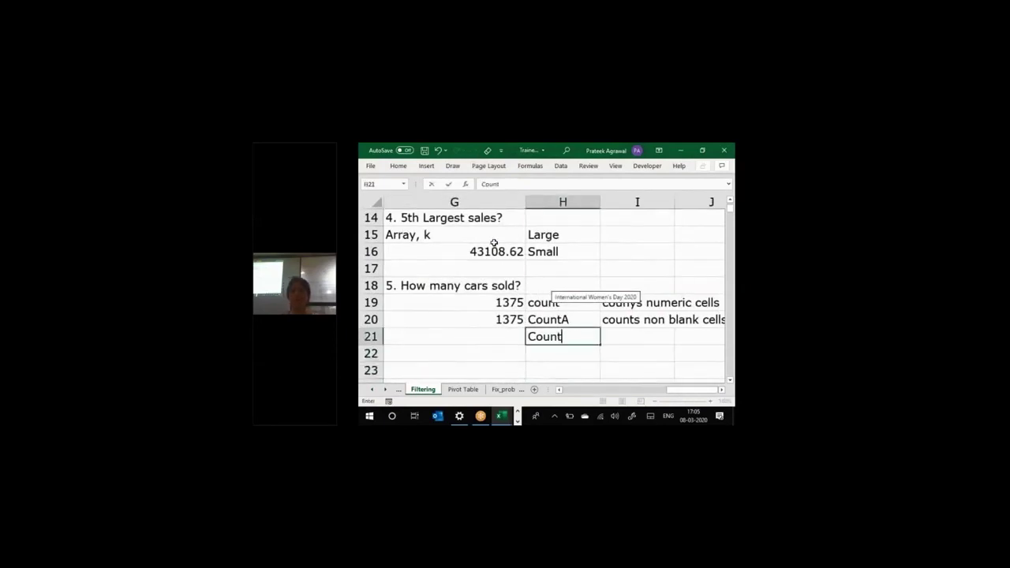
{"action": "type", "text": "blank"}
{"action": "key", "text": "Return"}
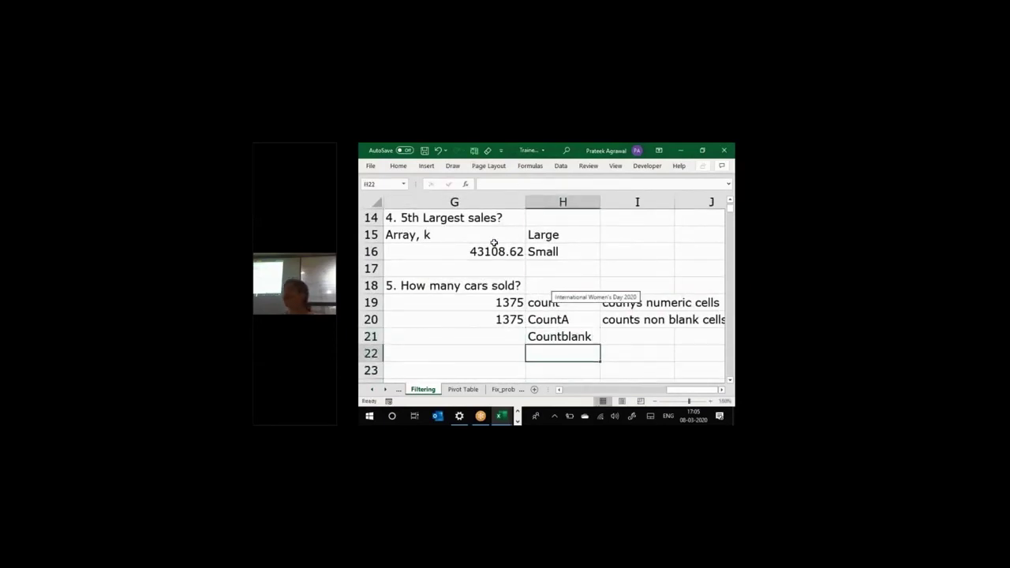
Add the note 'Counts blank cells' in I21 beside Countblank.
{"action": "key", "text": "Down"}
{"action": "key", "text": "Down"}
{"action": "key", "text": "Down"}
{"action": "key", "text": "Down"}
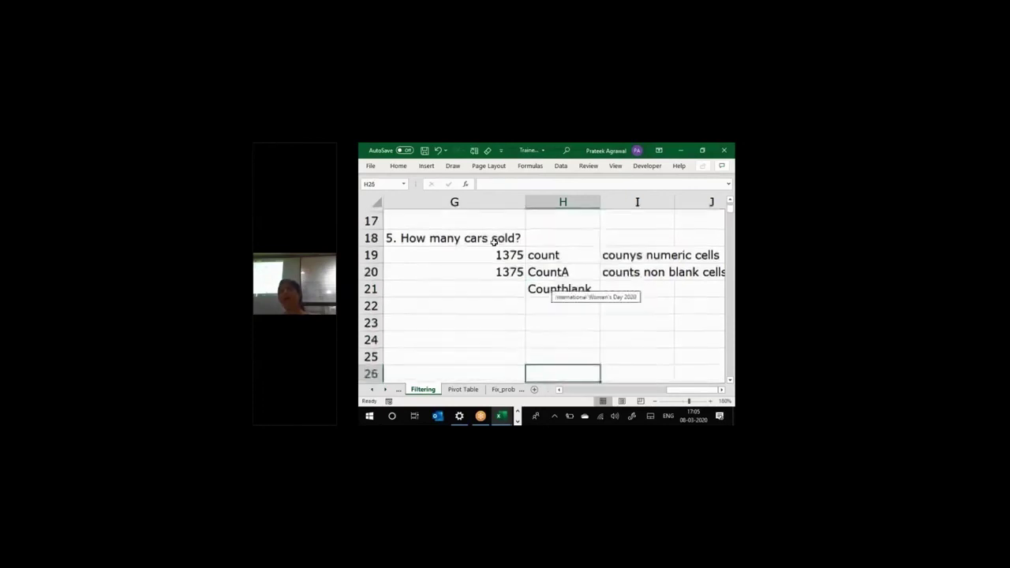
{"action": "key", "text": "Up"}
{"action": "key", "text": "Up"}
{"action": "key", "text": "Up"}
{"action": "key", "text": "Up"}
{"action": "key", "text": "Up"}
{"action": "key", "text": "Up"}
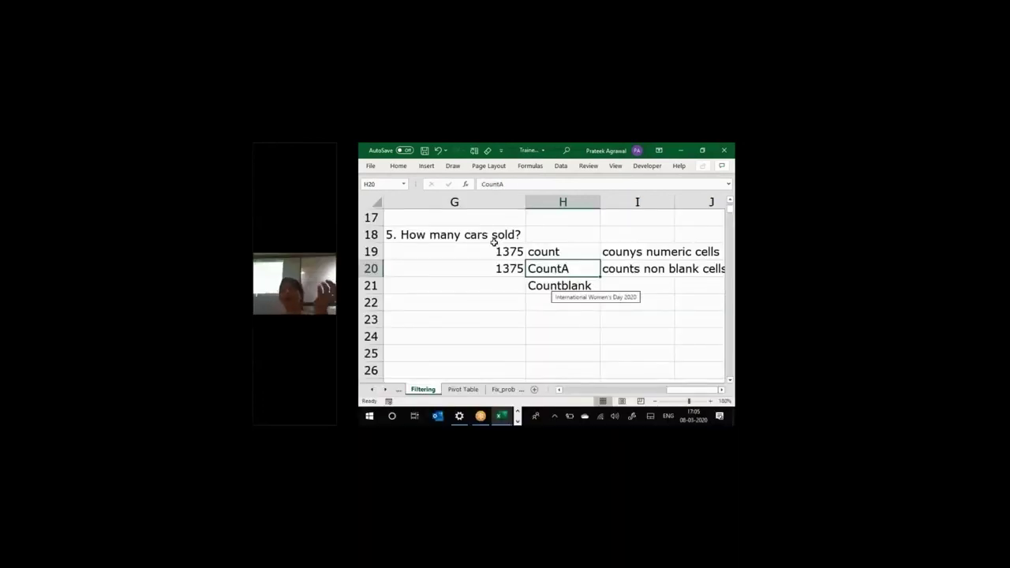
{"action": "key", "text": "Down"}
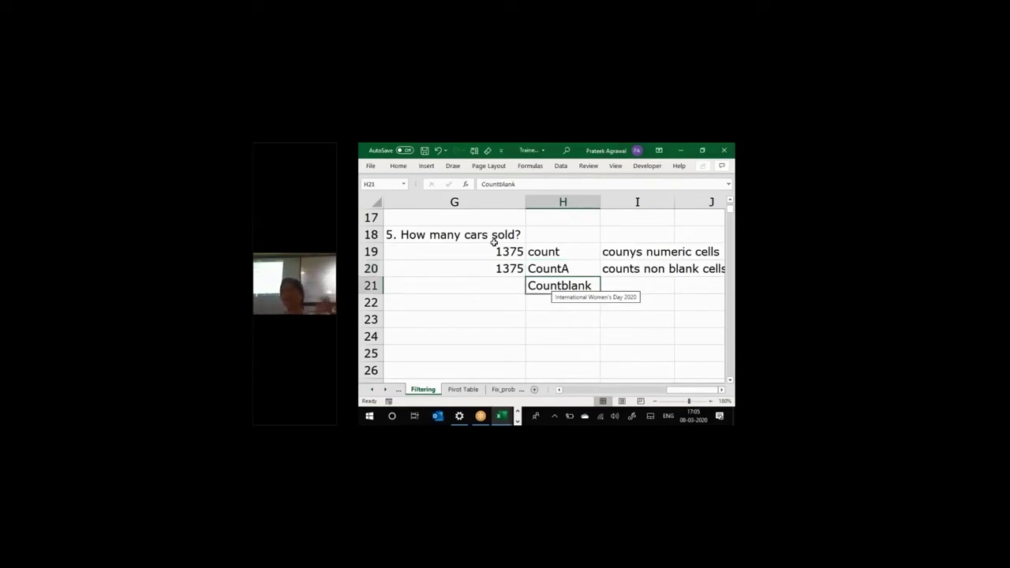
{"action": "key", "text": "Right"}
{"action": "type", "text": "Counts balnk"}
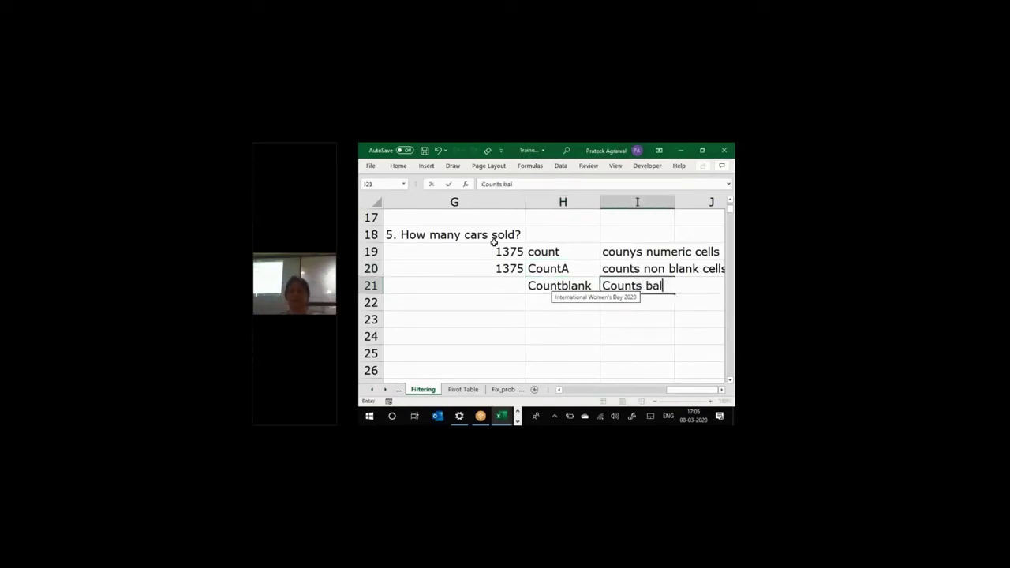
{"action": "key", "text": "BackSpace"}
{"action": "key", "text": "BackSpace"}
{"action": "key", "text": "BackSpace"}
{"action": "key", "text": "BackSpace"}
{"action": "type", "text": "lank cells"}
{"action": "key", "text": "Return"}
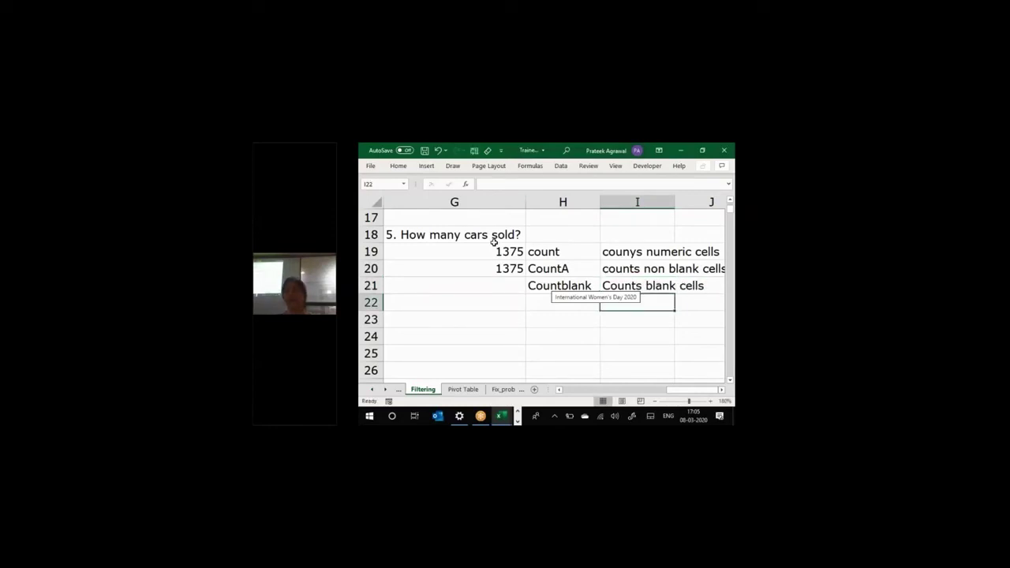
{"action": "key", "text": "Up"}
{"action": "key", "text": "Up"}
{"action": "key", "text": "Up"}
{"action": "key", "text": "Up"}
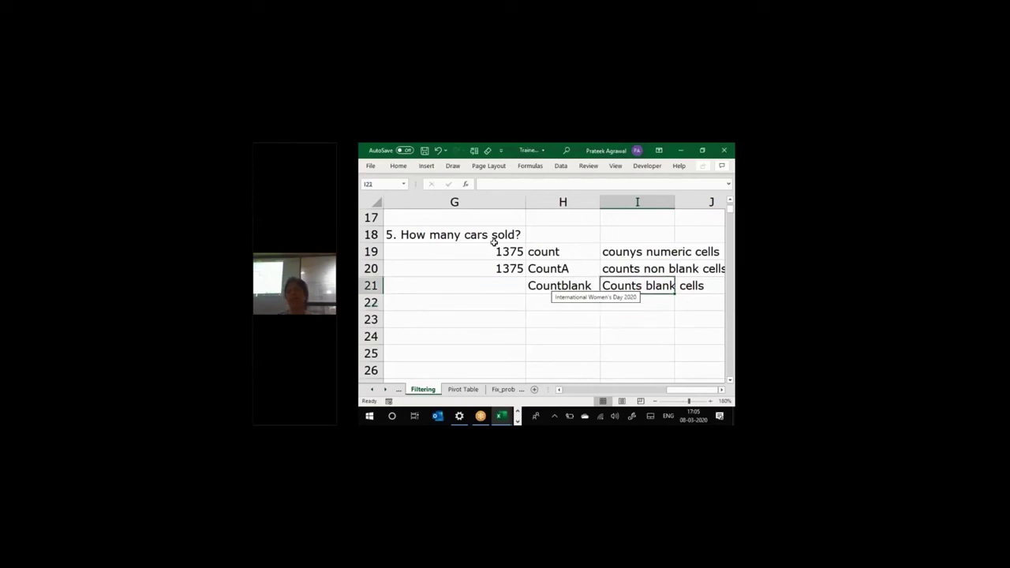
{"action": "key", "text": "Right"}
{"action": "key", "text": "Right"}
{"action": "key", "text": "Right"}
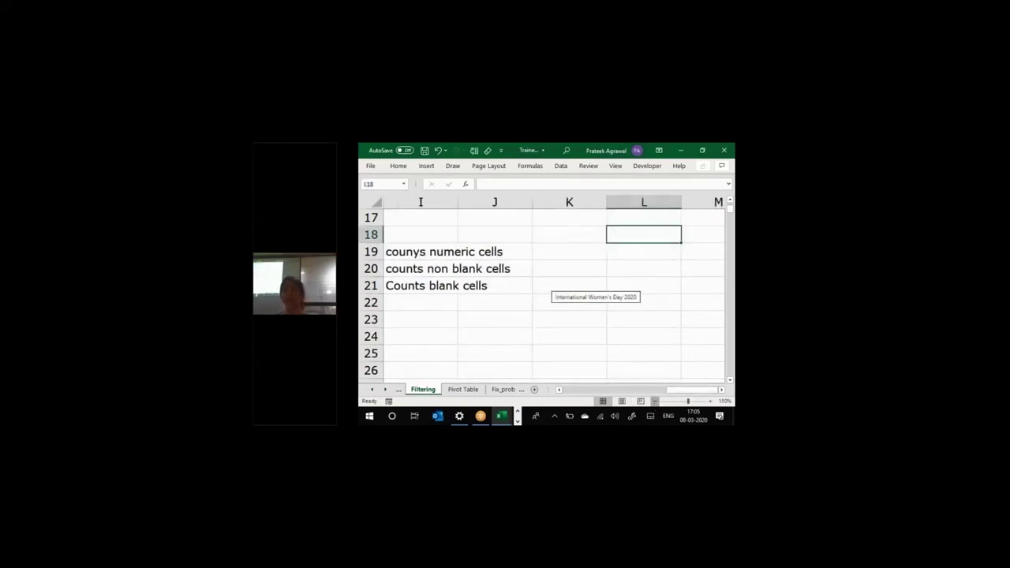
Enter sample values 2, 3, f, r, two blanks, 6 and 7 down L18:L25.
{"action": "left_click", "coordinate": [654, 401]}
{"action": "left_click", "coordinate": [654, 401]}
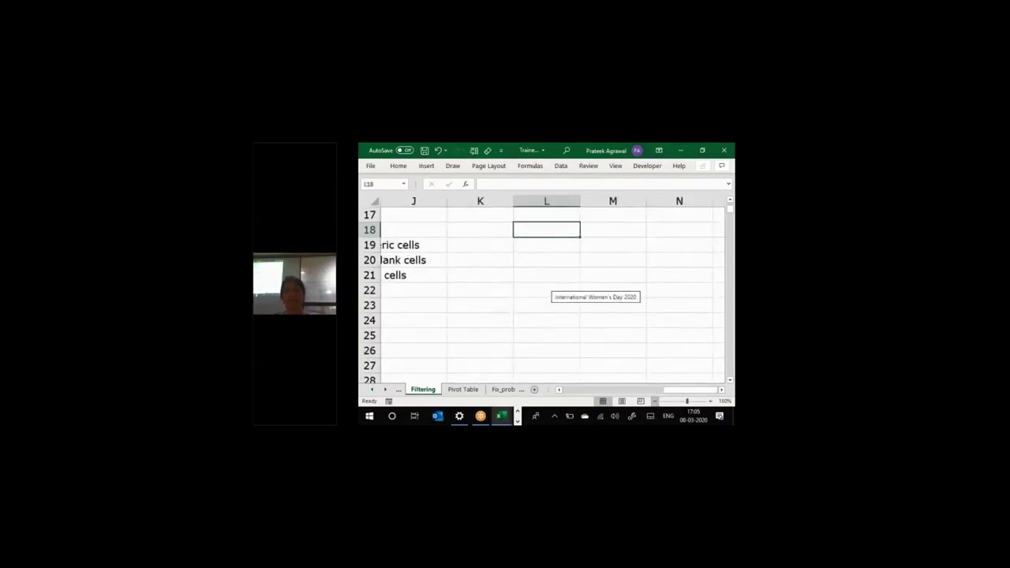
{"action": "key", "text": "F2"}
{"action": "type", "text": "2"}
{"action": "key", "text": "Return"}
{"action": "type", "text": "3"}
{"action": "key", "text": "Return"}
{"action": "type", "text": "f"}
{"action": "key", "text": "Return"}
{"action": "type", "text": "r"}
{"action": "key", "text": "Return"}
{"action": "key", "text": "Return"}
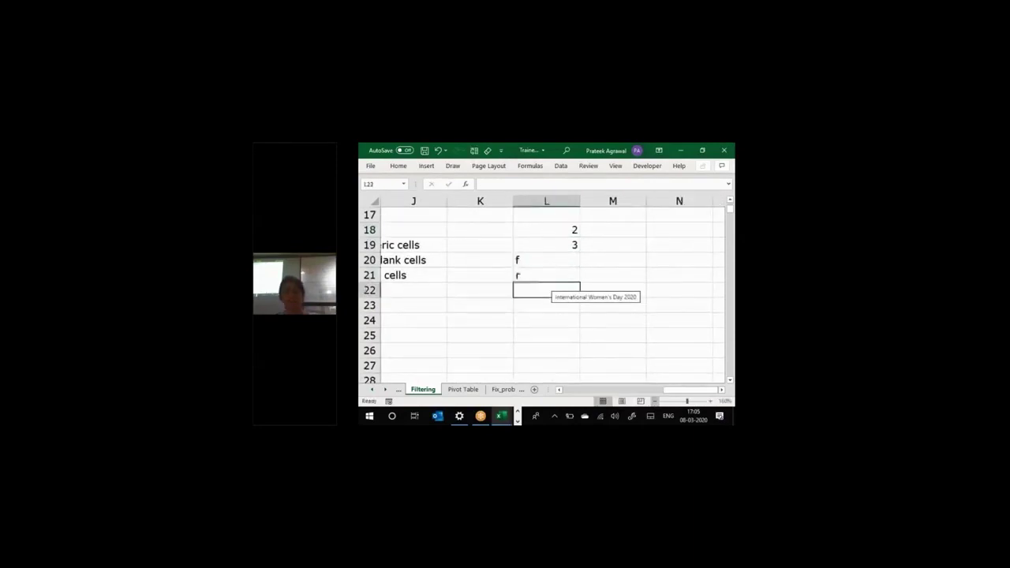
{"action": "key", "text": "Return"}
{"action": "type", "text": "6"}
{"action": "key", "text": "Return"}
{"action": "type", "text": "7"}
{"action": "key", "text": "Return"}
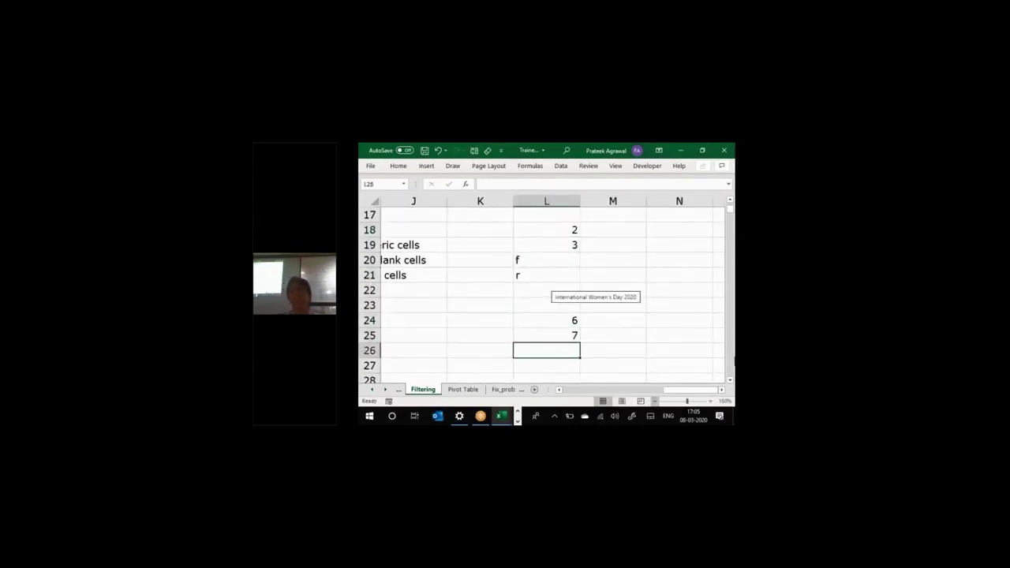
Total the list in L26 with =SUM(L18:L25), which returns 18.
{"action": "type", "text": "=sum"}
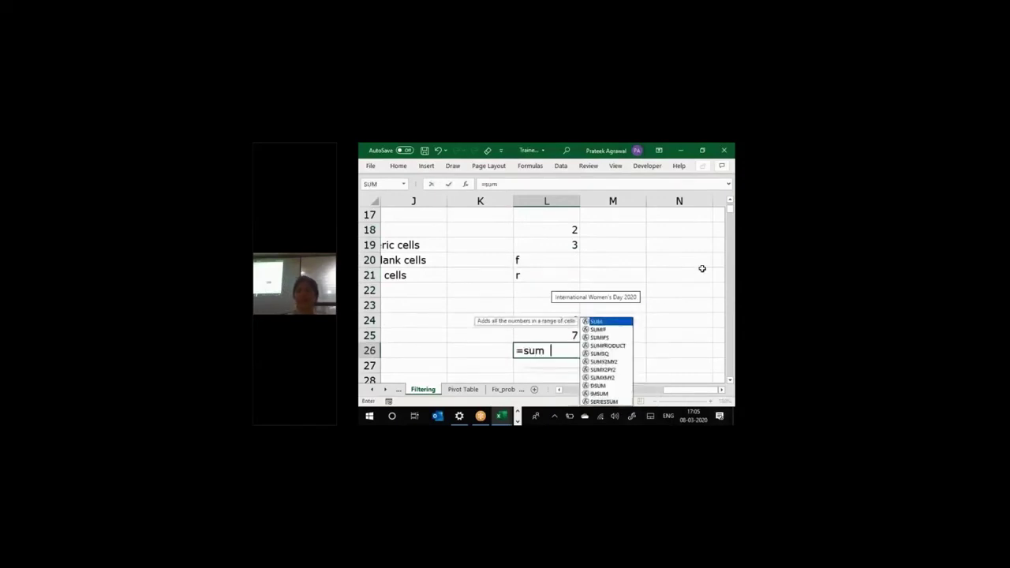
{"action": "key", "text": "Tab"}
{"action": "key", "text": "Up"}
{"action": "key", "text": "shift+Up"}
{"action": "key", "text": "shift+Up"}
{"action": "key", "text": "shift+Up"}
{"action": "key", "text": "shift+Up"}
{"action": "key", "text": "shift+Up"}
{"action": "key", "text": "shift+Up"}
{"action": "key", "text": "shift+Up"}
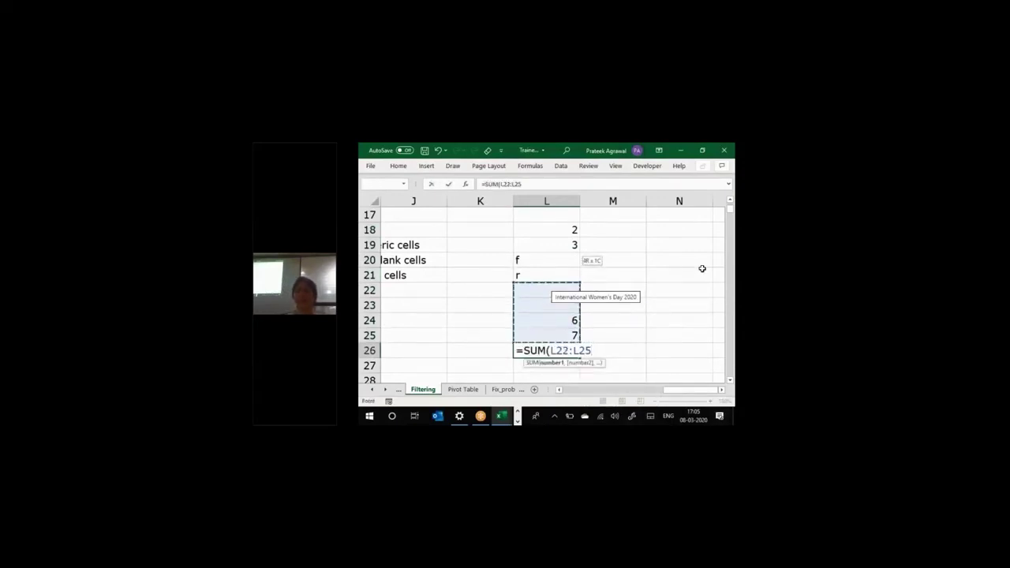
{"action": "type", "text": ")"}
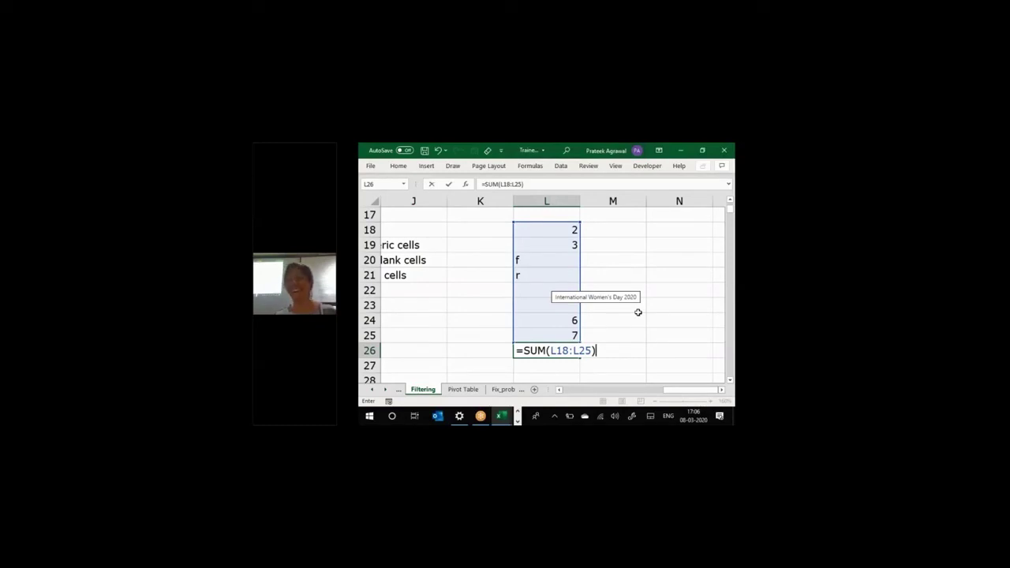
{"action": "key", "text": "Return"}
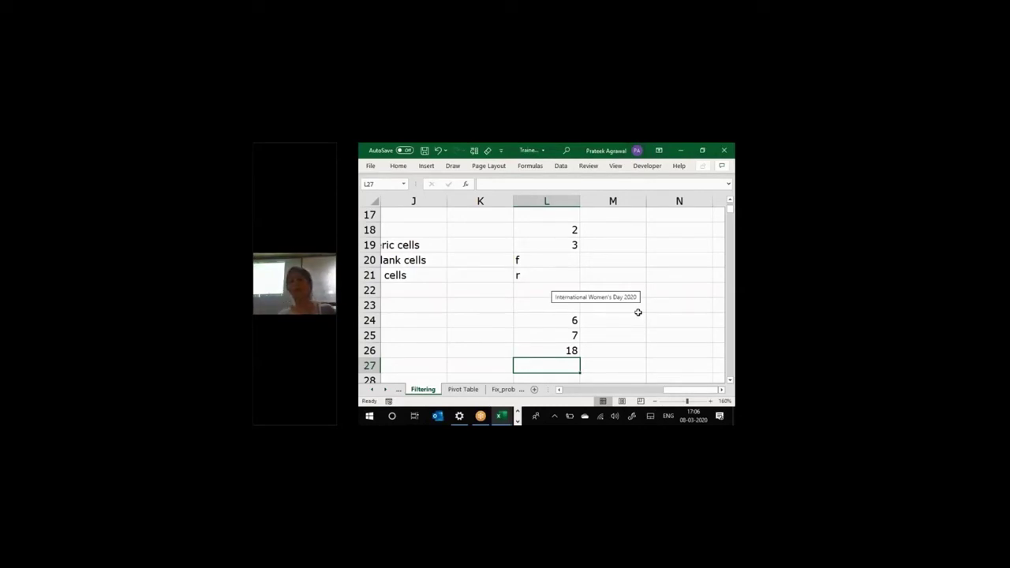
{"action": "key", "text": "Up"}
{"action": "key", "text": "F2"}
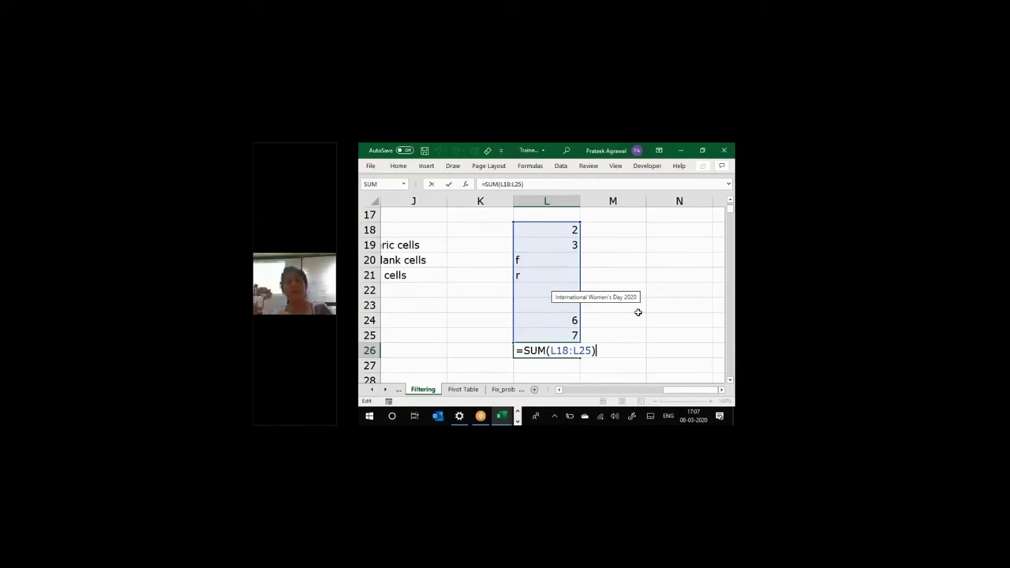
{"action": "key", "text": "Return"}
{"action": "key", "text": "Left"}
{"action": "key", "text": "Up"}
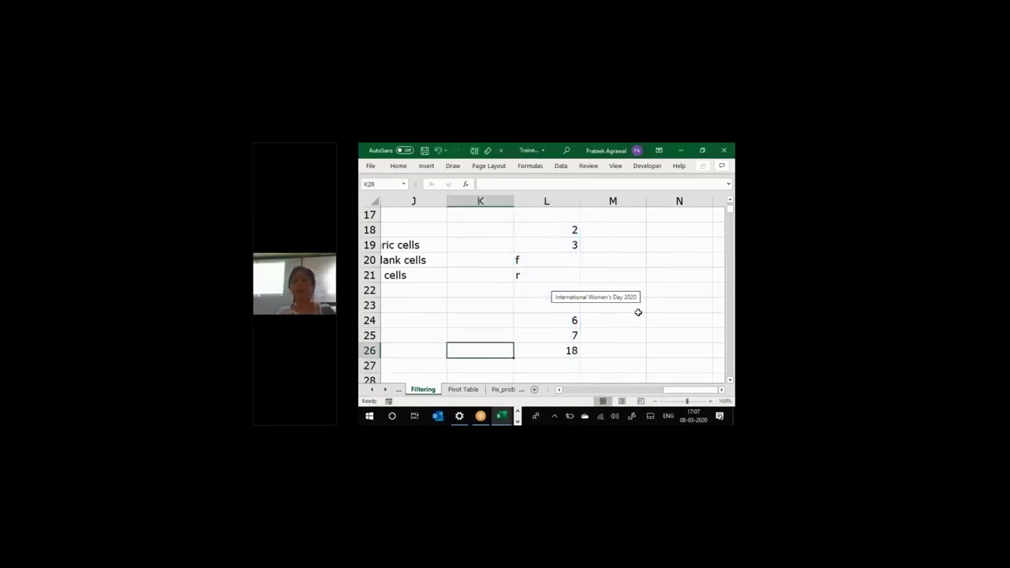
{"action": "key", "text": "Down"}
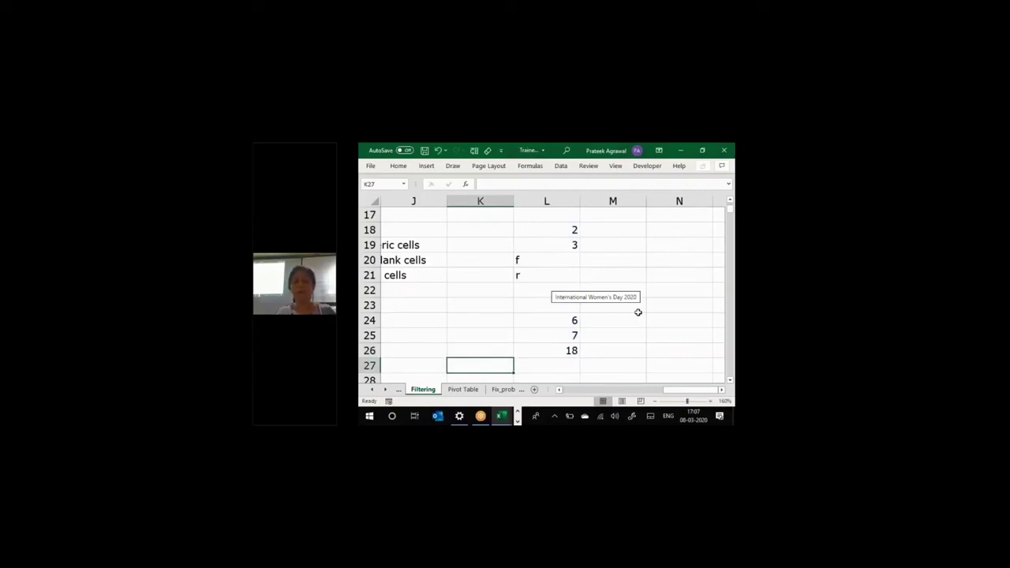
Label K27 'Non Blank' and K26 'Total' beside the sample list.
{"action": "type", "text": "Non "}
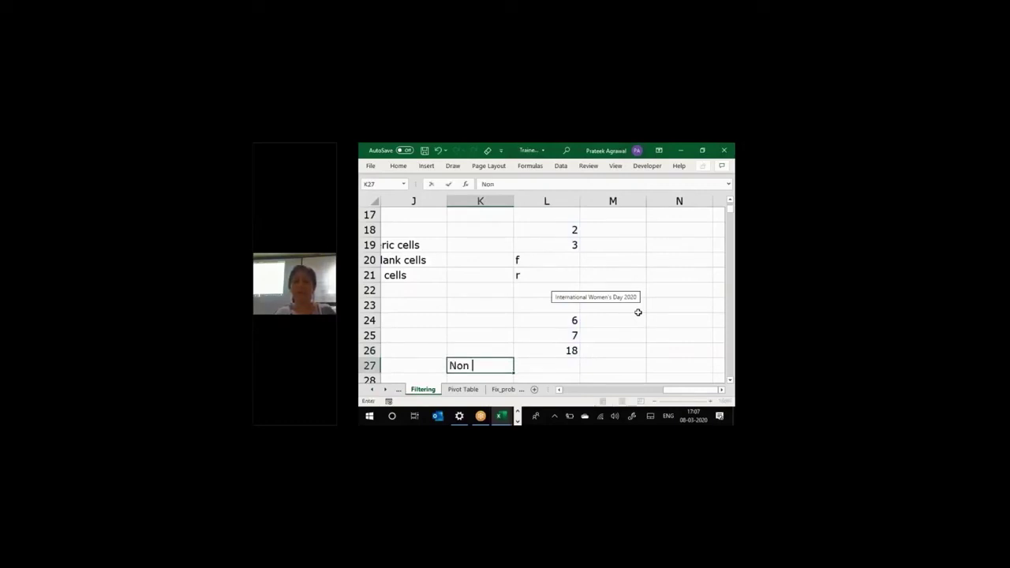
{"action": "type", "text": "Blank"}
{"action": "key", "text": "Return"}
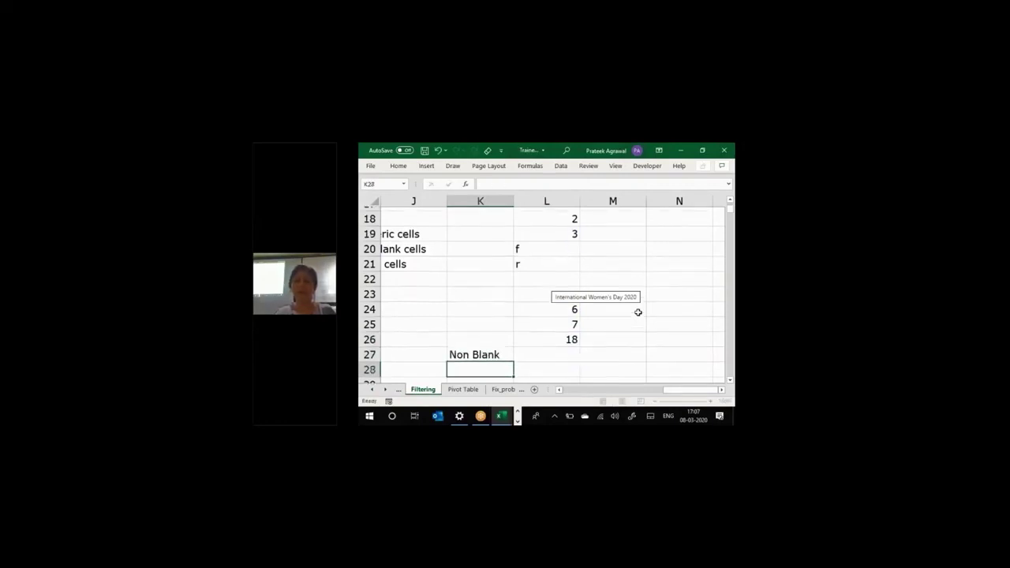
{"action": "key", "text": "Up"}
{"action": "key", "text": "Up"}
{"action": "type", "text": "Total"}
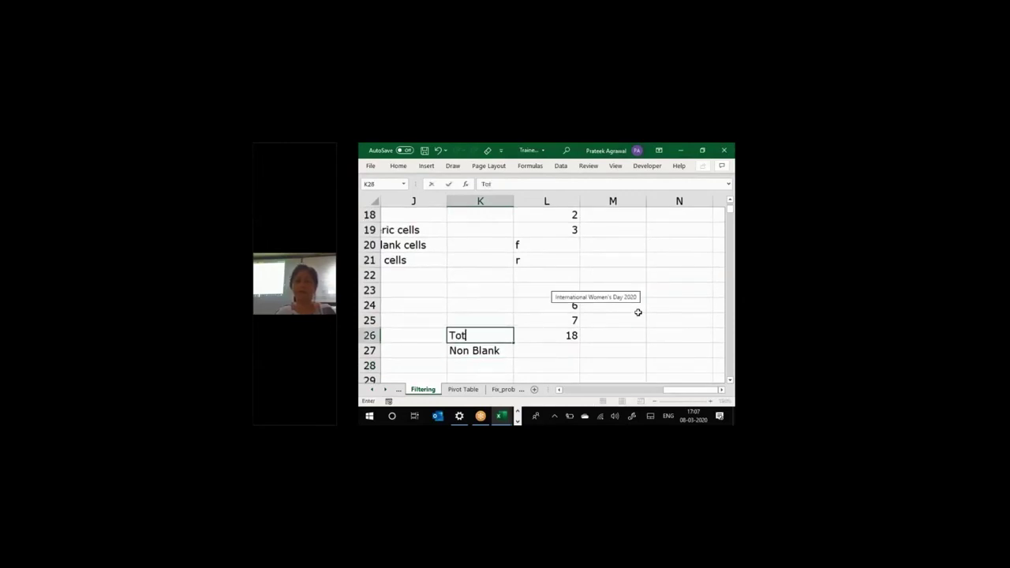
{"action": "key", "text": "Return"}
{"action": "key", "text": "Right"}
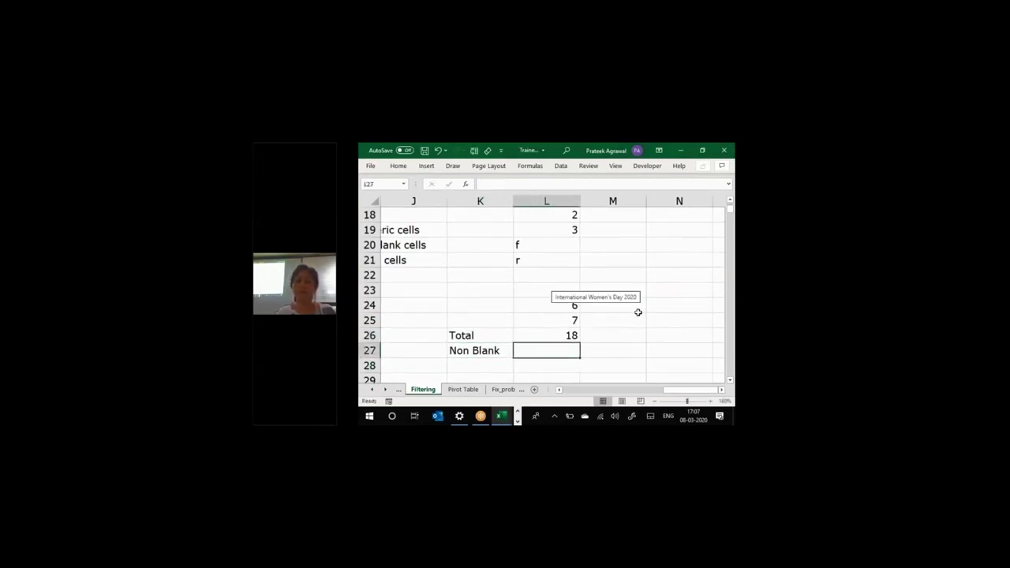
Complete =COUNTA(L18:L25) in L27, returning 6 non-blank cells.
{"action": "key", "text": "F2"}
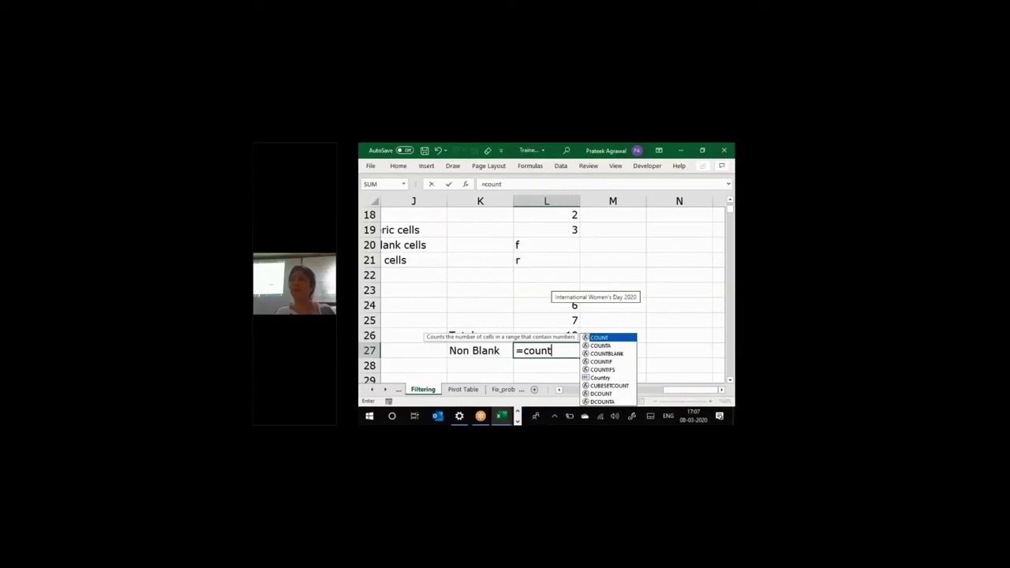
{"action": "key", "text": "Escape"}
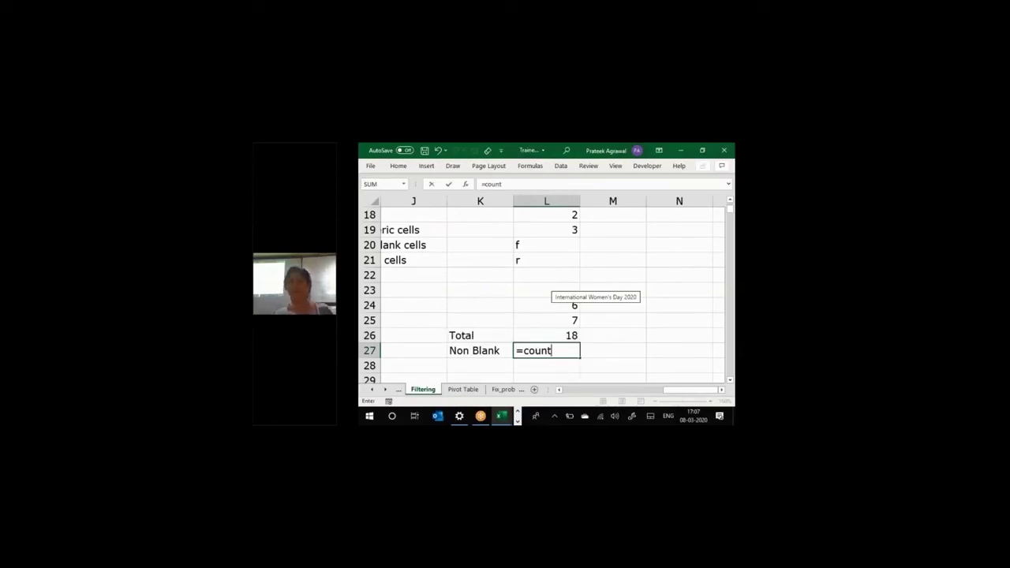
{"action": "type", "text": "a"}
{"action": "key", "text": "Tab"}
{"action": "key", "text": "Up"}
{"action": "key", "text": "Up"}
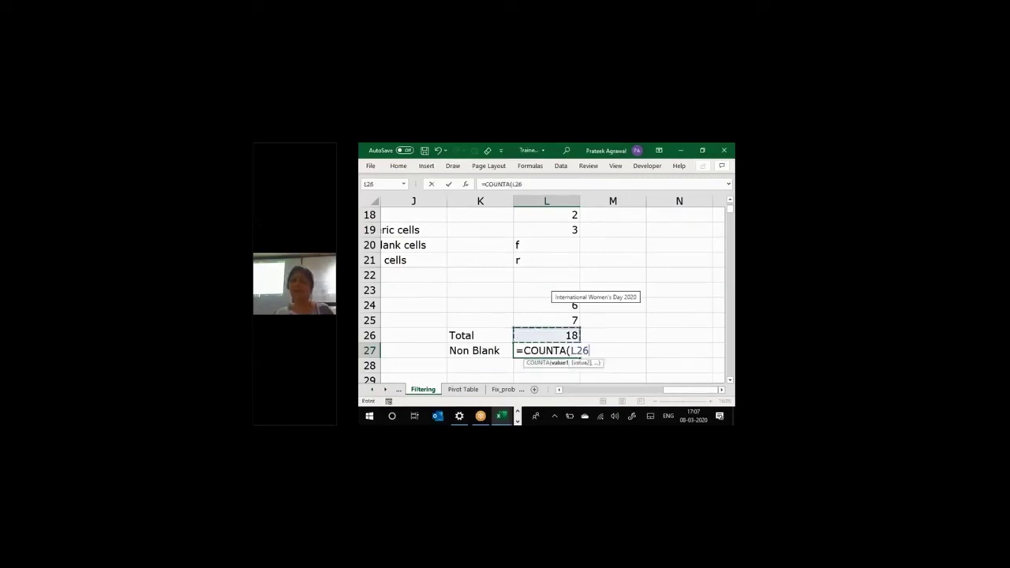
{"action": "key", "text": "shift+Up"}
{"action": "key", "text": "shift+Up"}
{"action": "key", "text": "shift+Up"}
{"action": "key", "text": "shift+Up"}
{"action": "key", "text": "shift+Up"}
{"action": "key", "text": "shift+Up"}
{"action": "key", "text": "shift+Up"}
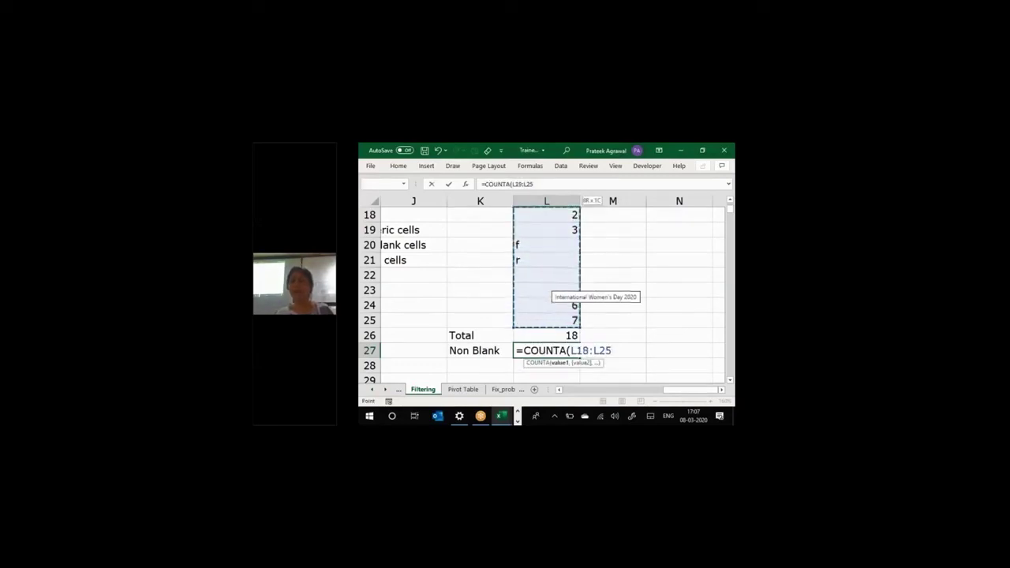
{"action": "key", "text": "Return"}
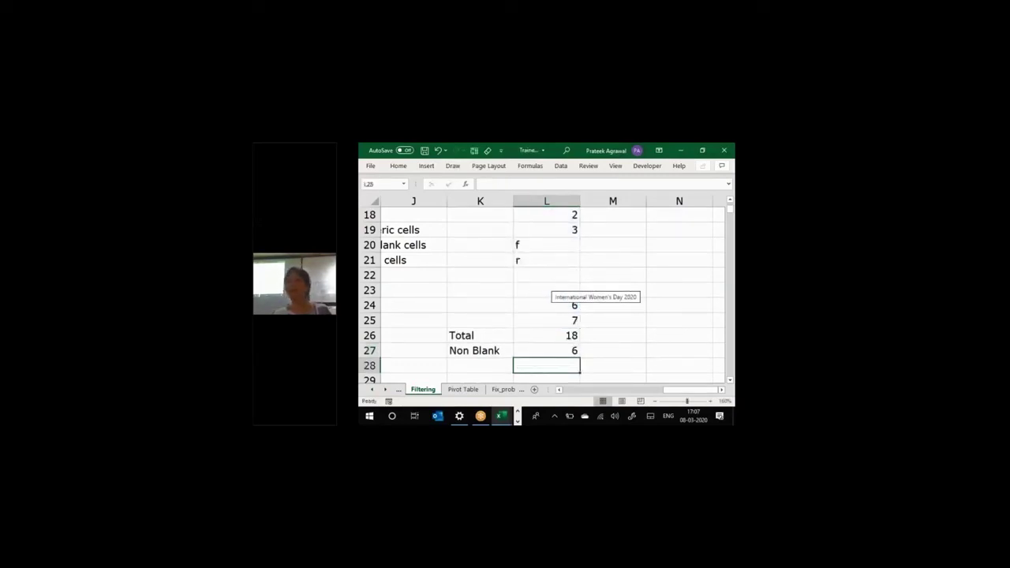
Add a 'Number cells' label in K28 with =COUNT(L18:L25) in L28, returning 4.
{"action": "key", "text": "Left"}
{"action": "type", "text": "Number cells"}
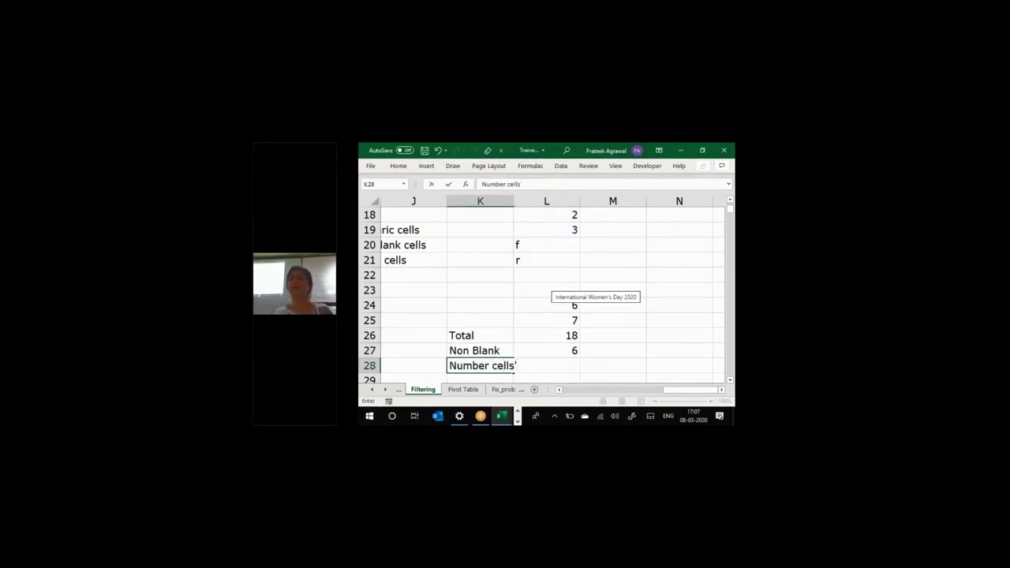
{"action": "key", "text": "Return"}
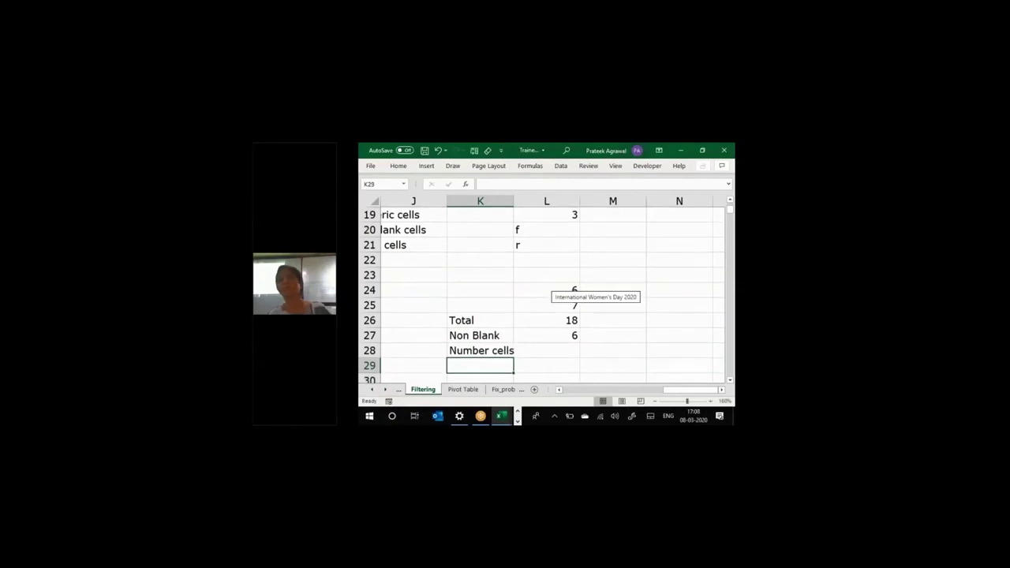
{"action": "left_click", "coordinate": [546, 350]}
{"action": "type", "text": "=count"}
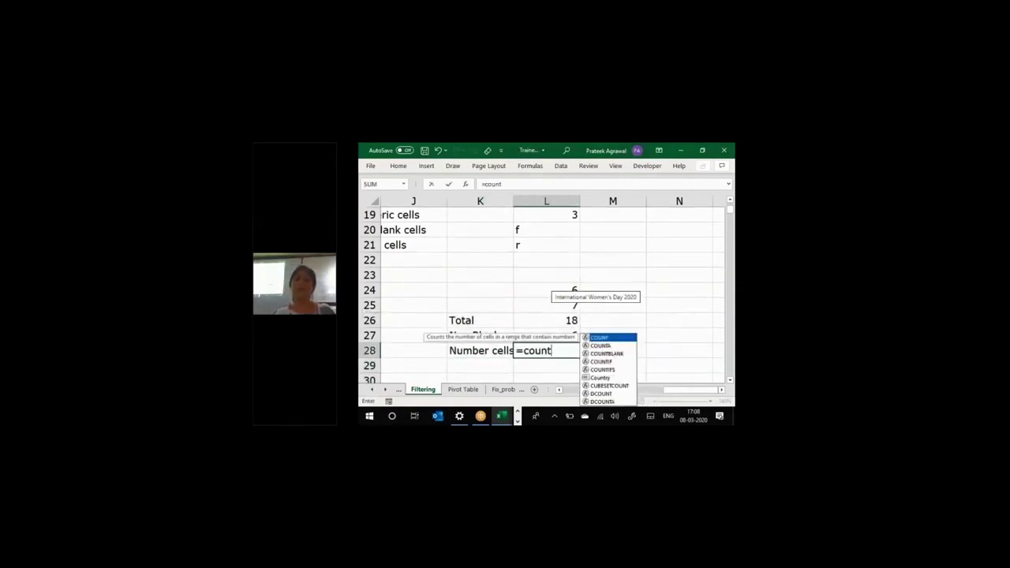
{"action": "key", "text": "Tab"}
{"action": "left_click_drag", "start_coordinate": [553, 306], "coordinate": [565, 210]}
{"action": "key", "text": "Return"}
{"action": "left_click", "coordinate": [480, 366]}
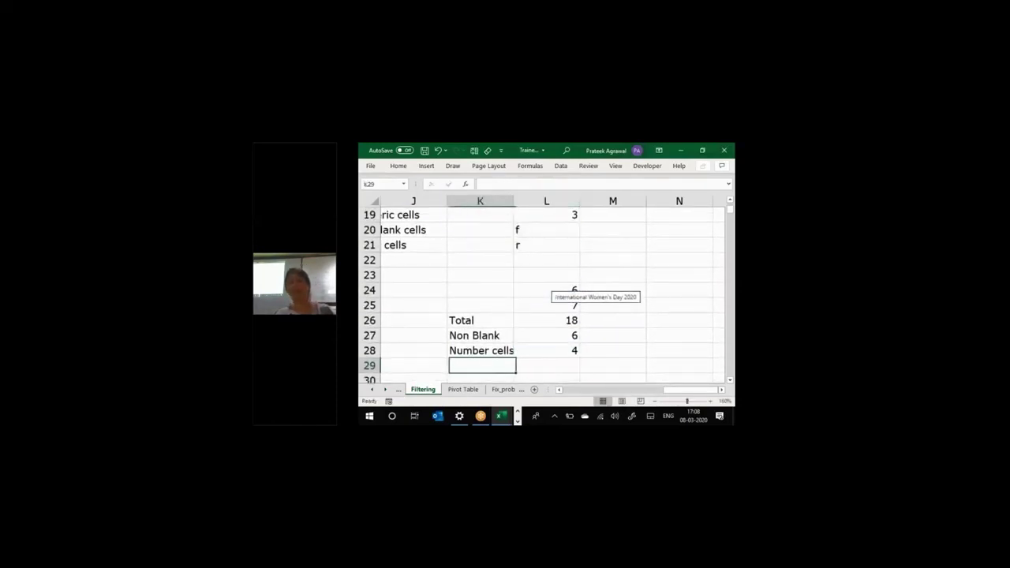
Label K29 'Text Cells' and enter =COUNTA(L18:L25) in L29.
{"action": "type", "text": "Text Cells"}
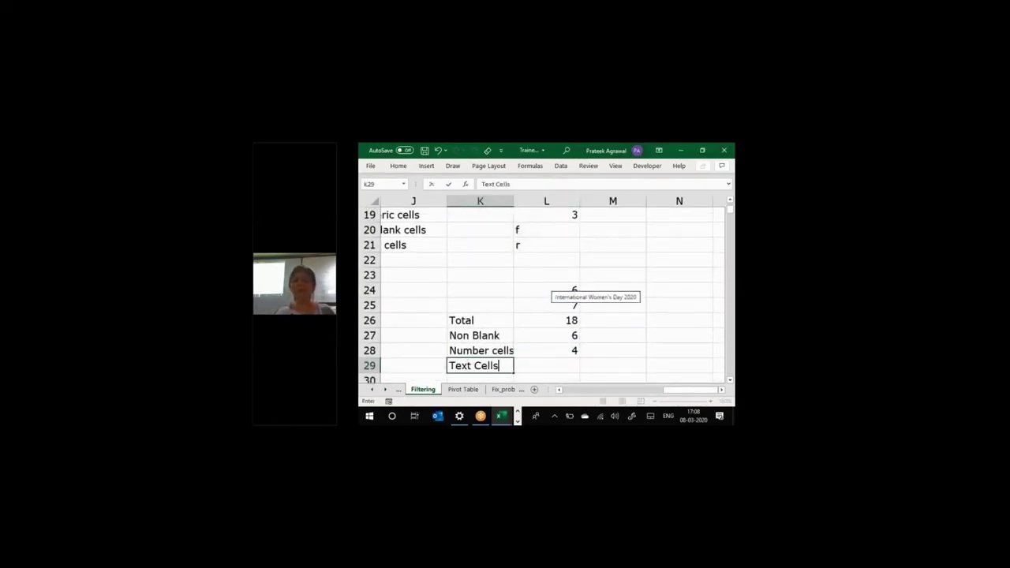
{"action": "key", "text": "Return"}
{"action": "key", "text": "Return"}
{"action": "key", "text": "Return"}
{"action": "key", "text": "Return"}
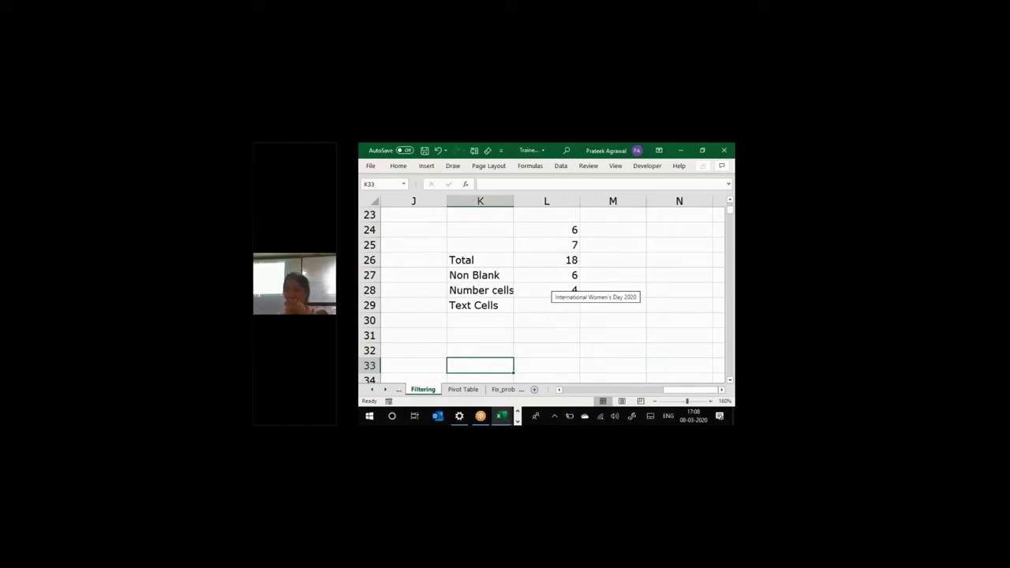
{"action": "key", "text": "Up"}
{"action": "key", "text": "Up"}
{"action": "key", "text": "Up"}
{"action": "key", "text": "Up"}
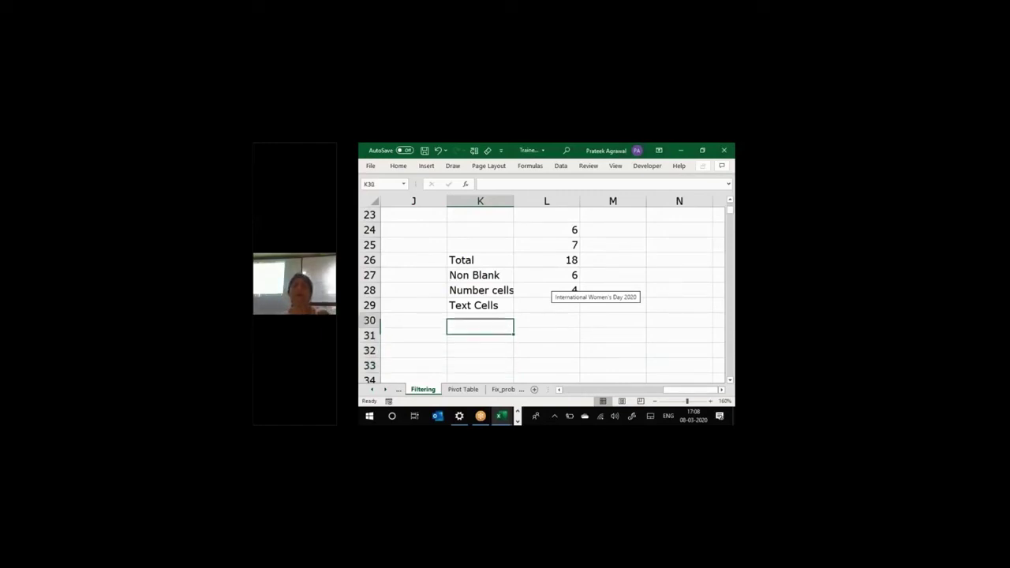
{"action": "key", "text": "Right"}
{"action": "type", "text": "="}
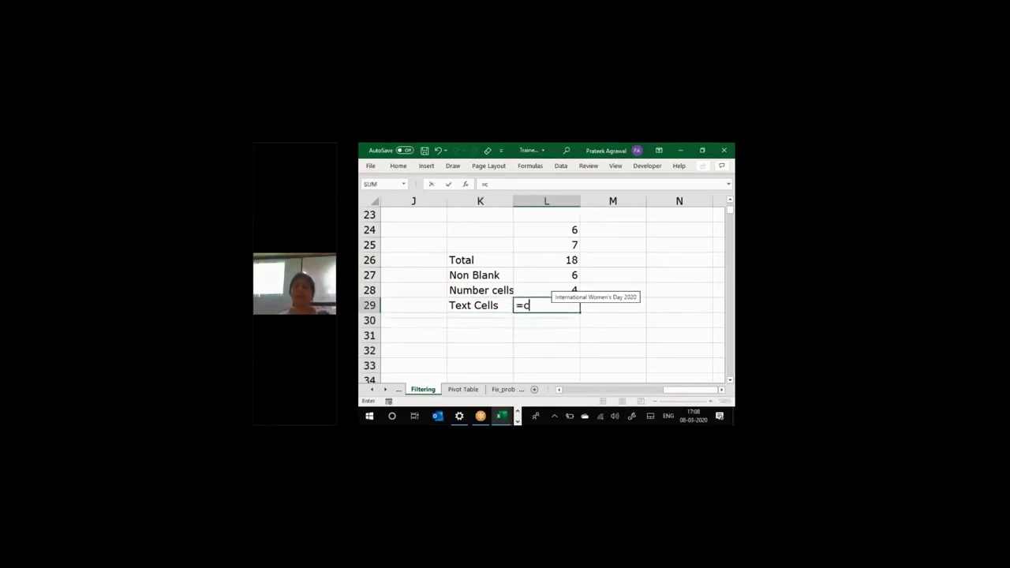
{"action": "type", "text": "counta"}
{"action": "key", "text": "Tab"}
{"action": "key", "text": "Up"}
{"action": "key", "text": "Up"}
{"action": "key", "text": "Up"}
{"action": "key", "text": "Up"}
{"action": "key", "text": "shift+Up"}
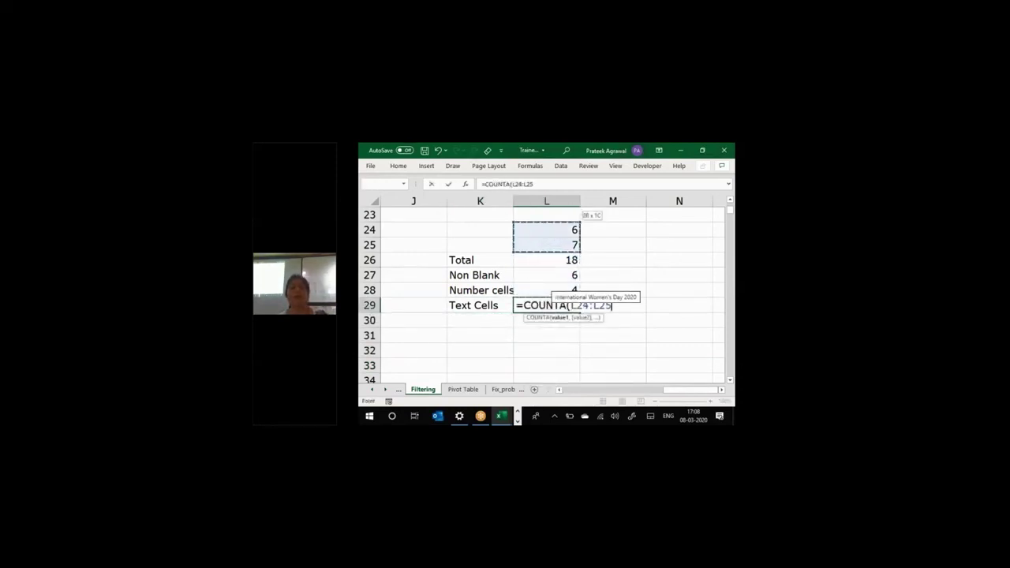
{"action": "key", "text": "shift+Up"}
{"action": "key", "text": "shift+Up"}
{"action": "key", "text": "shift+Up"}
{"action": "key", "text": "shift+Up"}
{"action": "key", "text": "shift+Up"}
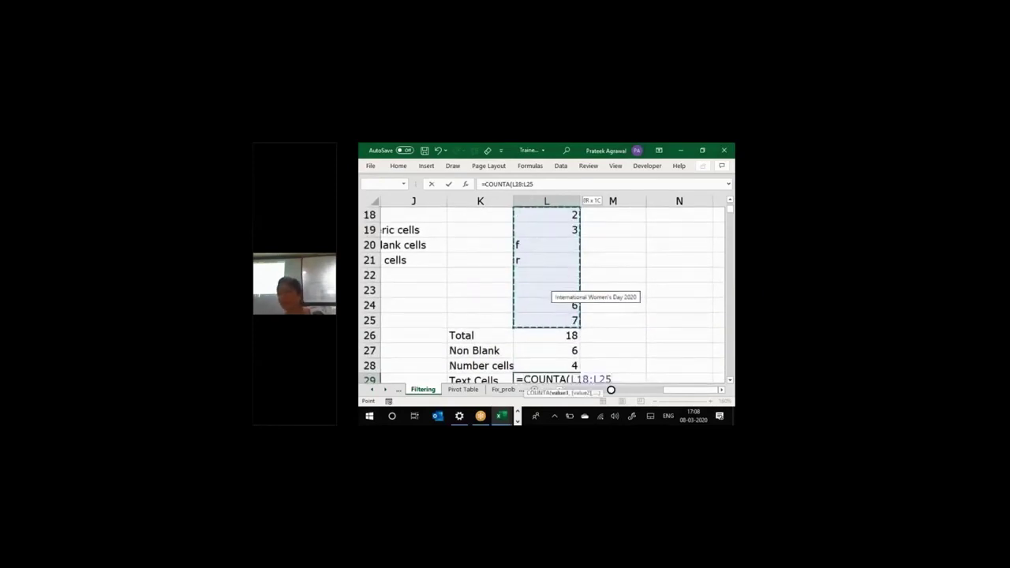
{"action": "key", "text": "Return"}
{"action": "key", "text": "Up"}
Extend the L29 formula to subtract COUNT(L18:L25), so Text Cells returns 2.
{"action": "key", "text": "F2"}
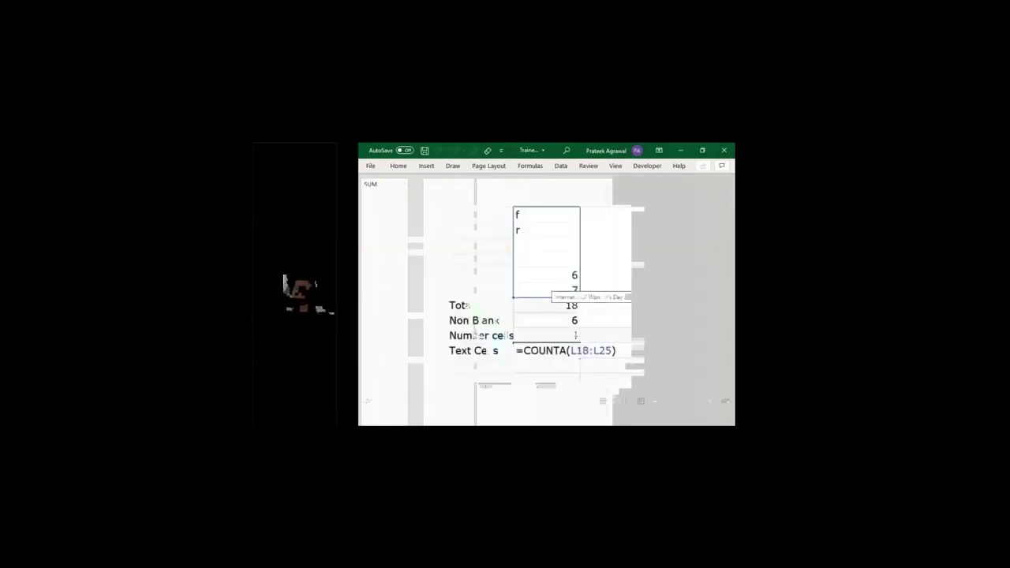
{"action": "type", "text": "-cou"}
{"action": "key", "text": "Tab"}
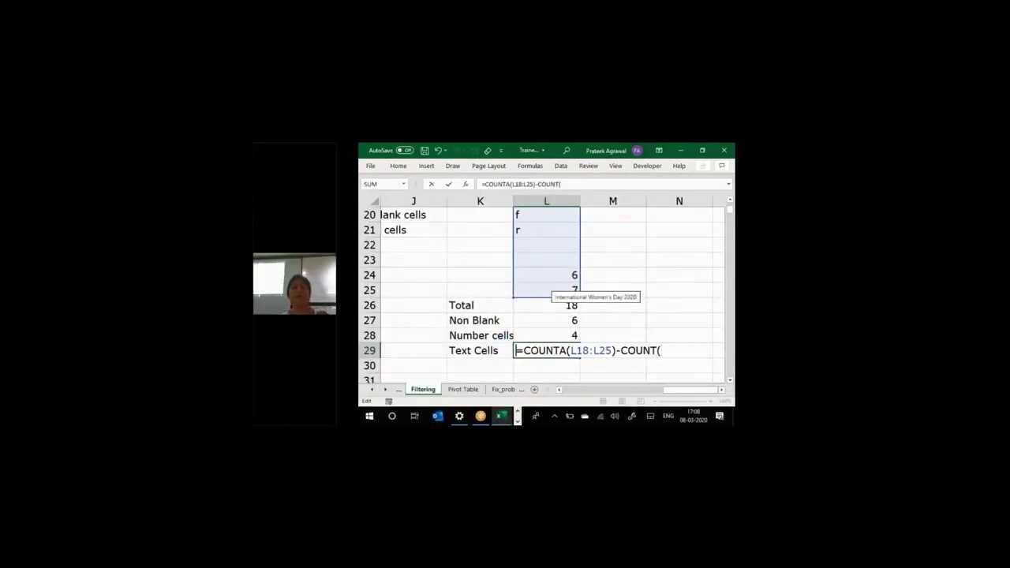
{"action": "left_click", "coordinate": [685, 350]}
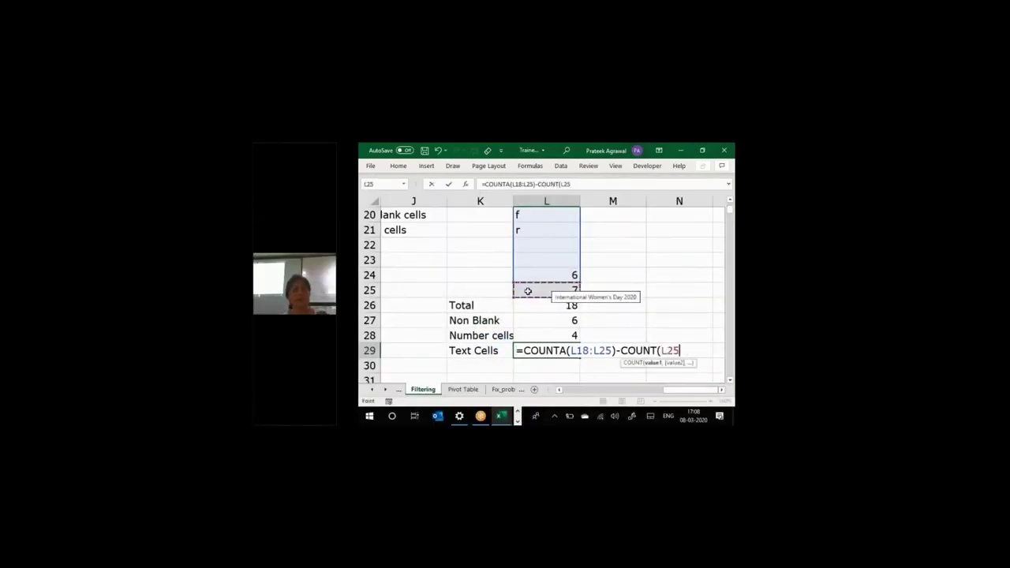
{"action": "mouse_move", "coordinate": [528, 291]}
{"action": "left_mouse_down"}
{"action": "mouse_move", "coordinate": [545, 236]}
{"action": "mouse_move", "coordinate": [528, 291]}
{"action": "left_mouse_up"}
{"action": "scroll", "coordinate": [528, 291], "scroll_direction": "up", "scroll_amount": 2}
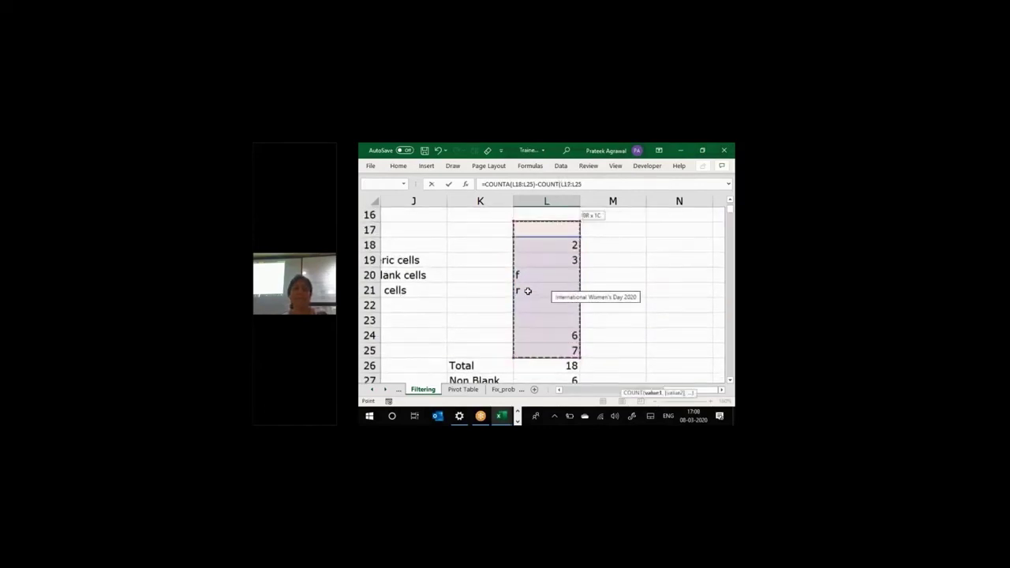
{"action": "key", "text": "Return"}
{"action": "key", "text": "Return"}
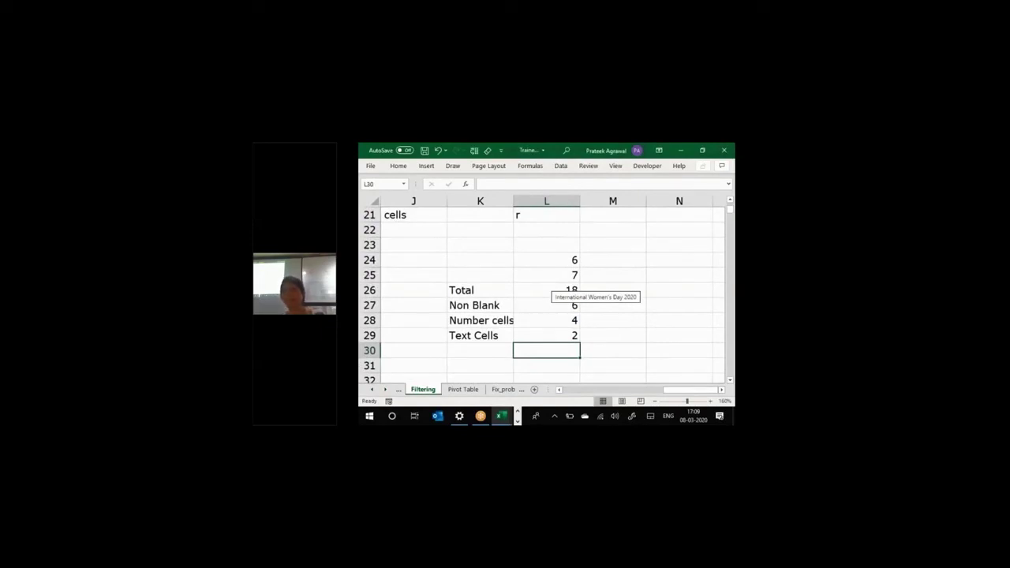
{"action": "key", "text": "Left"}
{"action": "key", "text": "Left"}
{"action": "key", "text": "Left"}
{"action": "key", "text": "Left"}
{"action": "key", "text": "Left"}
{"action": "key", "text": "Left"}
{"action": "key", "text": "Left"}
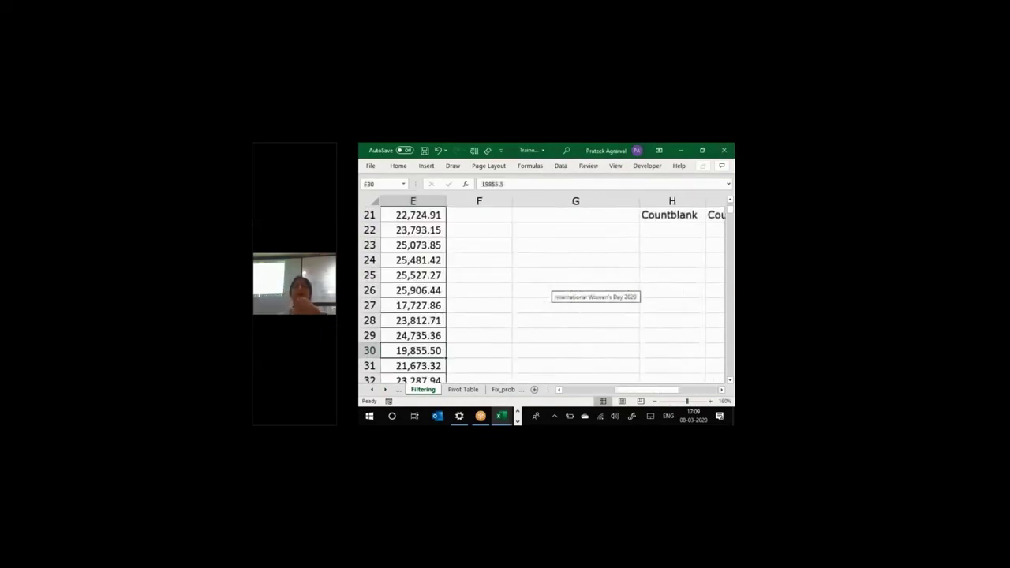
Review the column G answers from total sales in G5 to G23, then switch to Windows Settings.
{"action": "scroll", "coordinate": [545, 288], "scroll_direction": "up", "scroll_amount": 6}
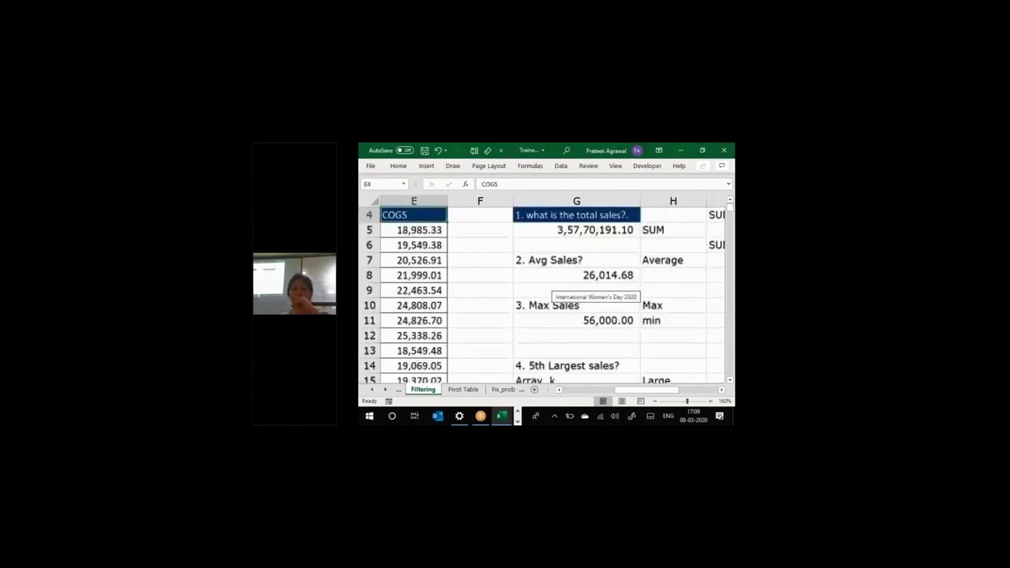
{"action": "left_click", "coordinate": [576, 229]}
{"action": "scroll", "coordinate": [544, 288], "scroll_direction": "down", "scroll_amount": 3}
{"action": "left_click", "coordinate": [576, 366]}
{"action": "key", "text": "Down"}
{"action": "key", "text": "Down"}
{"action": "key", "text": "Down"}
{"action": "key", "text": "Down"}
{"action": "key", "text": "Down"}
{"action": "key", "text": "Up"}
{"action": "key", "text": "Up"}
{"action": "key", "text": "Up"}
{"action": "key", "text": "Up"}
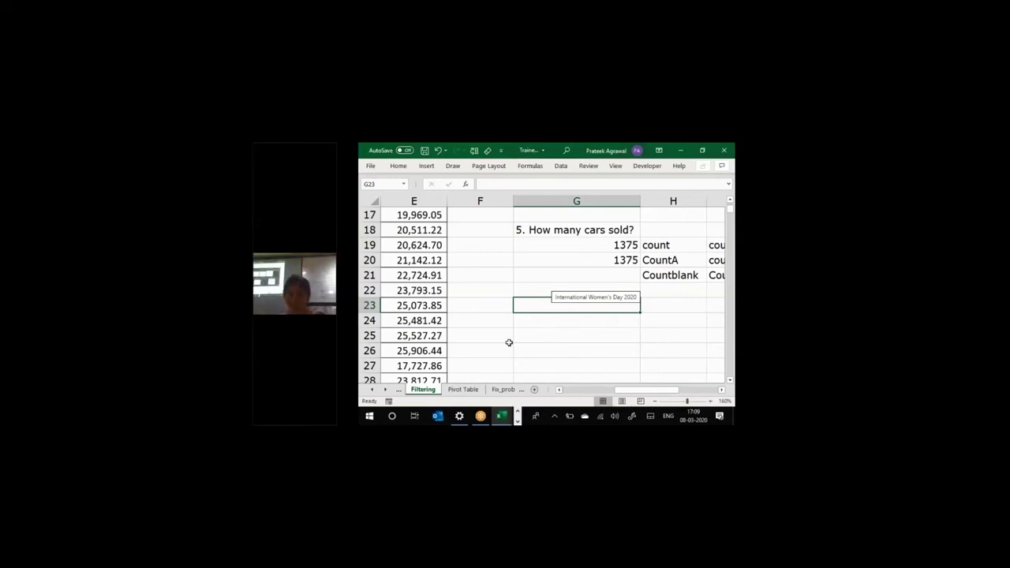
{"action": "key", "text": "alt+Tab"}
{"action": "key", "text": "alt+Tab"}
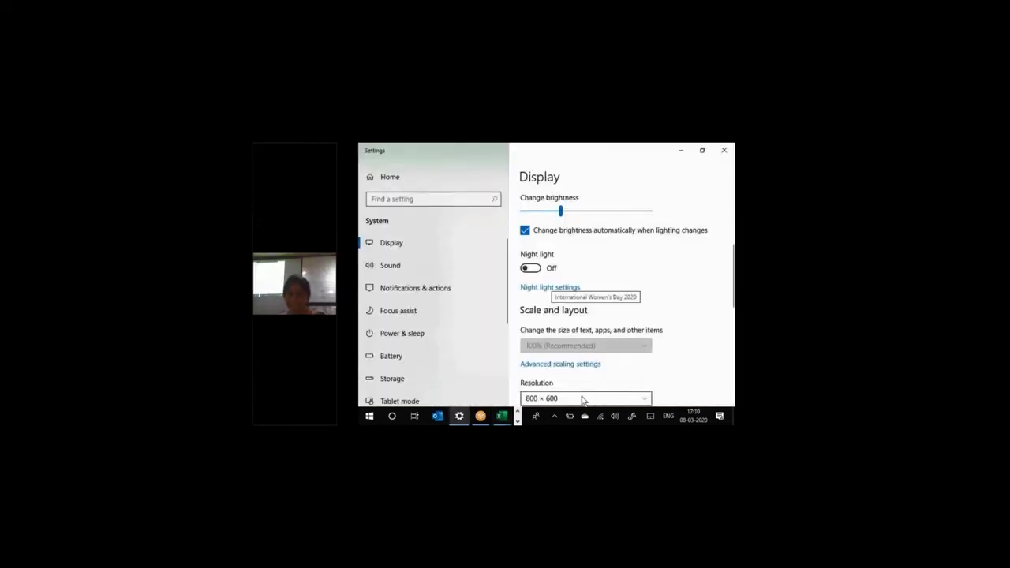
Change the screen resolution from 800 × 600 to 1280 × 800 and return to Excel.
{"action": "left_click", "coordinate": [582, 400]}
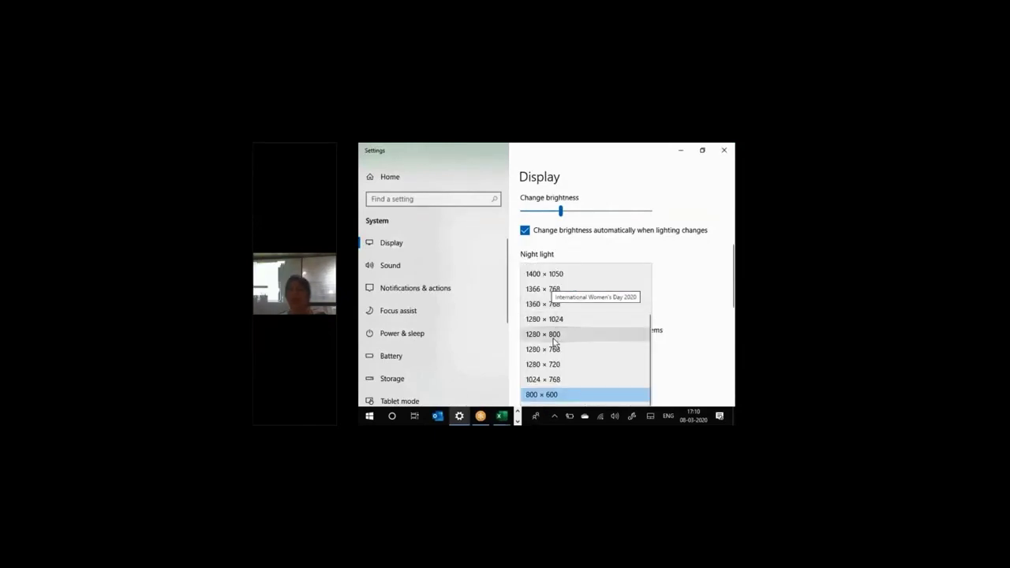
{"action": "left_click", "coordinate": [639, 333]}
{"action": "key", "text": "alt+Tab"}
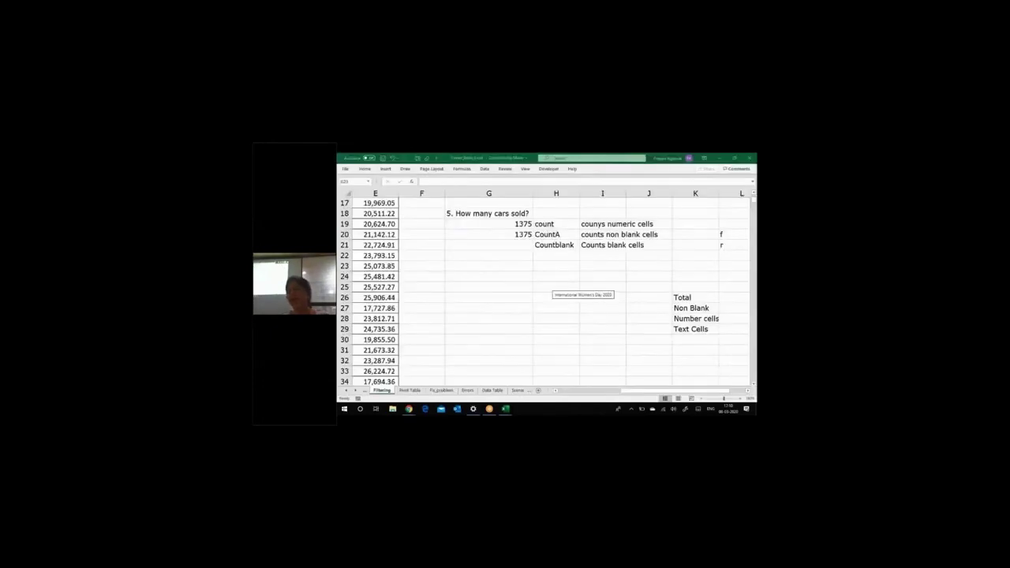
Jump to the Date heading in A4 and zoom in on the car-sales table.
{"action": "left_click", "coordinate": [488, 265]}
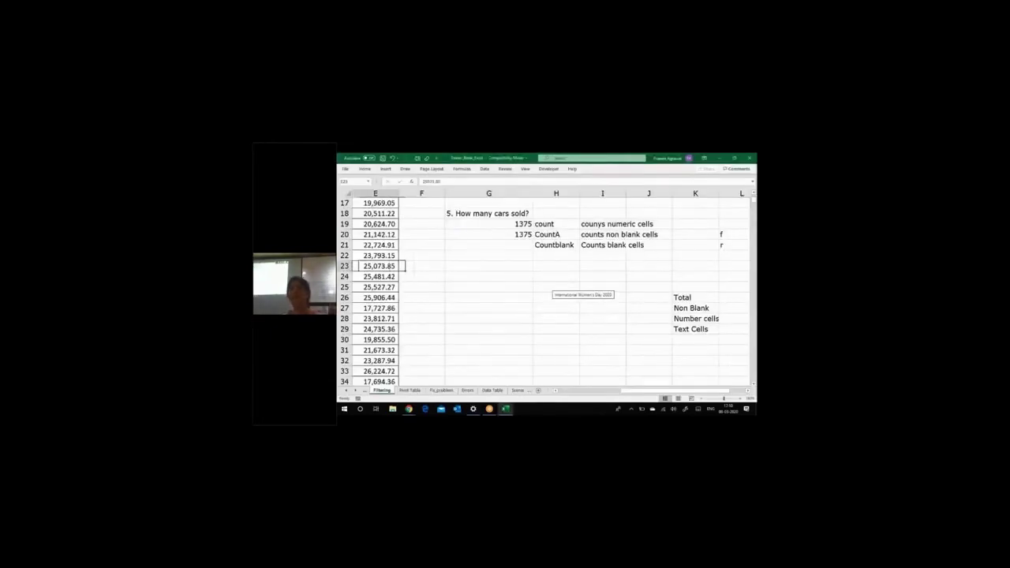
{"action": "key", "text": "Home"}
{"action": "key", "text": "ctrl+Up"}
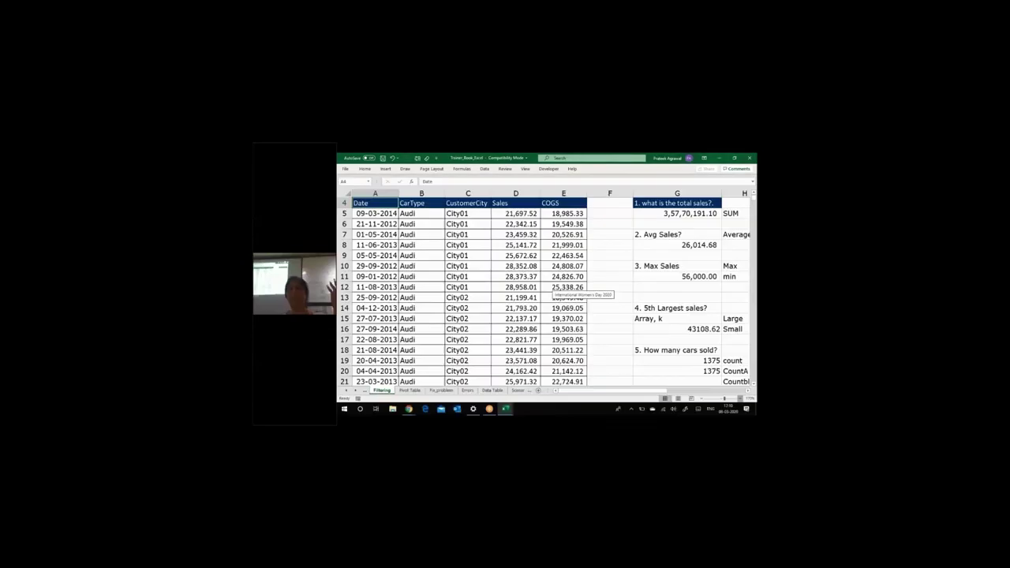
{"action": "scroll", "coordinate": [544, 288], "scroll_direction": "up", "scroll_amount": 3}
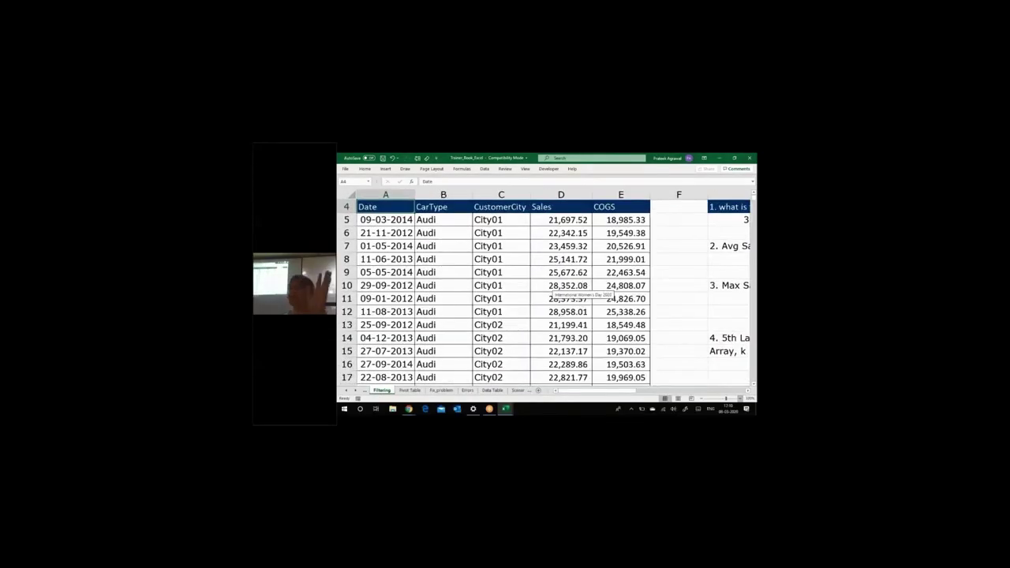